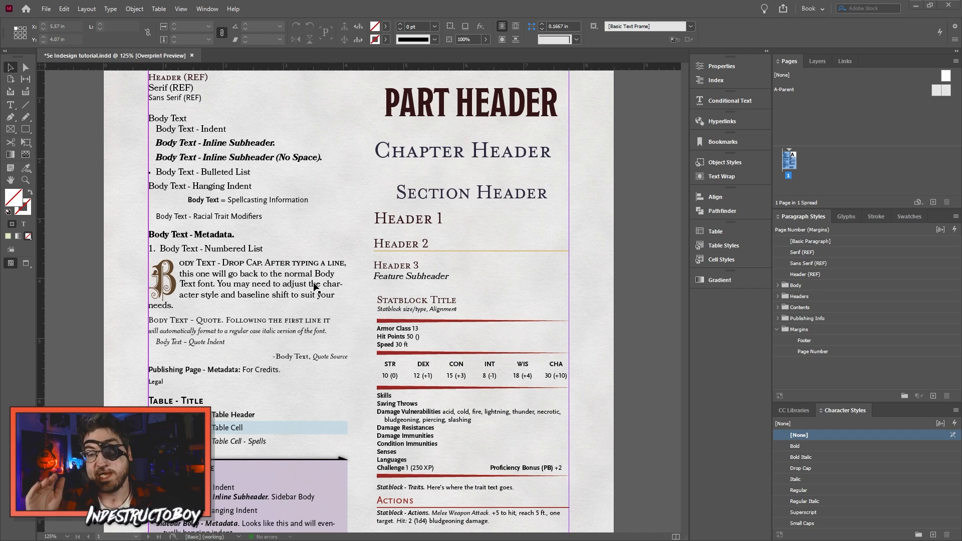
scroll(315, 286, down, 4)
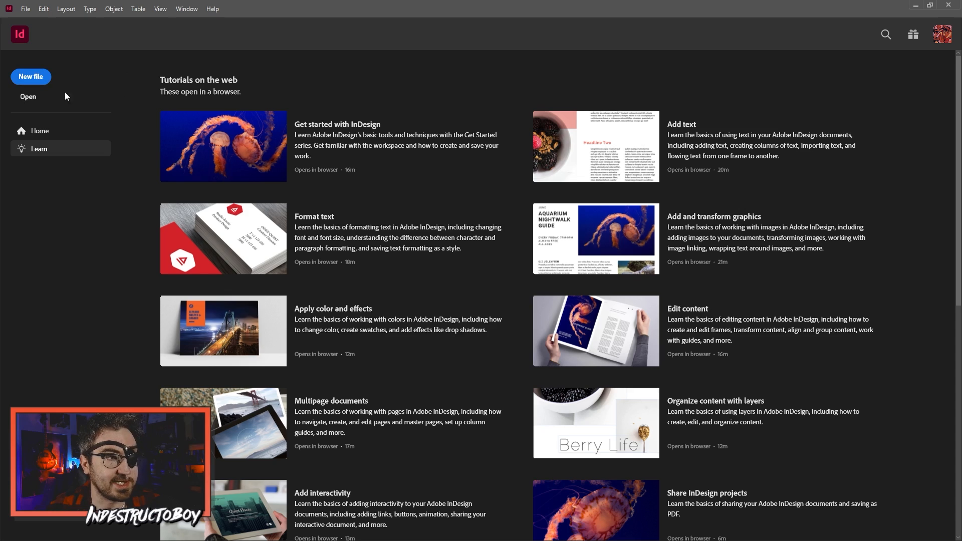
Step: Start a new print document from the Letter preset with its units set to inches
click(35, 77)
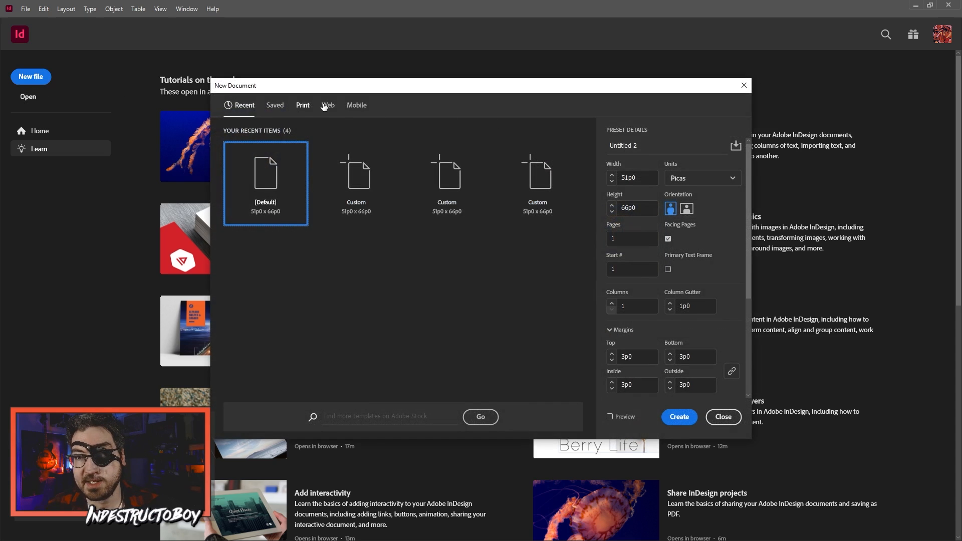
click(302, 107)
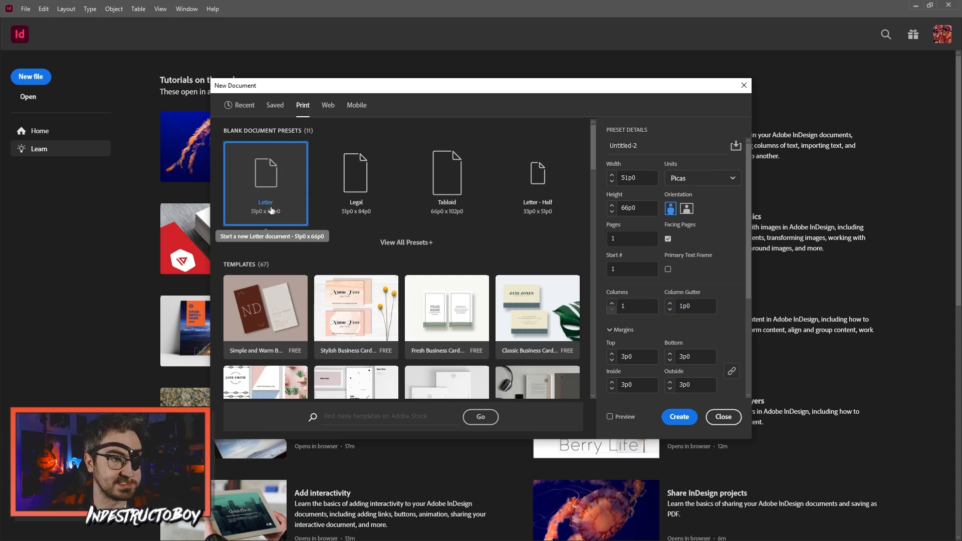
click(719, 184)
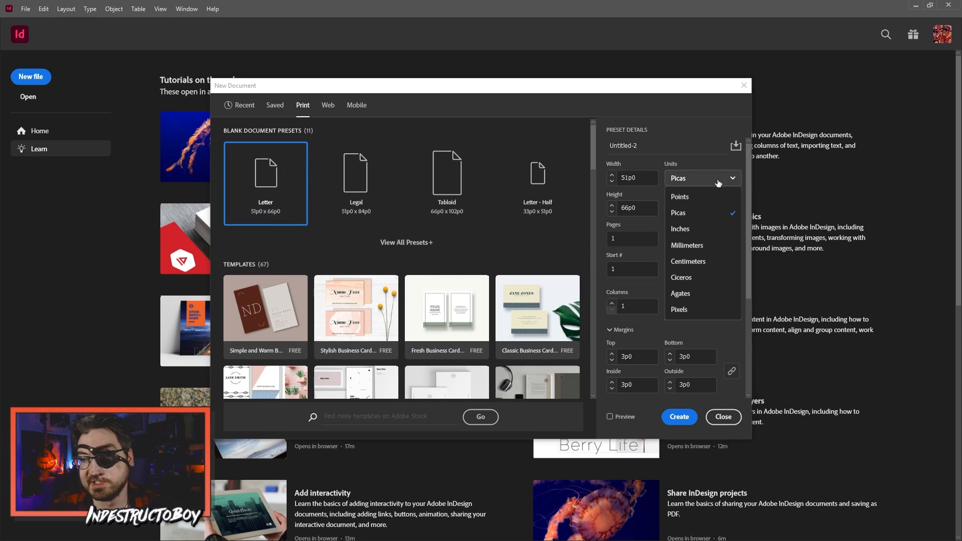
click(707, 229)
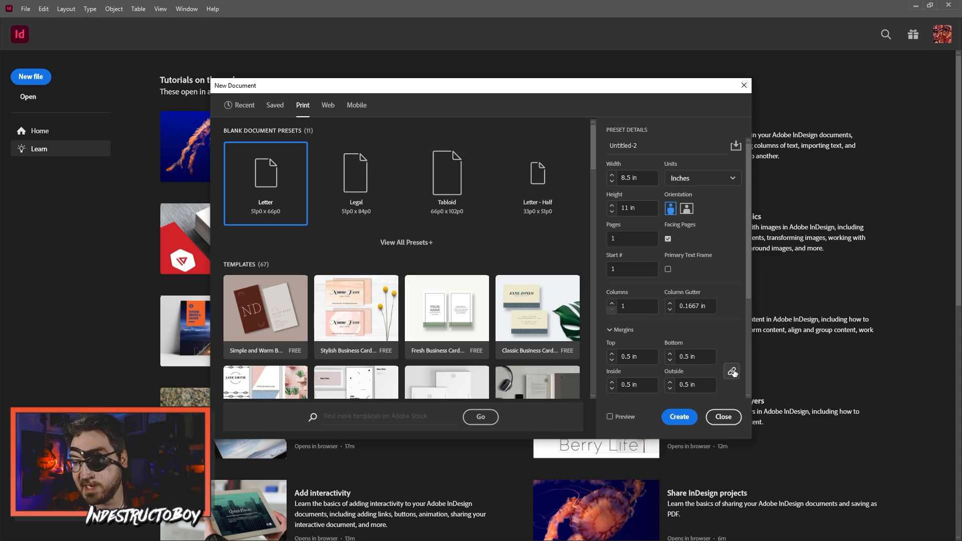
Step: Set the bottom, inside and outside margins to 0.75 in, unlink them, lower the top margin to 0.5 in, and create the document
click(670, 352)
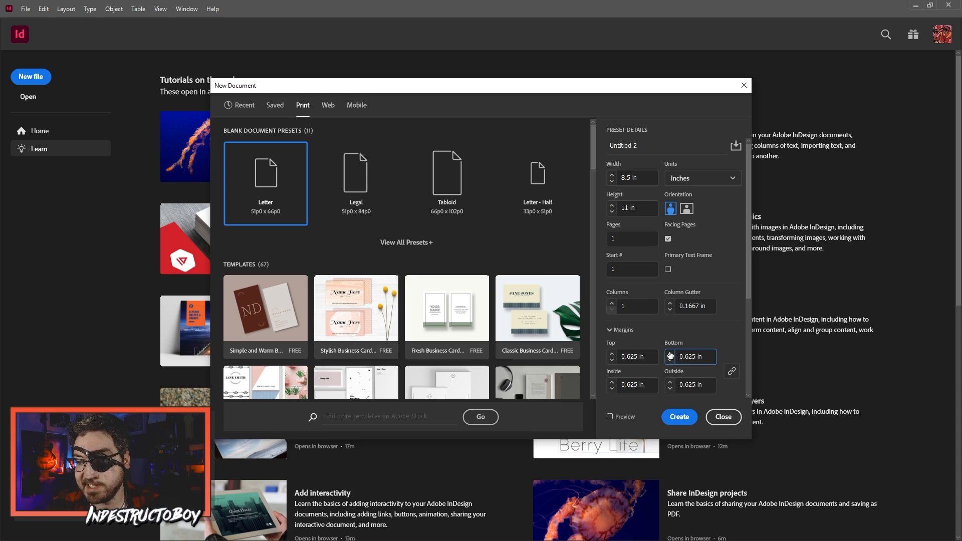
click(670, 353)
click(732, 372)
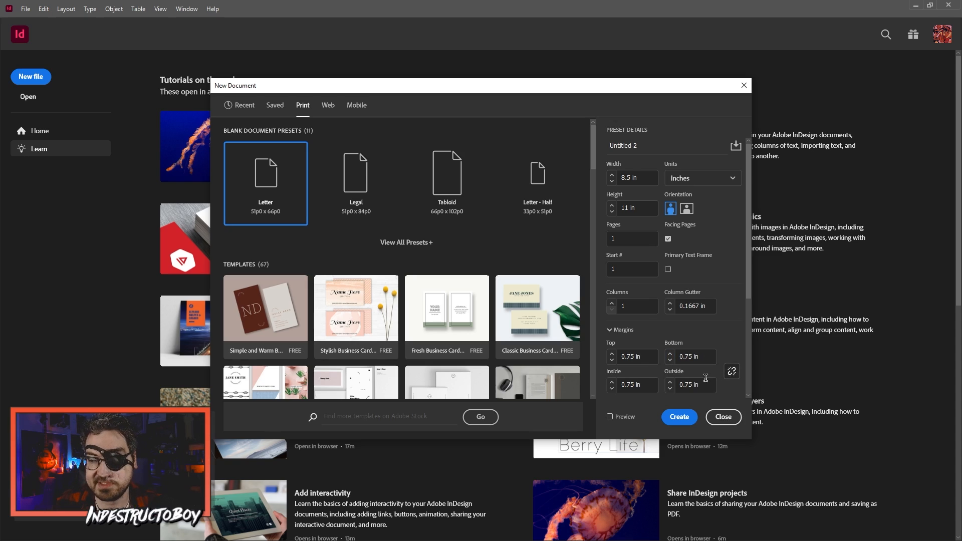
click(612, 360)
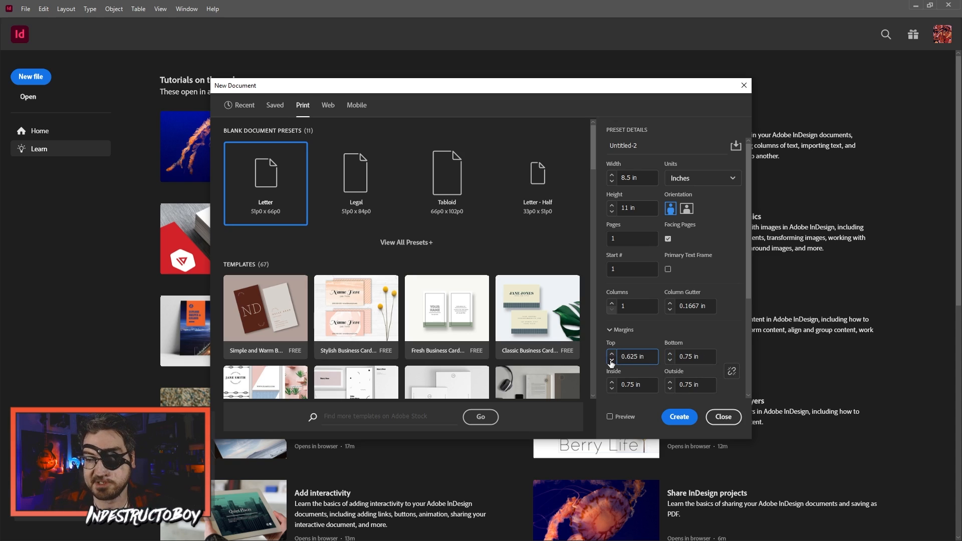
click(611, 362)
click(688, 413)
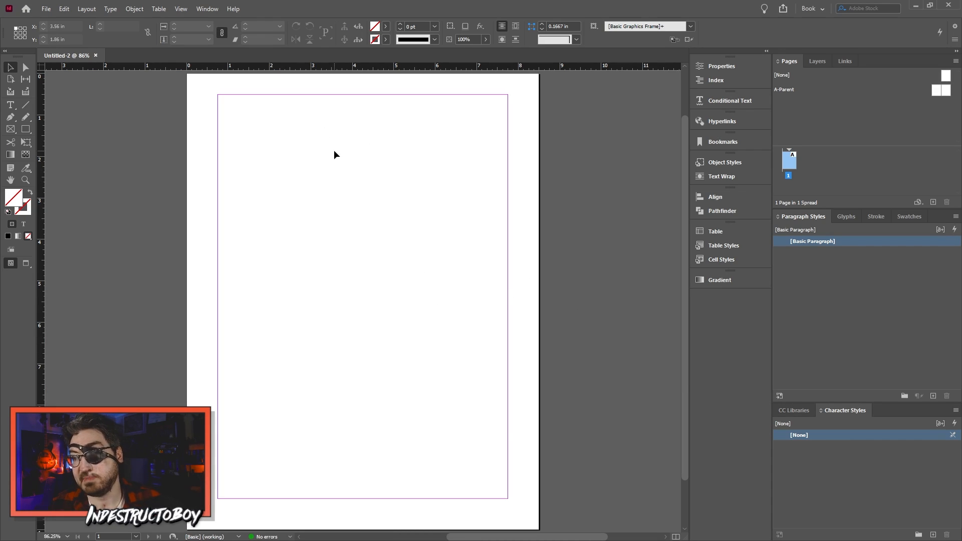
Step: Switch the workspace layout to Essentials
click(207, 9)
mouse_move(271, 32)
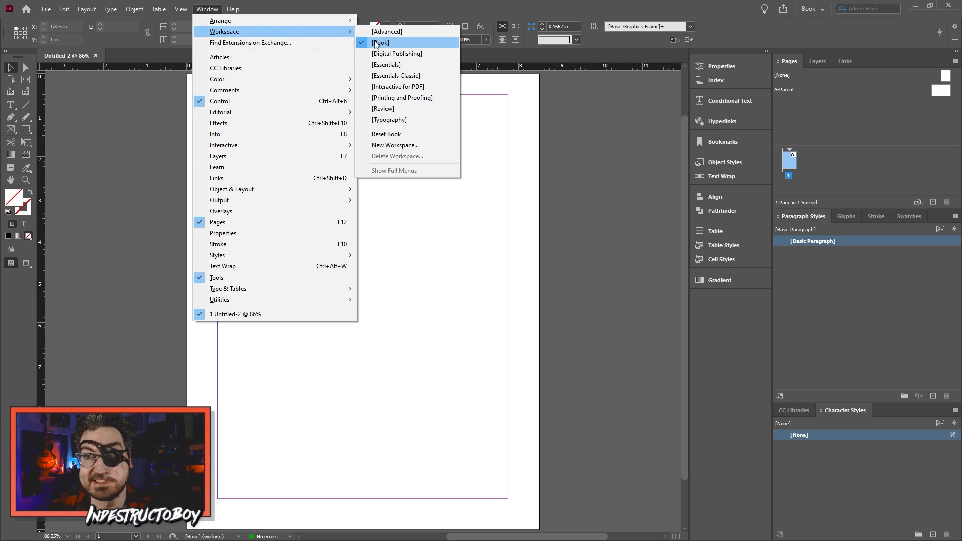
click(389, 64)
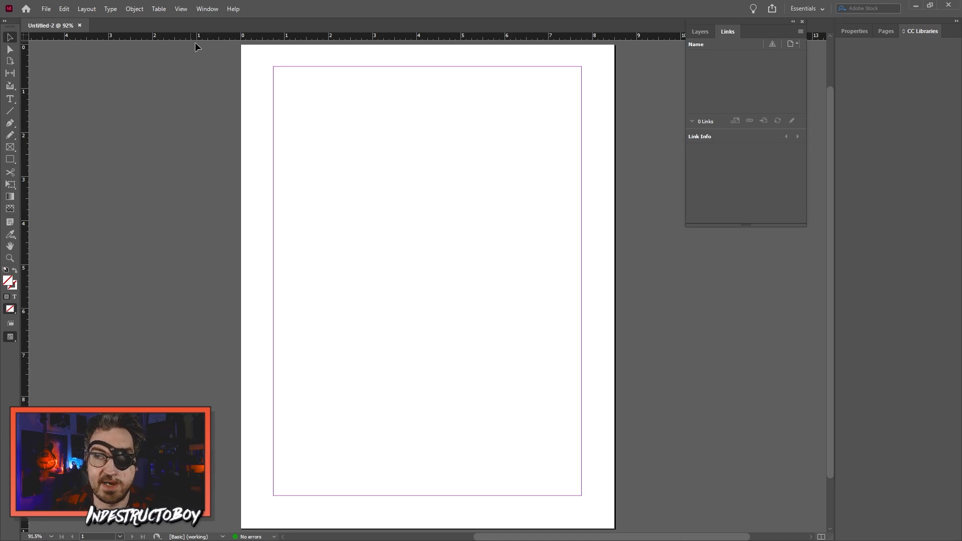
Step: Return the workspace layout to Book
click(201, 7)
mouse_move(258, 33)
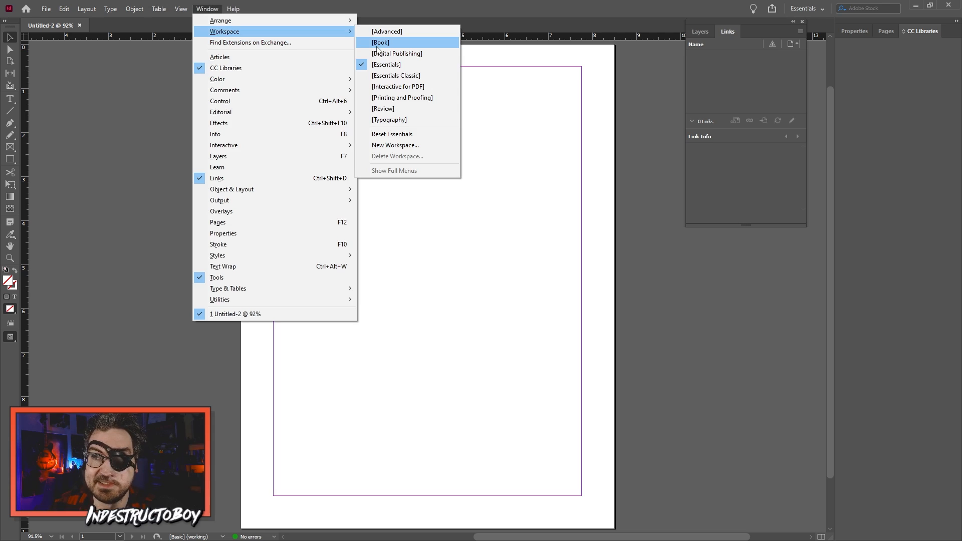
click(377, 46)
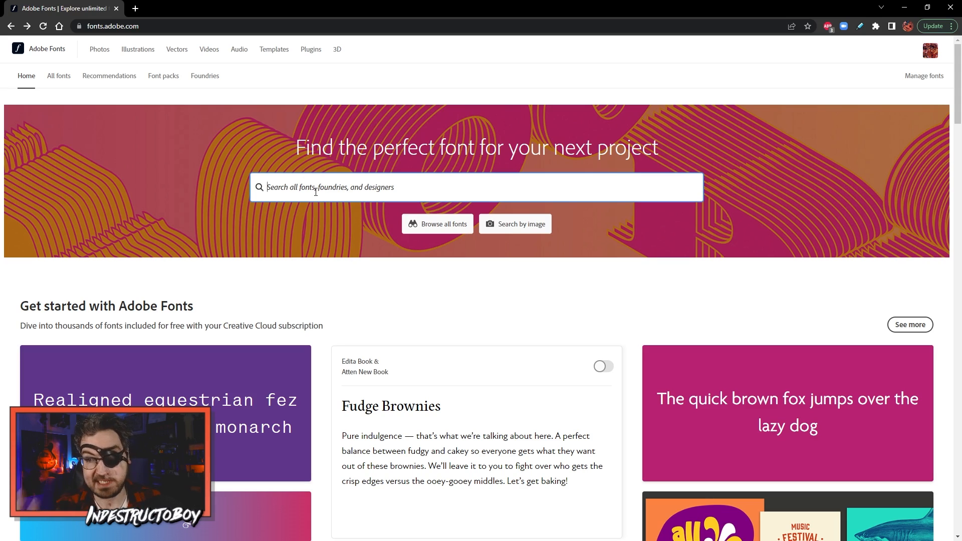
Step: Search Adobe Fonts for Mrs Eaves and examine the activation state of the matching families
text(Mrs Eaves)
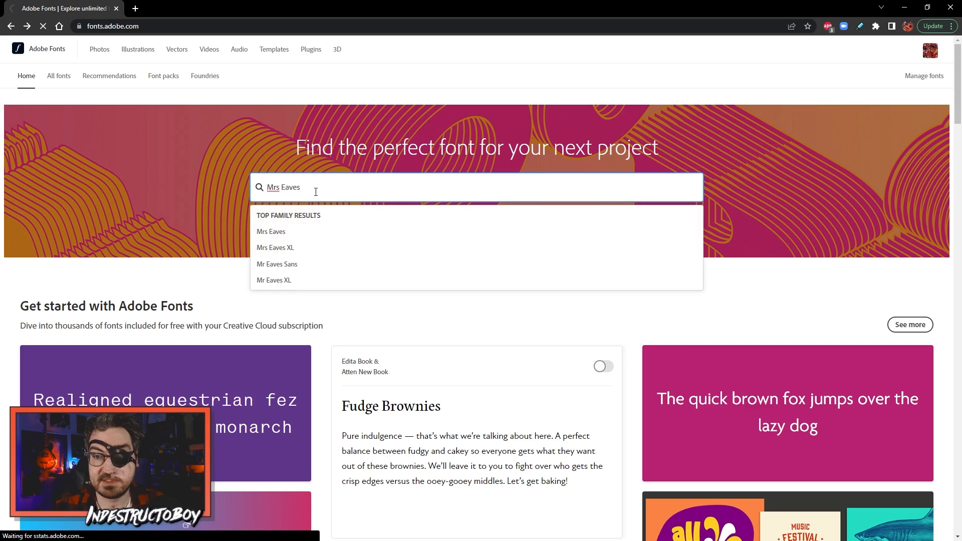
scroll(266, 250, down, 4)
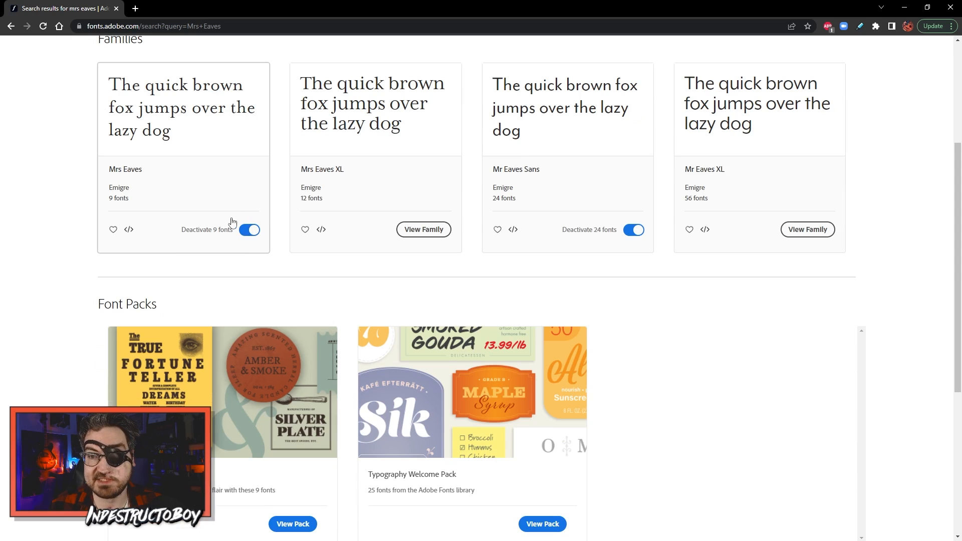
scroll(366, 144, up, 4)
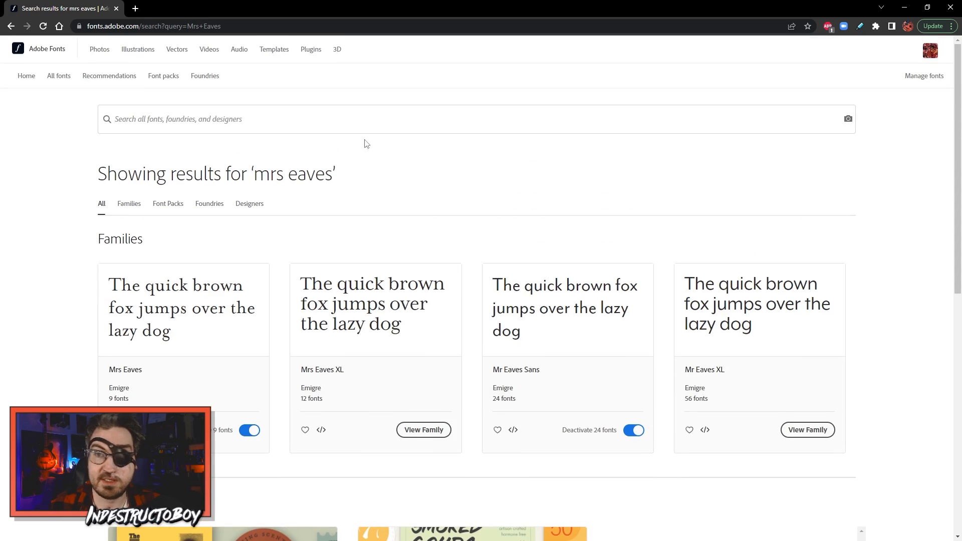
Step: Search the font library for bookmania and check whether the Bookmania family is activated
click(249, 116)
text(book)
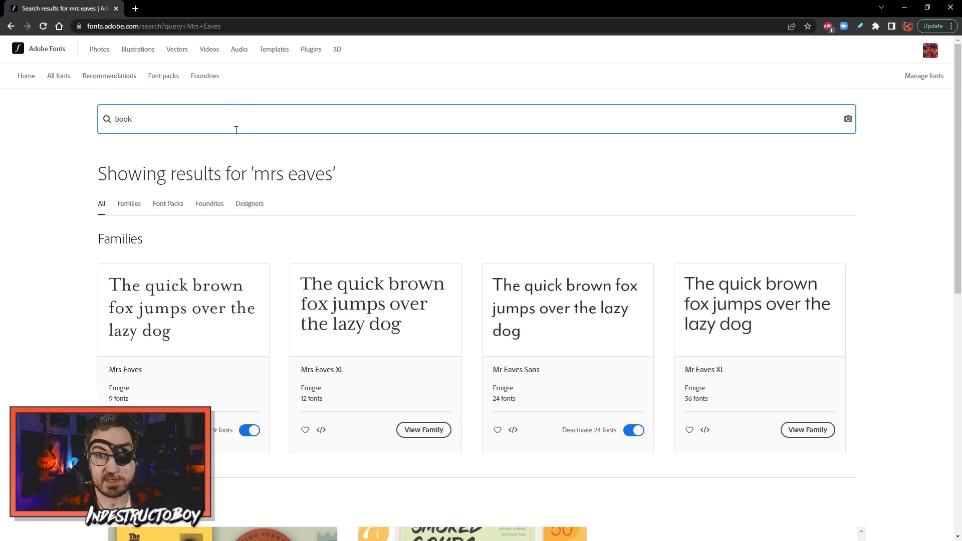
text(mania)
key(Return)
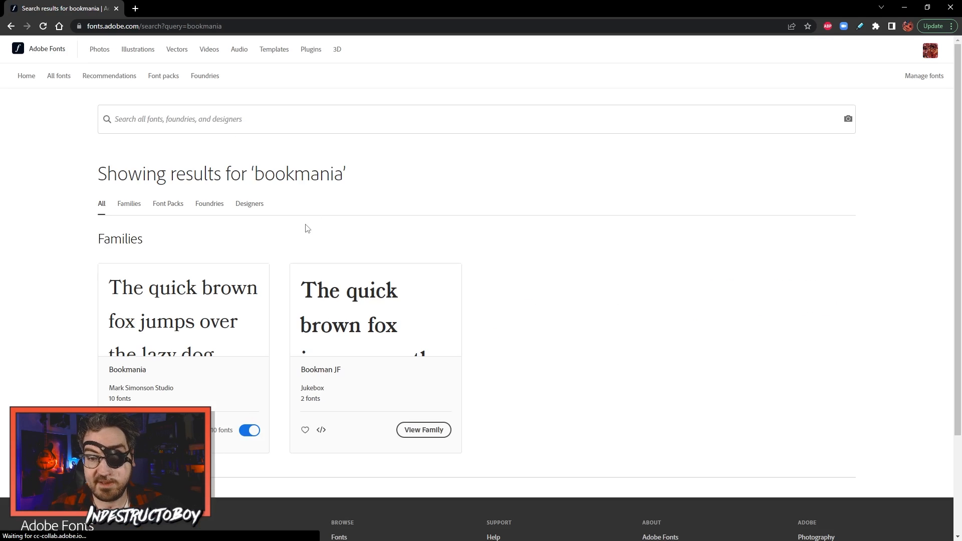
scroll(281, 216, down, 2)
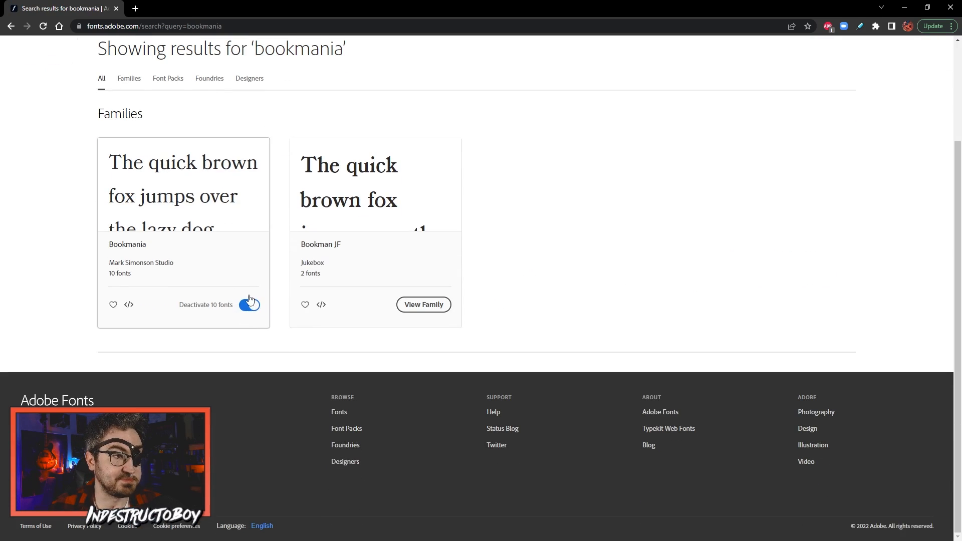
scroll(283, 296, up, 3)
Step: Search the font library for scala sans and look through the matching families
click(238, 121)
text(sc)
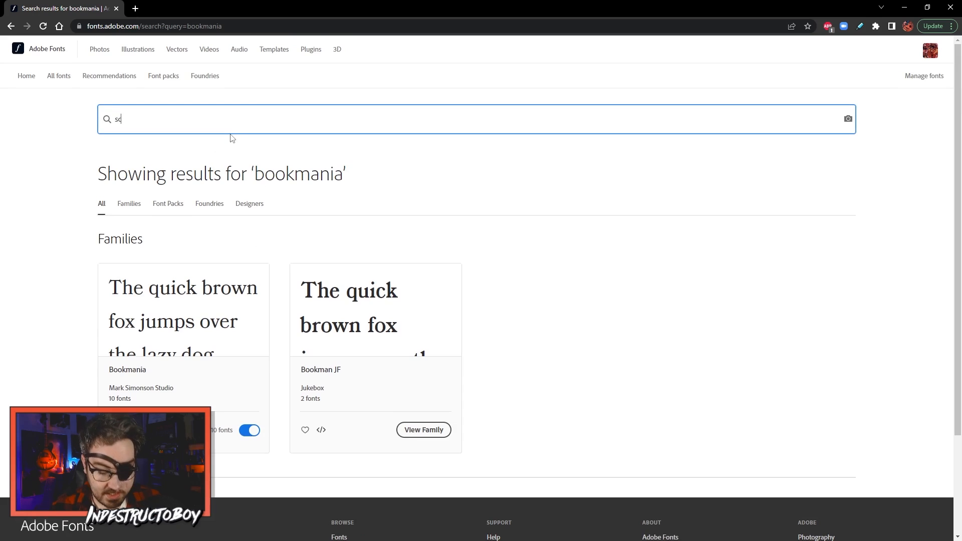
text(ala sans)
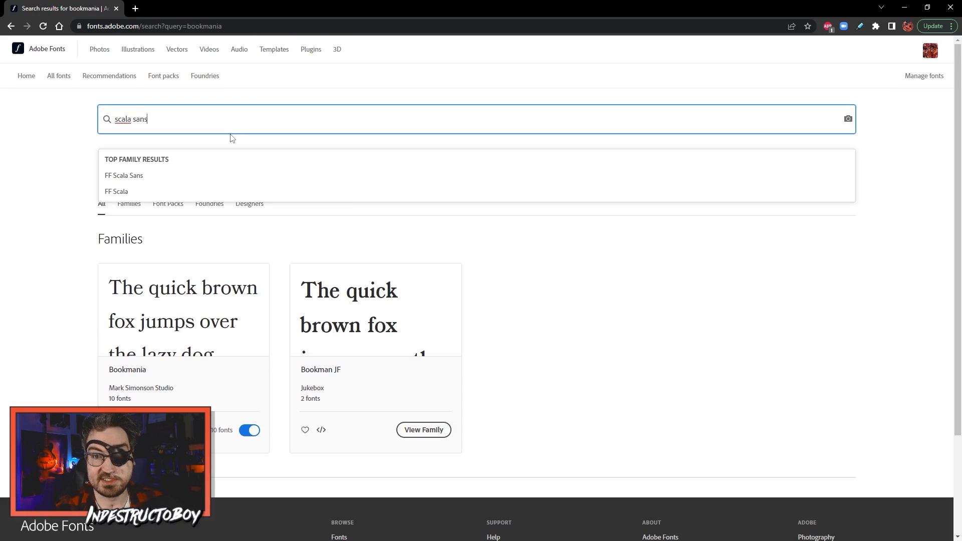
key(Return)
scroll(179, 197, down, 4)
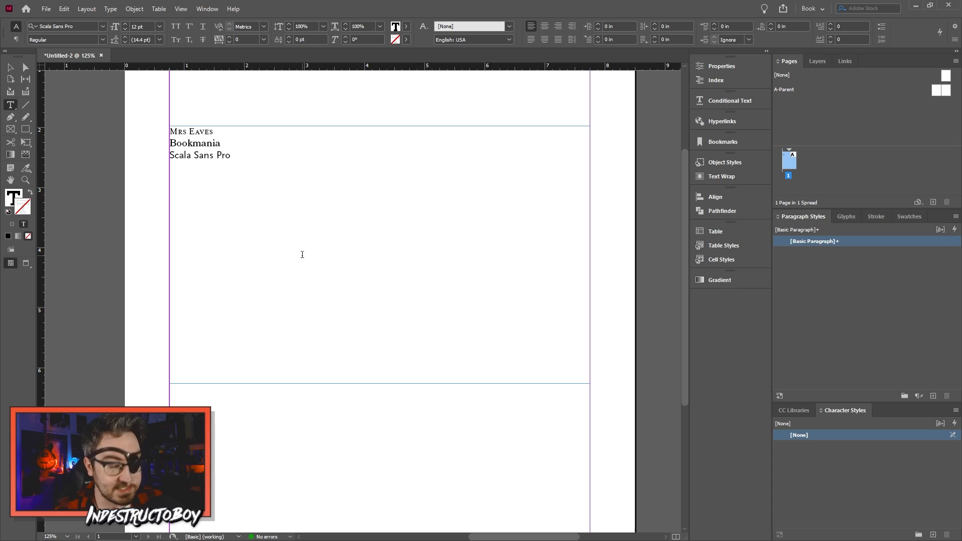
Step: Below the font names in the text frame, write the lines Regular, Regular Italic, Bold and Italic
text(Regular)
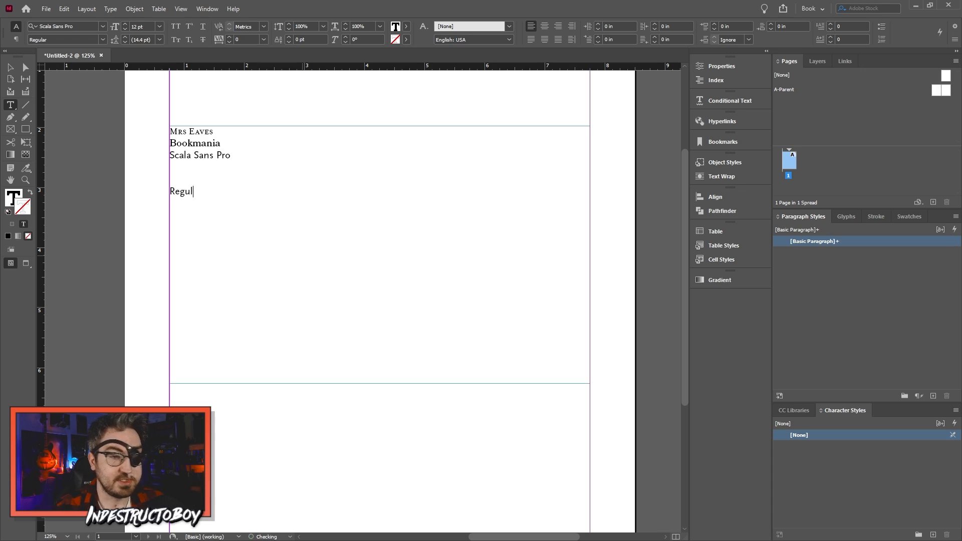
key(Return)
text(Regul)
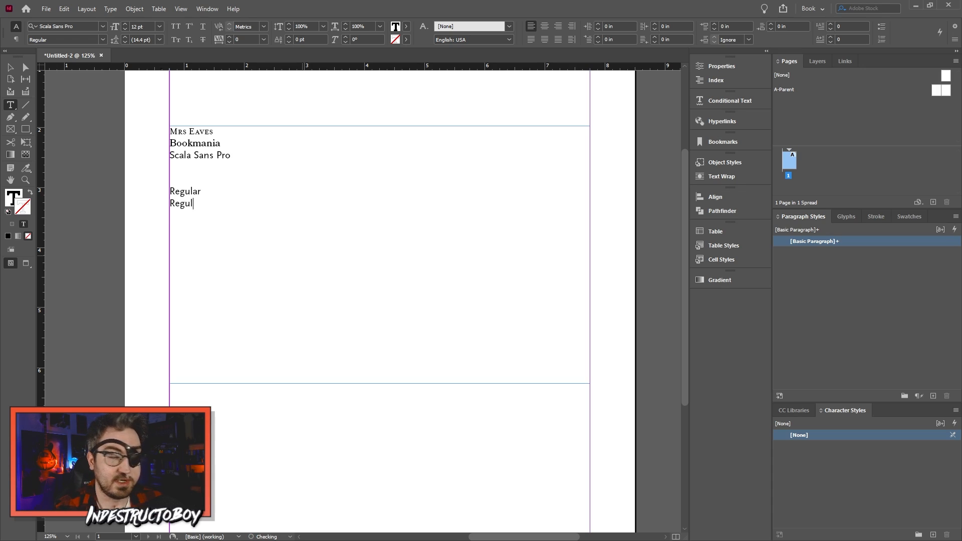
text(ar Italic)
key(Return)
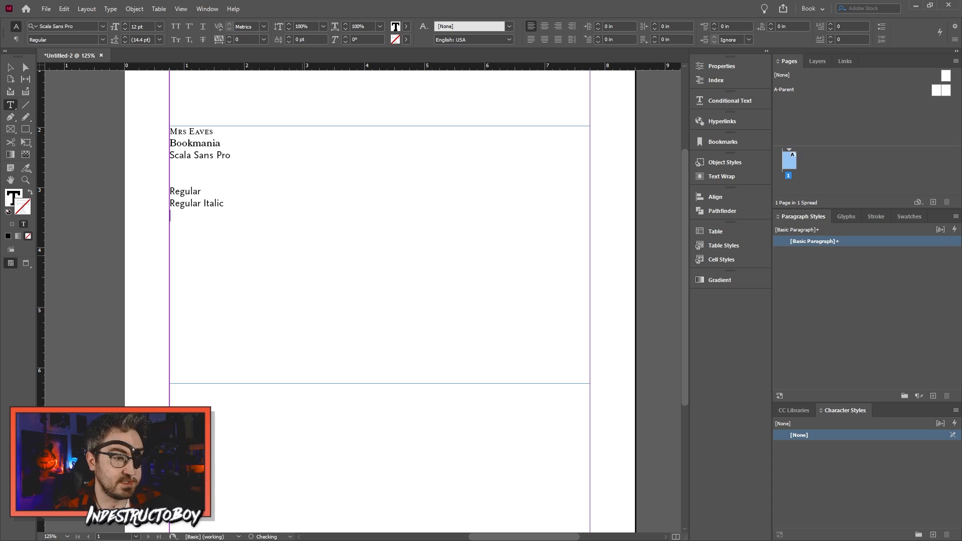
text(Bold Italic)
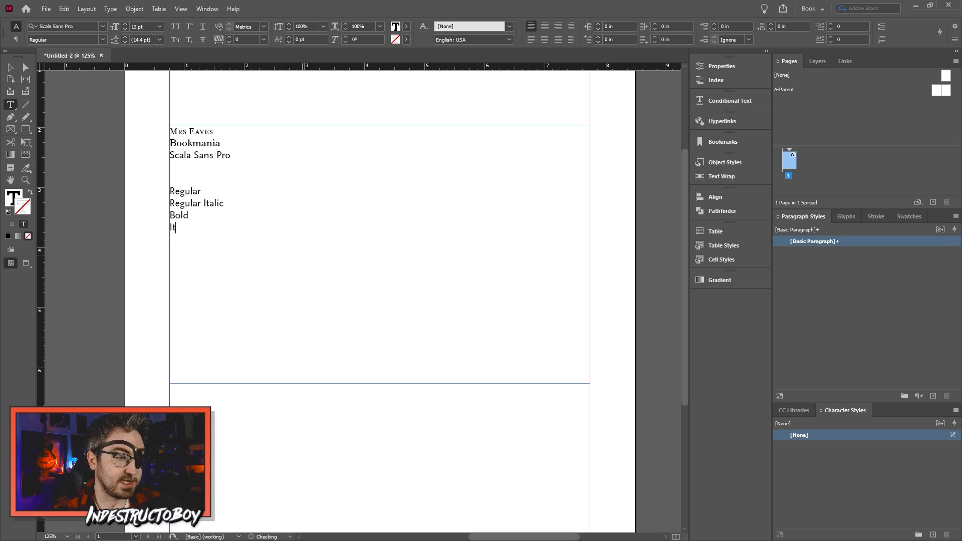
Step: Continue the list of styles with the lines Bold Italic, Small Caps, Drop Cap and Superscript
key(Return)
text(Bold )
text(Italic )
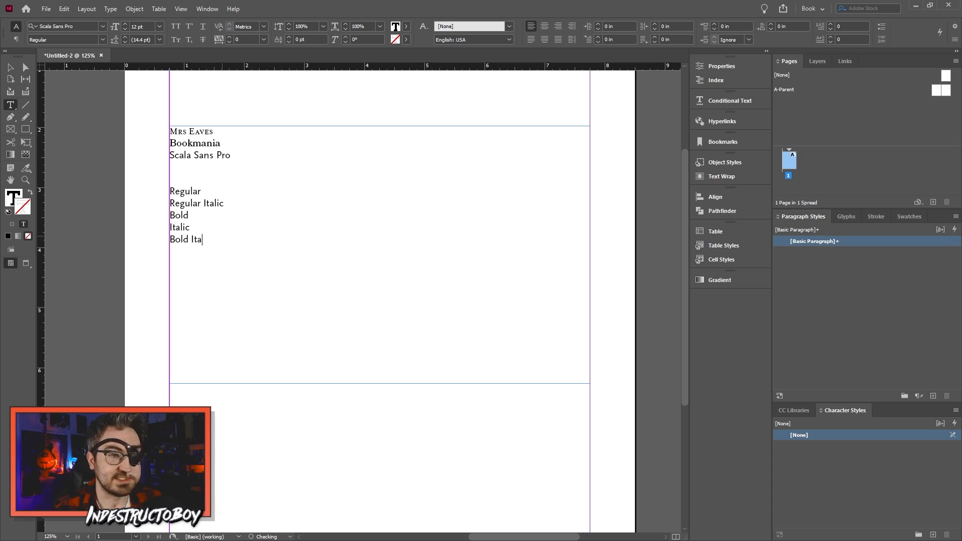
text(Small Caps)
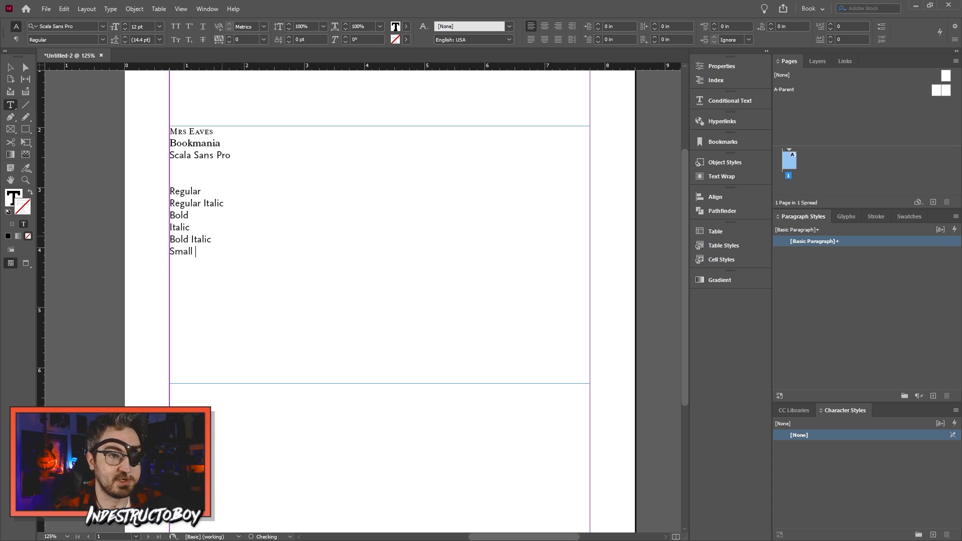
key(Return)
text(Drop Cap )
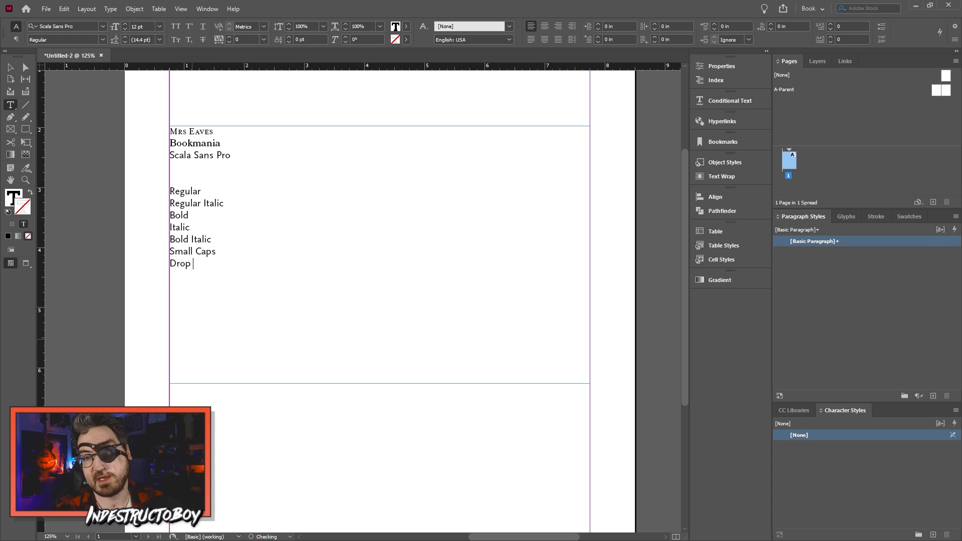
text(Superscript)
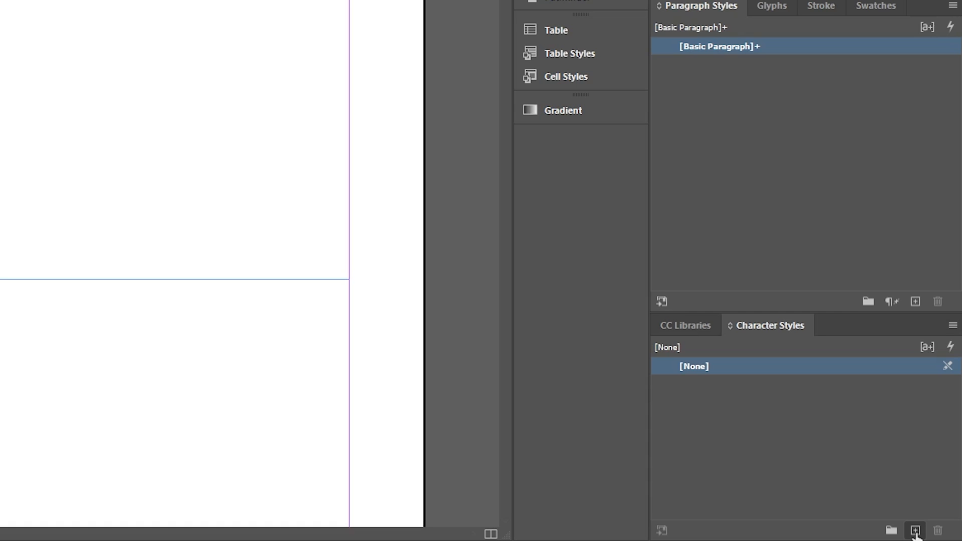
Step: Create a new character style, open its options and name it Regular
click(915, 532)
right_click(754, 384)
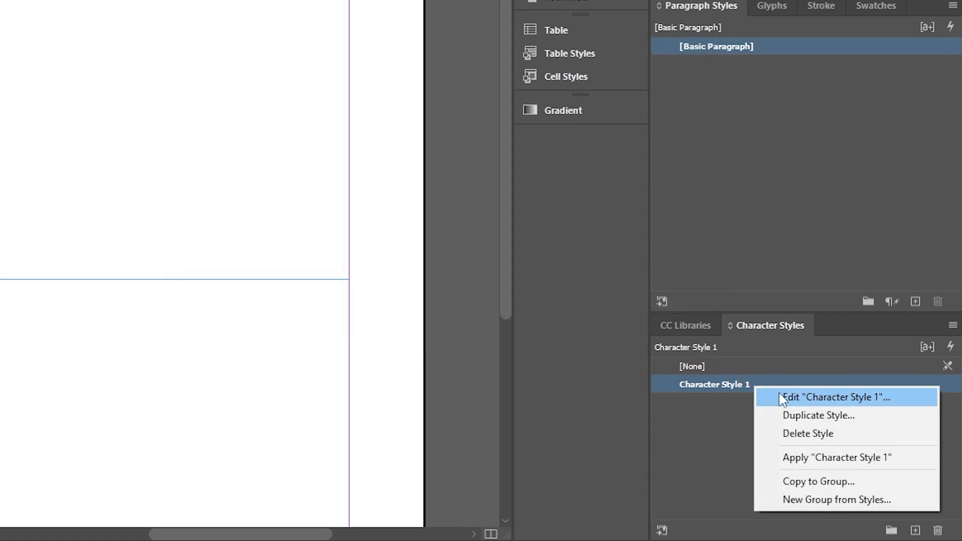
click(780, 399)
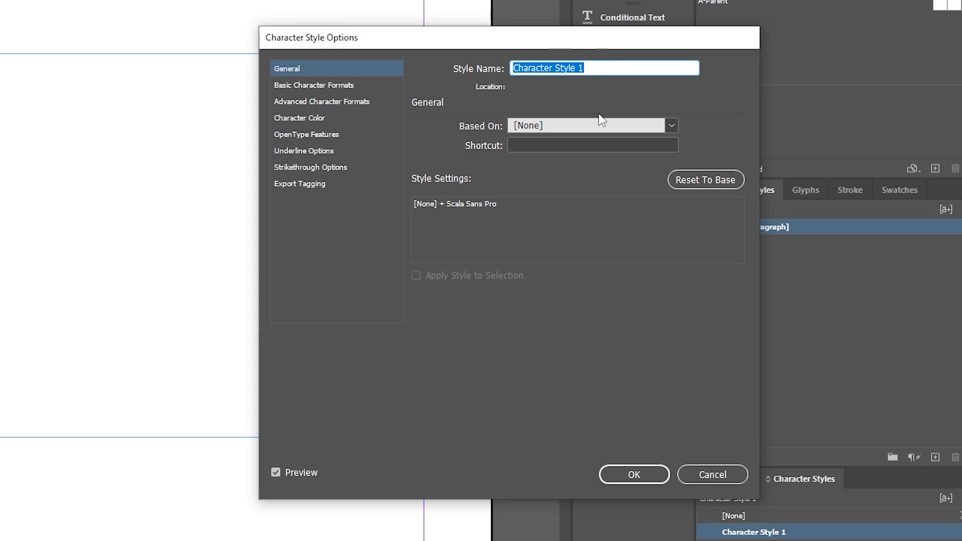
text(Regular)
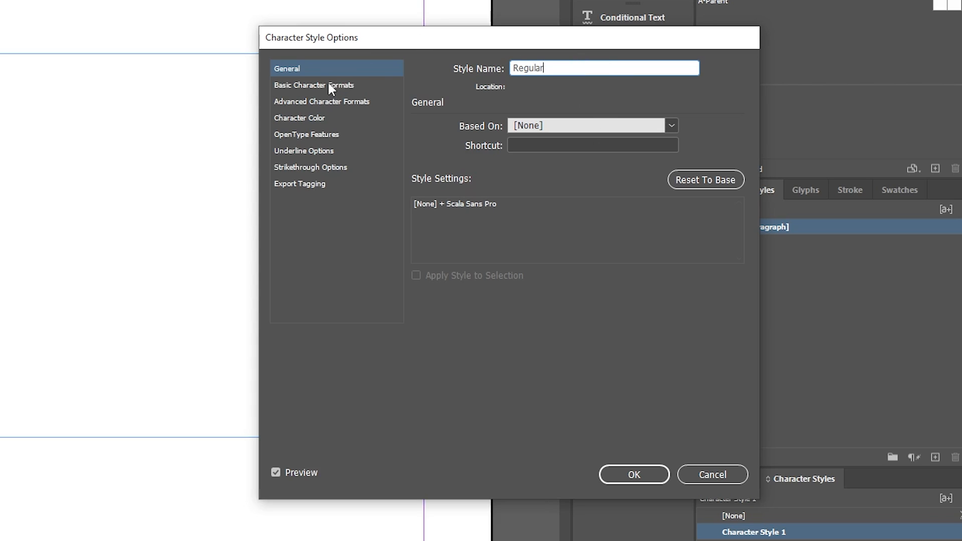
Step: Clear the font family in the Regular style's basic character formats
click(309, 85)
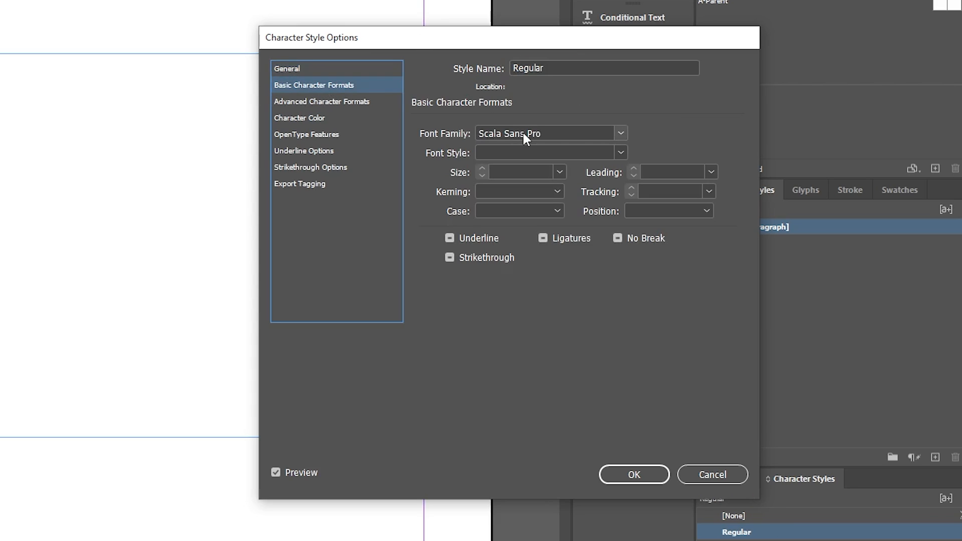
triple_click(521, 132)
key(BackSpace)
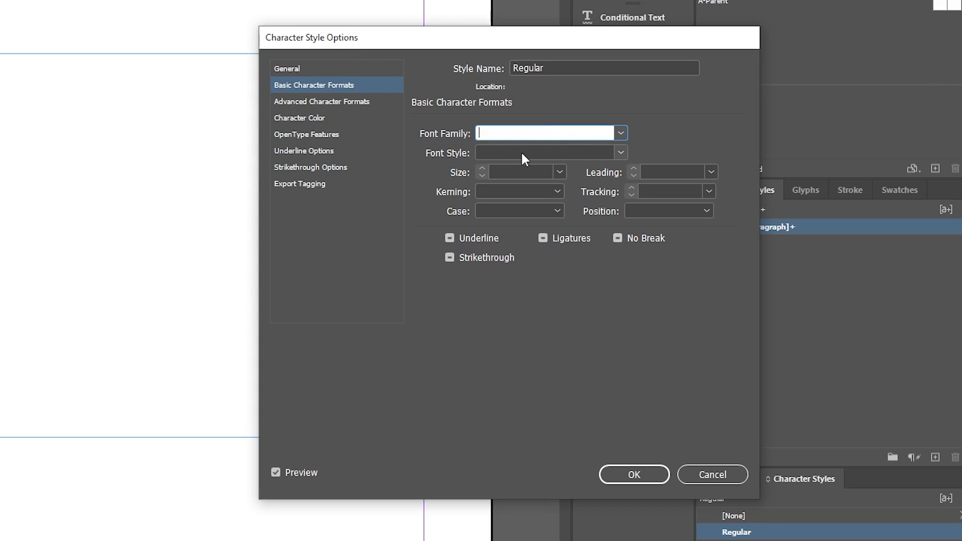
Step: Set the Regular character style's font style to Regular and accept the style options
click(519, 153)
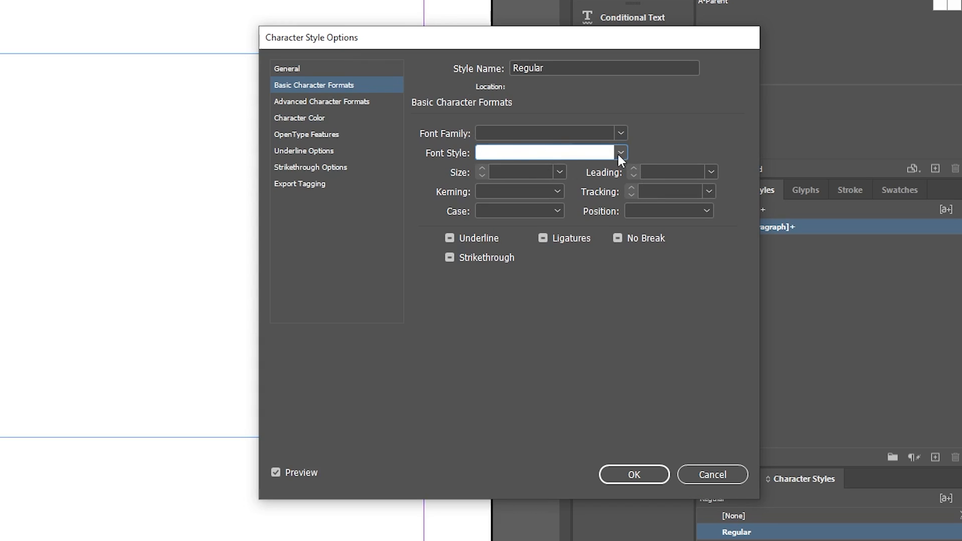
click(620, 153)
click(571, 184)
click(633, 474)
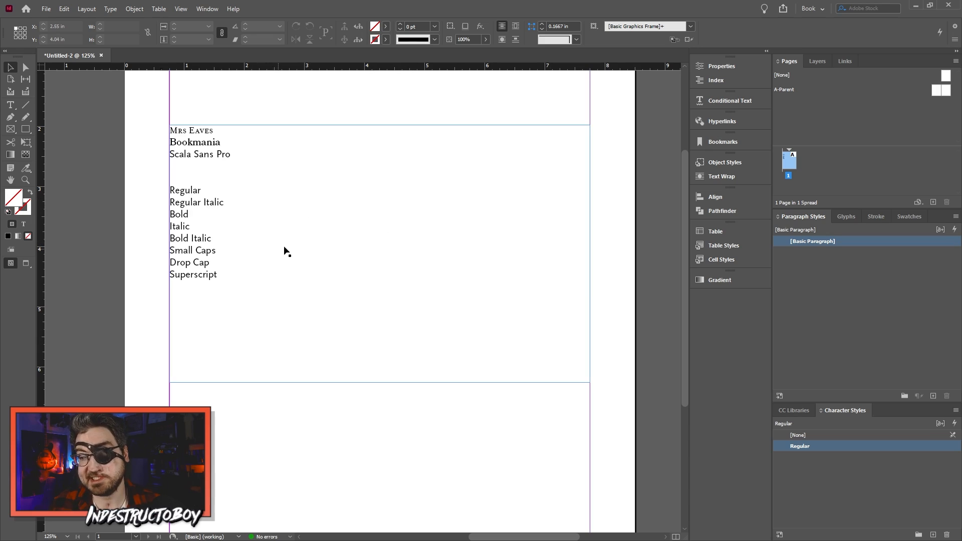
Step: Create a second character style, edit it and name it Regular Italic
click(933, 535)
click(825, 457)
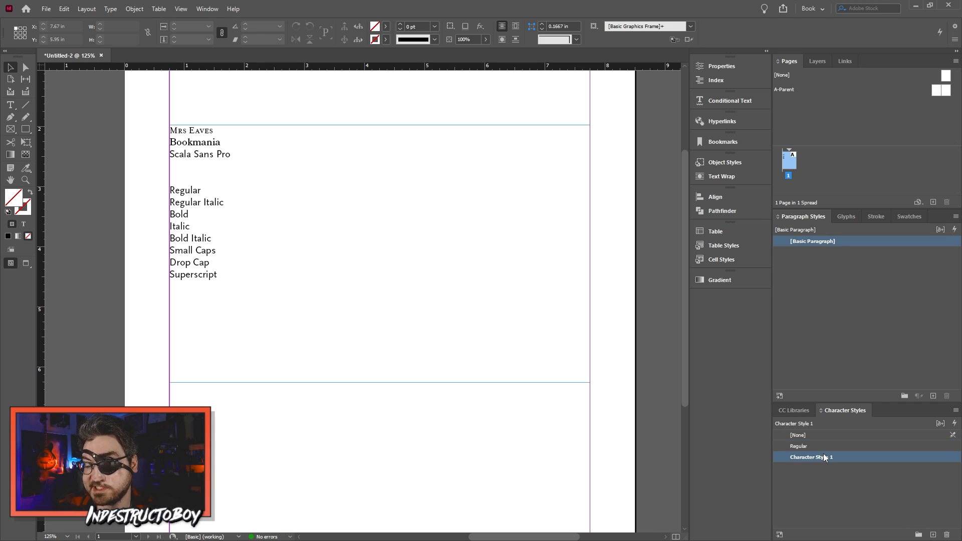
right_click(823, 456)
click(852, 463)
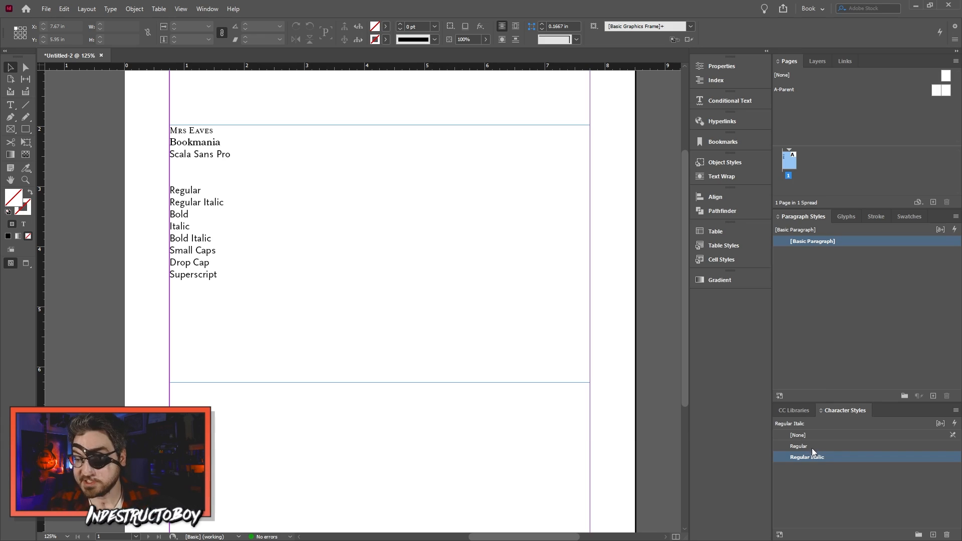
Step: Create a character style named Bold based on Regular, with its font style set to Bold
click(812, 448)
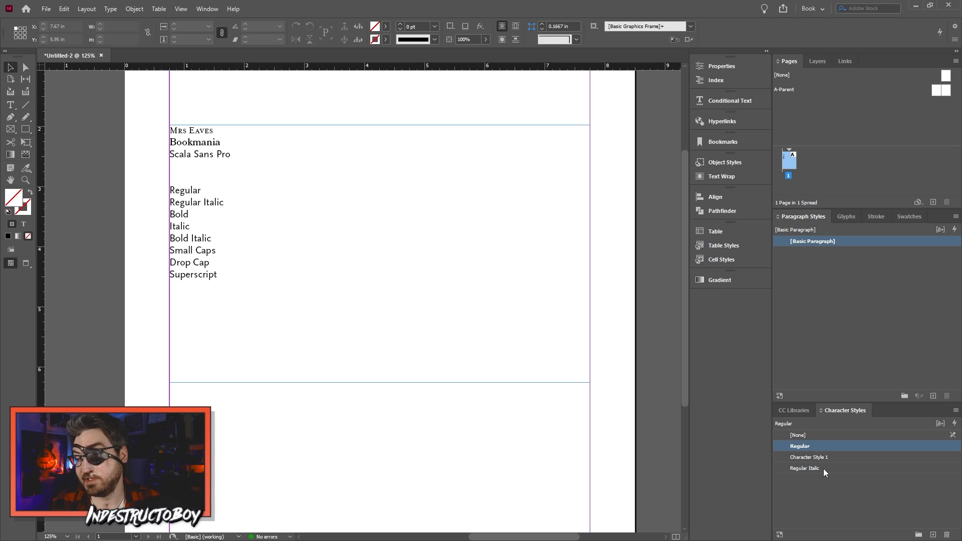
double_click(813, 456)
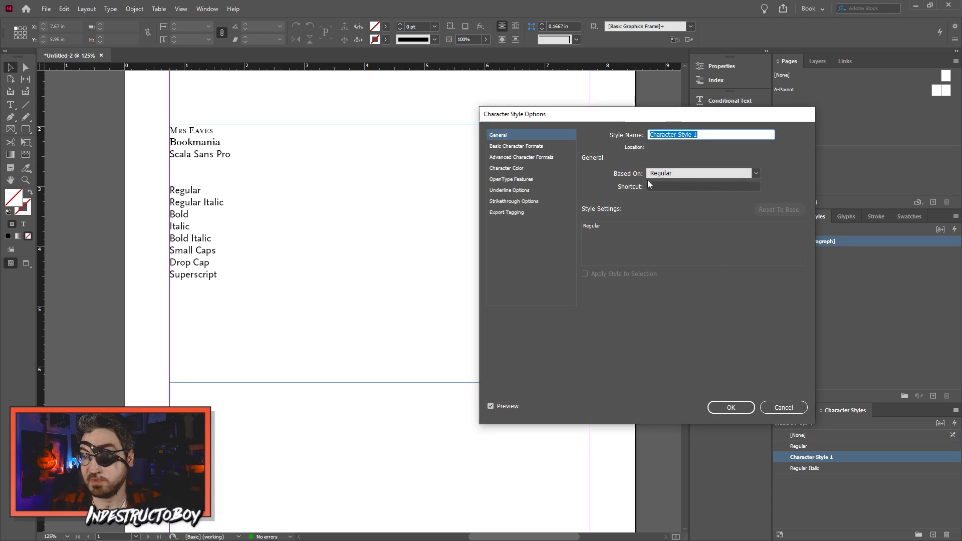
text(Bold)
click(517, 146)
click(701, 192)
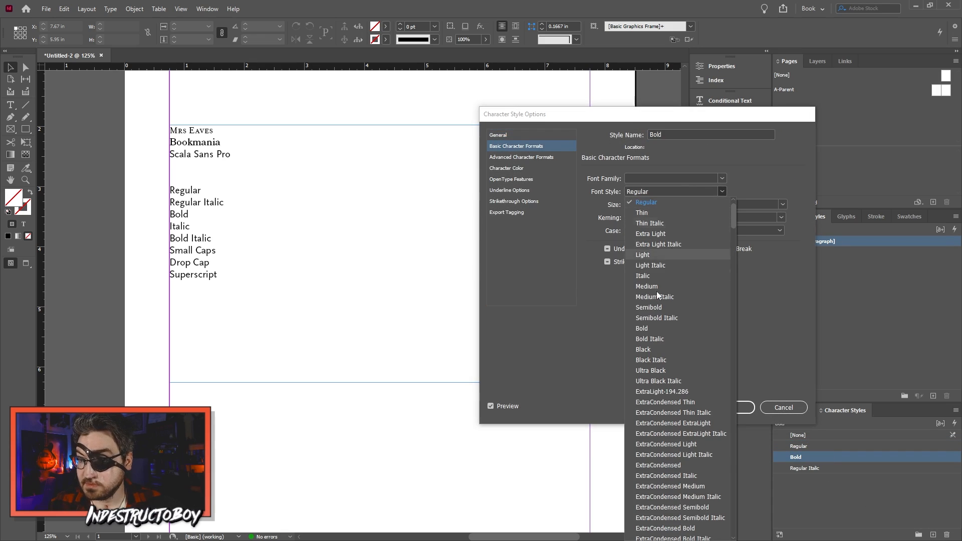
click(657, 328)
click(731, 405)
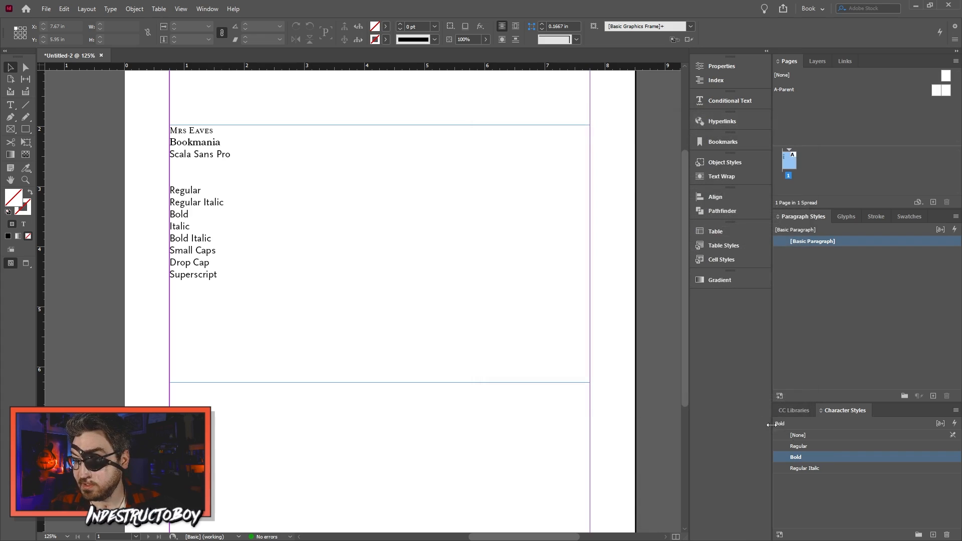
Step: Create another character style from Bold and name it Bold Italic in its options
click(934, 535)
double_click(804, 467)
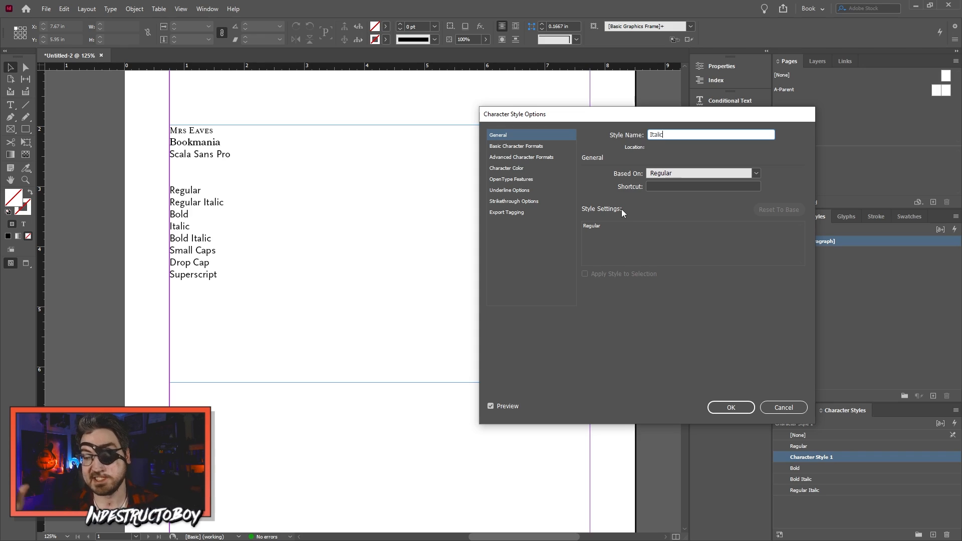
Step: Name the new Regular-based character style Small Caps and set its case to Small Caps
key(ctrl+a)
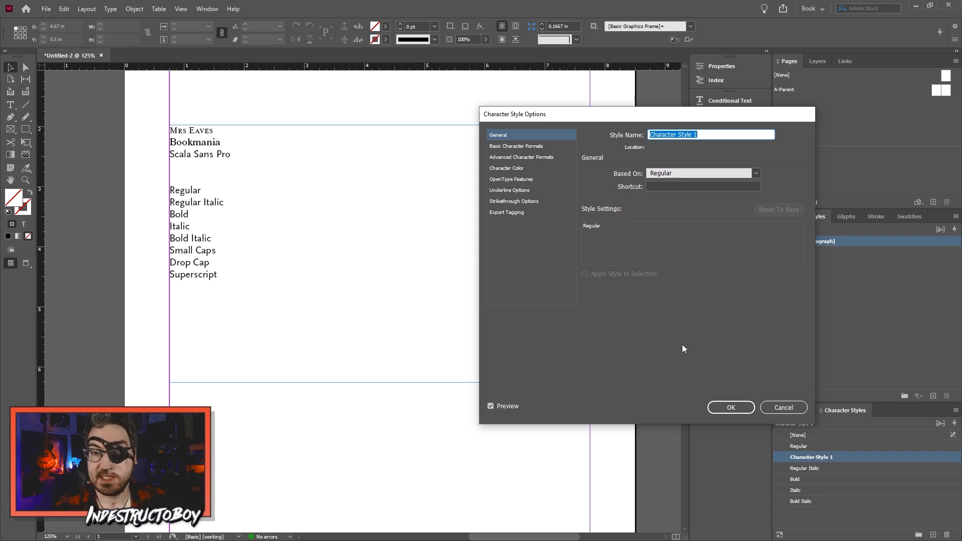
key(BackSpace)
text(Small Caps)
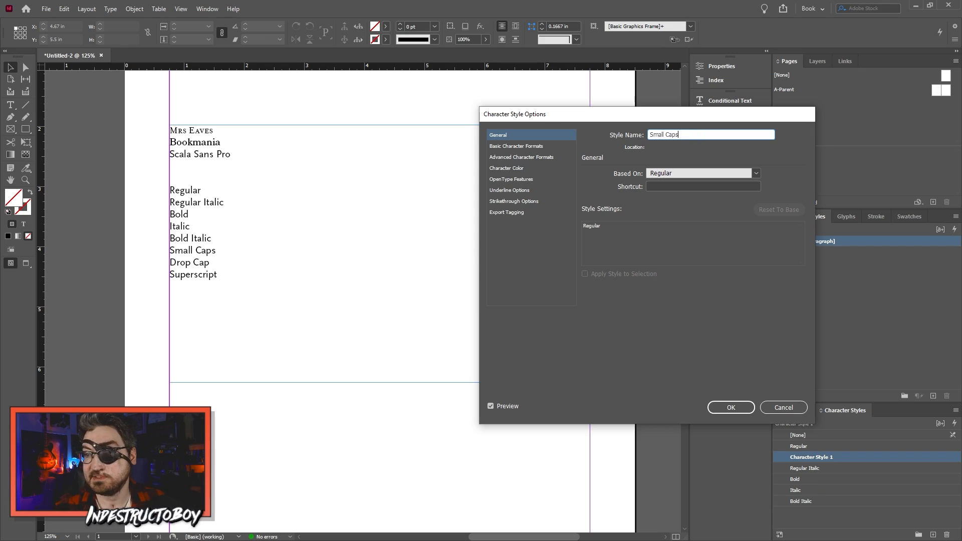
click(515, 145)
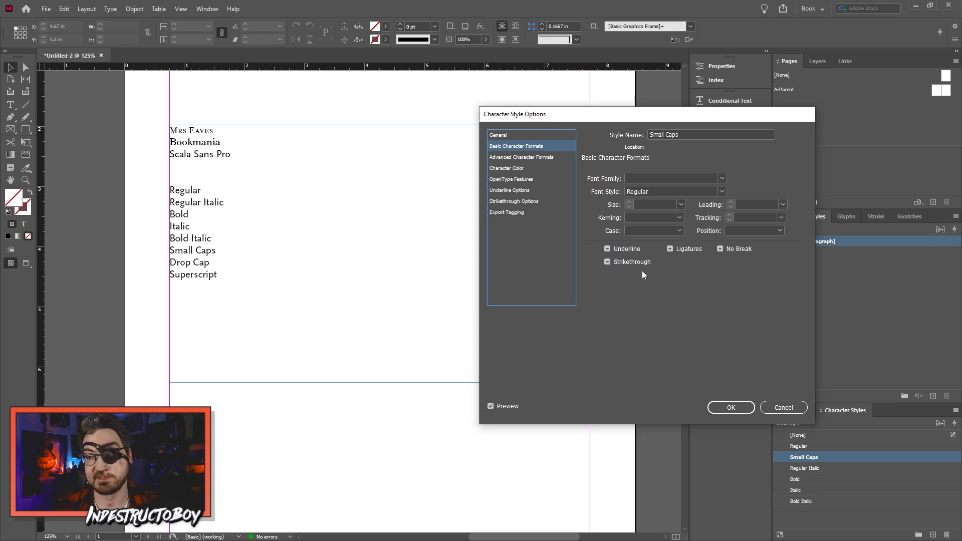
click(671, 229)
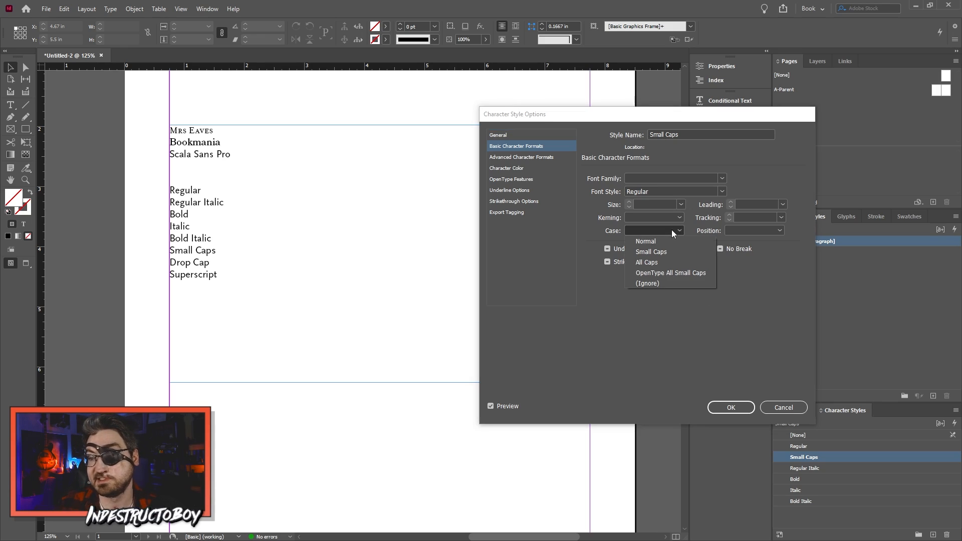
click(652, 250)
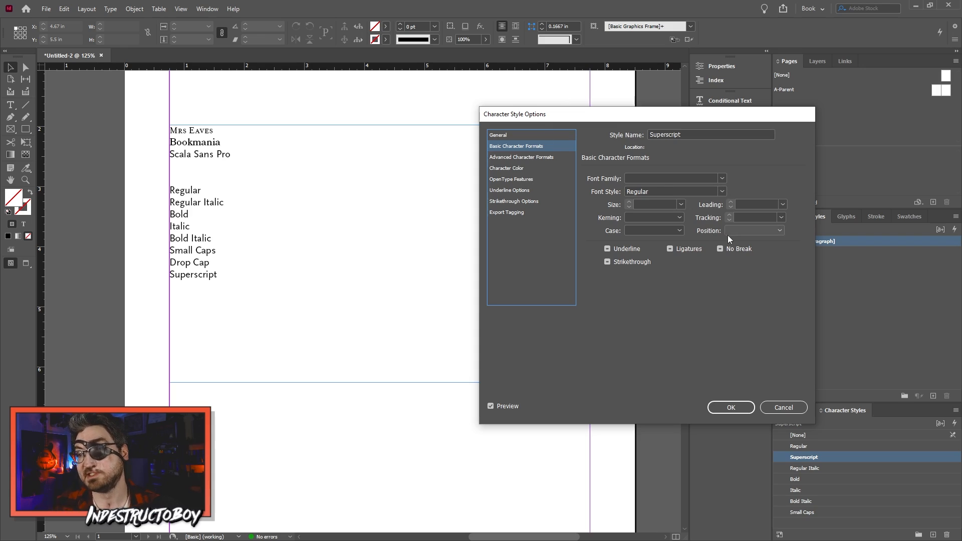
Step: Set the position of the Superscript character style to Superscript and accept its options
click(741, 230)
click(741, 230)
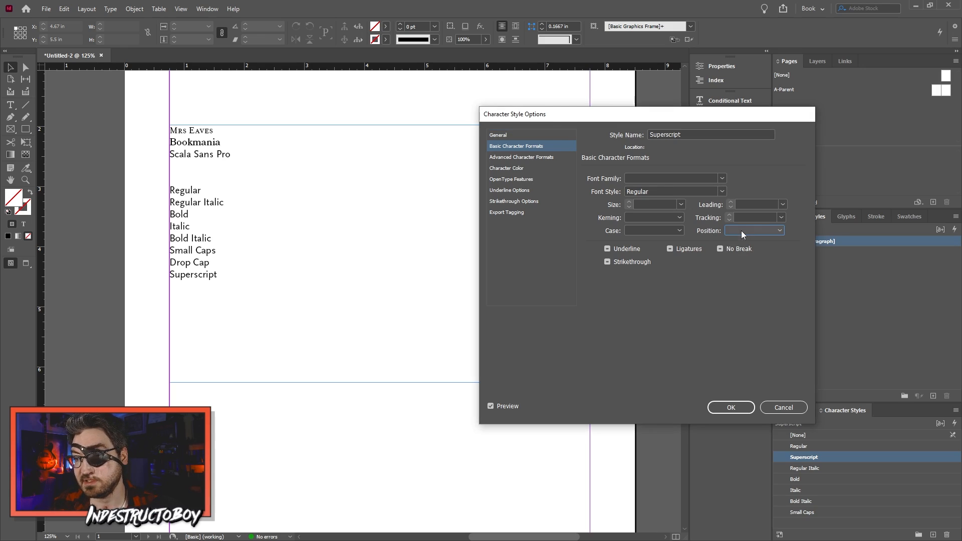
click(742, 231)
click(741, 232)
key(Down)
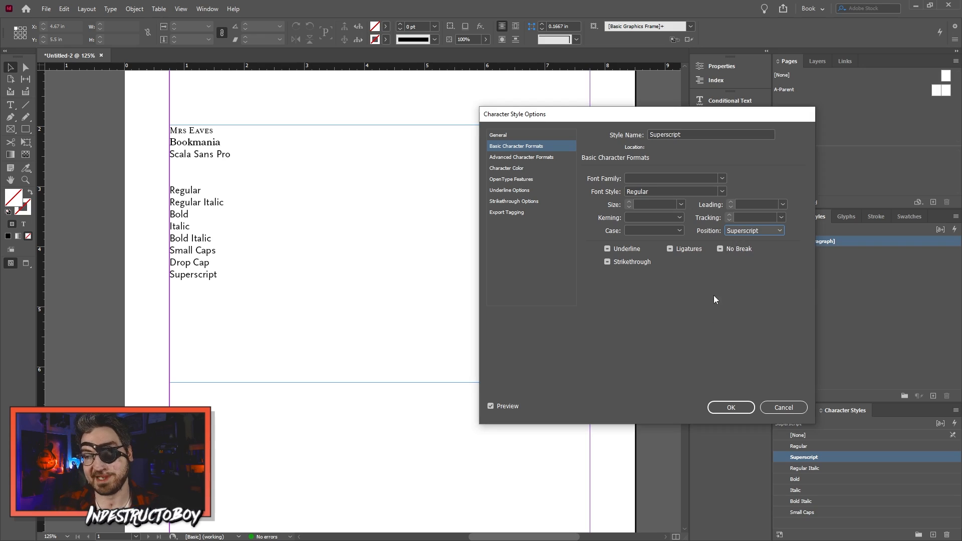
click(731, 407)
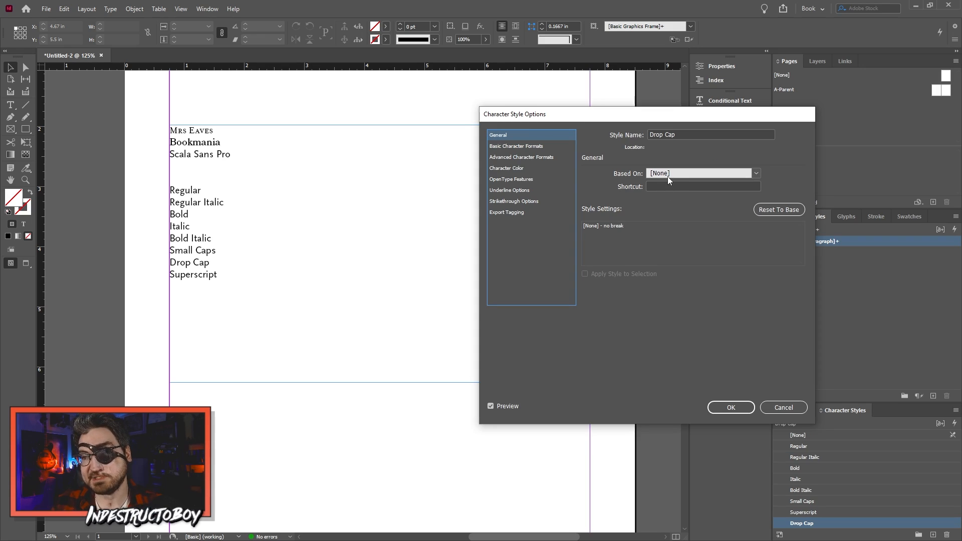
Step: Set the Drop Cap character style's font family to Solbera Imitation and accept its options
click(542, 146)
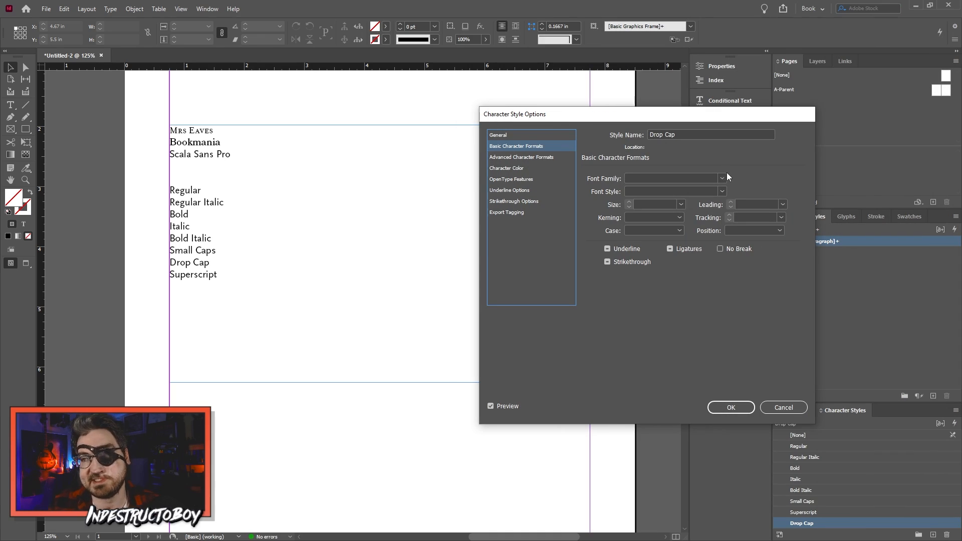
click(722, 179)
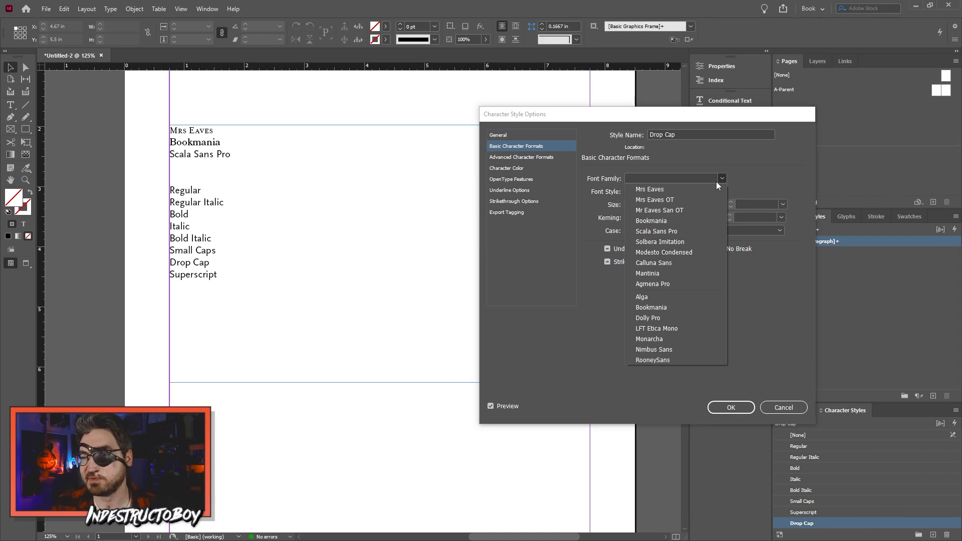
click(660, 242)
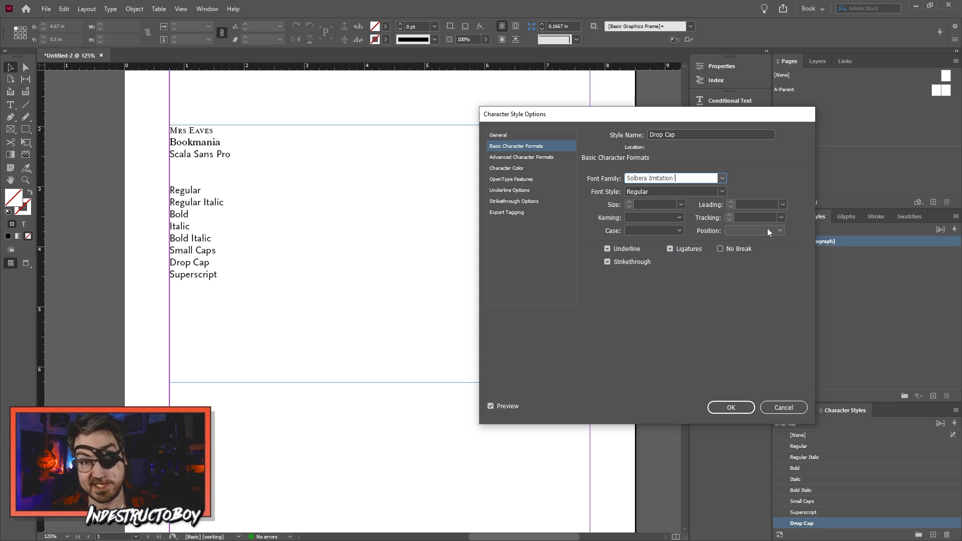
key(Return)
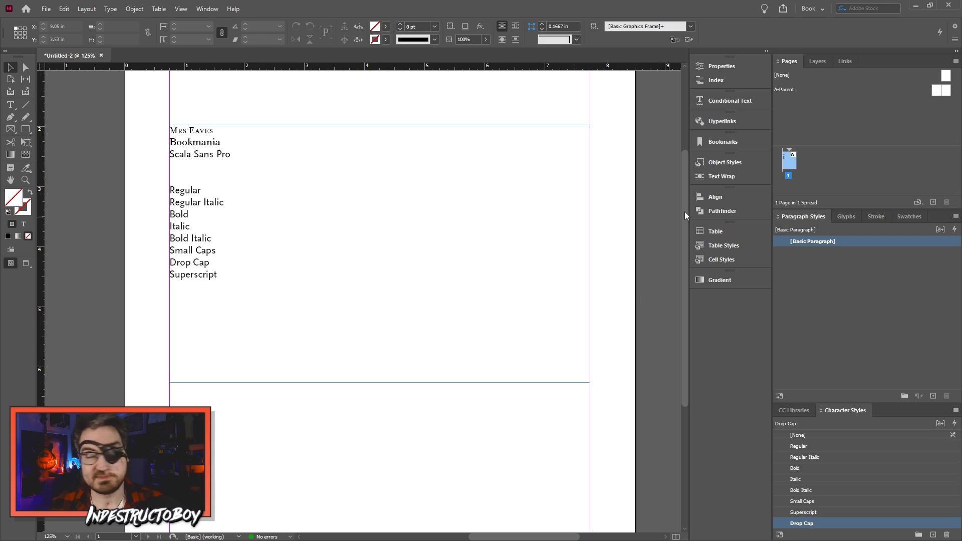
Step: Create a new object style from the text frame holding the font and style names, and apply it to that frame
click(721, 165)
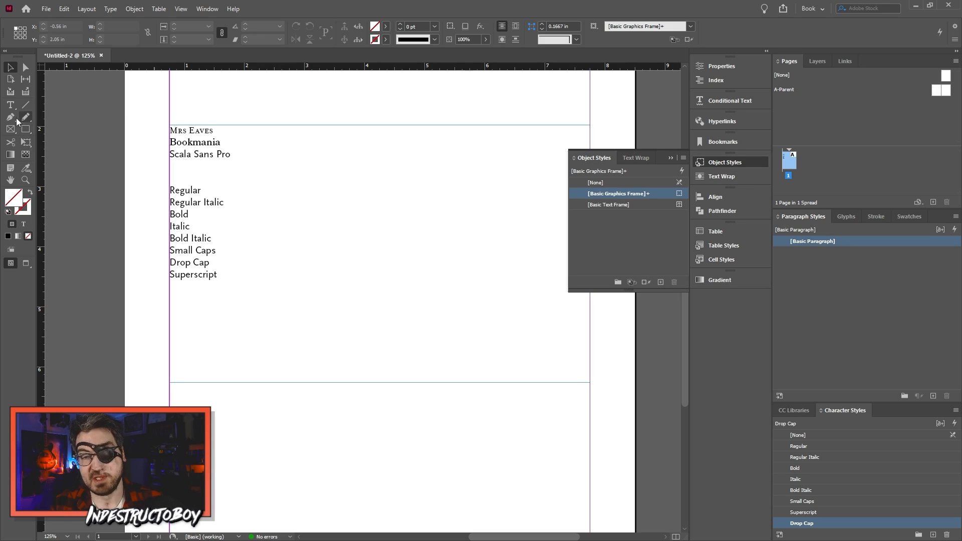
click(10, 105)
click(10, 68)
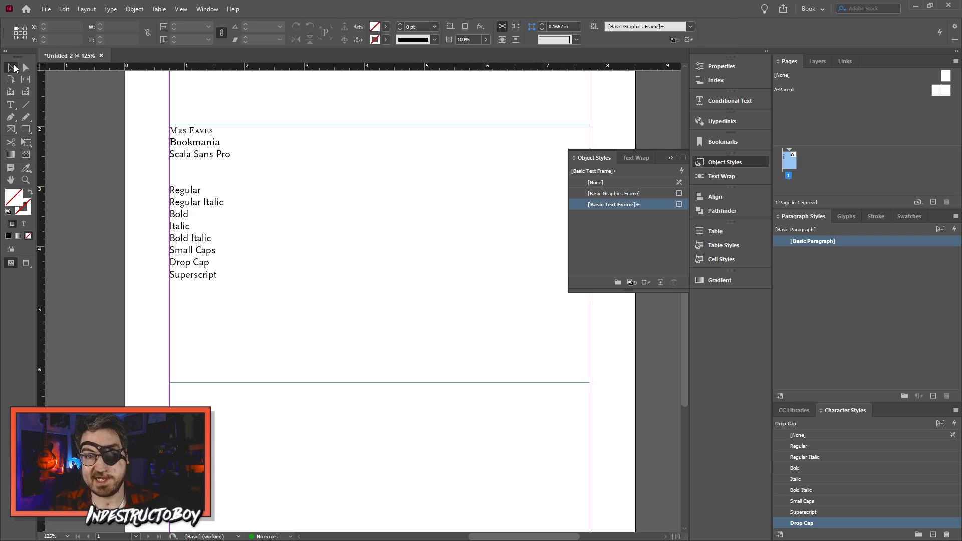
click(240, 159)
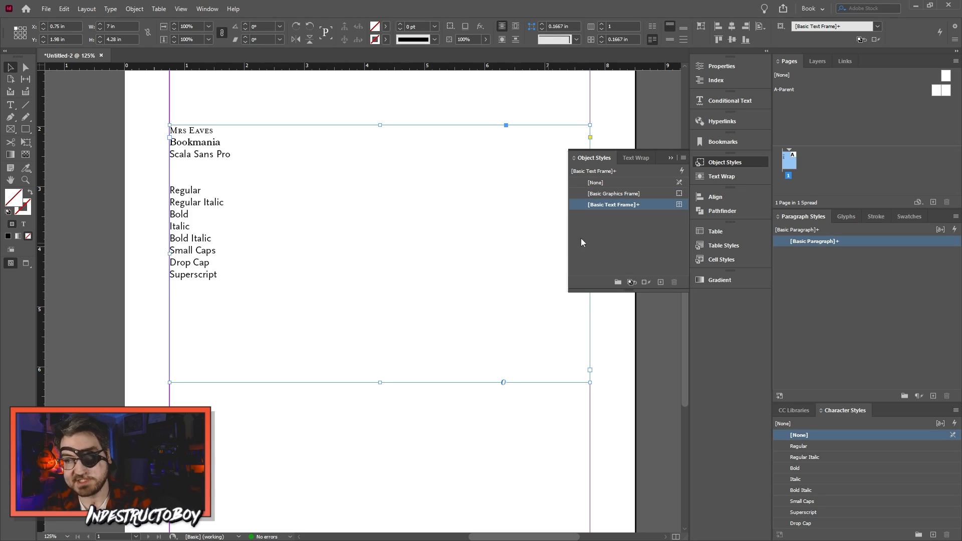
click(661, 282)
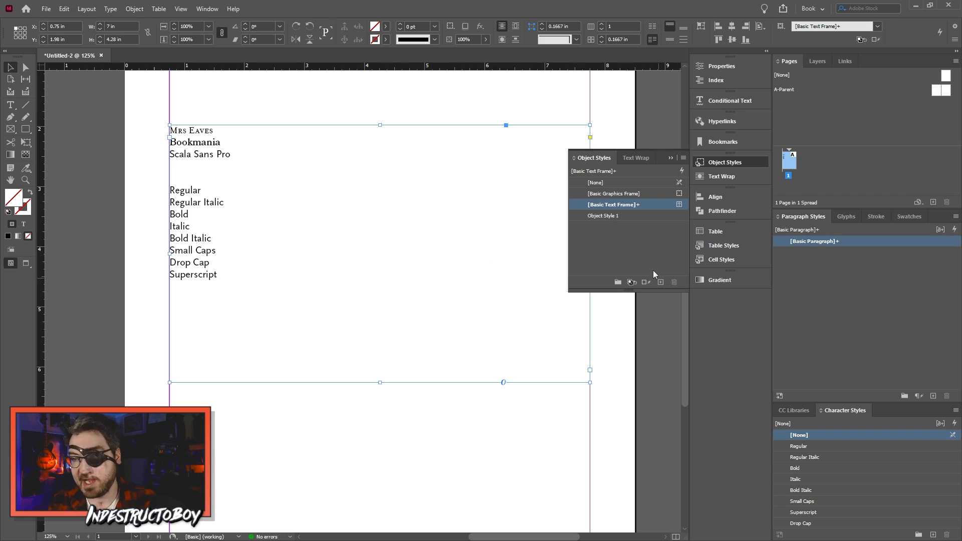
click(621, 216)
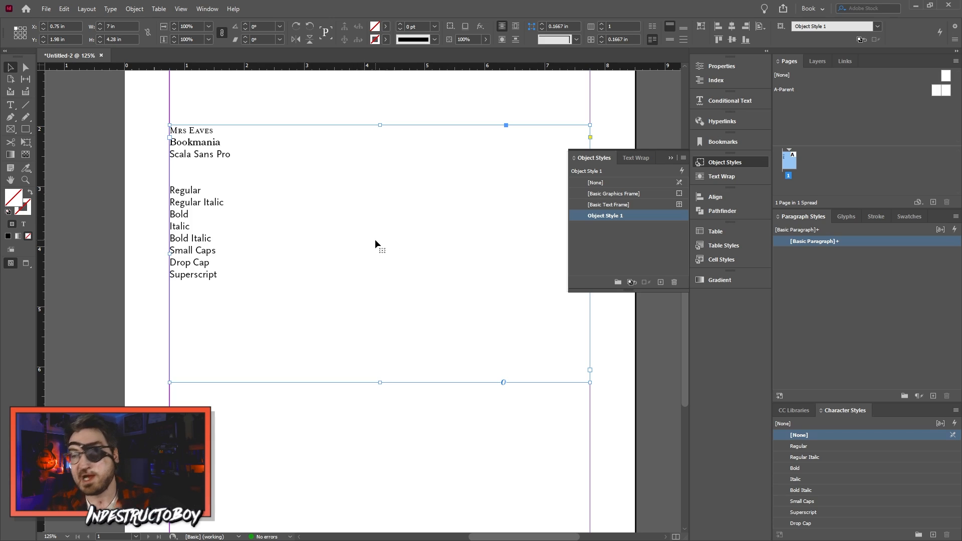
Step: Open the new object style's options and name it Text Frame - Body
double_click(609, 224)
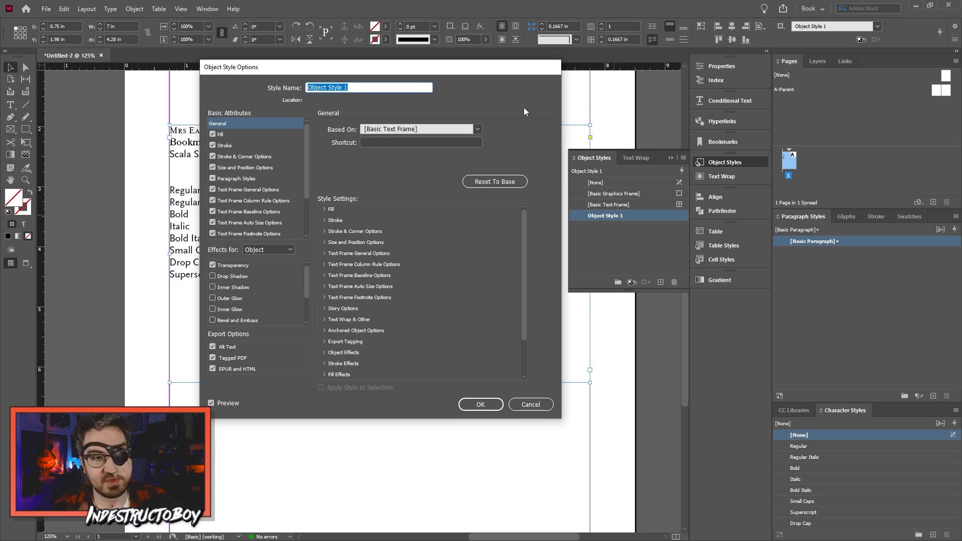
text(B)
key(BackSpace)
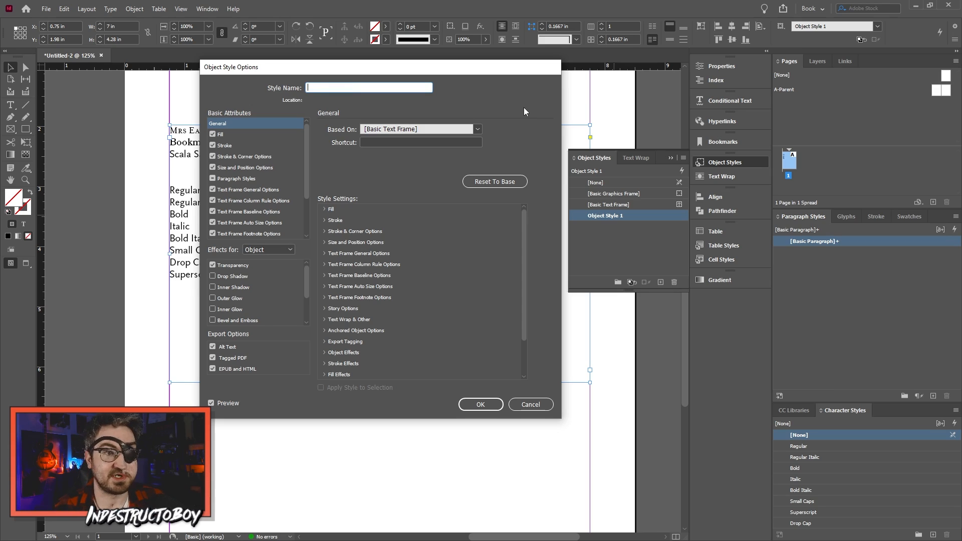
text(Text Frame - Body)
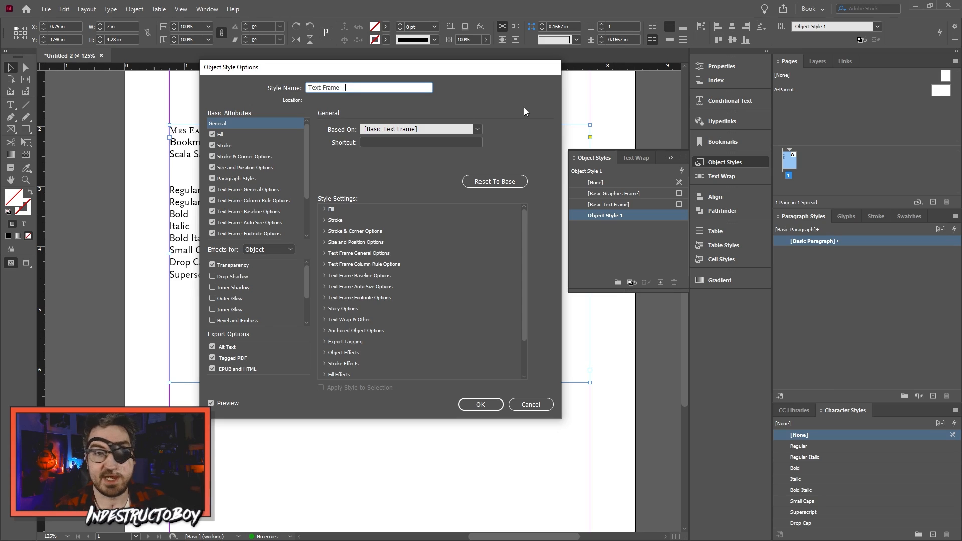
Step: Set the Text Frame - Body style's general options to 2 columns with a 0.375 in gutter
click(255, 190)
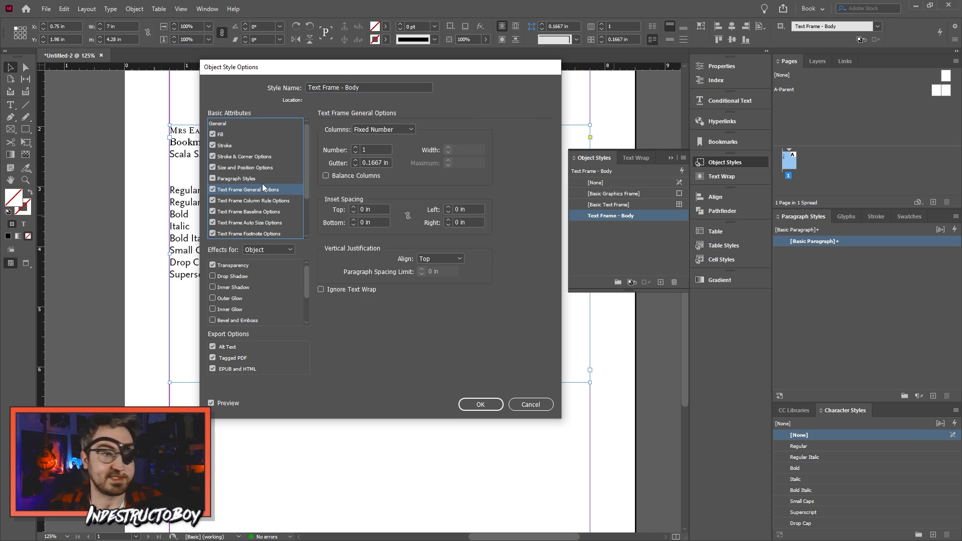
text(1)
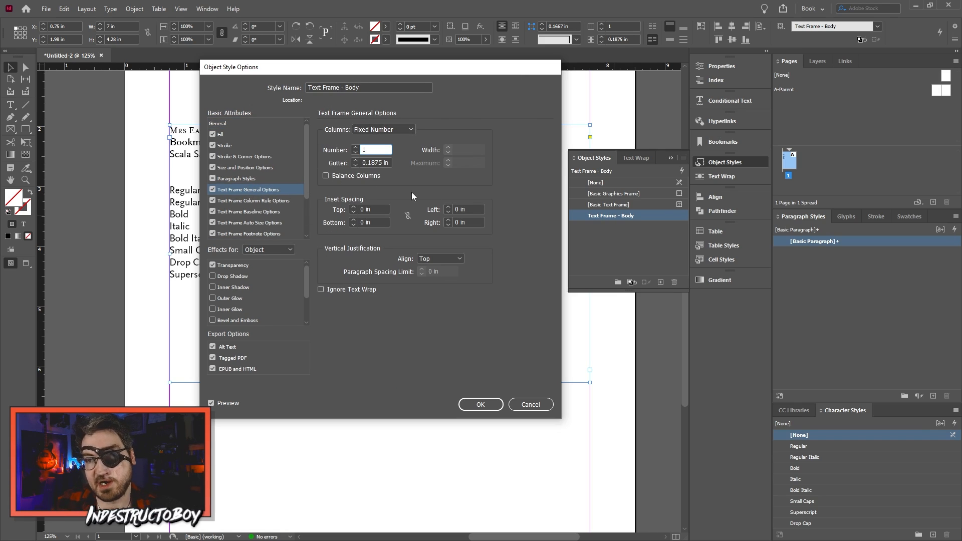
key(BackSpace)
click(356, 147)
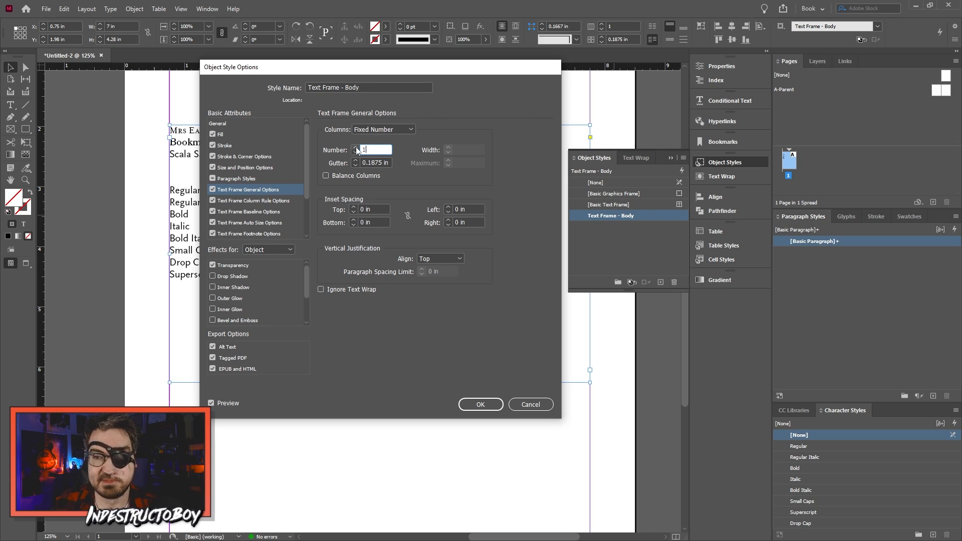
click(355, 161)
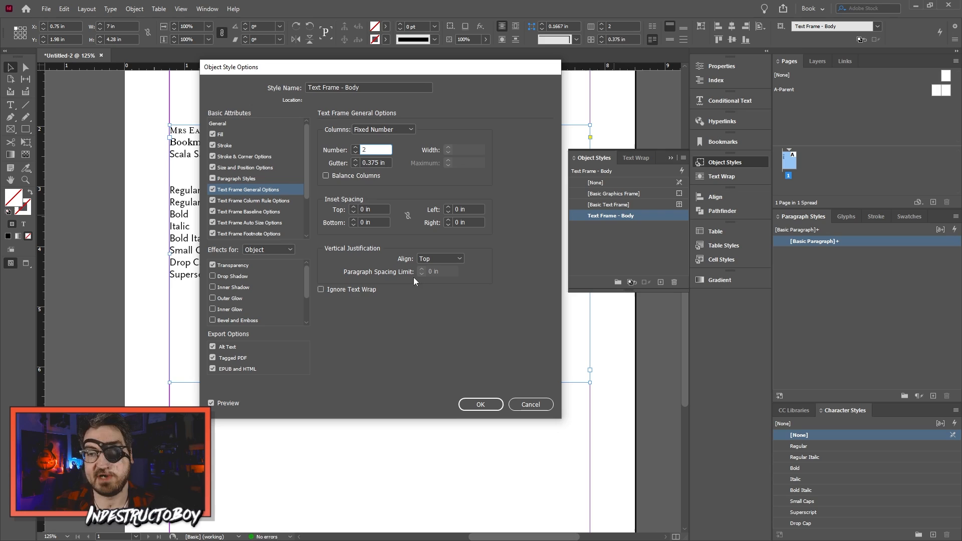
Step: Set the Text Frame - Body style's first baseline offset to Leading, accept its options and collapse the object styles list
click(263, 190)
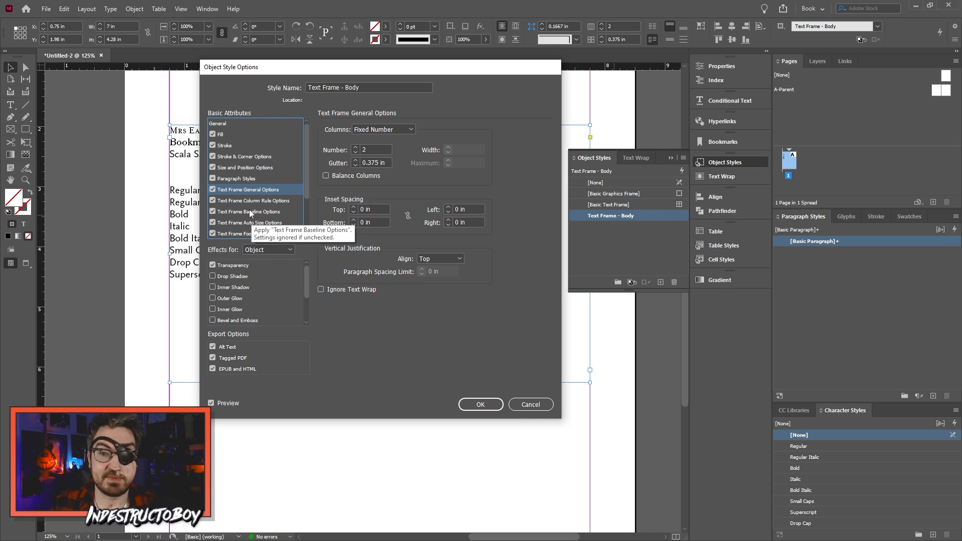
click(249, 211)
click(395, 142)
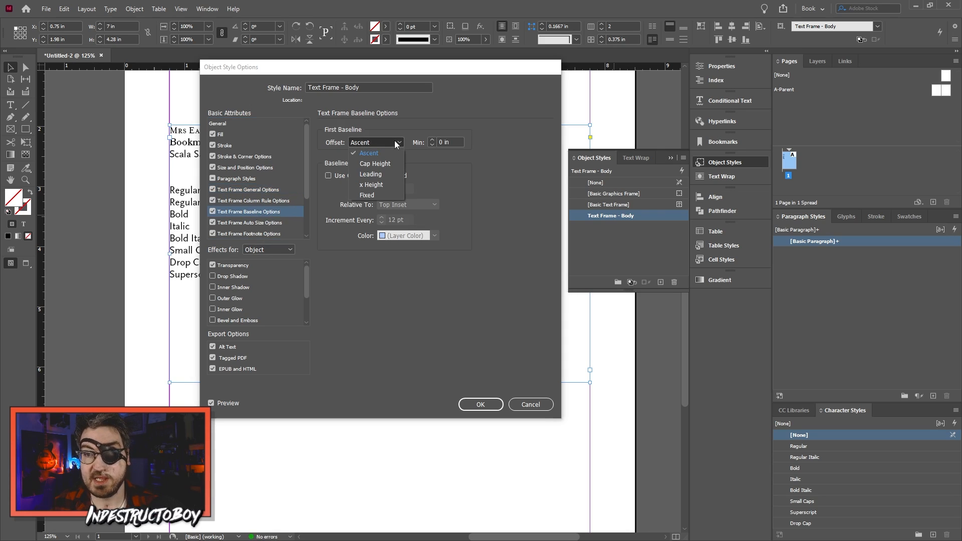
click(371, 174)
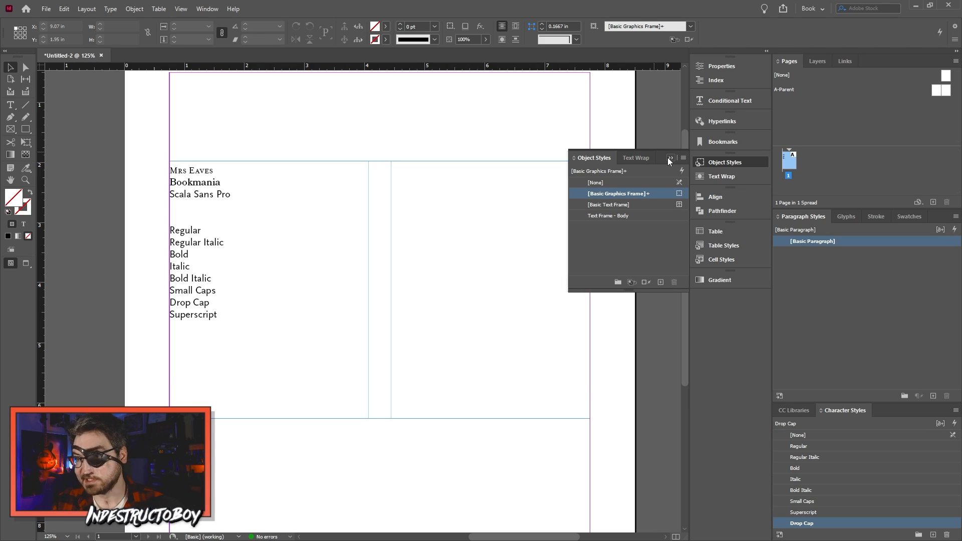
click(670, 158)
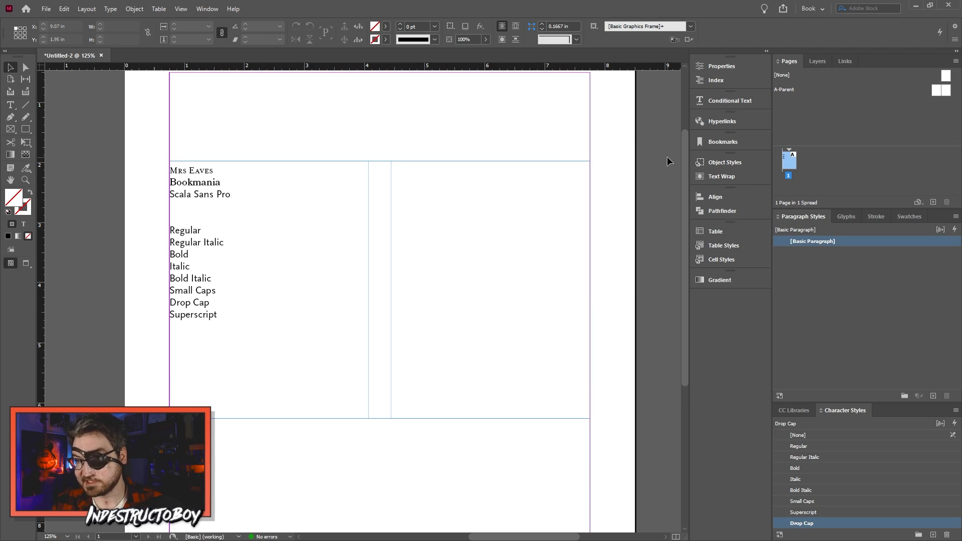
Step: Create a new color group in the document's swatches and name it 5e Trade Dress
click(901, 217)
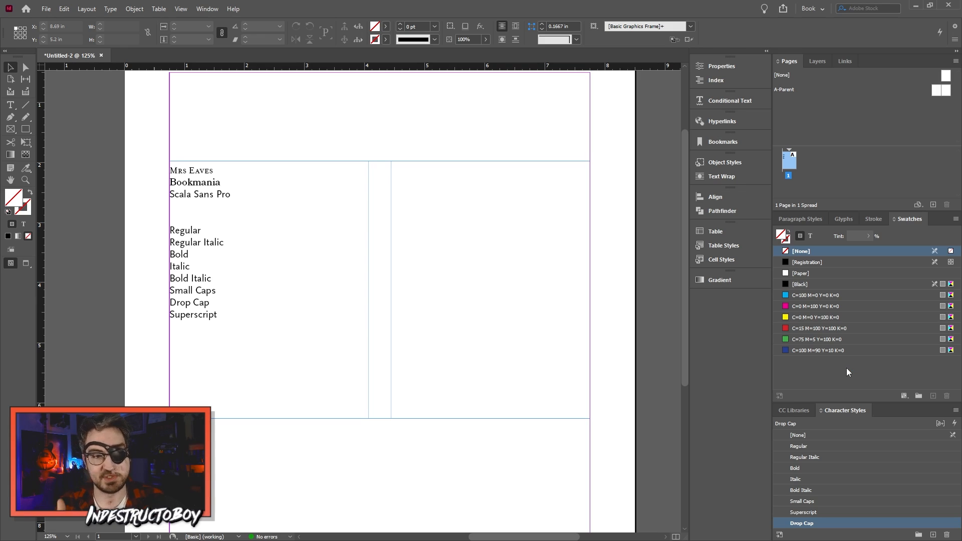
click(920, 397)
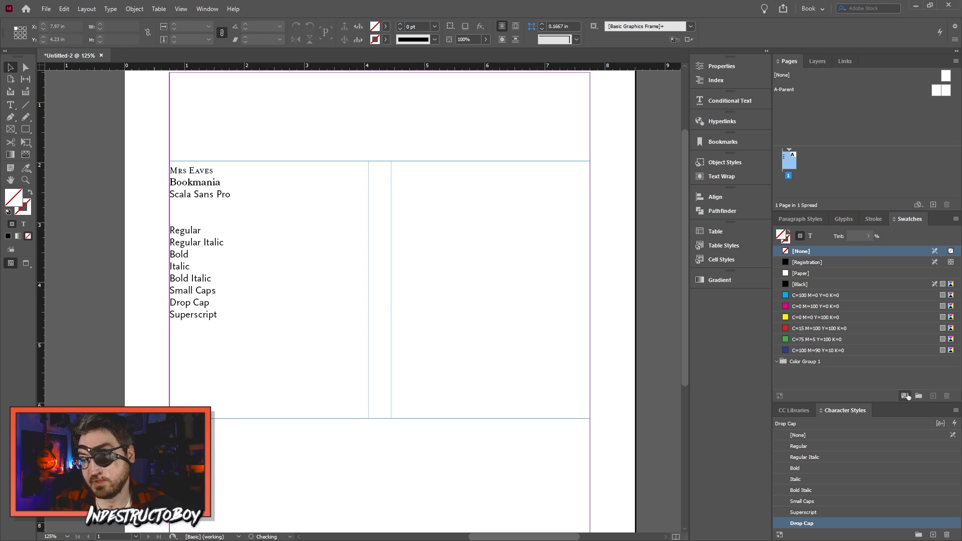
double_click(810, 359)
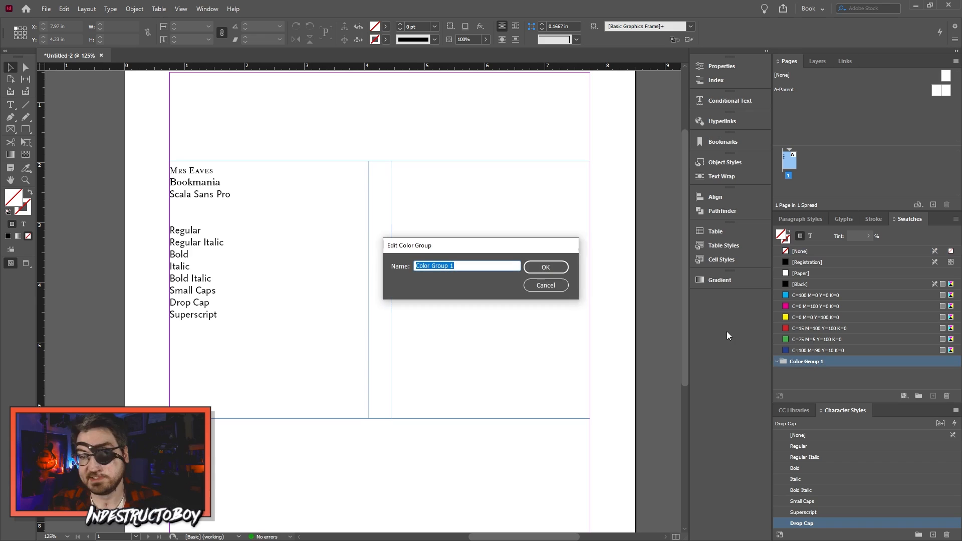
text(5e Trade D)
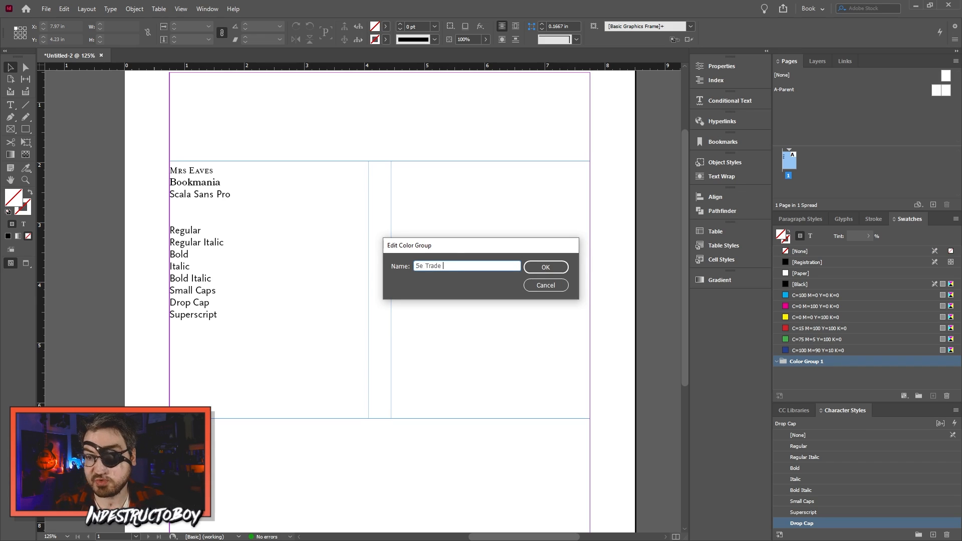
text(ress)
key(Return)
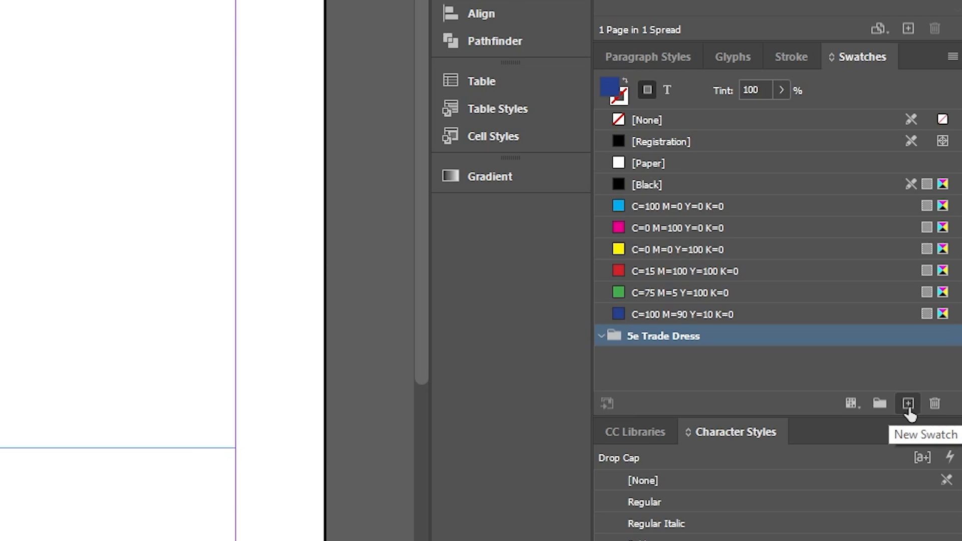
Step: Add an RGB swatch with hex value ed2024 to the 5e Trade Dress group
click(909, 404)
double_click(705, 359)
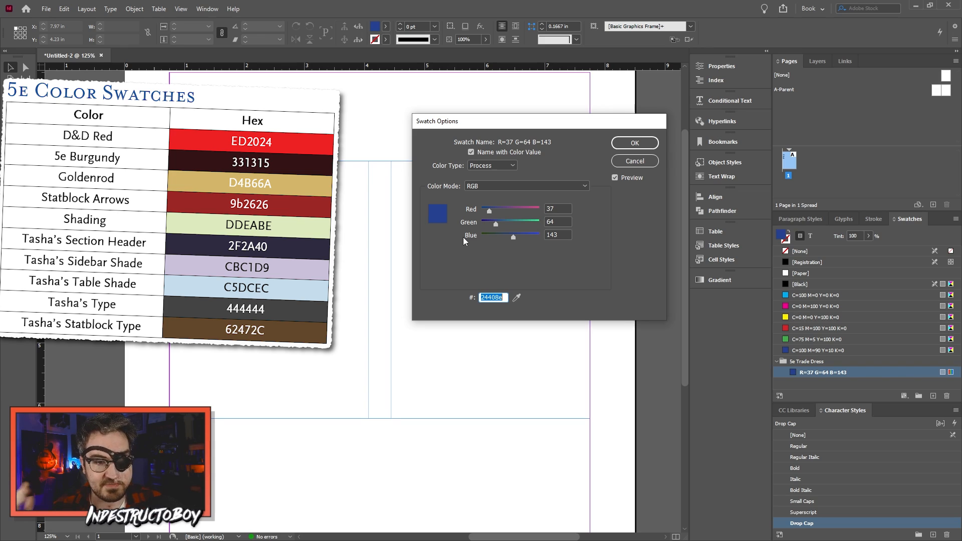
text(ed2024)
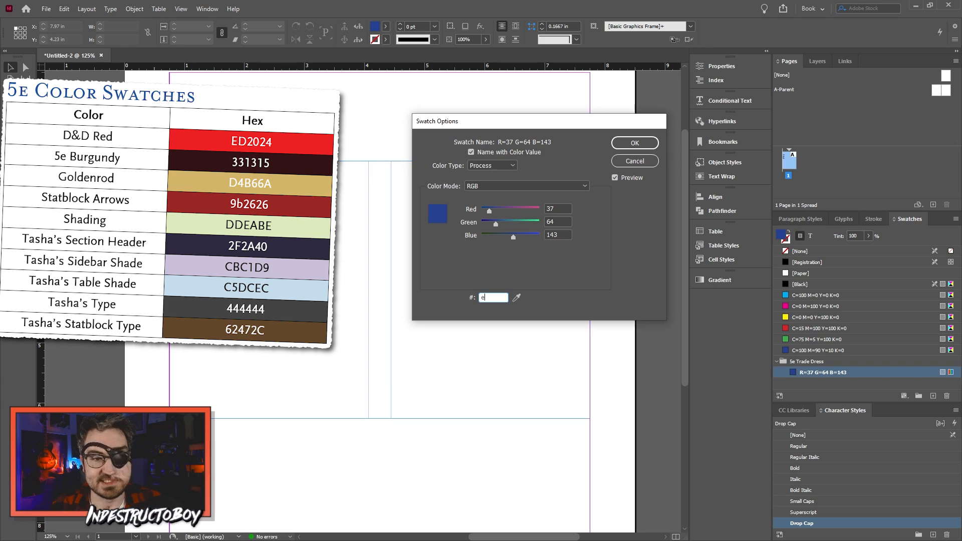
key(Tab)
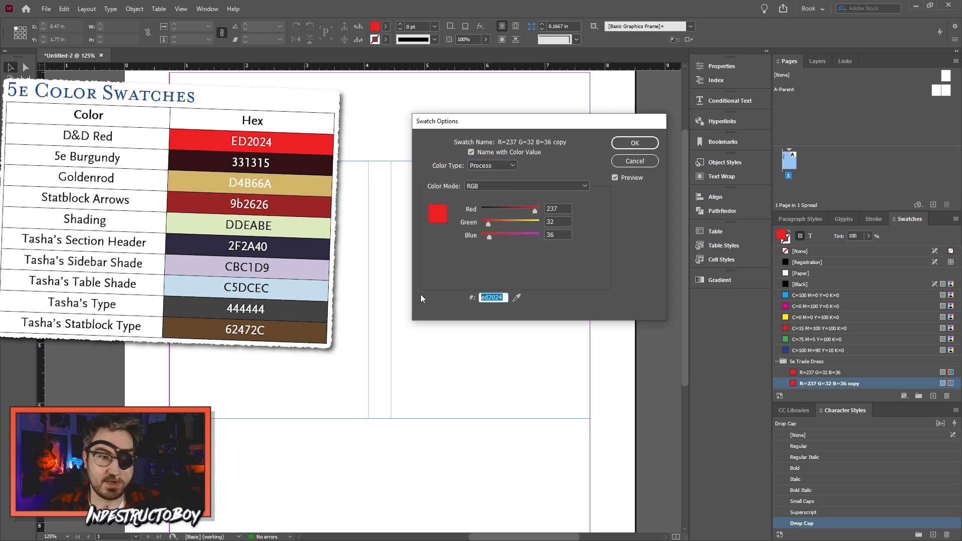
Step: Add two more RGB swatches to the 5e Trade Dress group, with hex values 331315 and d4b66a
text(331315)
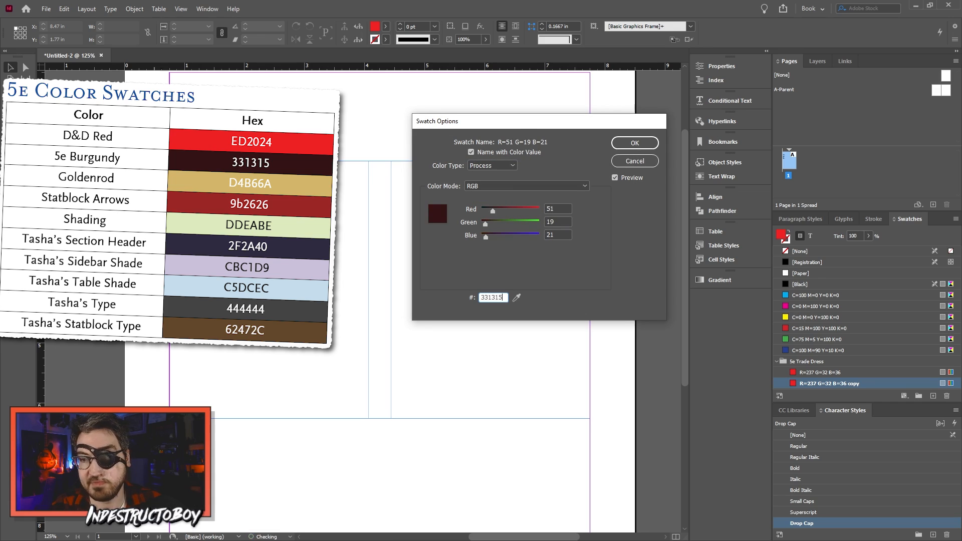
key(Return)
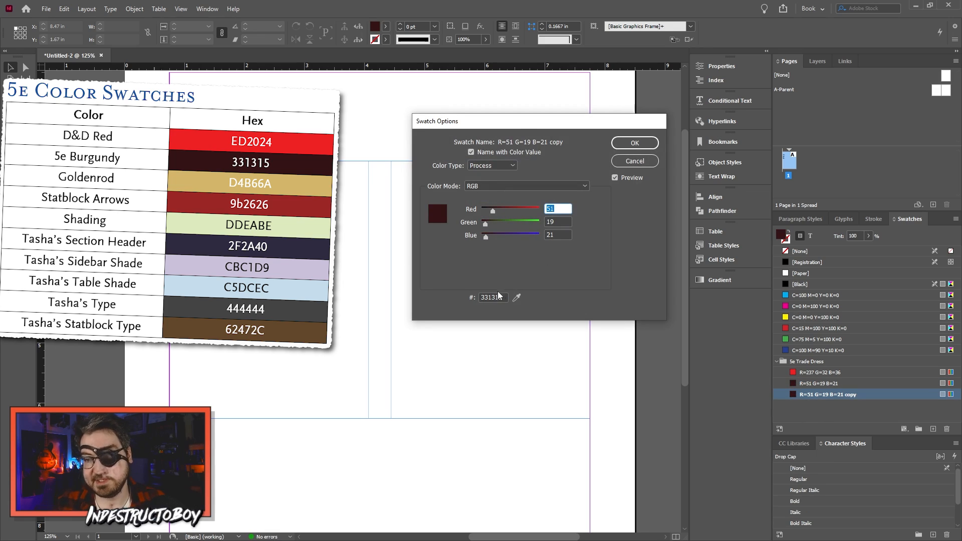
drag(506, 296, 383, 287)
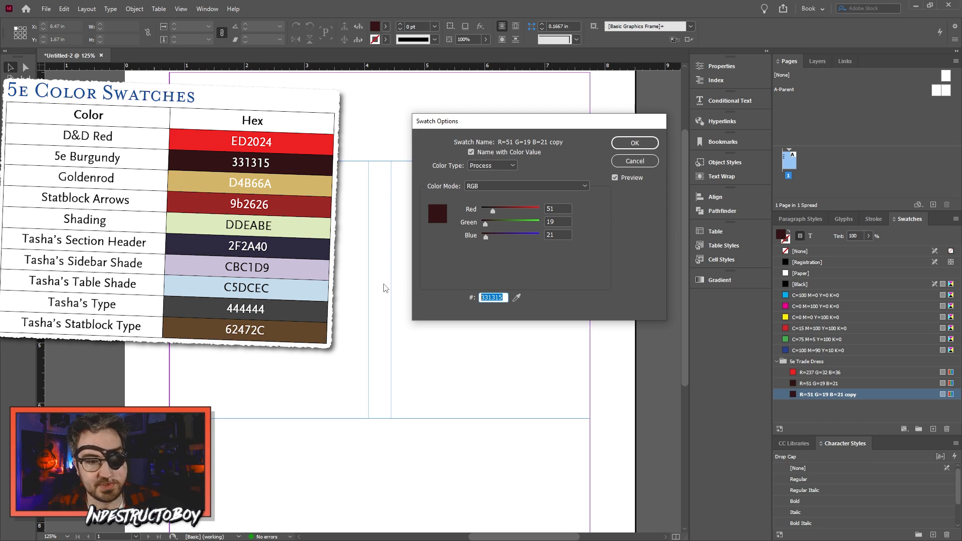
text(d4)
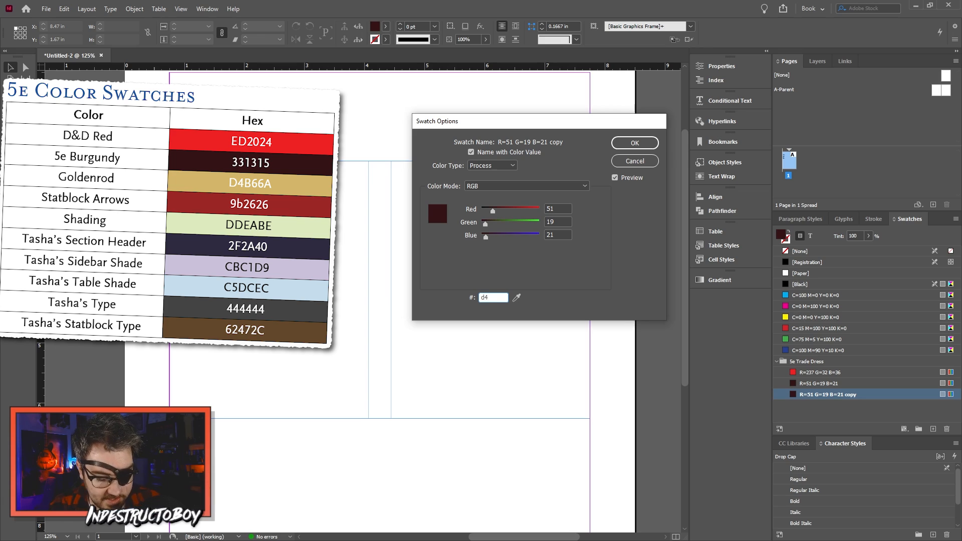
text(b66a)
key(Tab)
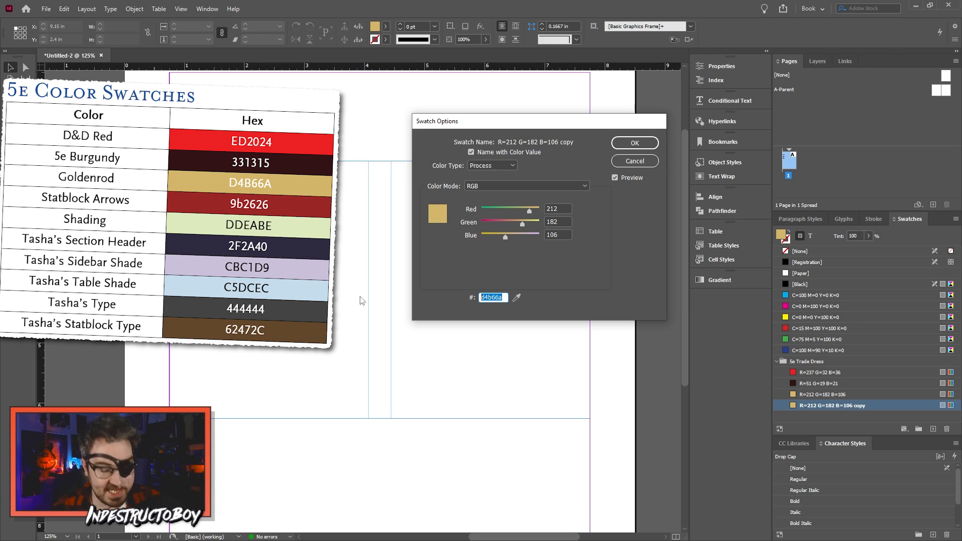
Step: Add RGB swatches with hex values 9b2626 and ddeabe to the 5e Trade Dress group
text(9)
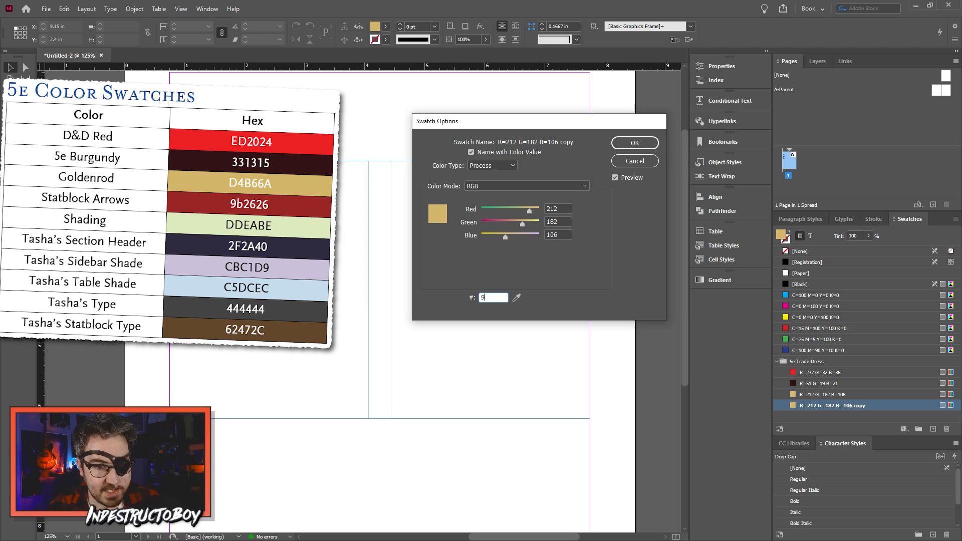
text(b2626)
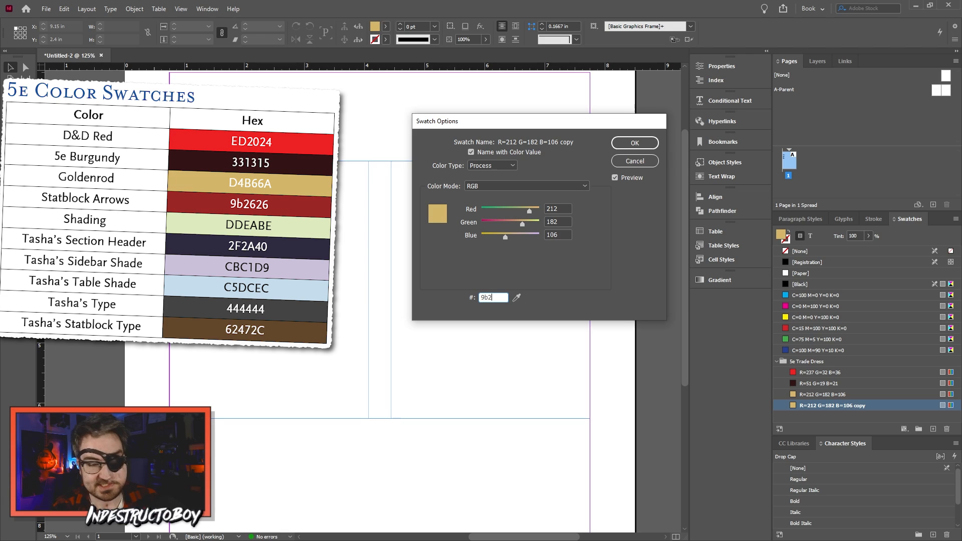
key(Tab)
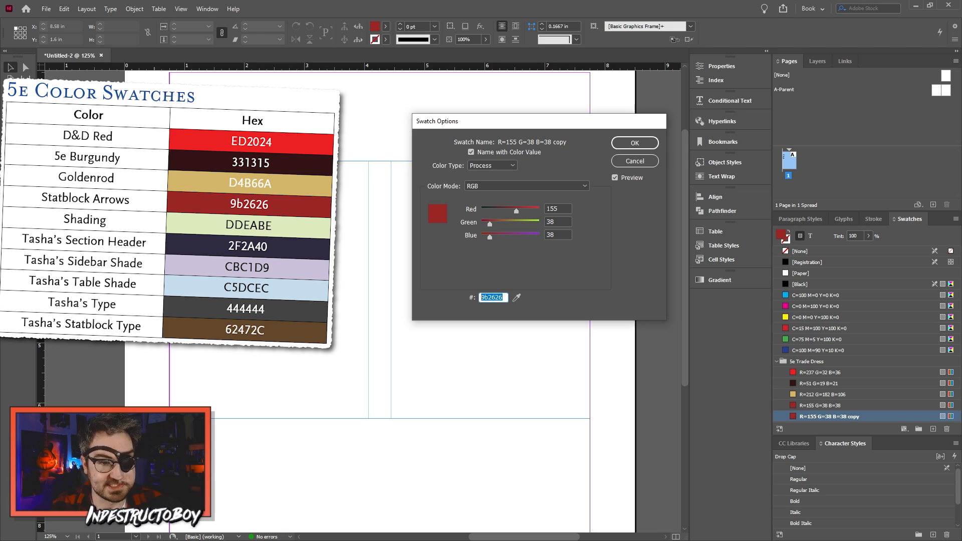
text(ddeabe)
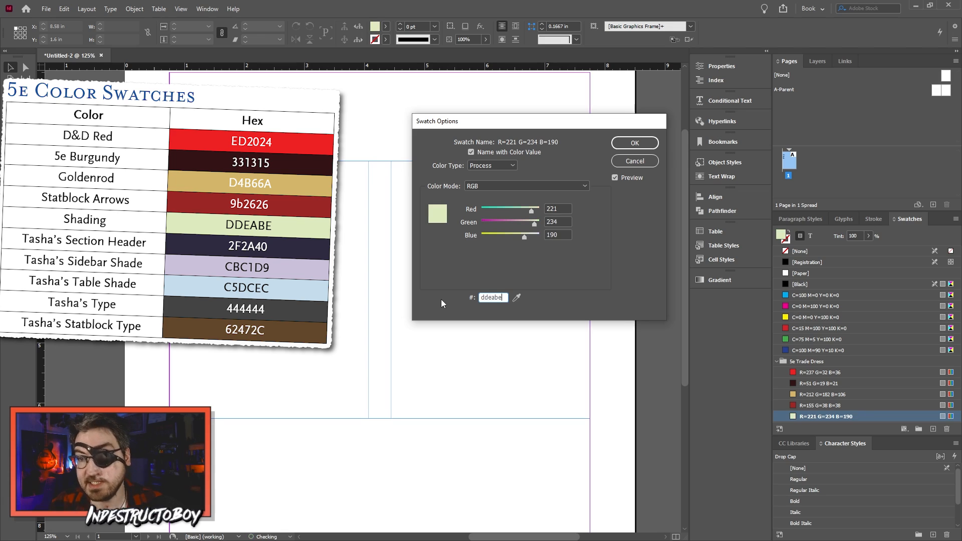
key(Return)
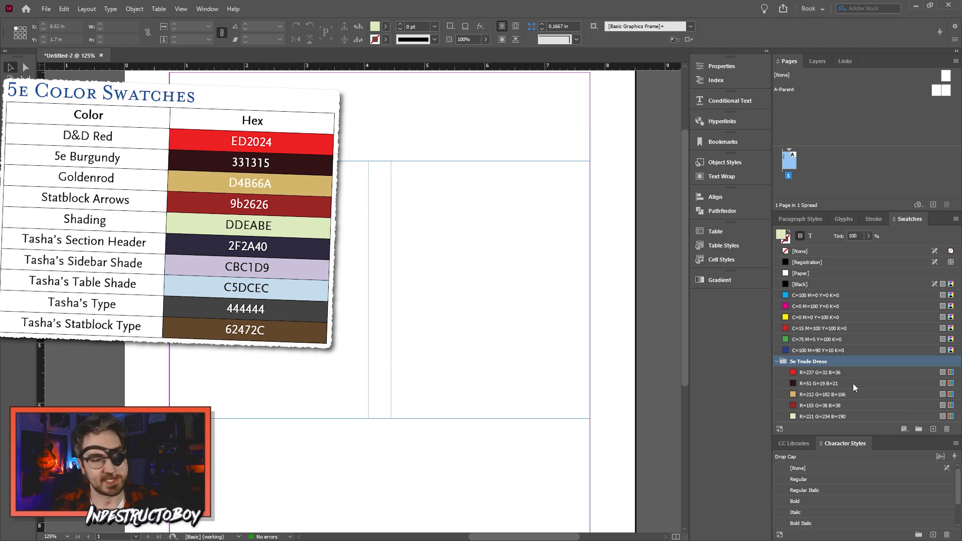
Step: Create a color group named Tasha's Cauldron Swatches and add an RGB swatch with hex value 2f2a40 to it
click(920, 431)
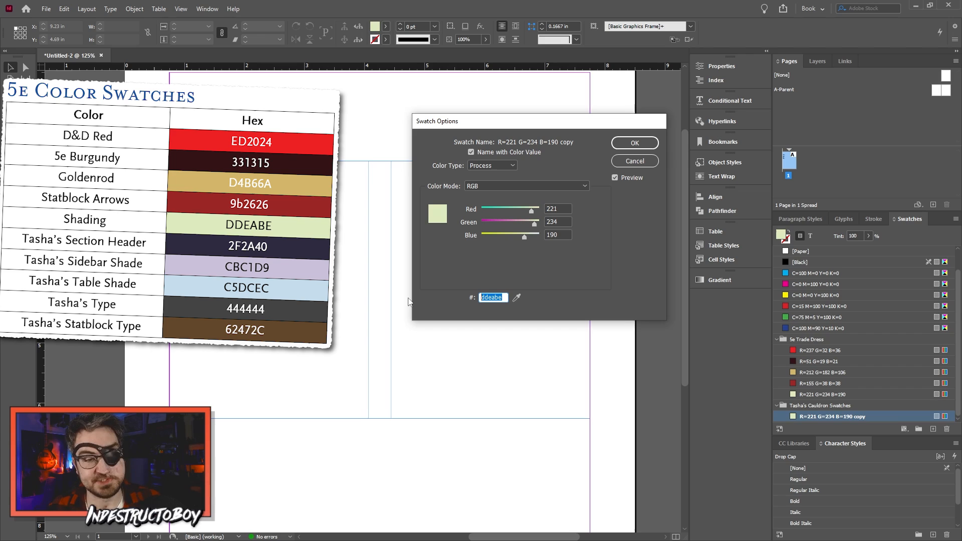
text(2)
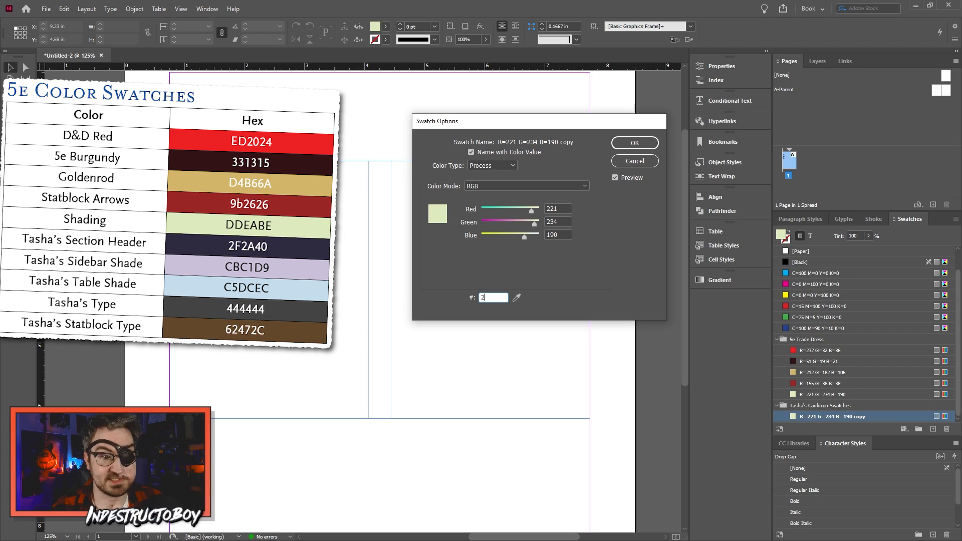
text(f2a4)
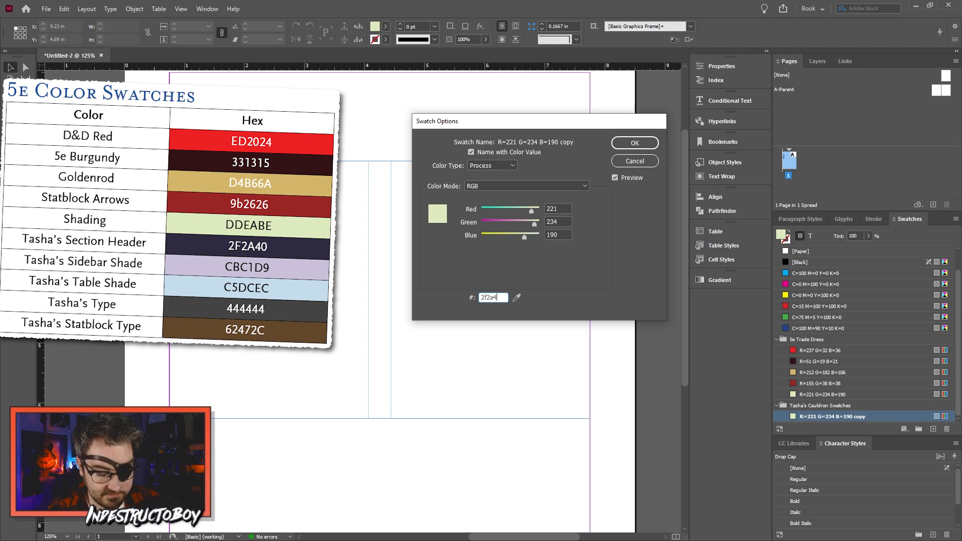
text(0)
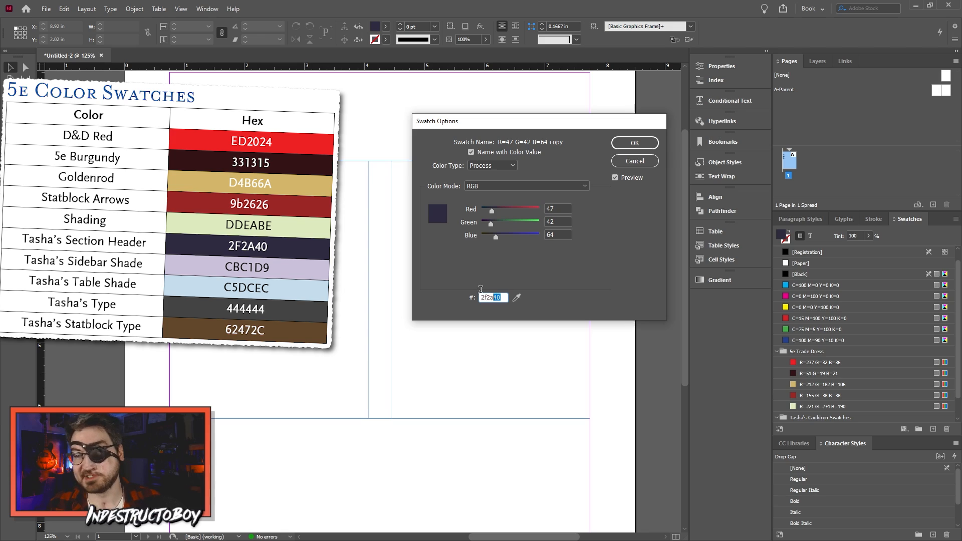
Step: Add RGB swatches with hex values cbc1d9 and c5dcec to the Tasha's Cauldron Swatches group
drag(480, 289, 438, 296)
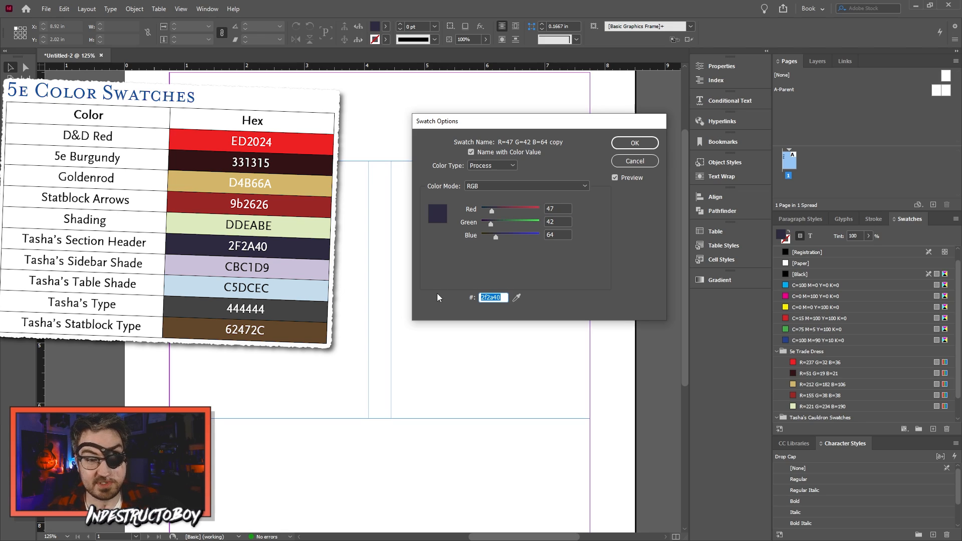
text(cbc)
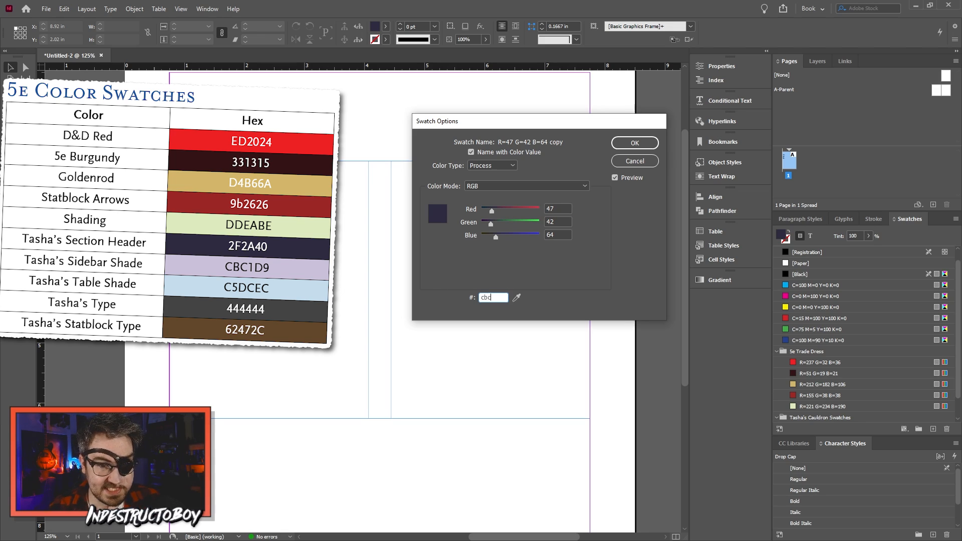
text(1d)
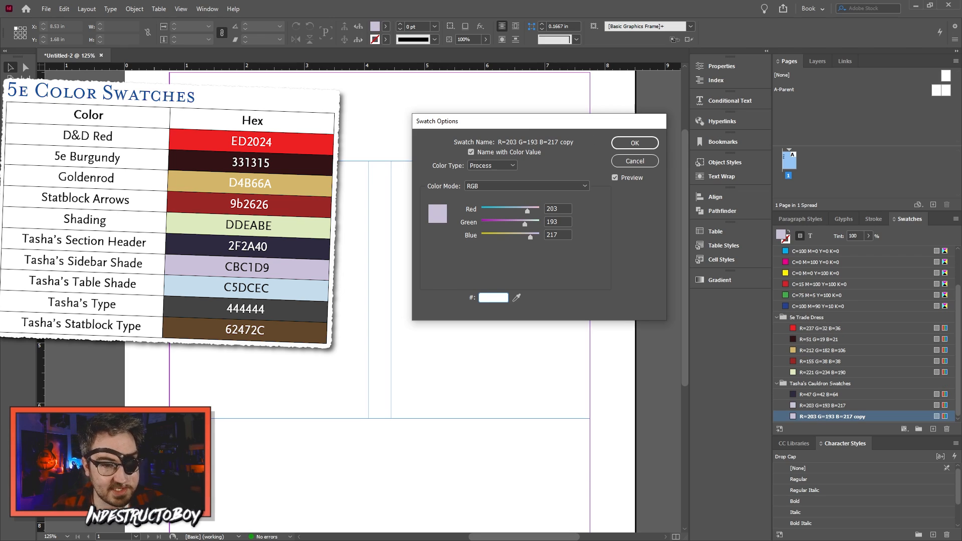
text(5dced)
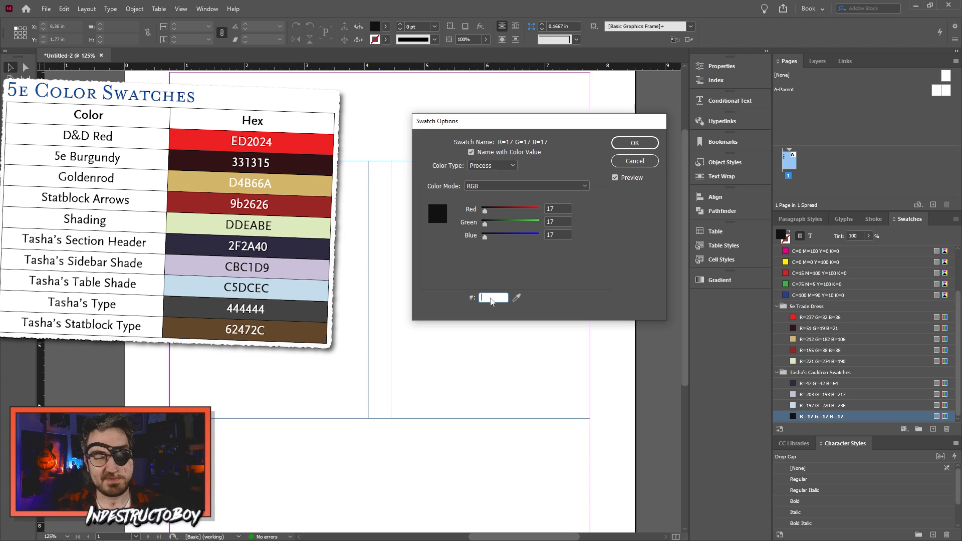
Step: Add RGB swatches with hex values 444444 and 62472c to the Tasha's Cauldron Swatches group
text(444444)
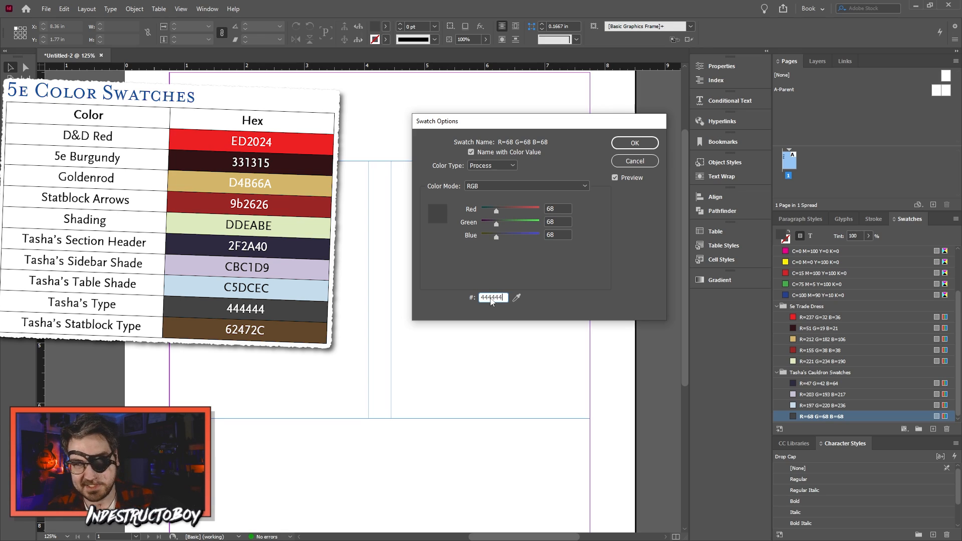
click(626, 144)
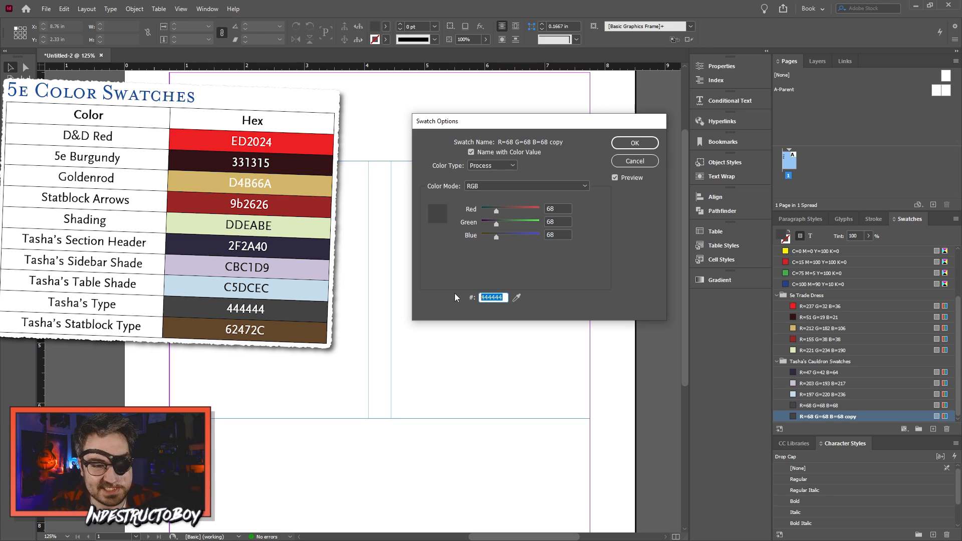
text(62472)
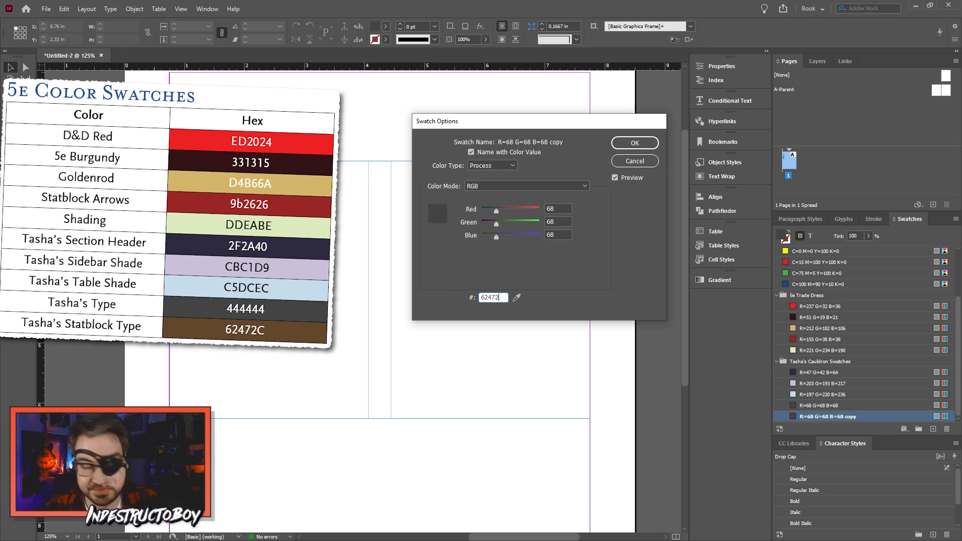
text(C)
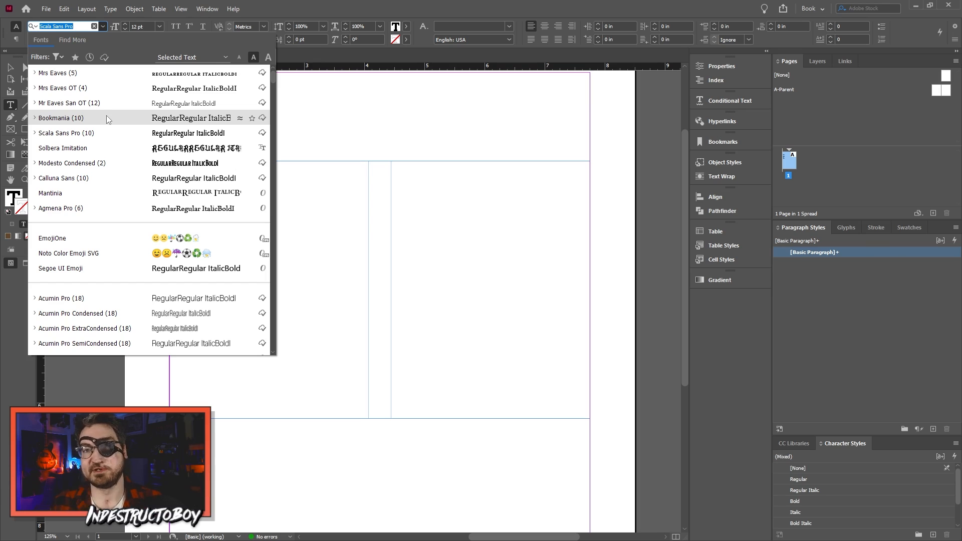
Step: Set the font of the style sample lines, from Regular to Superscript, to Bookmania and place the text cursor in the Regular Italic line
click(107, 118)
click(191, 242)
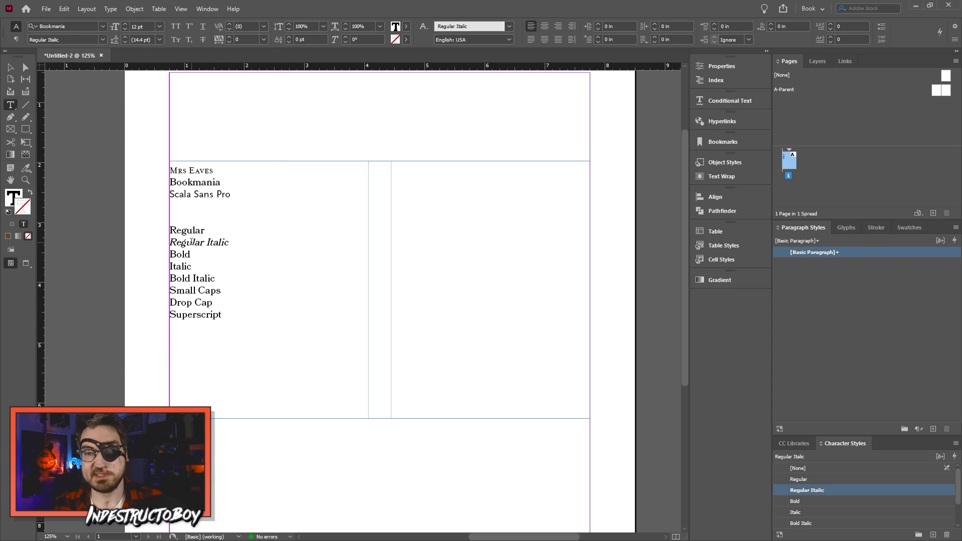
Step: Apply the Bold character style to the Bold sample line
triple_click(226, 244)
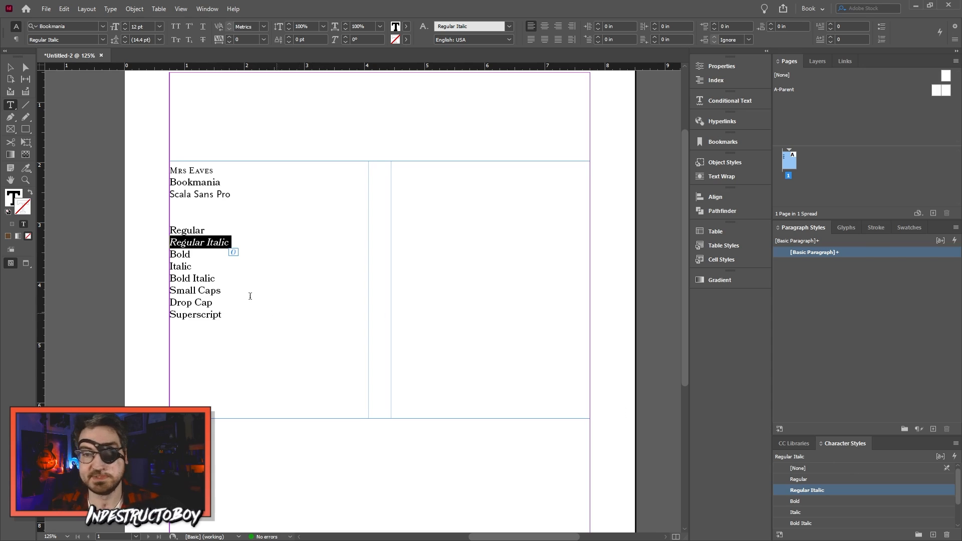
double_click(180, 254)
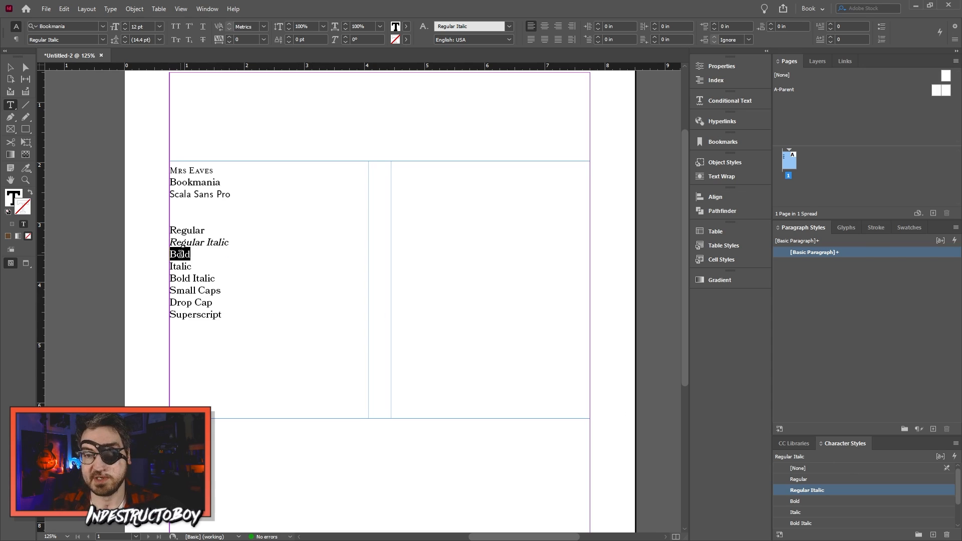
click(813, 501)
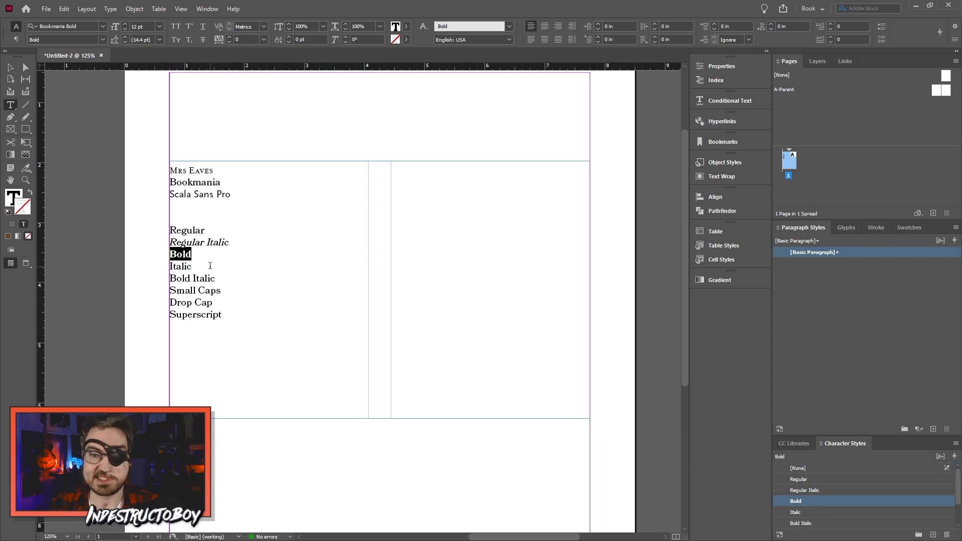
Step: Apply the Italic character style to the Italic sample line and set its font to Scala Sans Pro
double_click(181, 266)
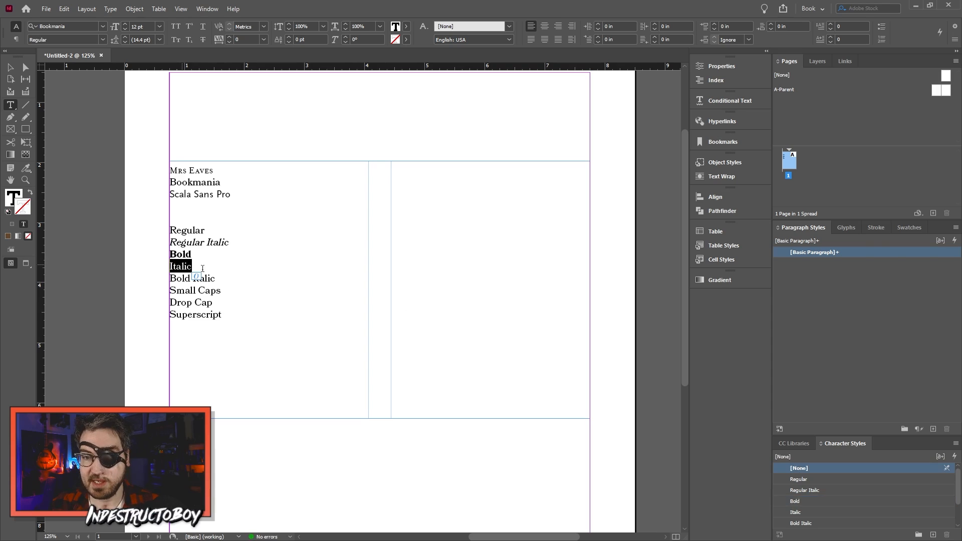
click(805, 510)
click(210, 278)
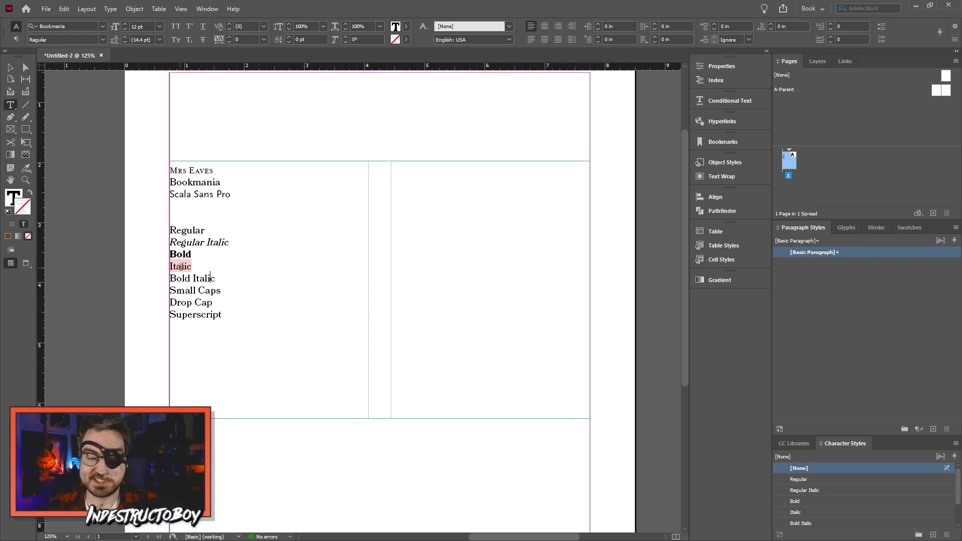
double_click(179, 266)
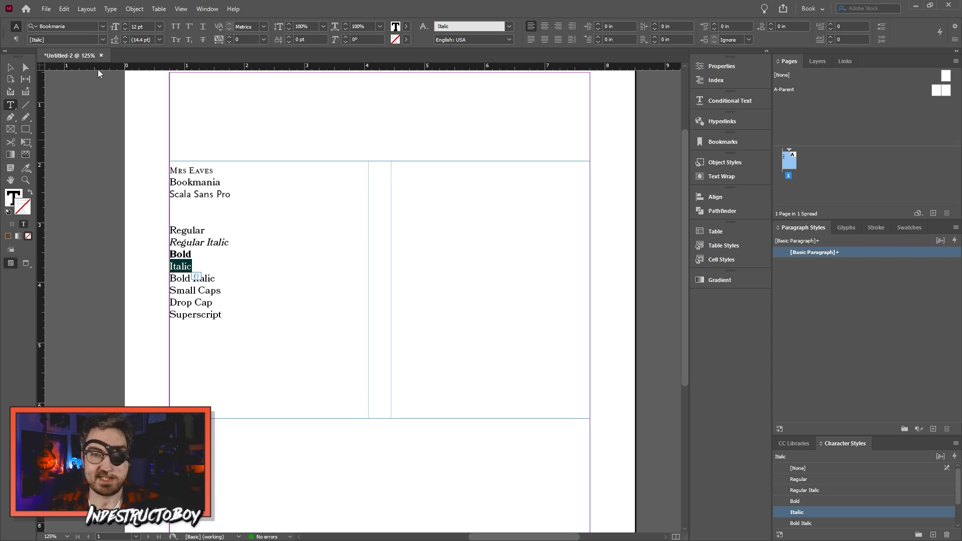
click(102, 28)
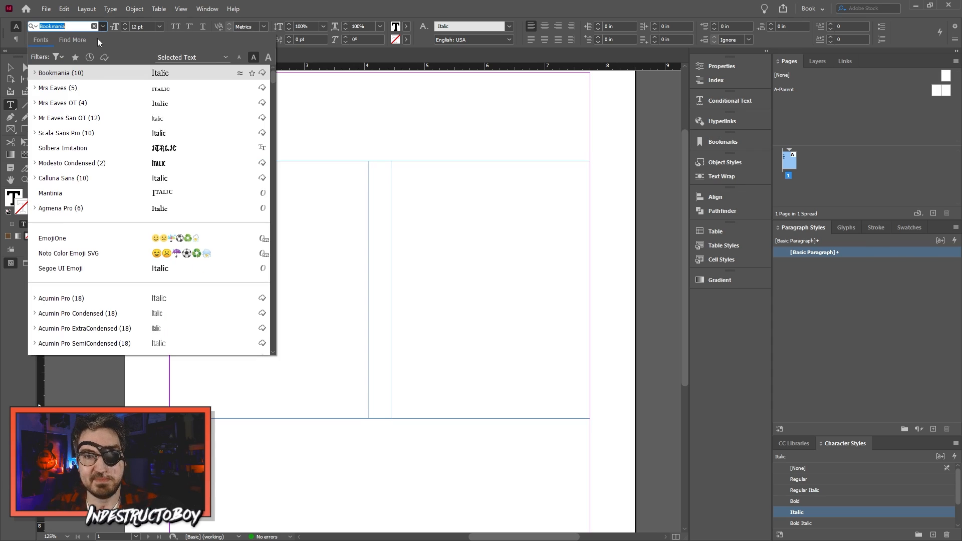
click(100, 133)
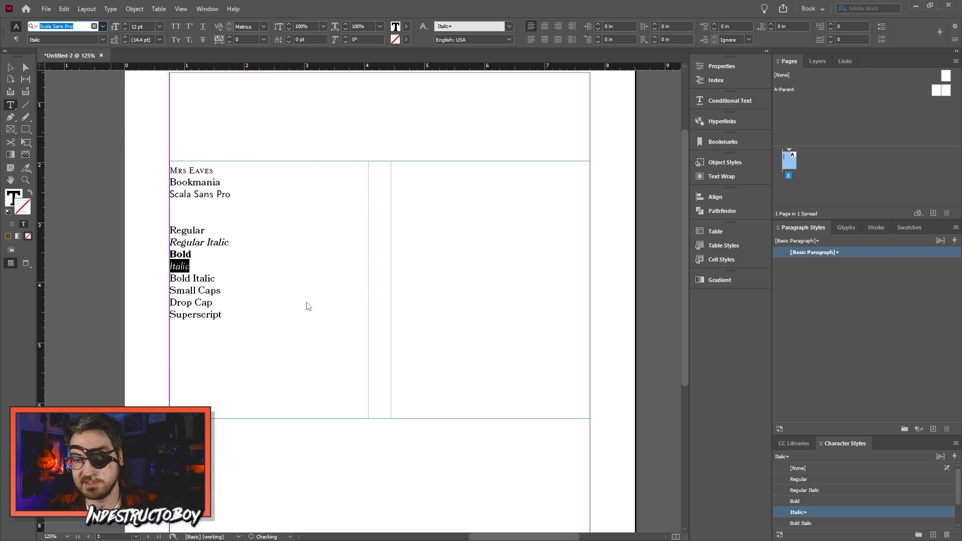
Step: Apply the Bold Italic and Small Caps character styles to their matching sample lines
click(179, 275)
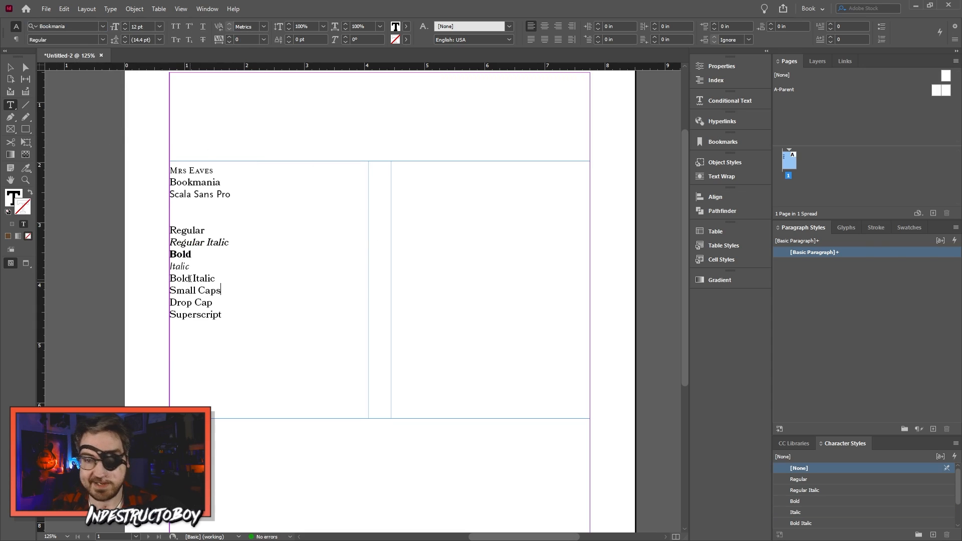
double_click(190, 279)
triple_click(190, 279)
scroll(855, 496, down, 2)
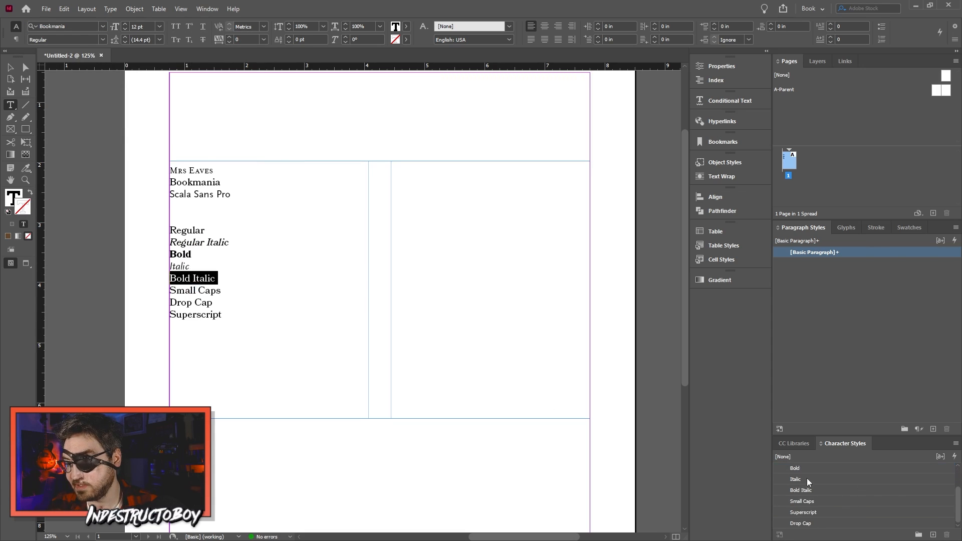
click(811, 491)
triple_click(211, 291)
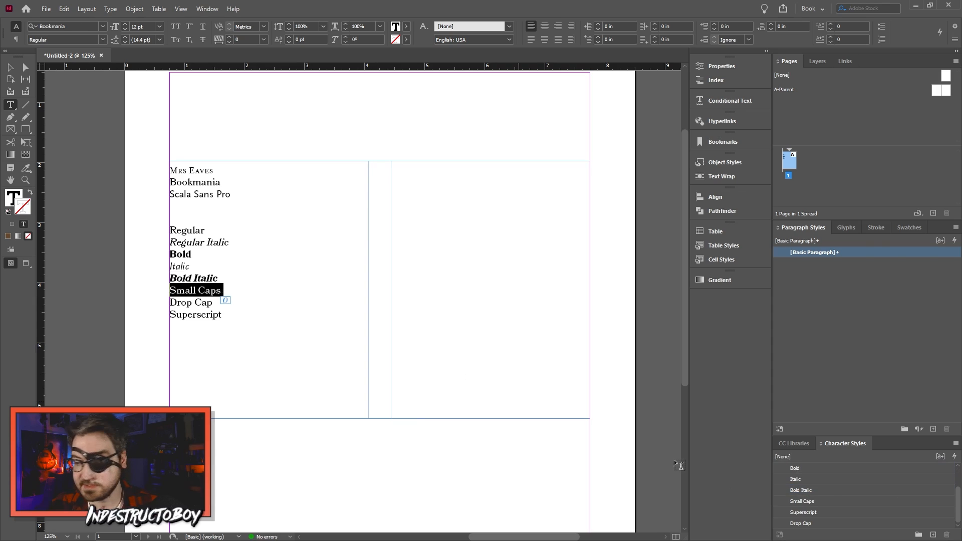
click(817, 501)
Step: Apply the Drop Cap and Superscript character styles to their matching sample lines
triple_click(213, 303)
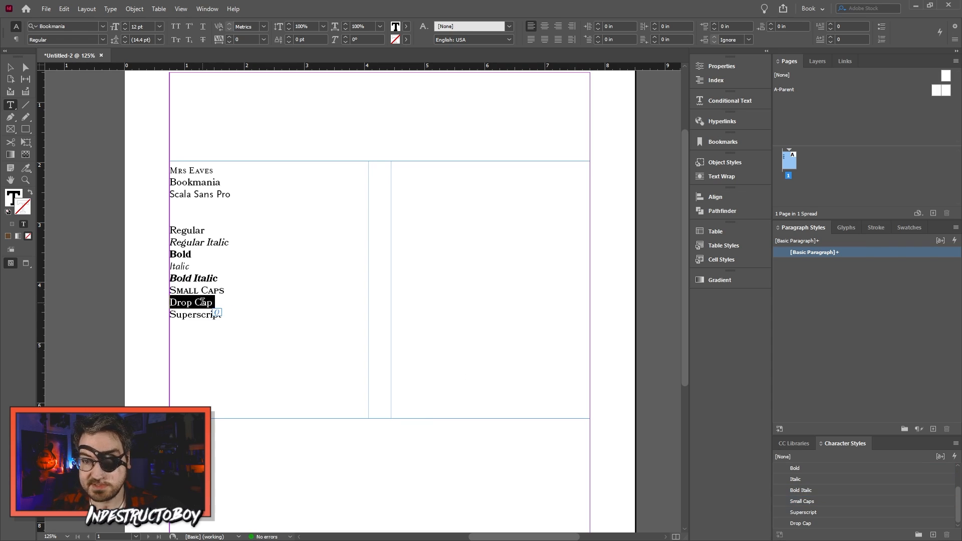
click(819, 524)
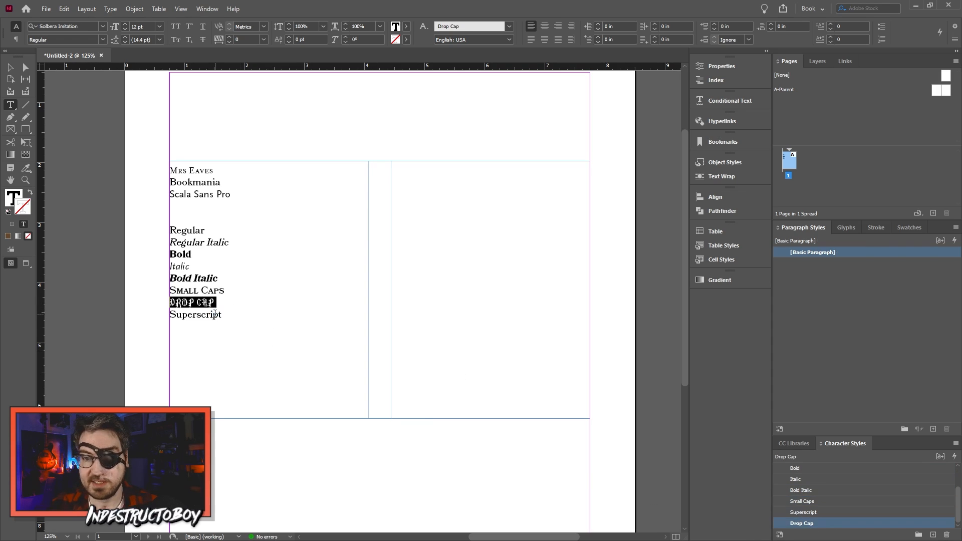
triple_click(210, 315)
click(825, 513)
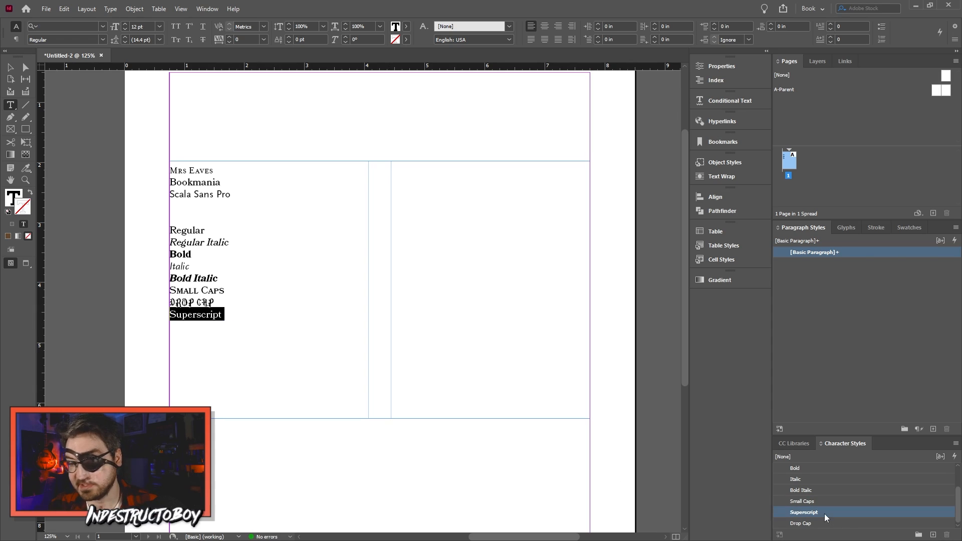
click(295, 334)
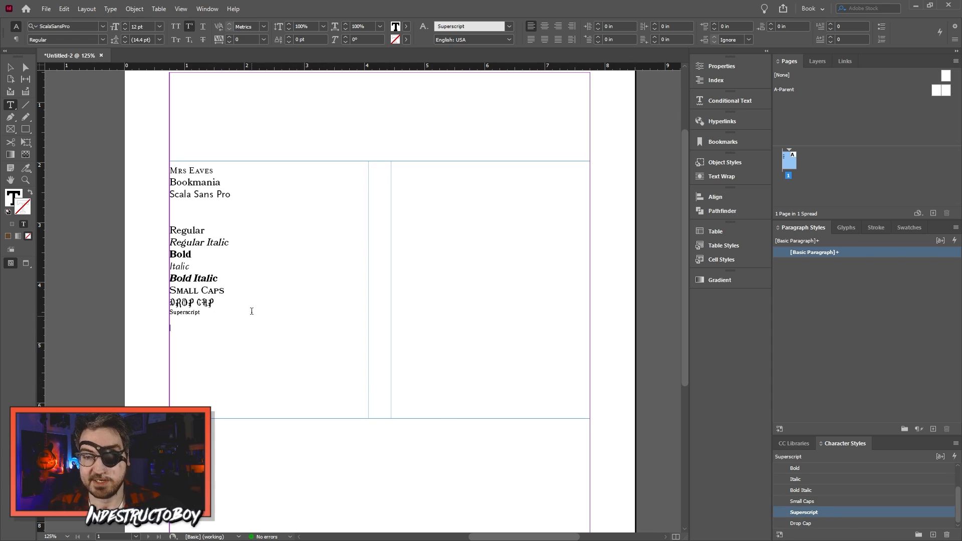
Step: Delete the style sample lines from Regular to Superscript and add two line breaks after Scala Sans Pro
scroll(333, 328, up, 2)
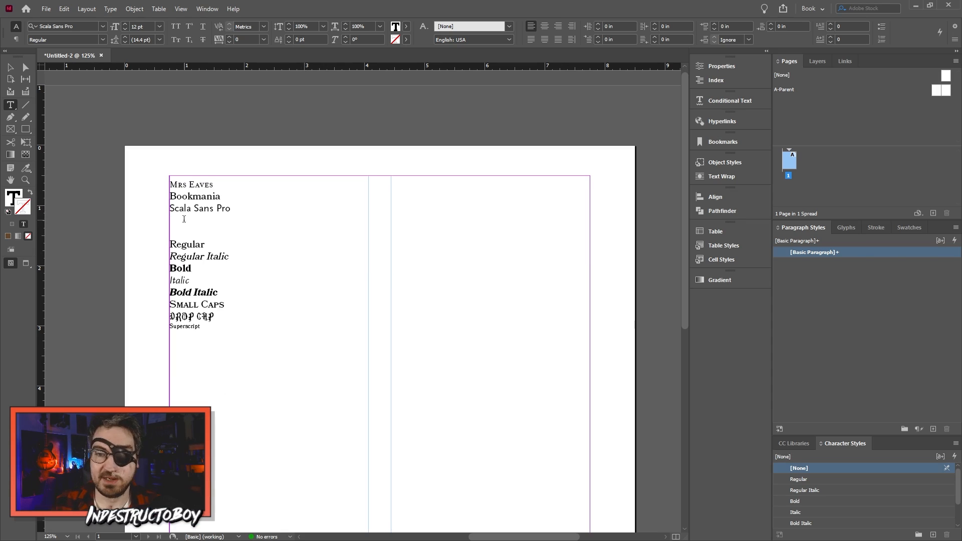
drag(184, 221, 177, 363)
key(BackSpace)
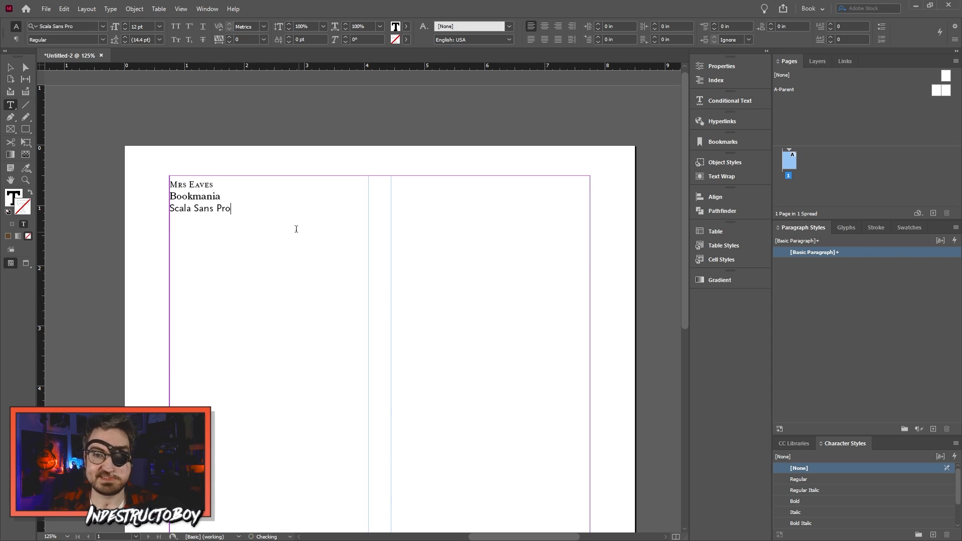
drag(281, 221, 149, 194)
click(191, 221)
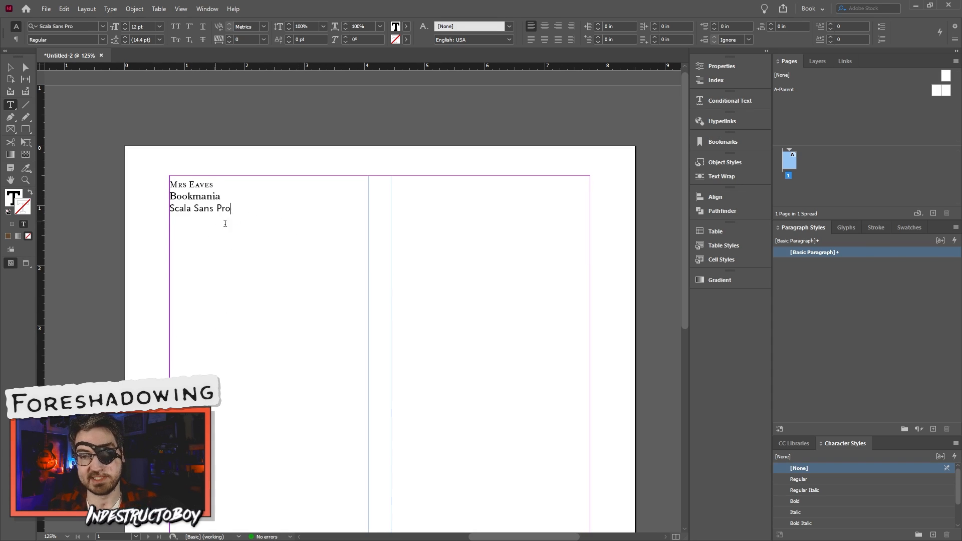
key(Return)
key(Return)
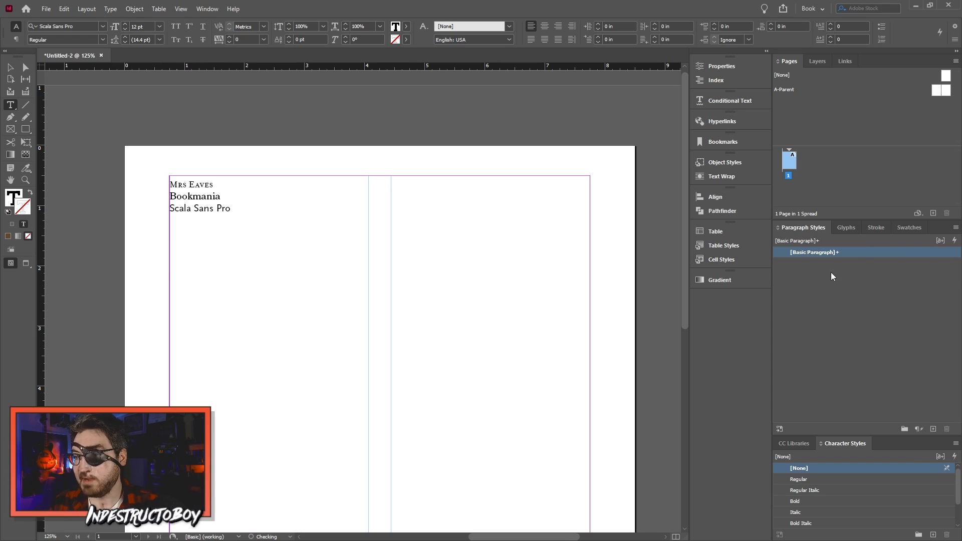
Step: Create a paragraph style named Header (REF)
click(817, 326)
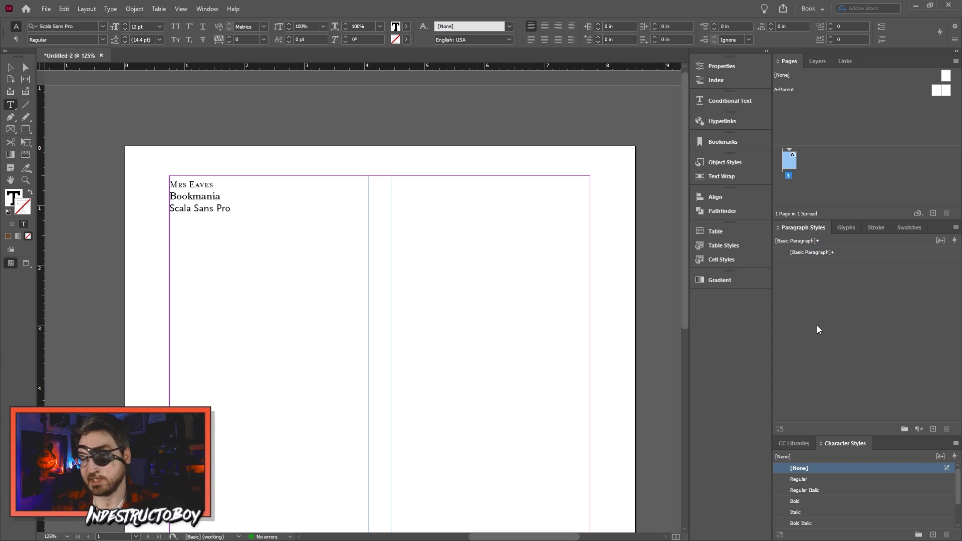
click(933, 429)
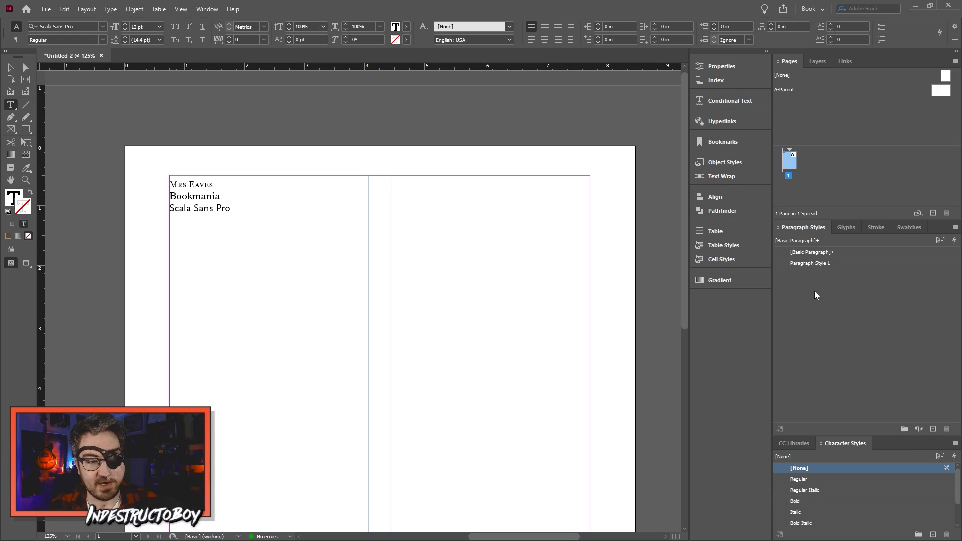
click(811, 264)
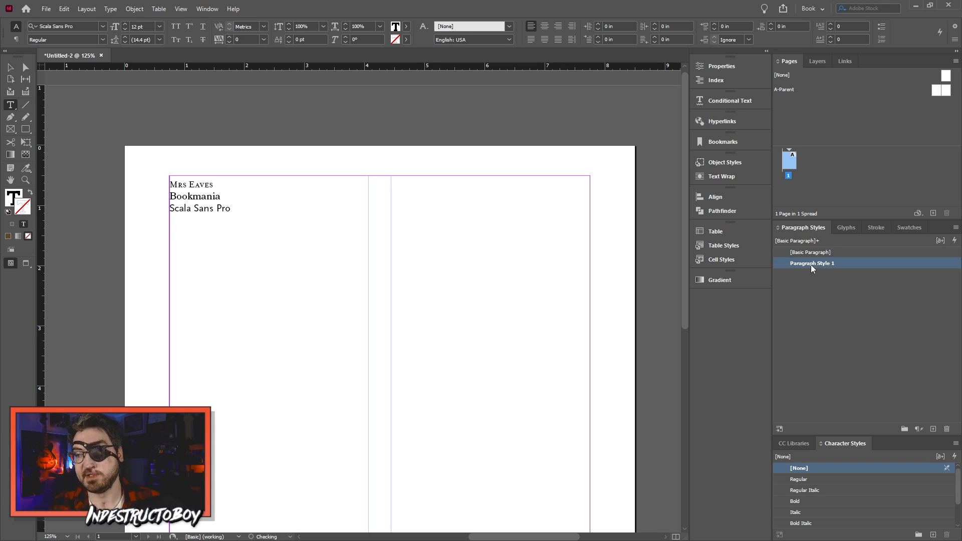
double_click(811, 265)
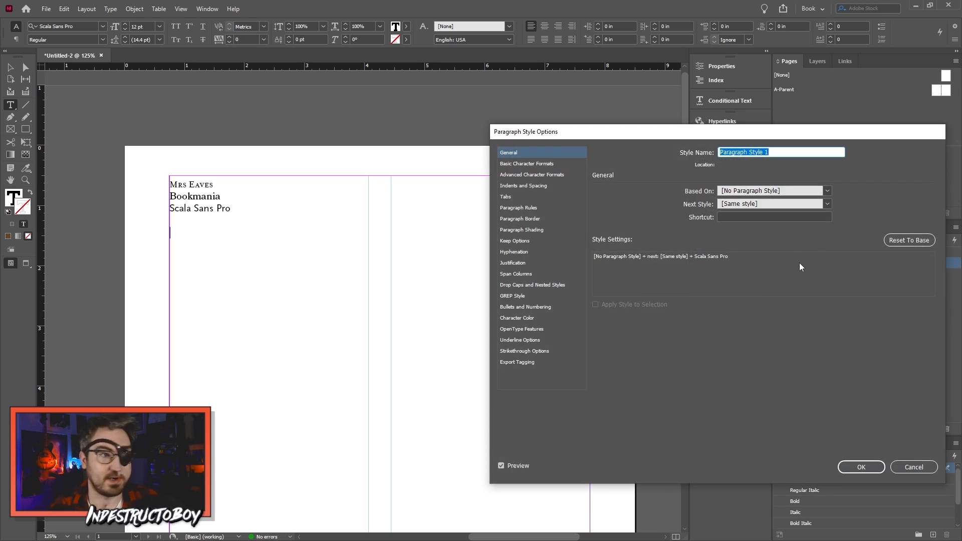
text(Heade)
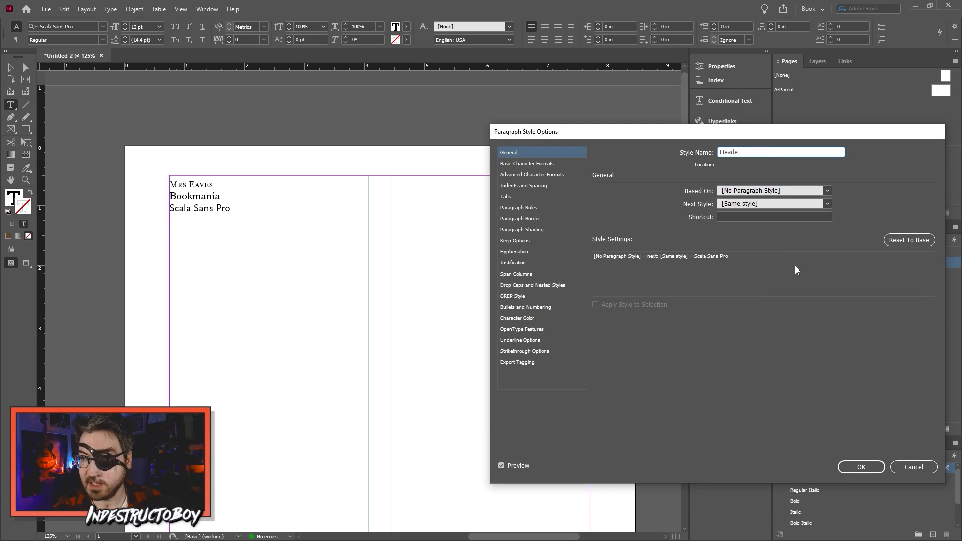
text(r (REF))
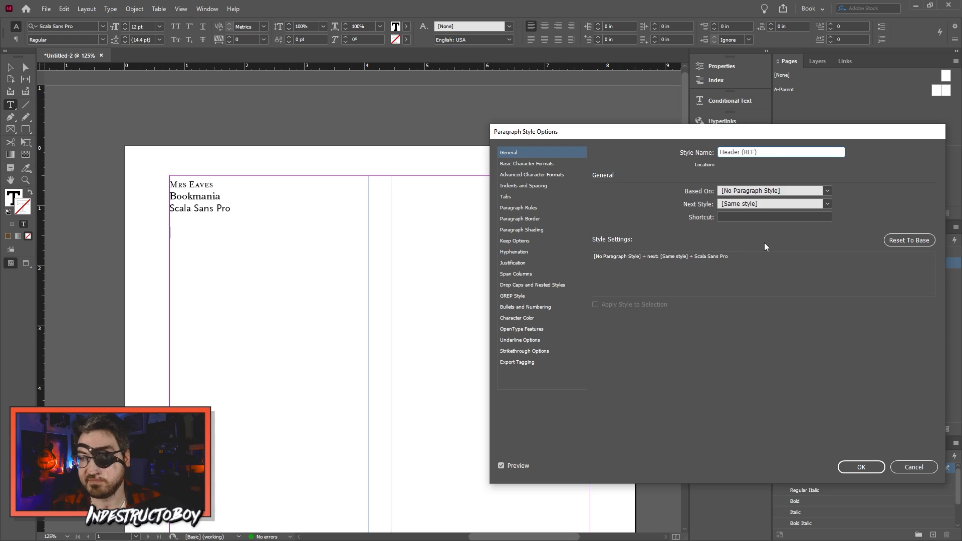
click(862, 467)
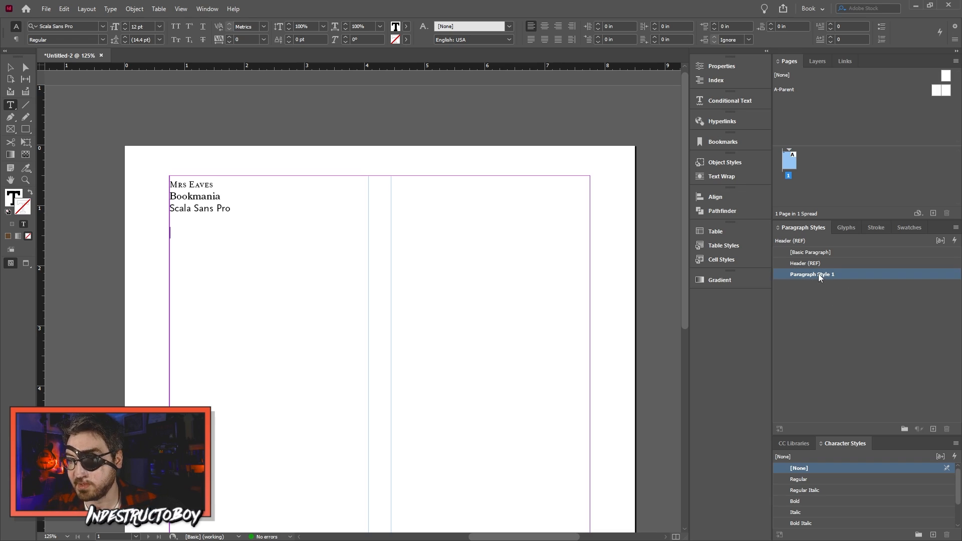
Step: Create two more paragraph styles named Serif (REF) and San Serif (REF)
double_click(819, 274)
text(Sero)
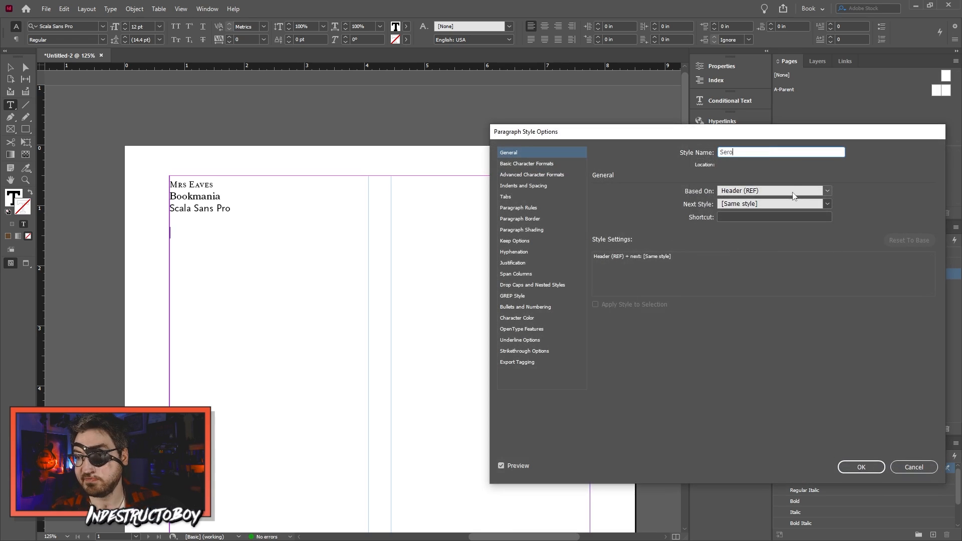
key(BackSpace)
text(if)
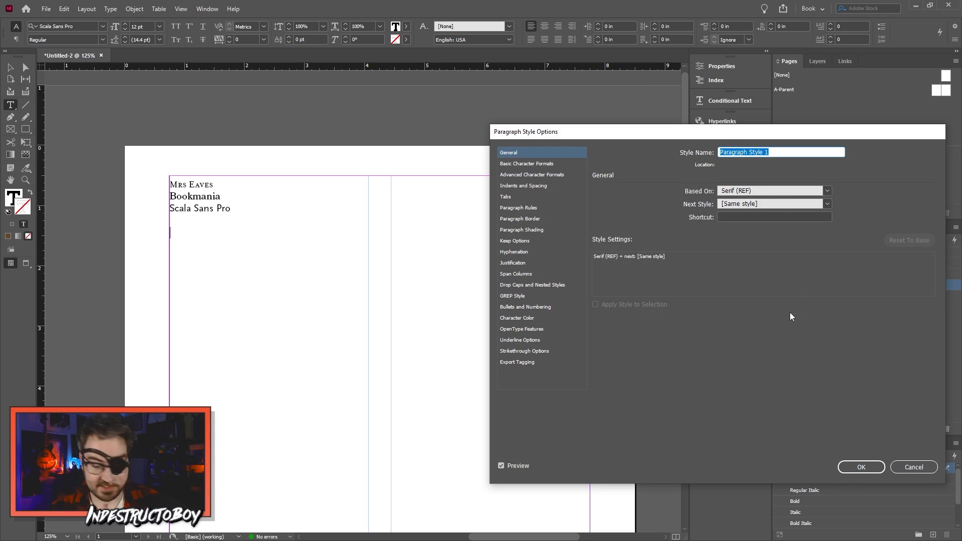
text(San Sa)
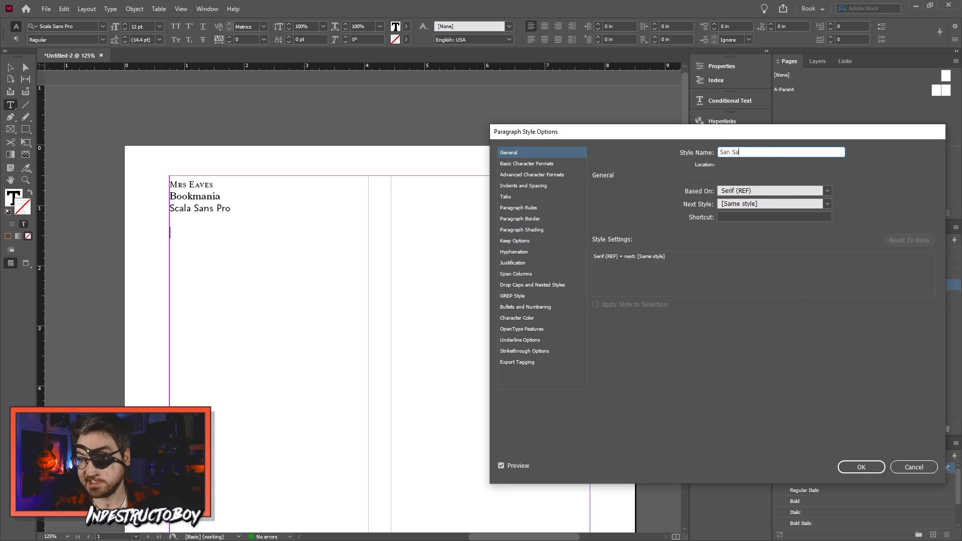
text(rif (REF))
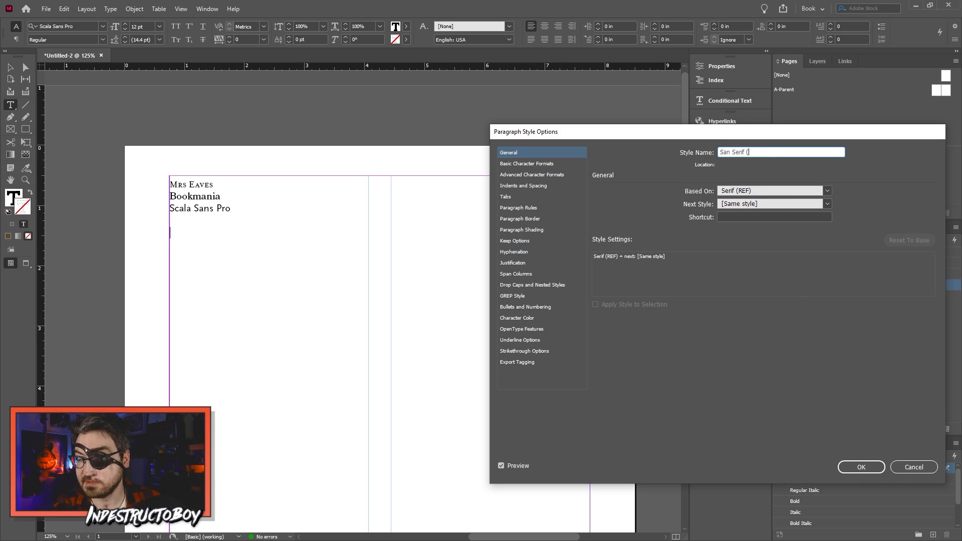
key(Return)
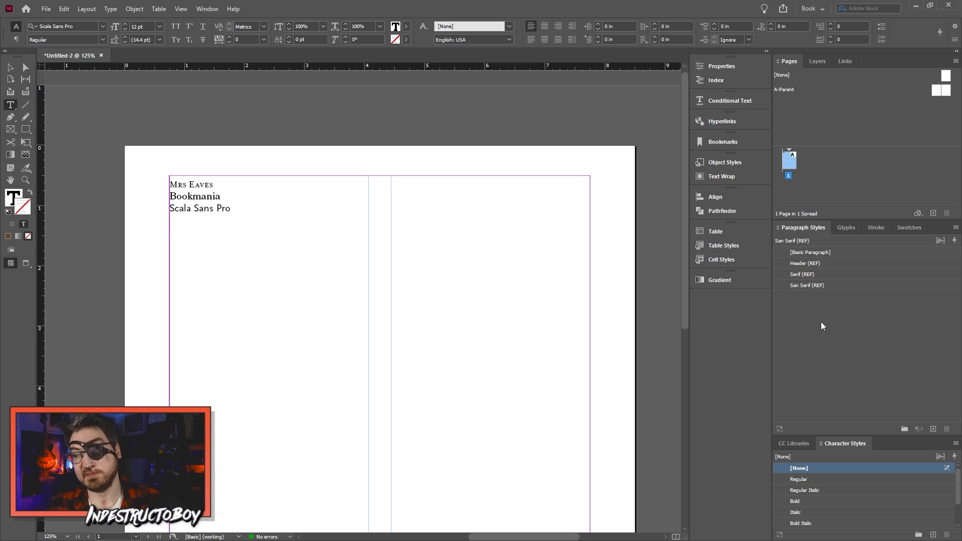
Step: Create two top-level paragraph style groups named Body and Headers
click(905, 432)
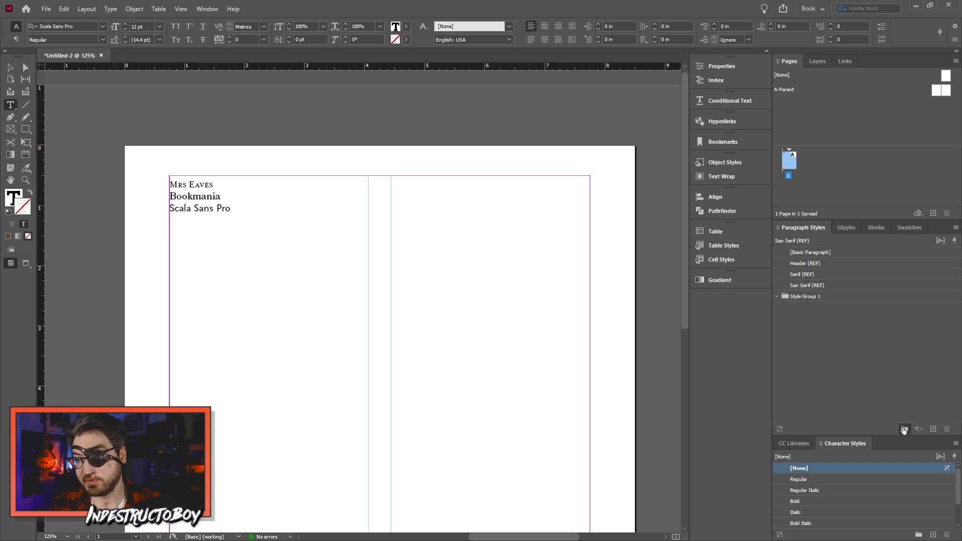
double_click(811, 297)
text(Body)
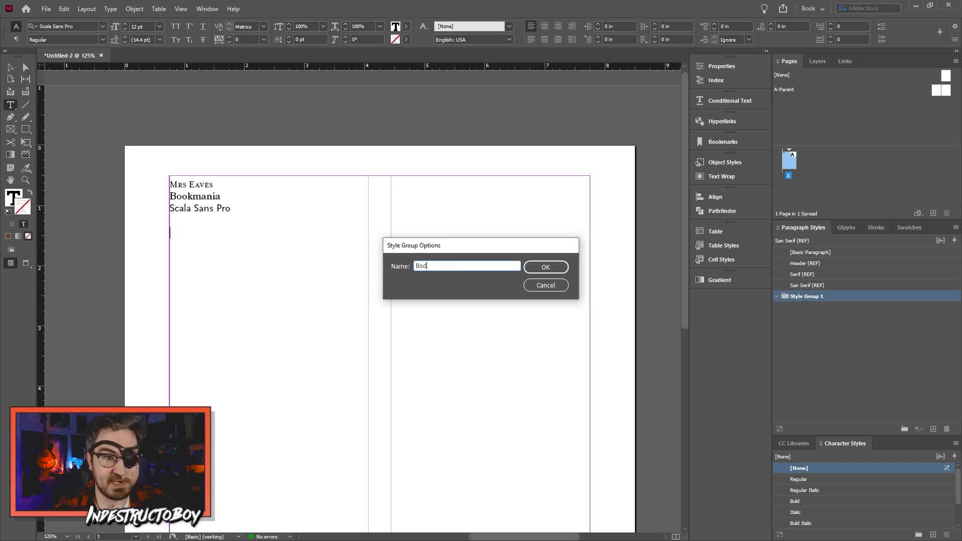
text(He)
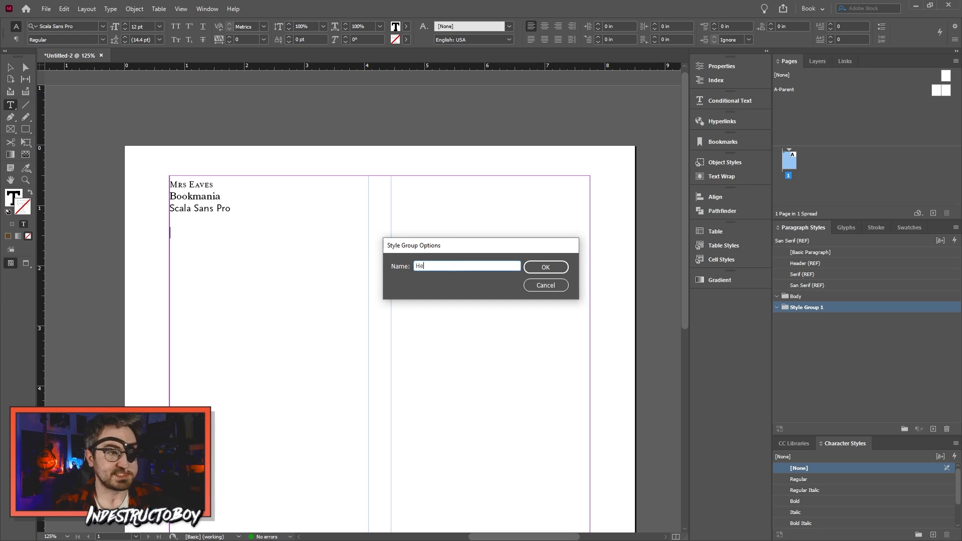
text(aders)
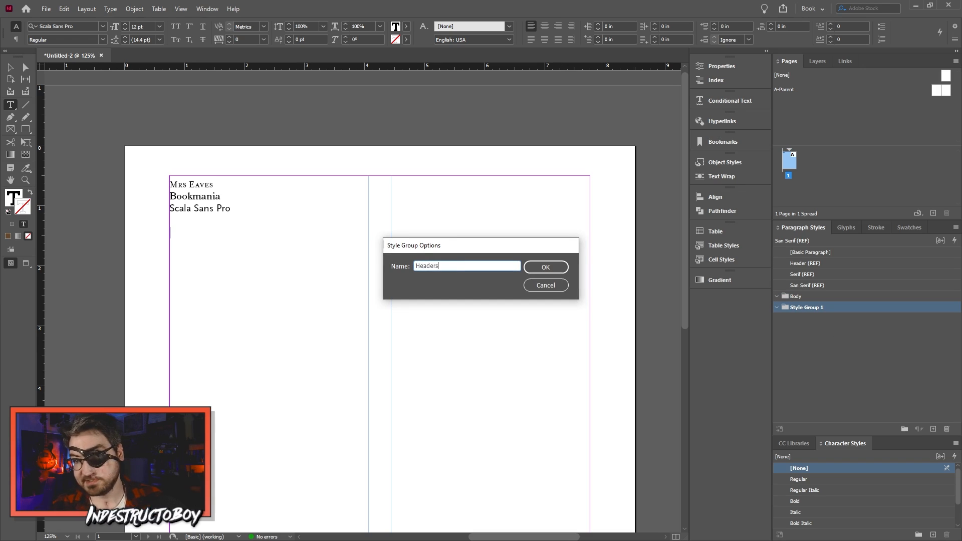
key(Return)
Step: Add two paragraph style groups named Sidebars and Tables inside the Body group
click(906, 432)
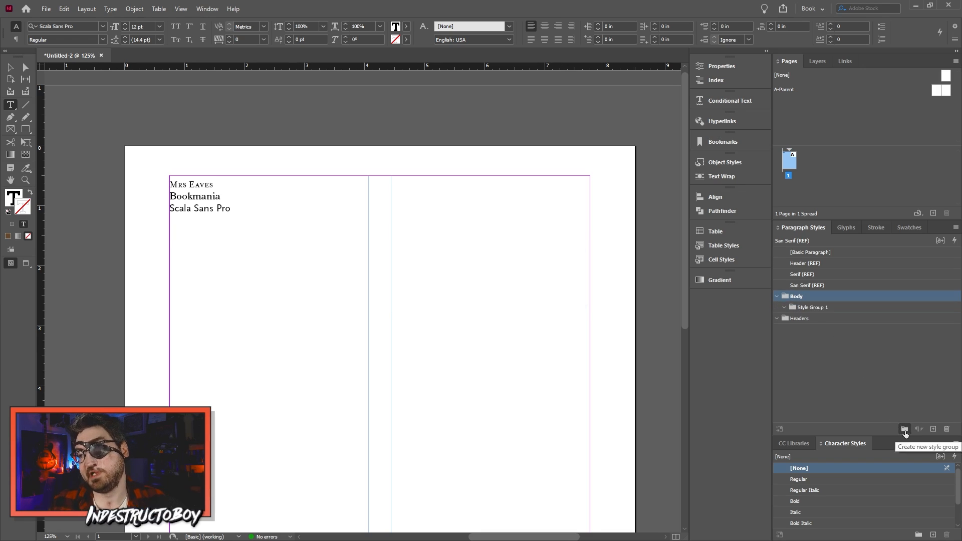
double_click(808, 307)
text(Sidebars)
key(Return)
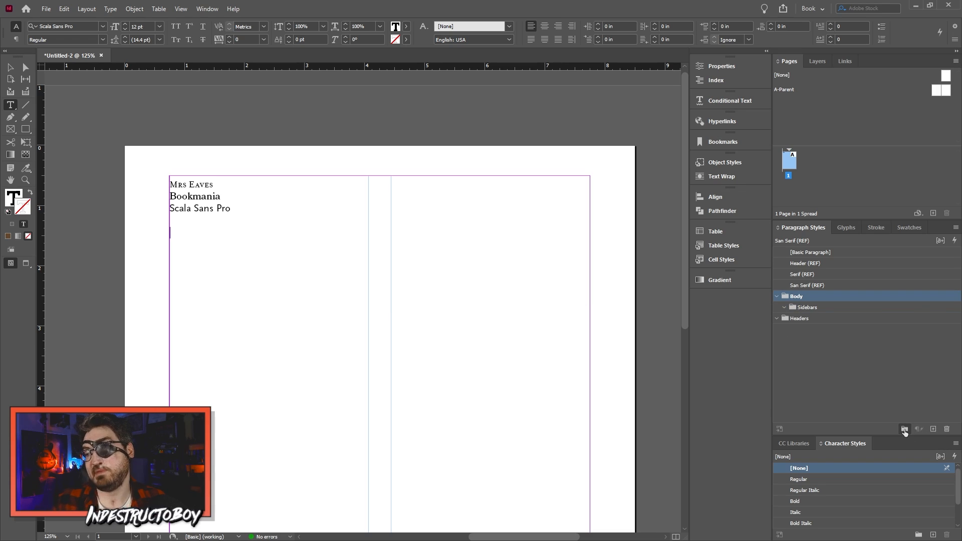
click(906, 430)
double_click(819, 320)
text(Tables)
key(Return)
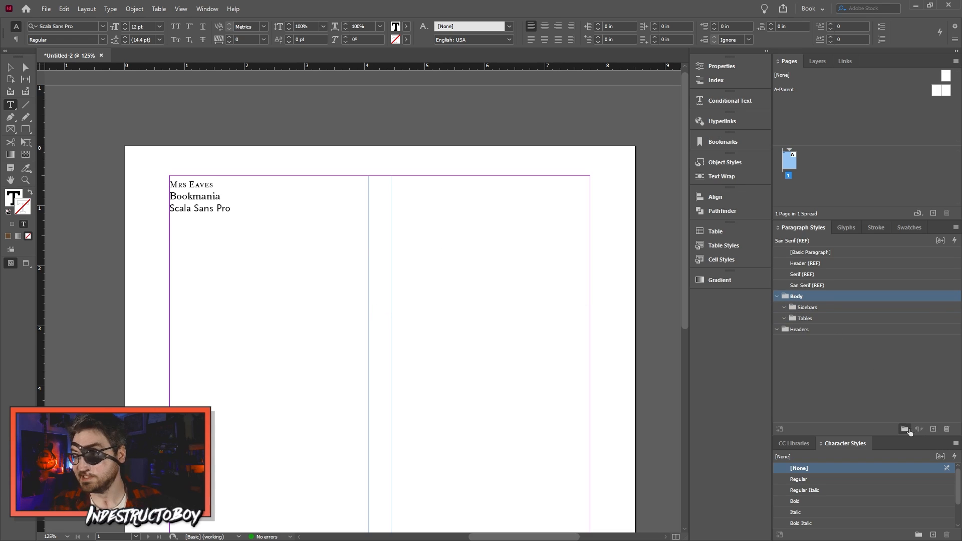
Step: Add three more style groups named Spell Lists, Statblocks and Quotes inside the Body group
click(905, 429)
double_click(811, 329)
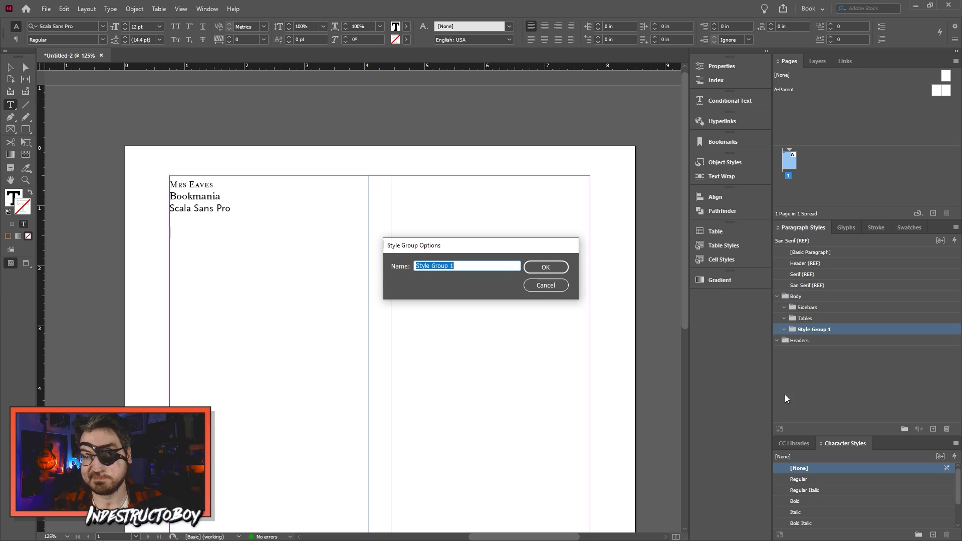
text(Spell Lists)
key(Return)
click(905, 429)
double_click(811, 339)
text(Sta)
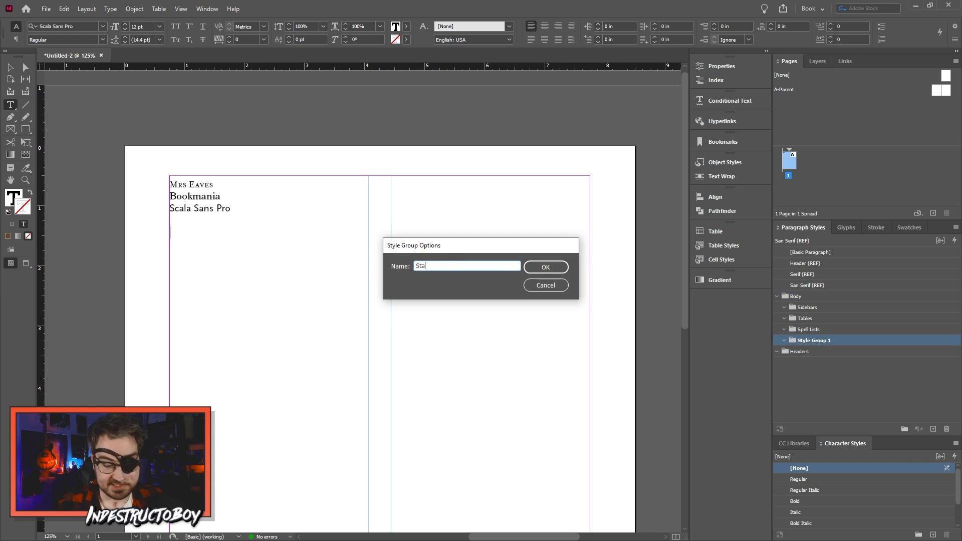
text(tblocks)
key(Return)
text(Quotes)
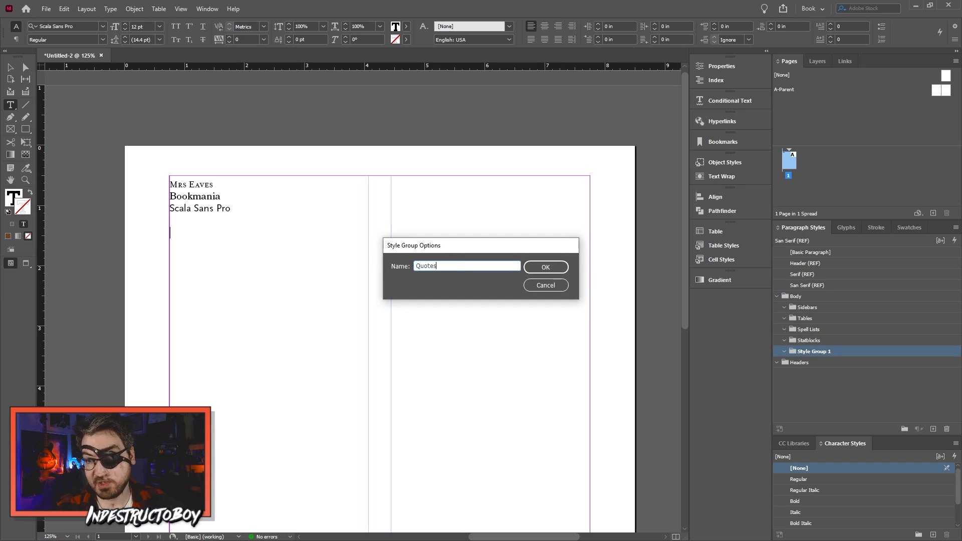
key(Return)
click(812, 398)
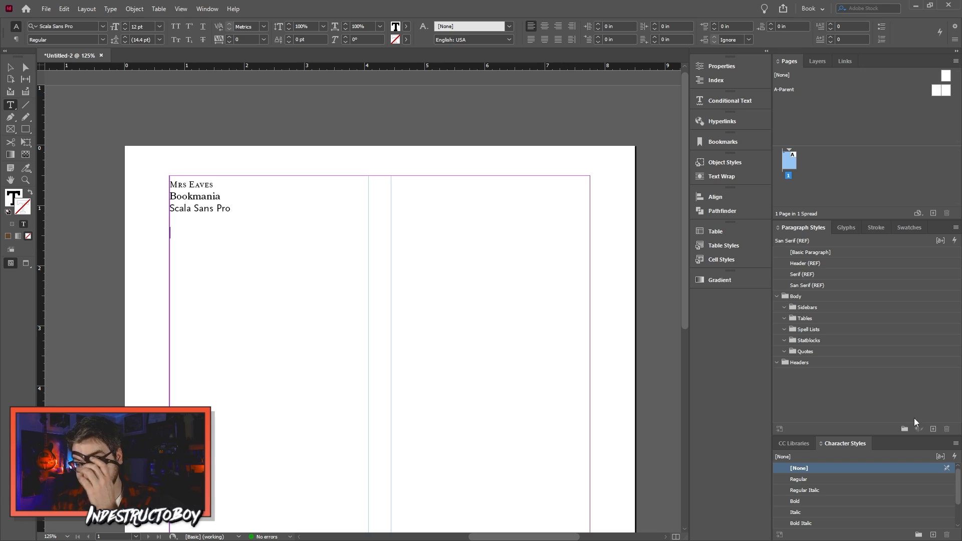
Step: Create top-level paragraph style groups named Margins, Publishing Page and Table of Contents
click(905, 429)
double_click(814, 373)
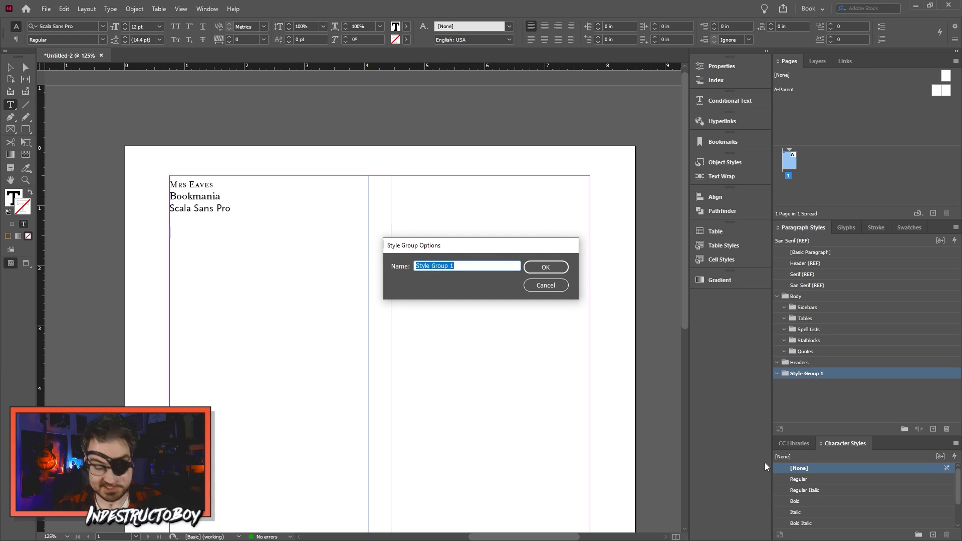
text(Margins)
key(Return)
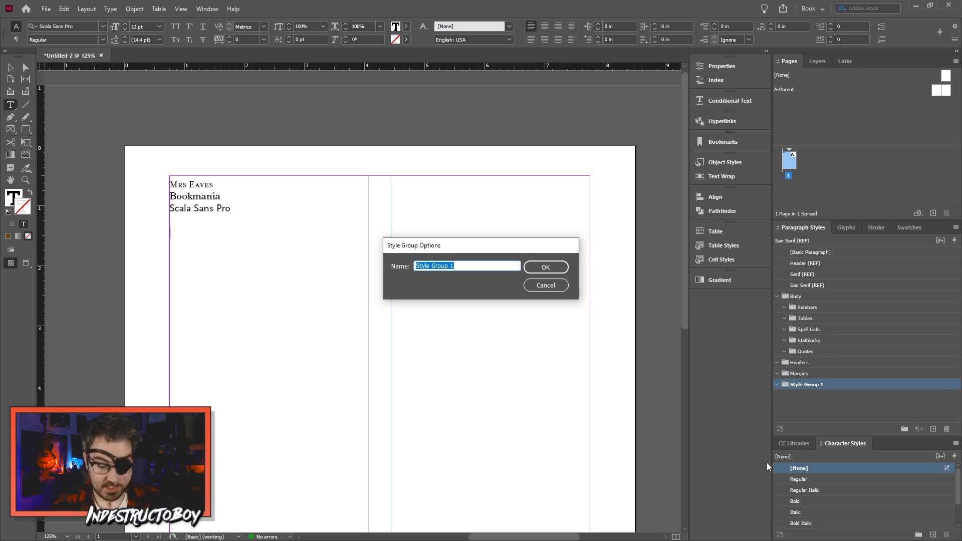
text(Publishing Page)
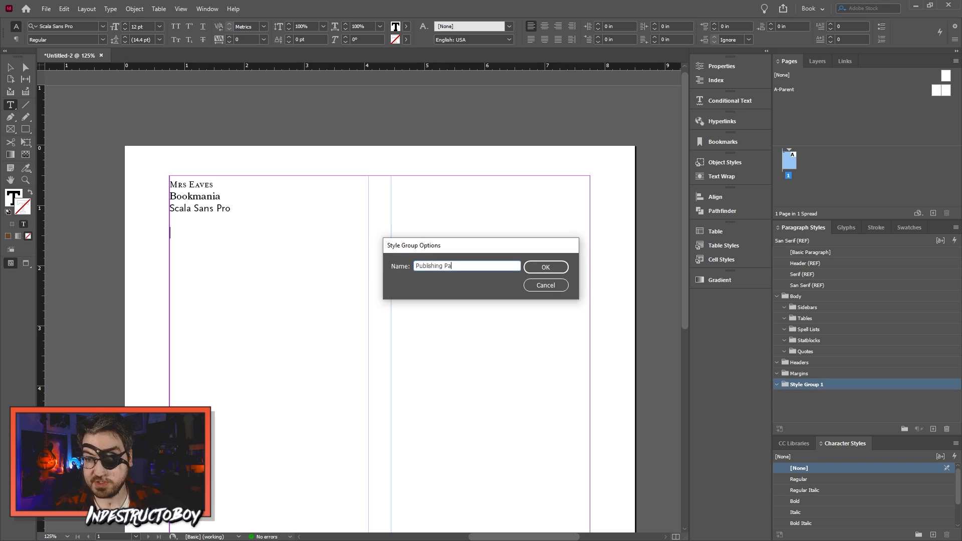
key(Return)
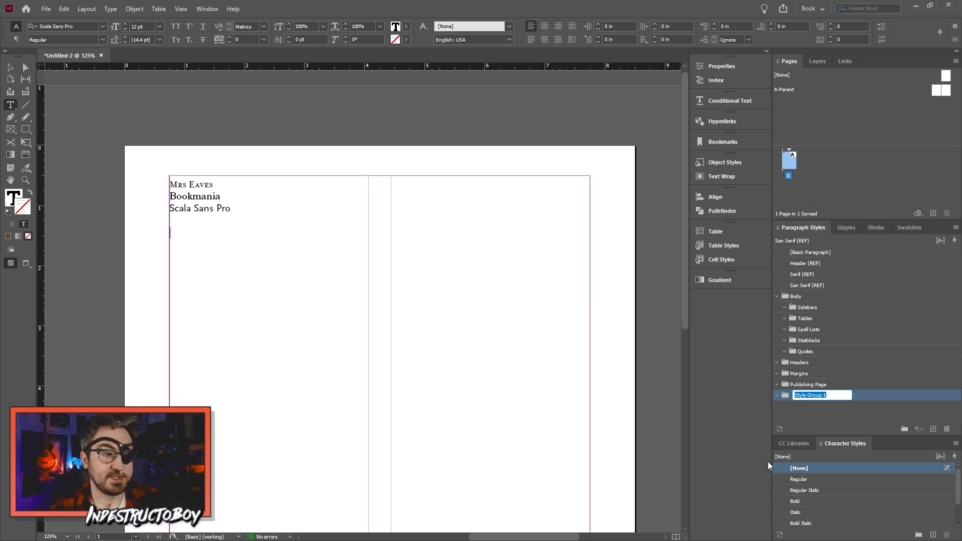
text(Table of Co)
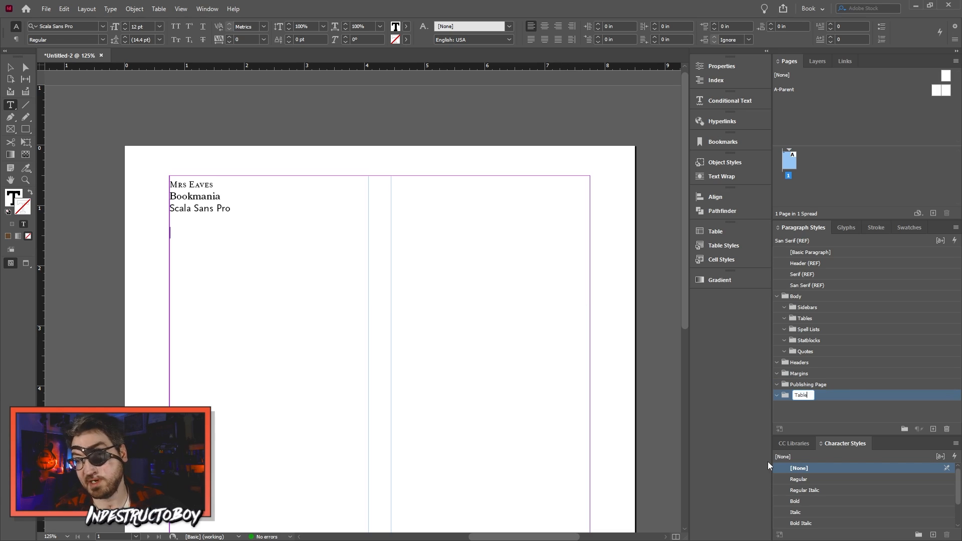
text(ntents)
key(Return)
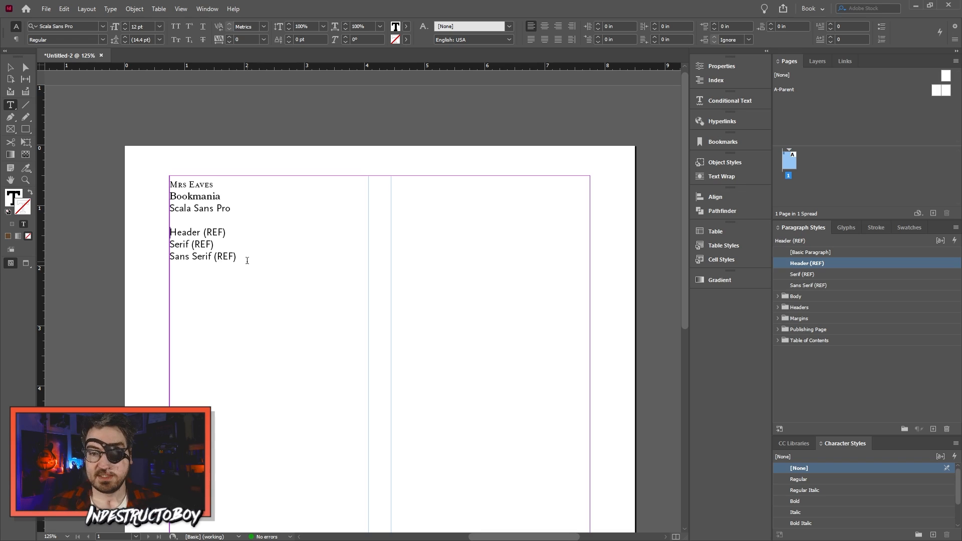
Step: Set the Header (REF) paragraph style's font to Mrs Eaves in the Roman Small Caps style
triple_click(194, 233)
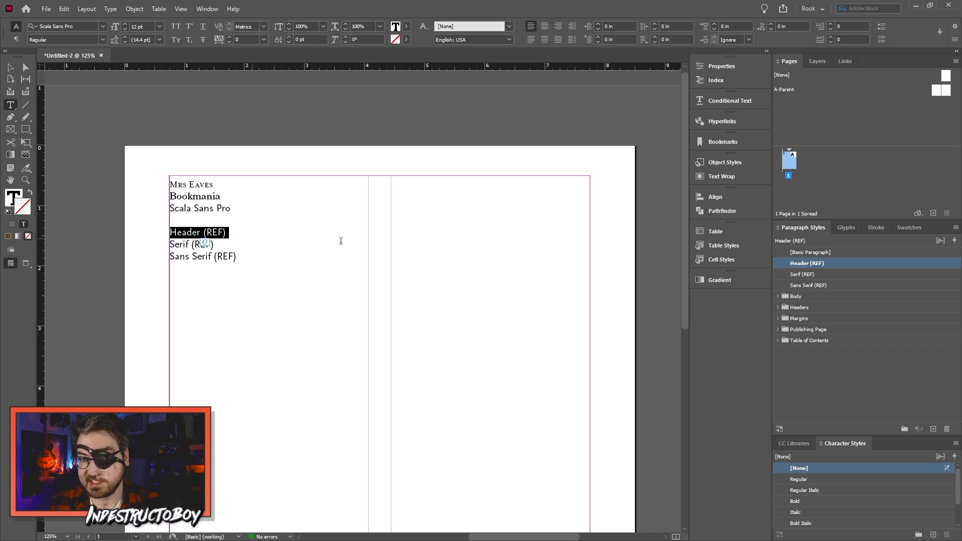
right_click(813, 265)
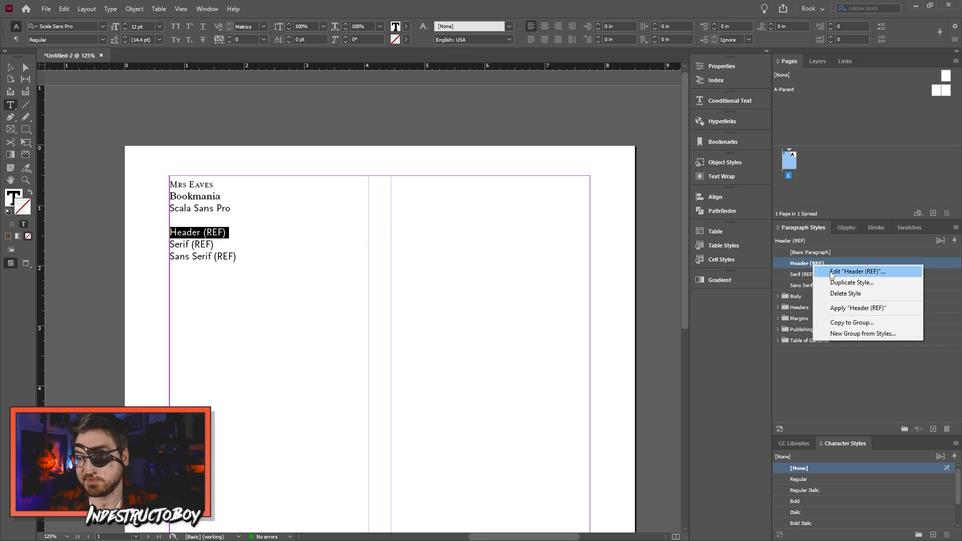
click(831, 273)
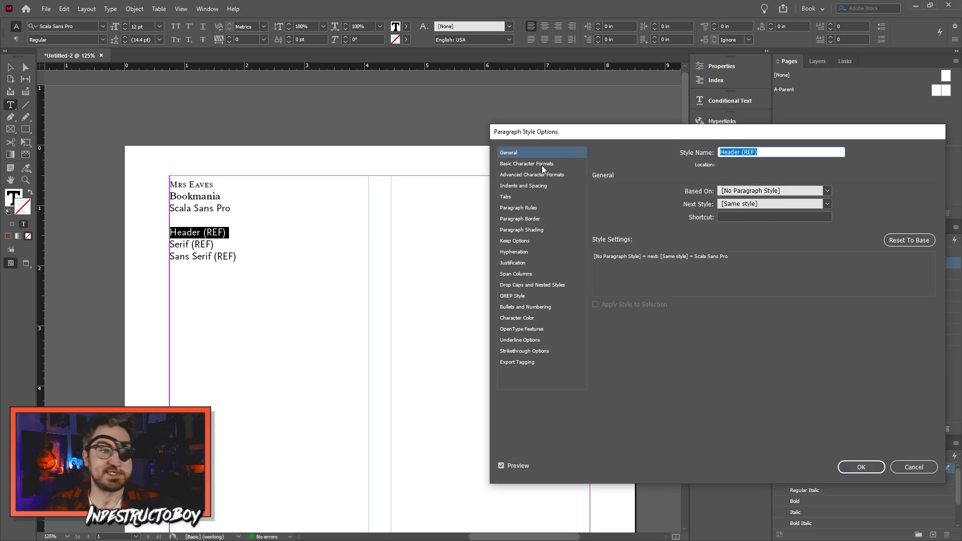
click(542, 166)
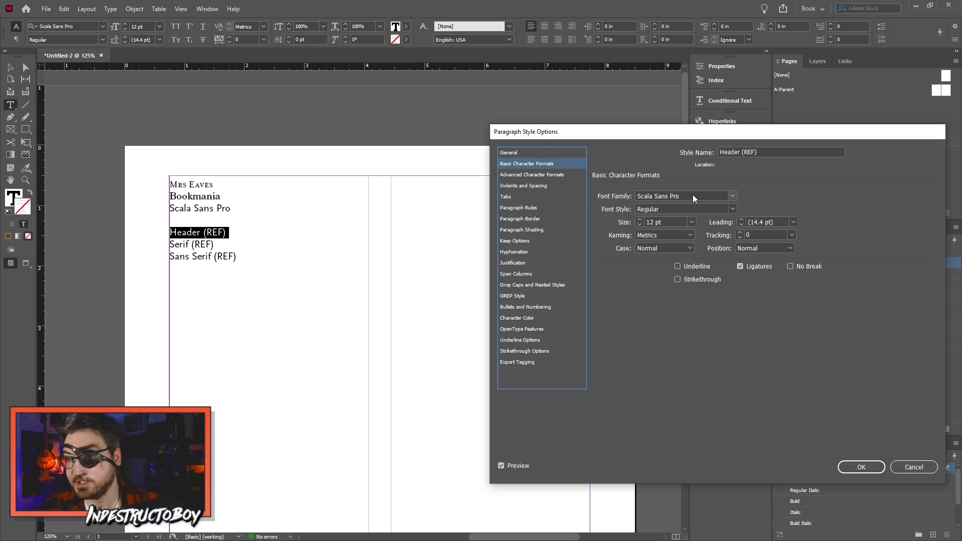
drag(692, 195, 576, 195)
text(Mrs Eaves)
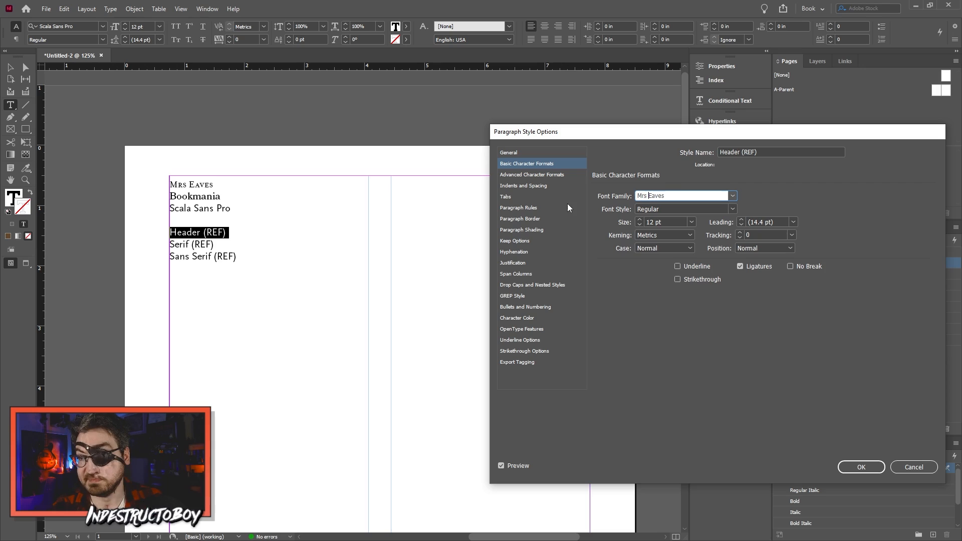
click(733, 209)
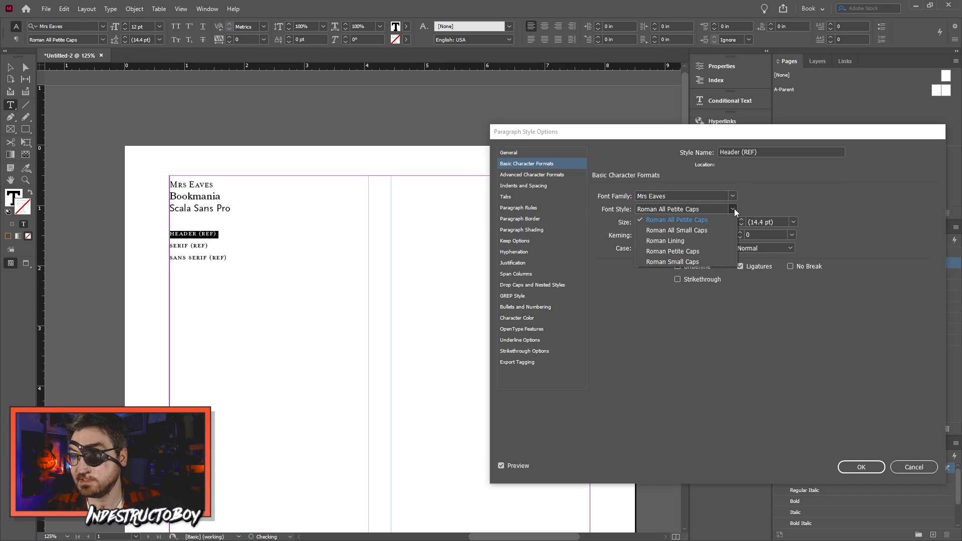
click(692, 263)
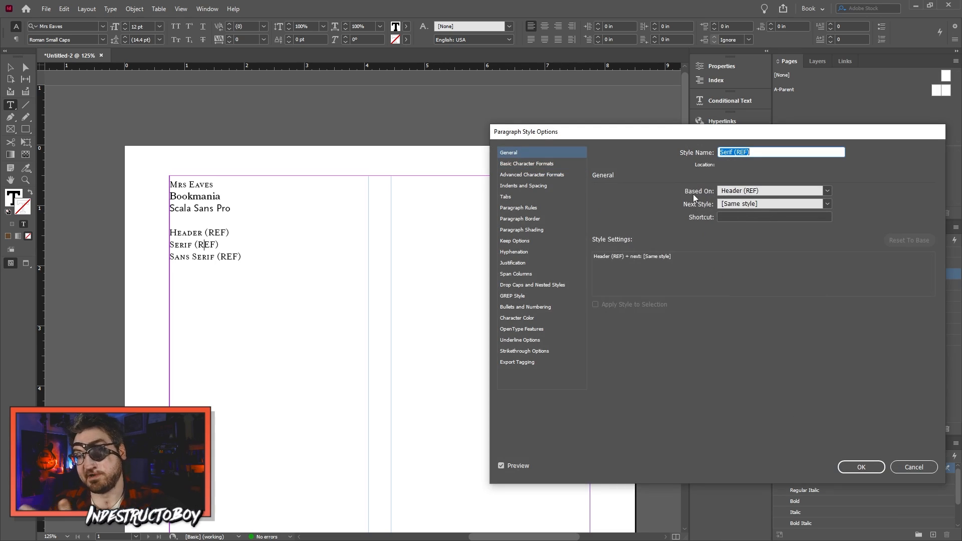
Step: Base the Serif (REF) paragraph style on No Paragraph Style and set its font to Bookmania Regular
click(826, 190)
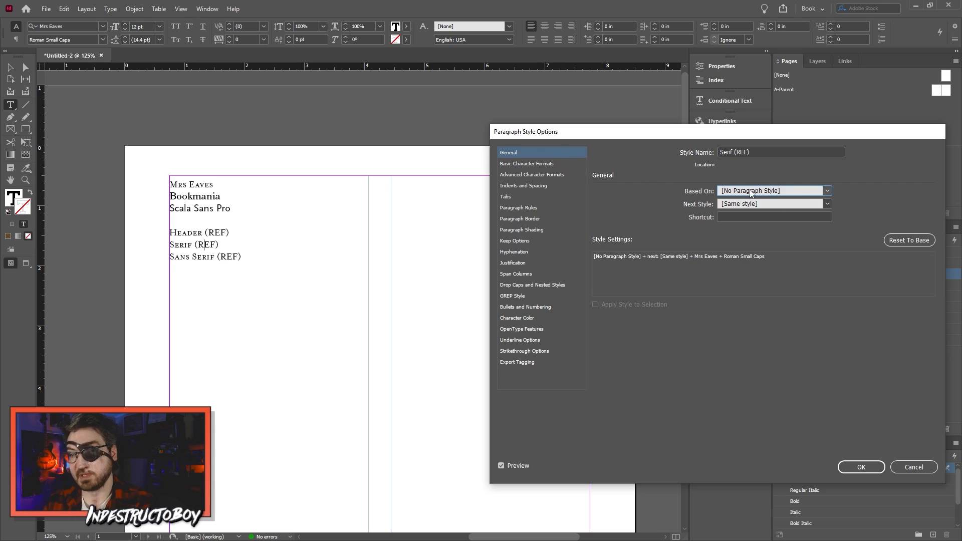
click(551, 165)
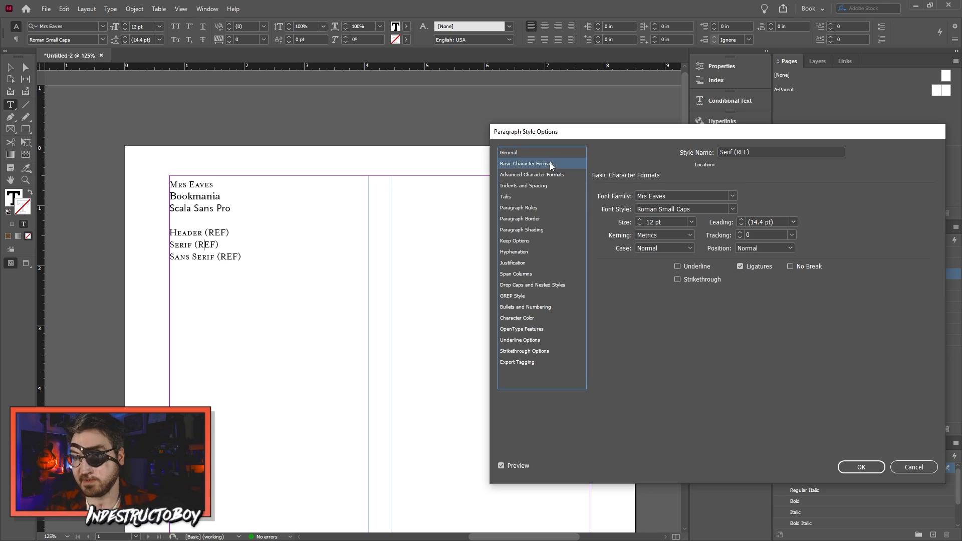
click(711, 193)
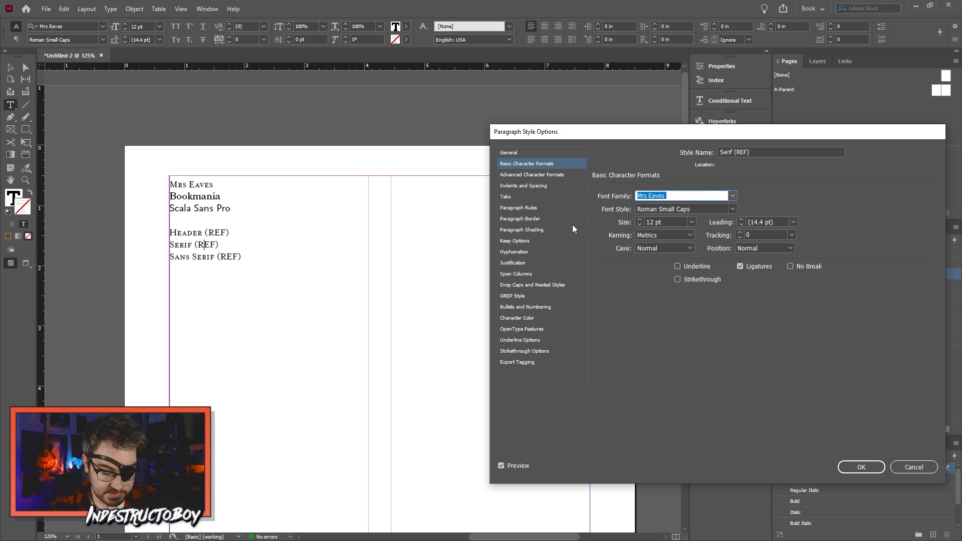
text(Bookmania)
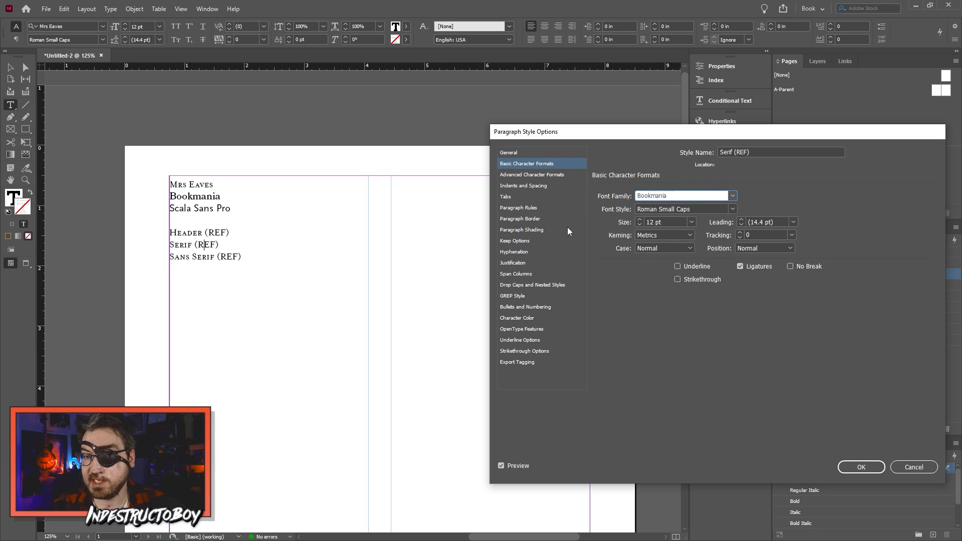
key(Tab)
key(Tab)
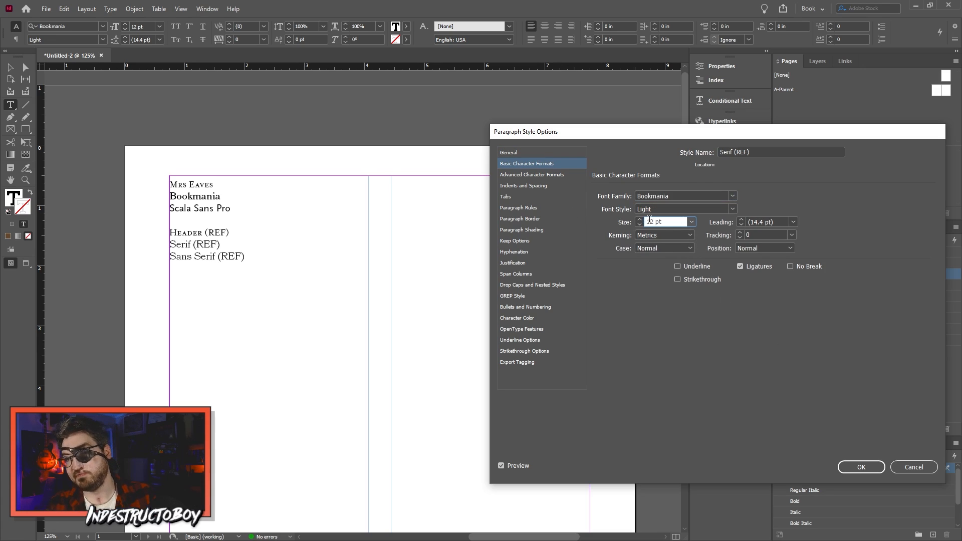
click(708, 205)
click(733, 209)
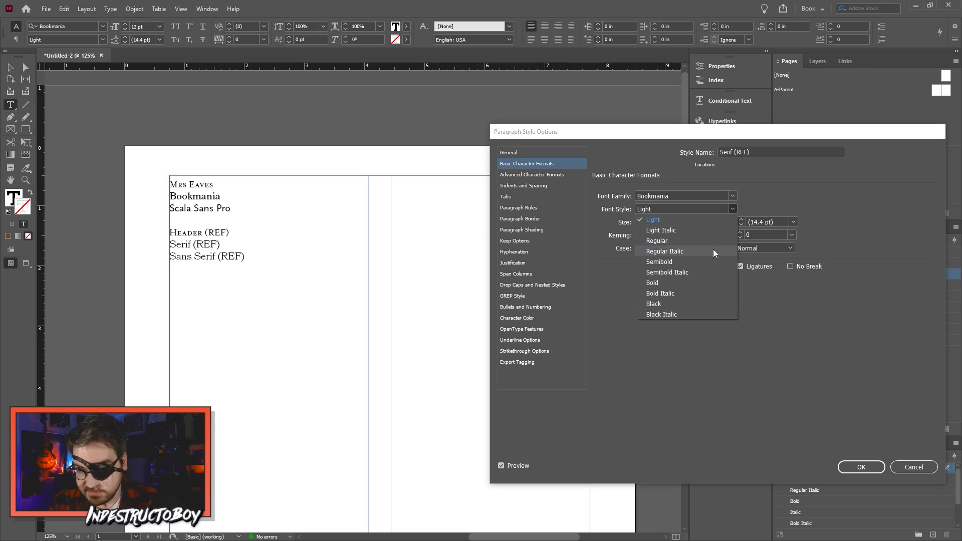
click(695, 242)
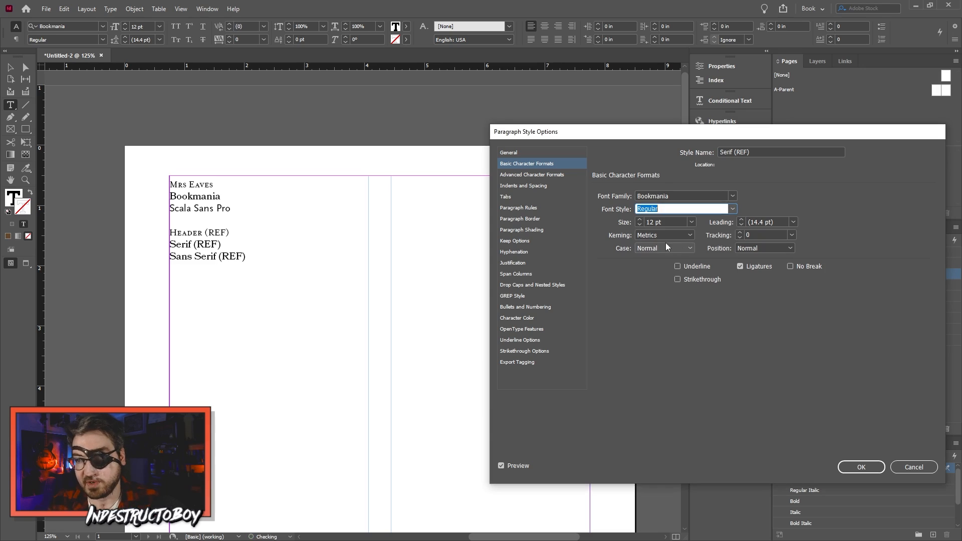
Step: Set the Serif (REF) paragraph style's font size to 10.5 pt and apply the style changes
click(651, 223)
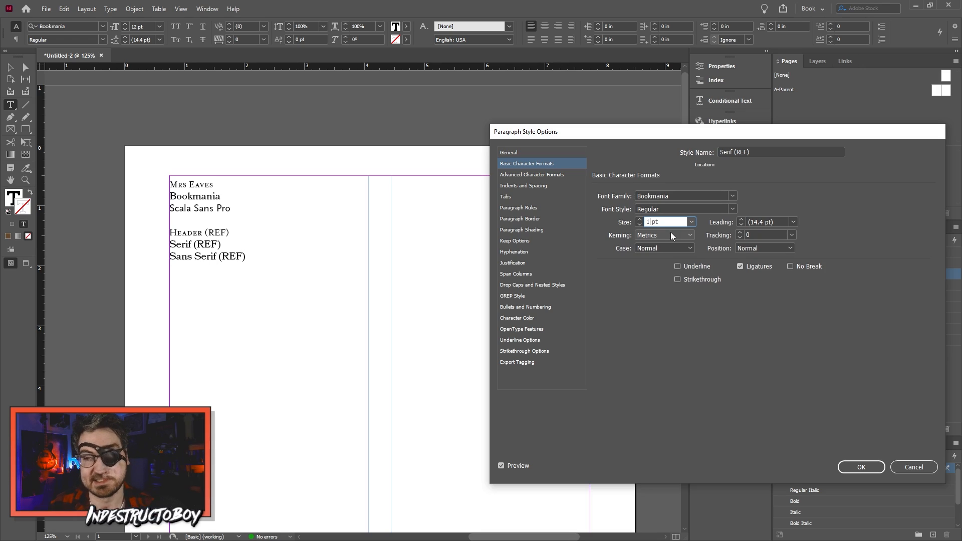
text(0.5)
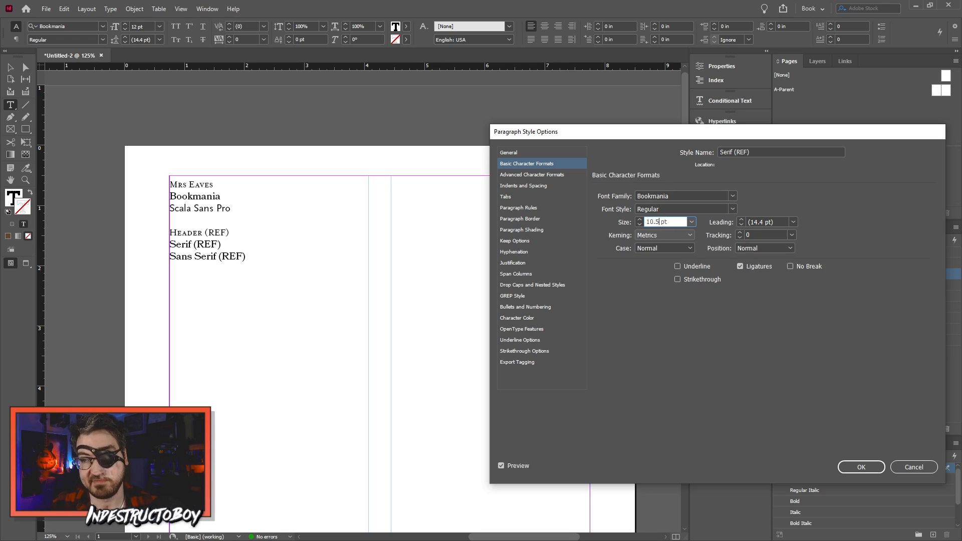
key(Return)
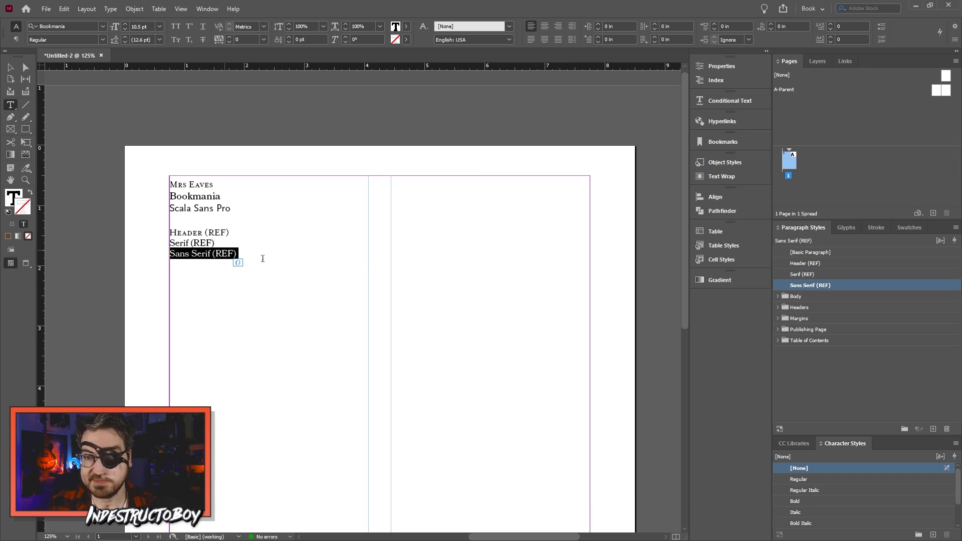
Step: Base the Sans Serif (REF) paragraph style on No Paragraph Style and set its font to Scala Sans Pro at 9.5 pt
right_click(849, 287)
click(857, 296)
click(828, 190)
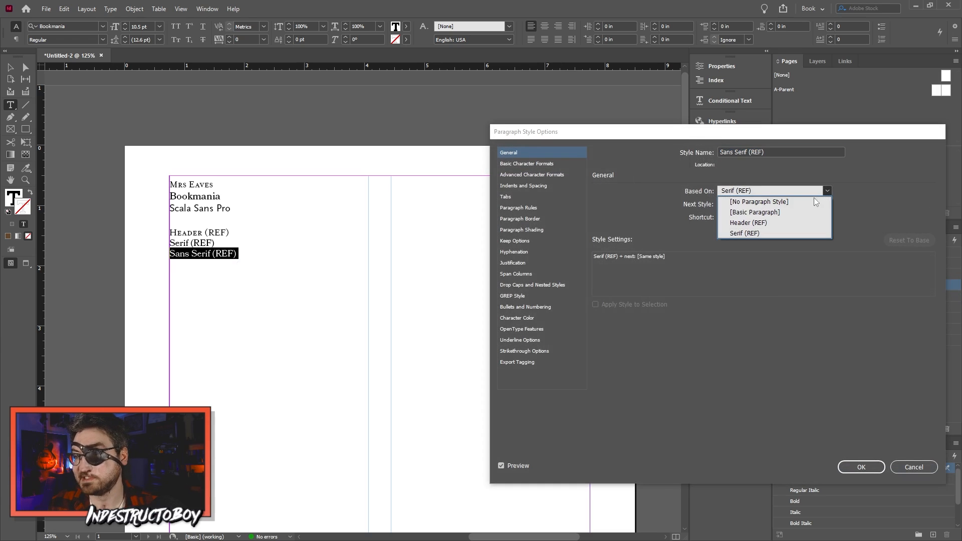
click(796, 202)
click(549, 166)
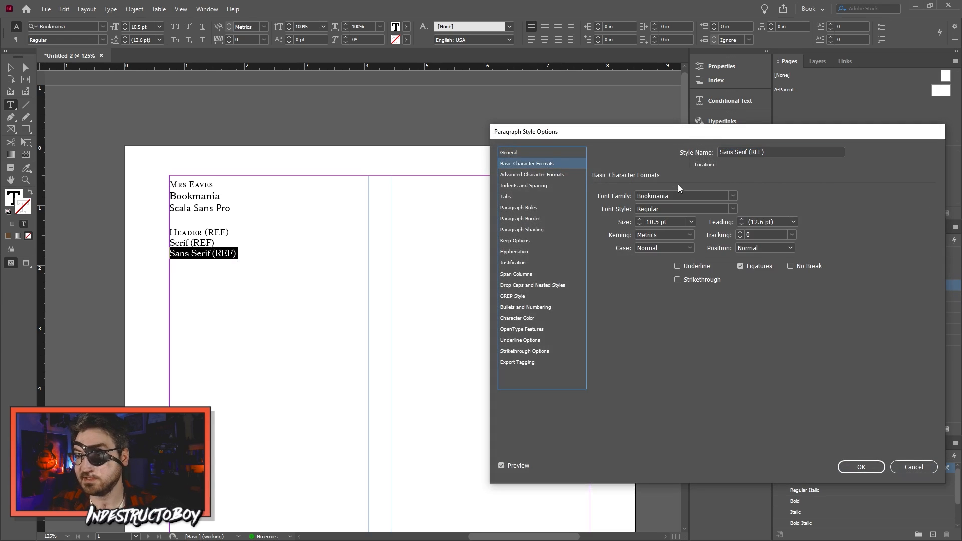
drag(688, 196, 523, 180)
text(Scala Sans Pro)
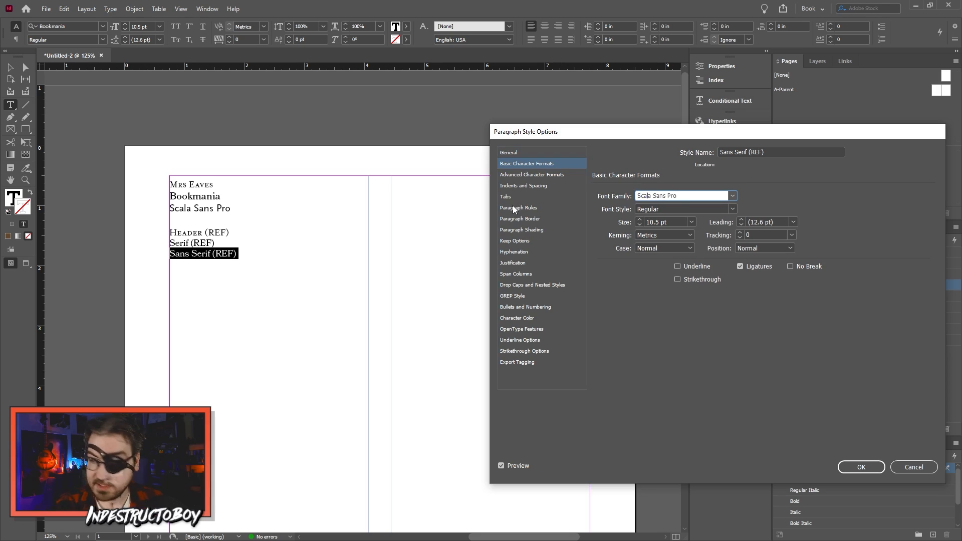
click(681, 223)
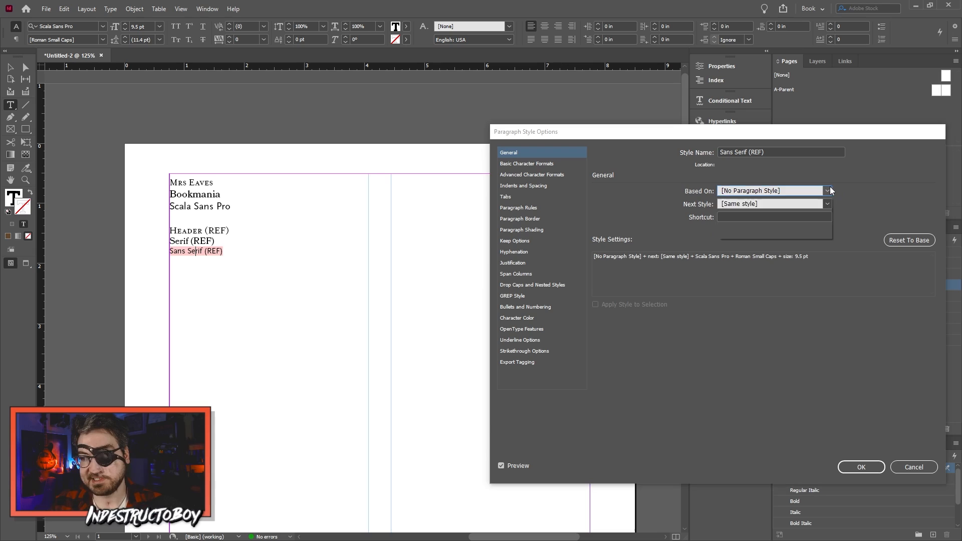
Step: Change the Sans Serif (REF) paragraph style's parent to Serif (REF) and apply the style changes
click(828, 191)
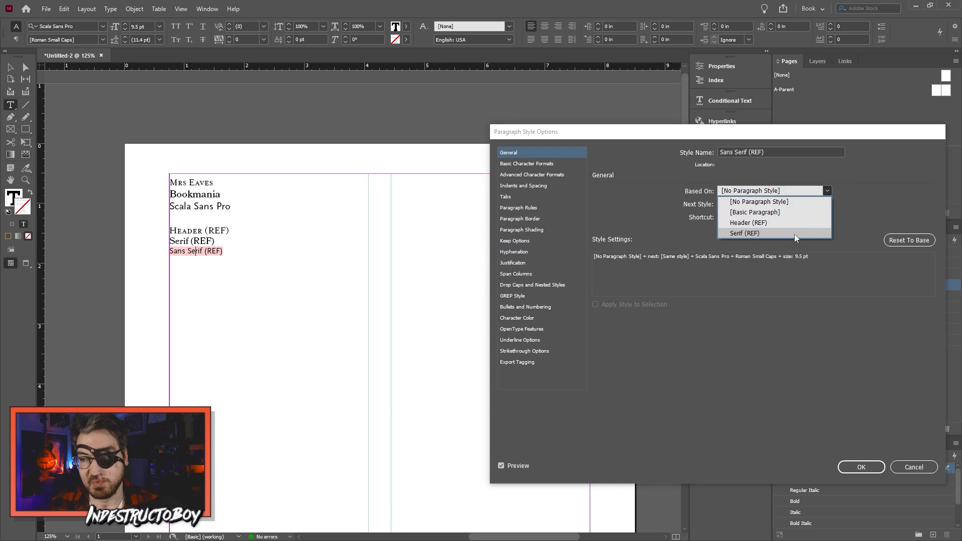
click(795, 233)
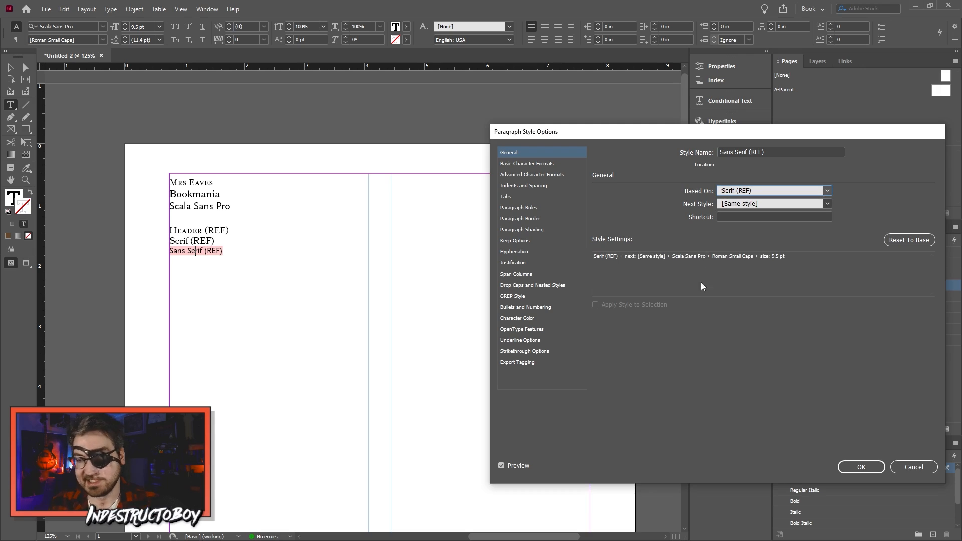
click(855, 471)
Step: Add a GREP style to the Serif (REF) paragraph style that applies Small Caps to the text "Dungeons & Dragons|D&D"
click(197, 241)
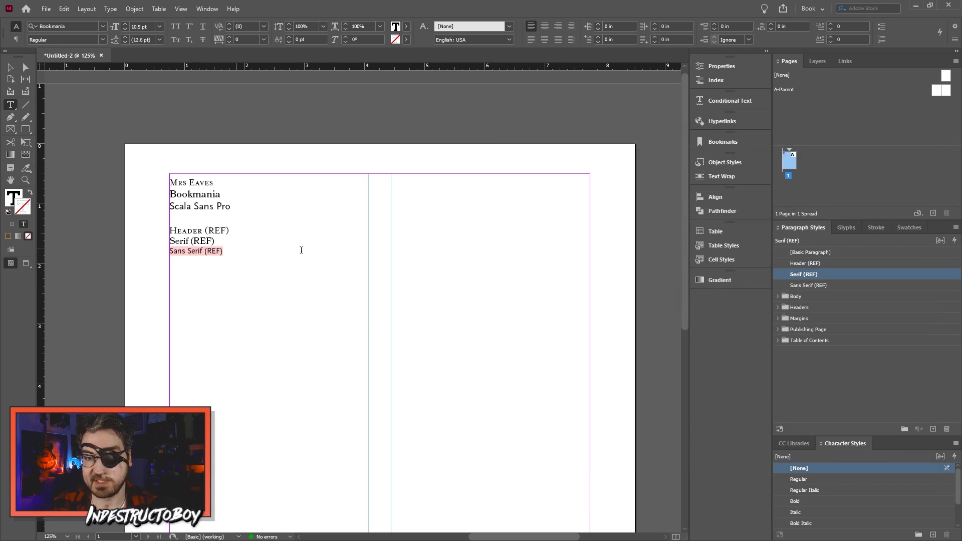
right_click(817, 278)
click(828, 283)
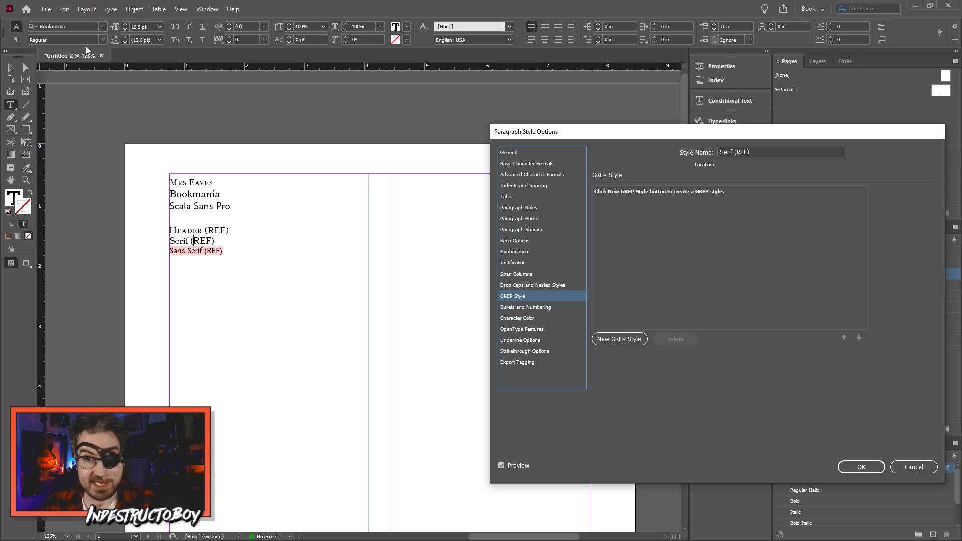
click(625, 343)
click(684, 194)
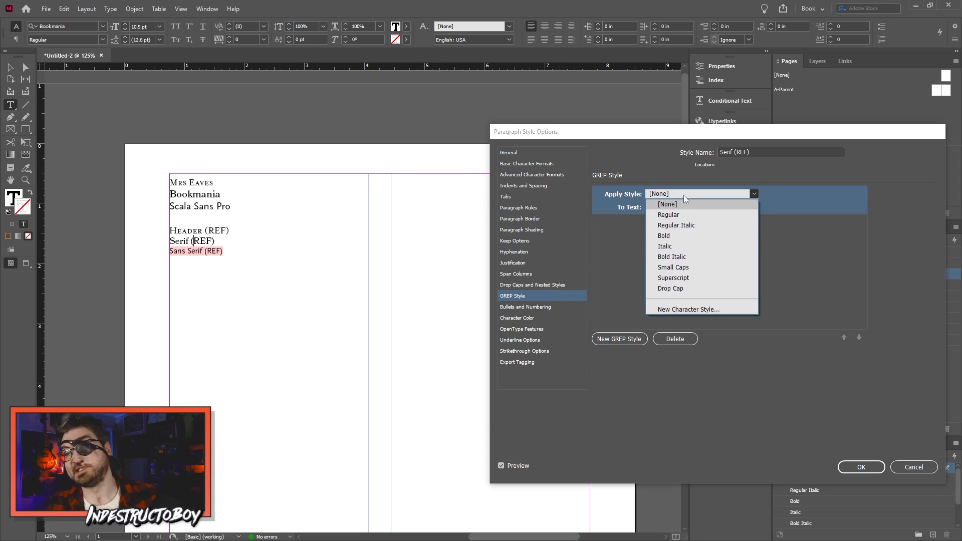
click(703, 267)
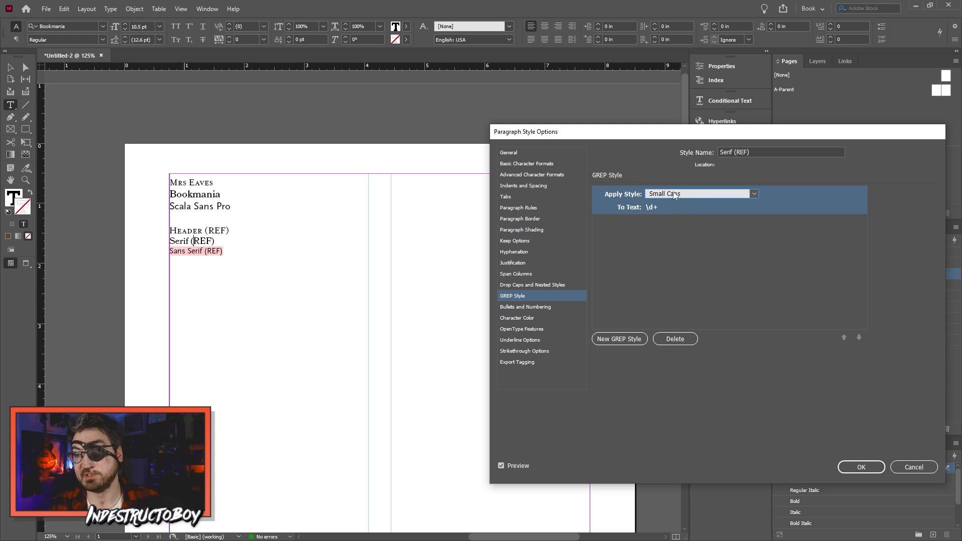
click(663, 213)
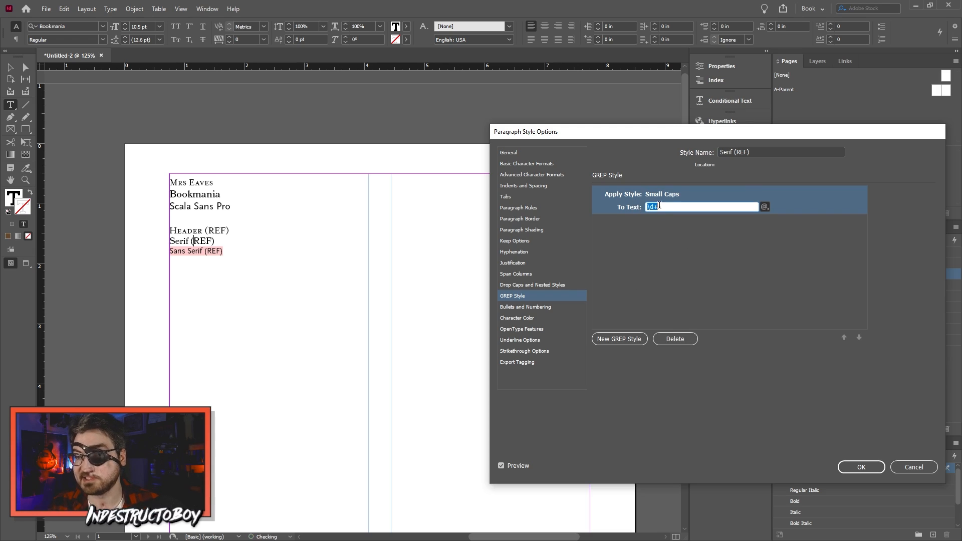
text(Dungeon)
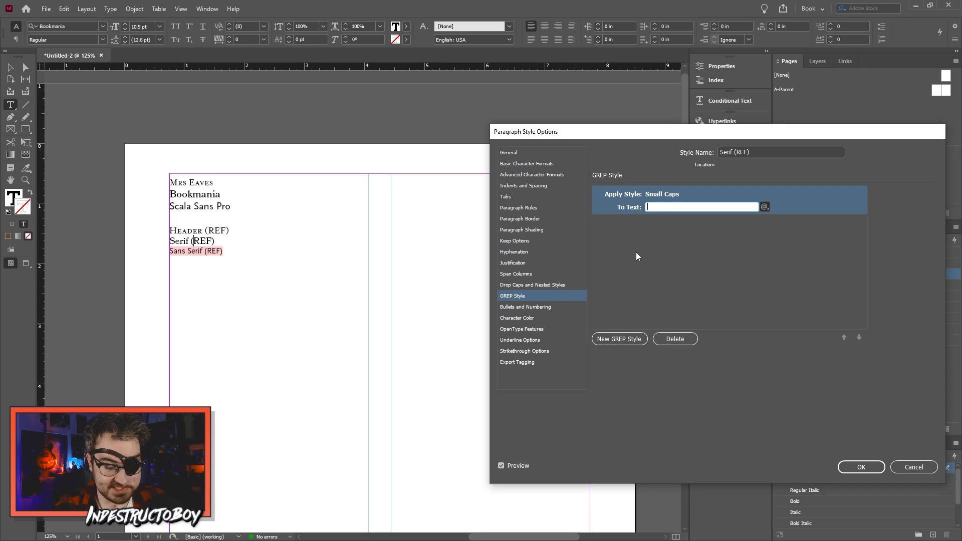
text(s & Dragons)
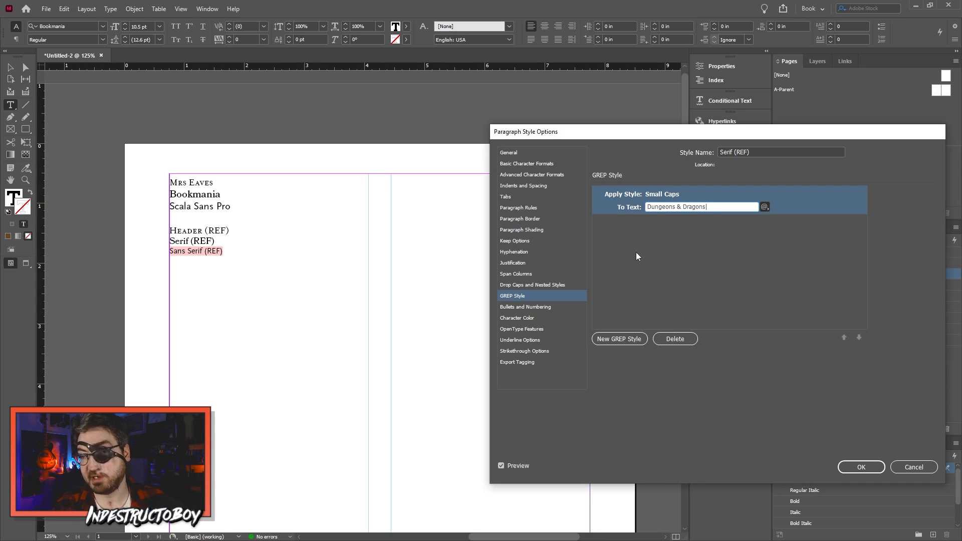
text(|D&D)
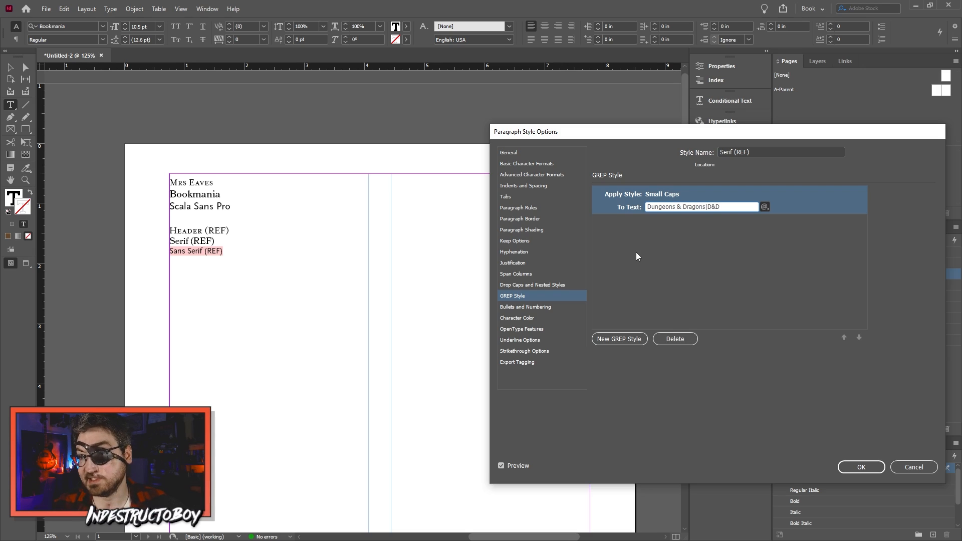
click(636, 252)
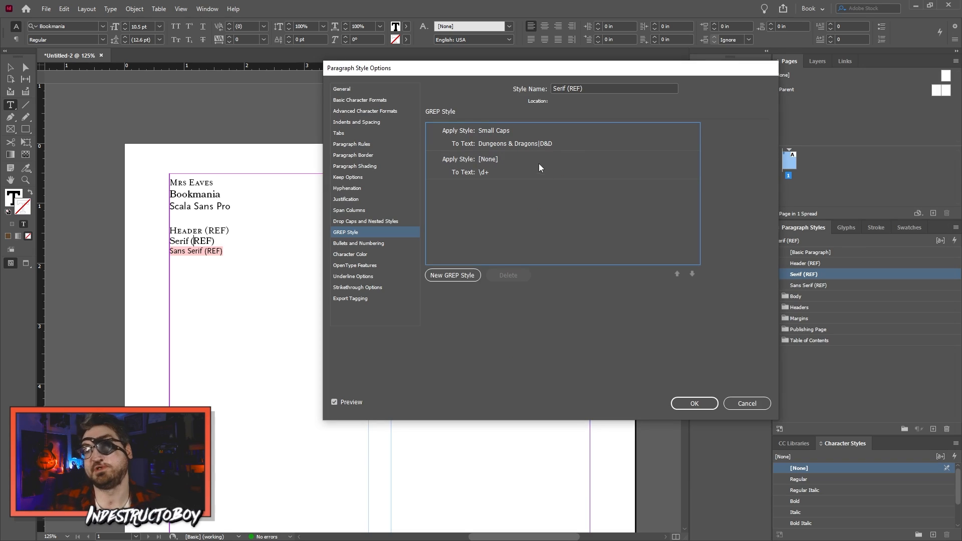
Step: Add a GREP style applying Regular Italic to "Player's Handbook|Tasha's Cauldron of Everything|Xanathar's Guide to Everything|Volo's Guide to Monsters|Mordenkainen's Tome of Foes|Monster Manual|Dungeon Masters Guide"
click(537, 160)
click(537, 159)
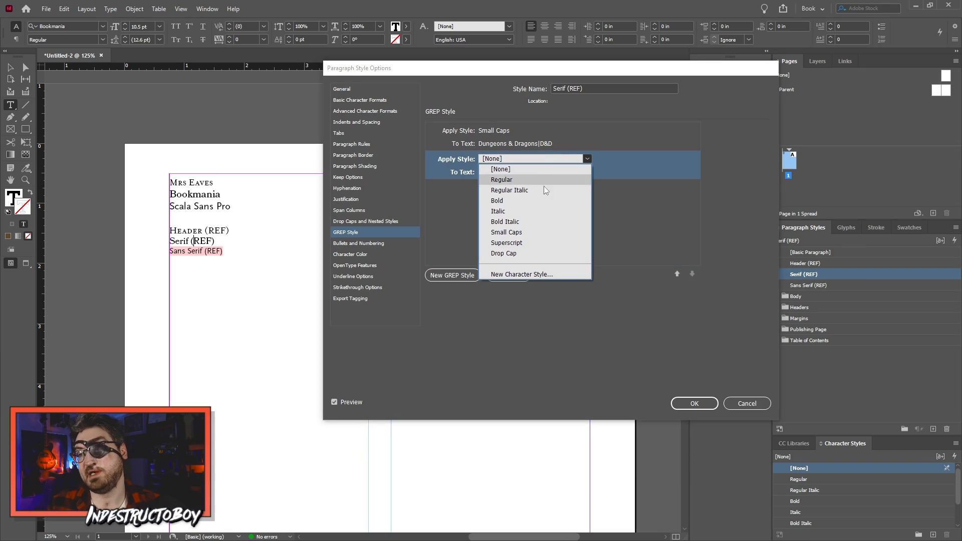
click(543, 190)
click(495, 173)
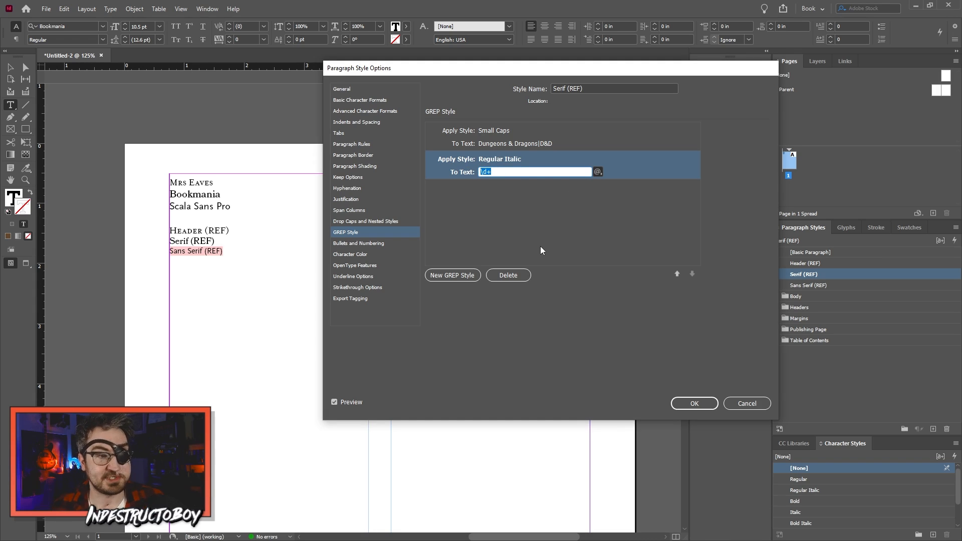
text(Monster Manual|Dungeon Masters Guide)
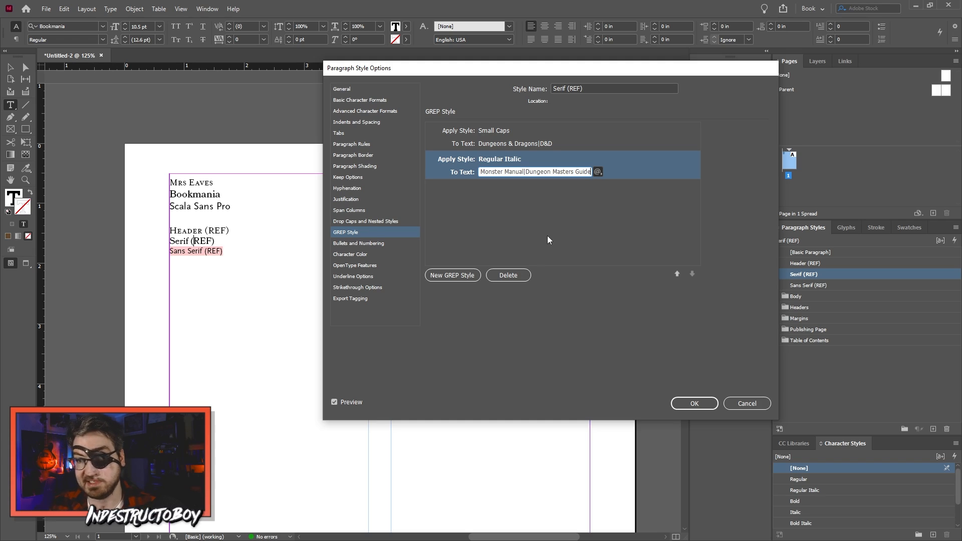
Step: Add a third GREP style to Serif (REF) applying Superscript to "XGtE|TCoE|VGtM|VRGtR|MotM|MToF|IDRotFM" and apply the style changes
click(453, 275)
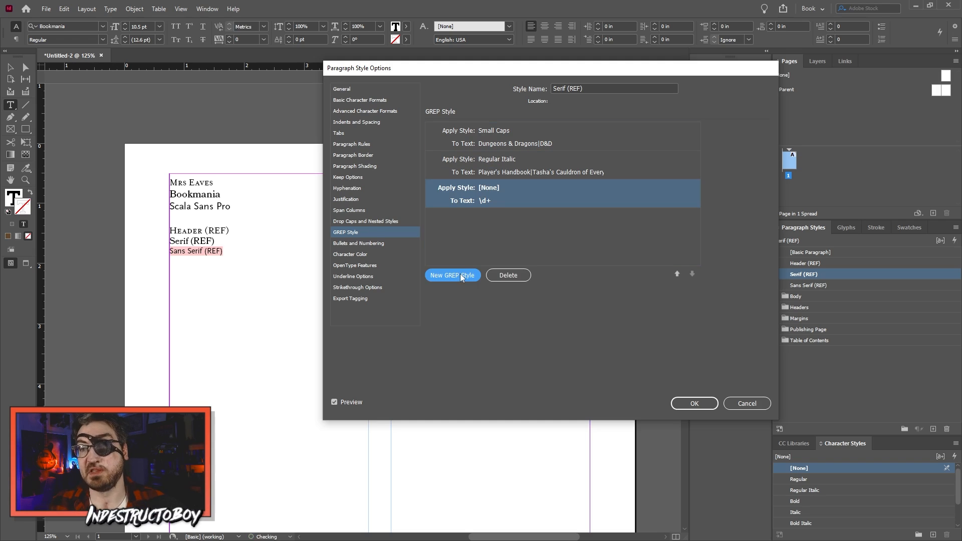
click(486, 192)
click(509, 189)
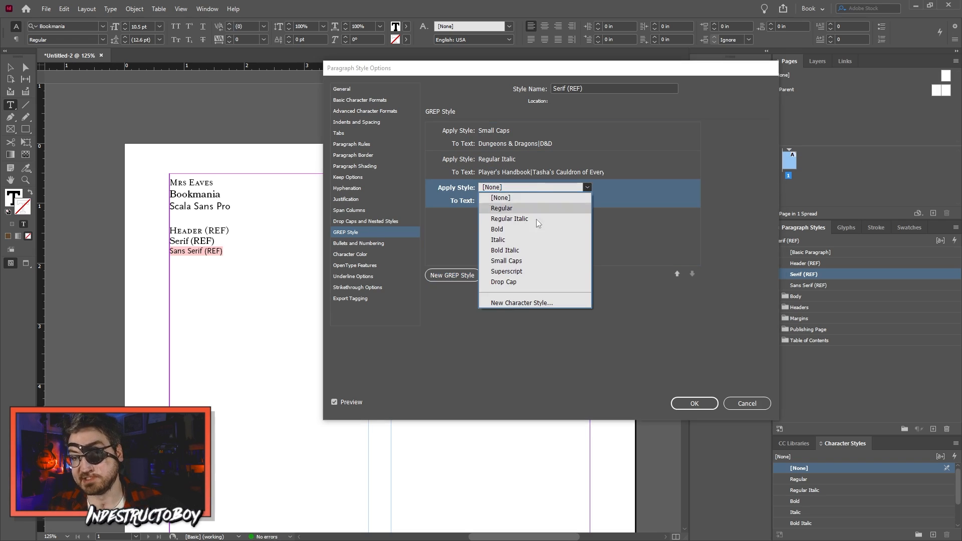
click(528, 268)
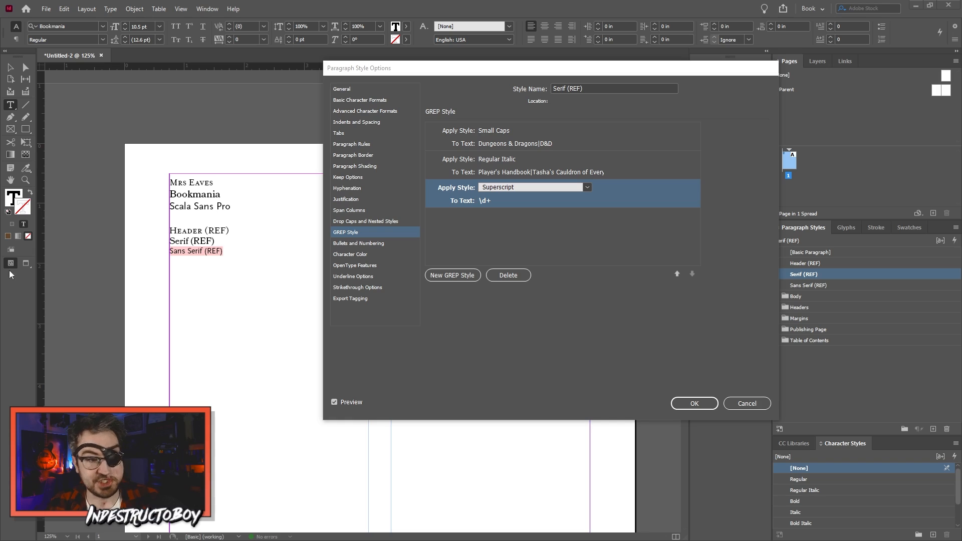
click(504, 200)
text(XGtE|TCoE|VGtM|VRGtR|MotM)
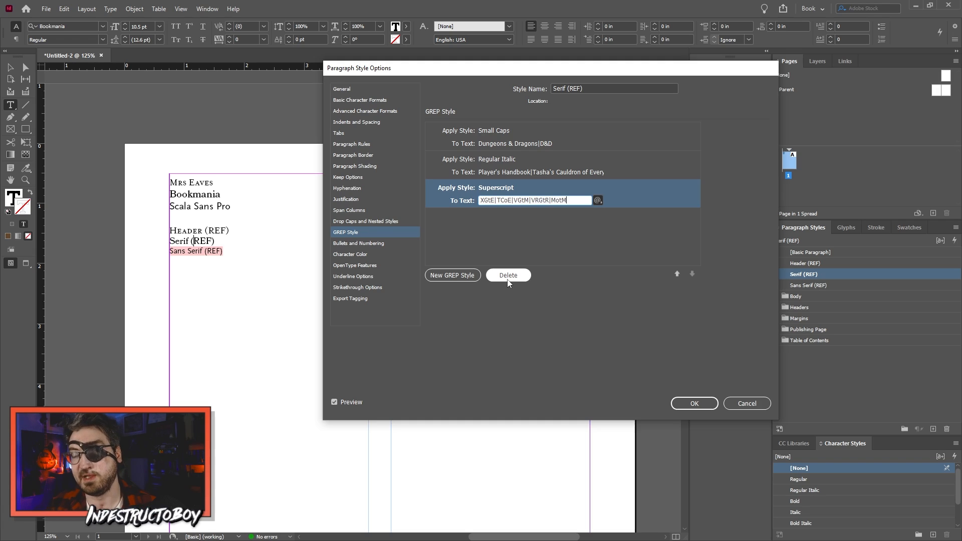
text(|M)
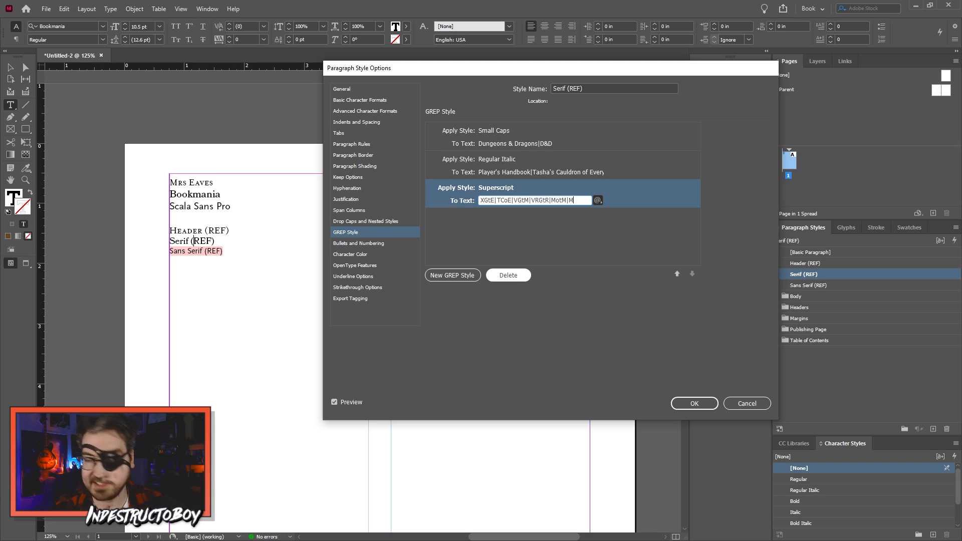
text(ToF)
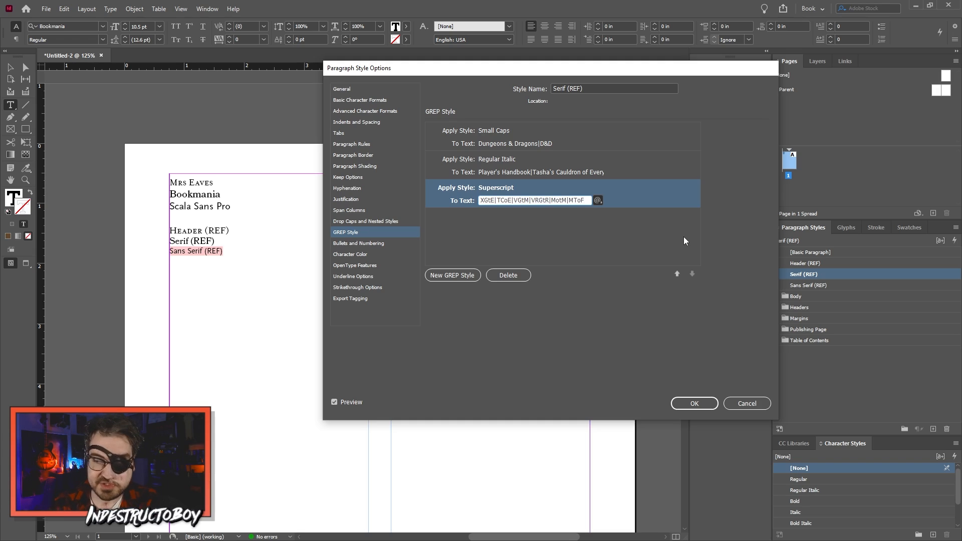
text(|)
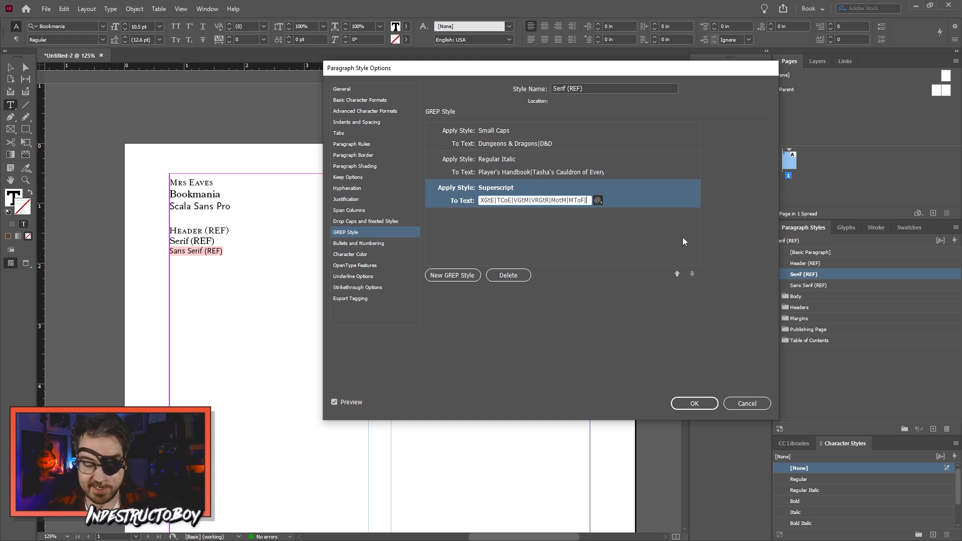
text(IDR)
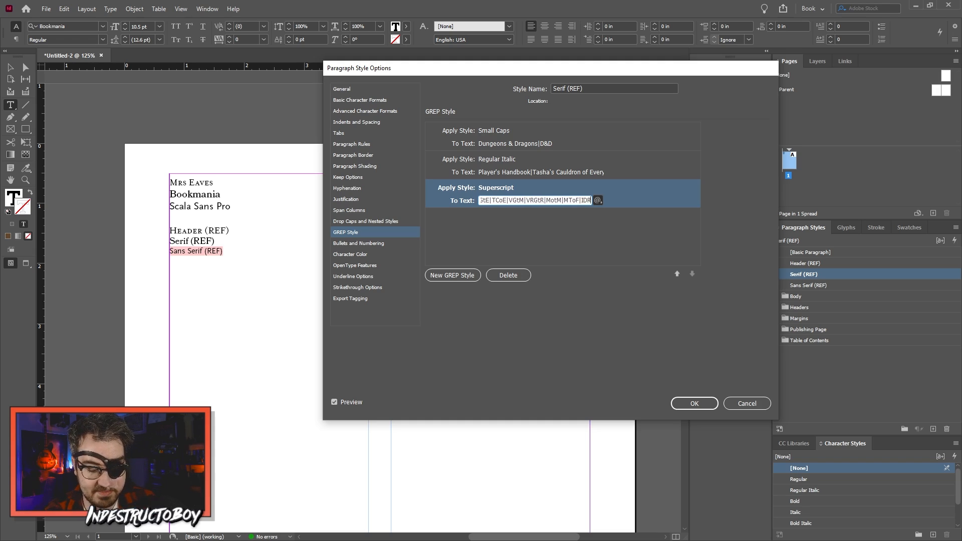
text(otFM)
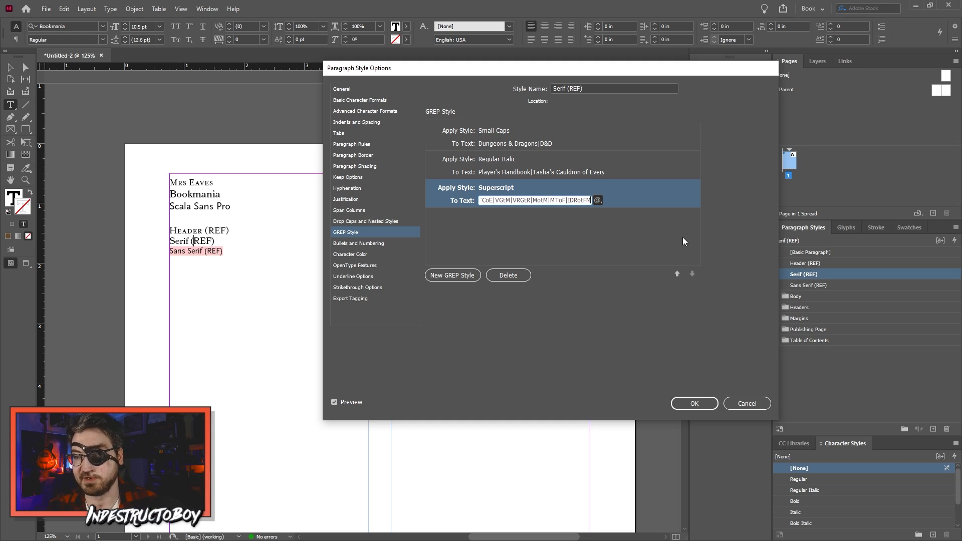
click(692, 241)
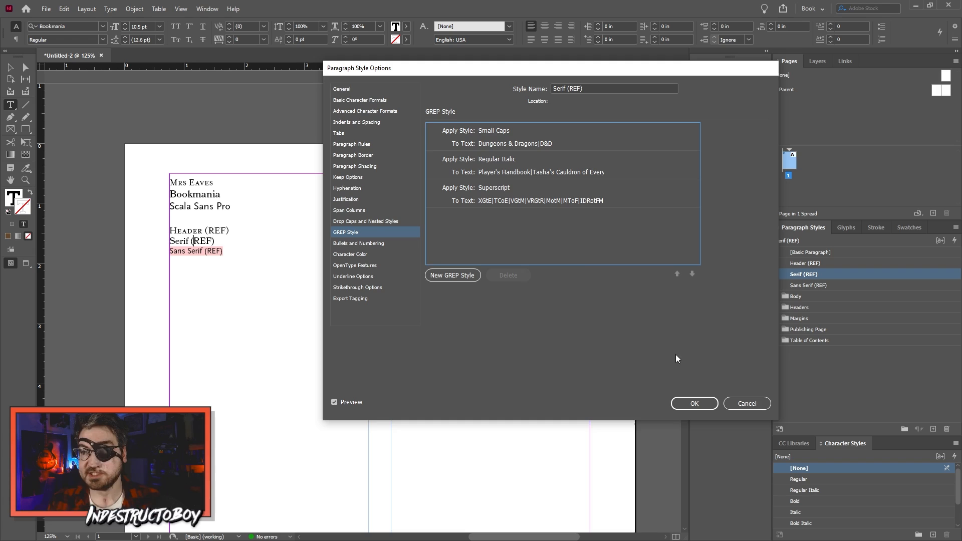
click(695, 403)
Step: Base the Sans Serif (REF) paragraph style on No Paragraph Style and set its font style to Regular
right_click(828, 286)
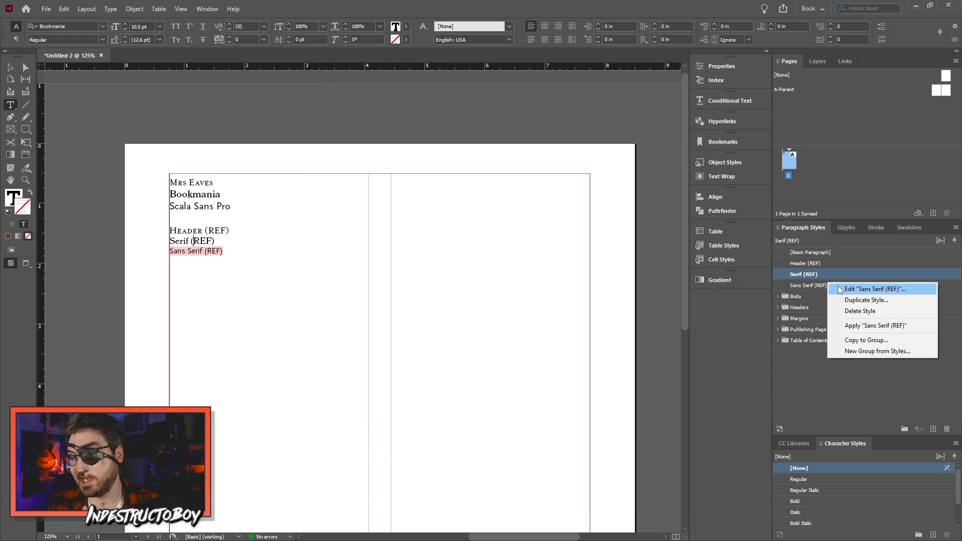
click(841, 290)
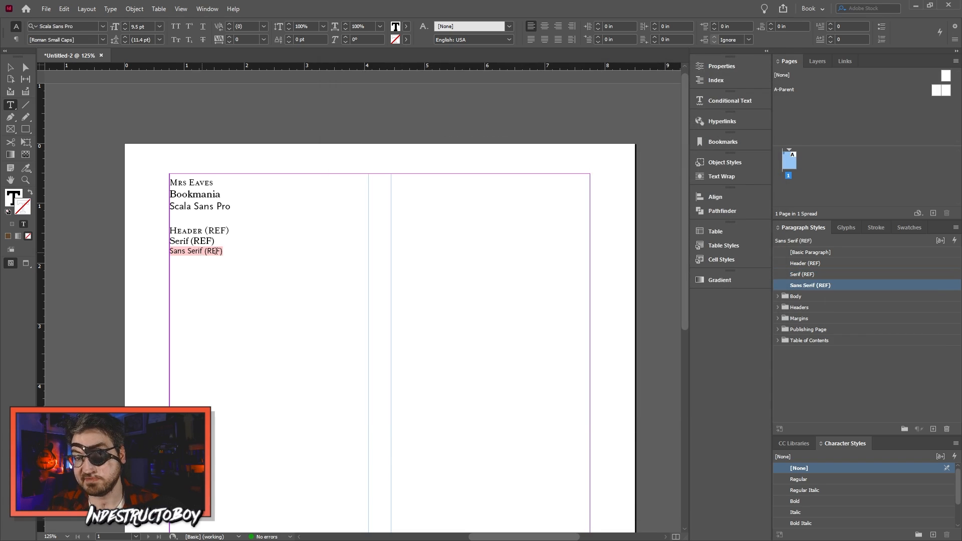
click(659, 128)
click(635, 147)
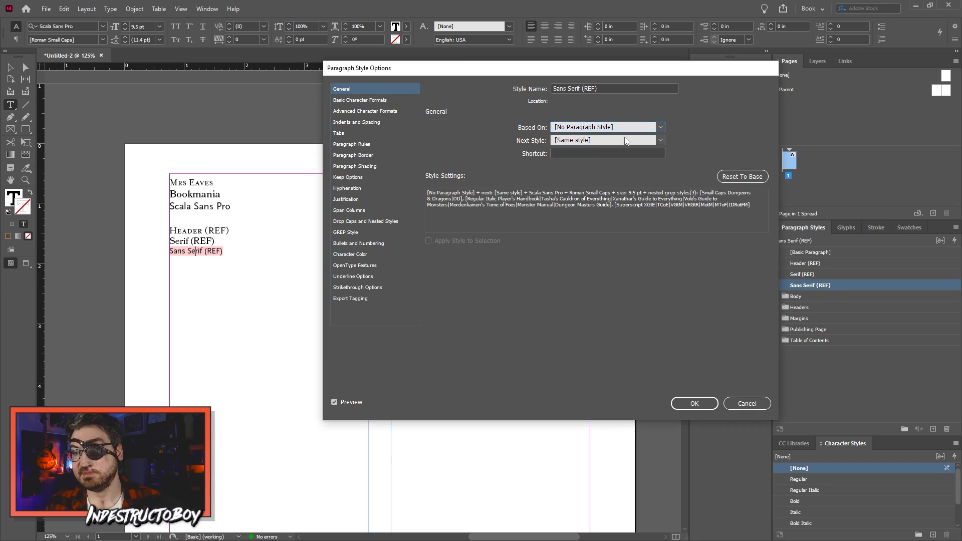
click(396, 103)
click(565, 145)
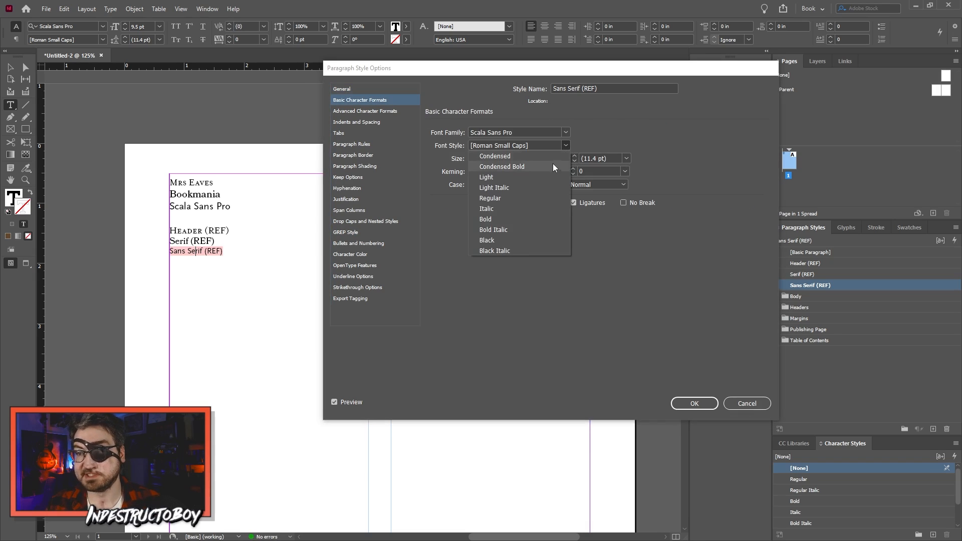
click(543, 200)
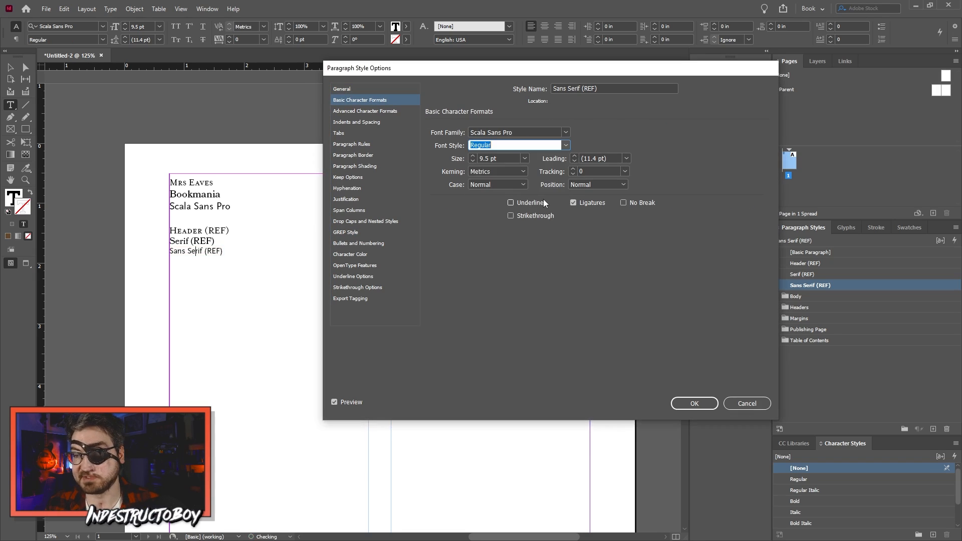
Step: Change the character style applied to the book-title GREP style in Sans Serif (REF) to Italic
click(370, 243)
click(363, 232)
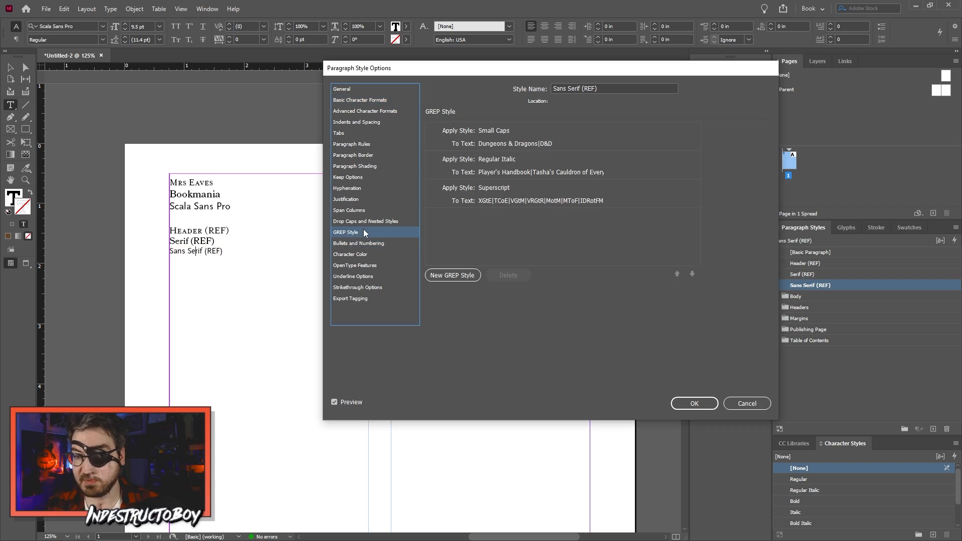
click(506, 160)
click(545, 159)
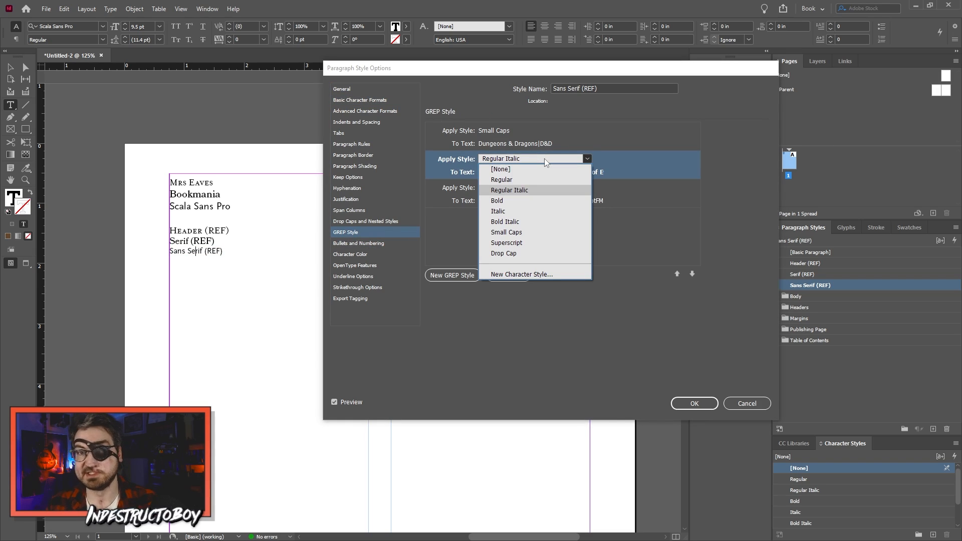
click(515, 212)
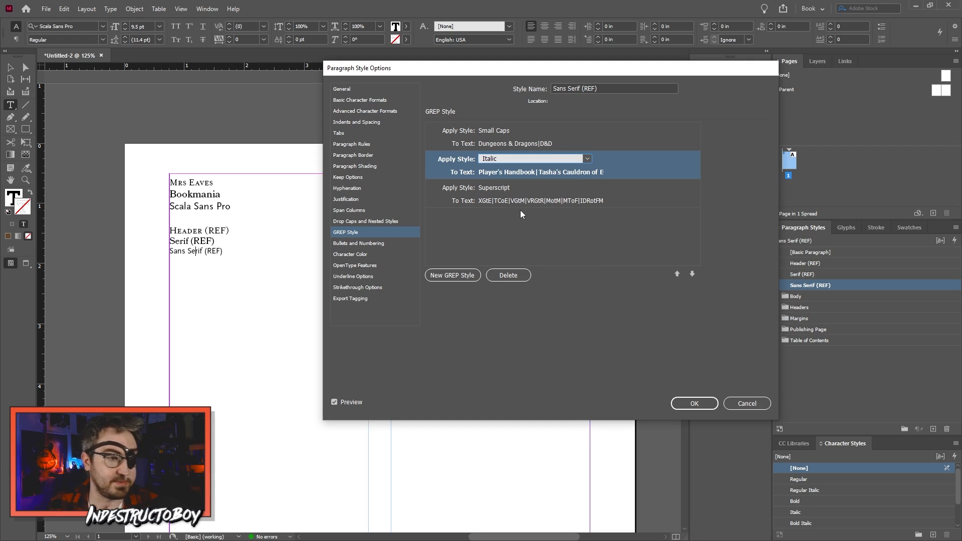
click(520, 210)
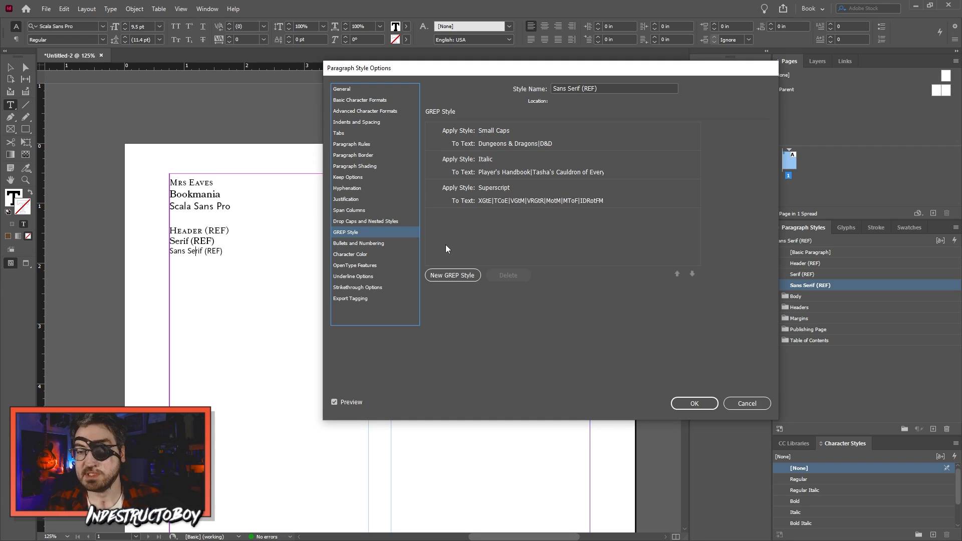
Step: Set the OpenType figure style of Sans Serif (REF) to Tabular Lining and apply the style changes
click(368, 267)
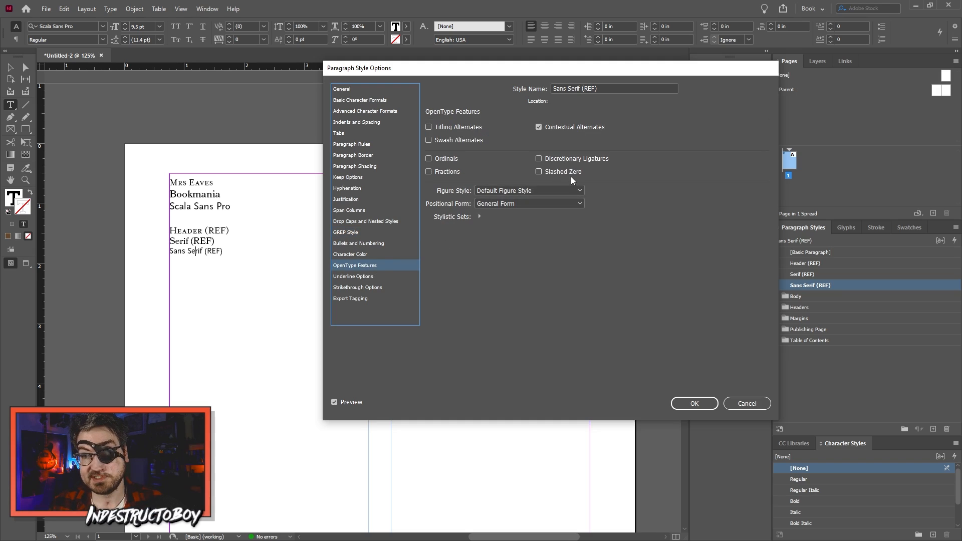
click(574, 191)
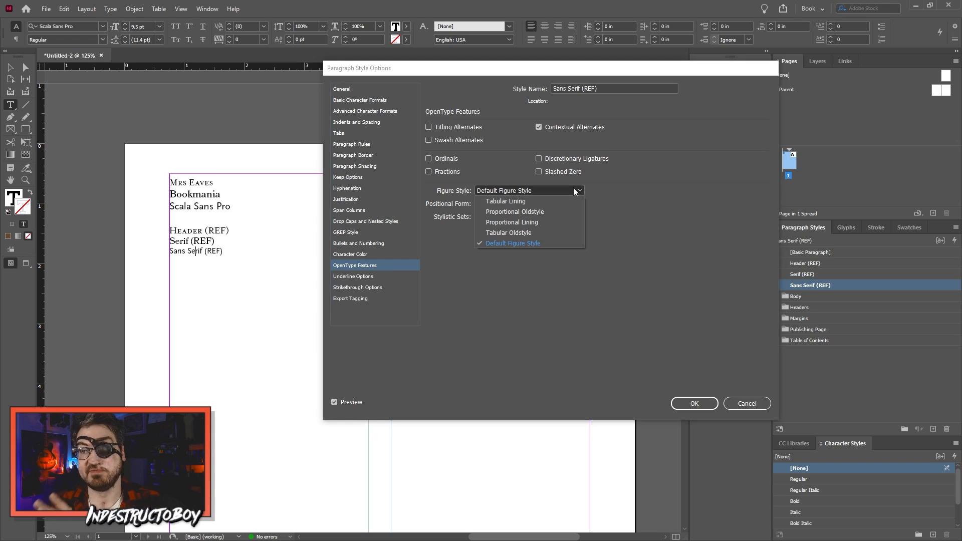
click(540, 201)
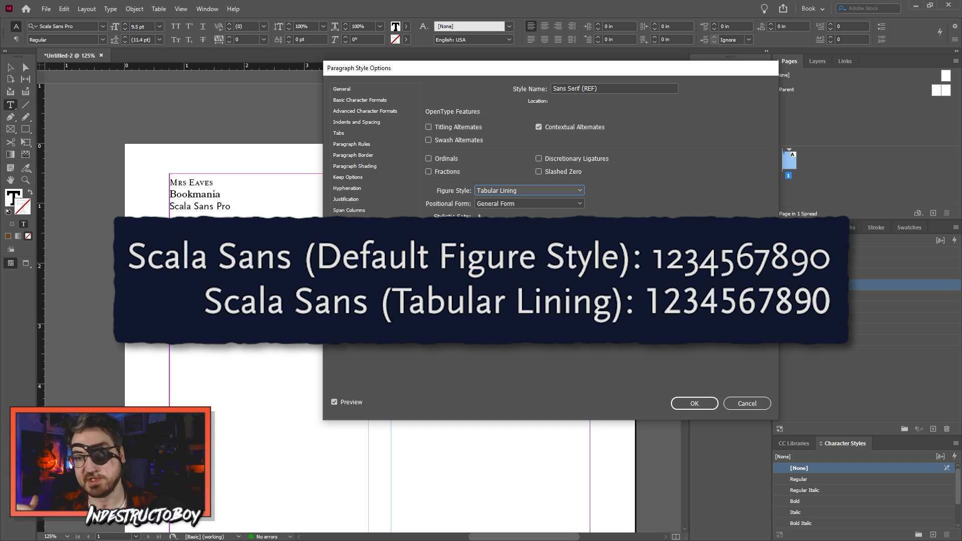
click(529, 190)
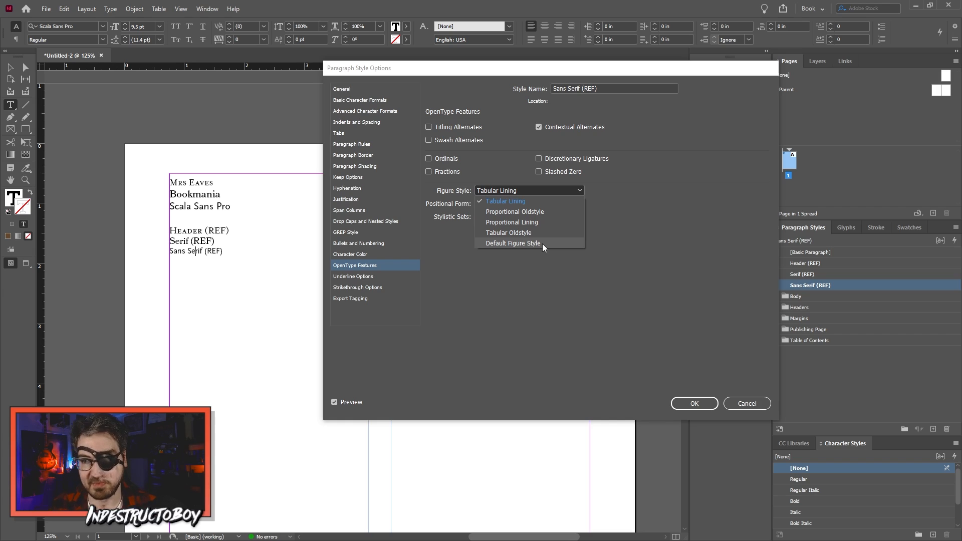
click(507, 203)
click(695, 404)
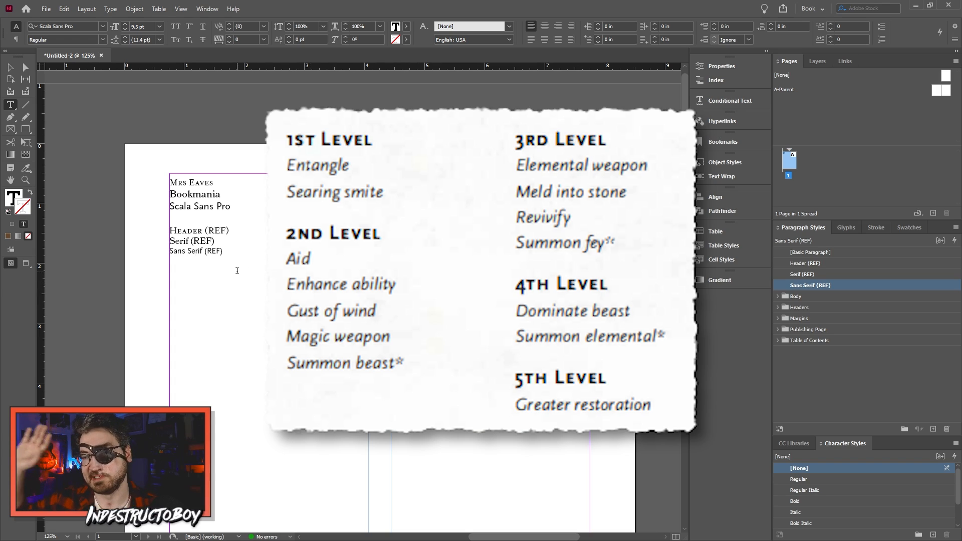
Step: In the Serif (REF) hyphenation settings, require 3 letters before last and shift the spacing balance slightly toward Better Spacing
right_click(808, 275)
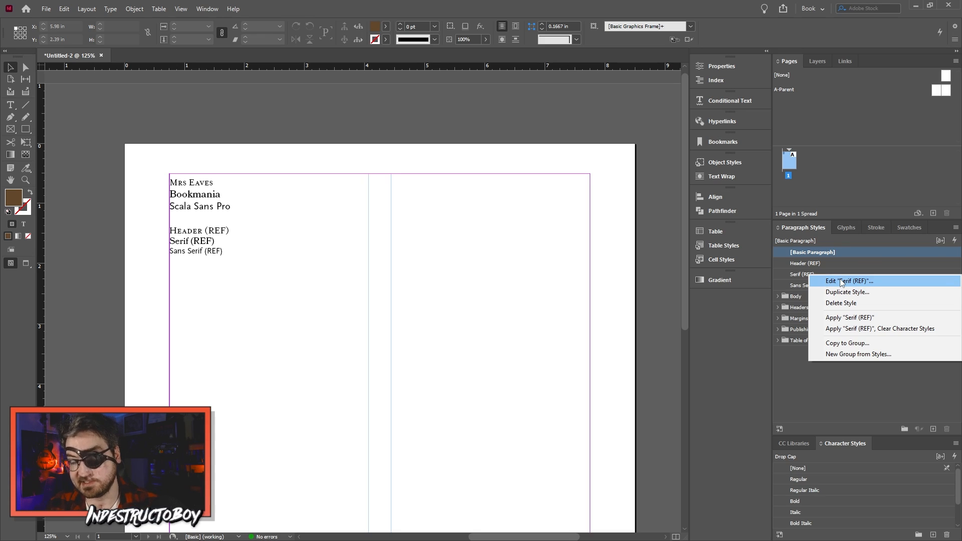
click(849, 281)
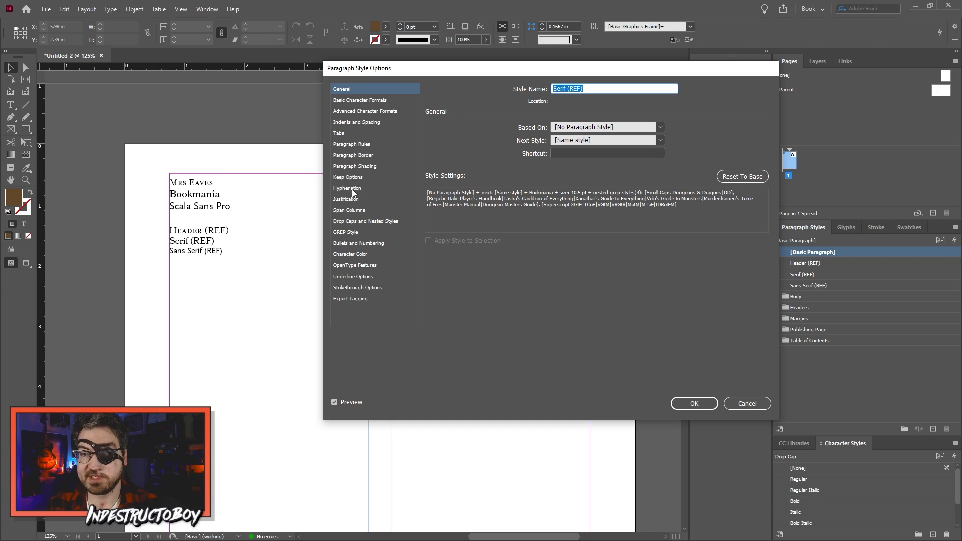
click(352, 189)
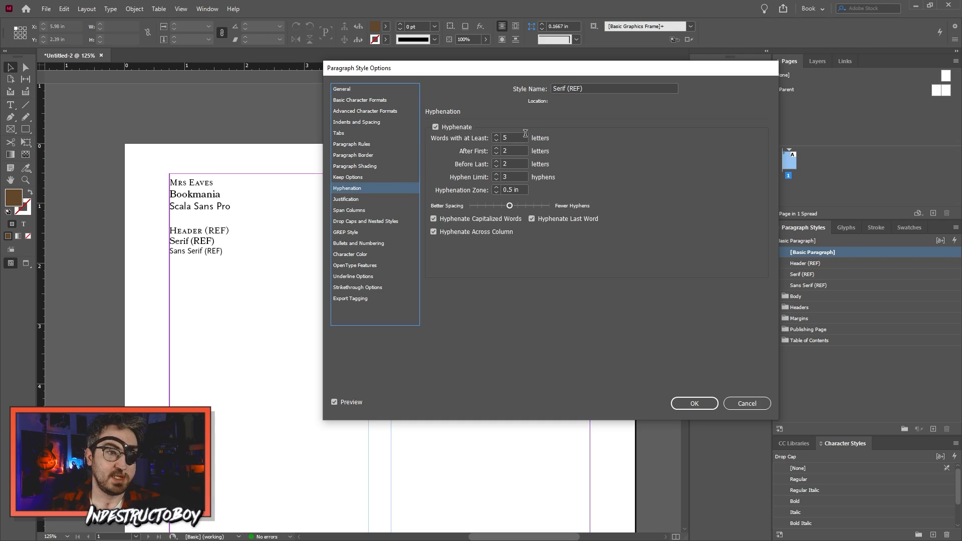
click(496, 162)
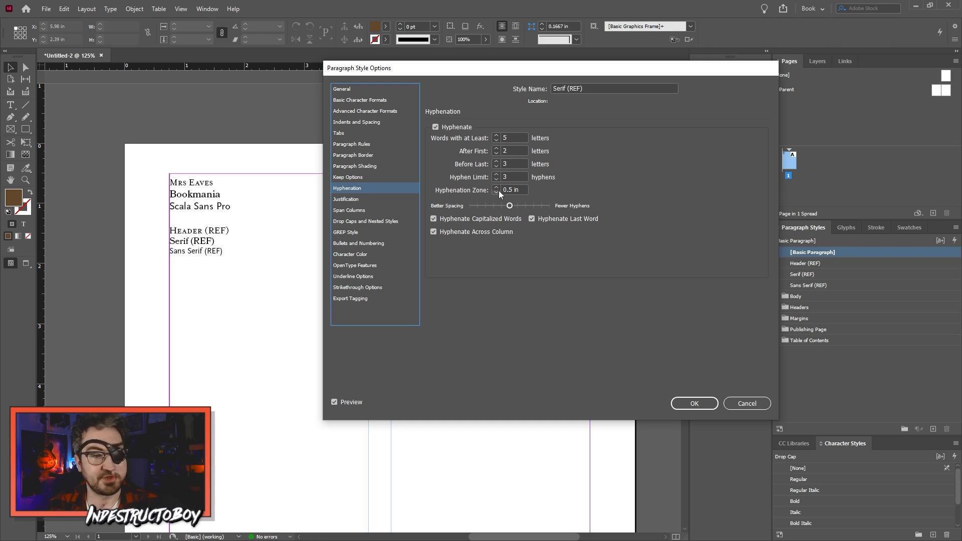
drag(507, 206, 503, 206)
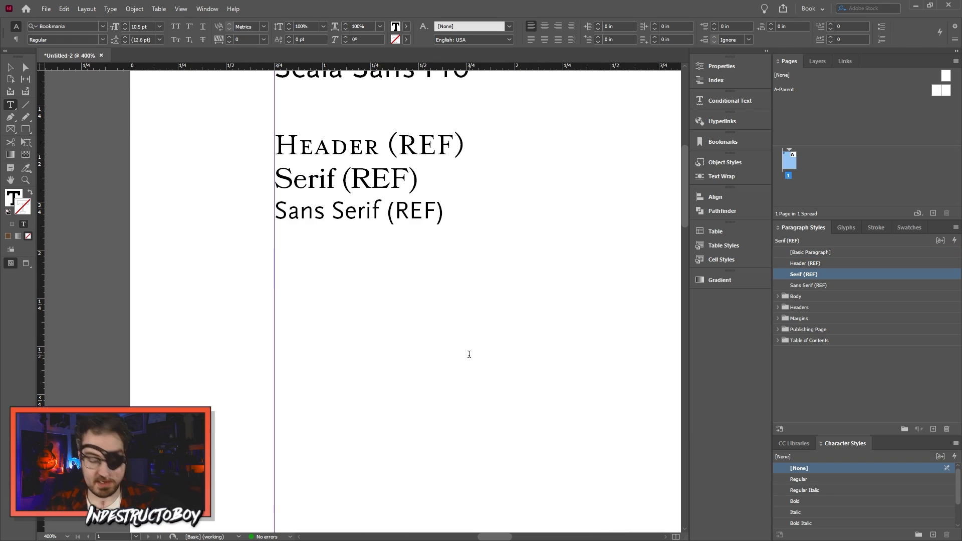
Step: Add a "Body Text" line below the reference lines and create a paragraph style named Body Text from it, based on Serif (REF)
text(Body Text)
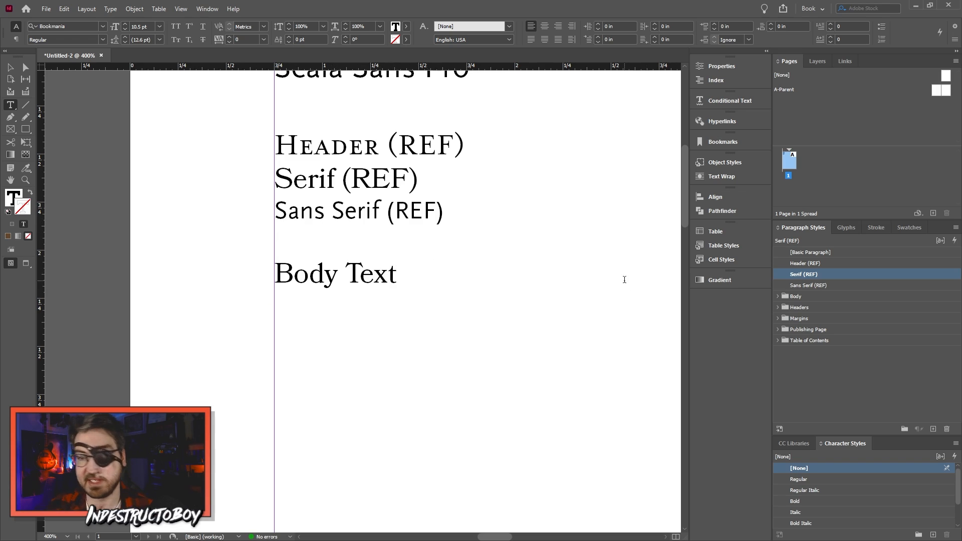
click(933, 429)
click(813, 287)
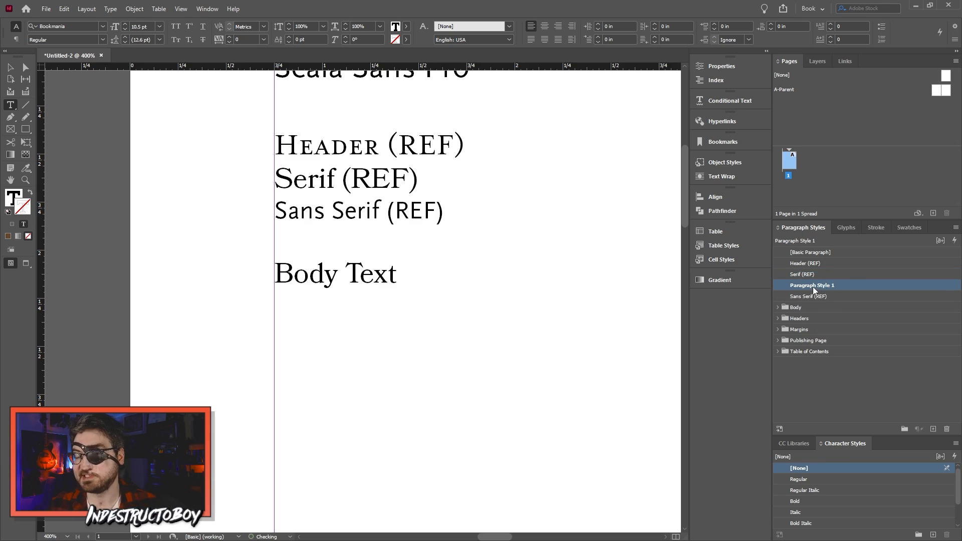
click(813, 286)
text(Bo)
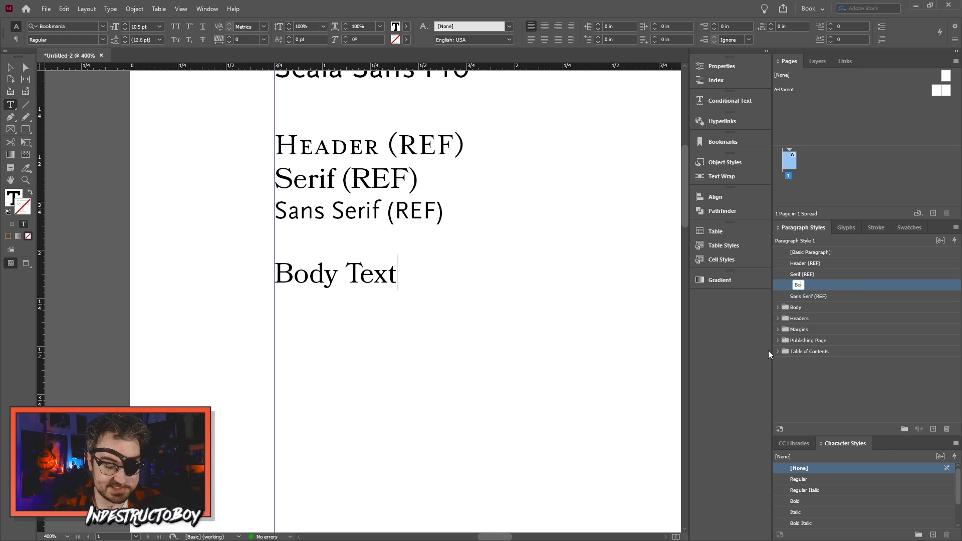
text(dy Text)
key(Return)
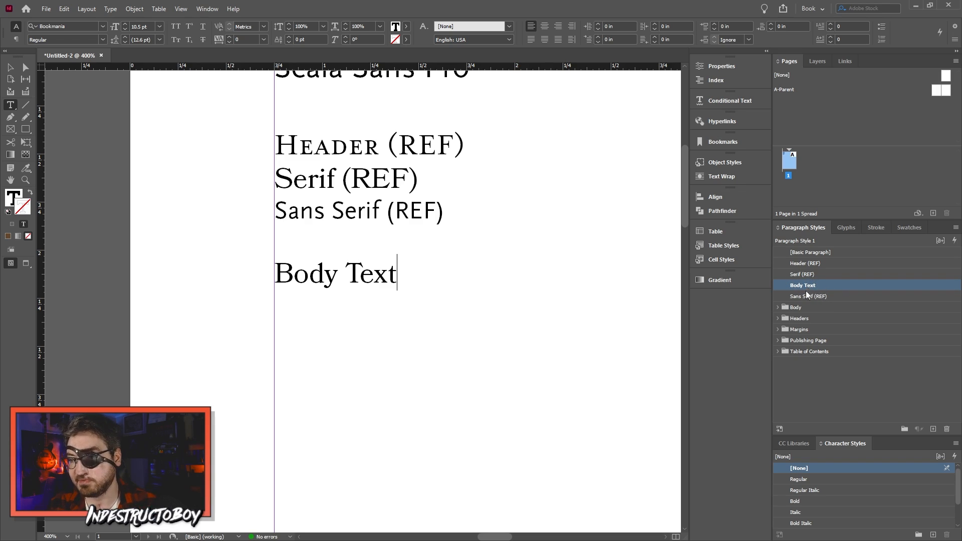
double_click(822, 287)
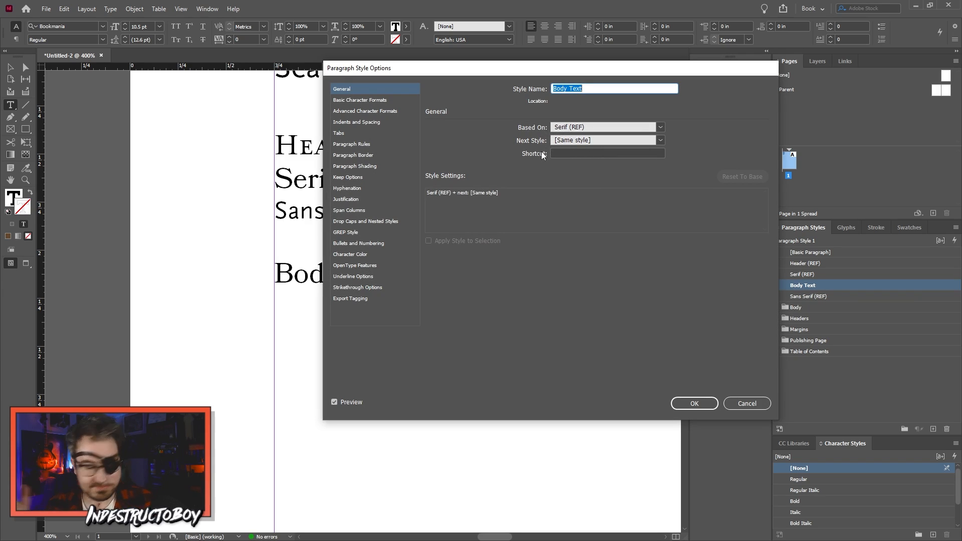
key(Return)
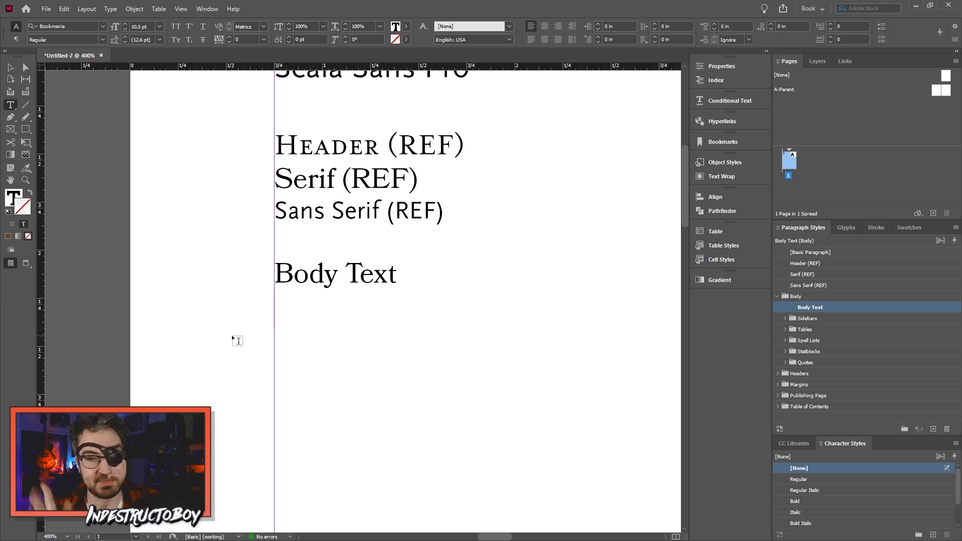
Step: Below Body Text, add "Body Text -" lines for Indent, Inline Subheader, Inline Subheader (No Space), Bulleted List and Hanging Indent
key(Return)
text(Body Text - Indent)
key(Return)
text(Body Text - Inline Subheader)
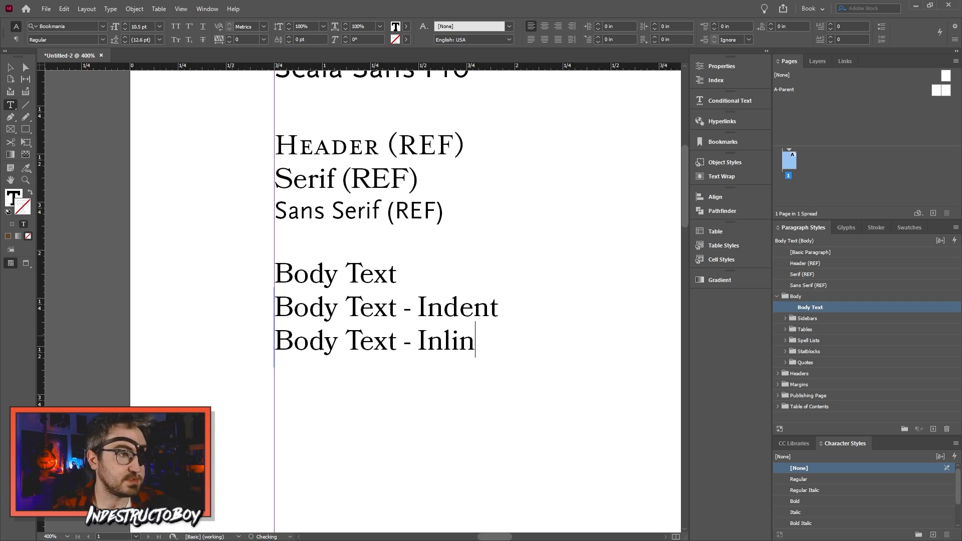
key(Return)
text(Body Text - Inline Subheader (No Space))
key(Return)
text(Body Text - Bulleted List)
key(Return)
text(Body Text - Hanging Indent)
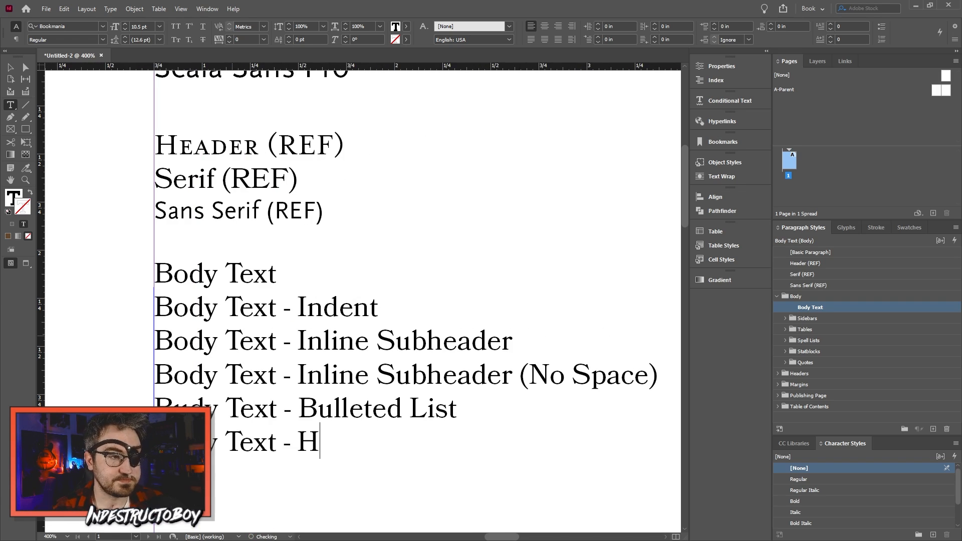
Step: Continue the list with "Body Text -" lines for Spellcasting Information, Racial Trait Modifiers, Metadata and Numbered List
key(Return)
text(Body Text - Spellcasting Information)
key(Return)
text(Text - Racial Trait Modifiers)
key(Return)
text(Body Text - Metadata)
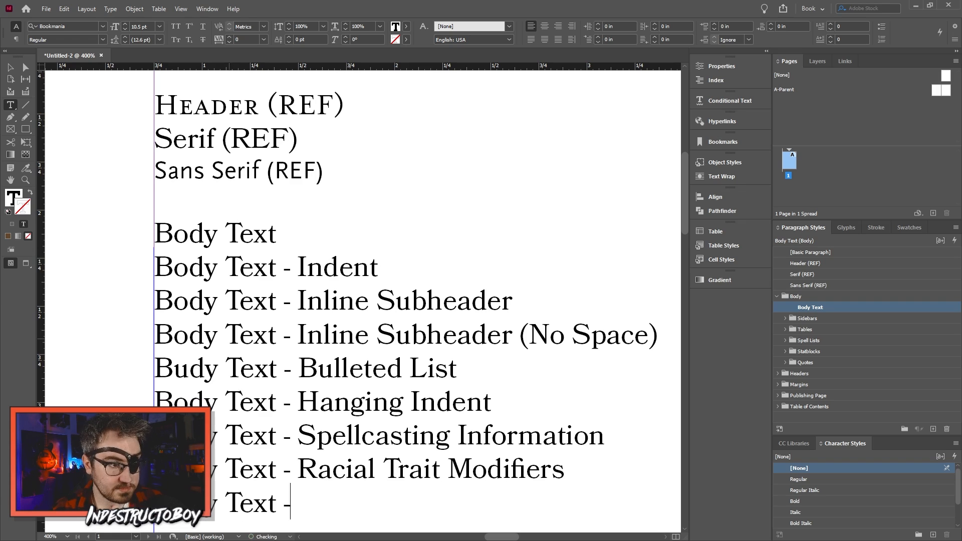
key(Return)
text(Body Text - Numbered List)
Step: Finish the list with "Body Text -" lines for Drop Cap, Quote, Quote Indent and Quote Source
key(Return)
text(Body Text - Drop Cap)
key(Return)
text(Body Text - Quote)
key(Return)
text(Body Text - Quote Indent)
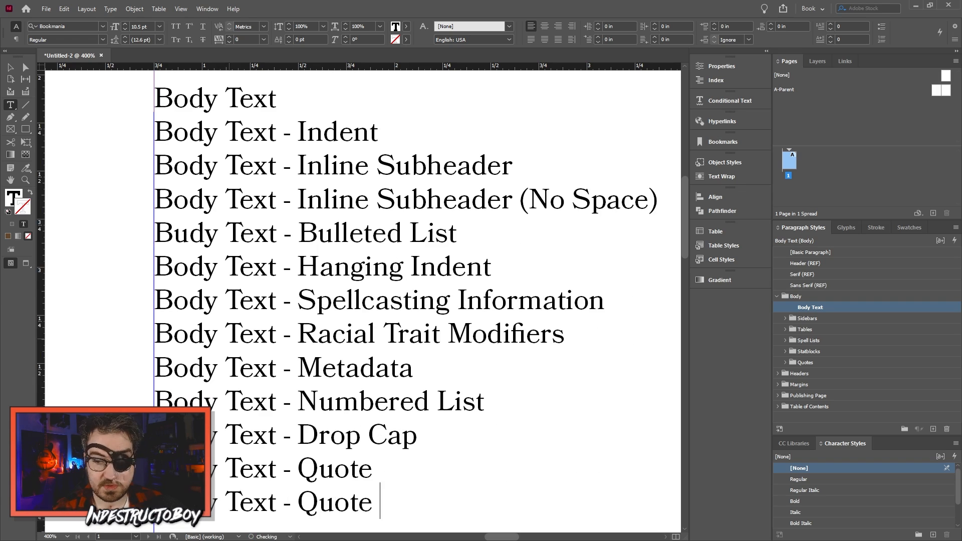
key(Return)
text(Body Text - Quote Source)
scroll(372, 380, up, 3)
scroll(373, 381, down, 3)
key(Escape)
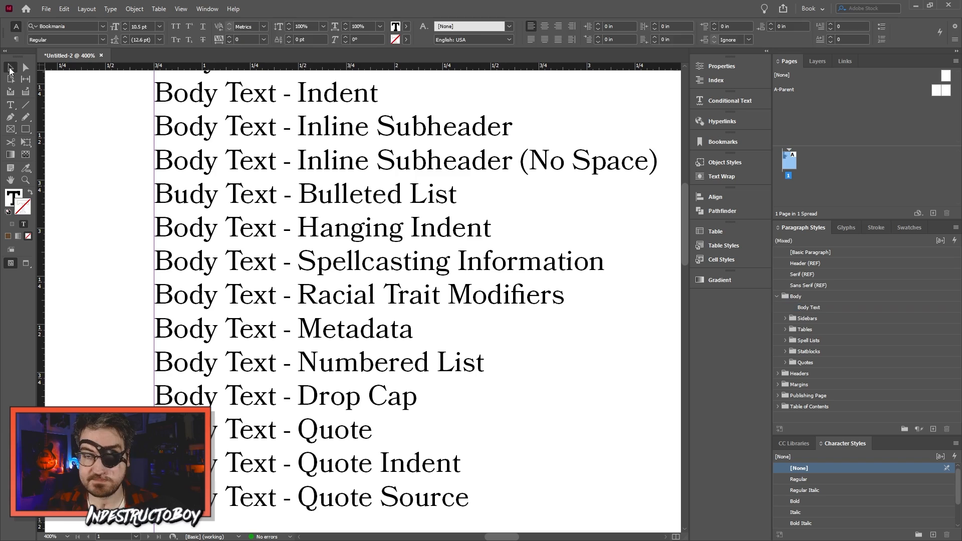
scroll(210, 305, up, 5)
key(ctrl+minus)
key(ctrl+minus)
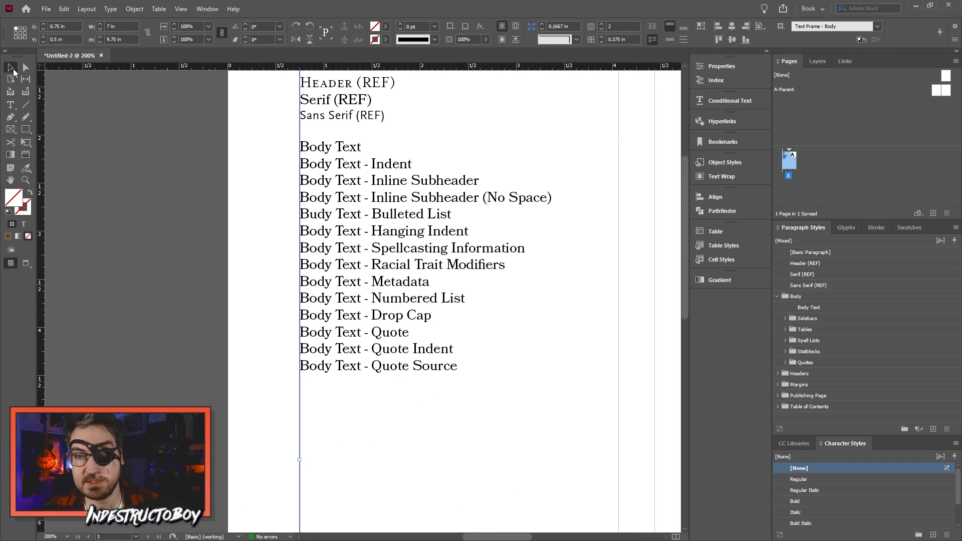
Step: Give the "Body Text - Indent" line a first-line indent of 0.125 in
click(279, 212)
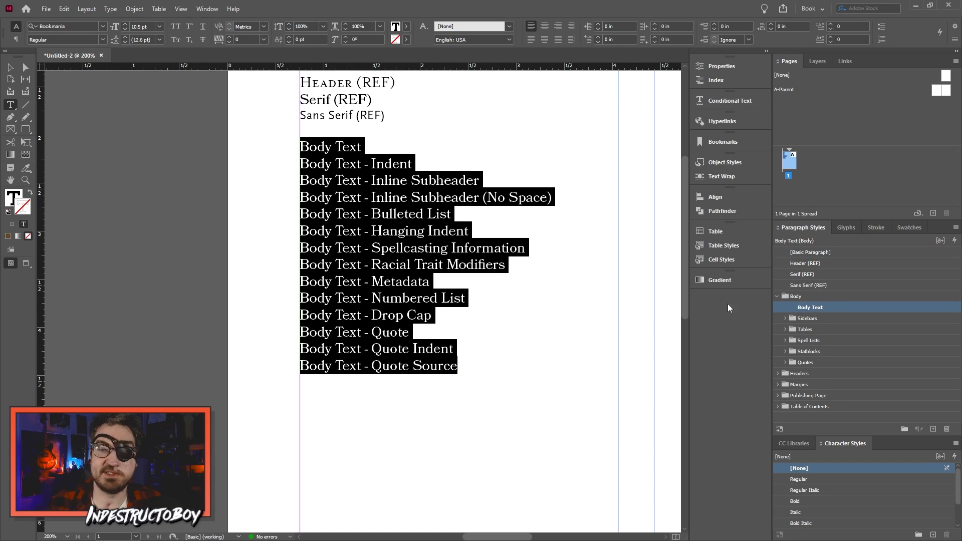
click(385, 164)
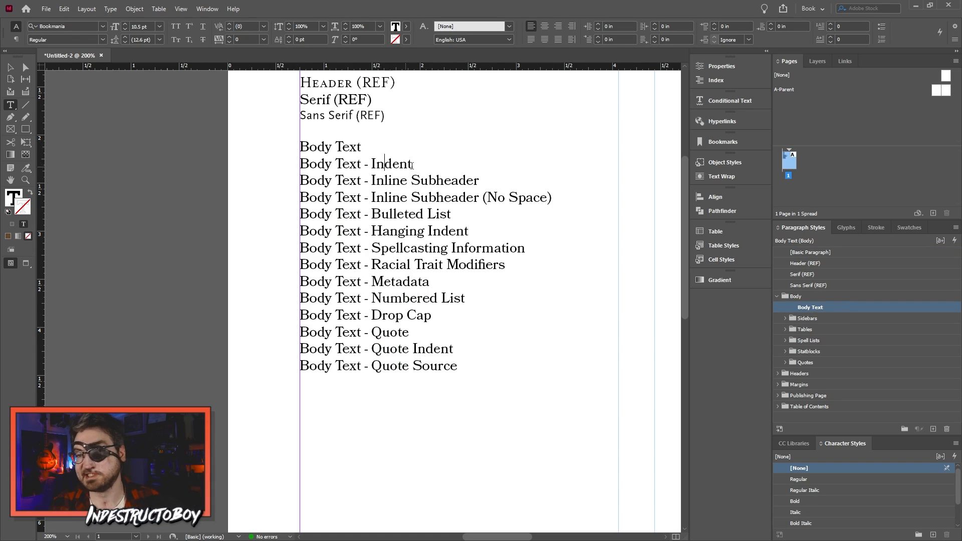
click(599, 37)
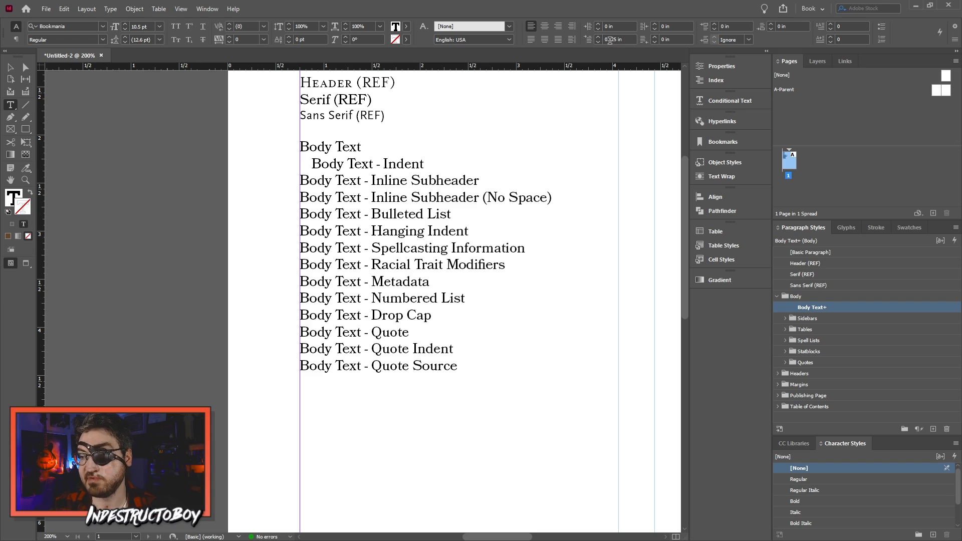
Step: Create a paragraph style named "Body Text - Indent" from the indented line, based on Body Text, and check its inherited GREP styles
click(933, 429)
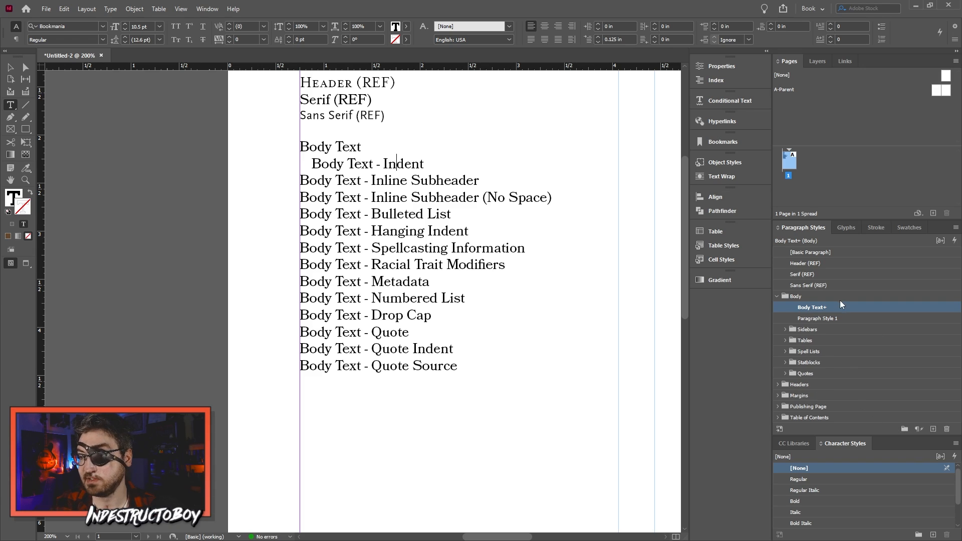
double_click(822, 319)
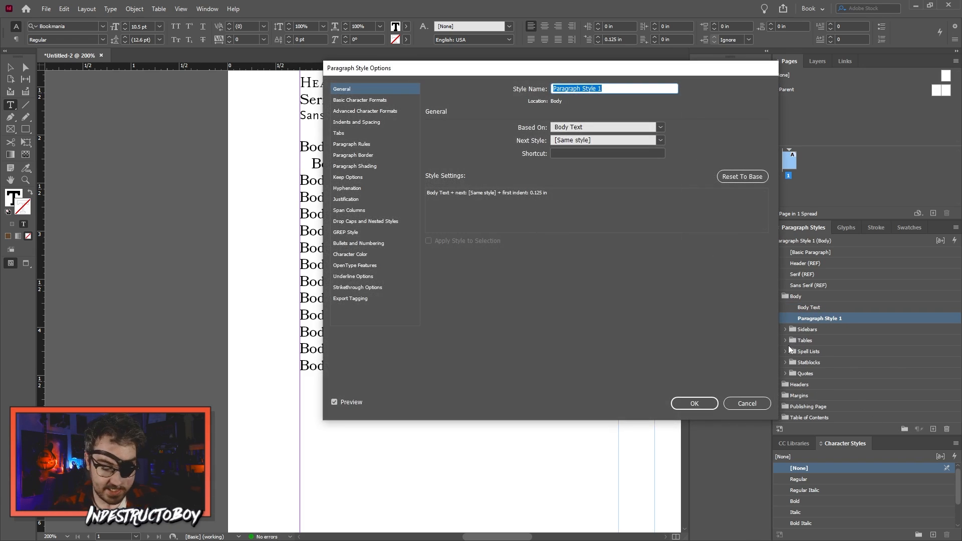
text(Body Text )
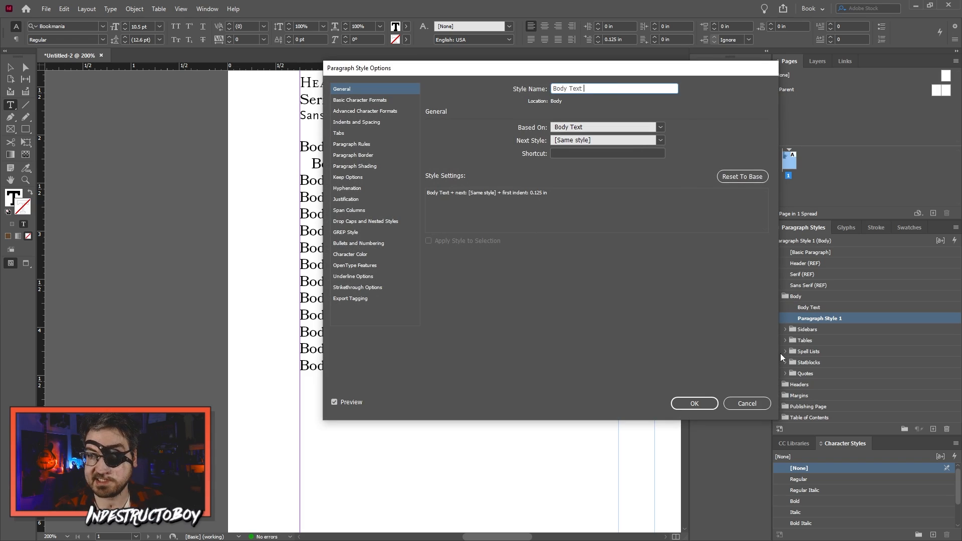
text(- Indent)
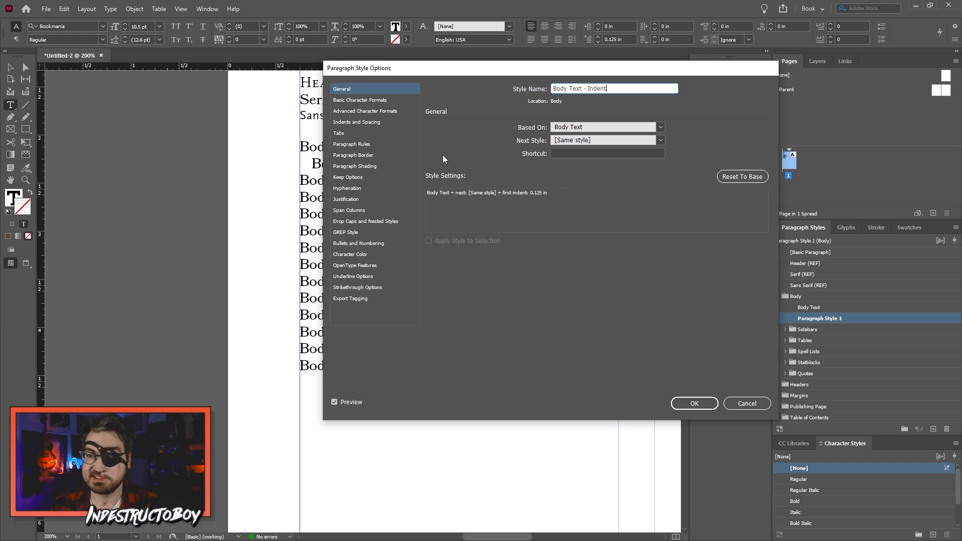
click(354, 232)
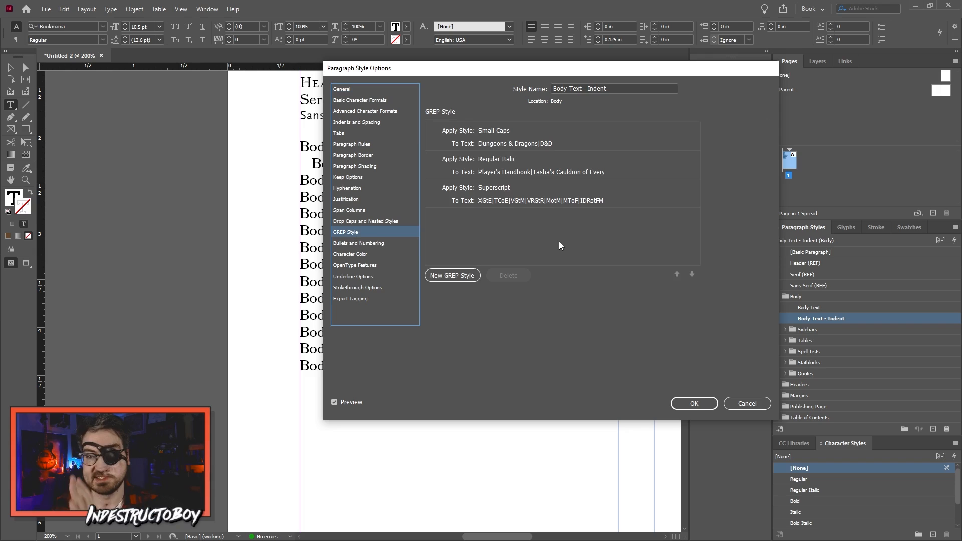
click(697, 402)
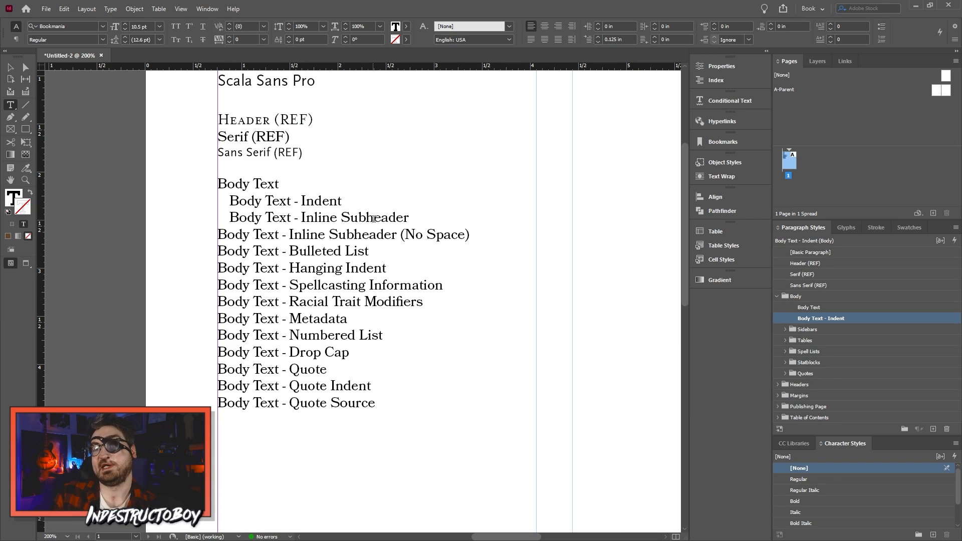
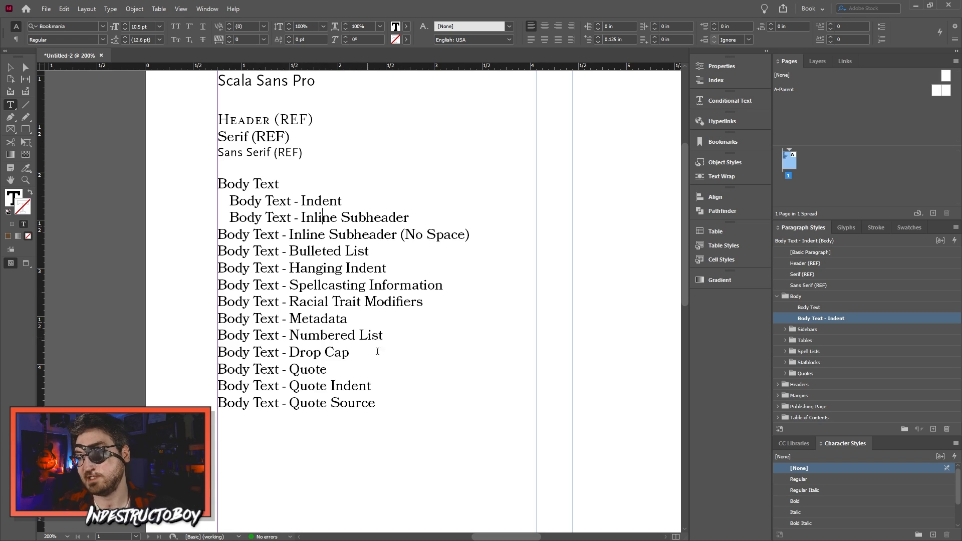
Step: Create a paragraph style named "Body Text - Inline Subheader" based on Body Text - Indent for the Inline Subheader line
click(930, 432)
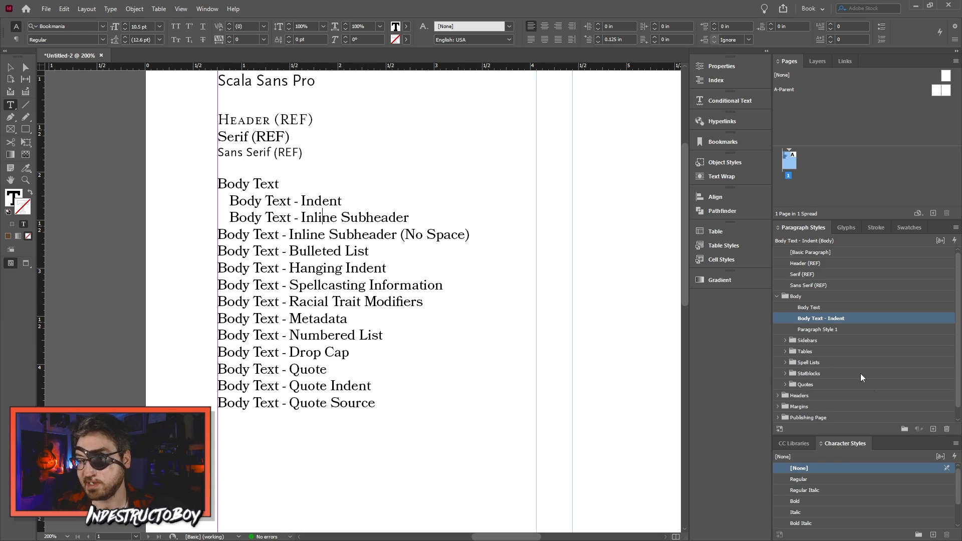
click(834, 330)
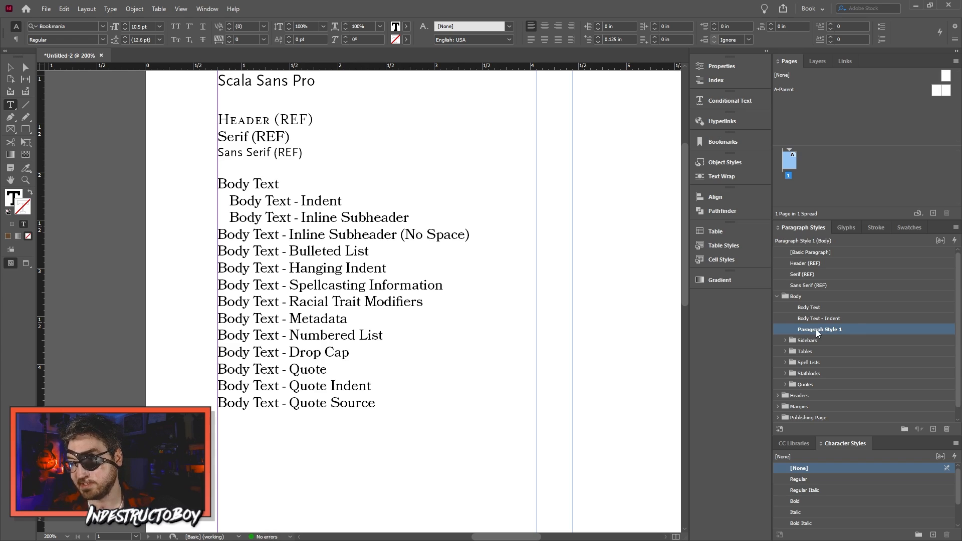
click(816, 331)
triple_click(816, 330)
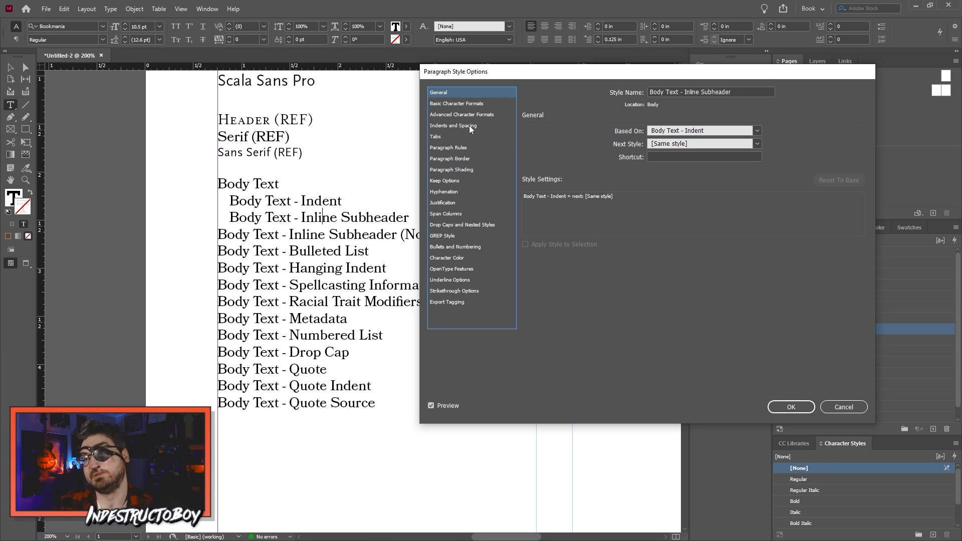
Step: Set the Inline Subheader style's space before and after to 0.0625 in and the space between same-style paragraphs to 0 in
click(469, 126)
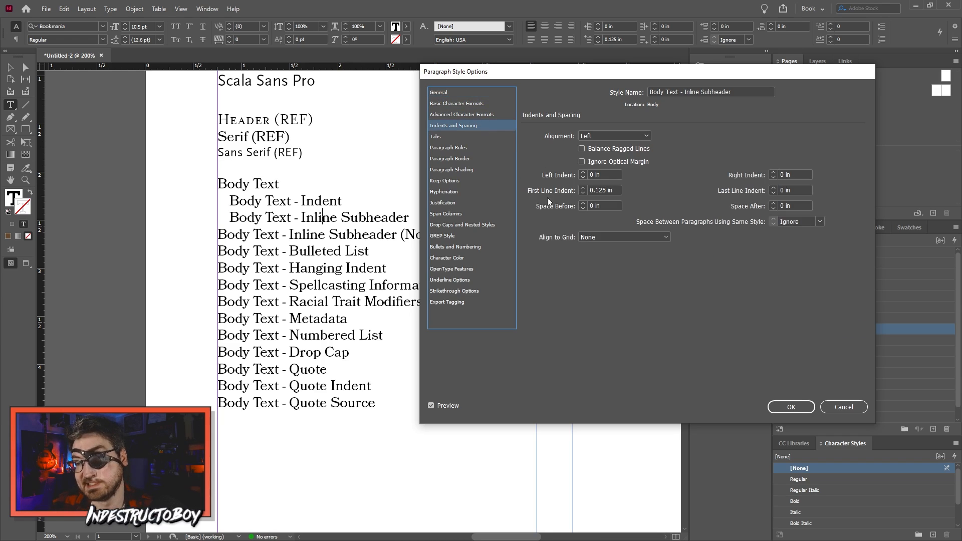
click(583, 203)
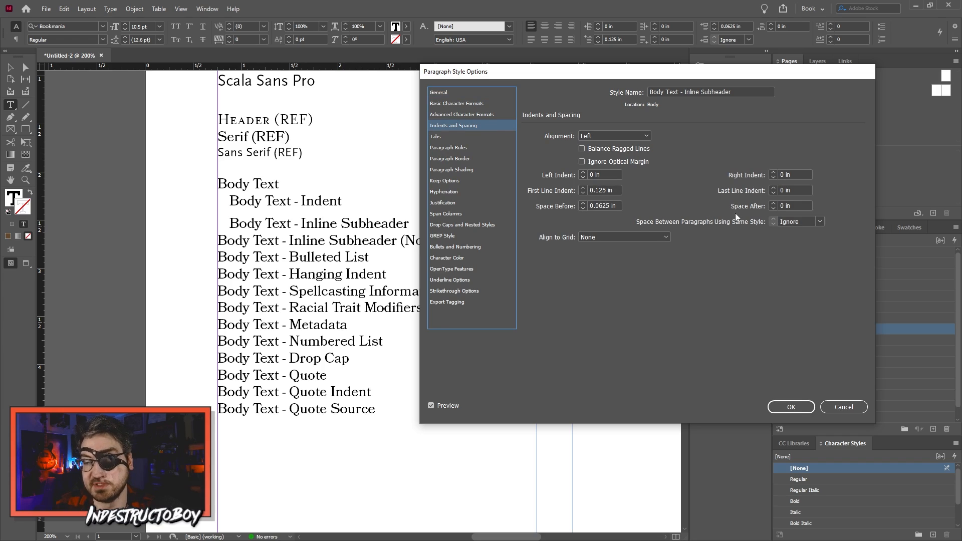
click(775, 202)
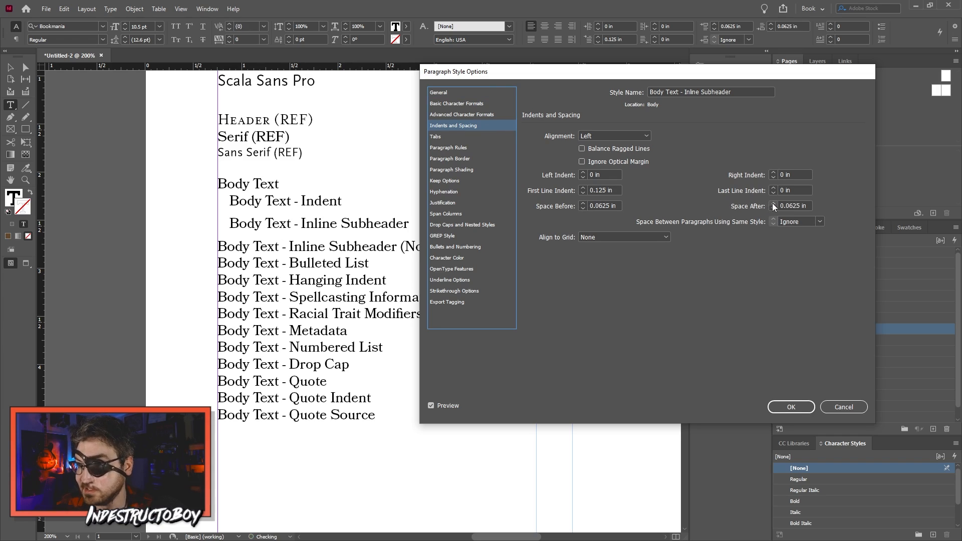
click(821, 222)
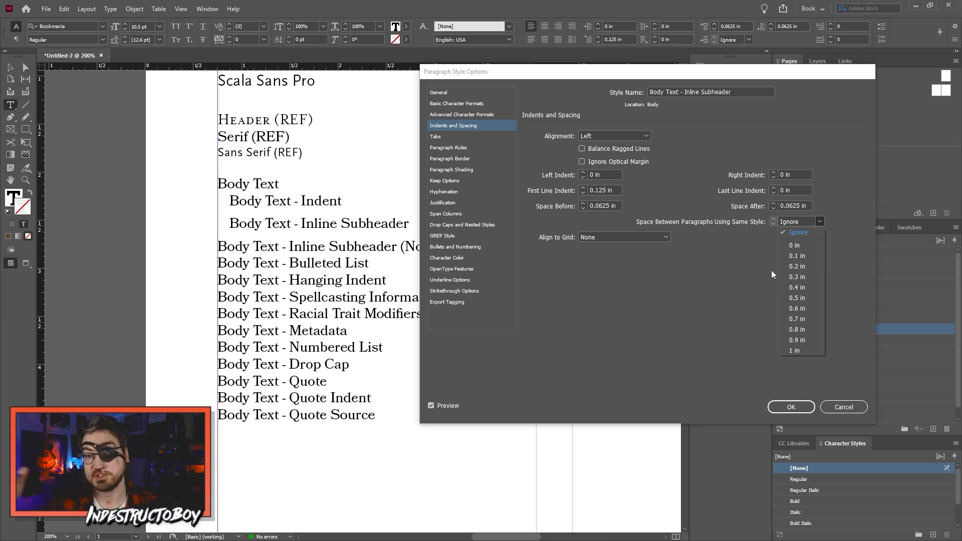
click(820, 222)
click(820, 222)
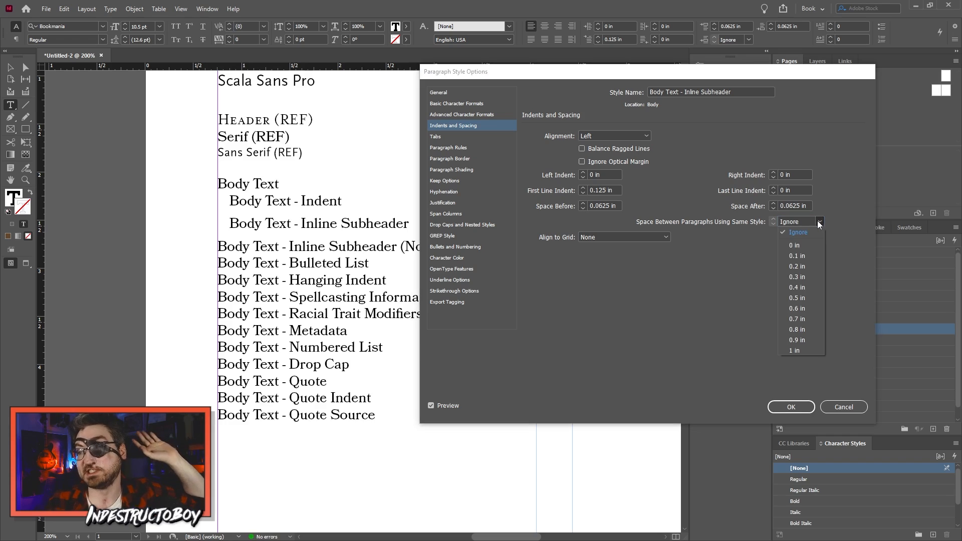
click(810, 247)
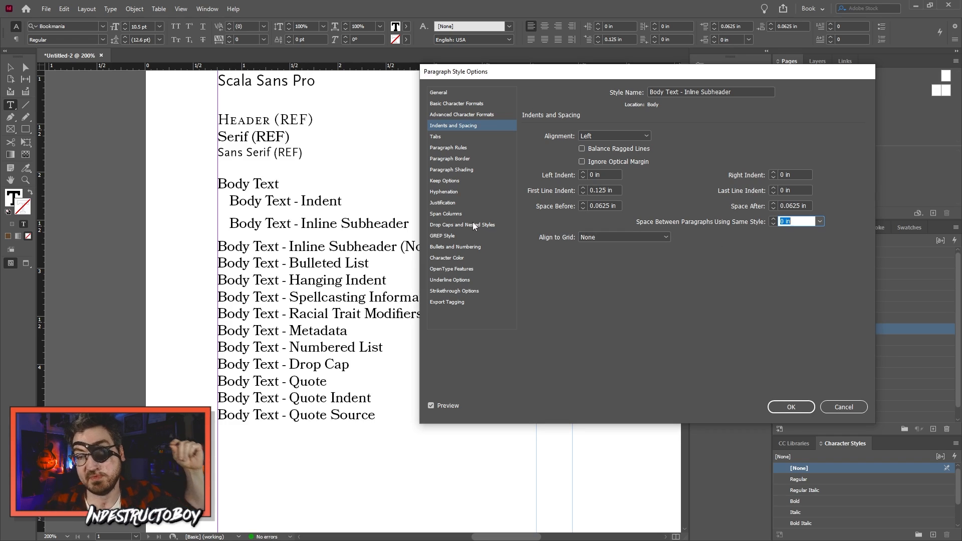
Step: Add a nested style to Body Text - Inline Subheader applying Bold Italic through 1 ".|:" and save the style
click(472, 225)
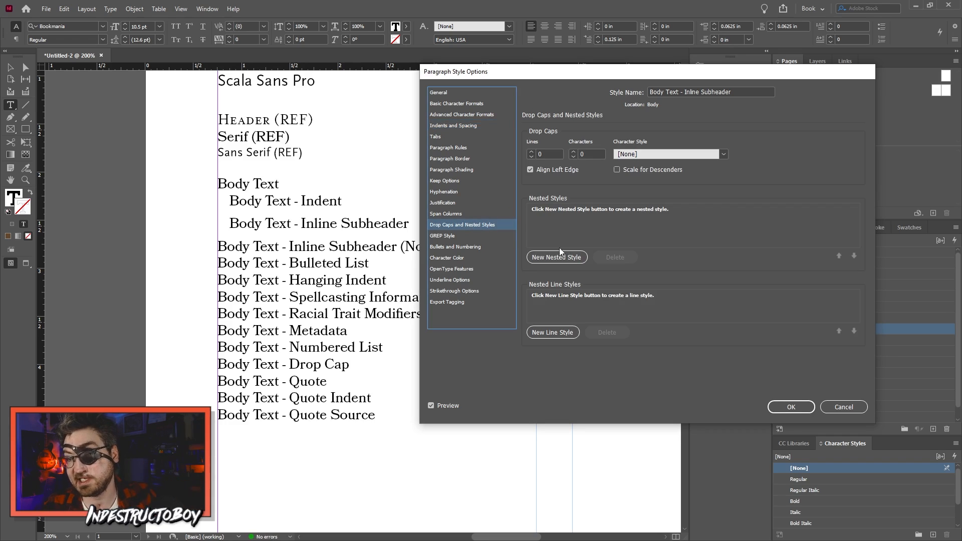
click(554, 259)
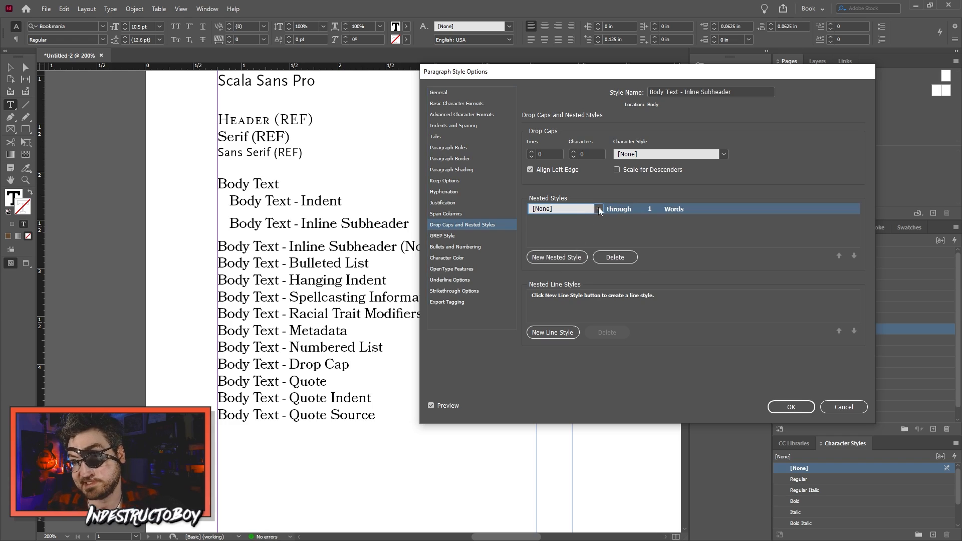
click(596, 209)
click(575, 281)
click(635, 224)
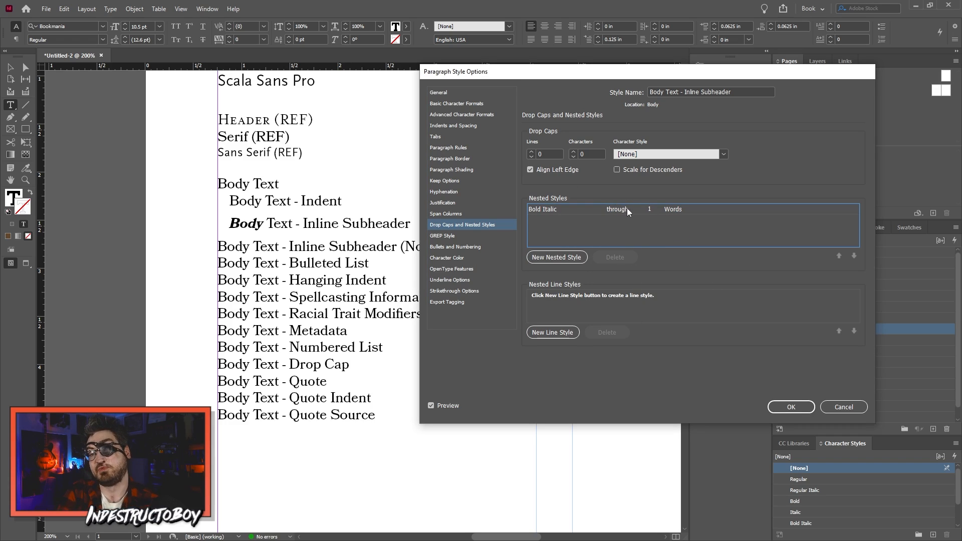
click(676, 209)
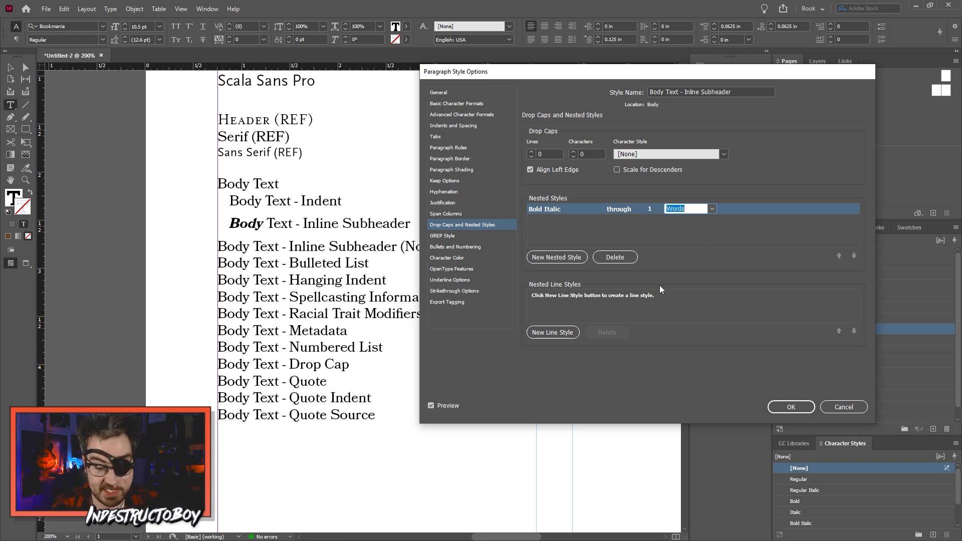
text(.:)
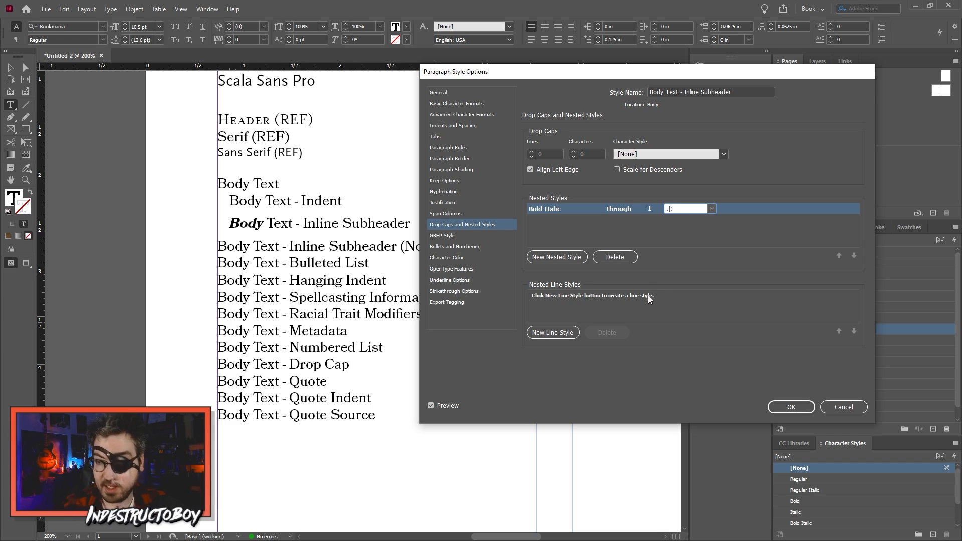
click(669, 231)
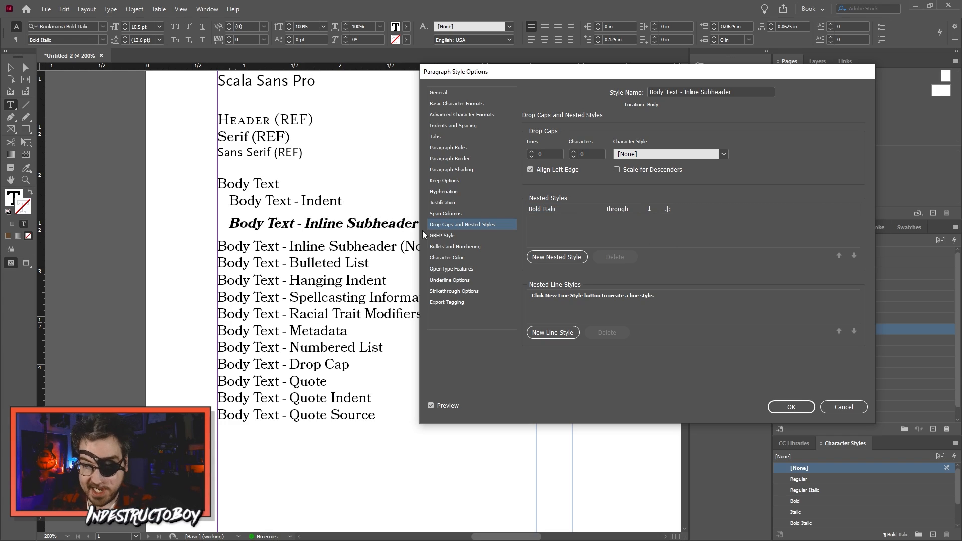
click(785, 406)
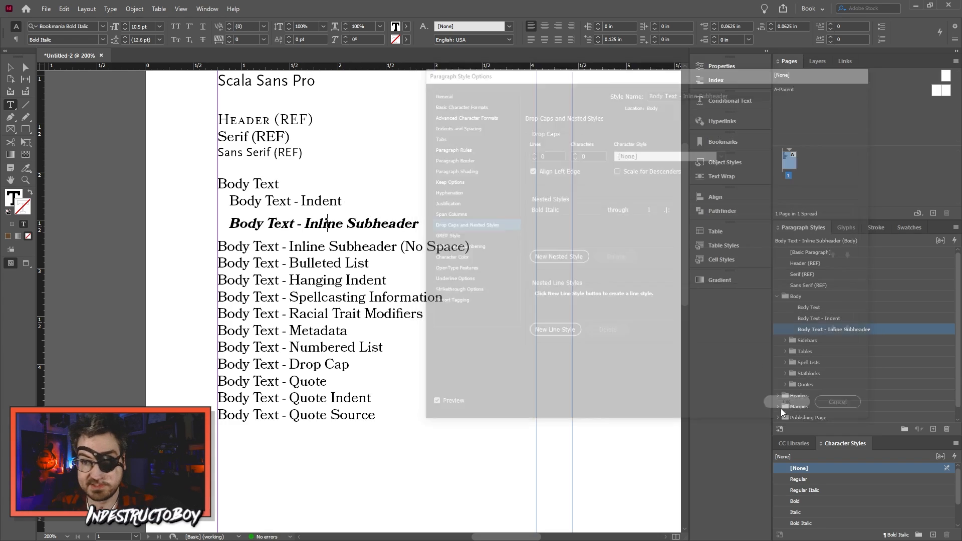
Step: End the "Body Text - Inline Subheader" line with a period and add filler text behind it to test the nested style
click(425, 227)
text(. )
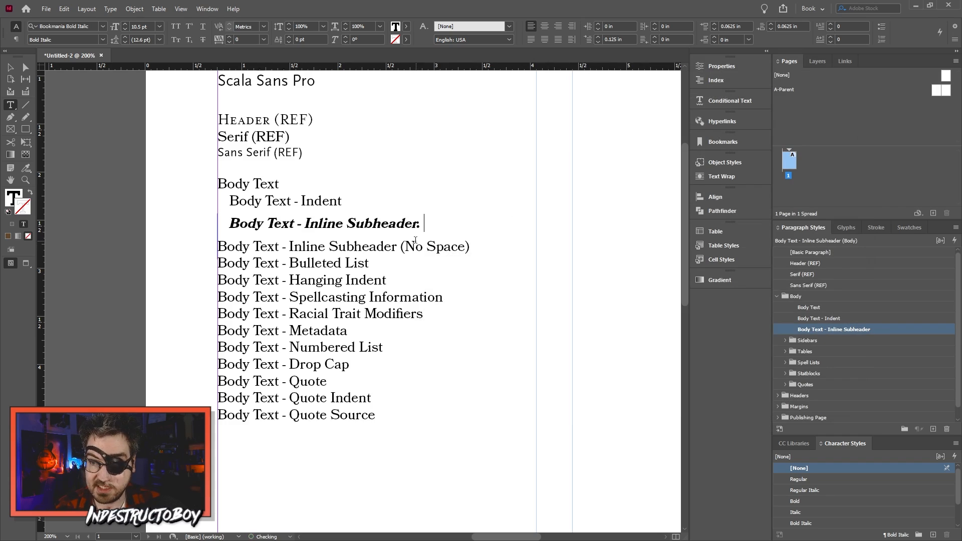
text(Awdaoopdjwaptr)
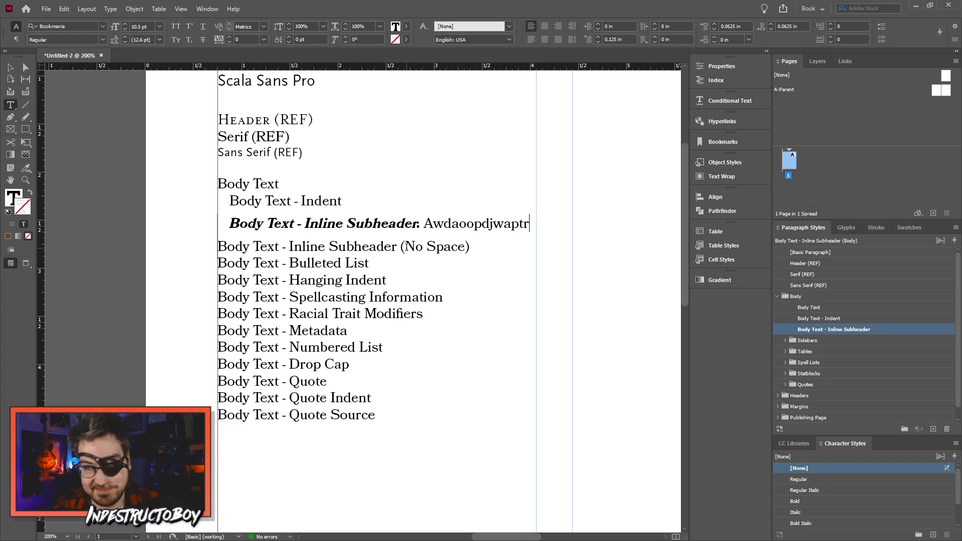
Step: Add a second paragraph in the same style reading "Body Inline Subheader." followed by filler text
key(Return)
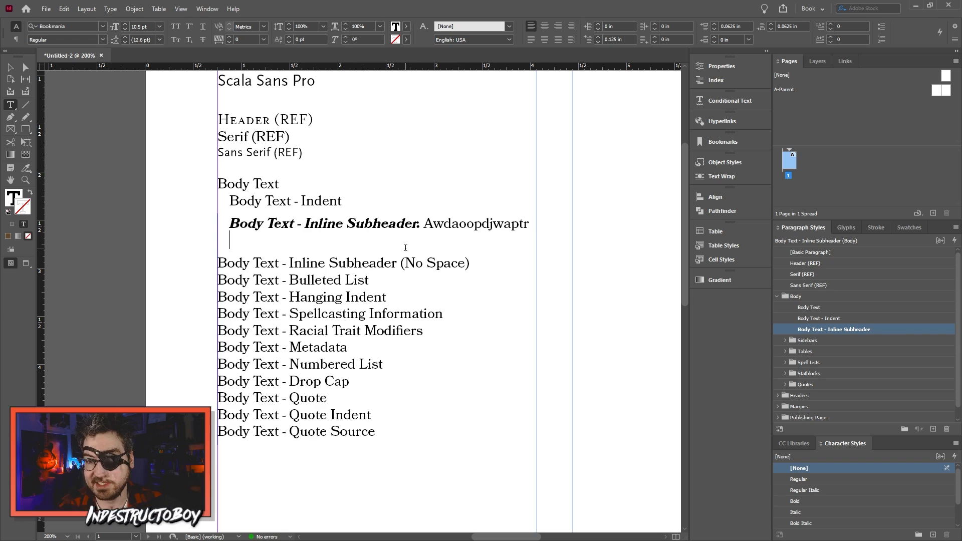
text(Body)
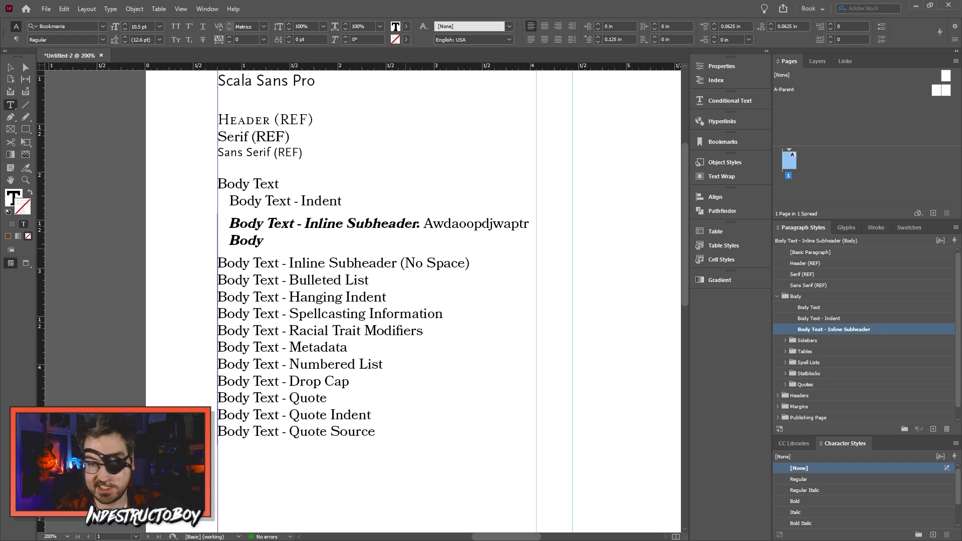
text( Inline Subh)
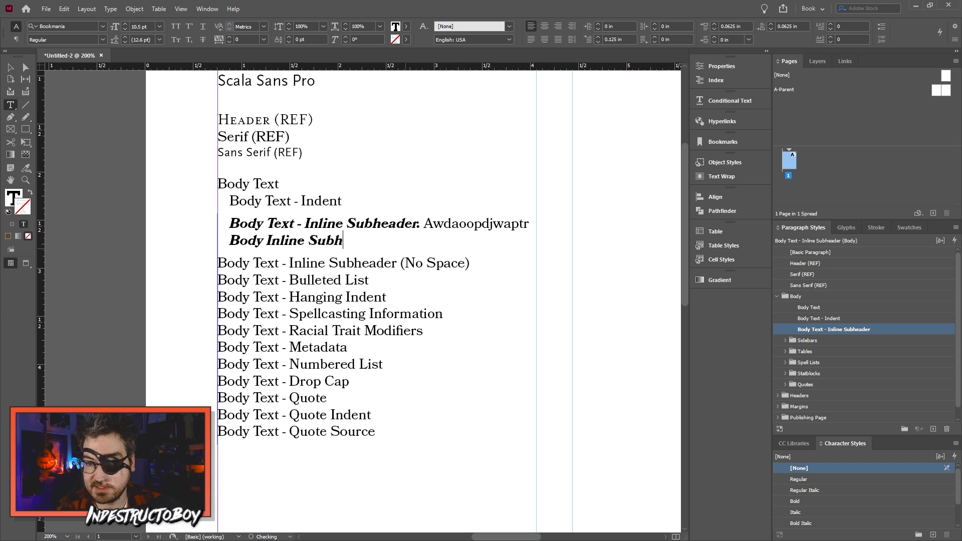
text(eader. akljdkljwa)
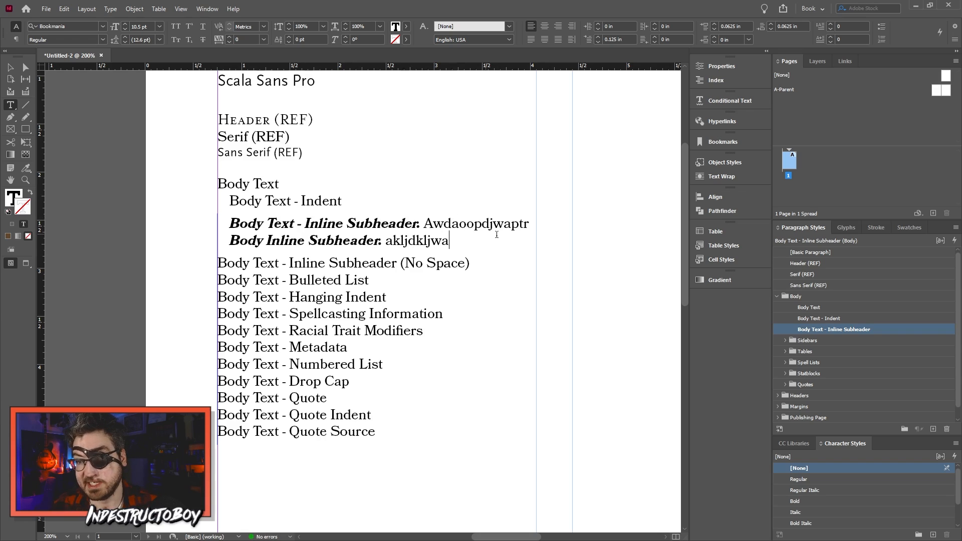
Step: Insert a Body Text - Indent paragraph "Space Between Paragraphs" between the two subheaders, and switch it to Body Text - Inline Subheader to compare the spacing
key(Up)
key(End)
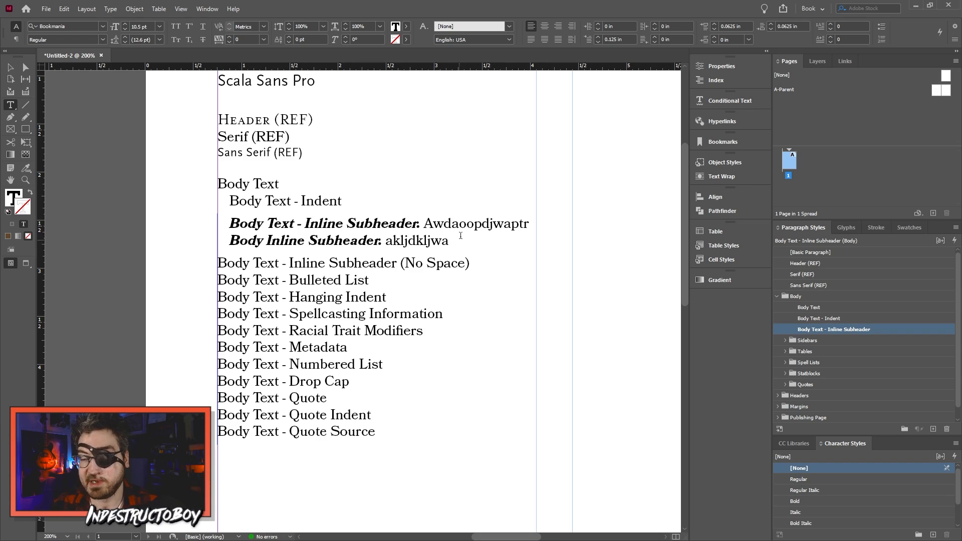
key(Return)
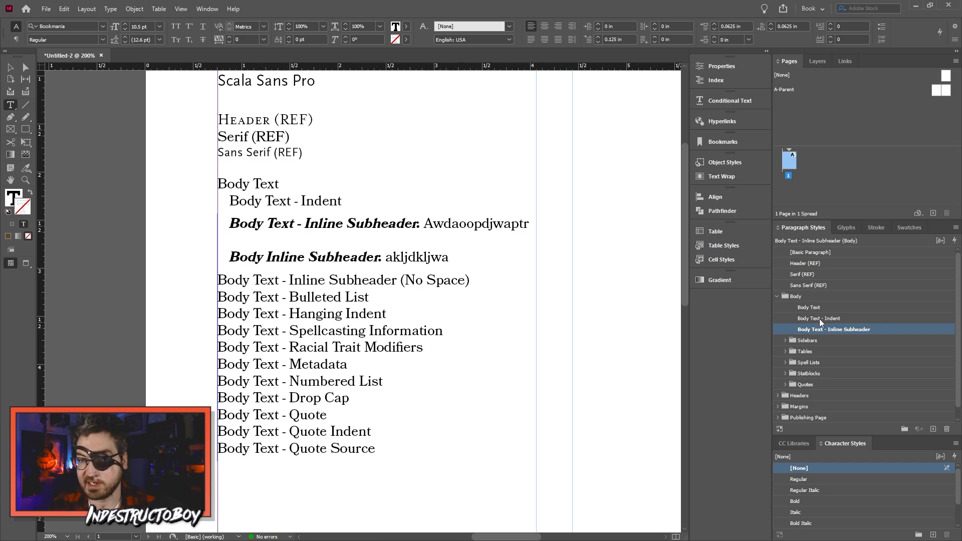
click(820, 318)
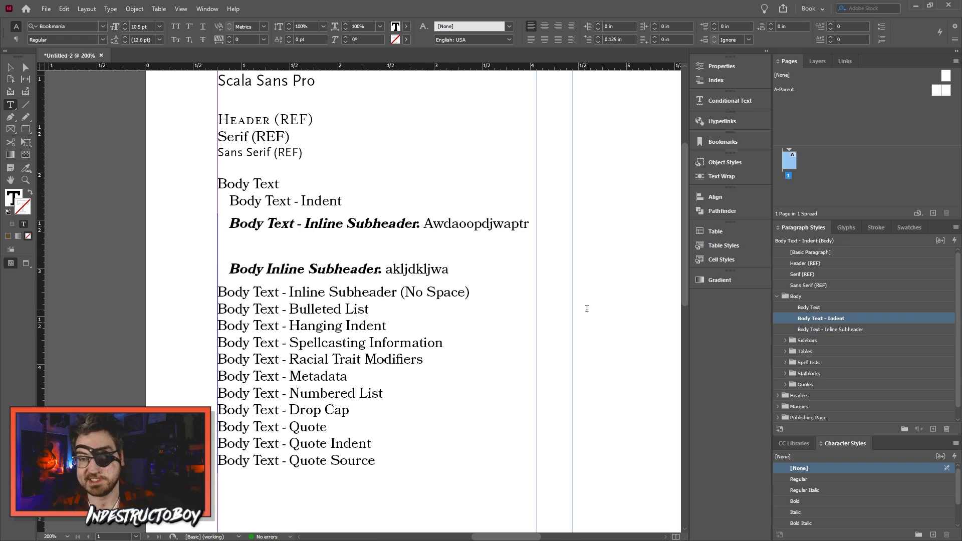
text(Spac)
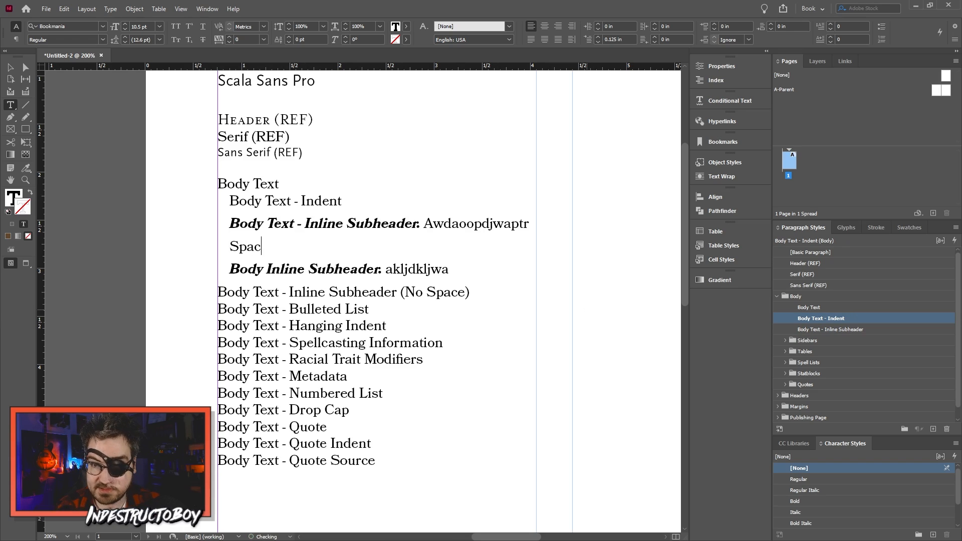
text(e Between Pa)
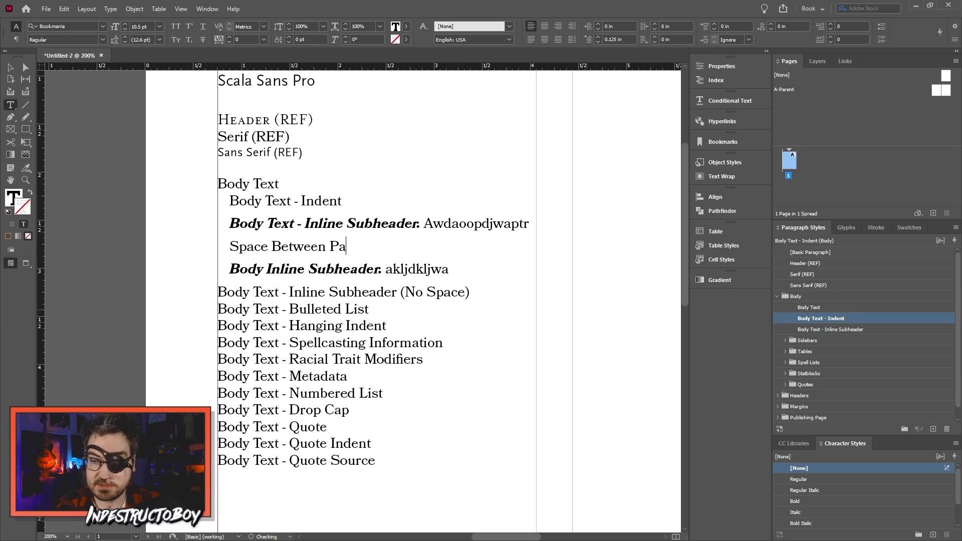
text(ragraphs)
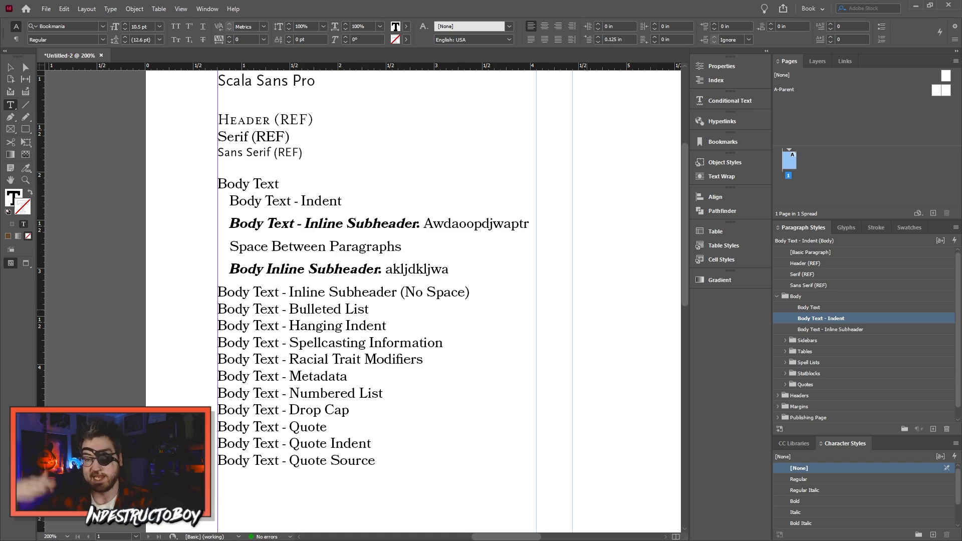
click(824, 331)
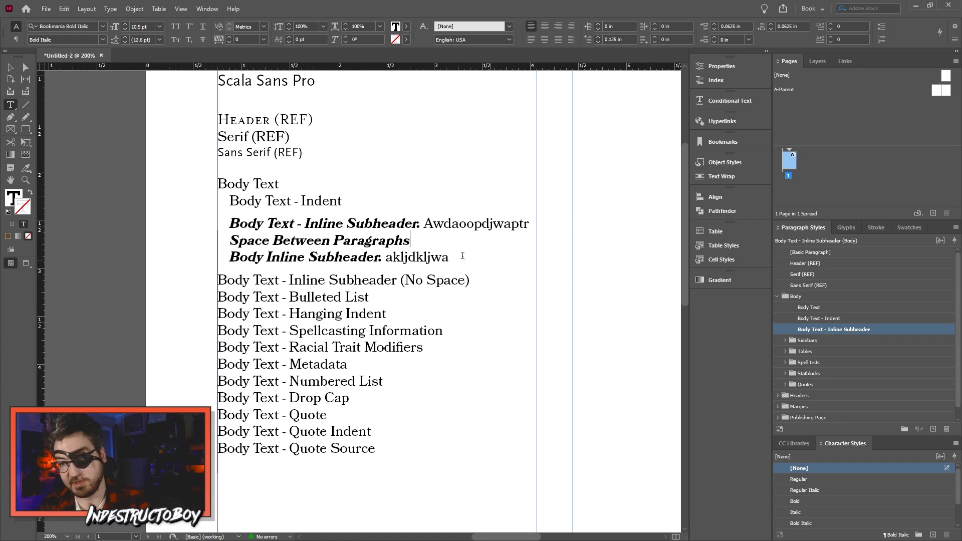
drag(424, 240, 251, 241)
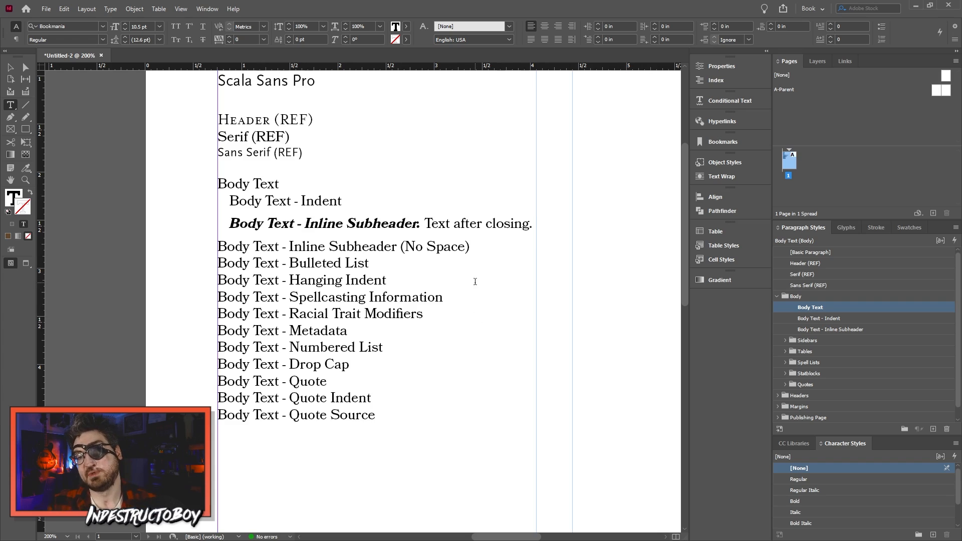
Step: Add ". Text after closing." to the "(No Space)" line and apply a new paragraph style based on Body Text - Inline Subheader
click(822, 329)
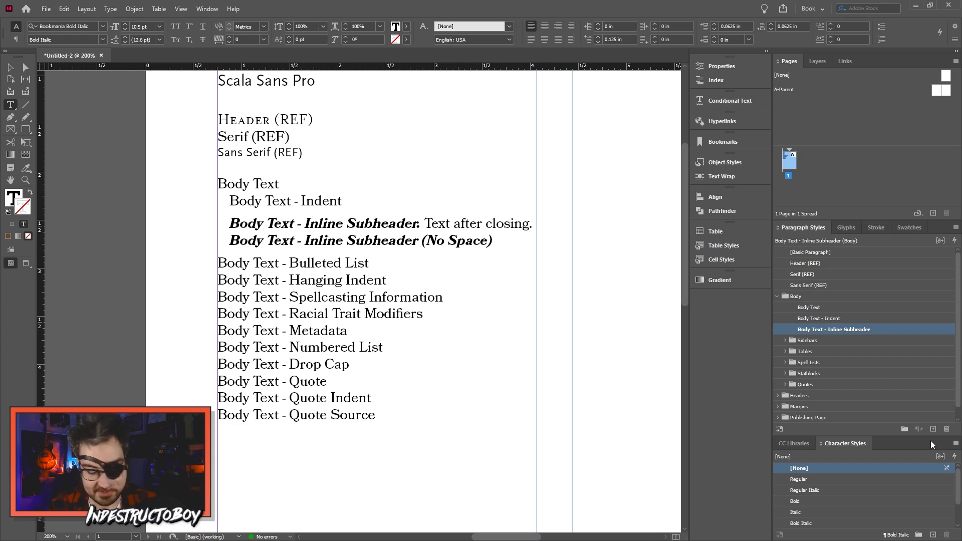
click(933, 429)
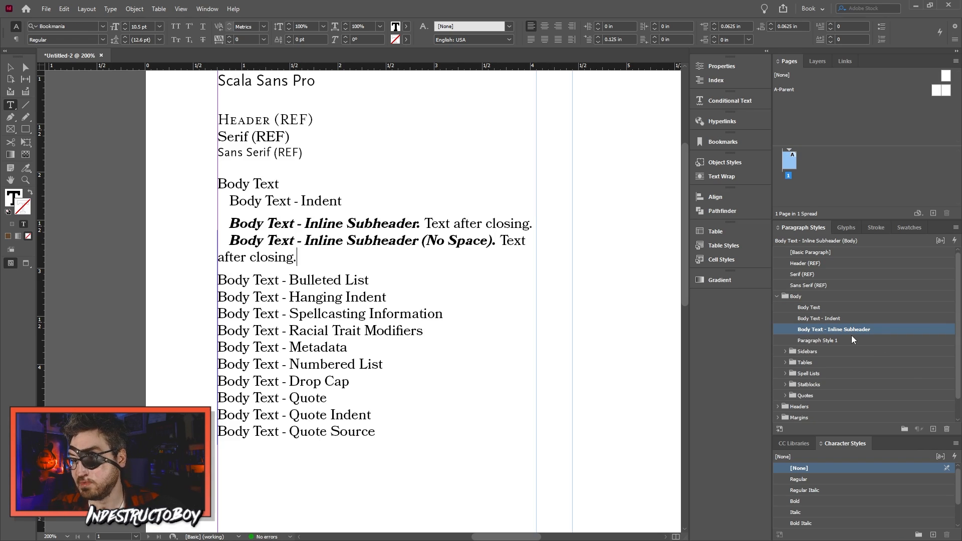
click(829, 342)
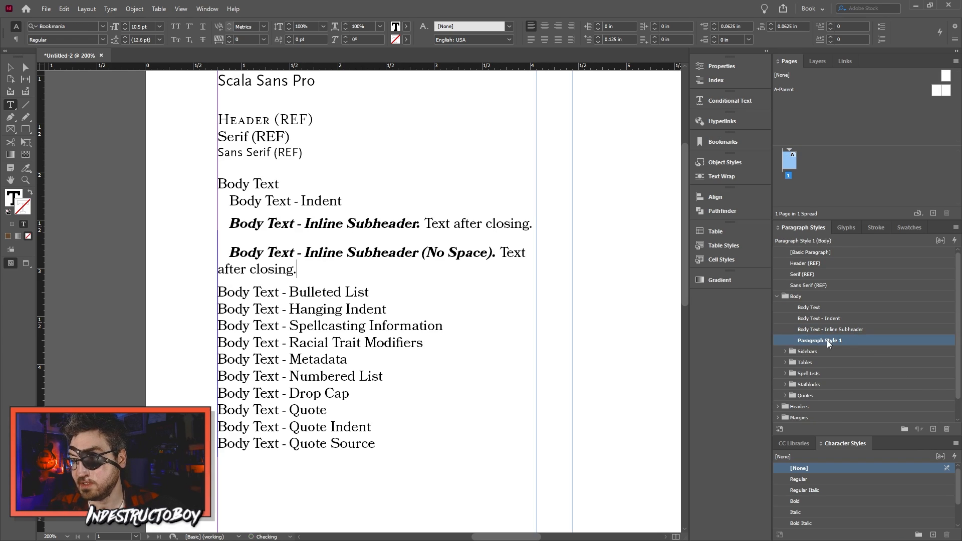
right_click(829, 342)
click(855, 351)
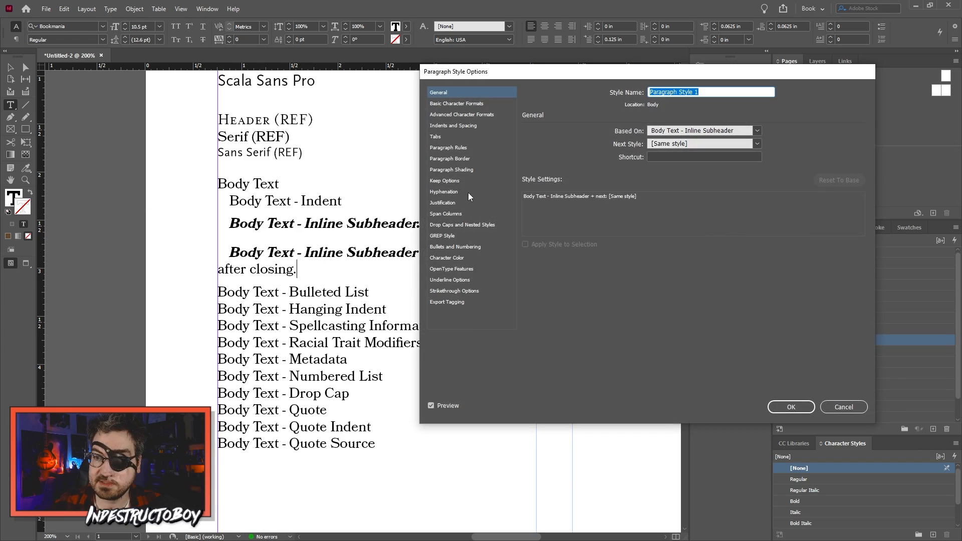
Step: Set the new style's Space Before and Space After to 0 in and save it as "Body Text - Inline Subheader (No Space)"
click(465, 126)
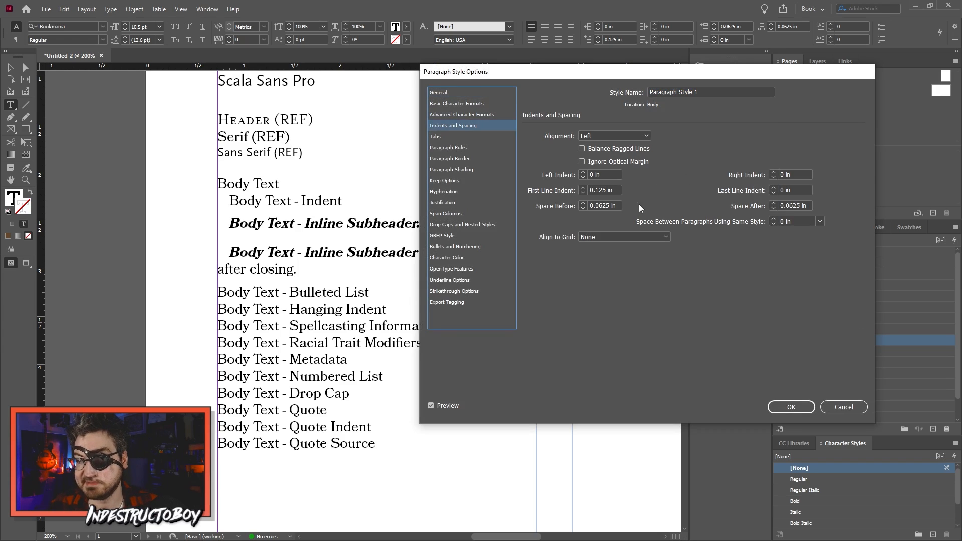
click(582, 206)
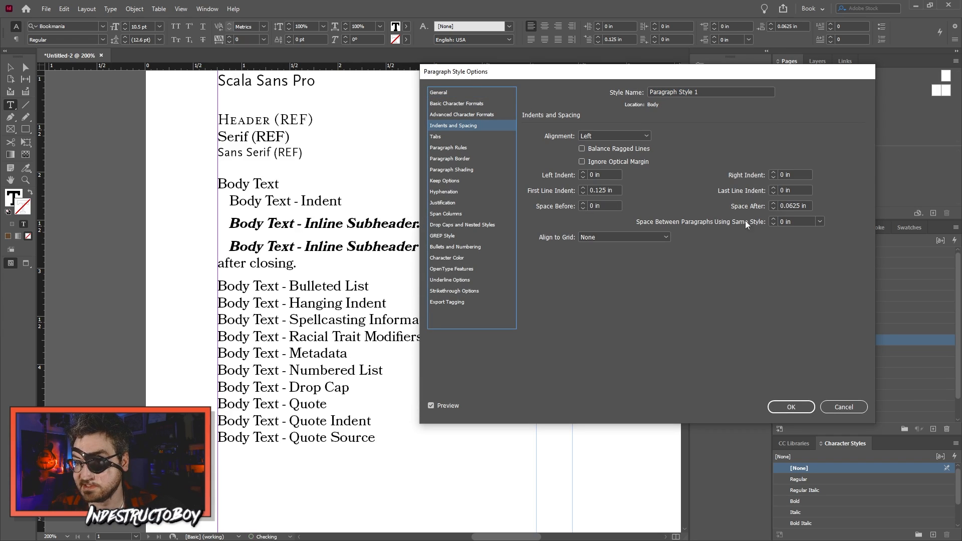
click(773, 209)
click(789, 406)
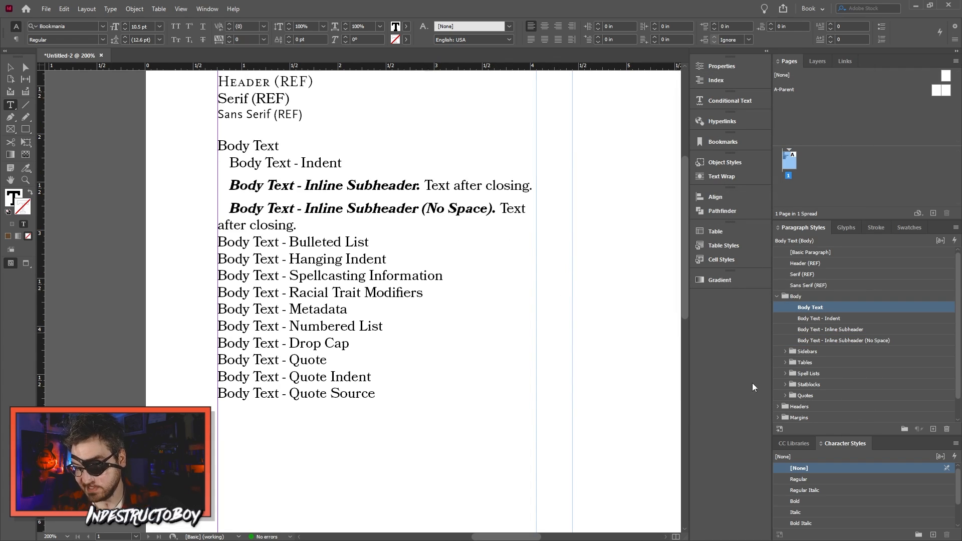
Step: Create a "Body Text - Bulleted List" style based on Body Text for the bulleted list line, with Space Before 0.0625 in
click(933, 430)
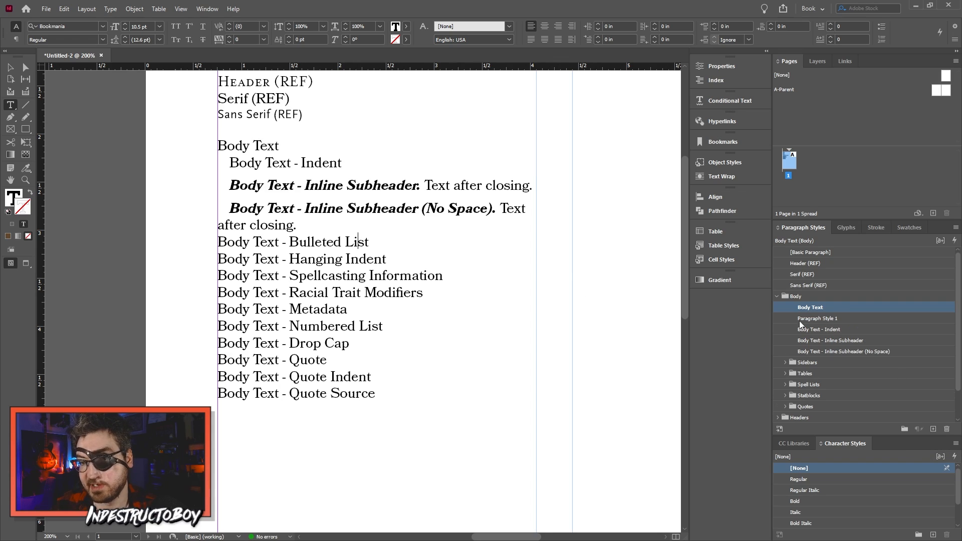
double_click(840, 318)
text(Body Text - Bulleted List)
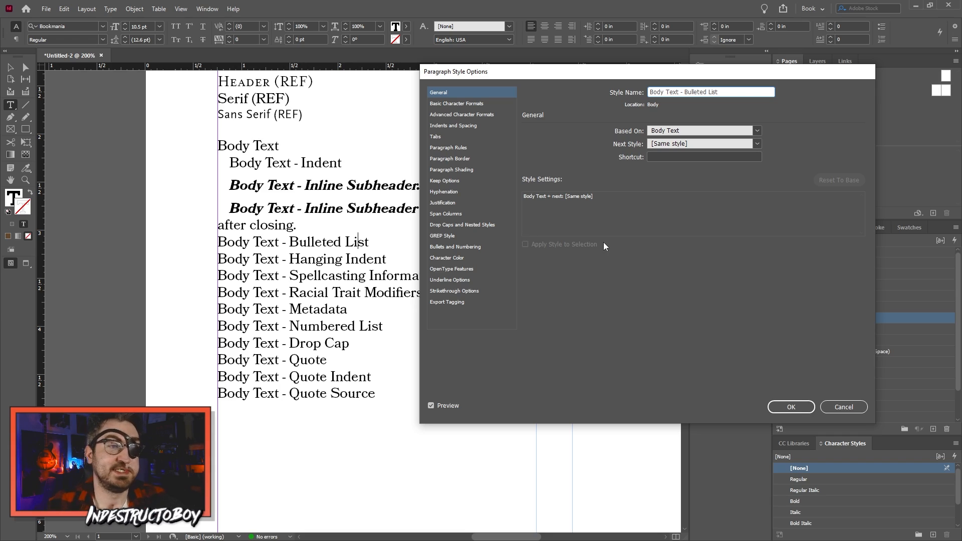
click(466, 126)
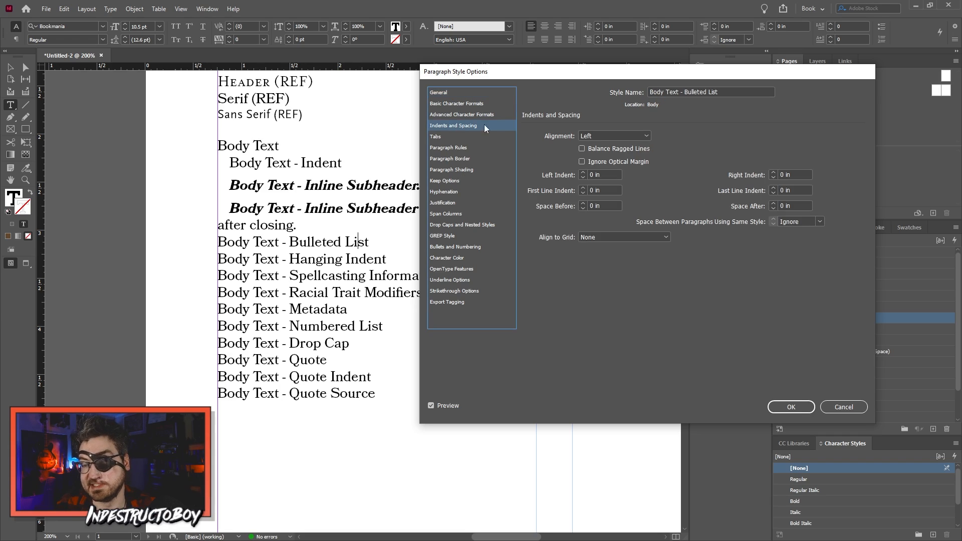
click(583, 203)
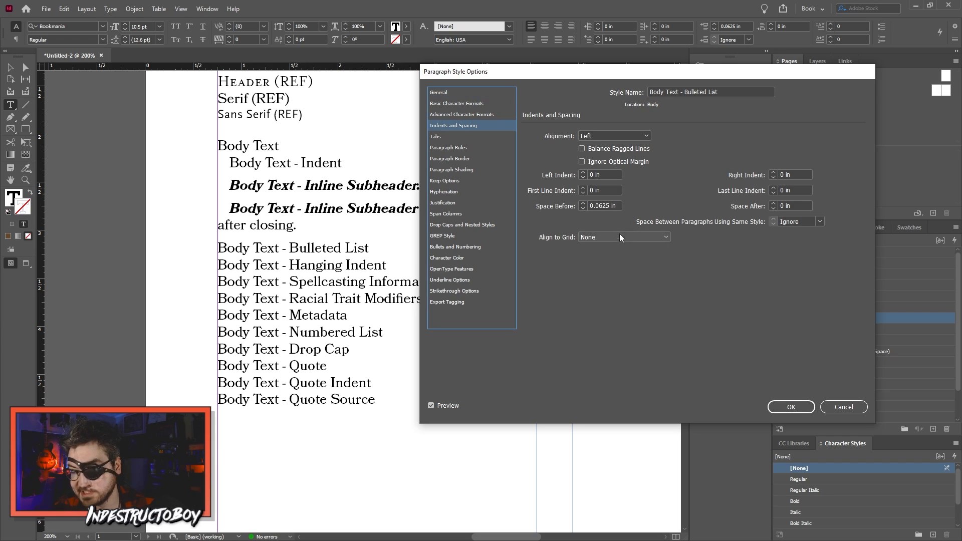
Step: Set the Bulleted List style's list type to Bullets with Center bullet alignment
click(456, 247)
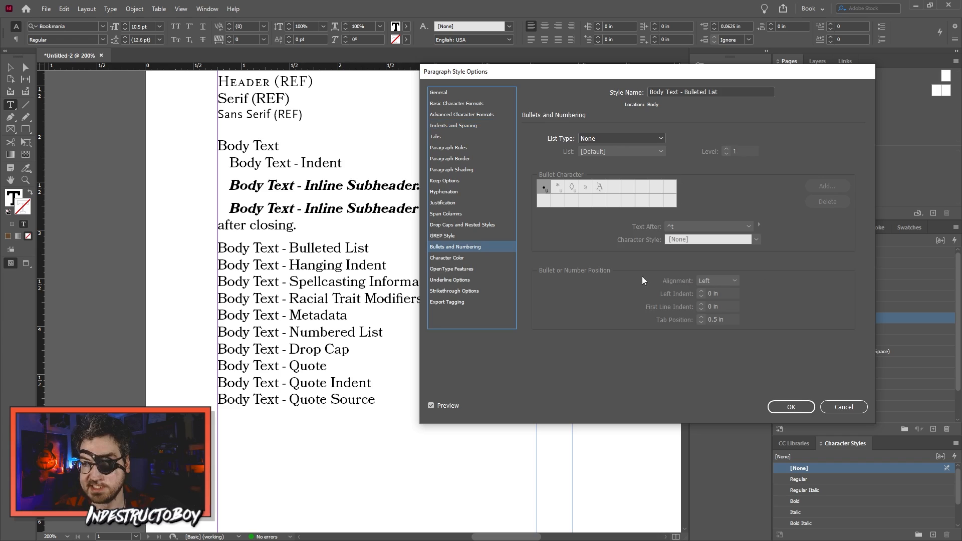
click(637, 139)
click(639, 160)
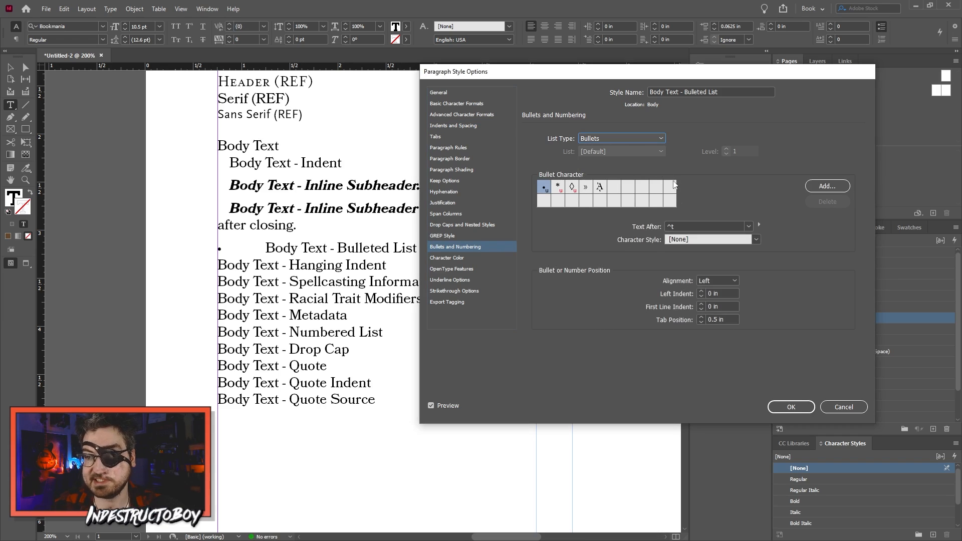
click(718, 281)
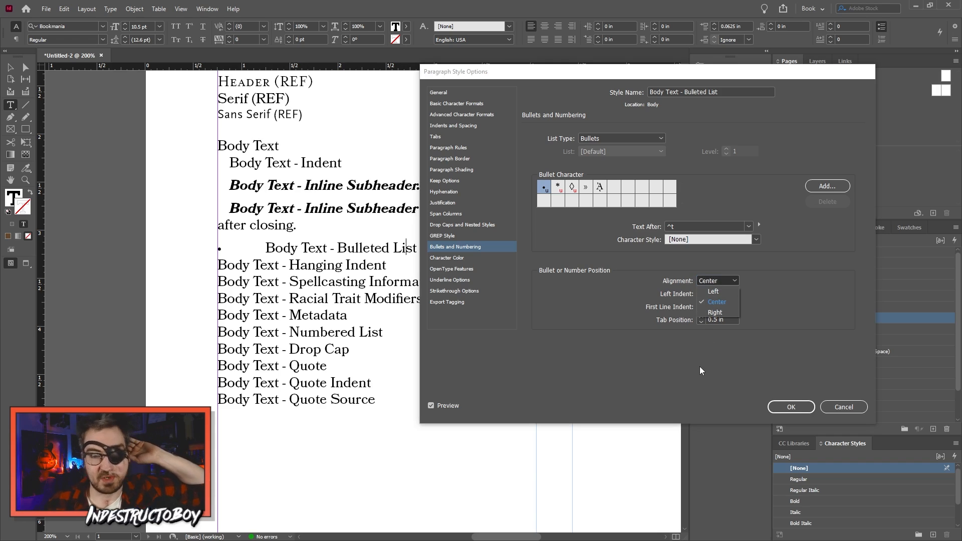
click(718, 301)
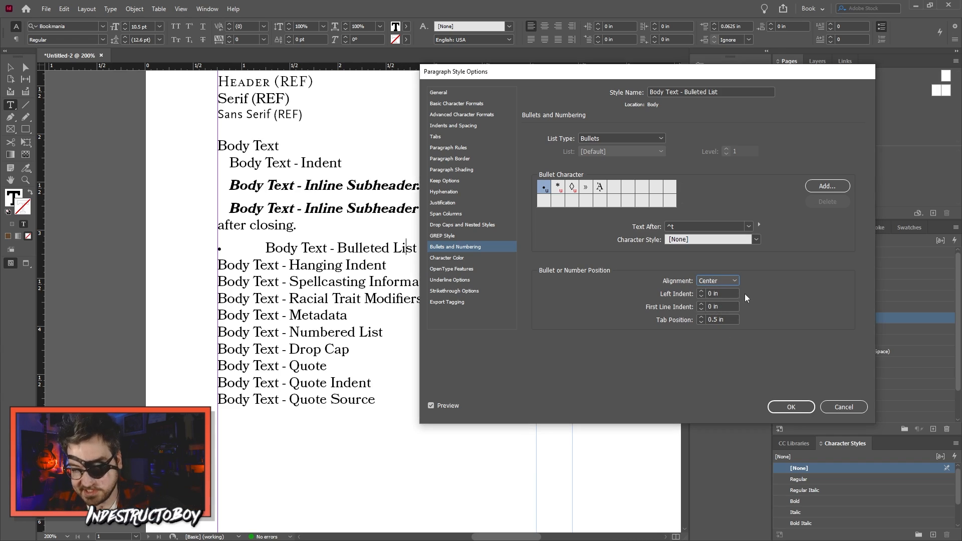
Step: Set the bullet position to a 0.125 in left indent and a -0.125 in first line indent
click(702, 291)
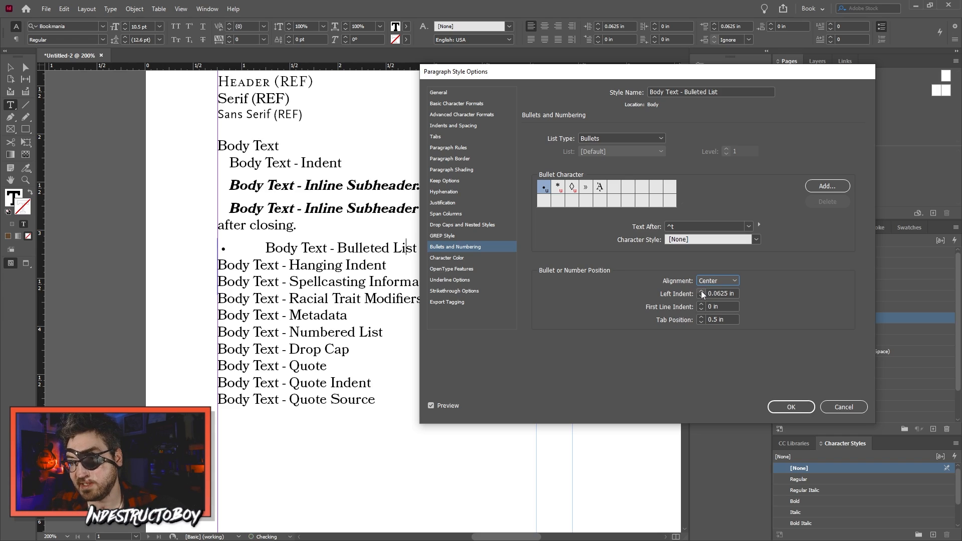
click(702, 292)
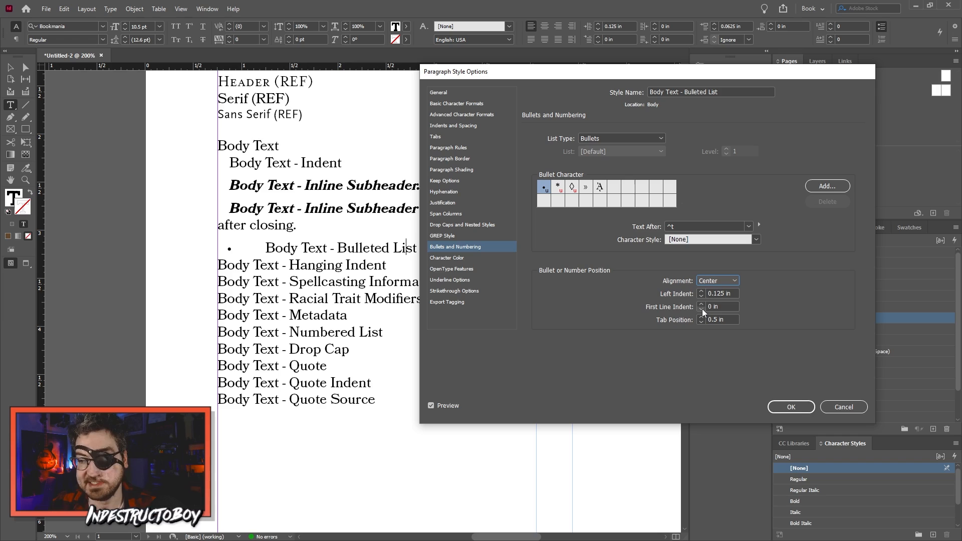
click(701, 309)
click(702, 309)
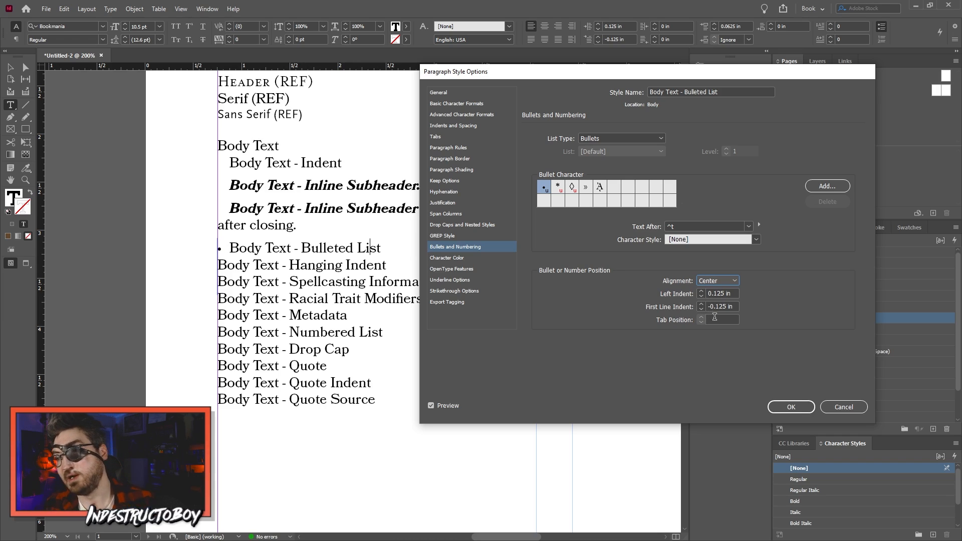
Step: Add a new GREP style to Body Text - Bulleted List that applies the Regular Italic character style
click(441, 269)
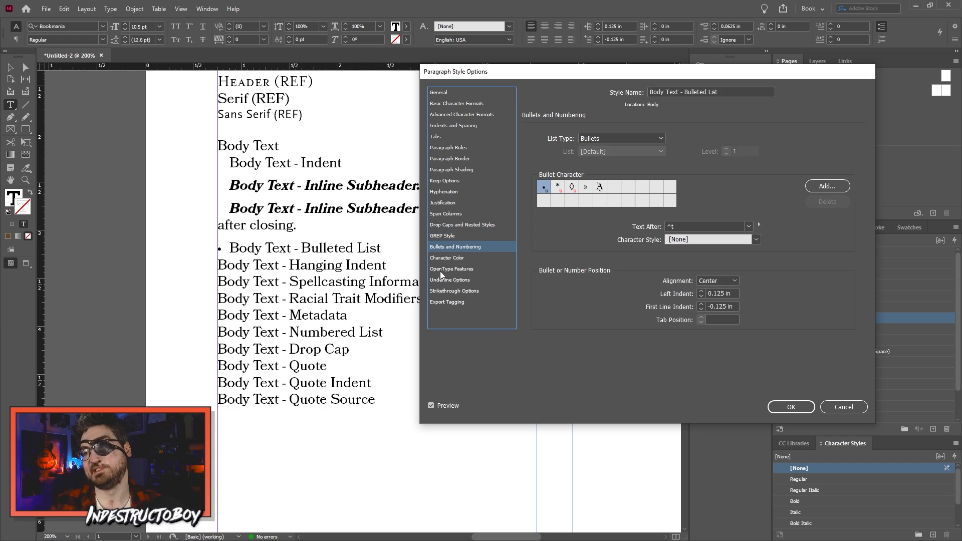
click(451, 235)
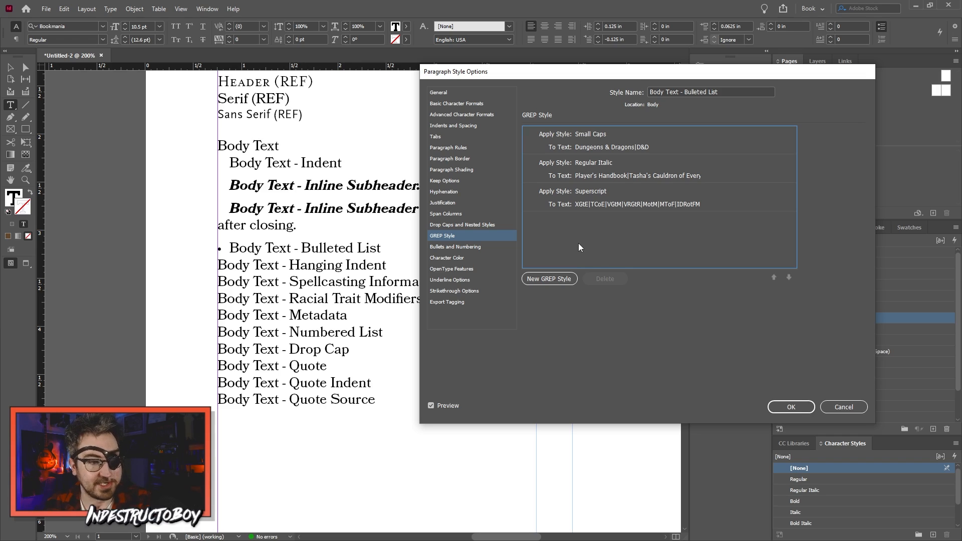
click(547, 279)
click(586, 221)
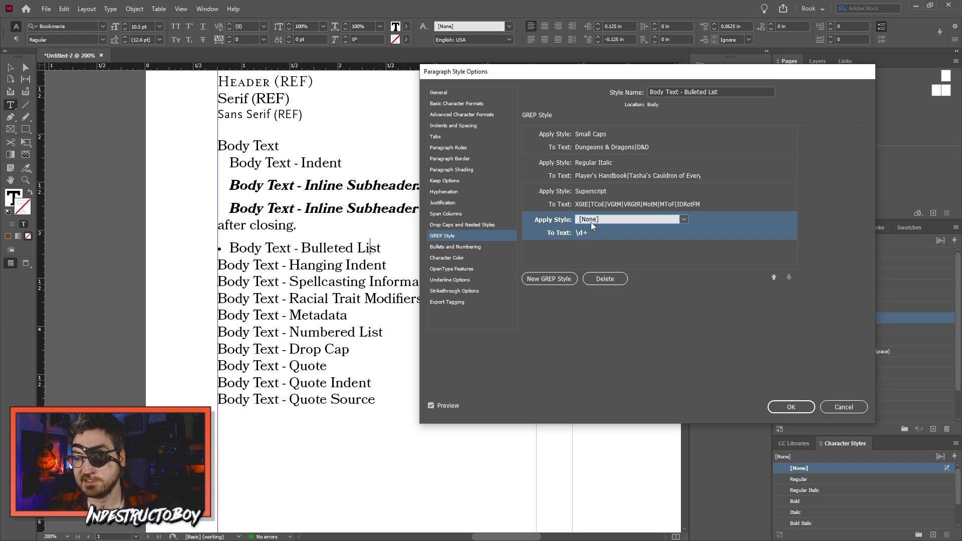
click(610, 219)
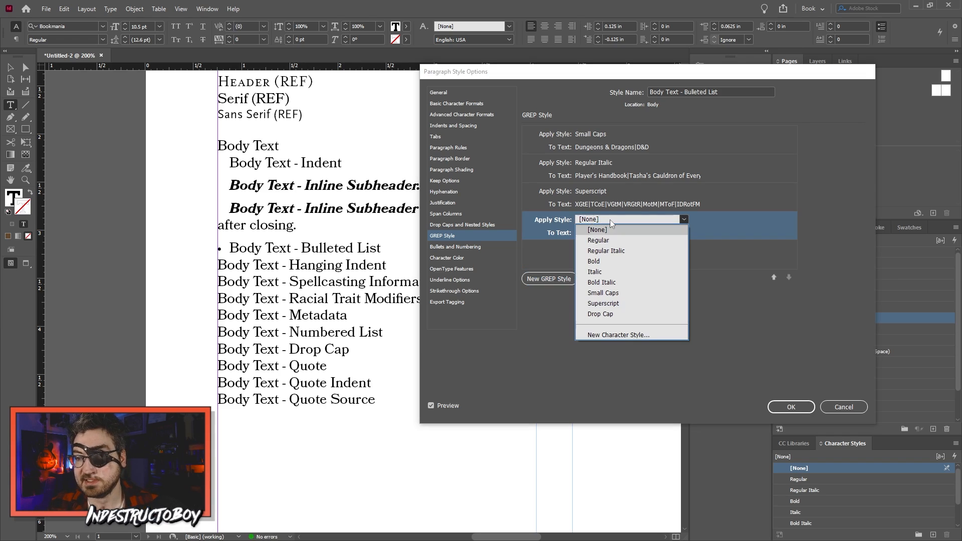
click(604, 252)
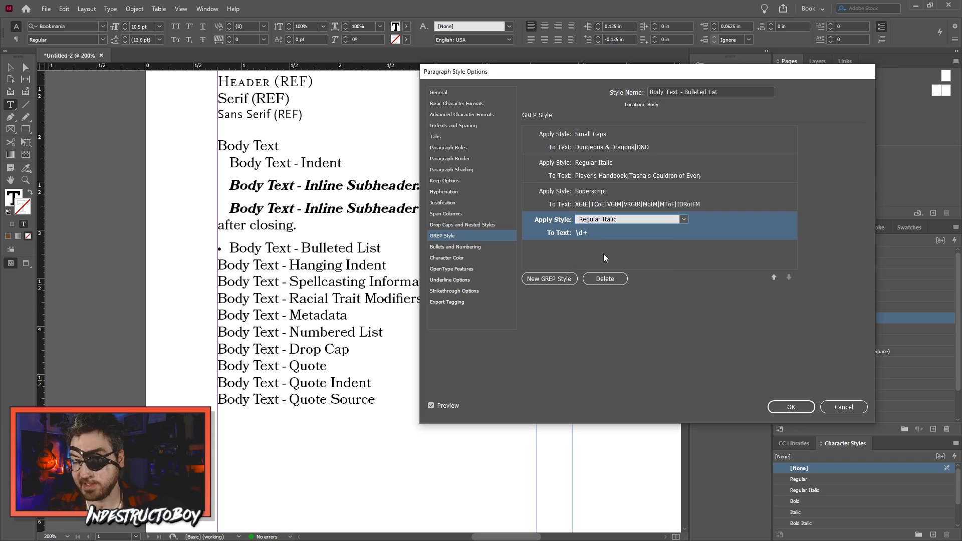
Step: Paste the GREP pattern "(?<=\()a(?=\))|(?<=\()b(?=\))|(?<=\()c(?=\))" as its target text, remove the stray leading characters, and save the style
click(597, 237)
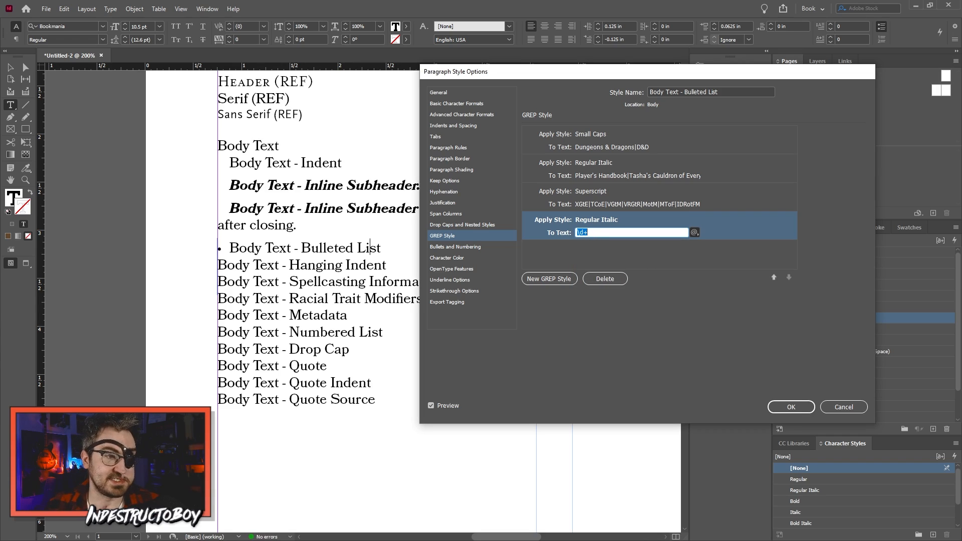
key(alt+Tab)
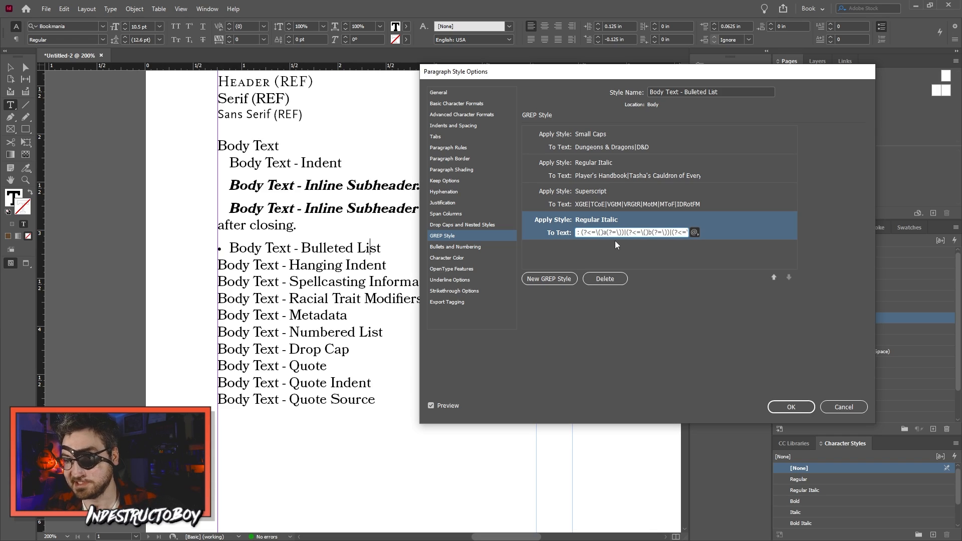
key(Home)
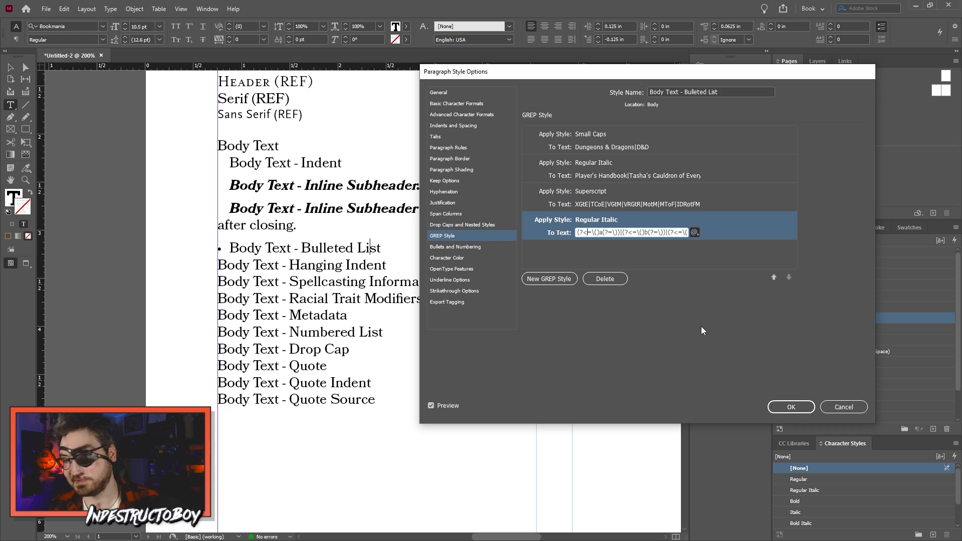
key(Home)
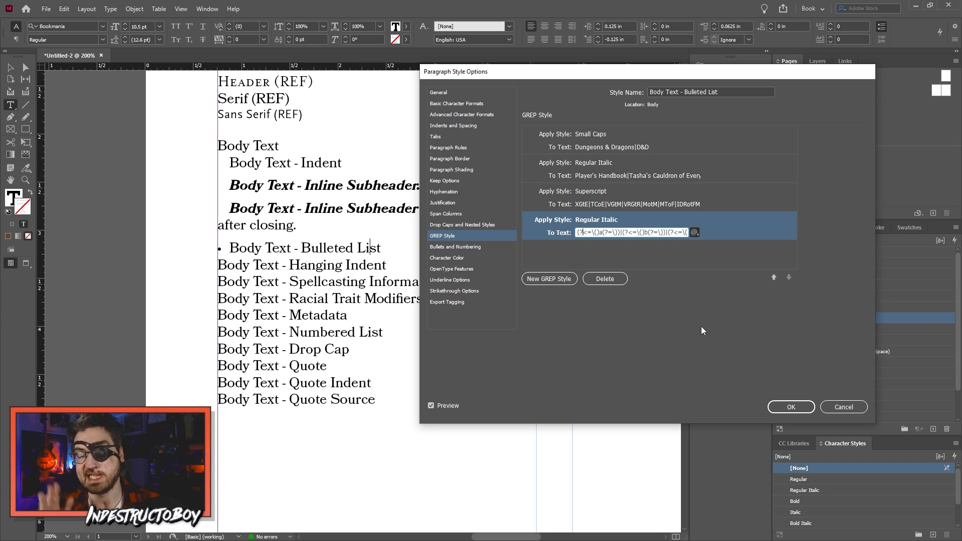
key(Right)
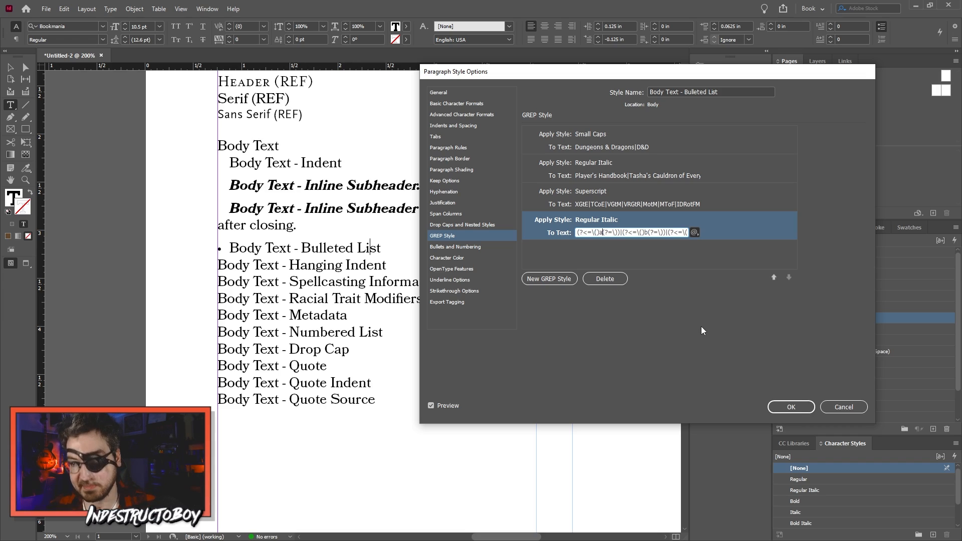
key(End)
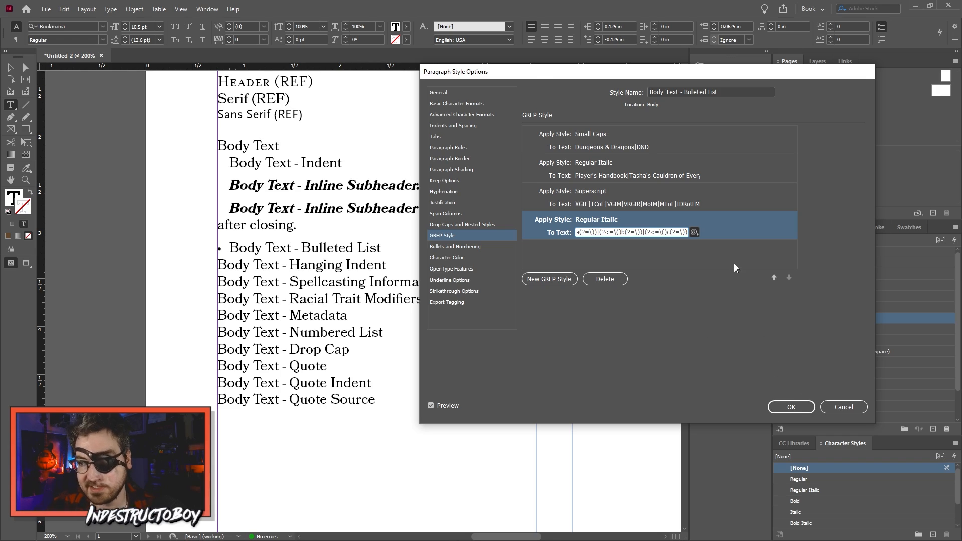
key(Return)
Step: Apply Body Text - Bulleted List to the numbered list line and create a "Body Text - Numbered List" style based on it
click(842, 319)
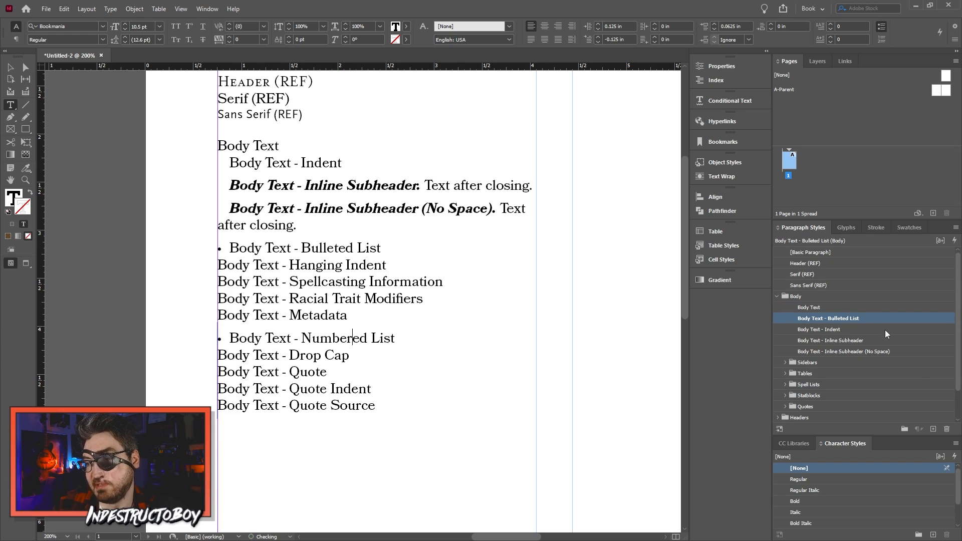
drag(921, 434, 934, 429)
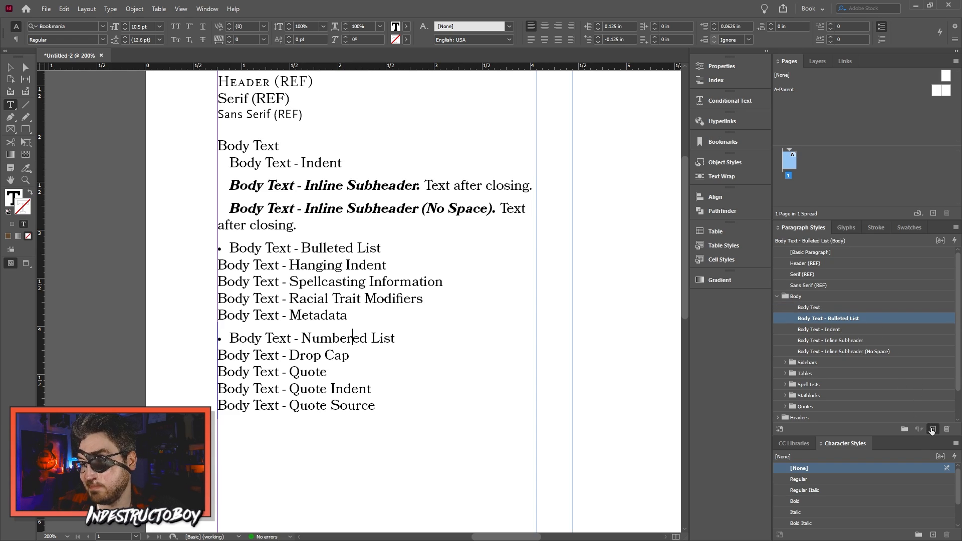
right_click(846, 331)
click(852, 337)
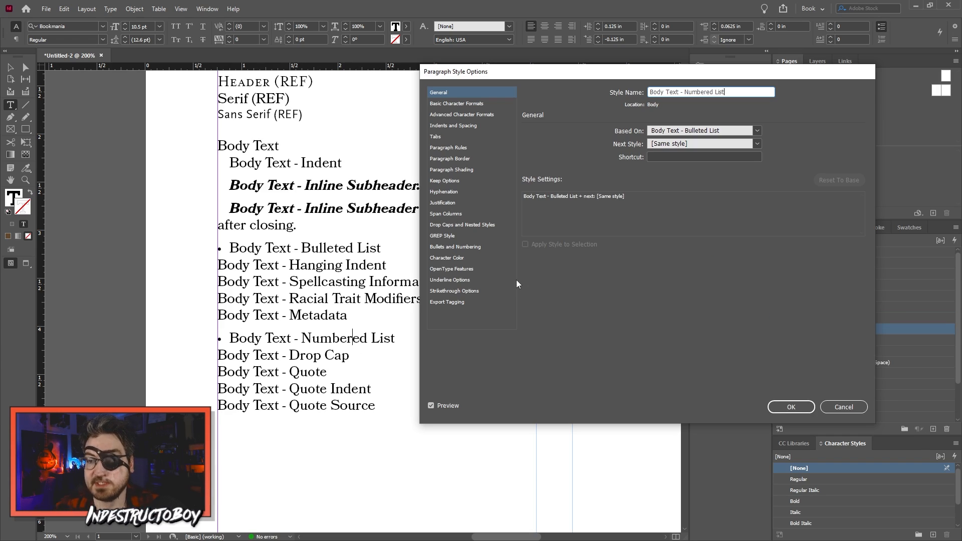
Step: Set the Numbered List style's list type to Numbers with Right number alignment
click(485, 246)
click(640, 138)
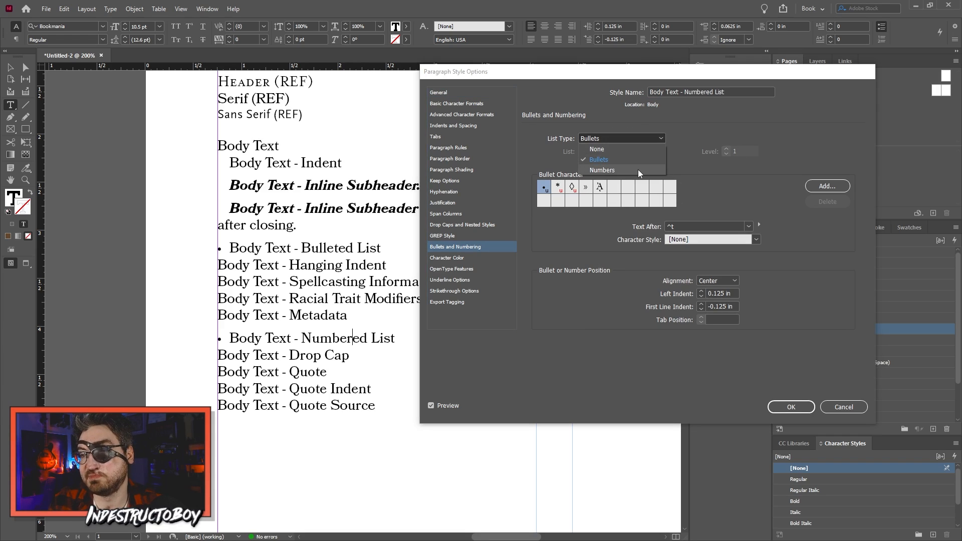
click(639, 169)
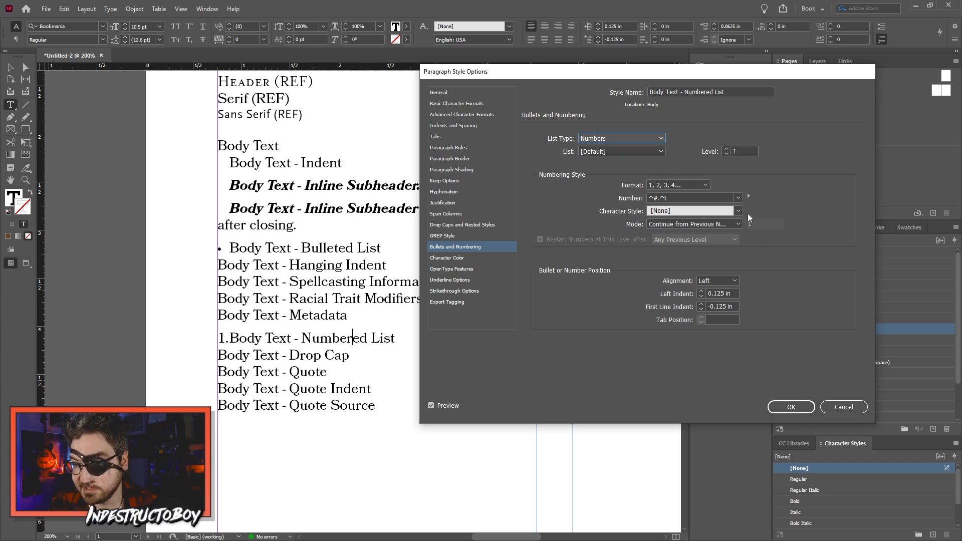
click(736, 282)
click(727, 302)
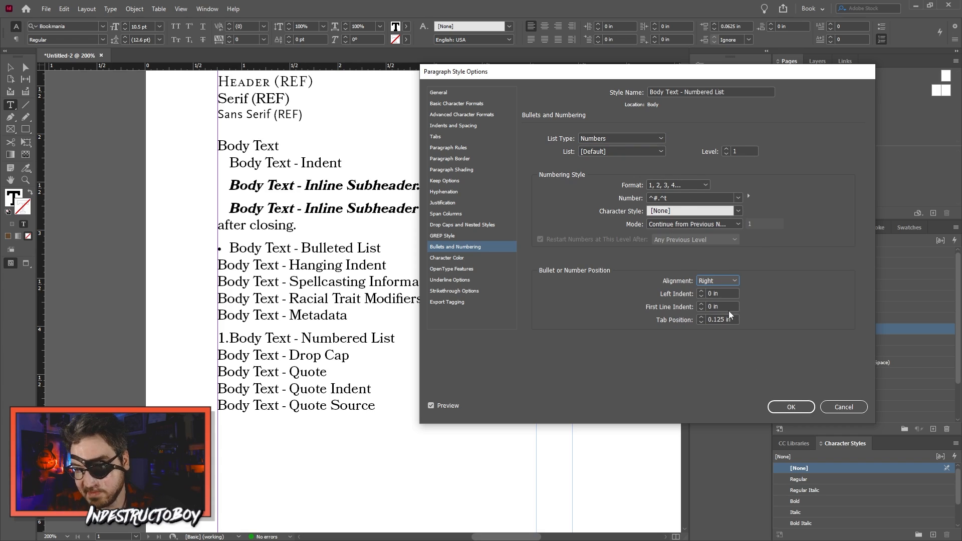
Step: Set the Numbered List style's left indent to 0.125 in and its first line indent to -0.125 in
click(702, 317)
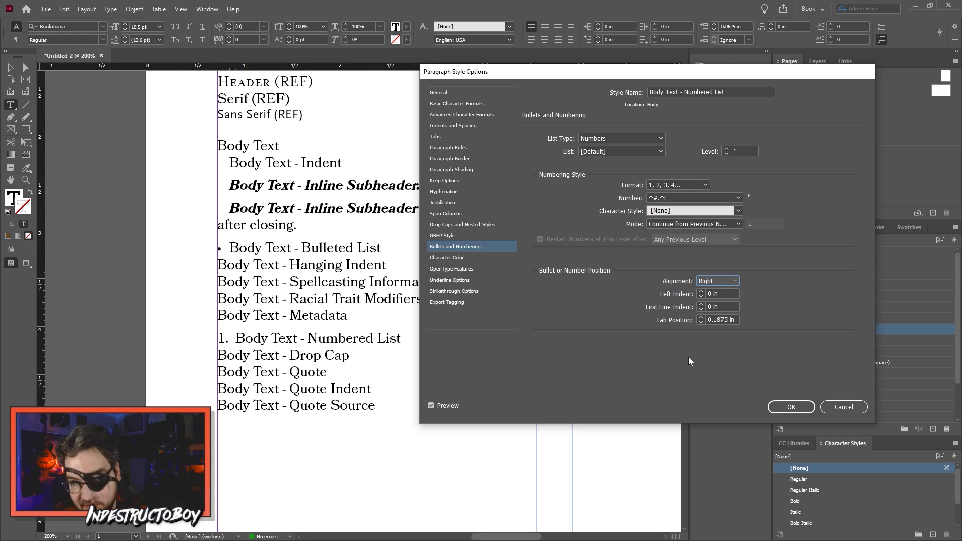
click(701, 292)
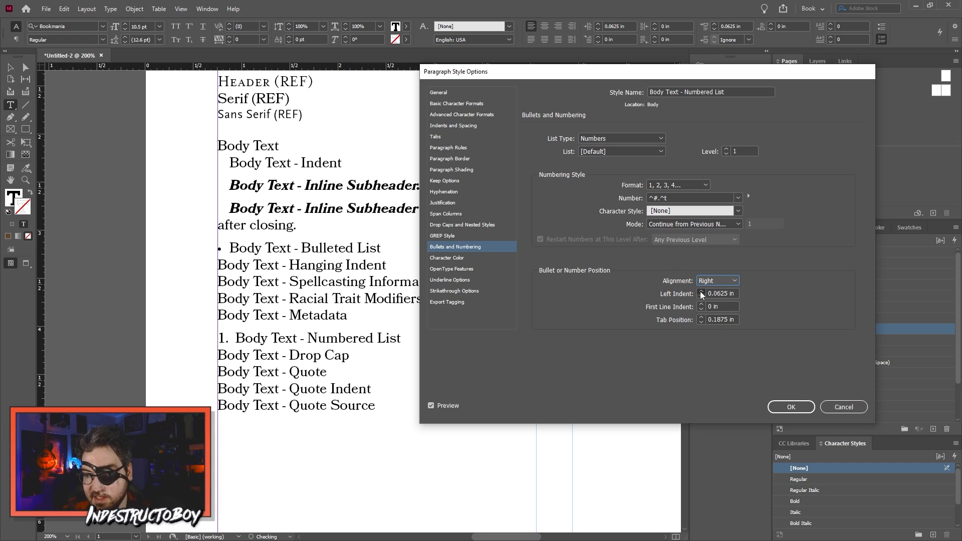
click(701, 292)
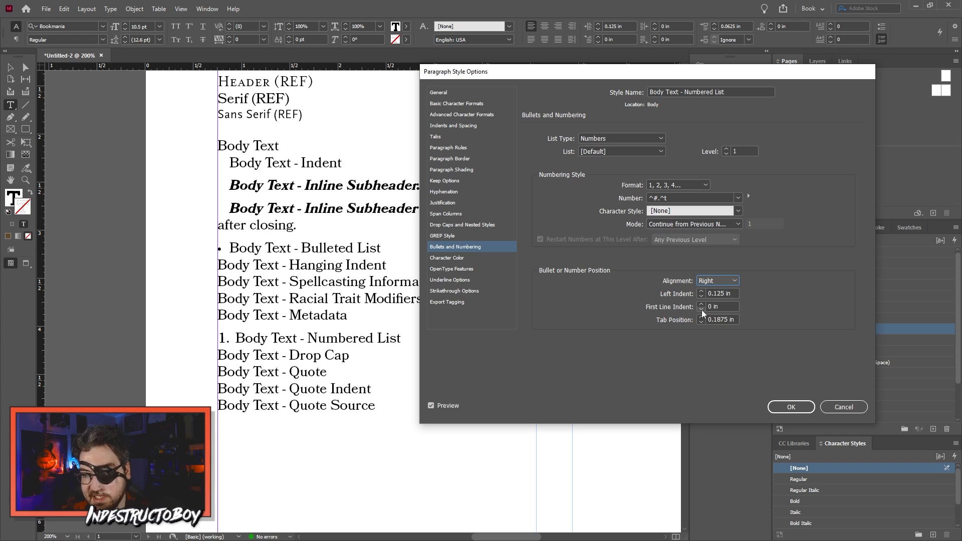
click(701, 309)
click(702, 309)
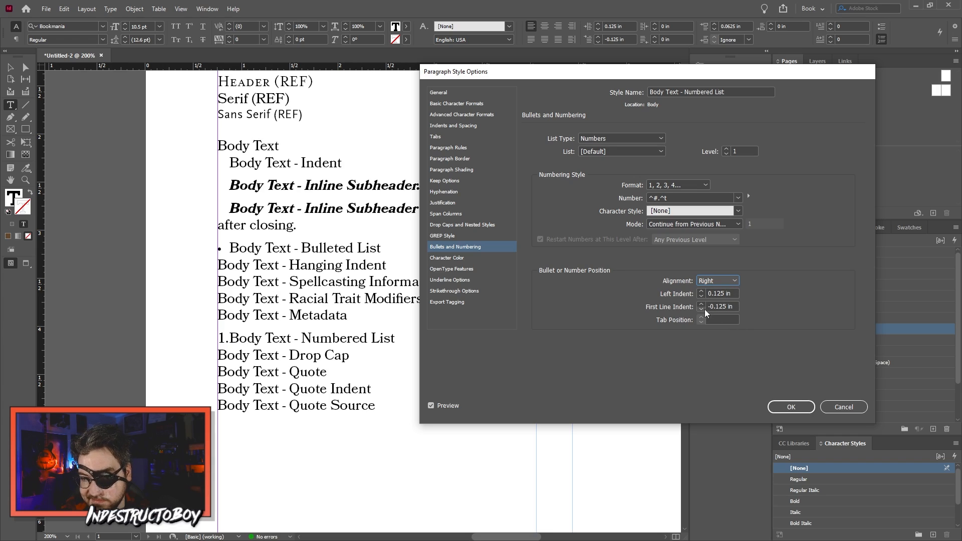
click(729, 307)
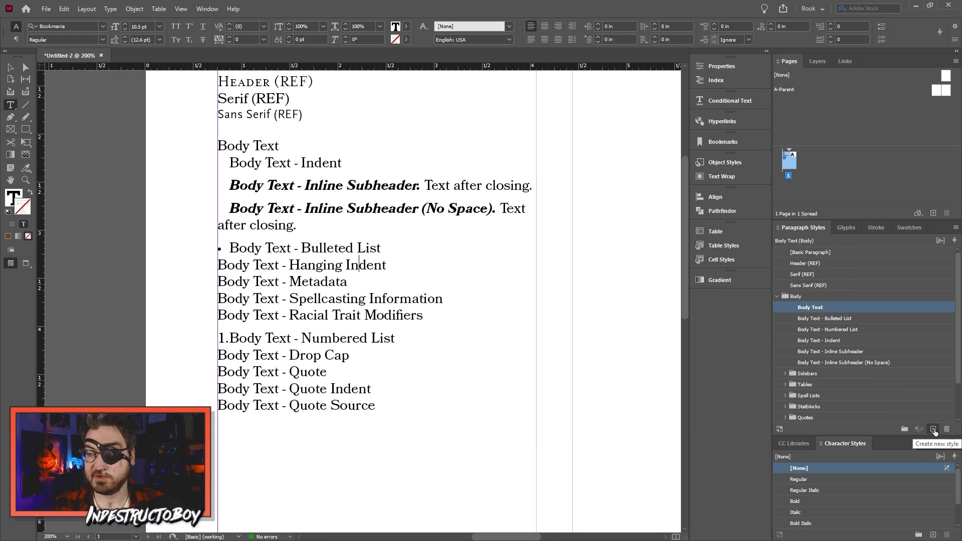
Step: Create a "Body Text - Hanging Indent" style based on Body Text with a 0.125 in left indent and -0.125 in first line indent
click(933, 430)
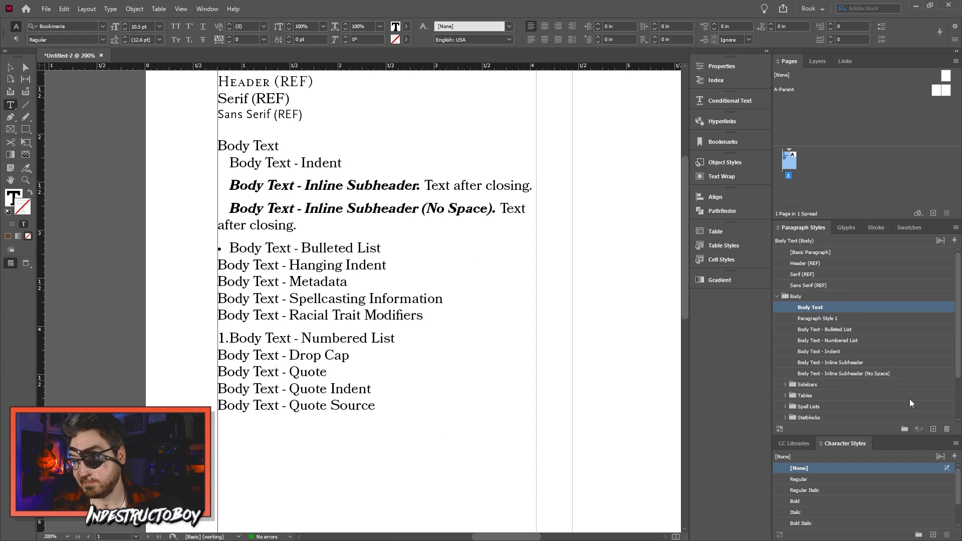
double_click(838, 317)
click(450, 125)
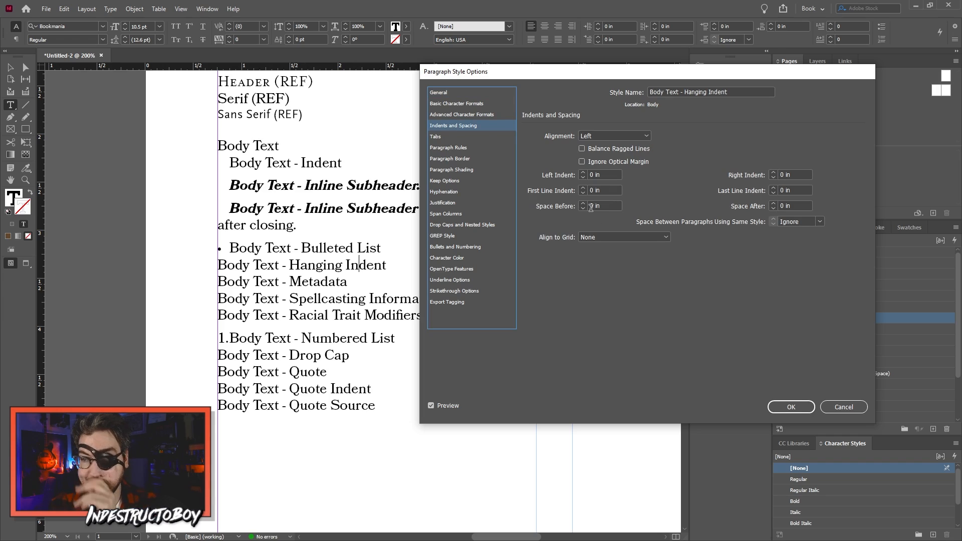
click(583, 173)
click(583, 173)
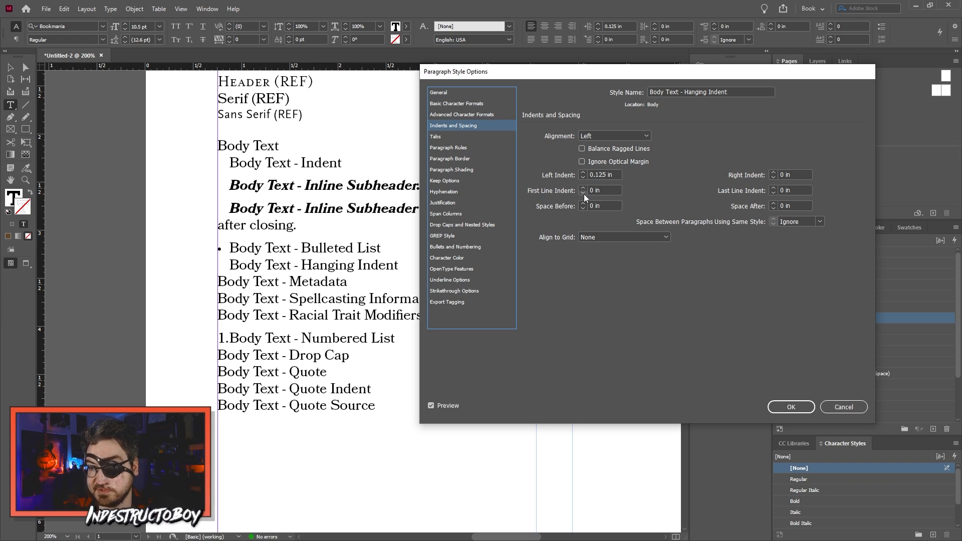
click(583, 193)
click(583, 193)
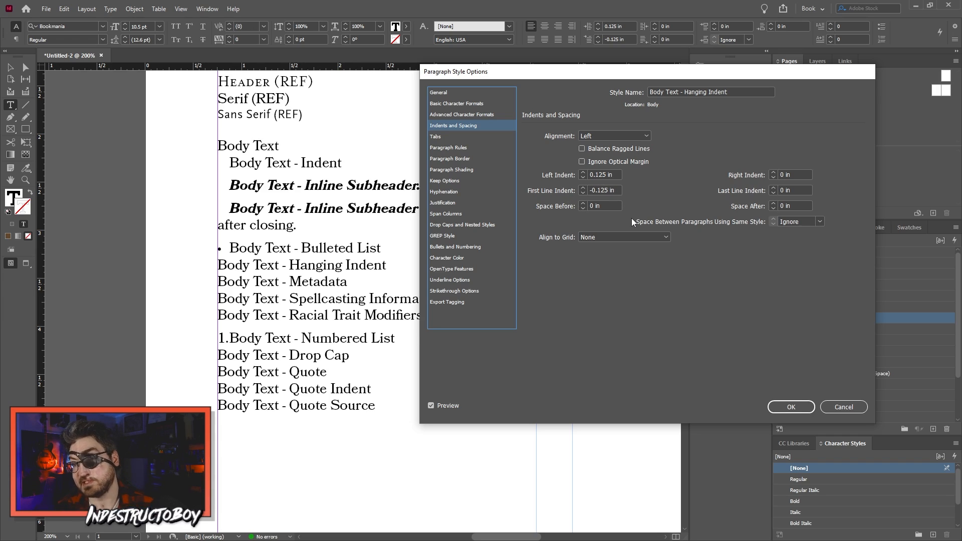
Step: Give the Hanging Indent style 0 in between same-style paragraphs and 0.0625 in space before and after, and save it
click(820, 221)
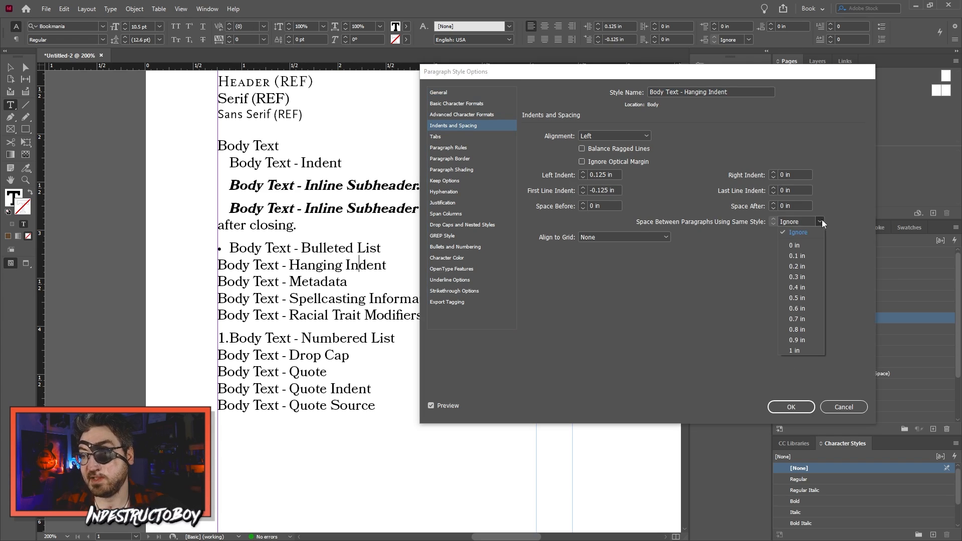
click(800, 246)
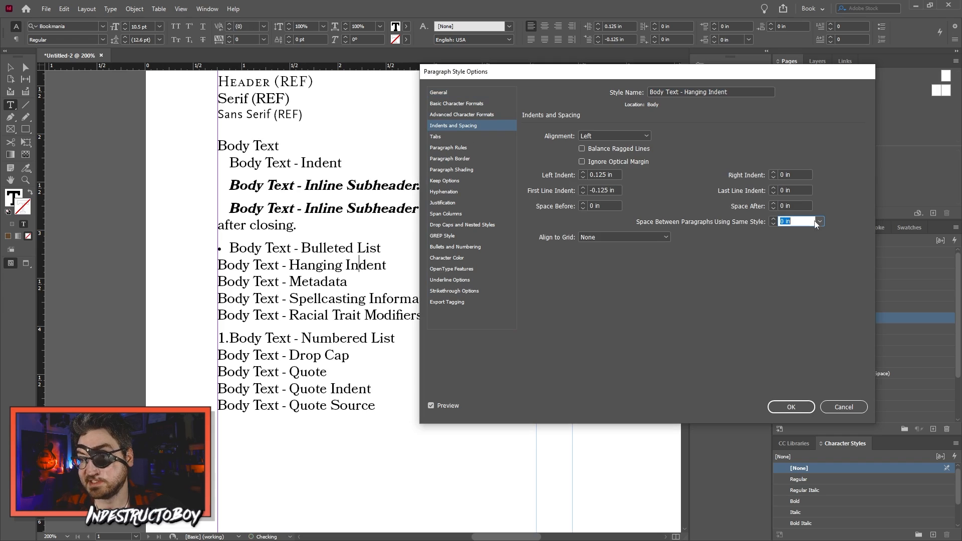
click(773, 203)
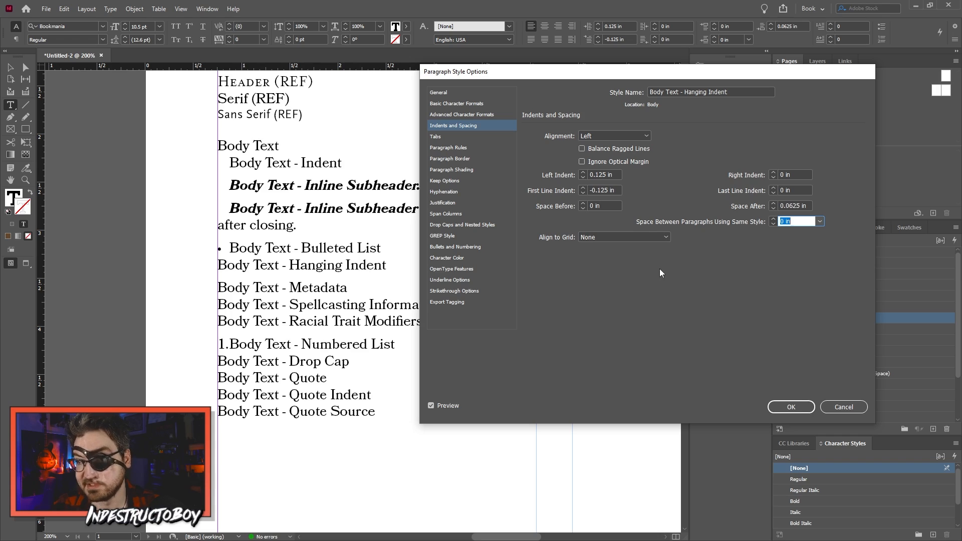
click(583, 203)
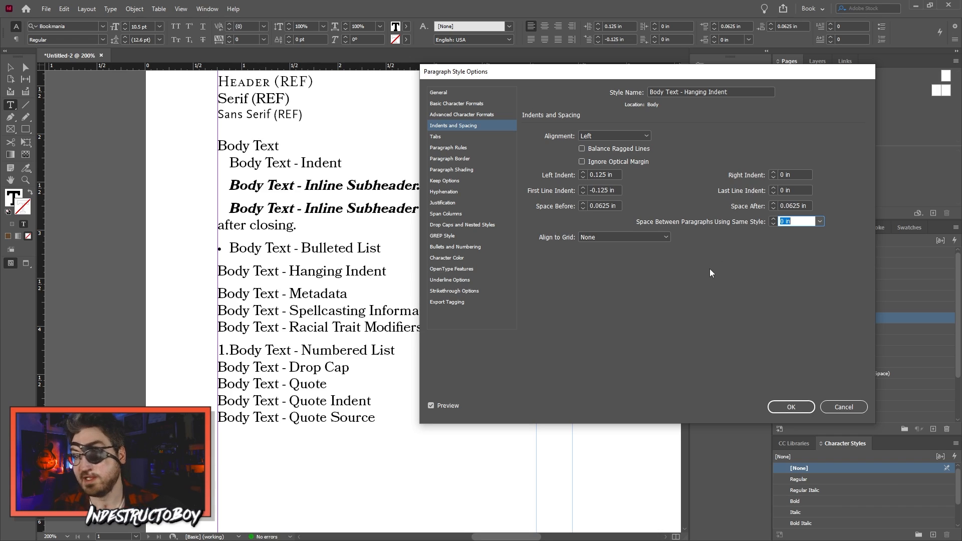
click(798, 410)
Step: Extend the hanging indent line with "after I type past a line break you can see that the following lines will indent."
text(af)
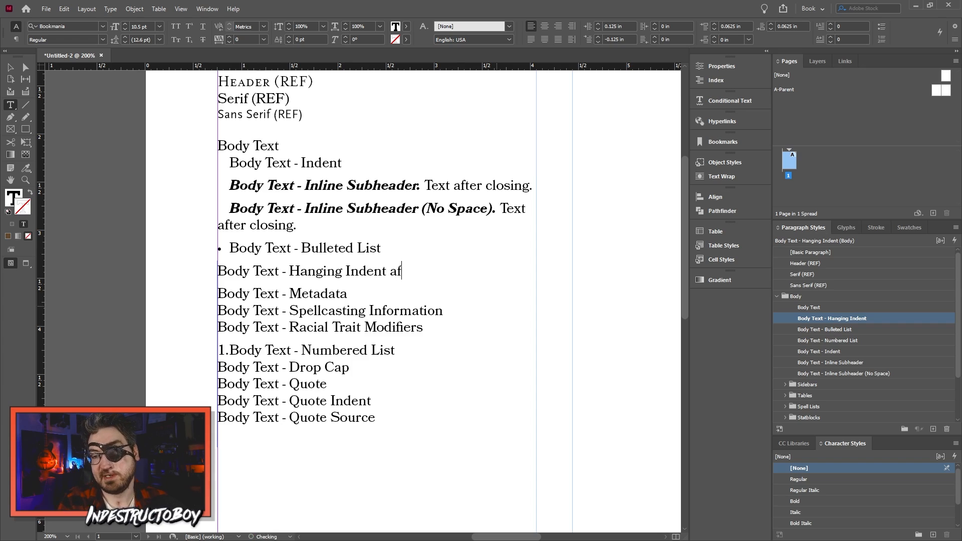
text(ter I type passt a)
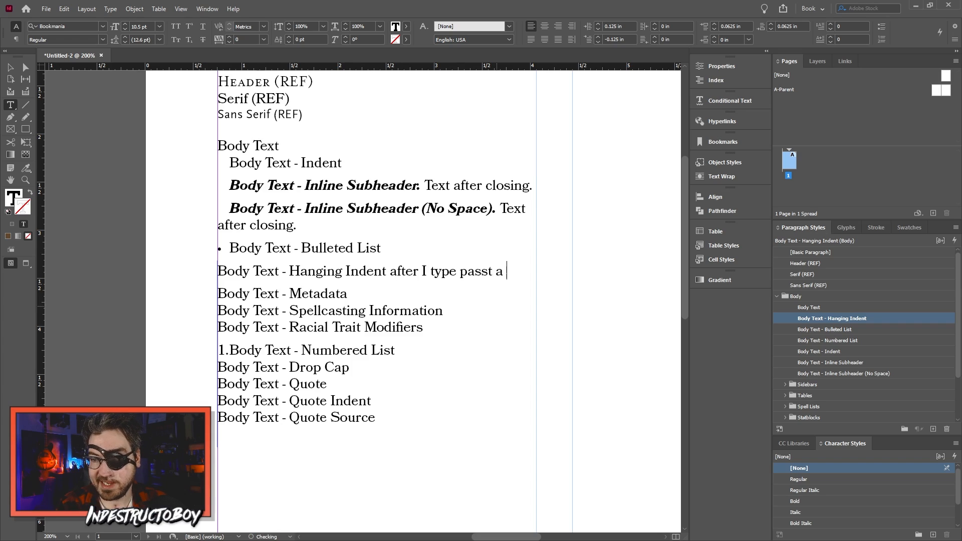
key(BackSpace)
key(BackSpace)
key(BackSpace)
key(BackSpace)
text(t a line break )
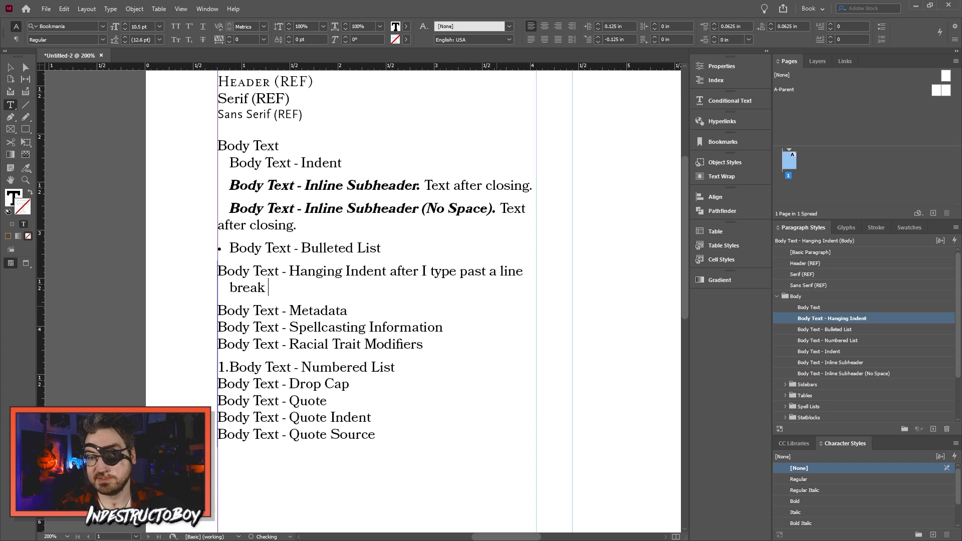
text(you can see that t)
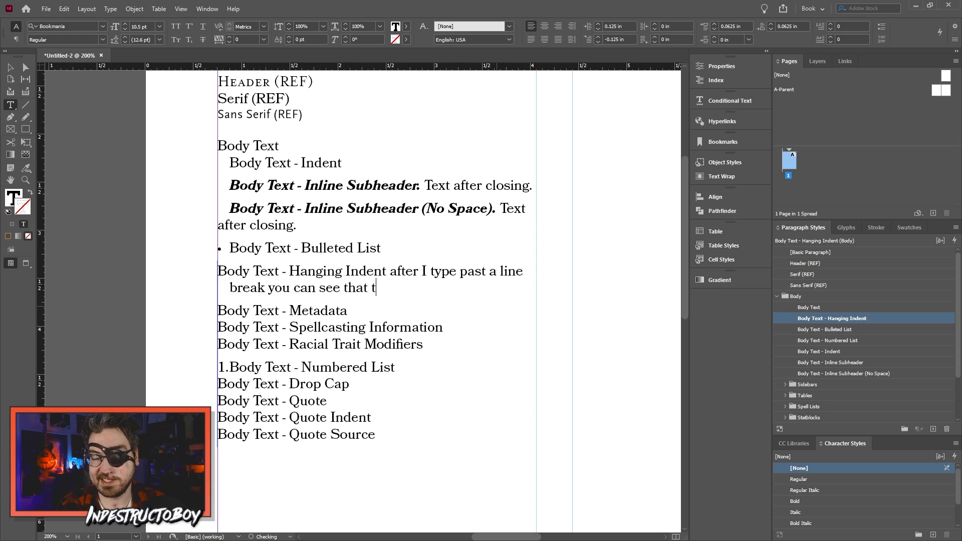
text(he following li)
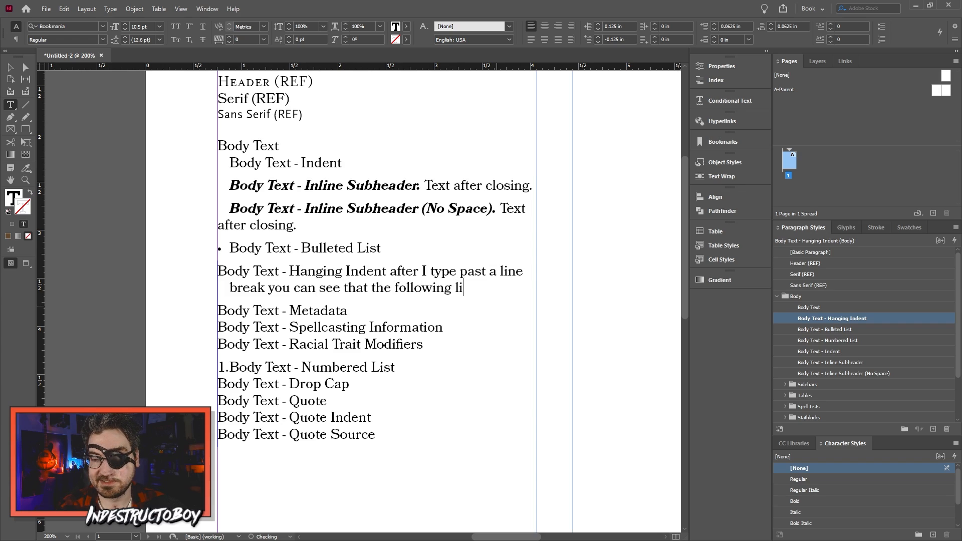
text(nes will indent.)
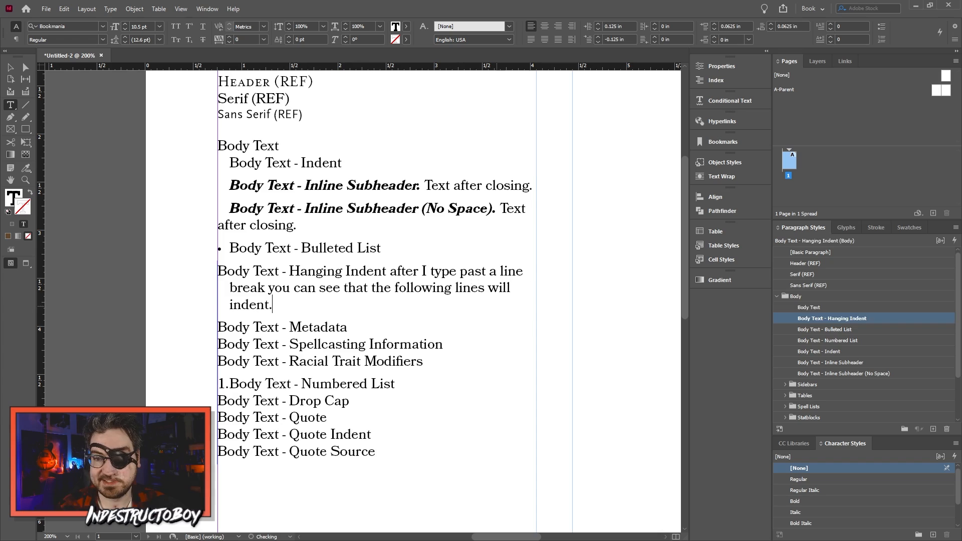
Step: Apply Body Text - Hanging Indent to the metadata line and create a "Body Text - Metadata" style based on it
click(532, 337)
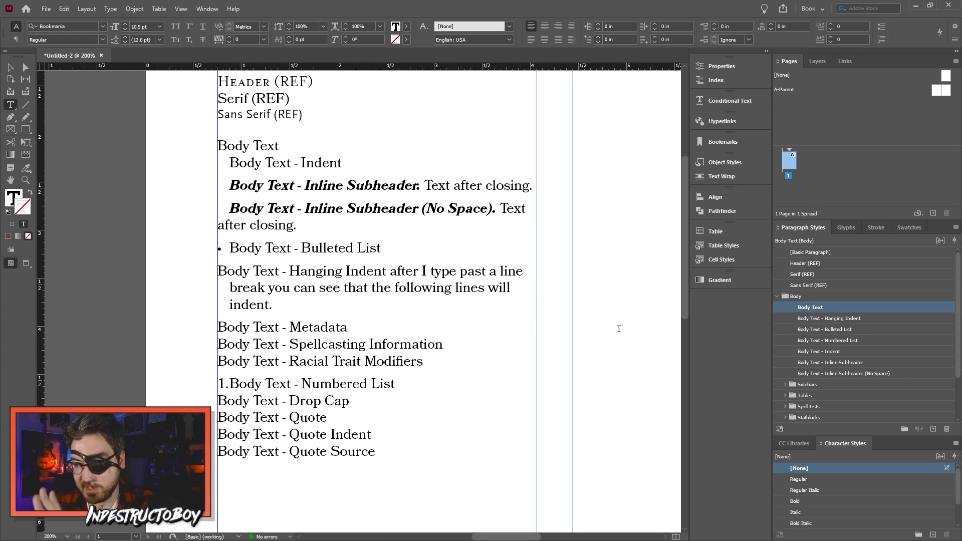
click(844, 320)
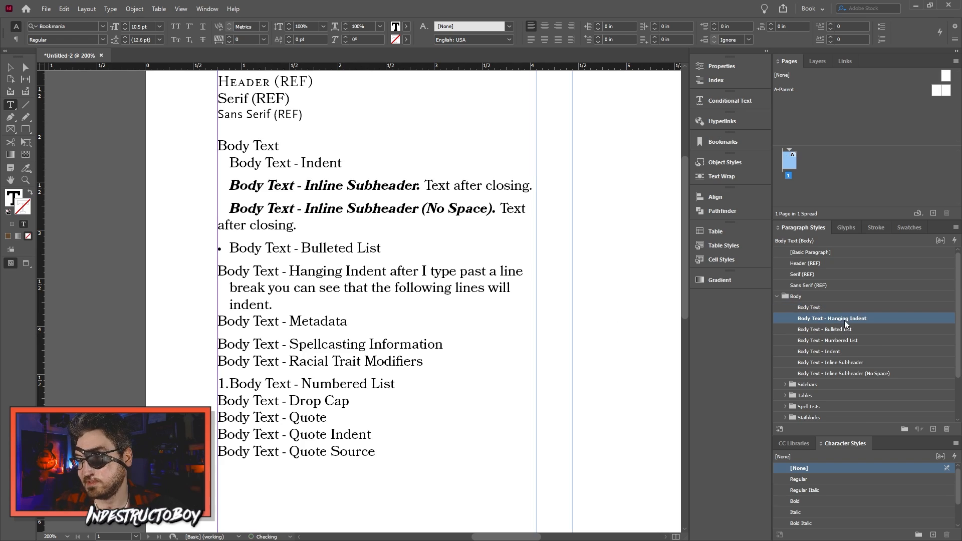
click(933, 429)
double_click(807, 329)
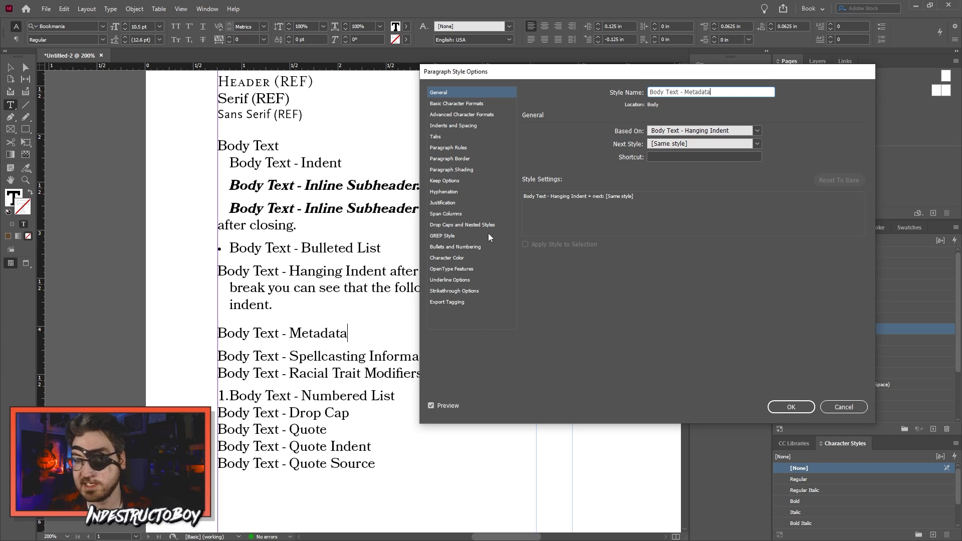
Step: Add a nested style to Body Text - Metadata that applies Bold through 1 ".|:", and save the style
click(454, 226)
click(557, 257)
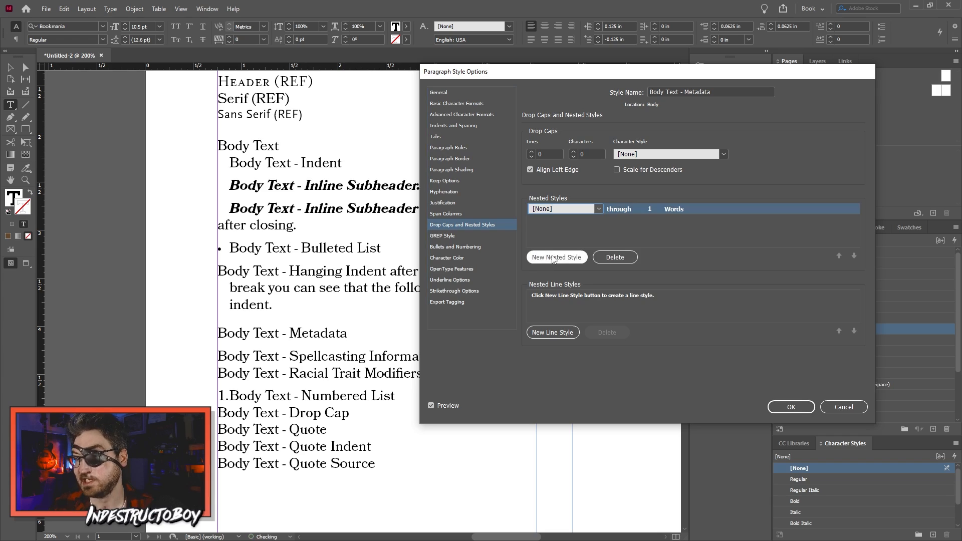
click(599, 208)
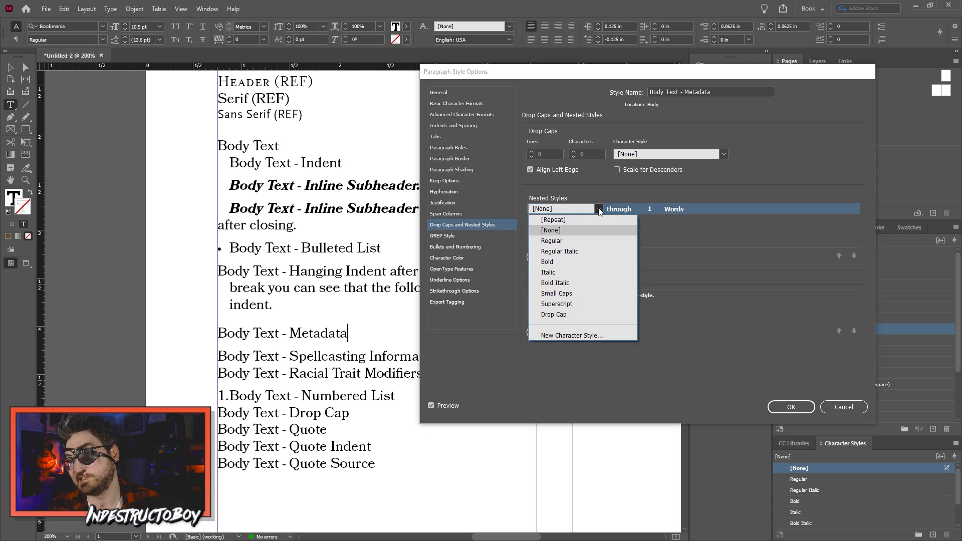
click(564, 263)
click(670, 211)
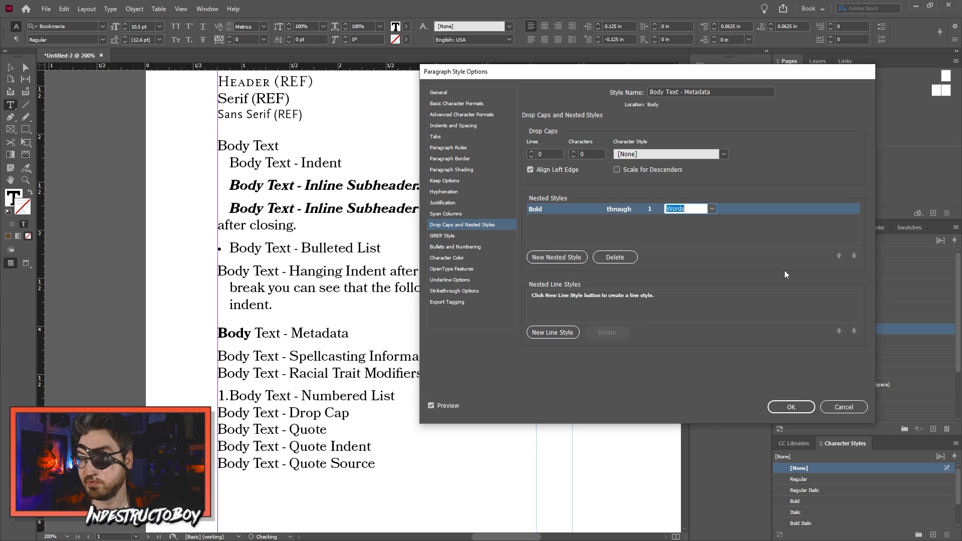
text(.|:)
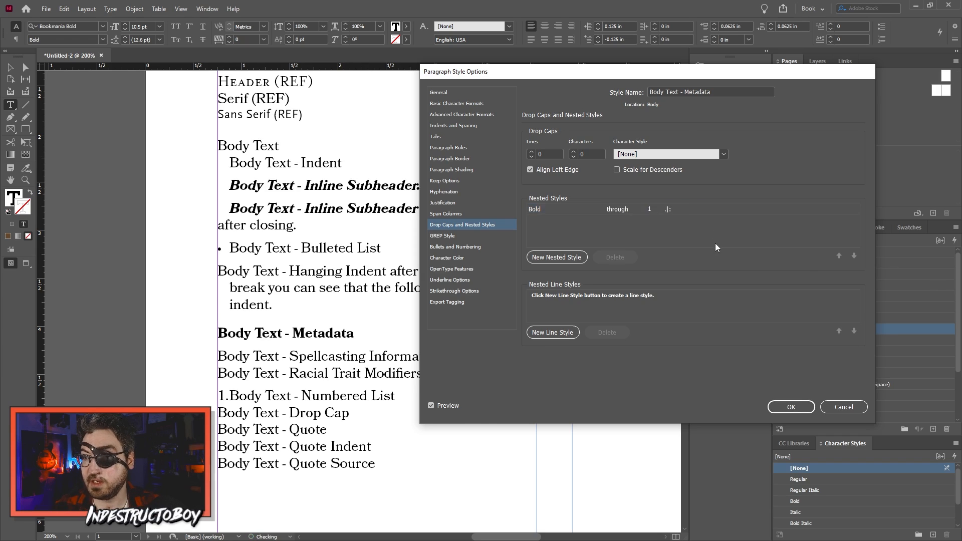
key(Return)
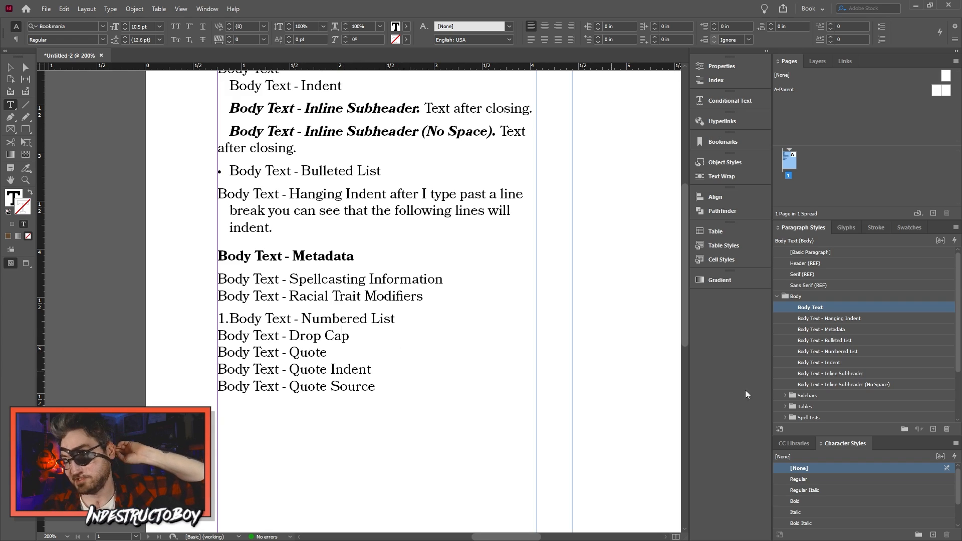
Step: Create a new paragraph style based on Body Text for the drop cap line and name it "Body Text - Drop Cap"
scroll(860, 479, down, 3)
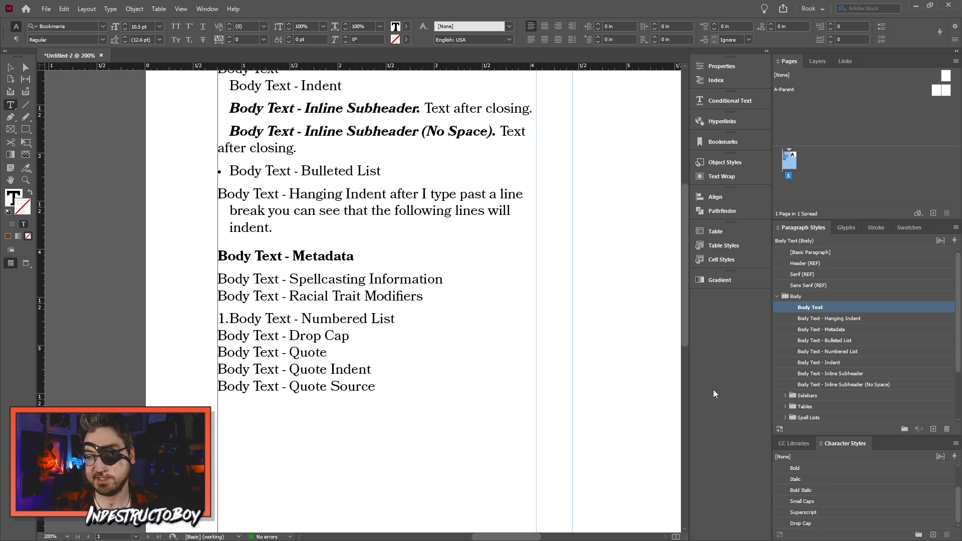
click(933, 429)
click(829, 319)
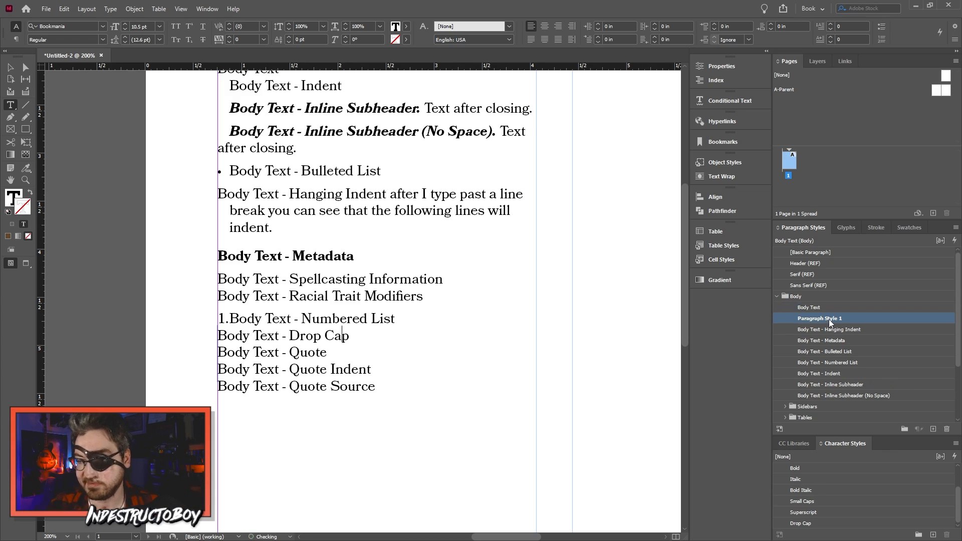
right_click(829, 319)
click(858, 325)
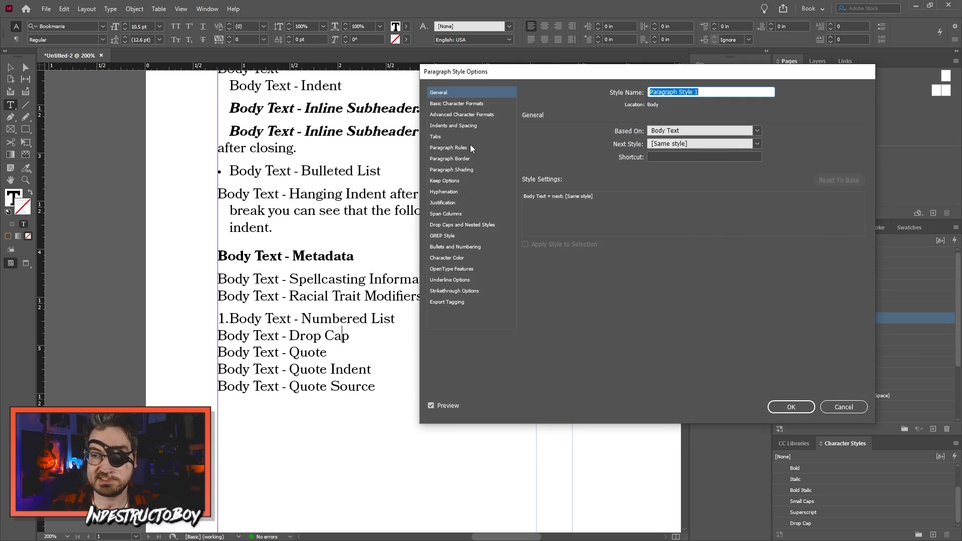
text(Body Text - Drop Cap)
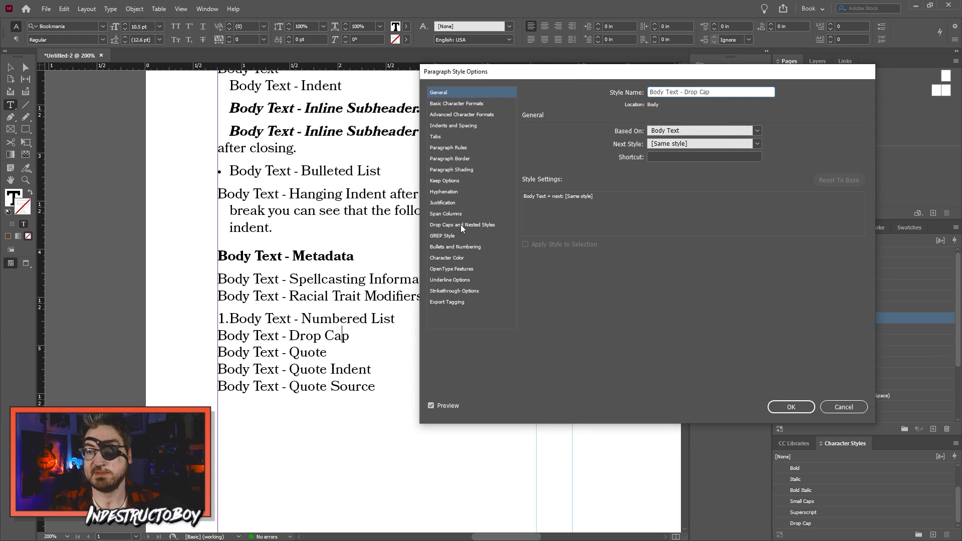
Step: Give the Drop Cap paragraph style a 1-line, 1-character drop cap that uses the Drop Cap character style
click(461, 224)
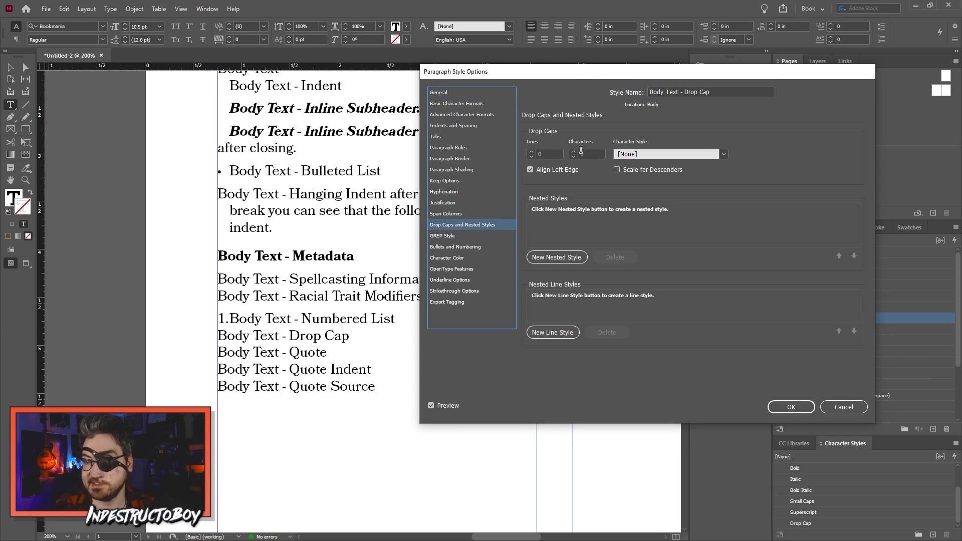
click(574, 153)
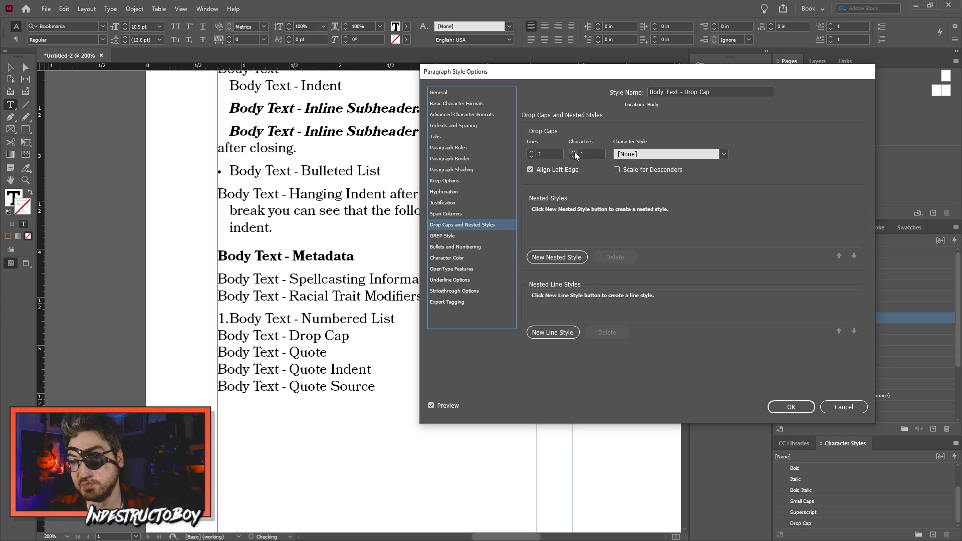
click(720, 154)
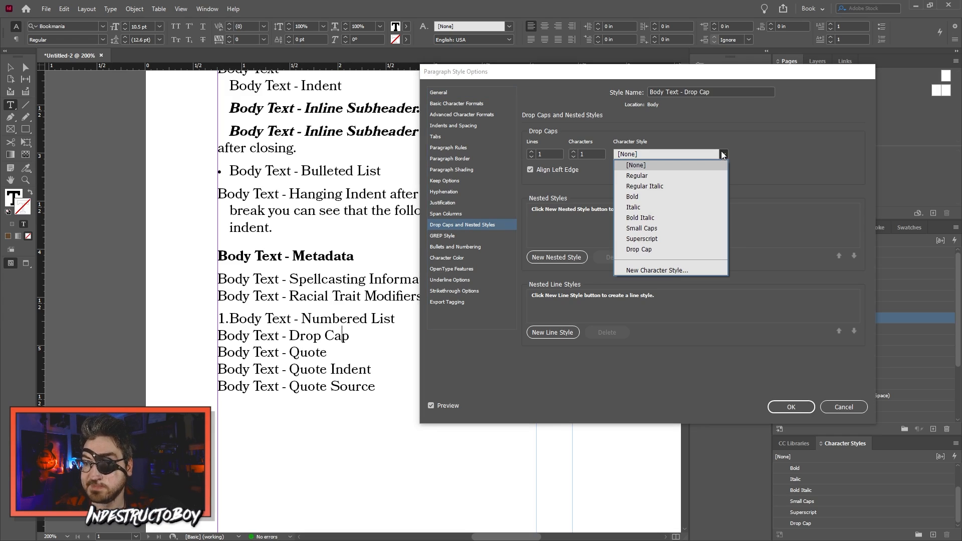
click(668, 244)
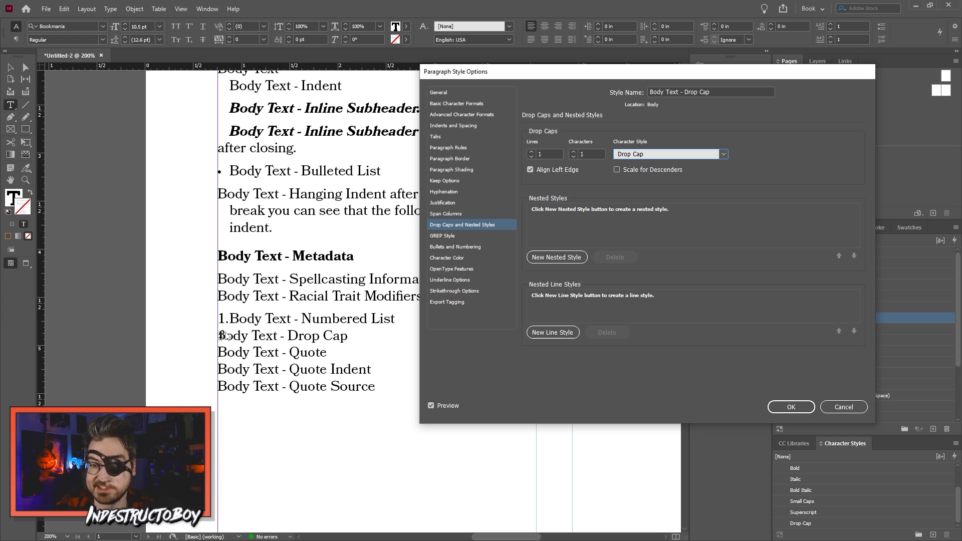
Step: Set the drop cap to 4 lines, add a nested line style applying Small Caps for 1 line, and save the style
click(530, 152)
click(531, 152)
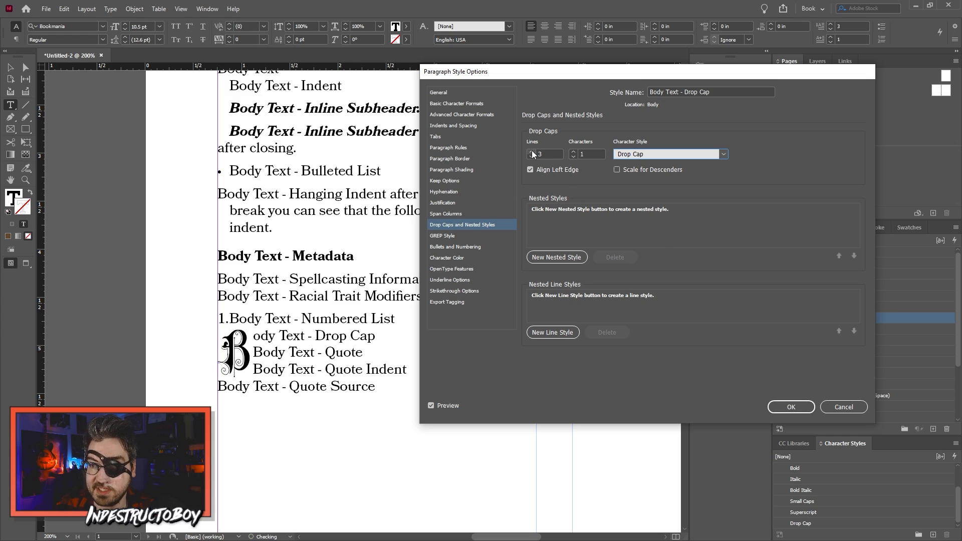
click(531, 151)
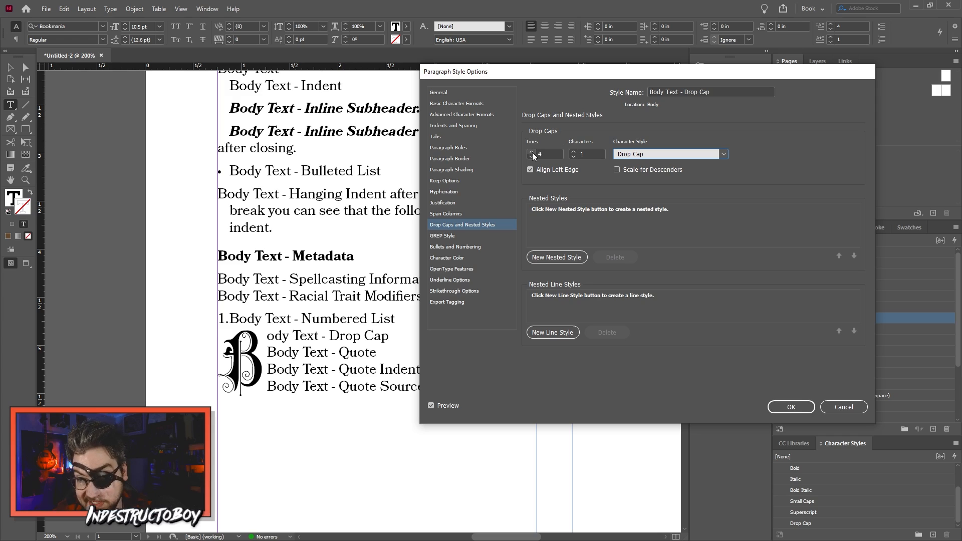
click(557, 332)
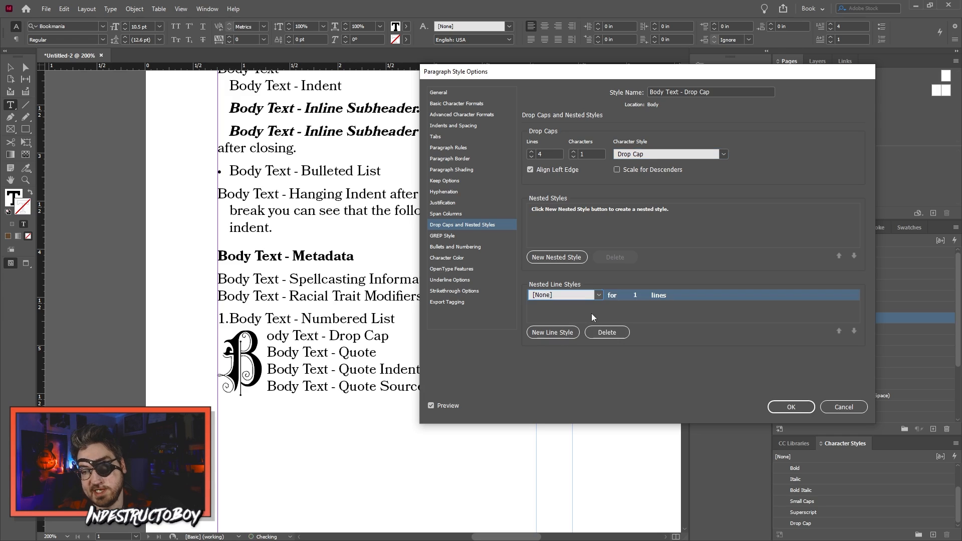
click(599, 295)
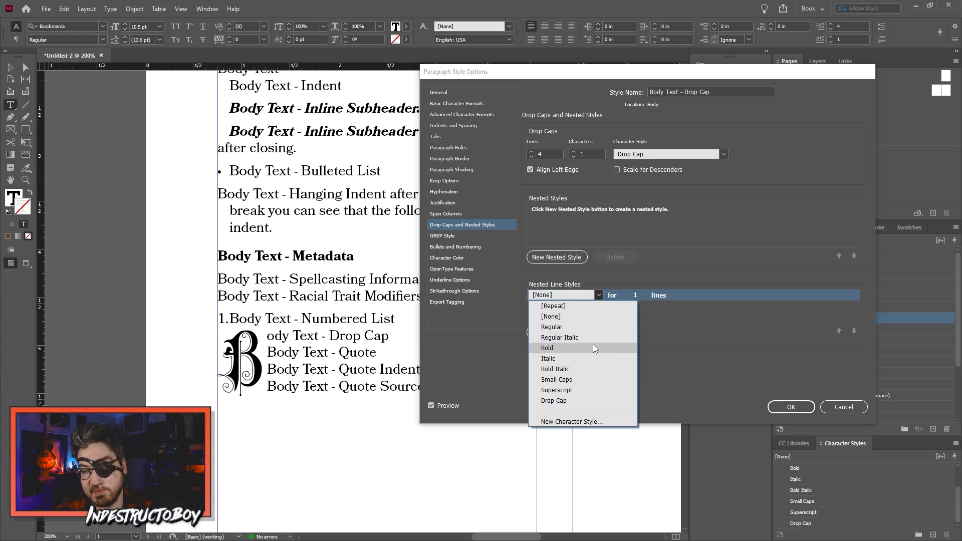
click(574, 381)
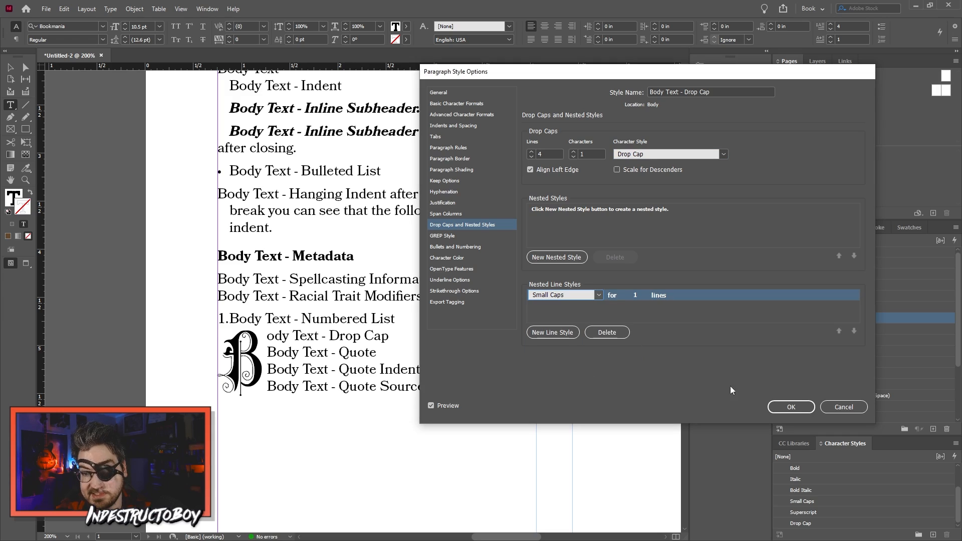
key(Return)
Step: Extend the drop cap line with ". After typing an entire line, it formats to the normal font." and add line breaks below it
text(. After ty)
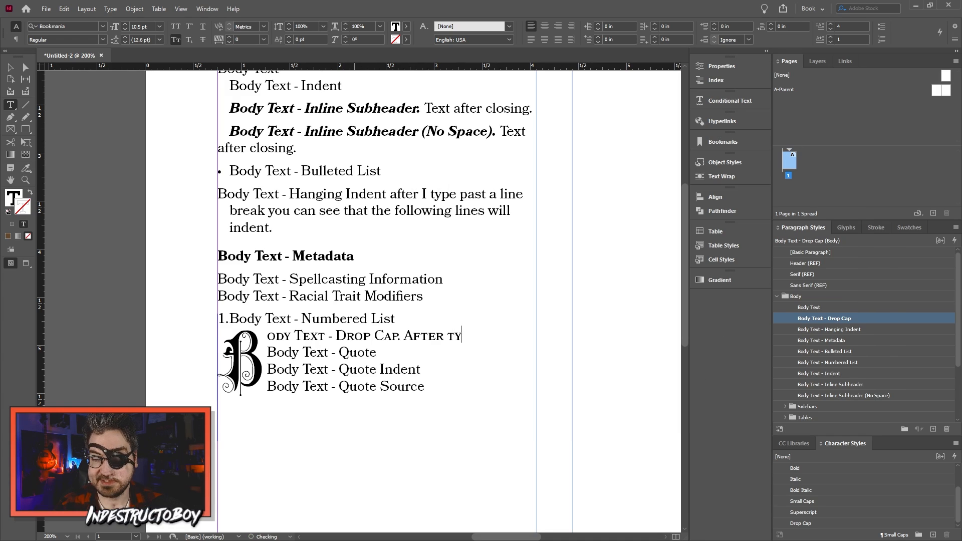
text(ping an entir)
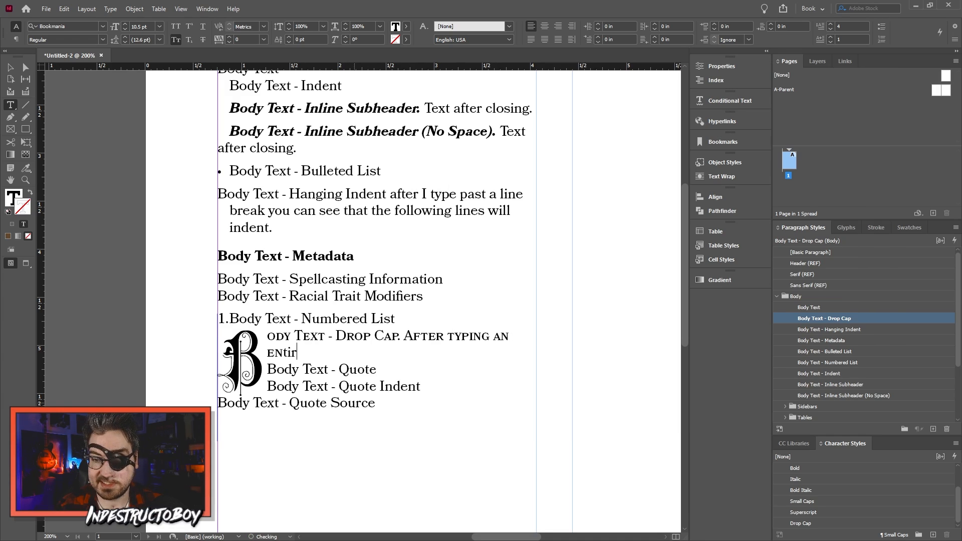
text(e line, it fo)
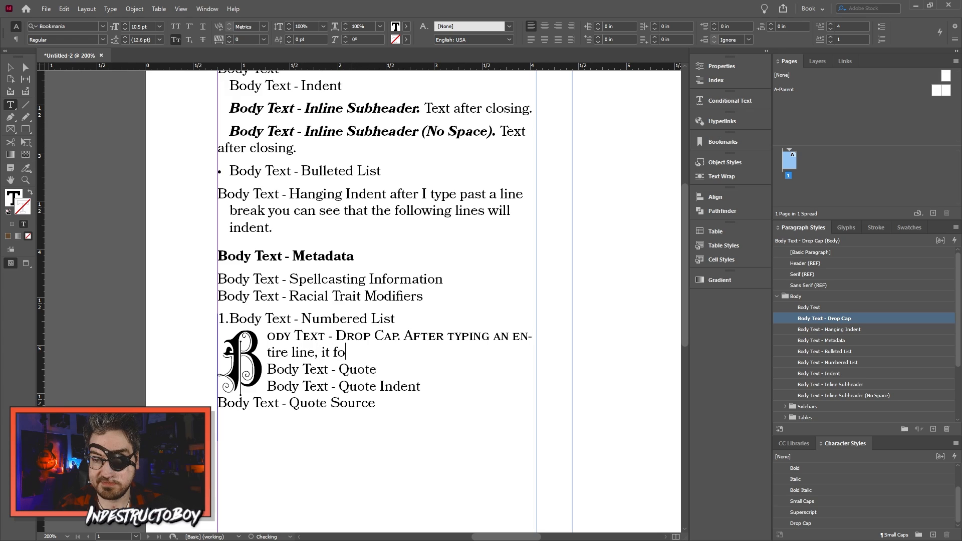
text(rmats to the n)
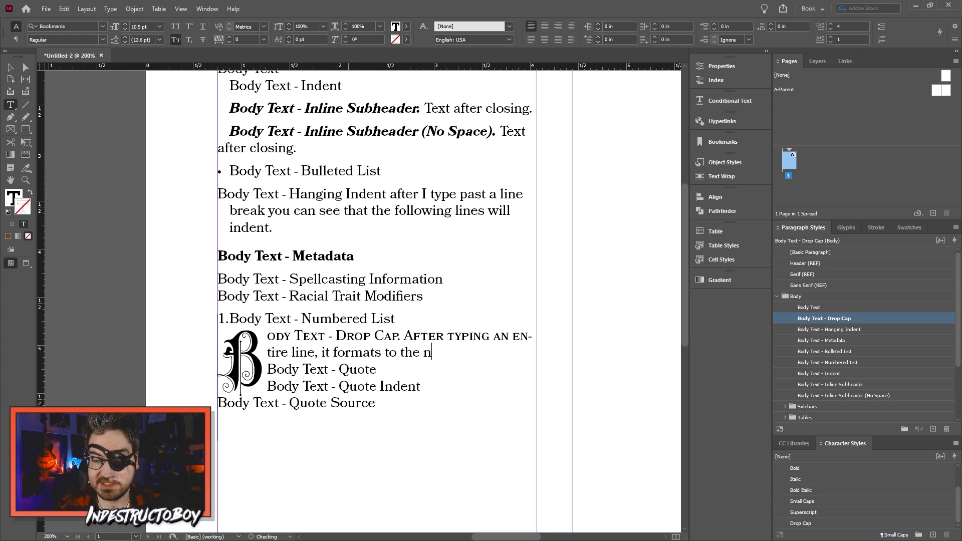
text(ormal font.)
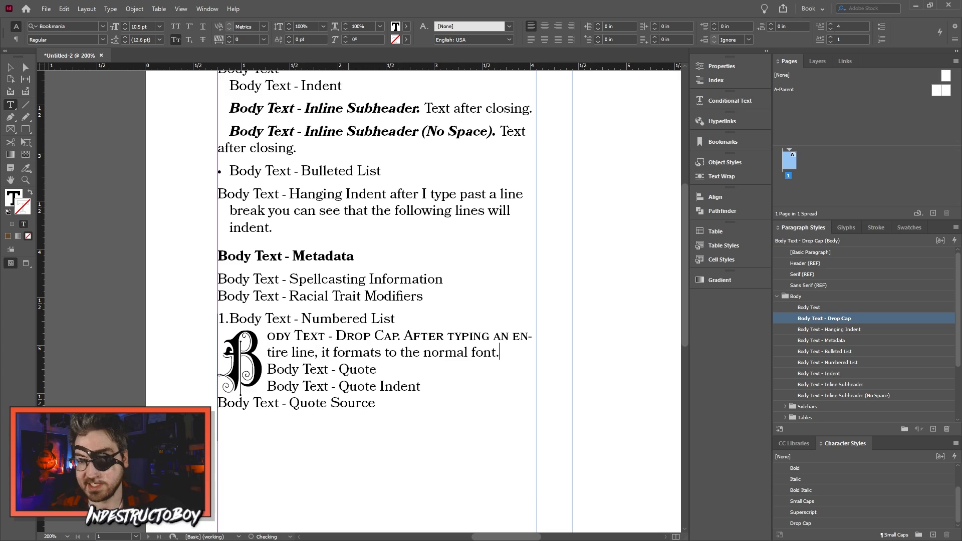
key(Return)
Step: Apply Sans Serif (REF) to the spellcasting information line, center it, and create a "Body Text - Spellcasting Information" paragraph style from it
scroll(376, 301, up, 2)
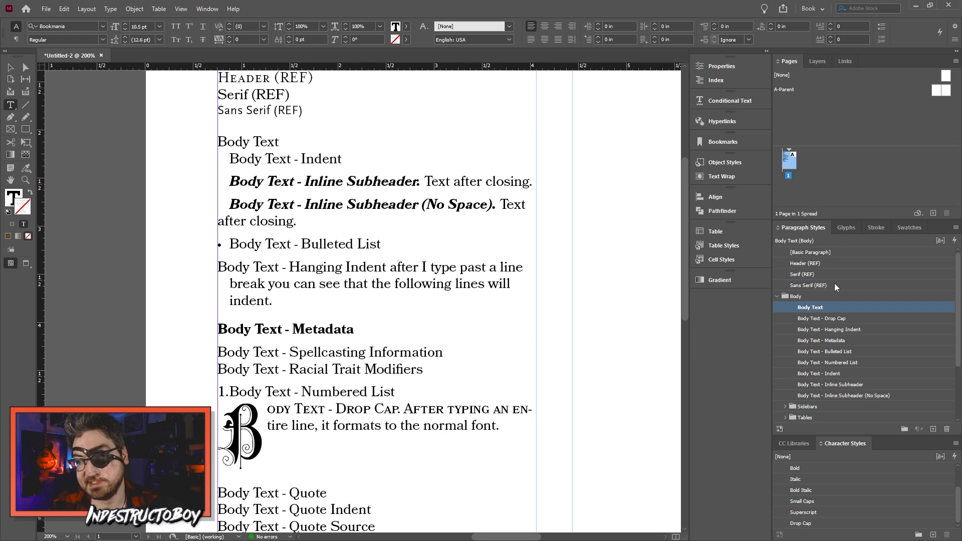
click(834, 283)
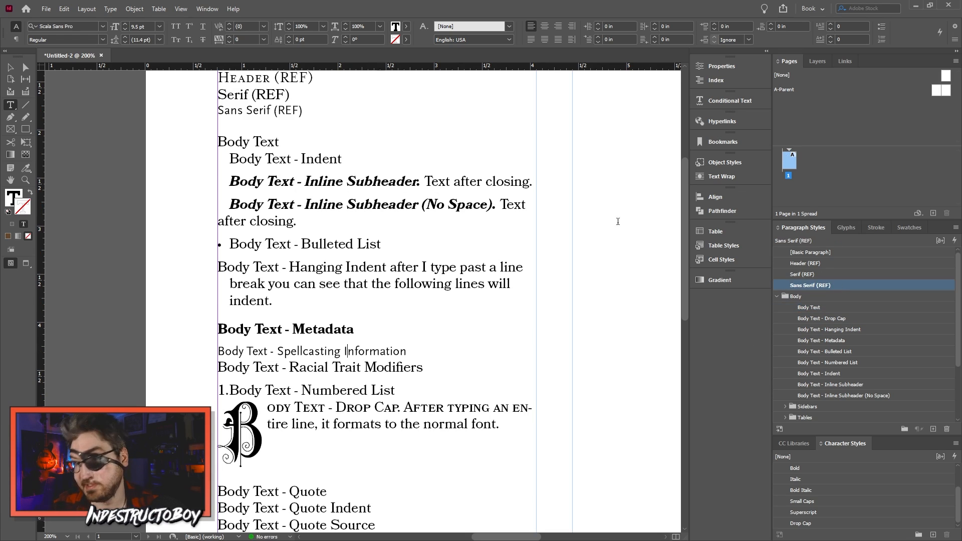
key(ctrl+shift+c)
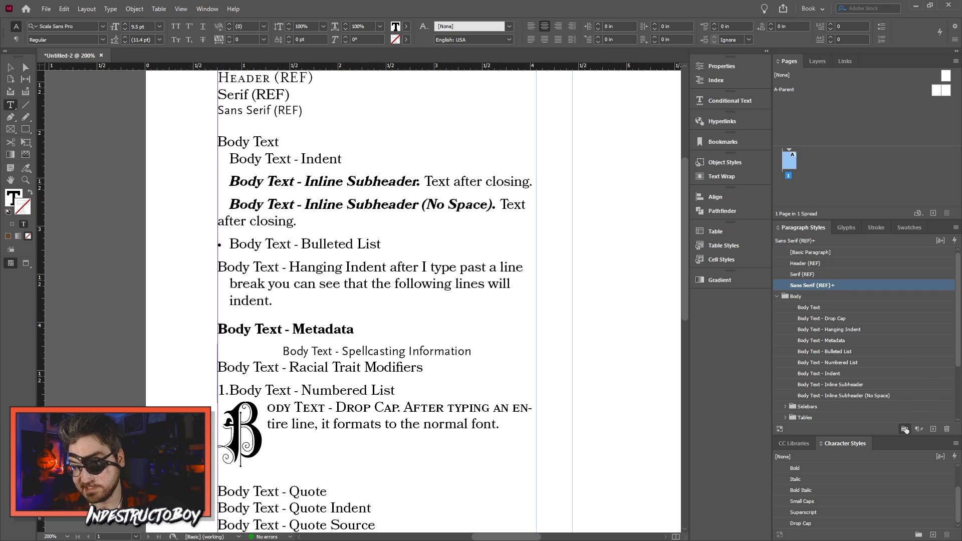
click(933, 430)
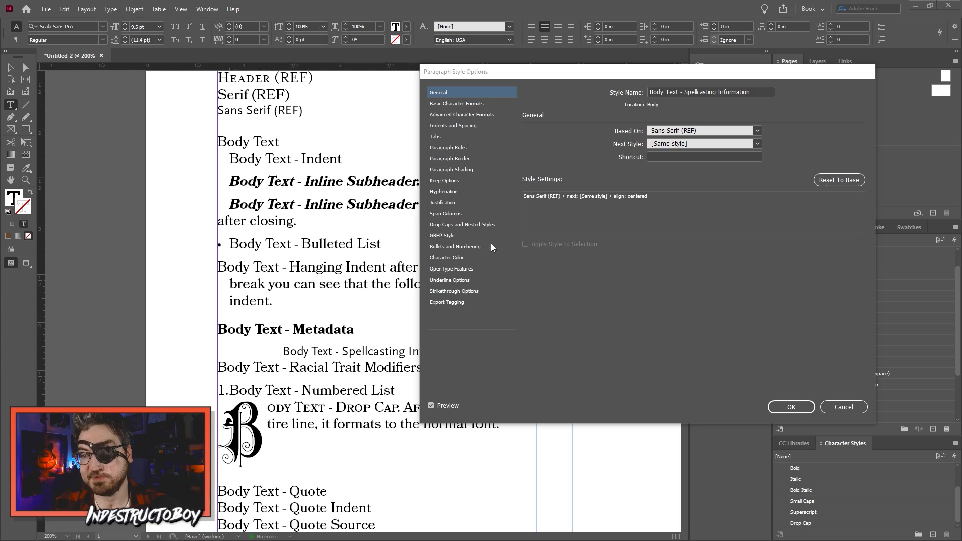
Step: Add a nested style to Body Text - Spellcasting Information that applies Bold through 1 "=", and save the style
click(464, 228)
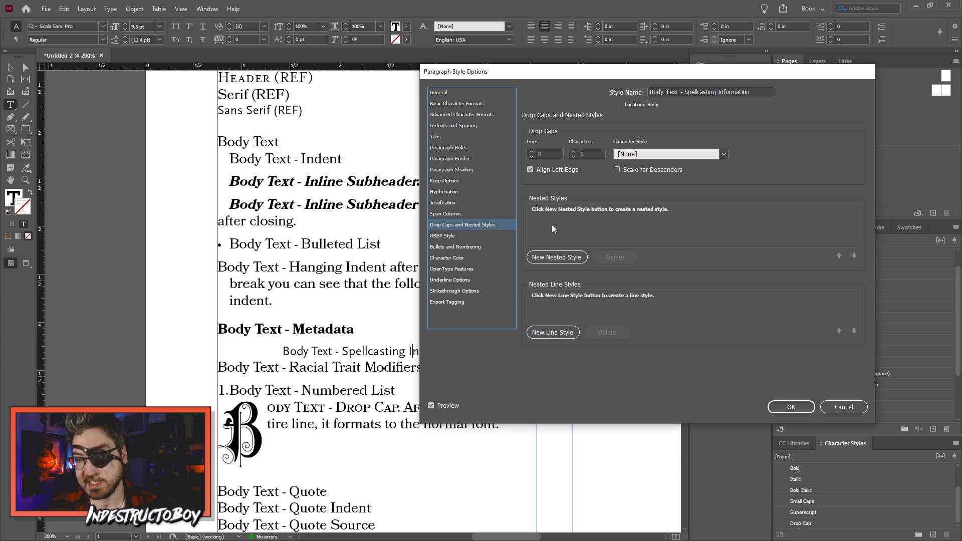
click(562, 257)
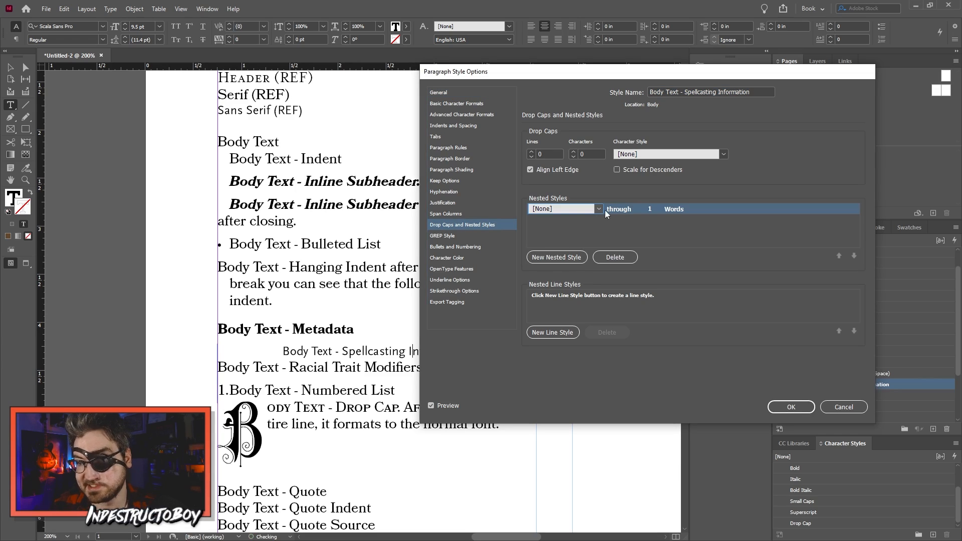
click(599, 209)
click(578, 263)
click(680, 209)
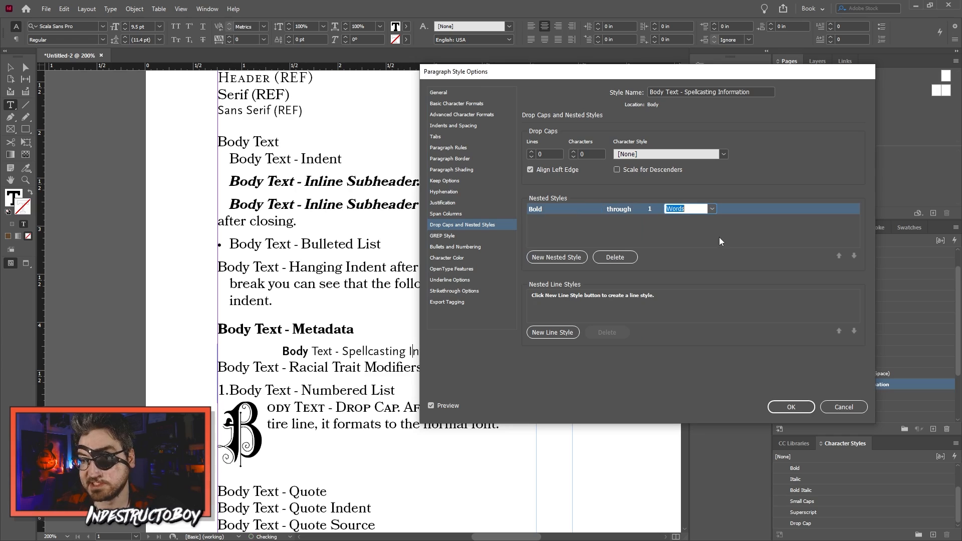
text(=)
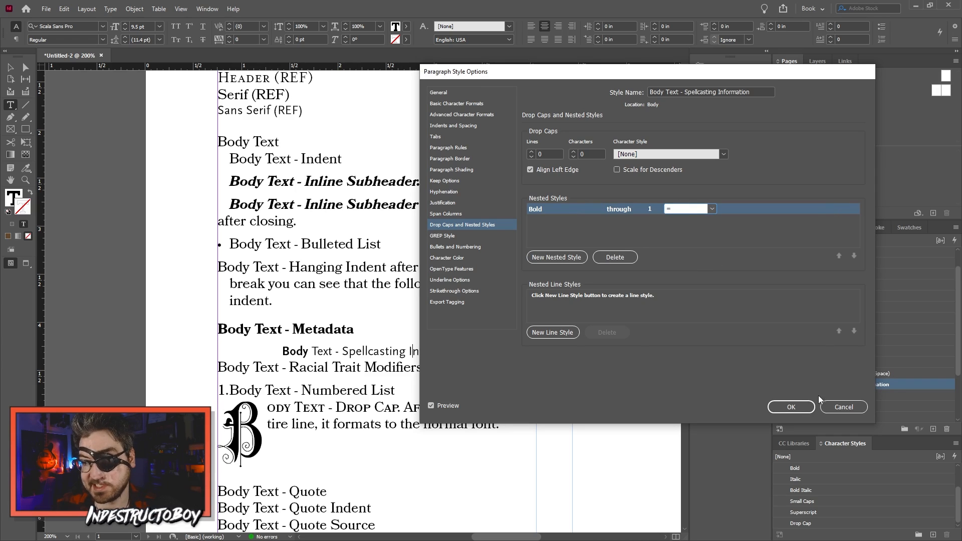
click(792, 407)
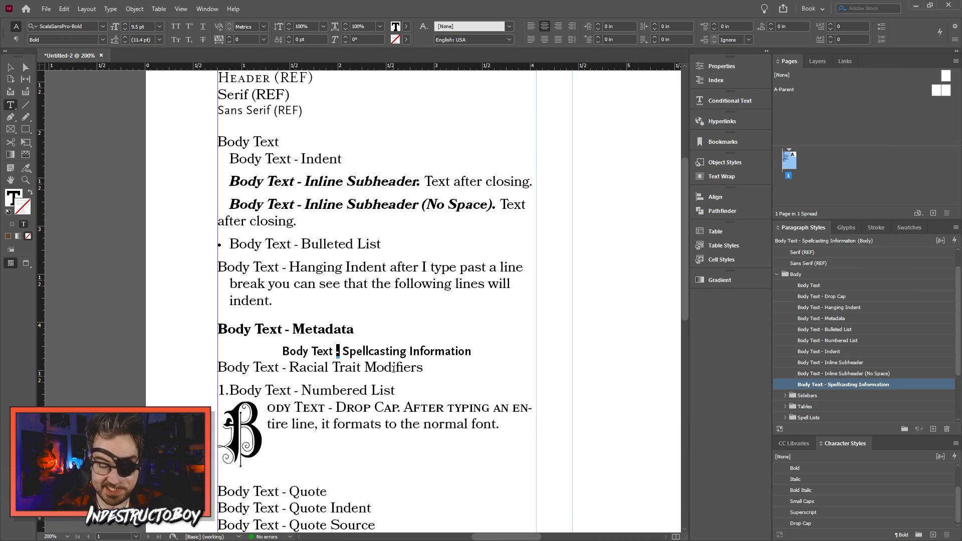
Step: Give Body Text - Spellcasting Information 0.0625 in space before and after, with 0 in between paragraphs using the same style, and save it
right_click(822, 384)
click(842, 390)
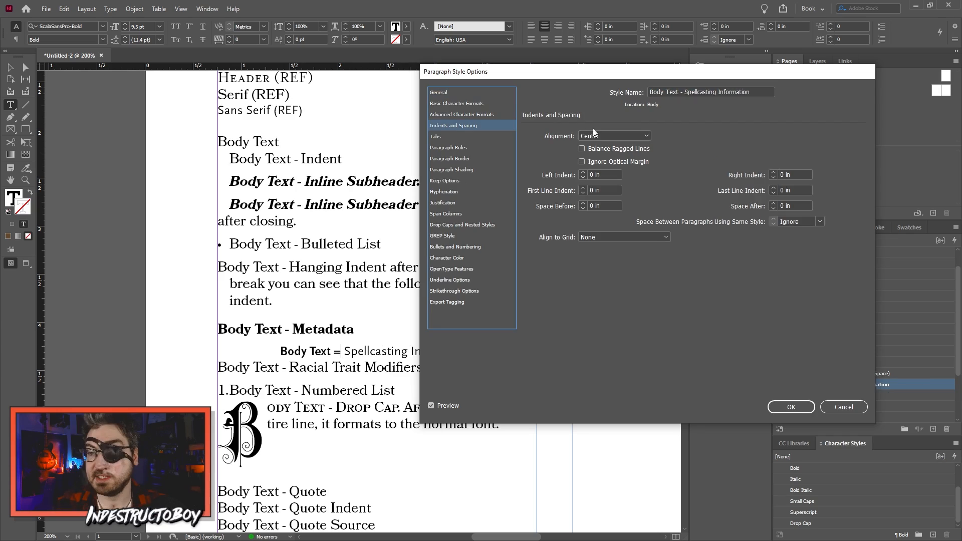
click(583, 204)
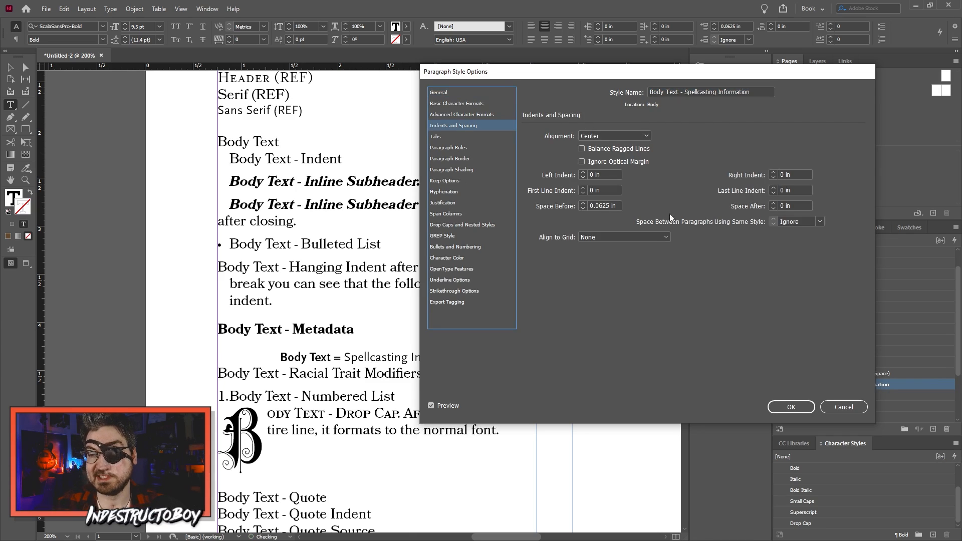
click(773, 203)
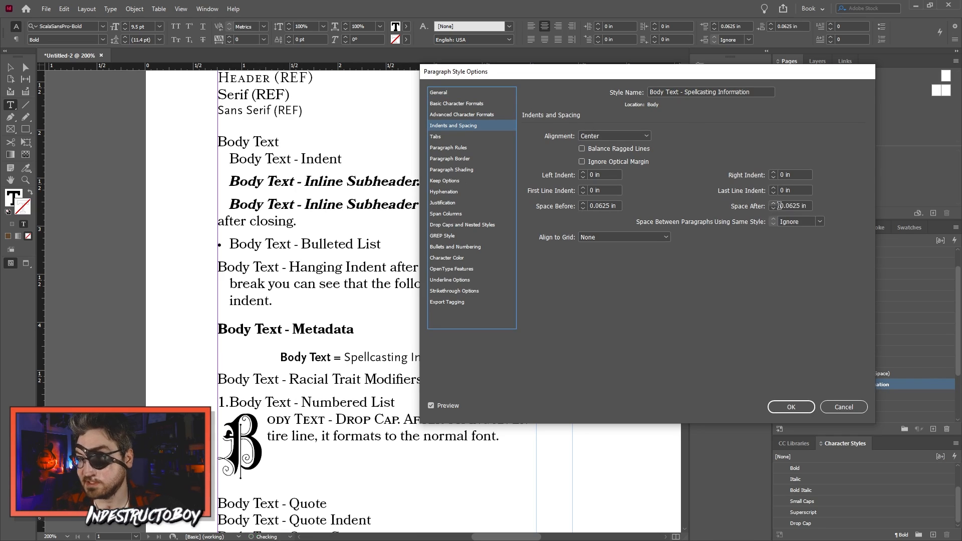
click(819, 221)
click(813, 236)
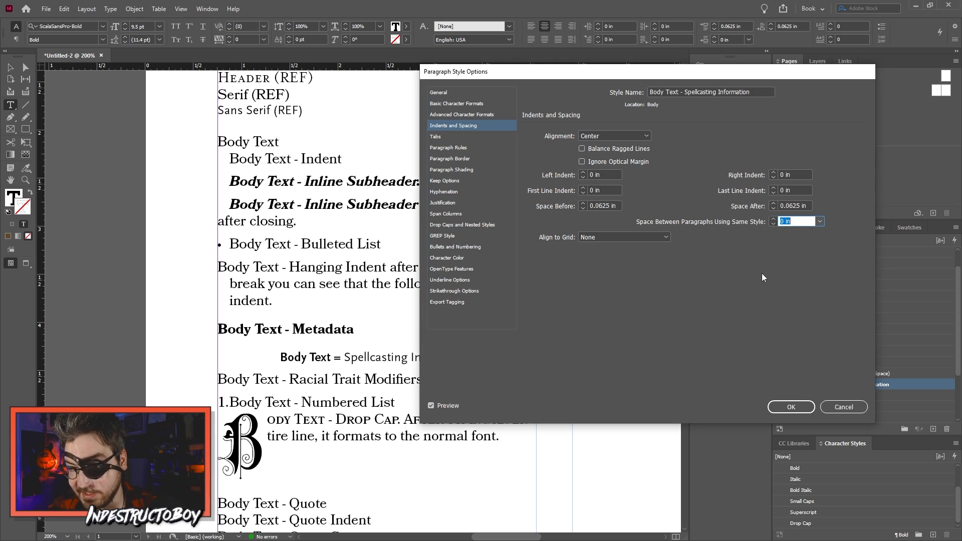
click(807, 407)
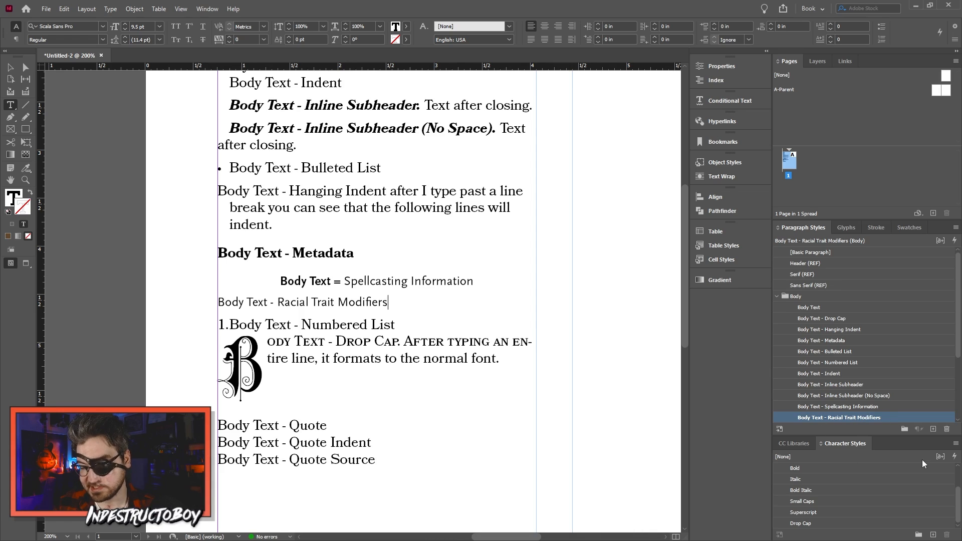
Step: Set the racial trait modifiers line's left indent to 0.125 in and redefine the Body Text - Racial Trait Modifiers style from it
click(600, 23)
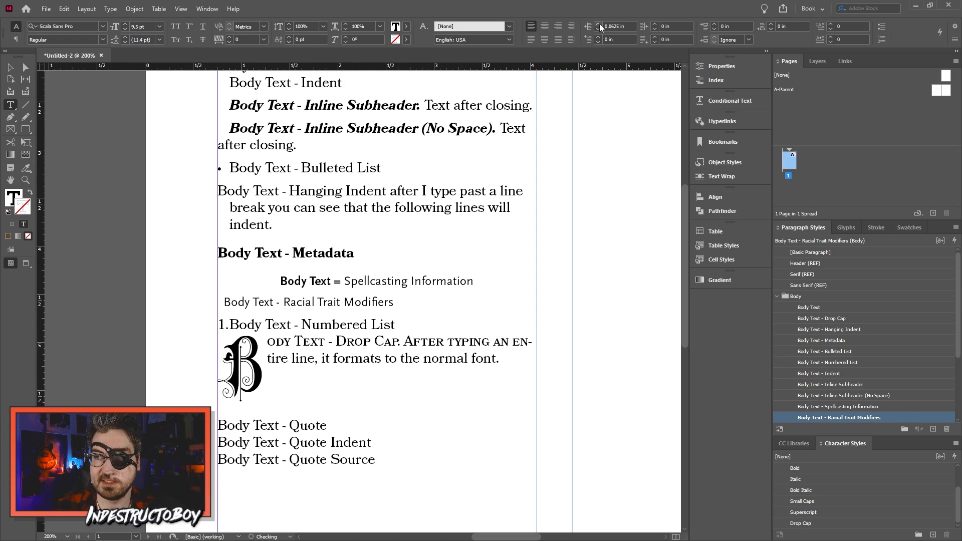
click(600, 23)
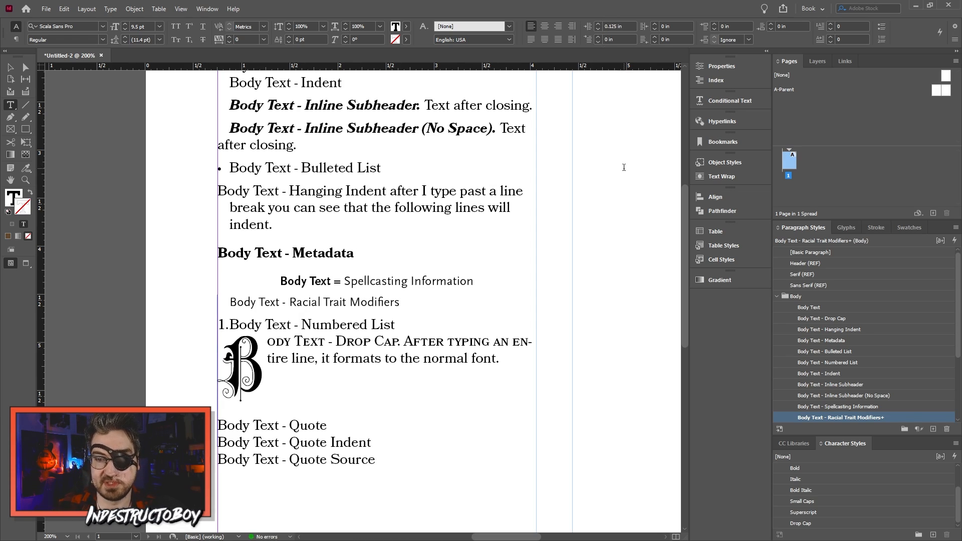
right_click(841, 417)
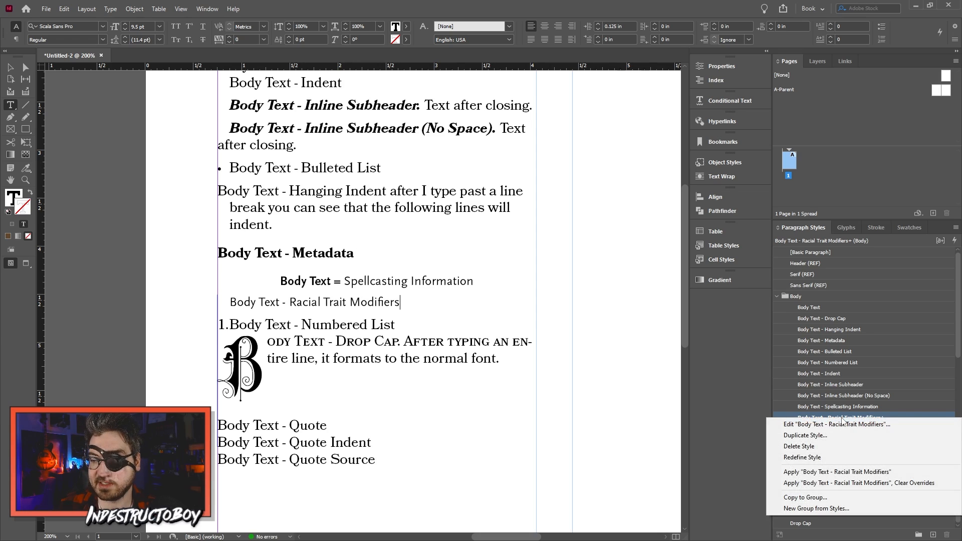
click(819, 458)
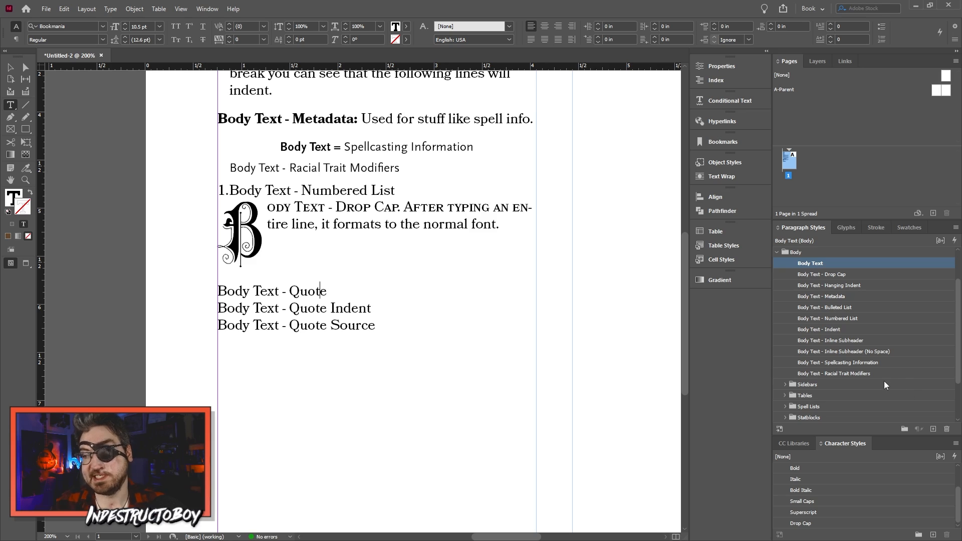
Step: Create a paragraph style based on Body Text, apply it to the three quote lines and name it "Body Text - Quote"
click(334, 291)
drag(397, 318, 218, 288)
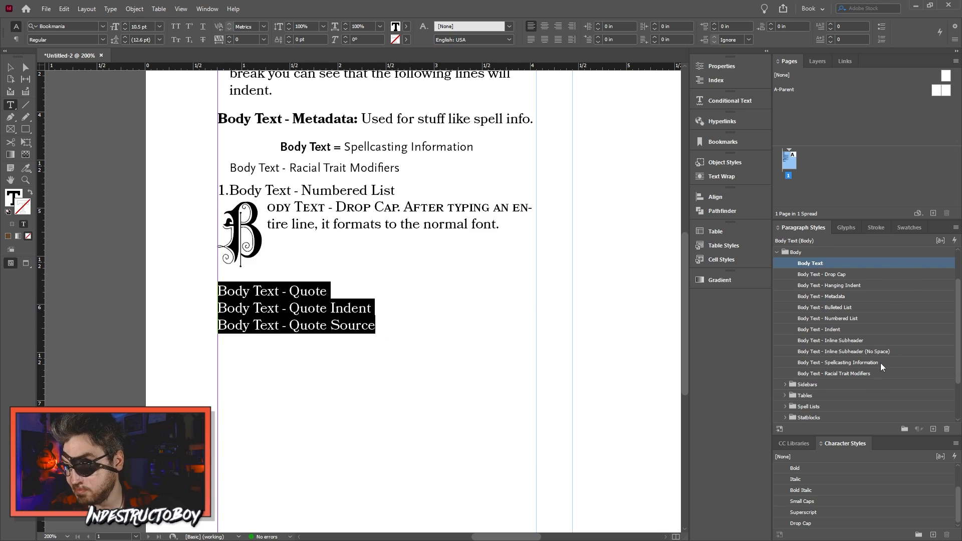
scroll(880, 363, up, 1)
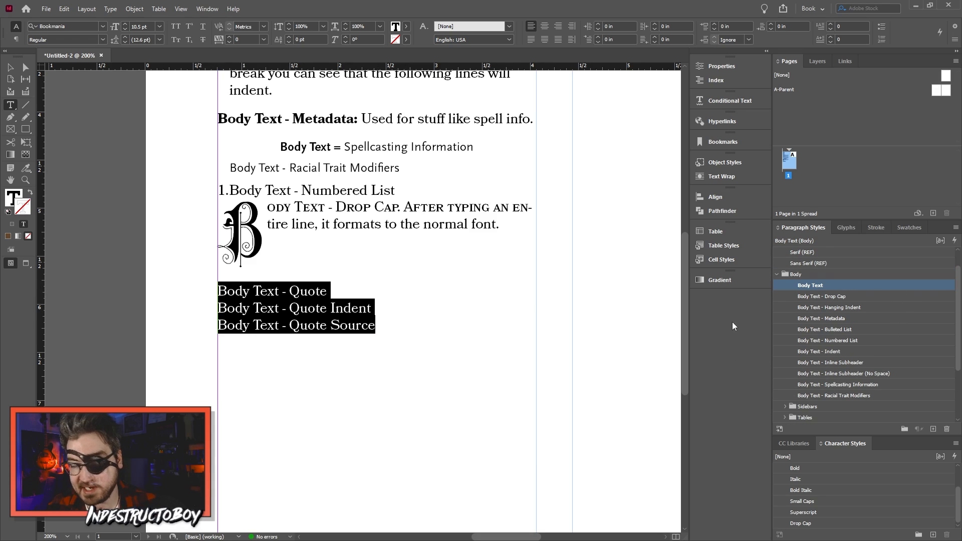
click(934, 429)
click(816, 296)
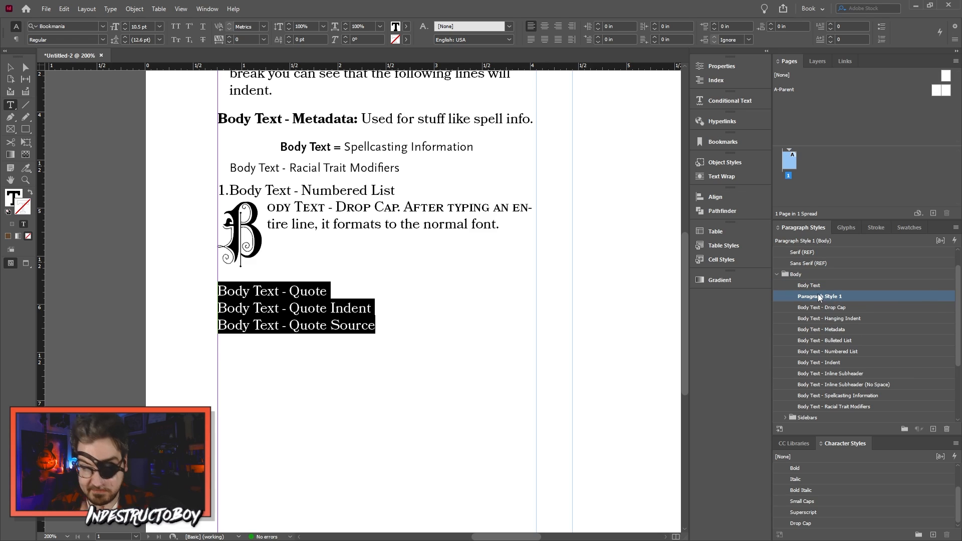
right_click(818, 294)
click(842, 299)
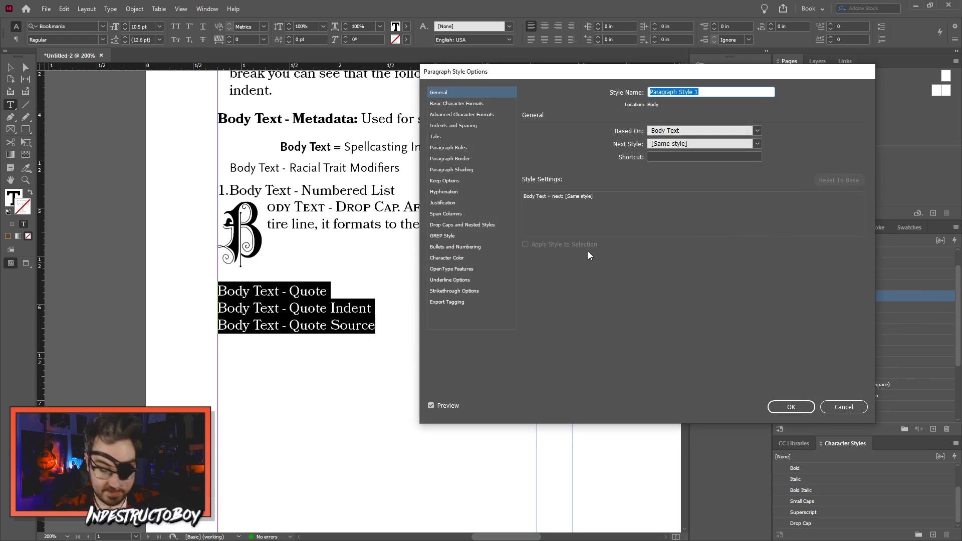
text(Body Text - Quote)
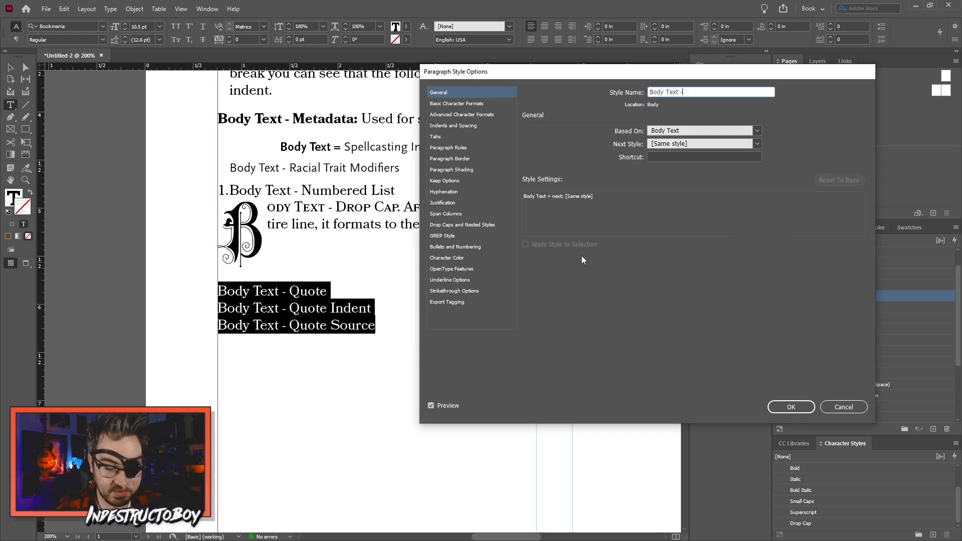
click(449, 103)
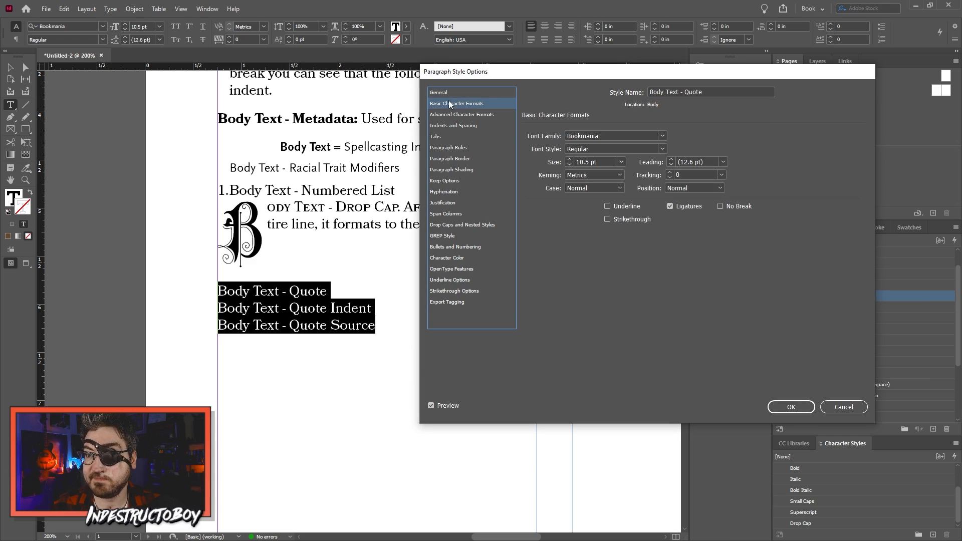
Step: Set the Body Text - Quote paragraph style's font to Mrs Eaves OT with the Italic style
click(662, 136)
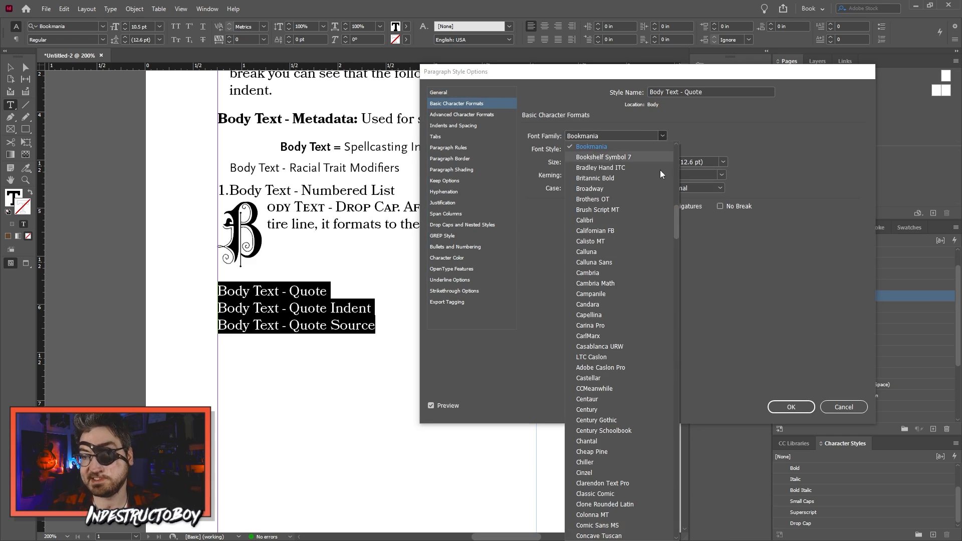
drag(675, 215, 686, 390)
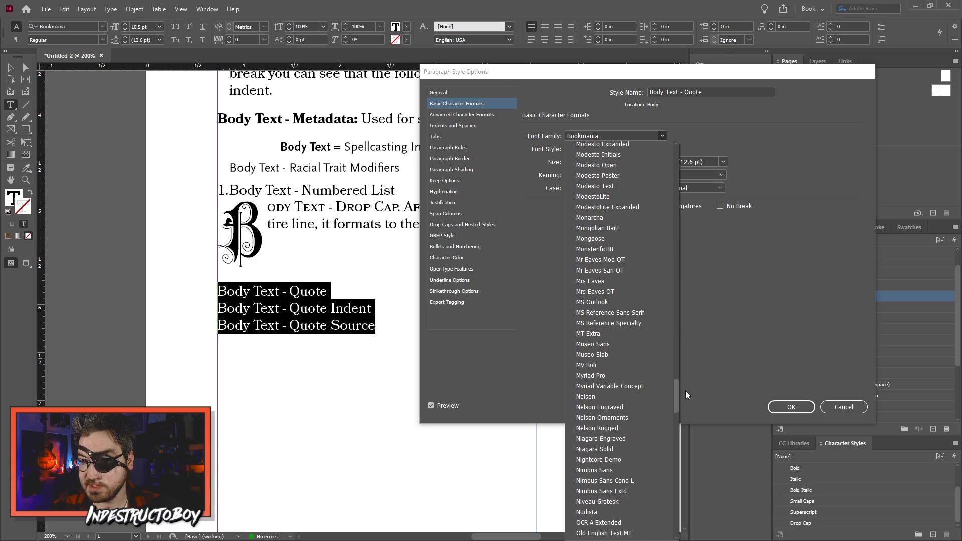
click(626, 296)
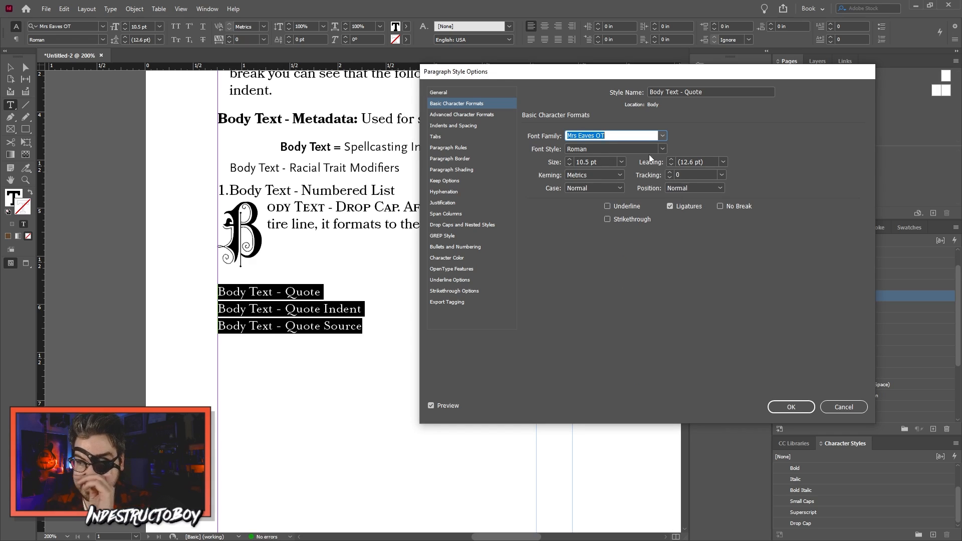
click(662, 149)
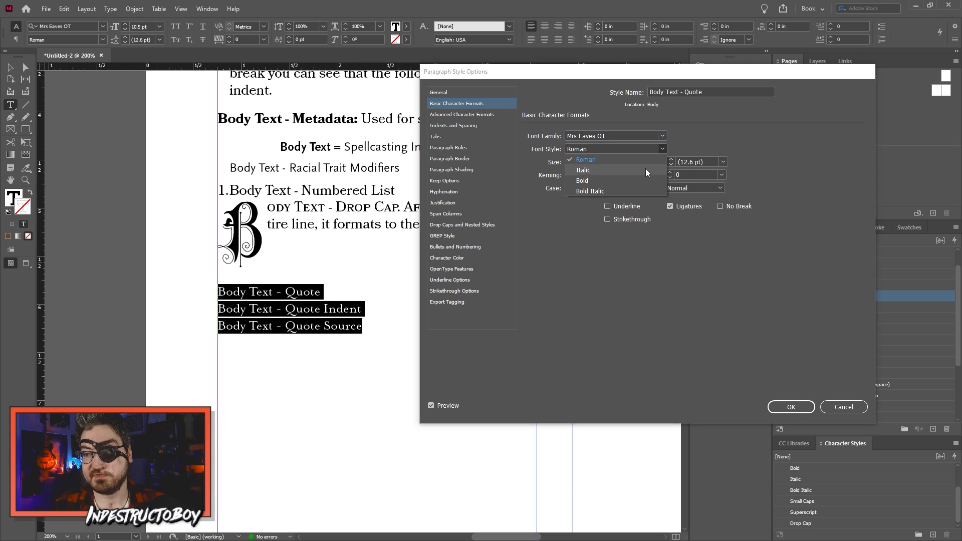
click(634, 172)
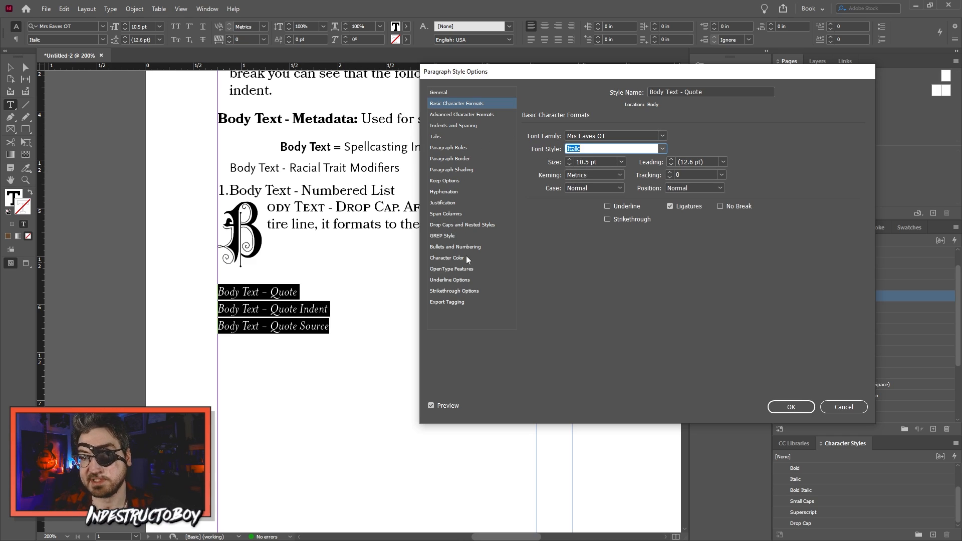
Step: Add a nested line style to Body Text - Quote that applies Small Caps for 1 line, and save the style
click(461, 224)
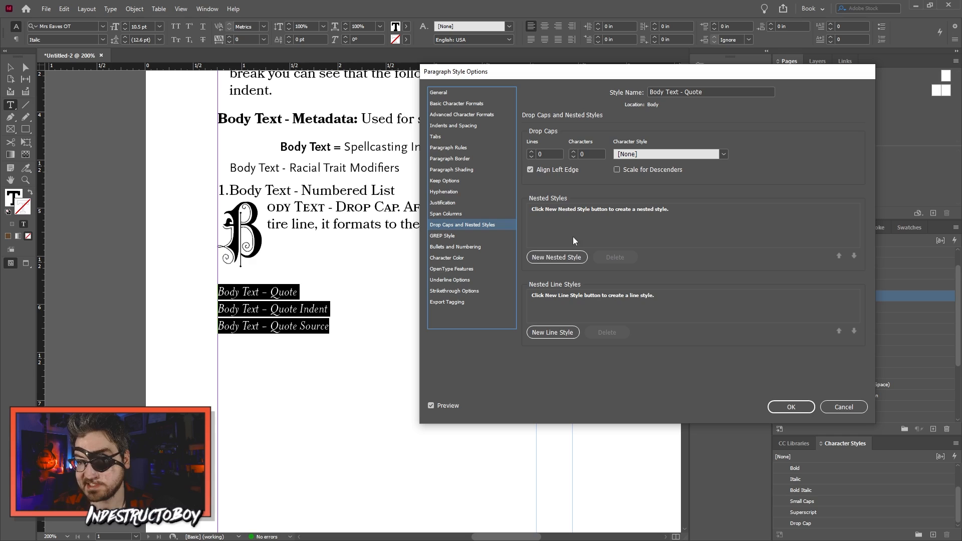
click(557, 336)
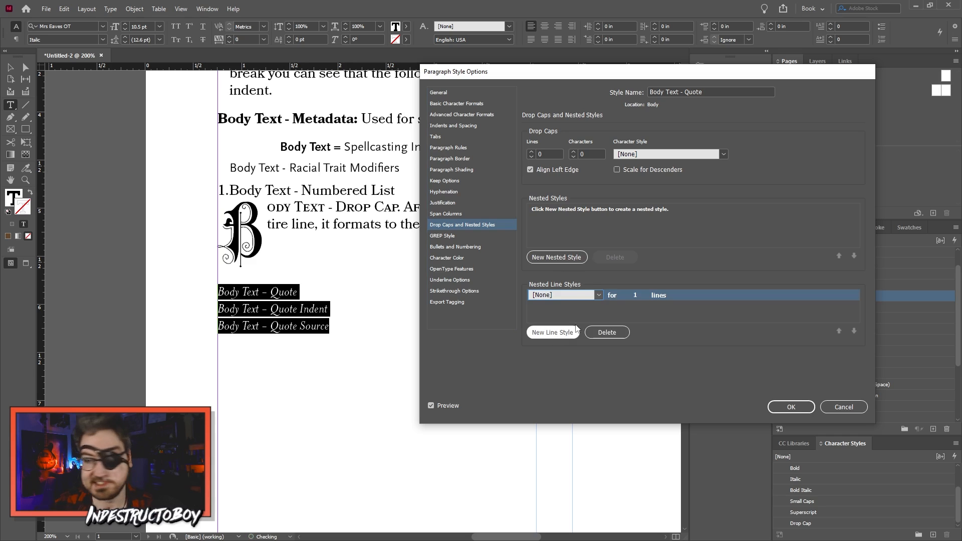
click(599, 295)
click(587, 375)
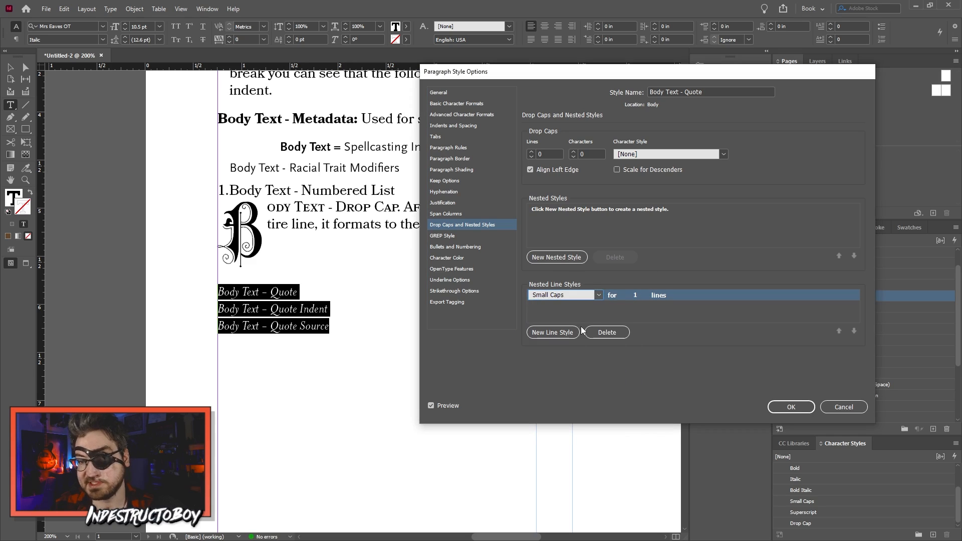
click(790, 407)
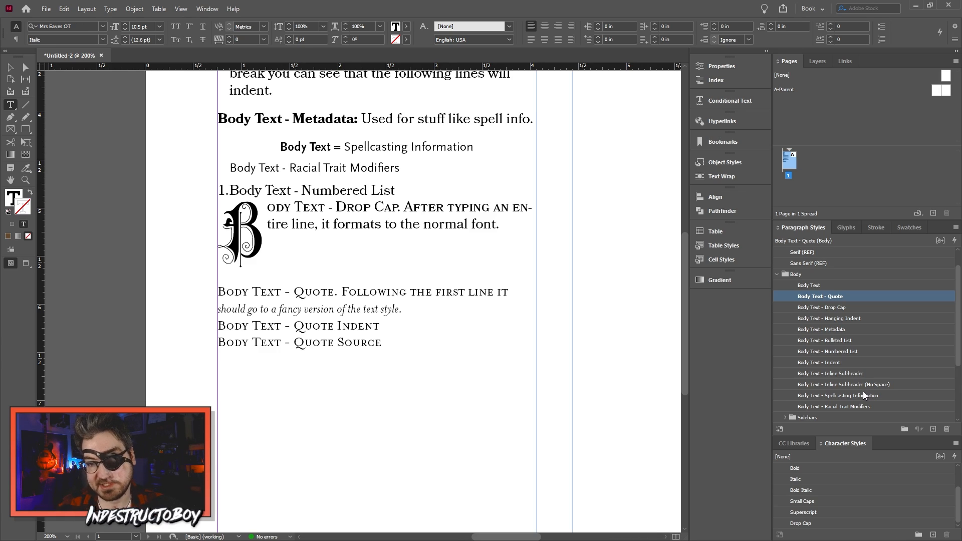
Step: Create a paragraph style named Body Text - Quote Indent from Body Text - Quote with a 0.125 in first line indent
key(Down)
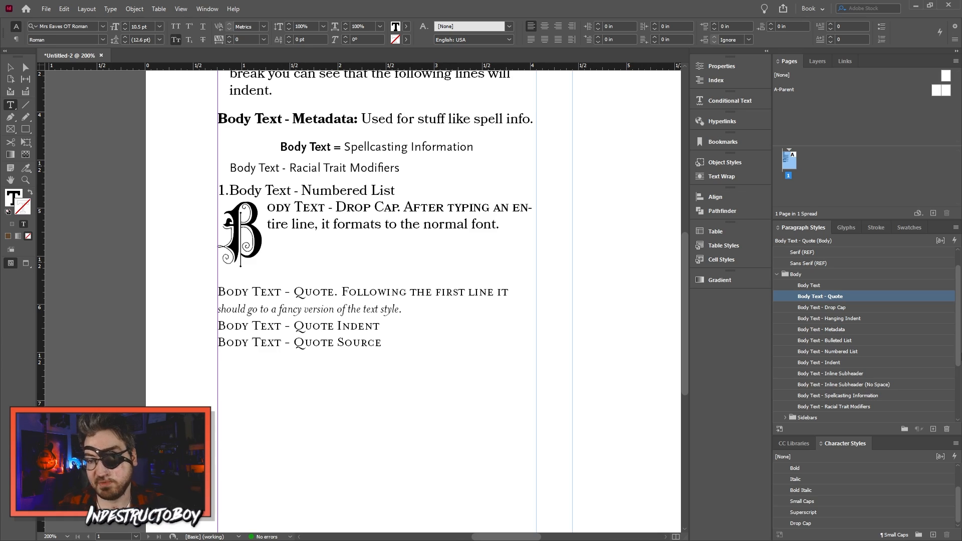
click(935, 429)
right_click(831, 303)
click(847, 315)
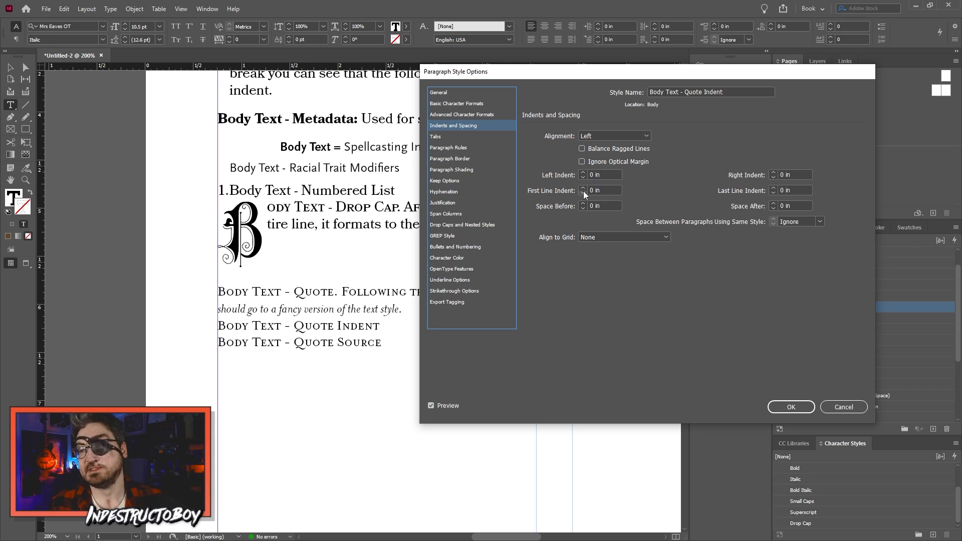
click(583, 187)
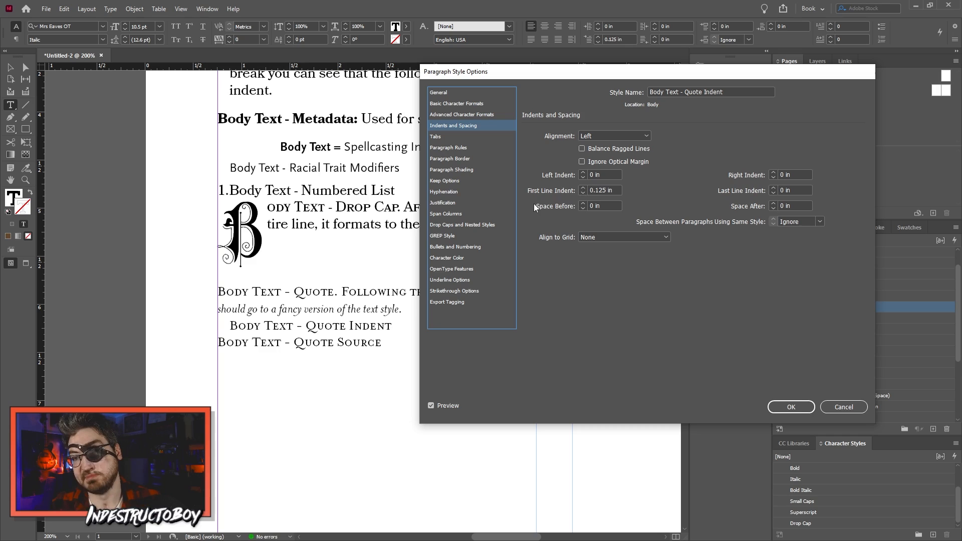
Step: Delete the Small Caps nested line style from Body Text - Quote Indent and save the style
click(479, 221)
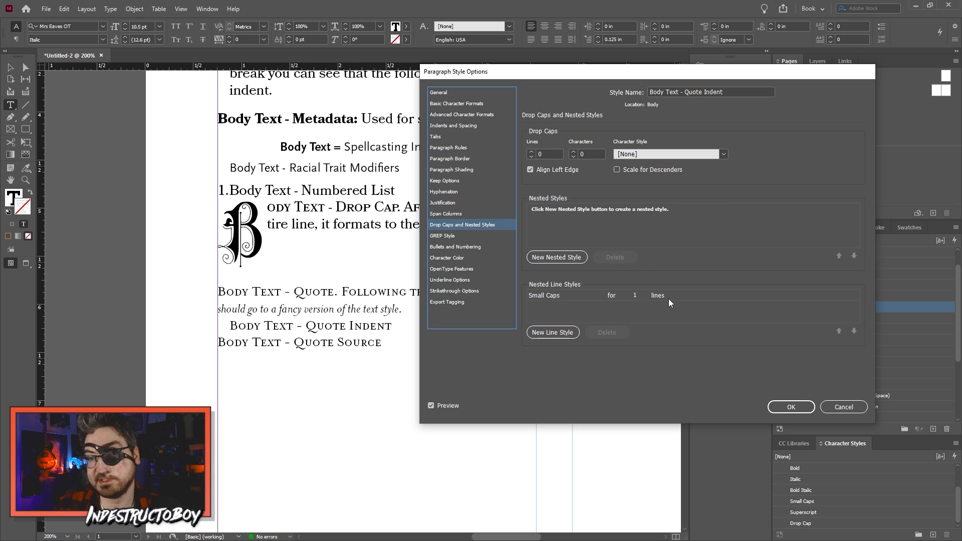
click(686, 297)
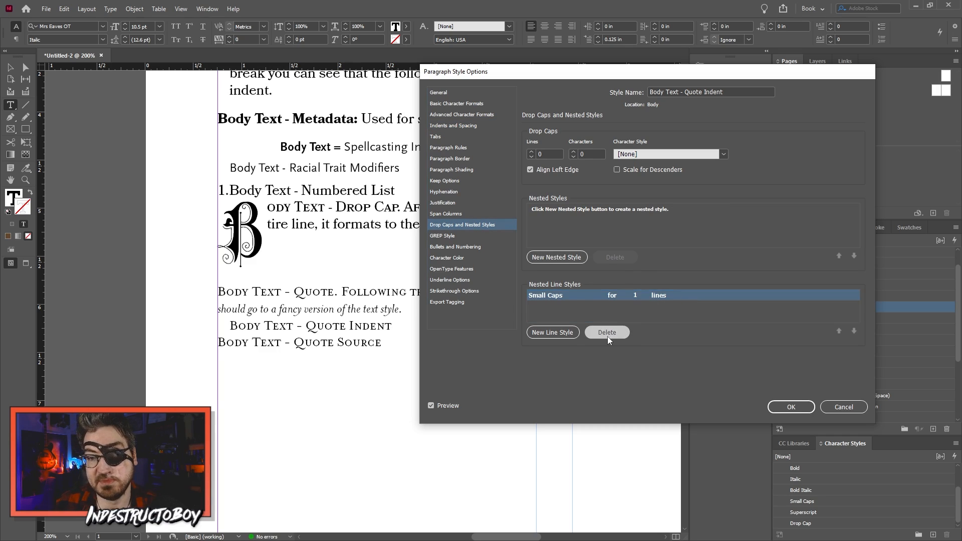
click(608, 335)
click(788, 408)
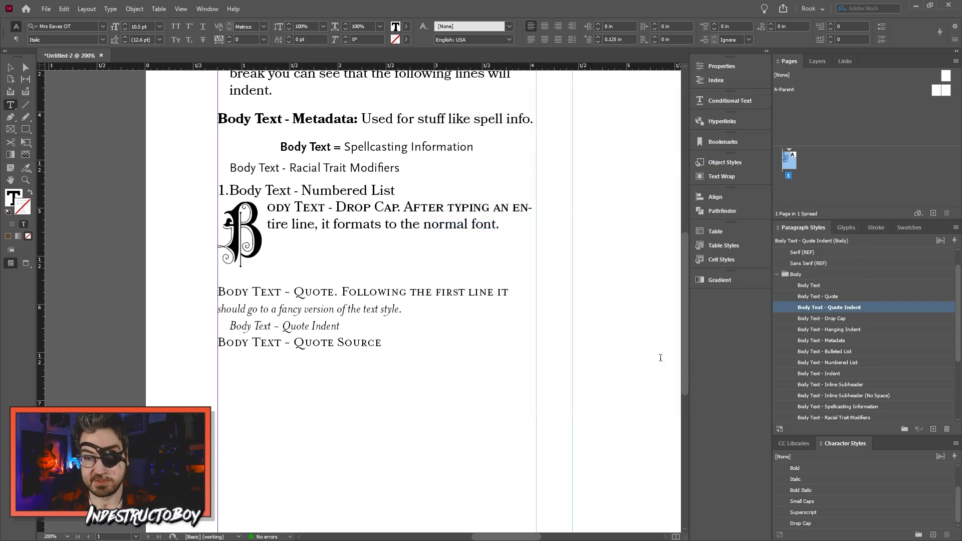
Step: Create a paragraph style named Body text - Quote Source, based on Body Text - Quote, for the quote source line
click(852, 298)
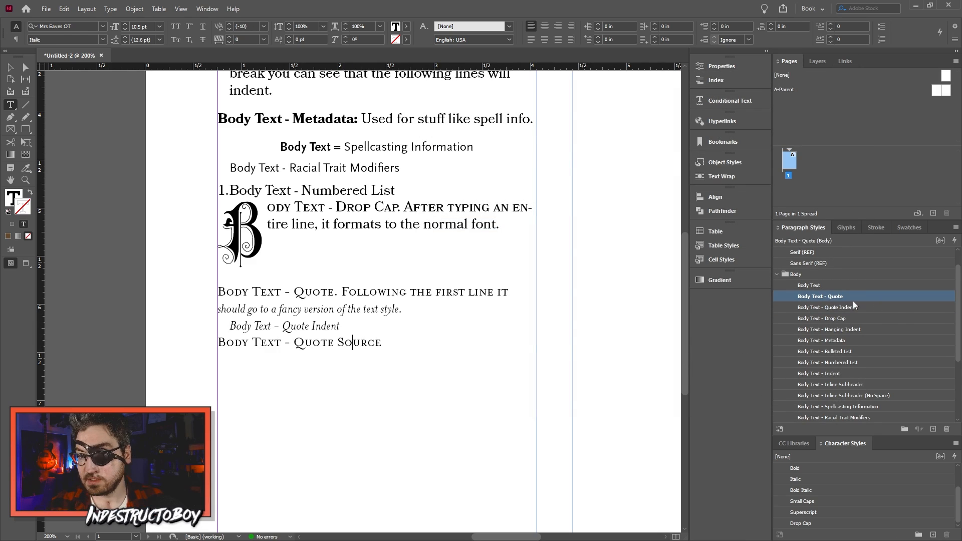
click(937, 428)
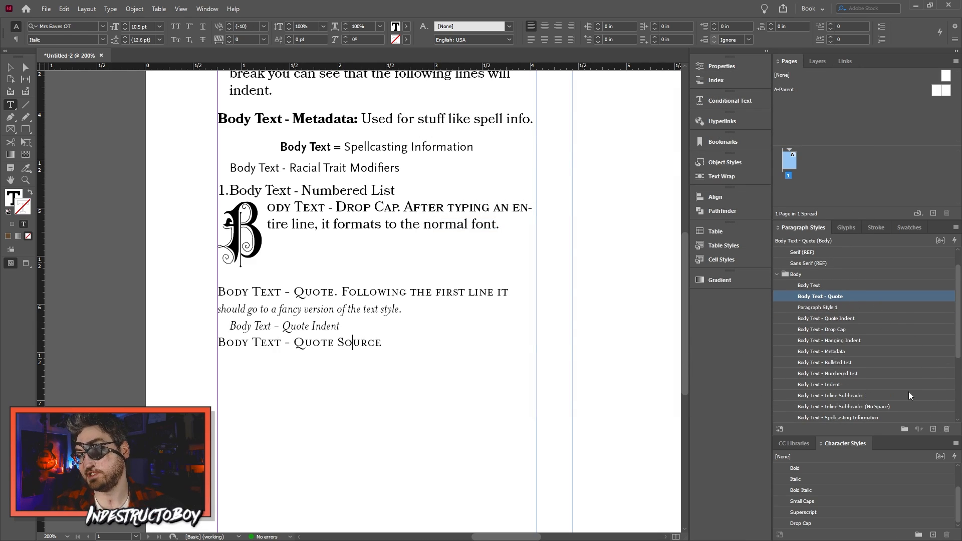
click(842, 308)
right_click(816, 307)
click(826, 308)
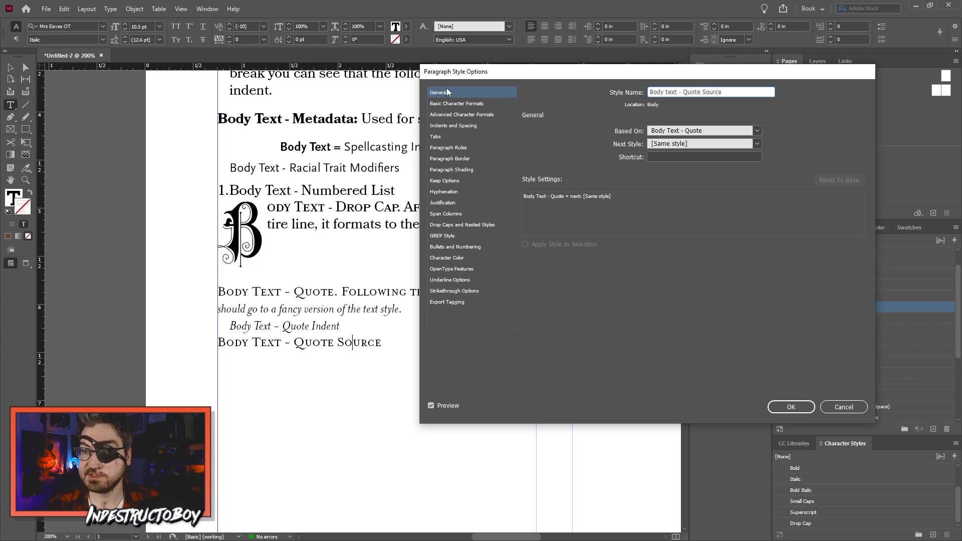
Step: Set the Body text - Quote Source style's alignment to Right
click(457, 104)
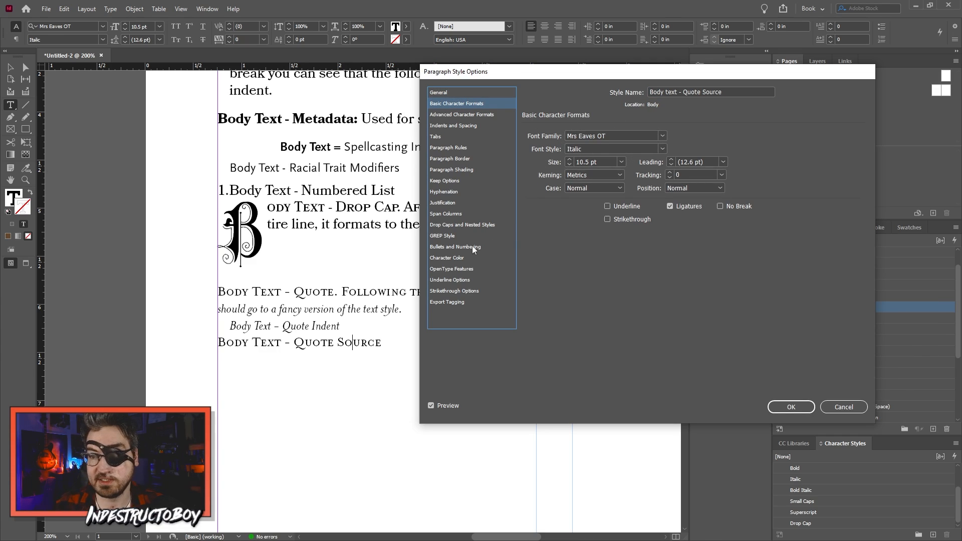
click(481, 125)
click(635, 134)
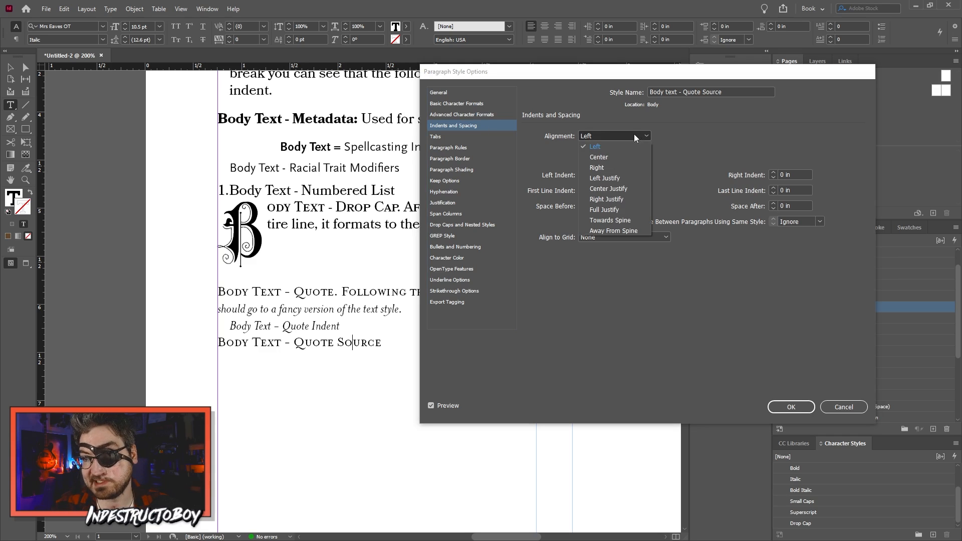
click(614, 169)
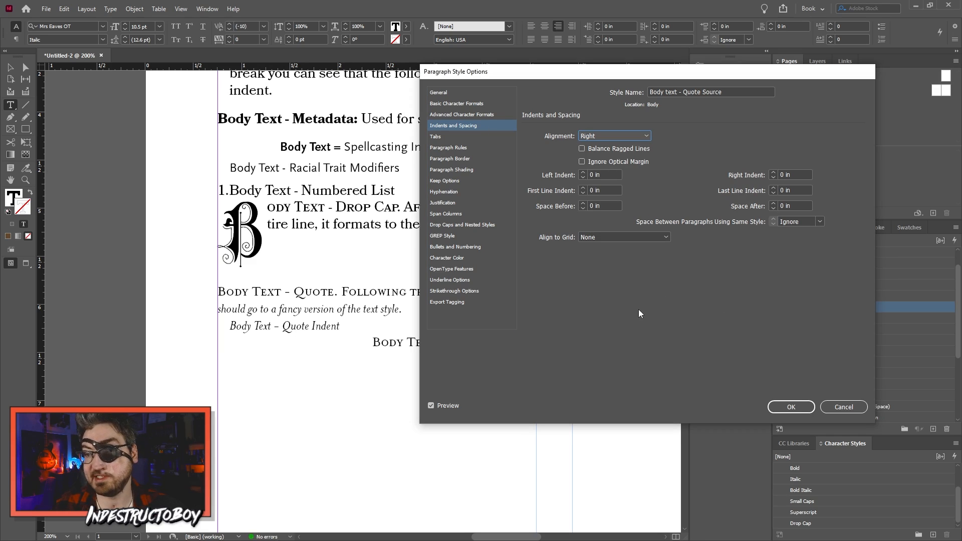
Step: Delete the Small Caps nested line style from Body text - Quote Source
click(462, 225)
click(765, 272)
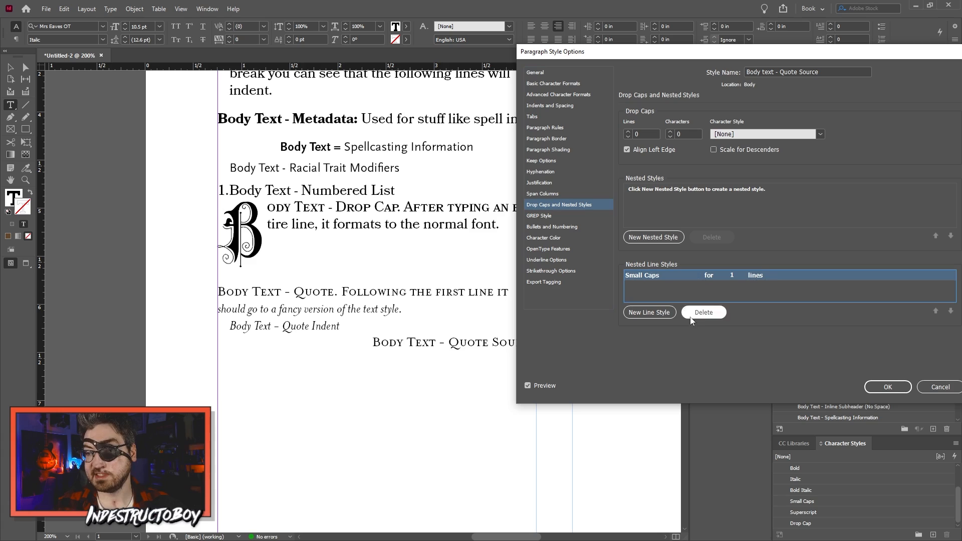
click(703, 312)
Step: Add a nested style to Body text - Quote Source that applies Regular through 1 comma, and save the style
click(653, 237)
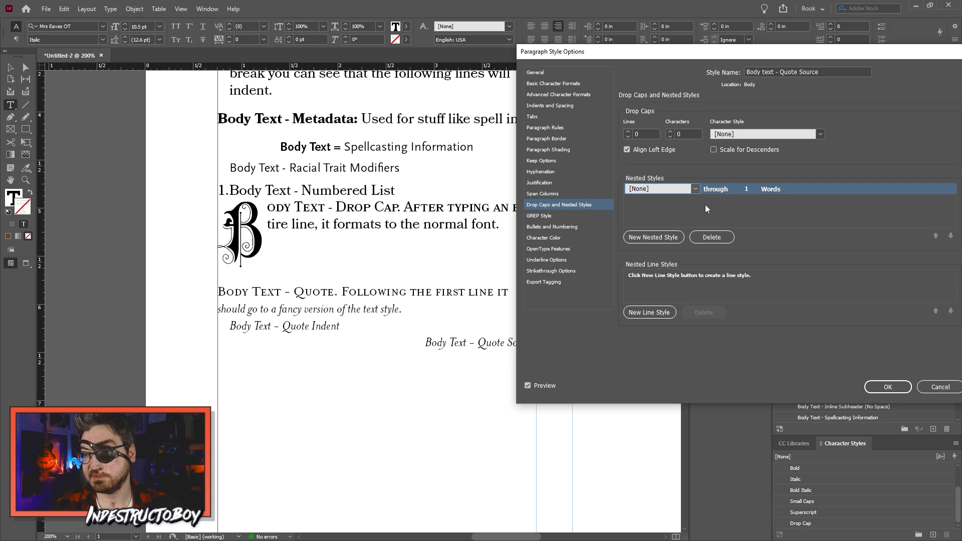
click(695, 188)
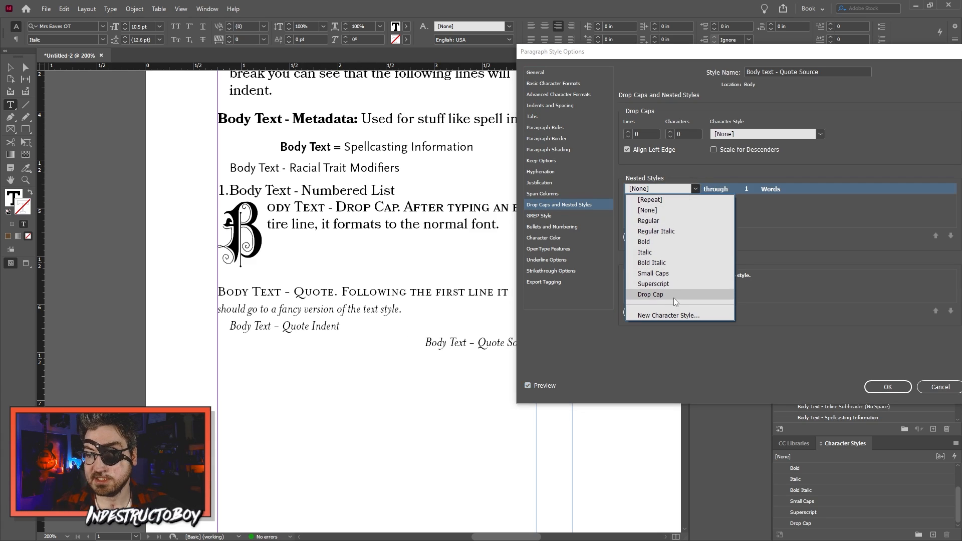
click(672, 218)
click(777, 189)
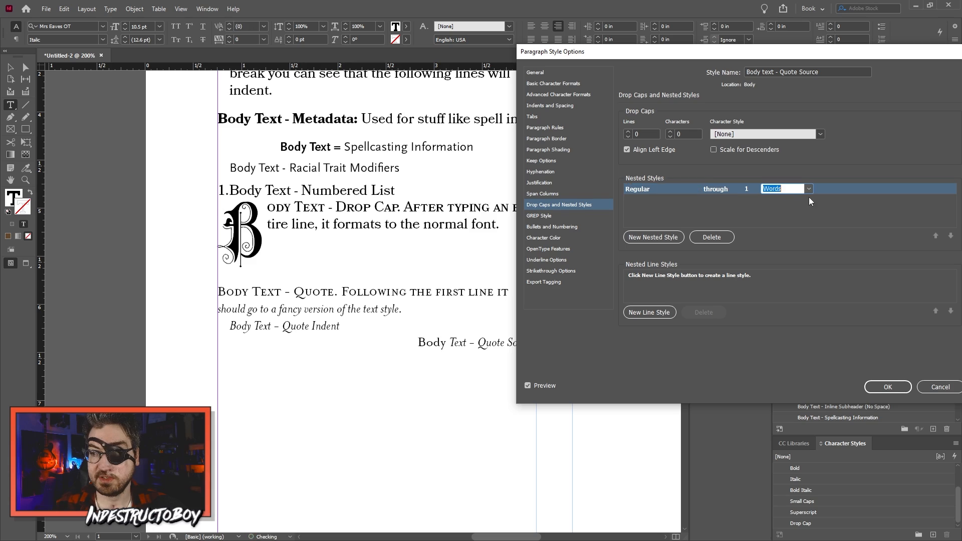
text(,)
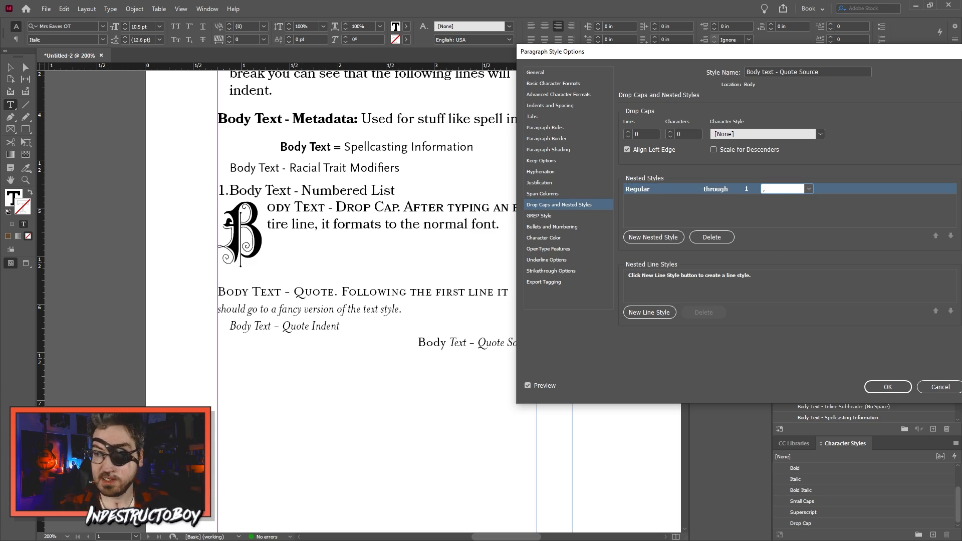
key(Return)
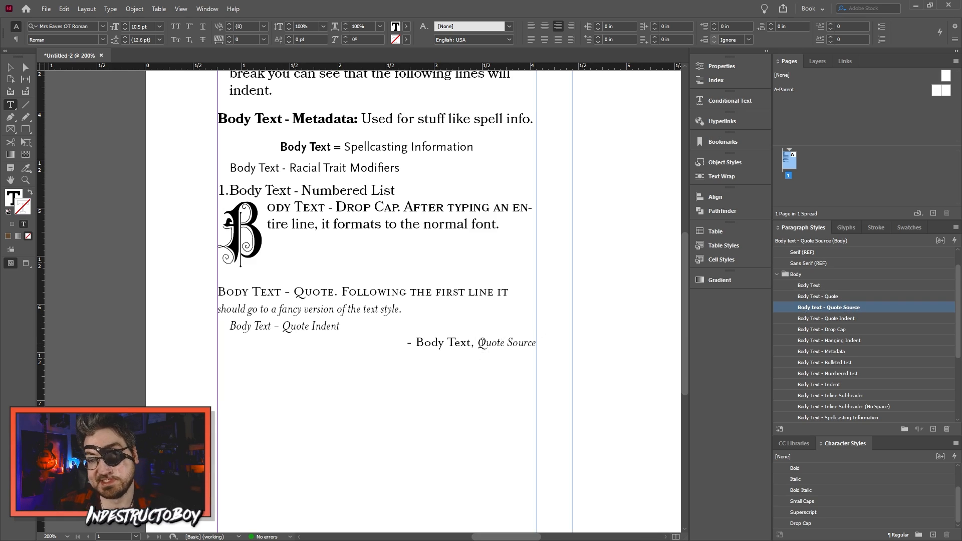
Step: Set the quote source paragraph's space before to 0.0625 in and redefine its paragraph style to match
click(717, 24)
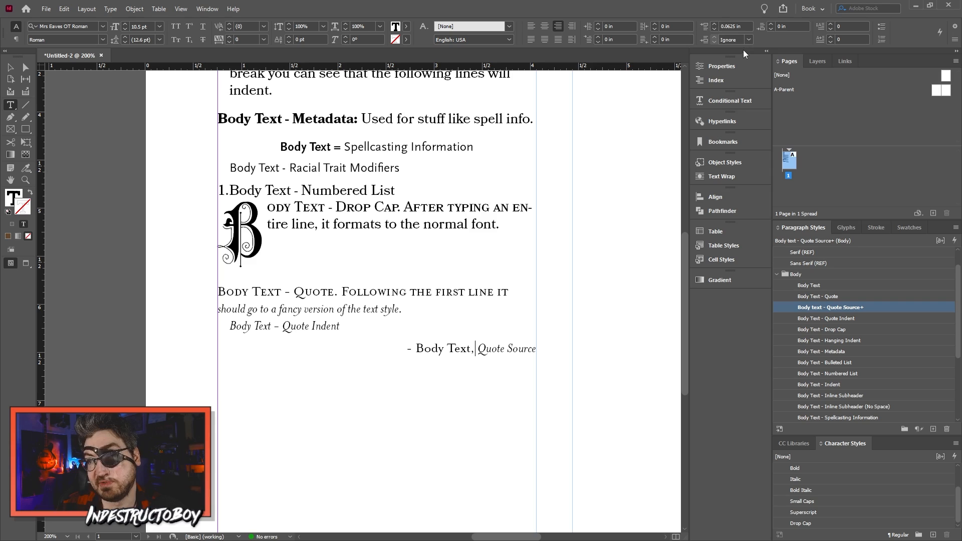
right_click(838, 308)
click(826, 348)
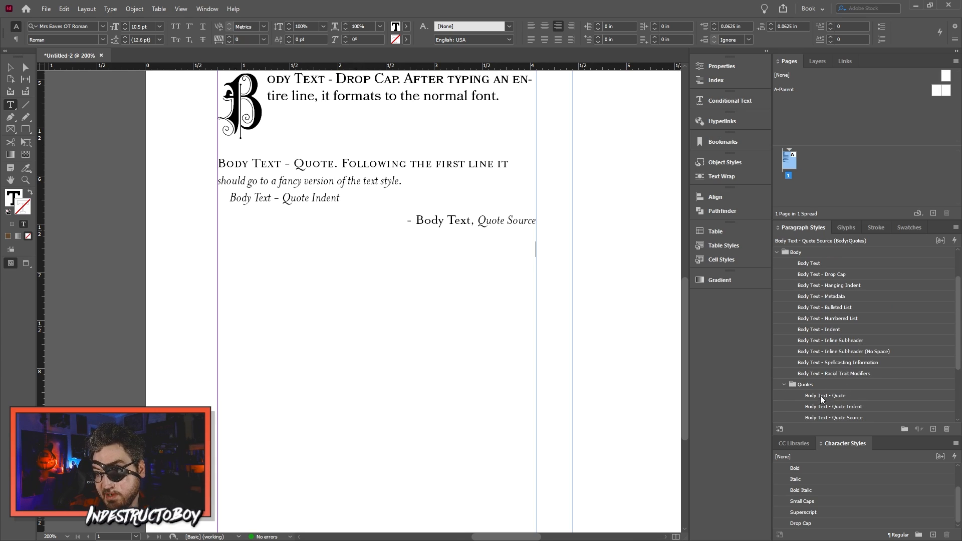
click(785, 385)
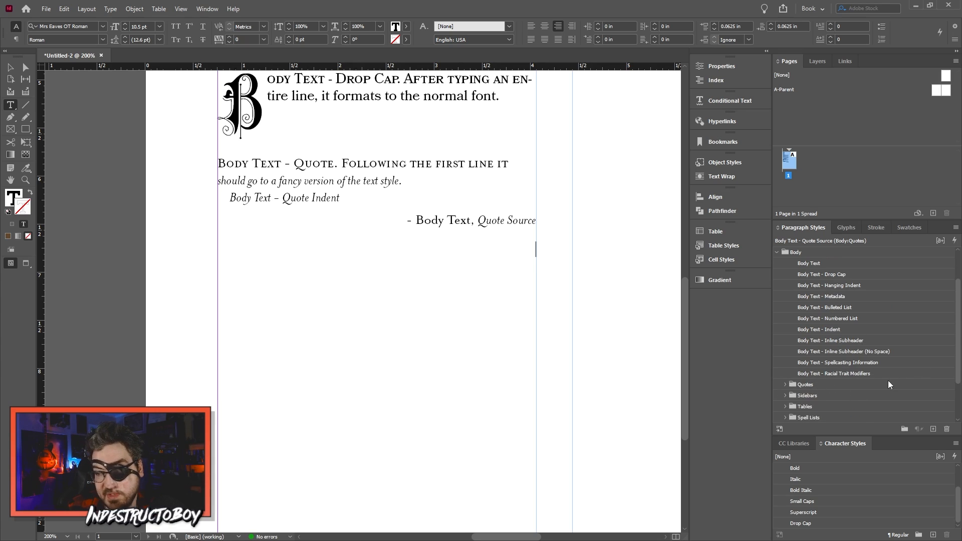
click(785, 385)
scroll(786, 387, down, 2)
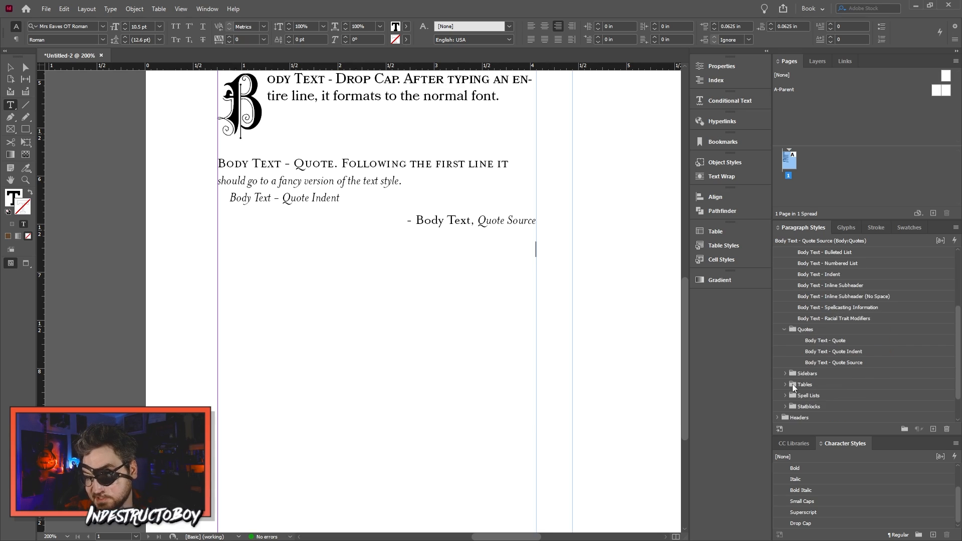
click(785, 330)
scroll(822, 343, up, 3)
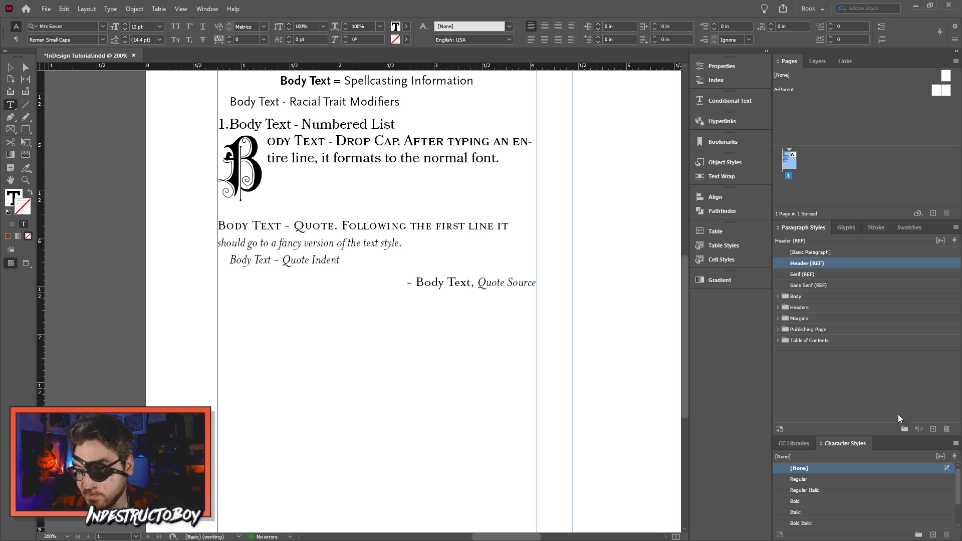
Step: Create a Header 1 paragraph style from Header (REF) and enter the sample header lines from Part Header through Feature Subheader
click(933, 429)
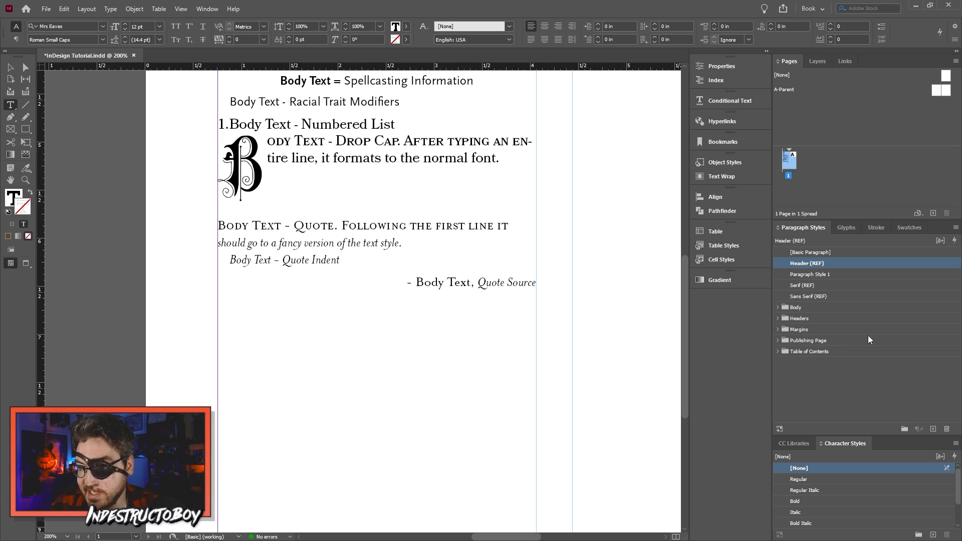
double_click(818, 274)
text(Header)
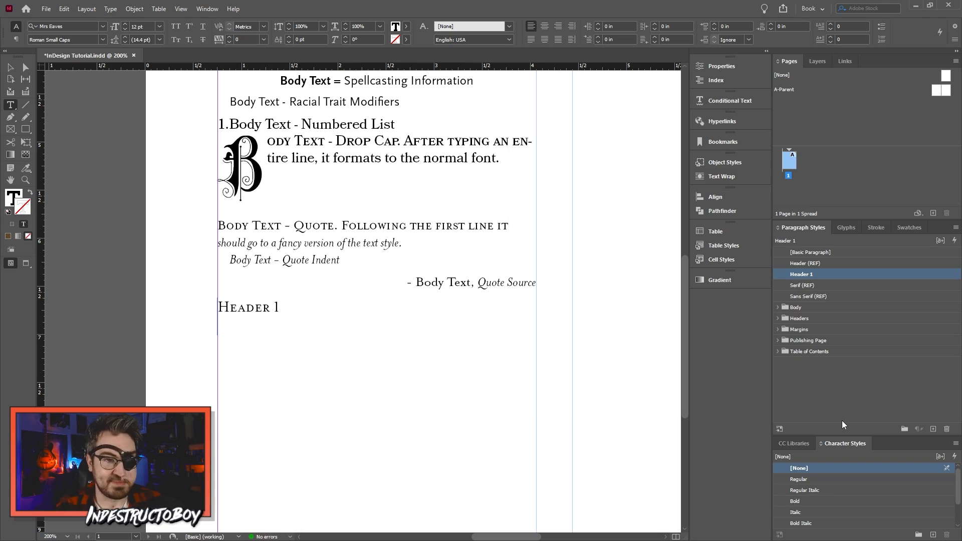
text(Header)
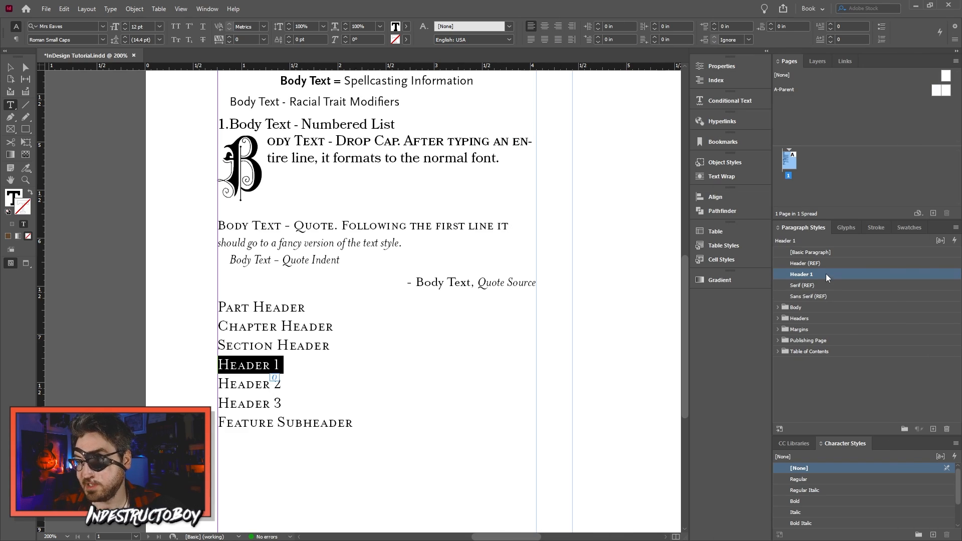
Step: Move the Header 1 paragraph style into the Headers group and set its font size to 21.5 pt
drag(827, 277, 798, 317)
click(779, 308)
double_click(808, 318)
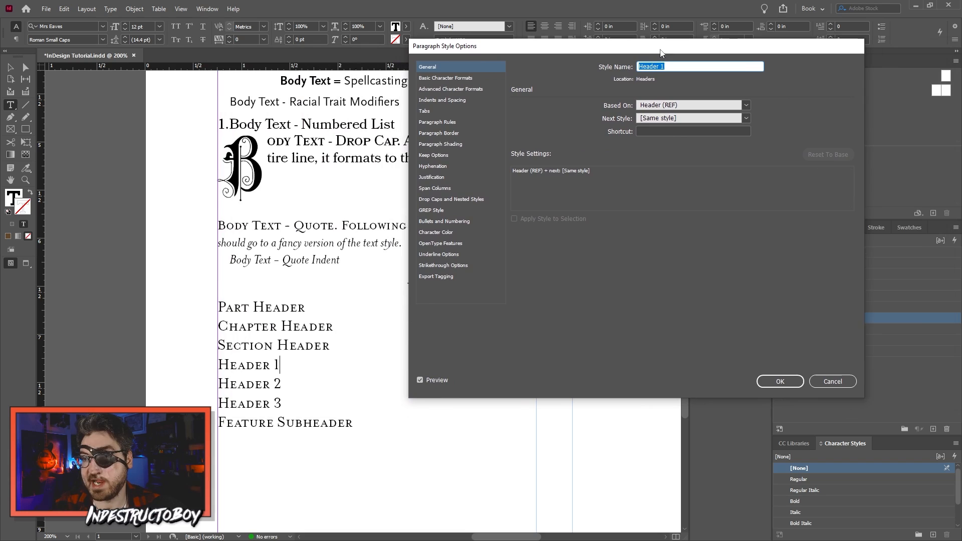
click(435, 79)
click(591, 137)
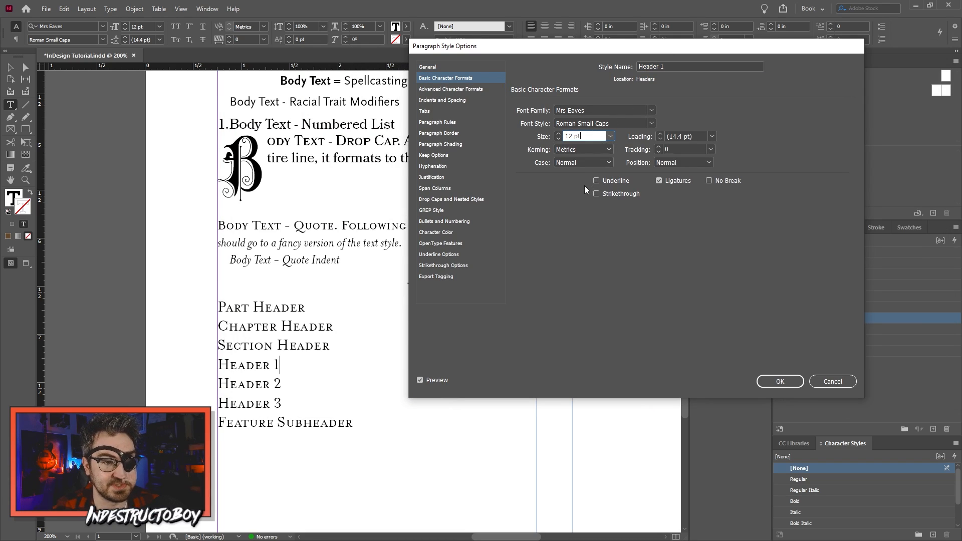
drag(574, 137, 559, 138)
text(21.5)
Step: Set the Header 1 style's space after to 0.0625 in and save the style
click(443, 101)
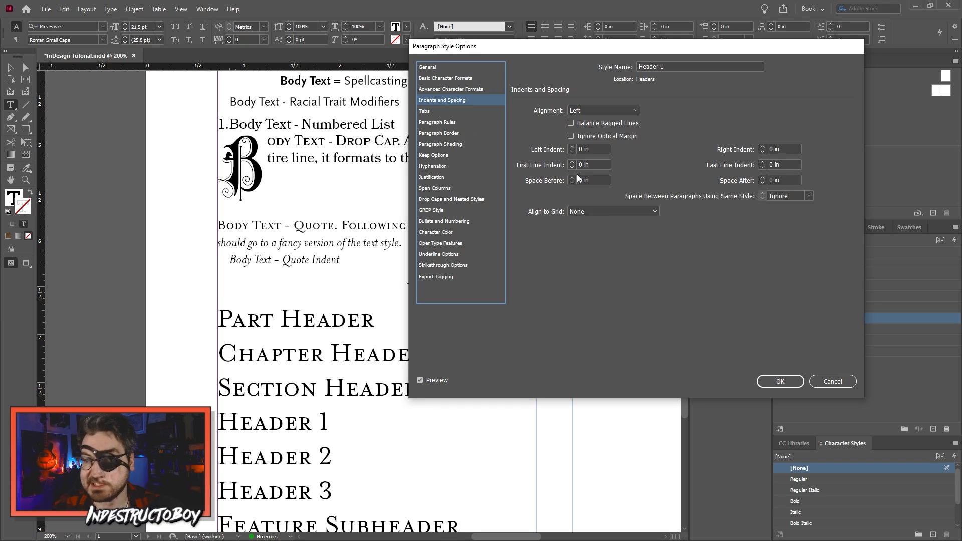
click(763, 176)
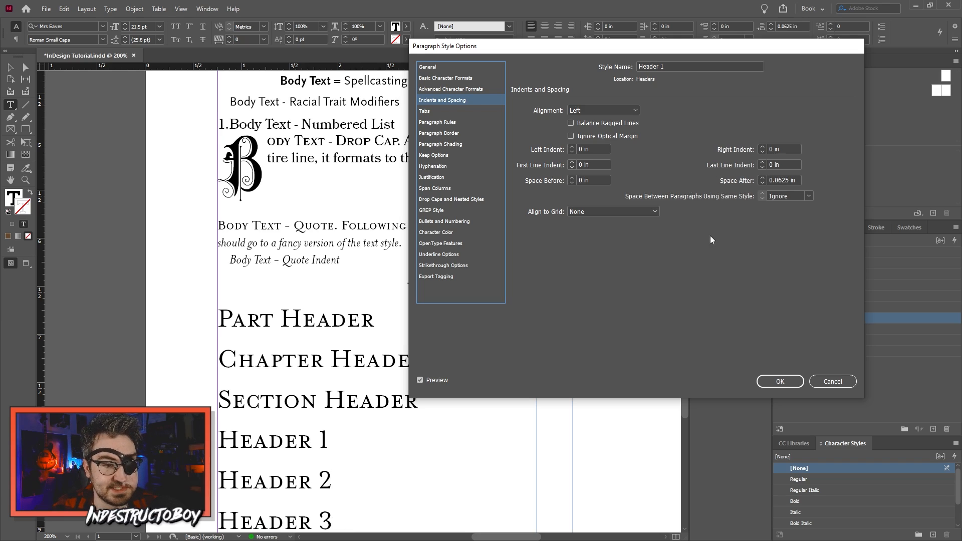
click(772, 382)
Step: Create a new paragraph style for the Section Header line based on Header 1 and name it Section Header
click(932, 429)
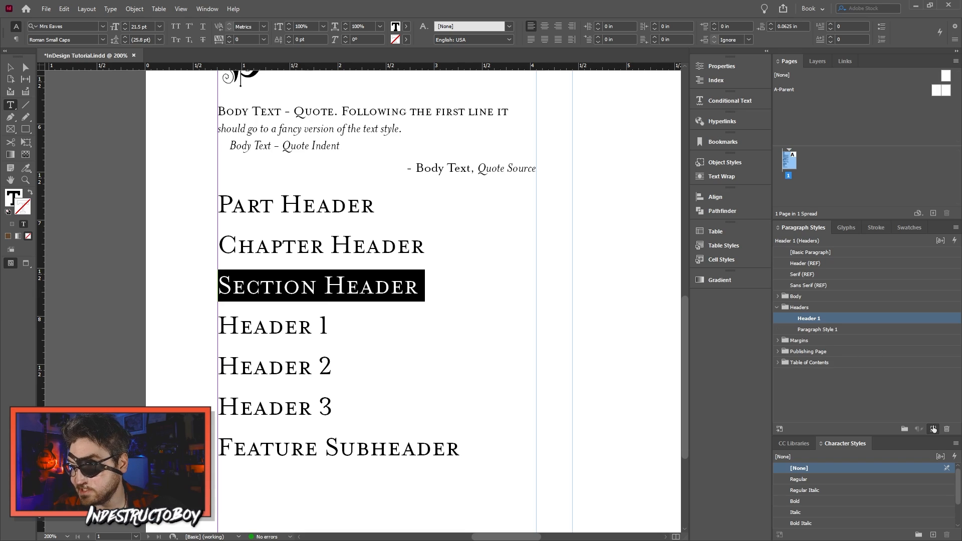
click(816, 330)
double_click(822, 332)
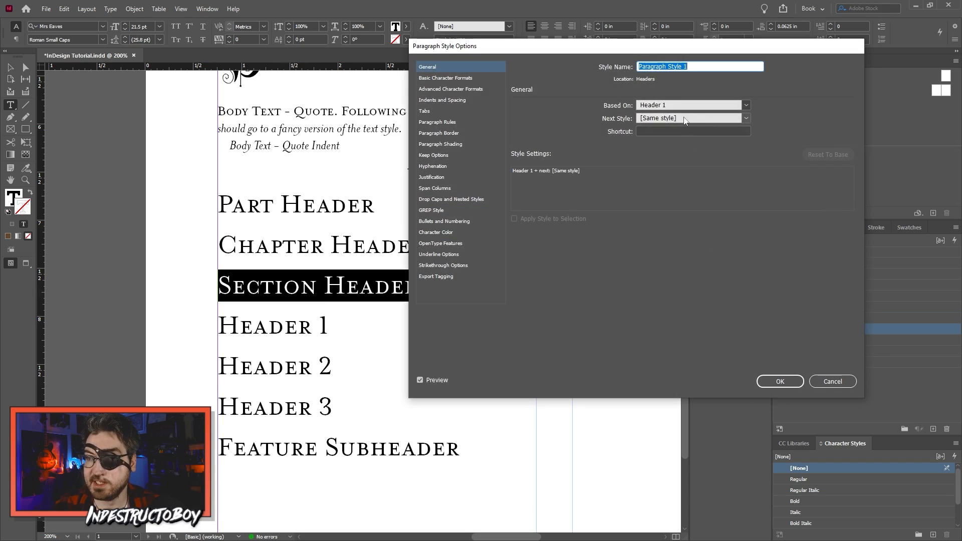
text(Section)
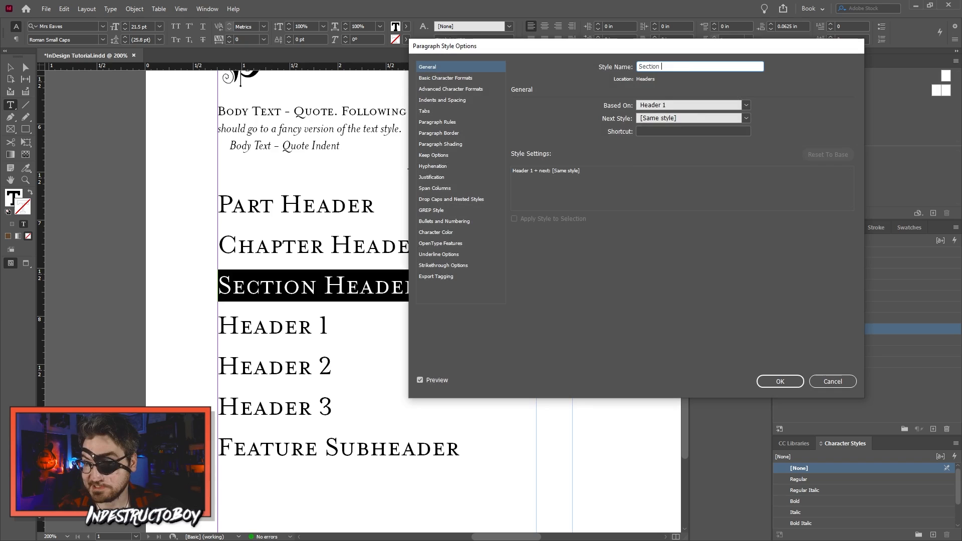
text( Header)
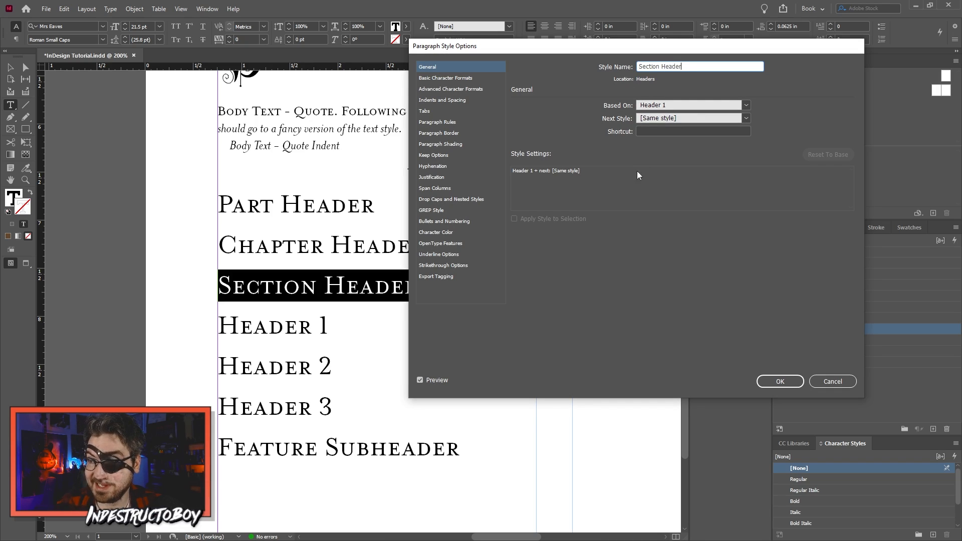
Step: Set the Section Header style's size to 26 pt and space before to 0.125 in, and save it
click(446, 78)
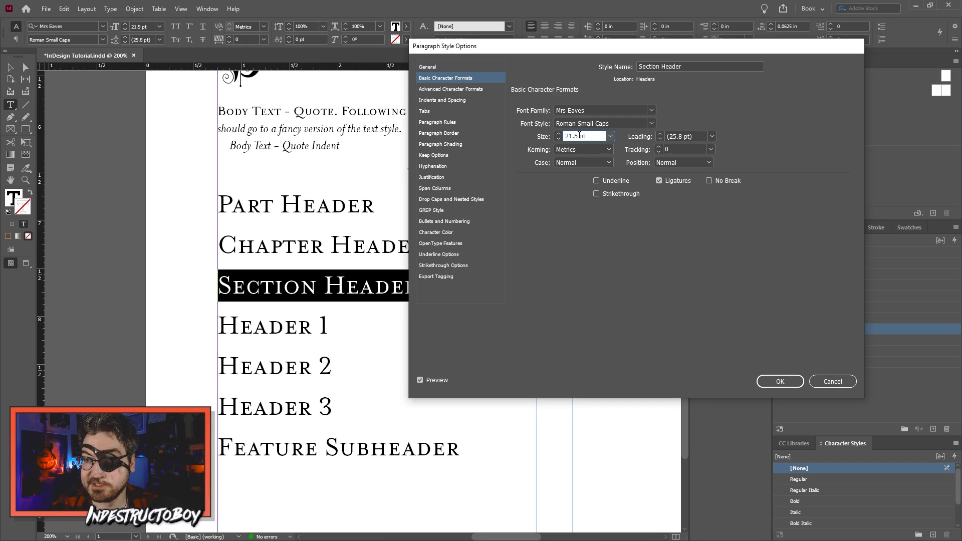
text(26)
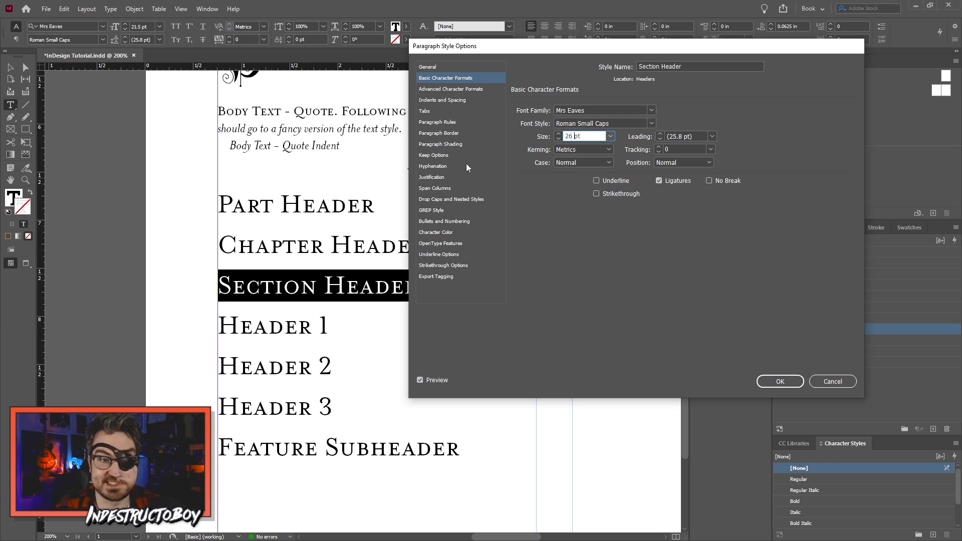
click(442, 100)
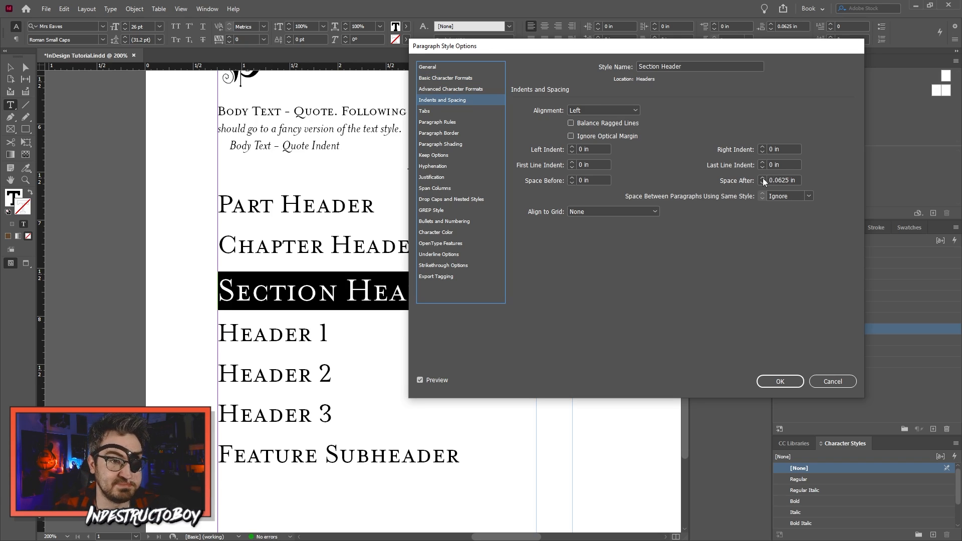
click(572, 176)
click(573, 176)
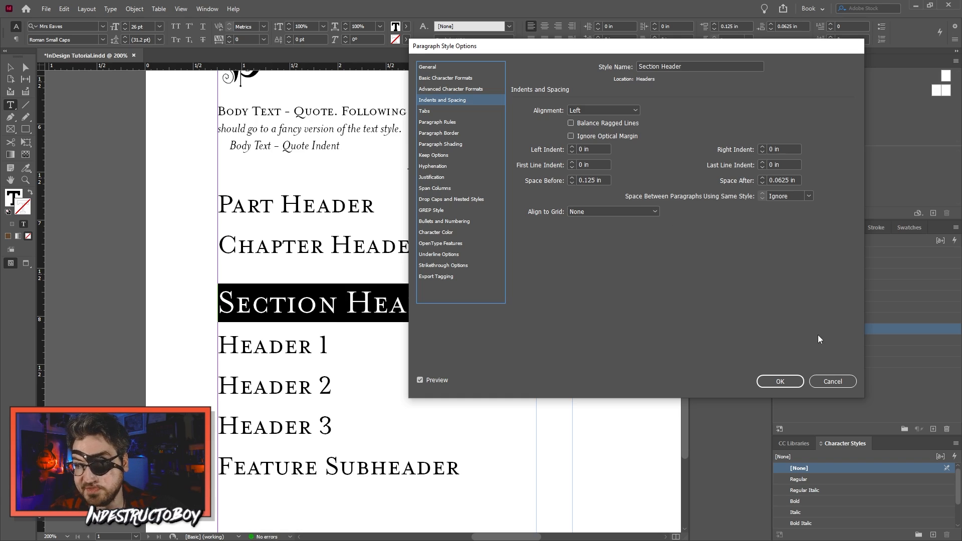
click(780, 381)
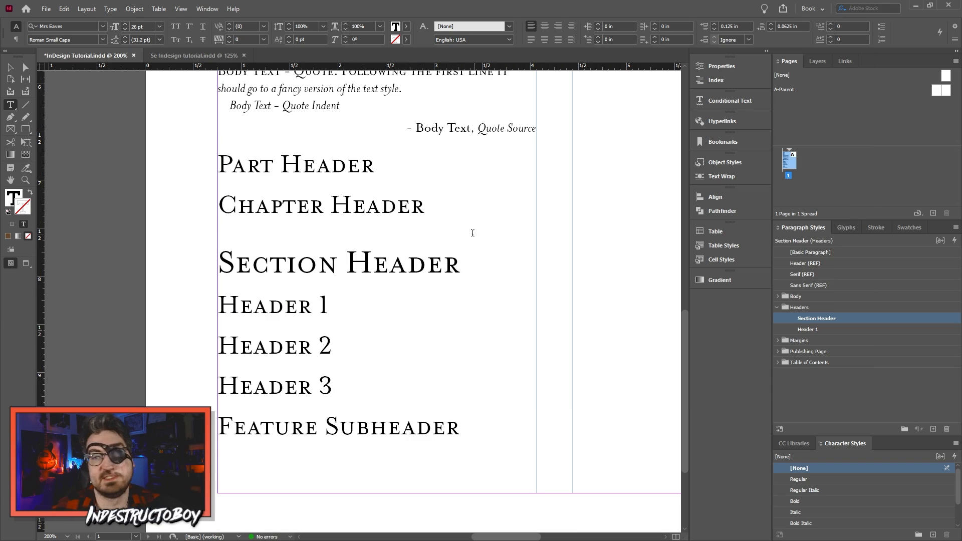
Step: Center the Section Header line and redefine its paragraph style to match
click(546, 27)
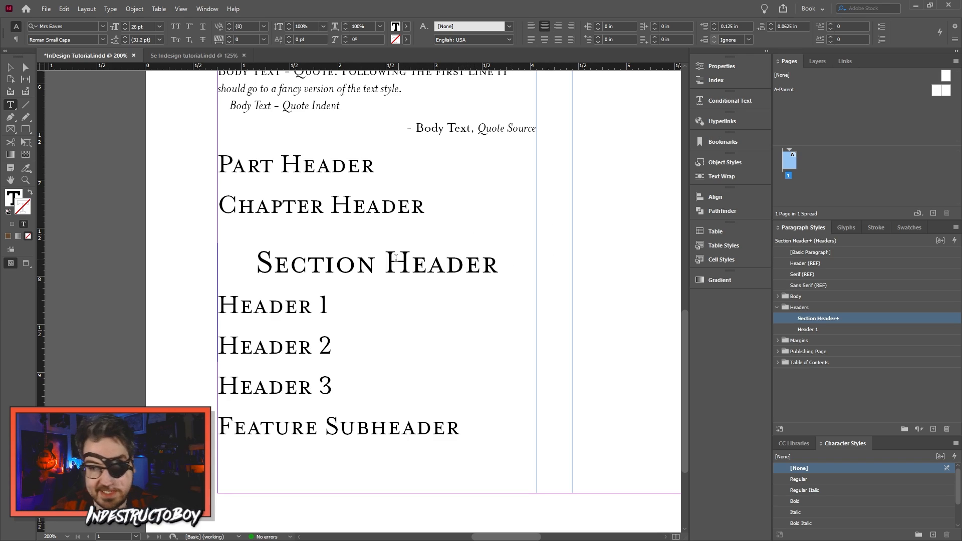
right_click(852, 318)
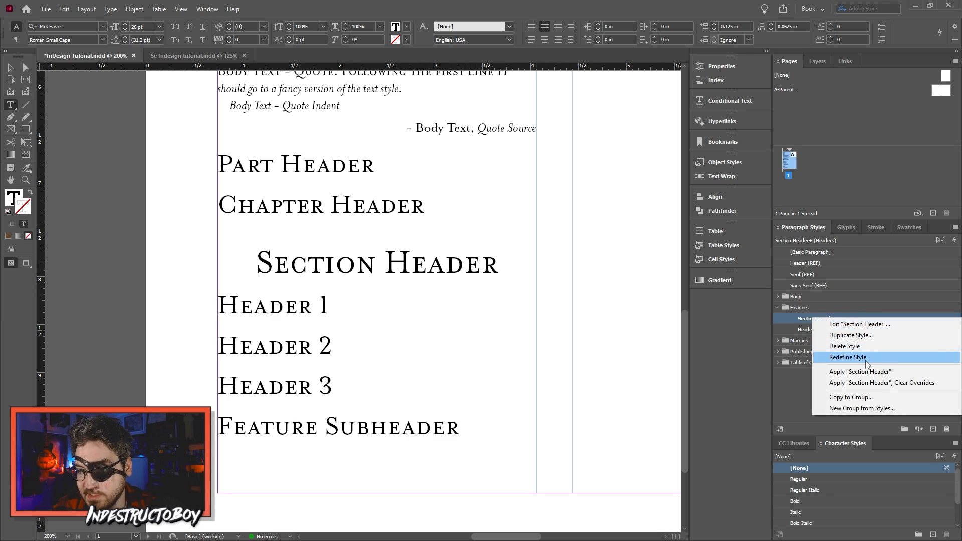
click(866, 359)
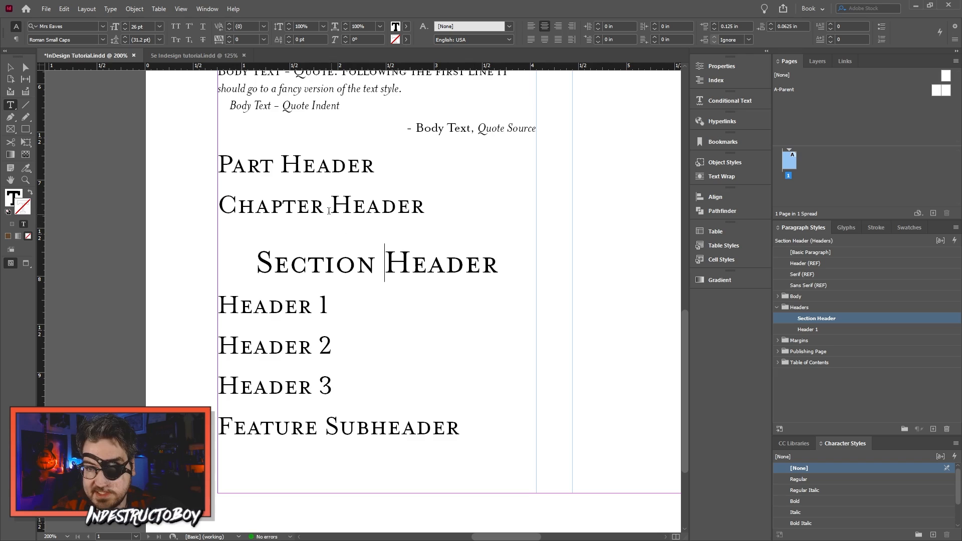
Step: Set the Chapter Header line to 29.5 pt and save it as a Chapter Header paragraph style based on Header (REF)
click(427, 222)
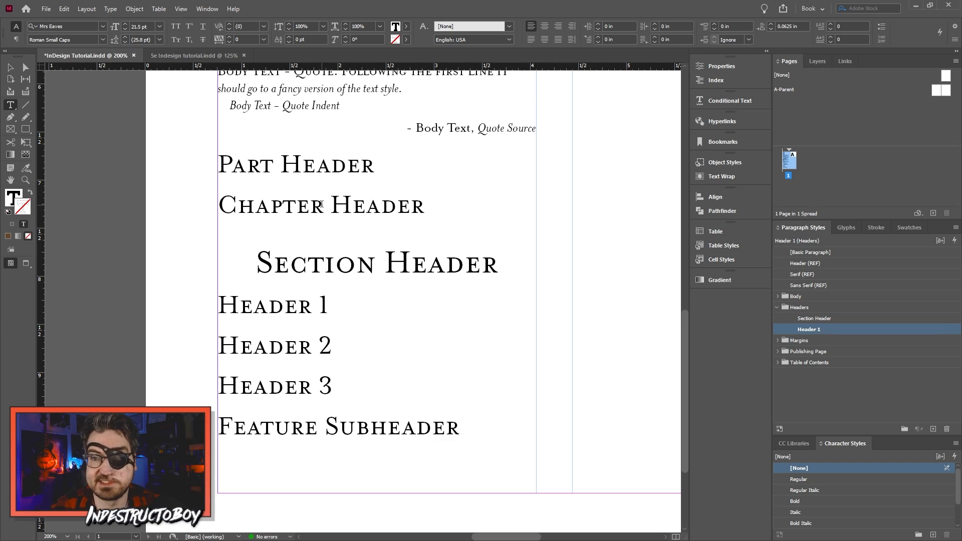
triple_click(411, 223)
click(139, 26)
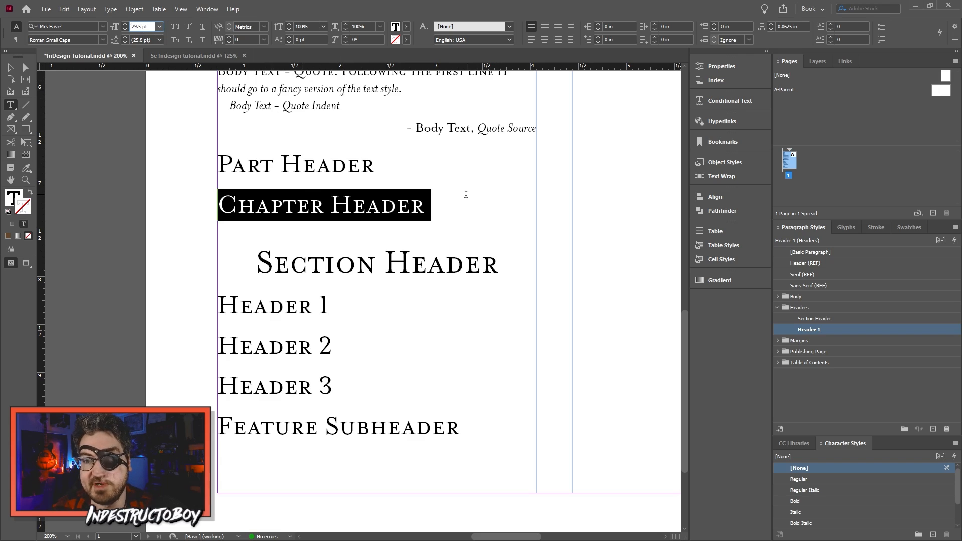
key(Return)
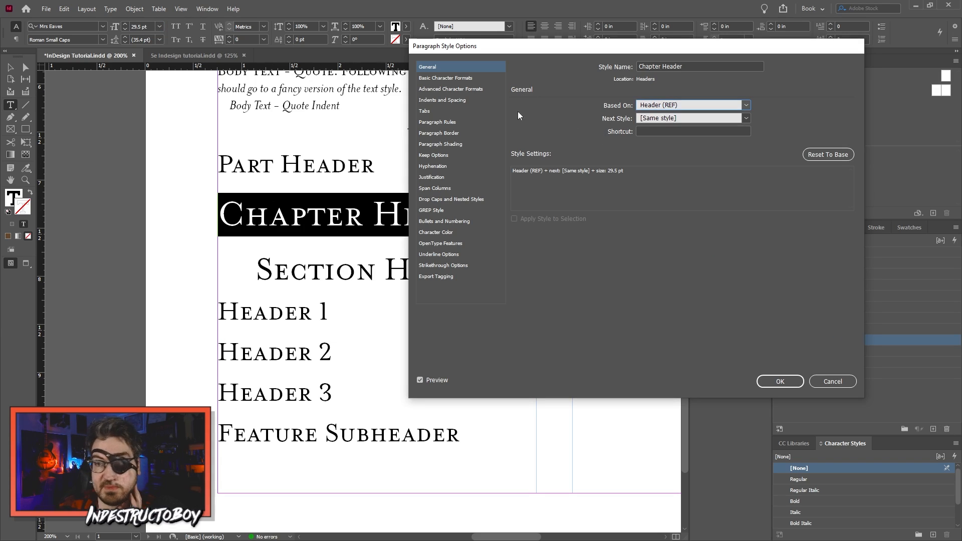
click(465, 100)
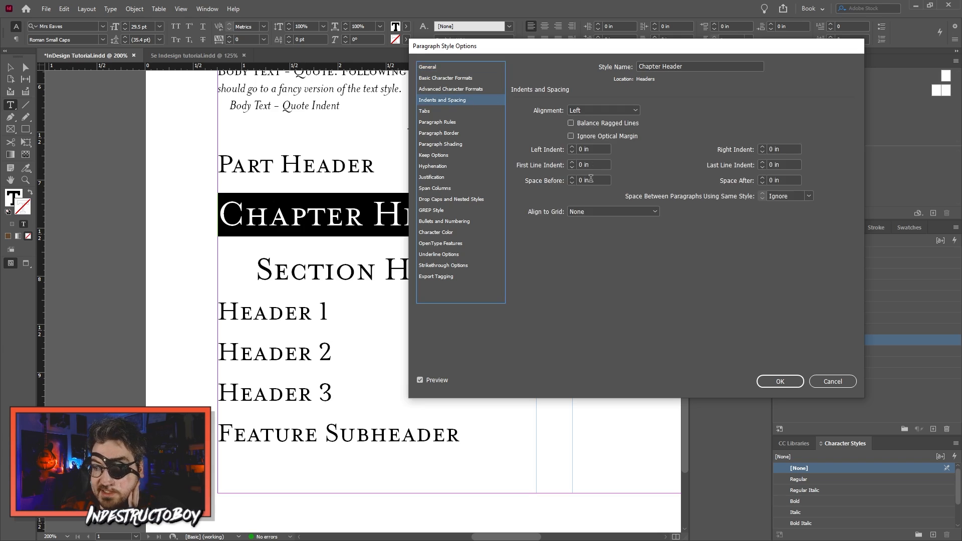
click(787, 381)
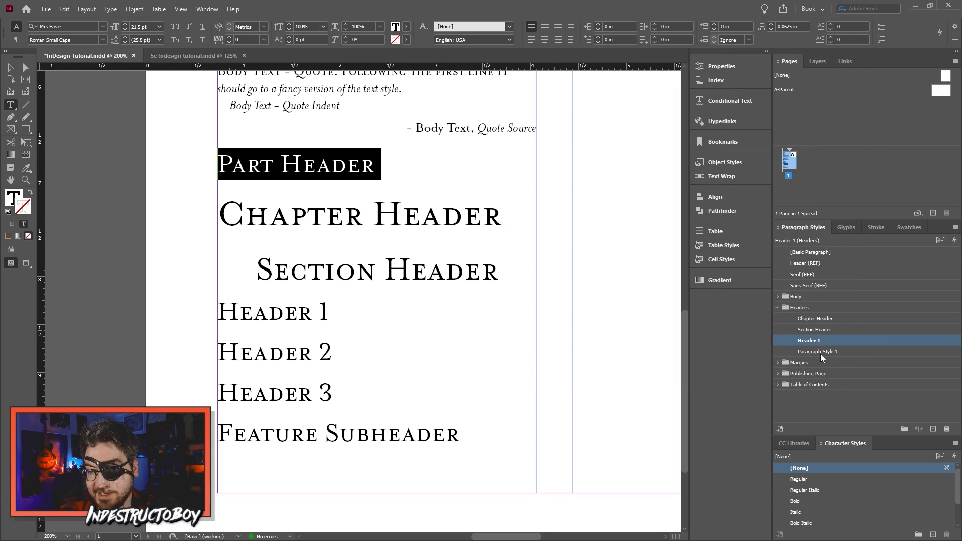
Step: Name the new style for the Part Header line Part Header and base it on [No Paragraph Style]
double_click(818, 352)
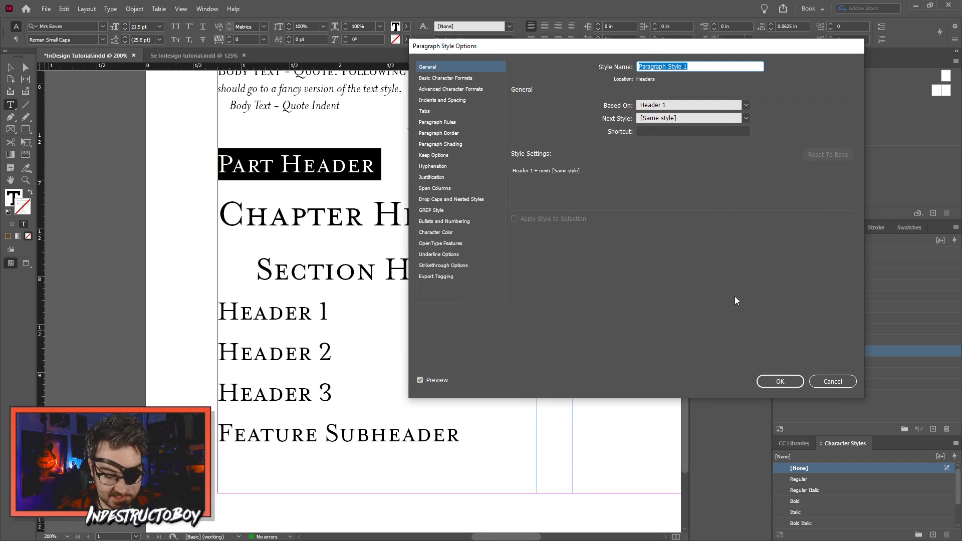
text(Part Header)
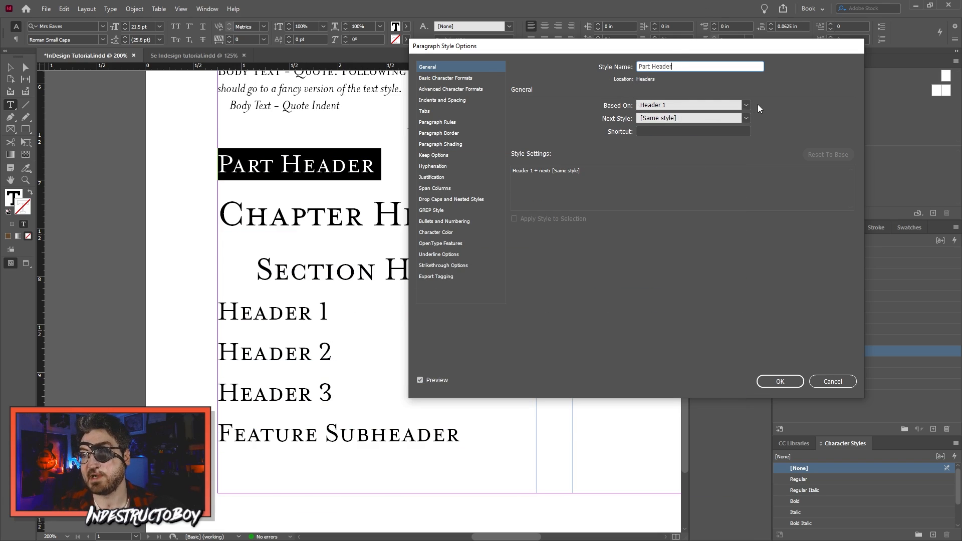
click(746, 105)
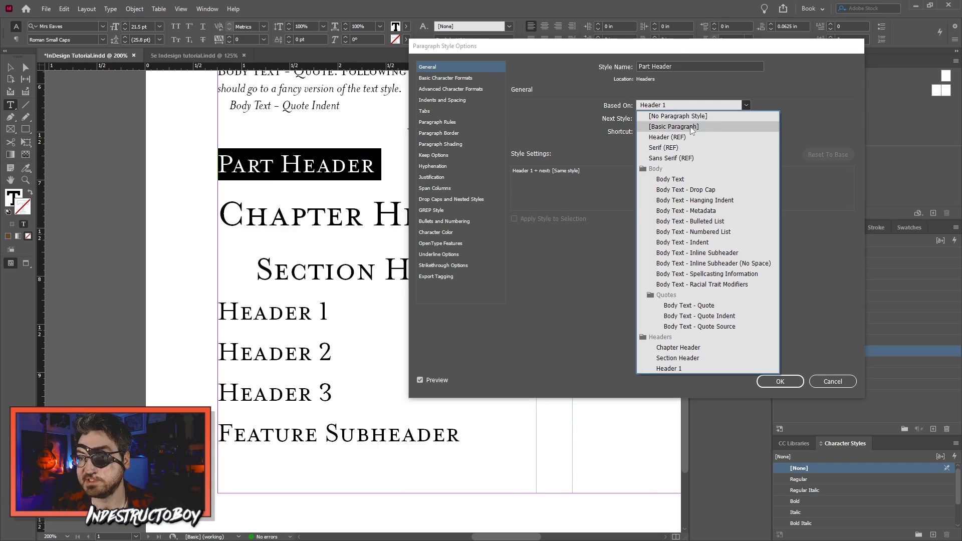
click(700, 116)
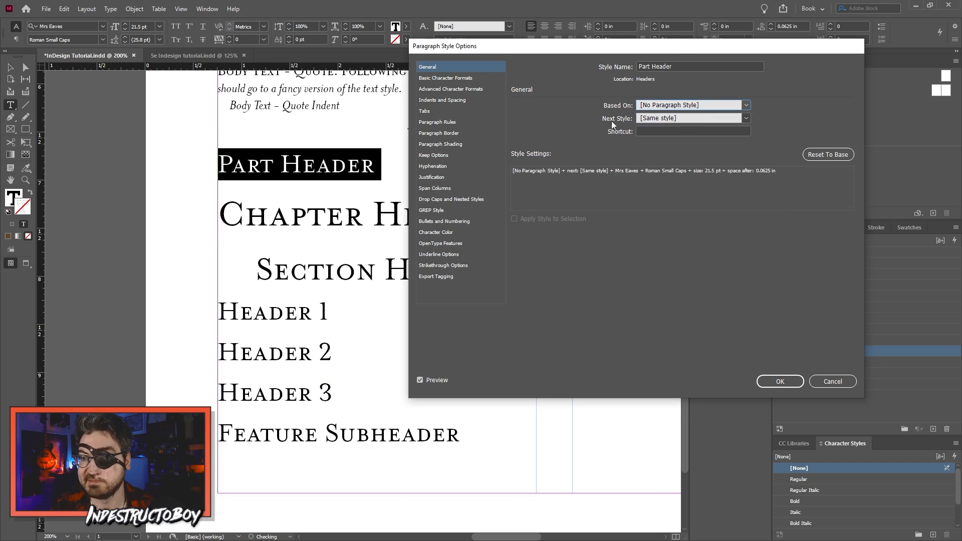
Step: Set the Part Header style's font to Modesto Condensed Bold
click(459, 77)
click(652, 110)
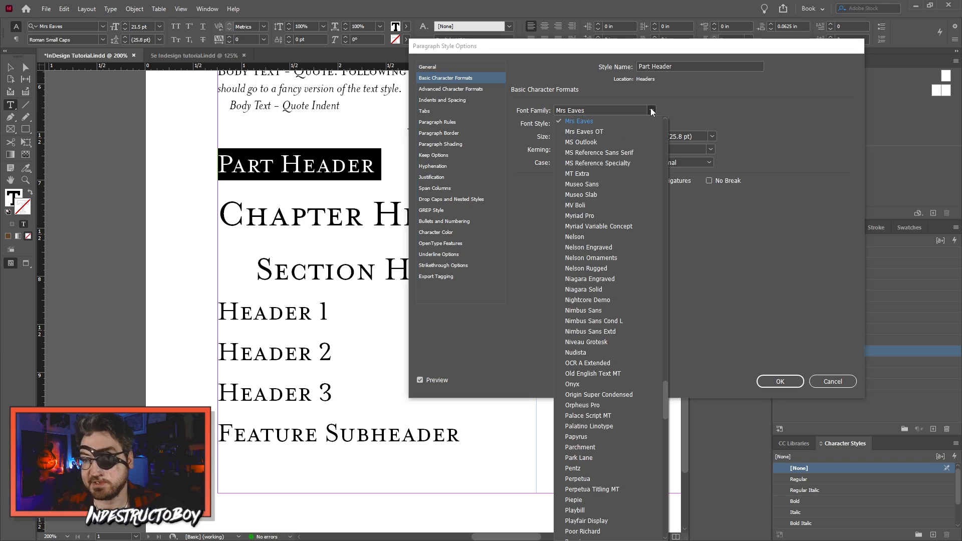
scroll(620, 299, up, 10)
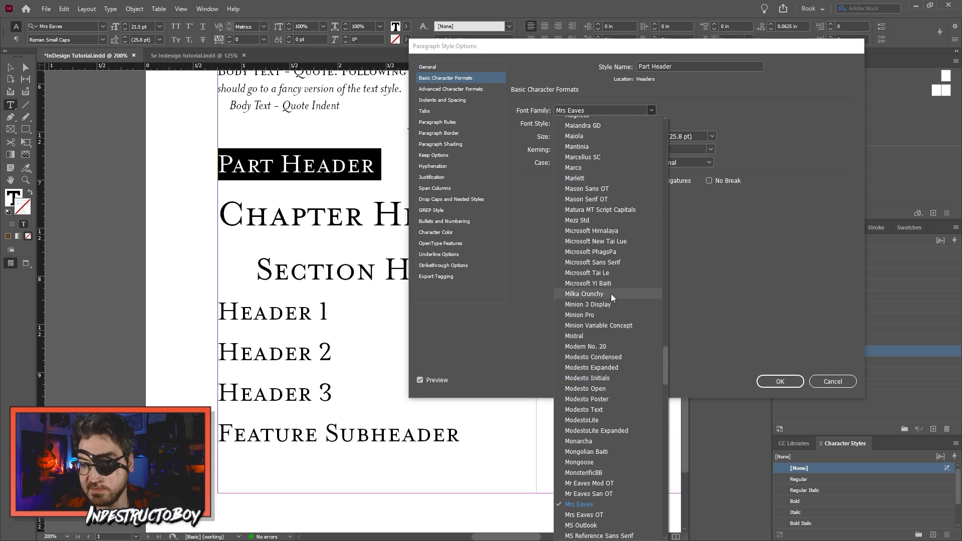
scroll(611, 294, down, 3)
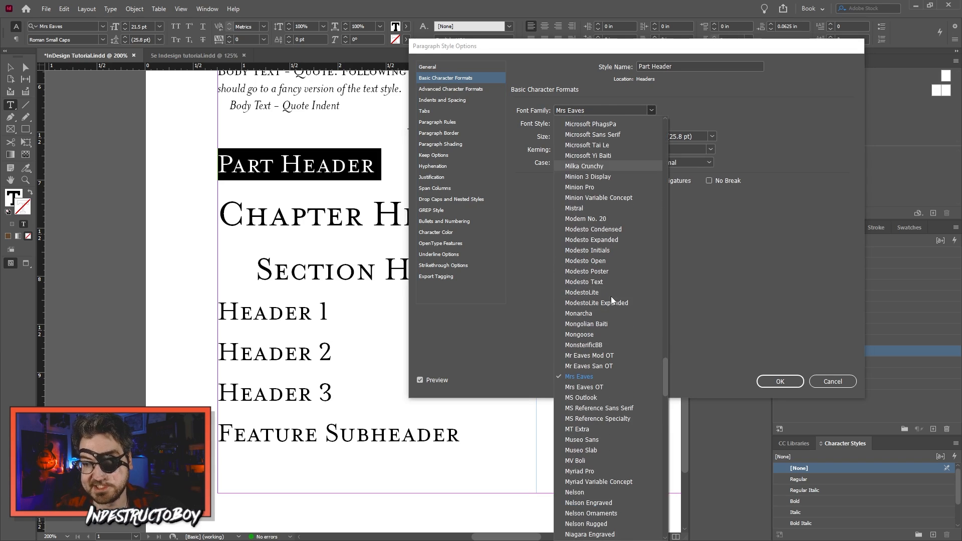
click(609, 231)
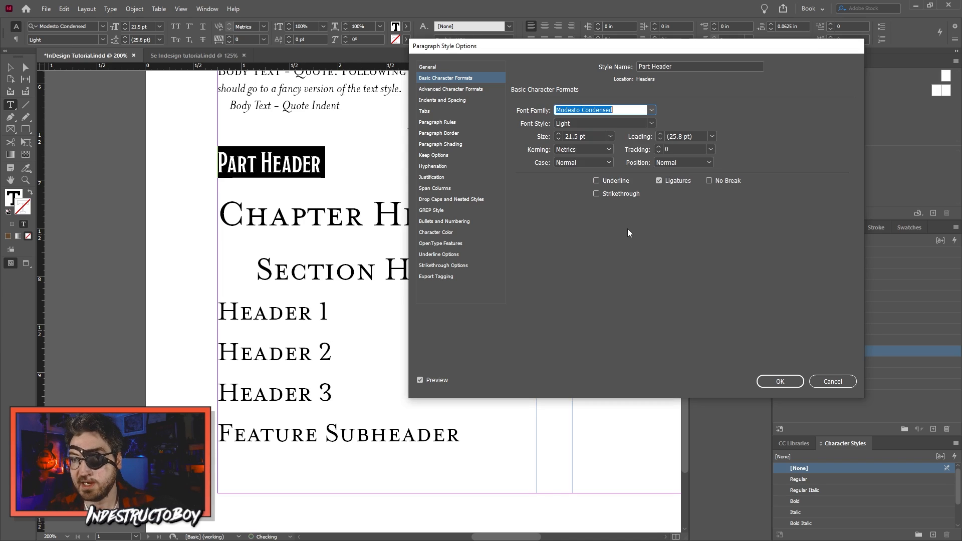
click(640, 123)
click(621, 145)
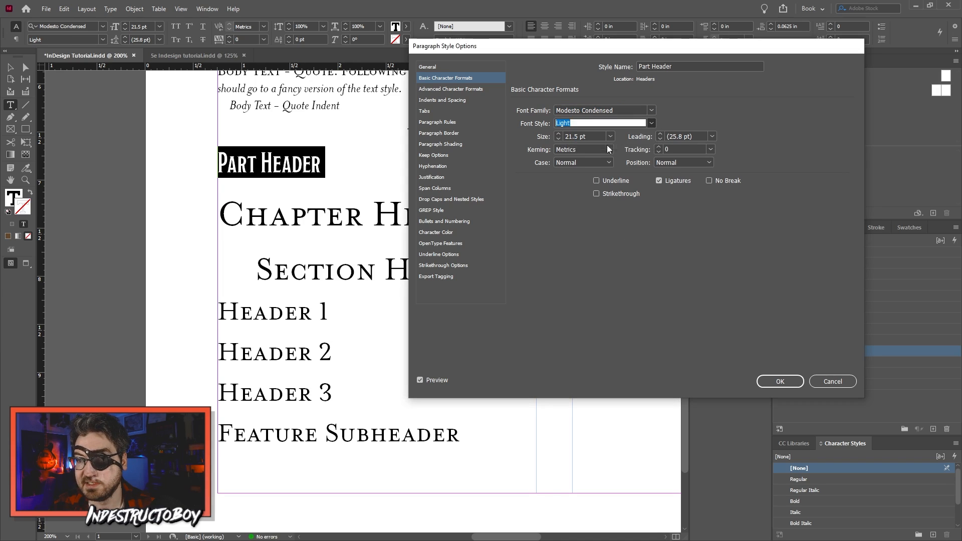
Step: Set the Part Header style's font size to 48 pt
key(Tab)
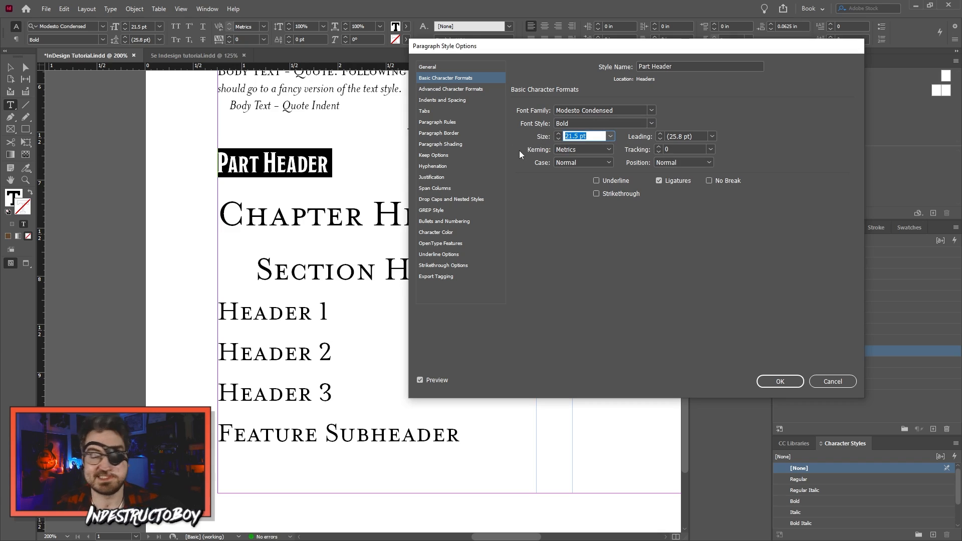
click(611, 138)
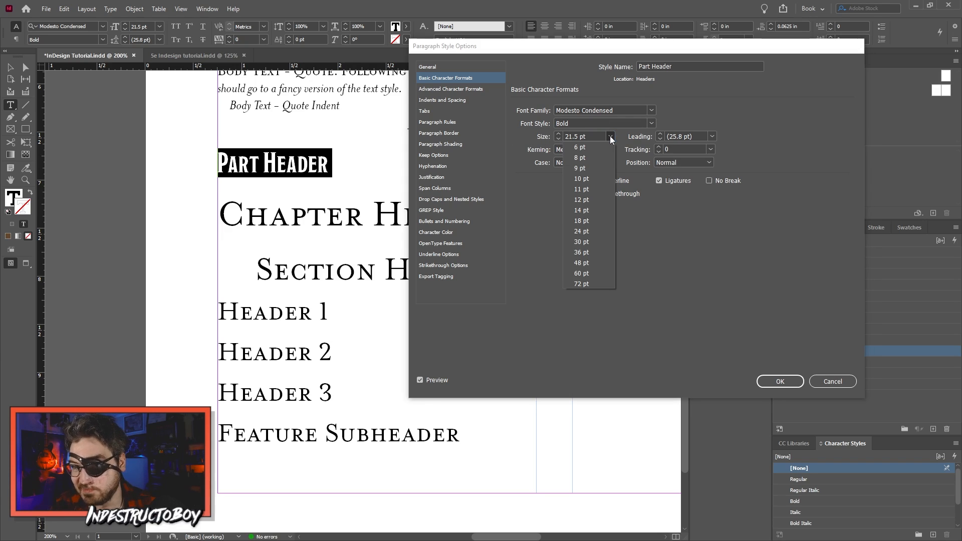
click(597, 263)
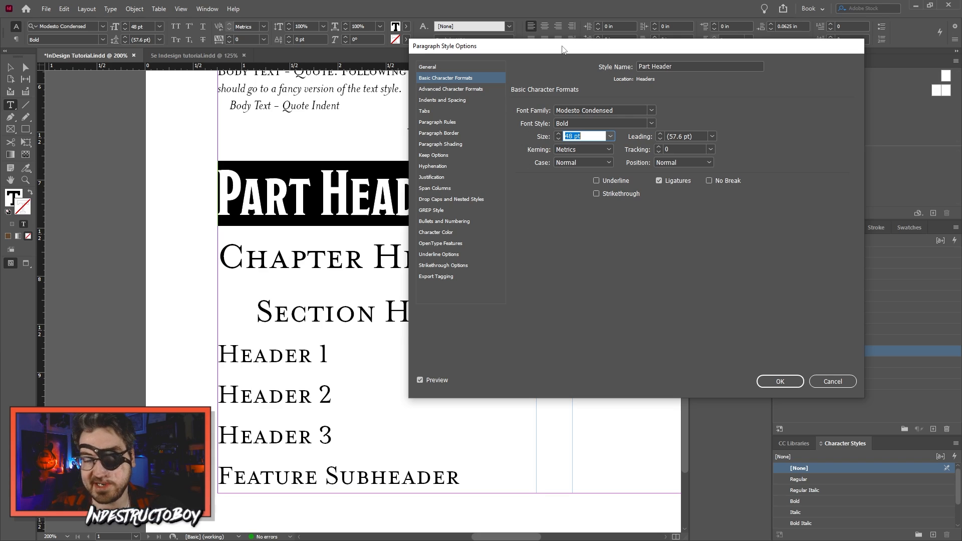
Step: Set the Part Header style's paragraph layout to Span Columns and its case to All Caps
drag(564, 45, 590, 38)
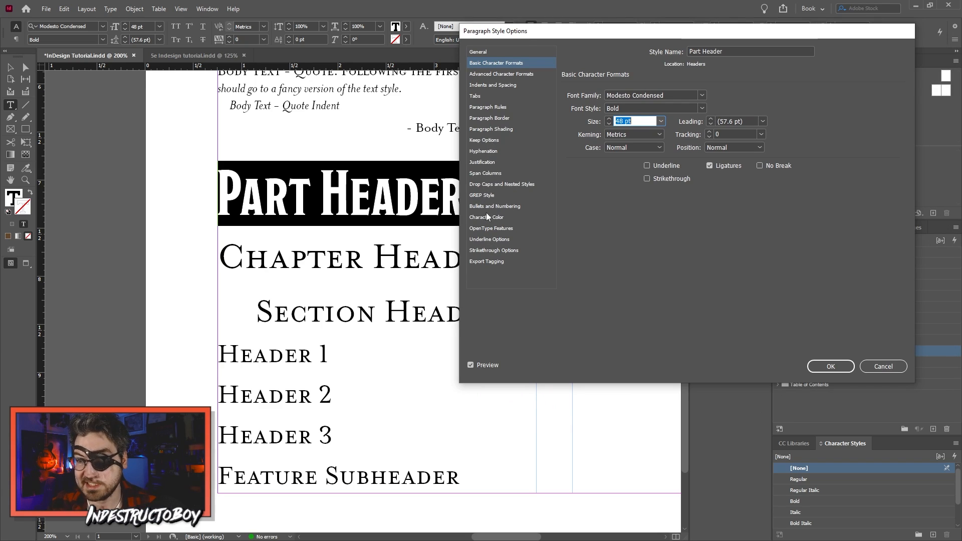
click(485, 173)
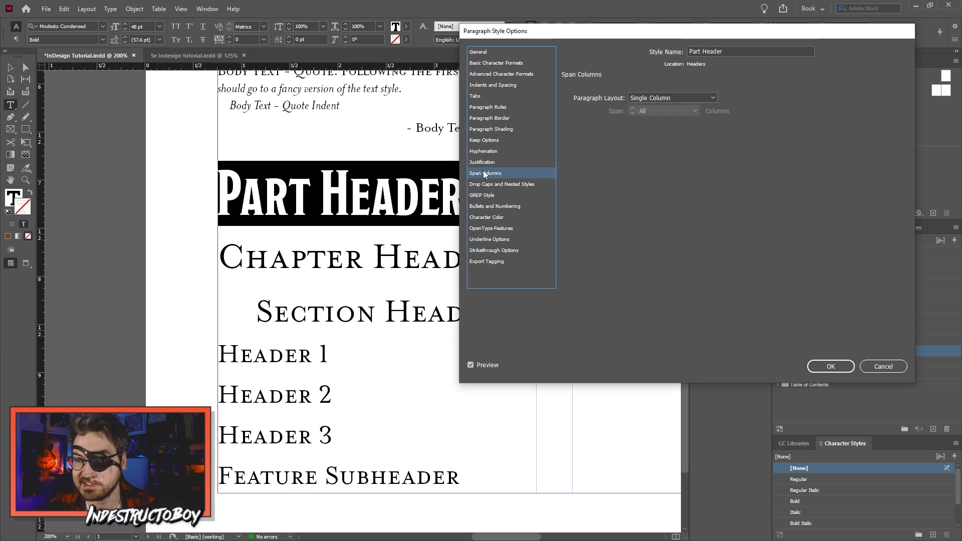
click(704, 95)
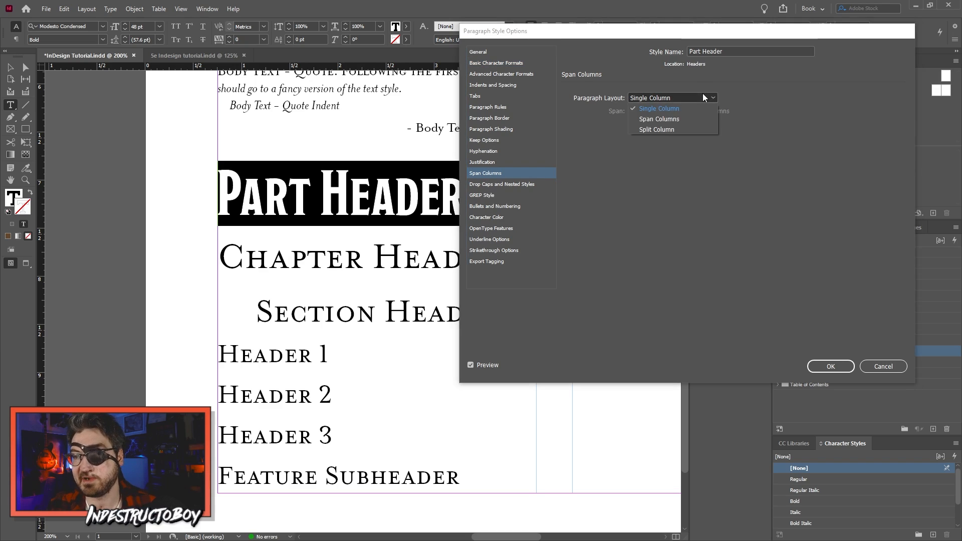
click(683, 119)
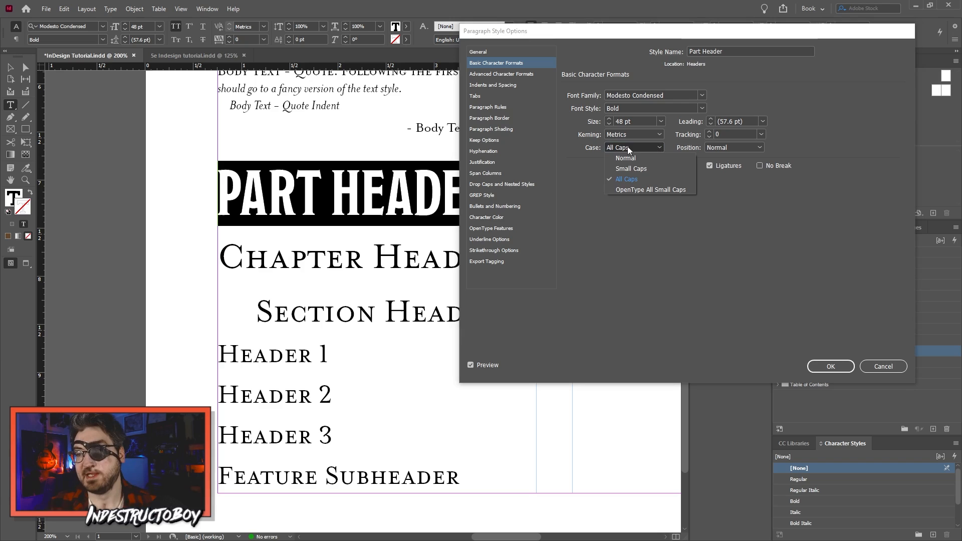
click(633, 177)
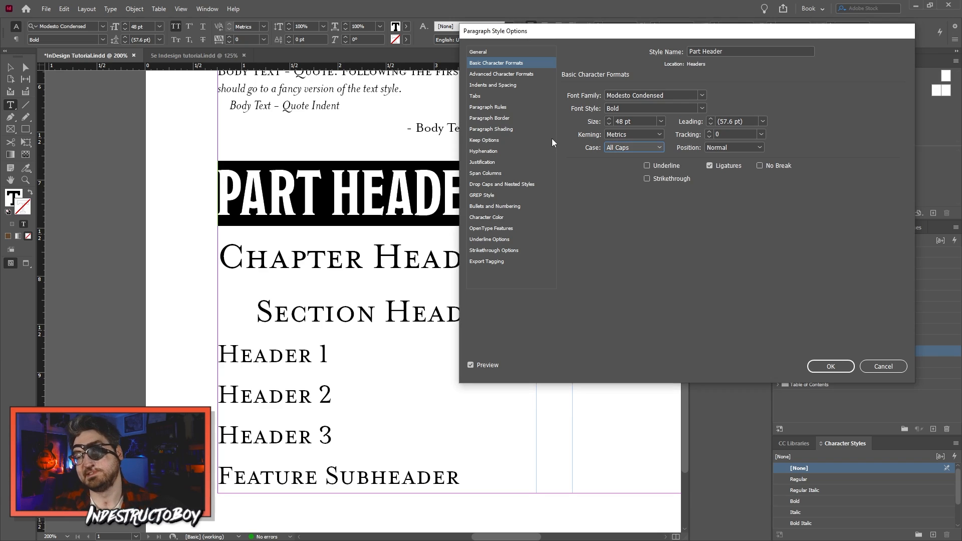
Step: Center-align the Part Header style and save it
click(509, 85)
click(664, 95)
click(649, 110)
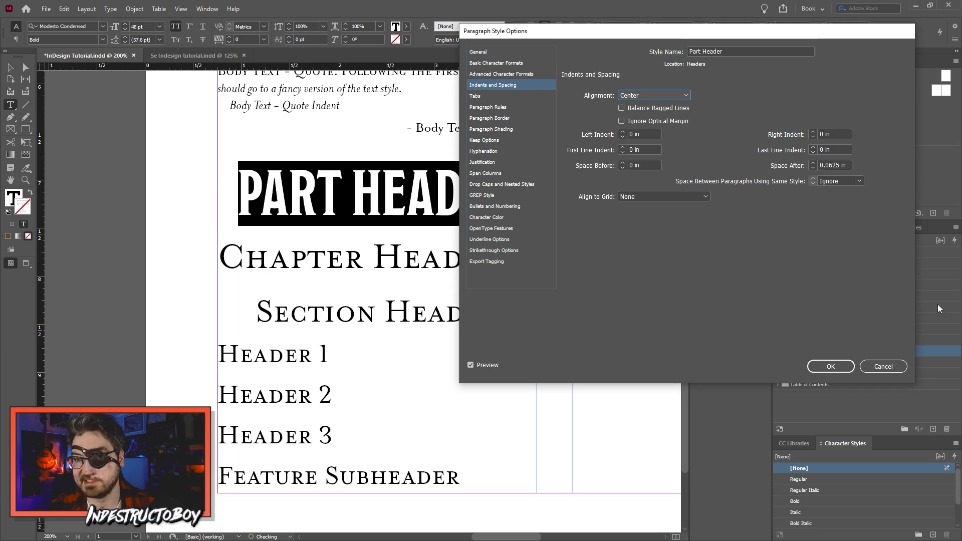
click(831, 367)
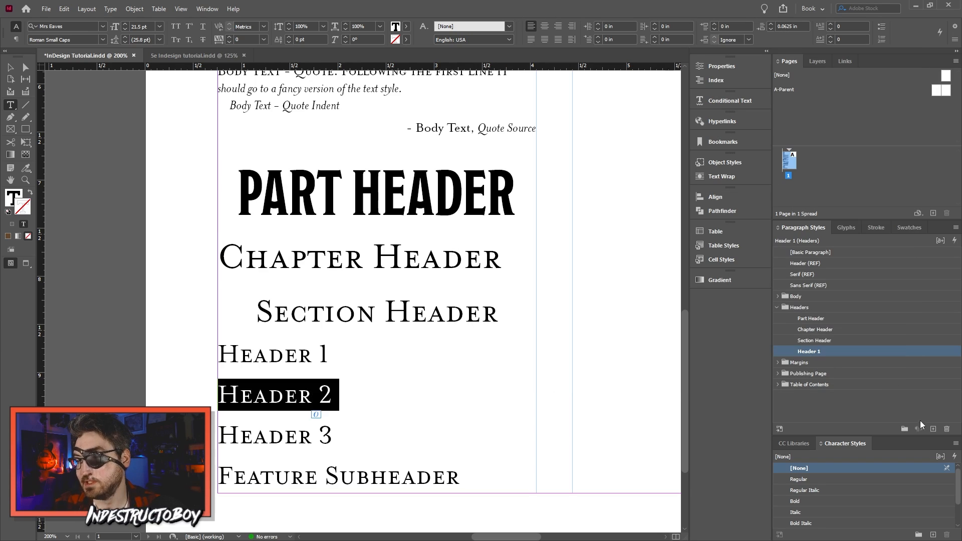
Step: Create a paragraph style named Header 2 for the Header 2 line with a font size of 16.5 pt
click(823, 364)
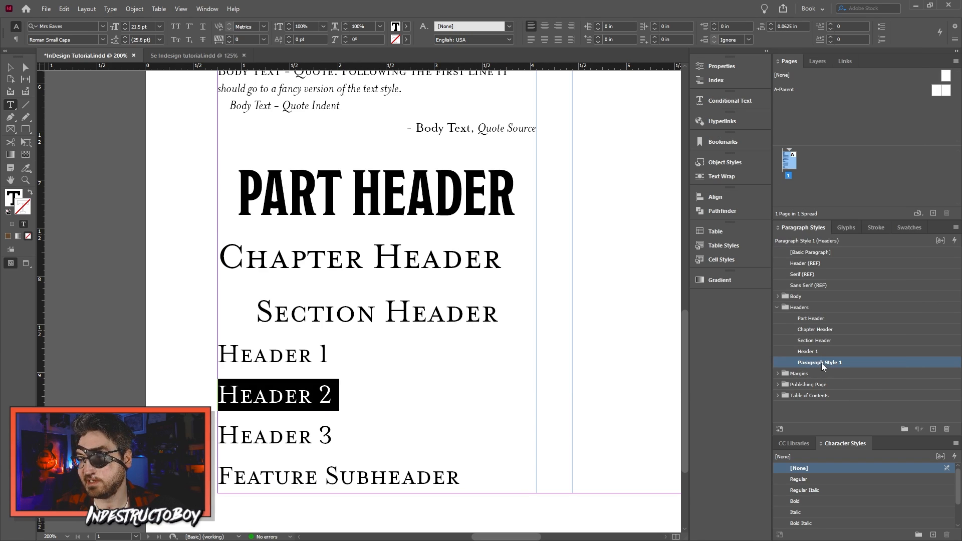
click(821, 363)
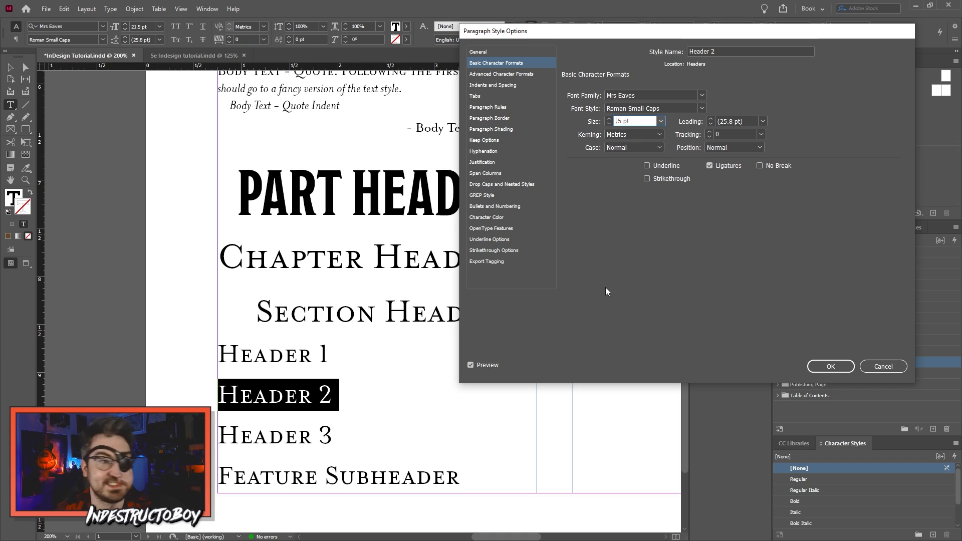
text(16.5)
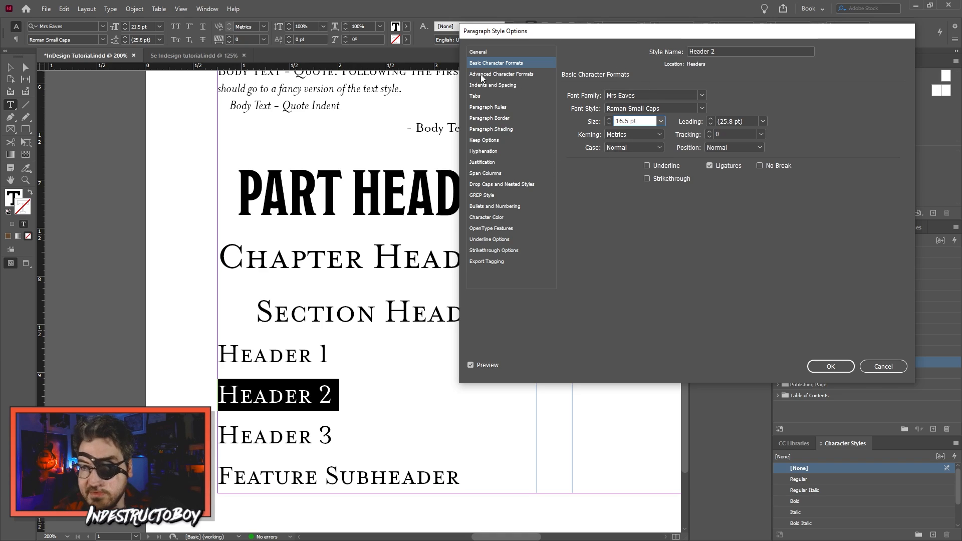
Step: Turn on a Rule Below for the Header 2 style
click(499, 106)
click(618, 89)
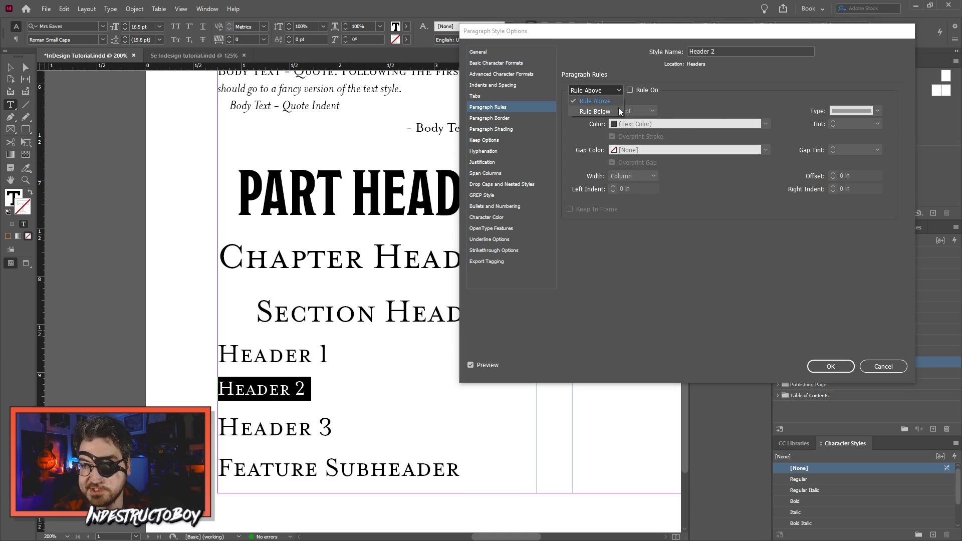
click(619, 111)
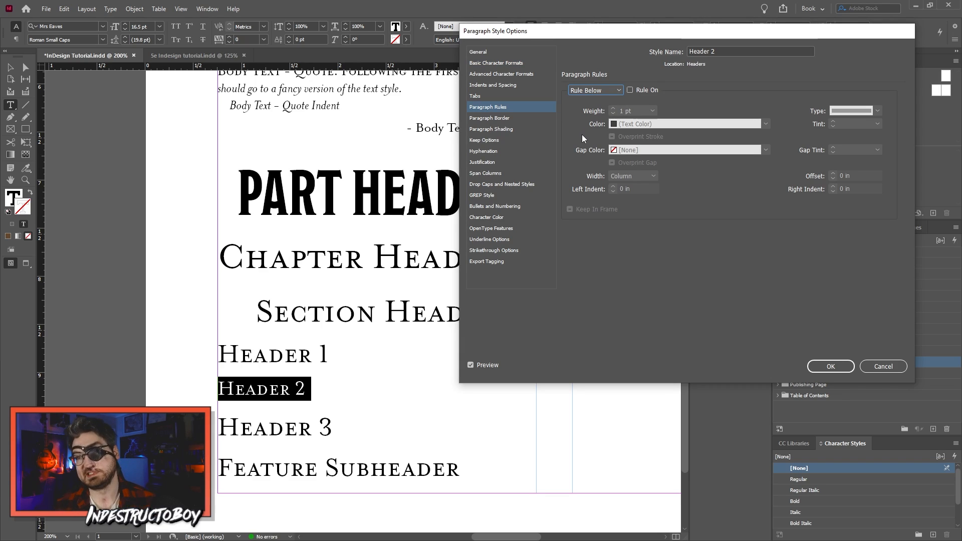
click(630, 90)
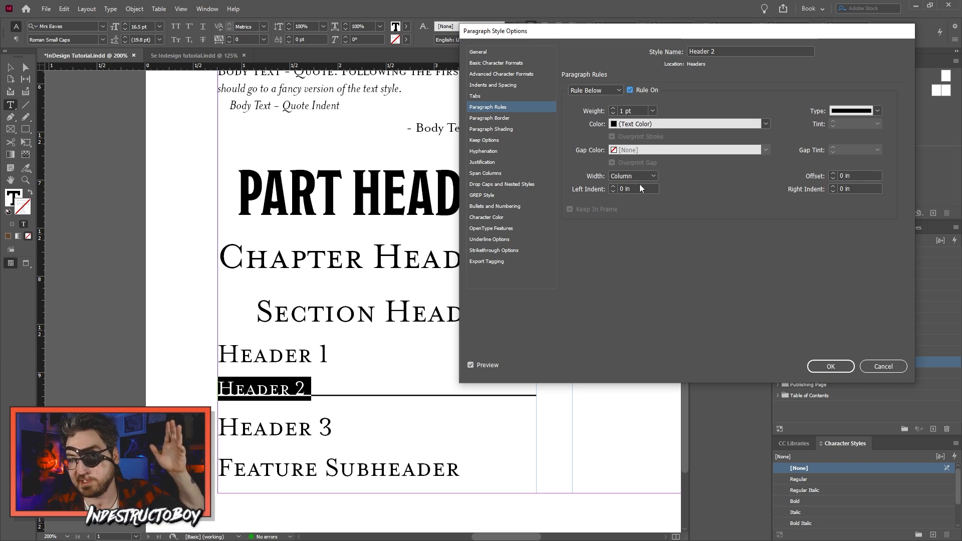
Step: Set the Header 2 rule's offset to 0.05 in and save the style
click(834, 174)
click(848, 175)
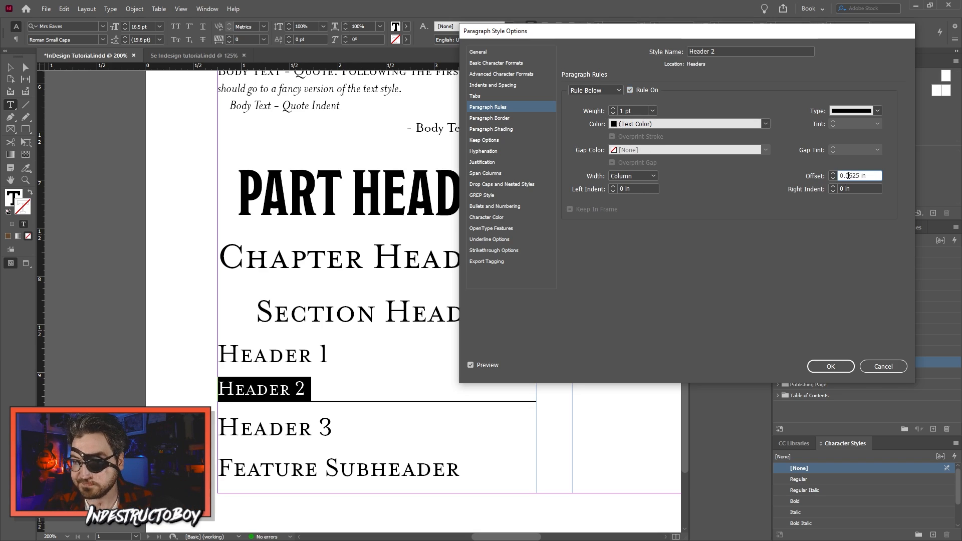
key(Delete)
key(Delete)
key(Delete)
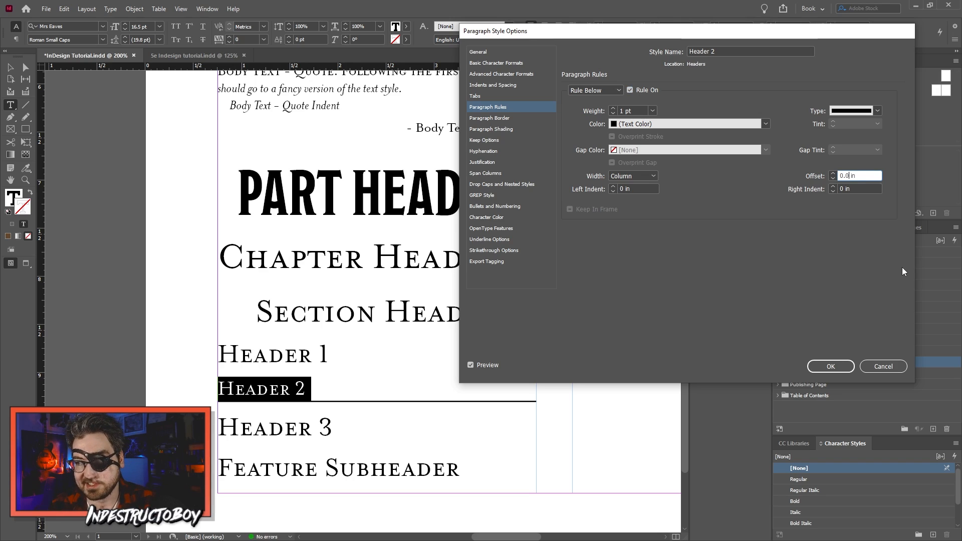
text(5)
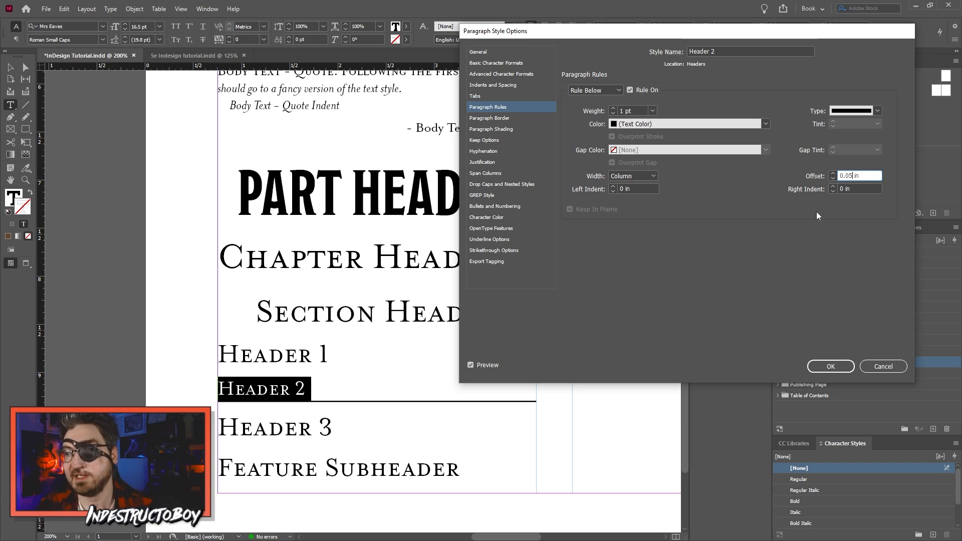
click(861, 177)
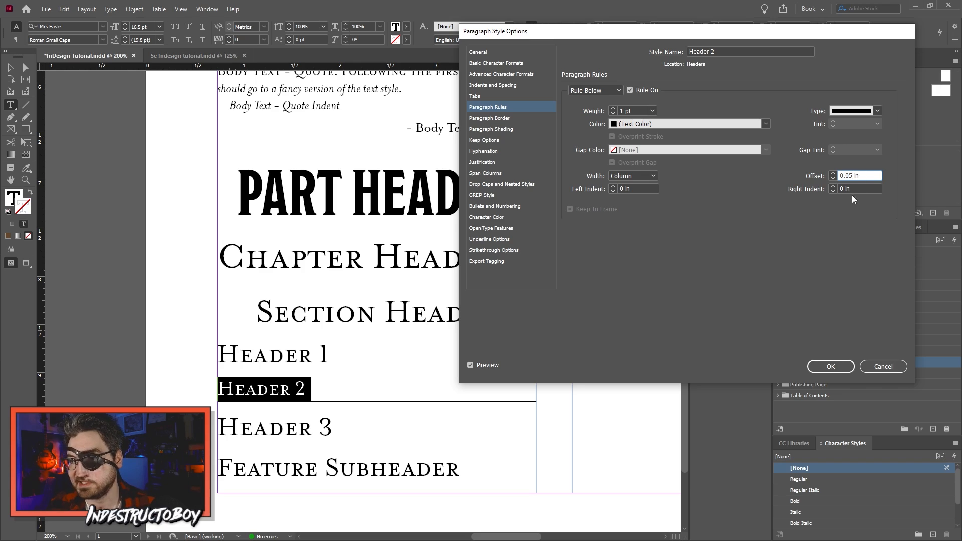
key(Return)
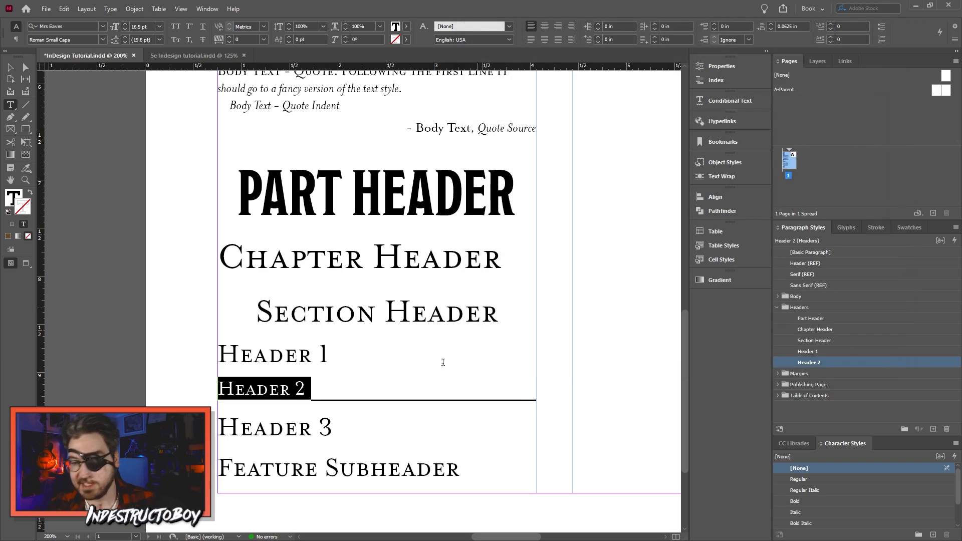
Step: Color the Header 2 style's Rule Below with the R=212 G=182 B=106 swatch and save the style
click(348, 383)
double_click(842, 364)
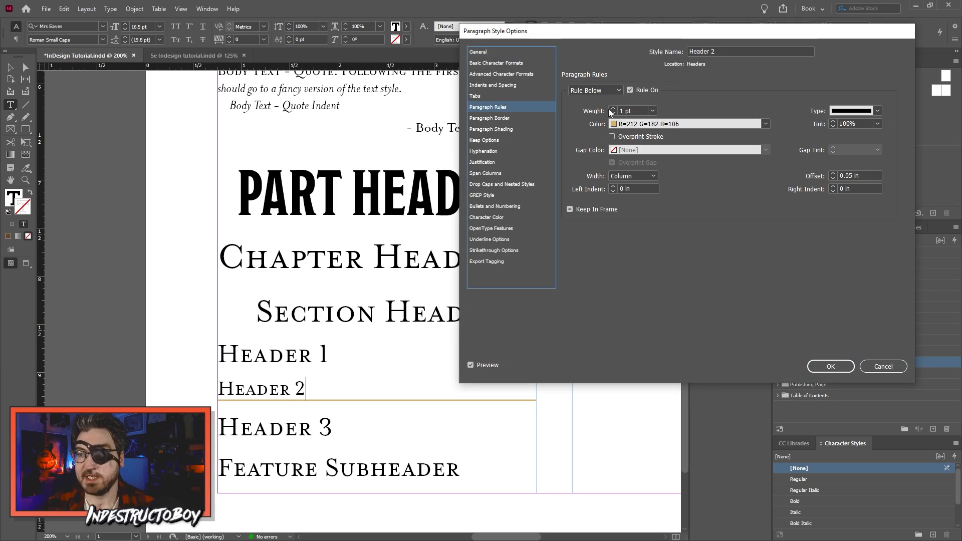
click(686, 124)
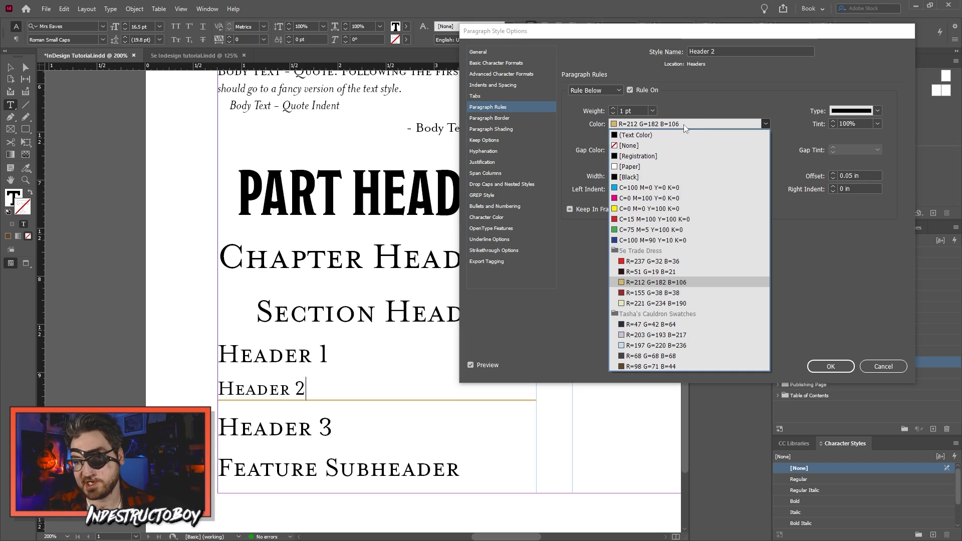
click(684, 125)
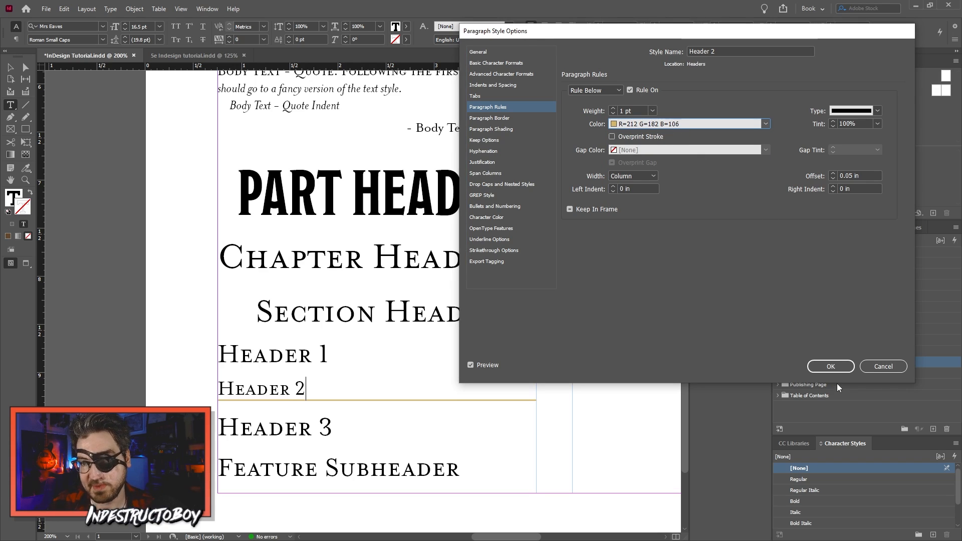
click(831, 366)
Step: Set the Header (REF) style's character color to the R=51 G=19 B=21 swatch from the 5e Trade Dress group
click(285, 315)
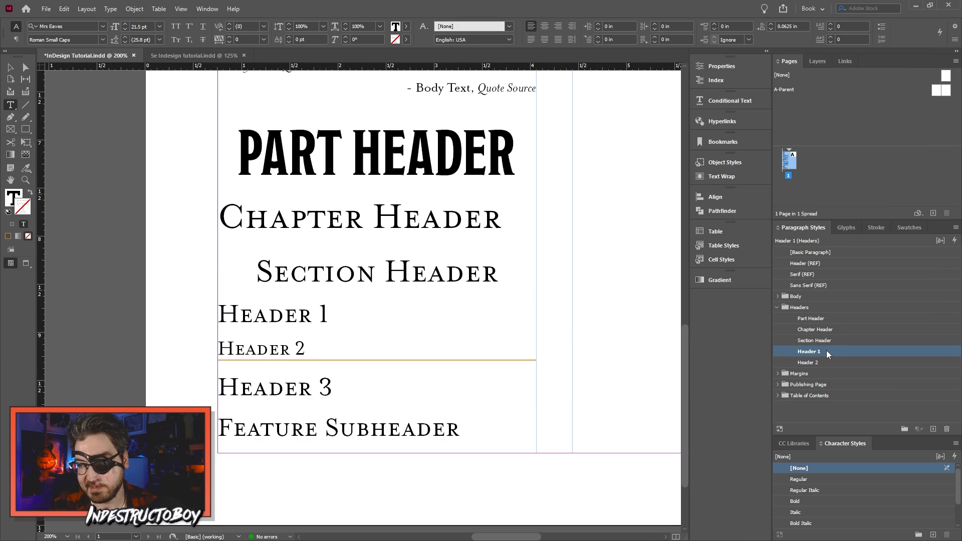
right_click(822, 262)
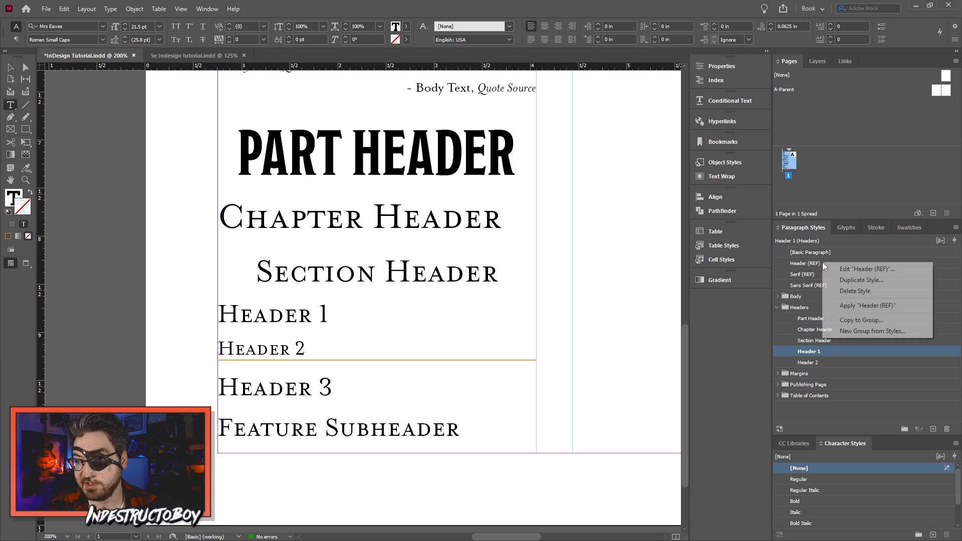
click(837, 270)
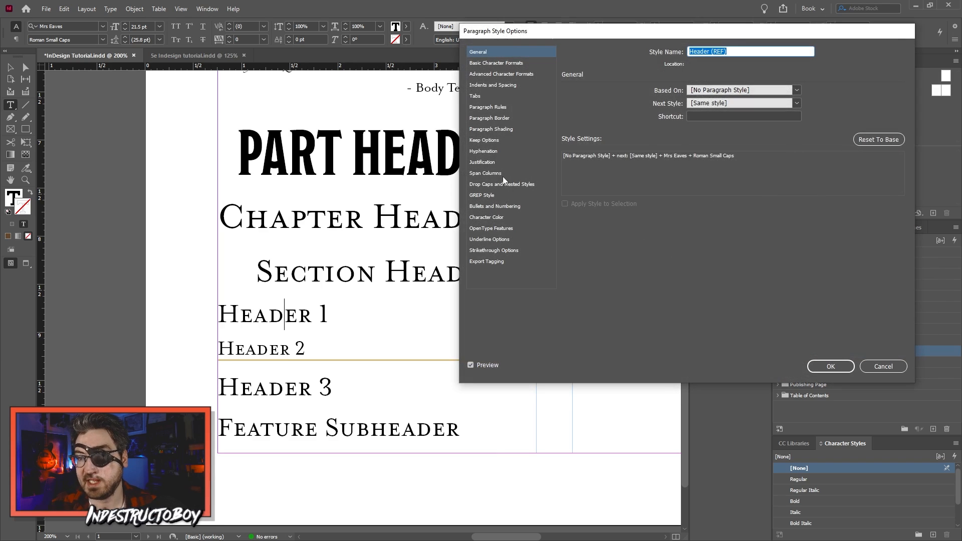
click(490, 217)
scroll(685, 143, down, 4)
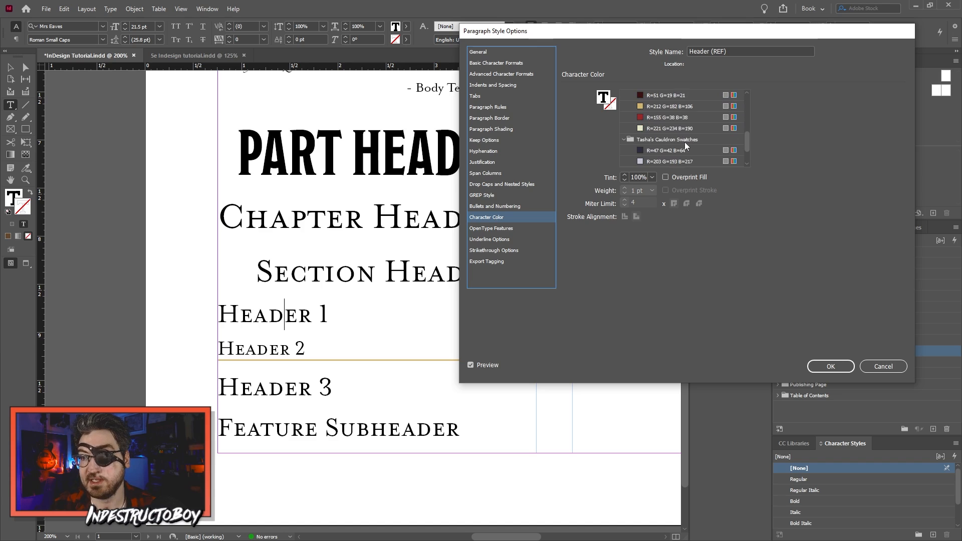
scroll(685, 142, up, 2)
click(660, 140)
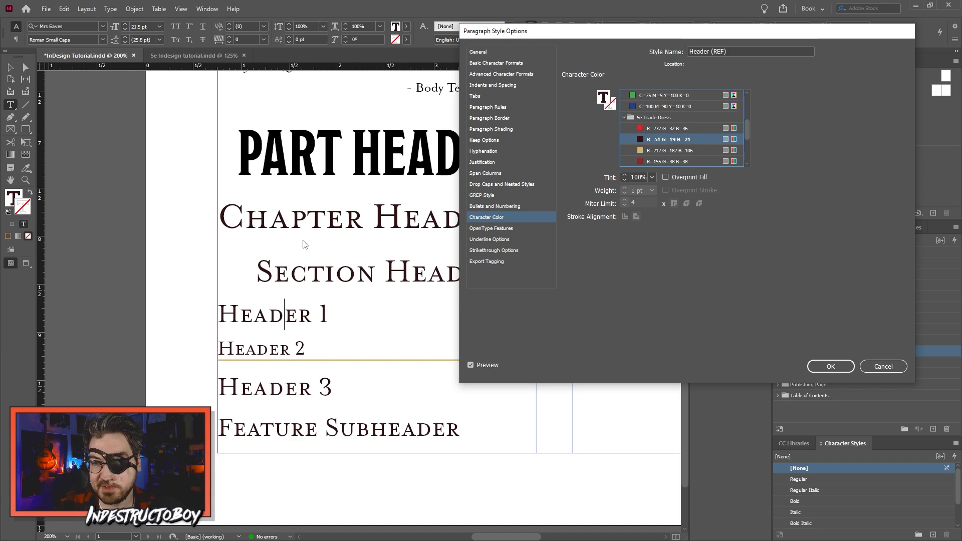
Step: Try the magenta C=0 M=100 Y=0 K=0 swatch on Header (REF), and return its character color to R=51 G=19 B=21
scroll(672, 140, up, 3)
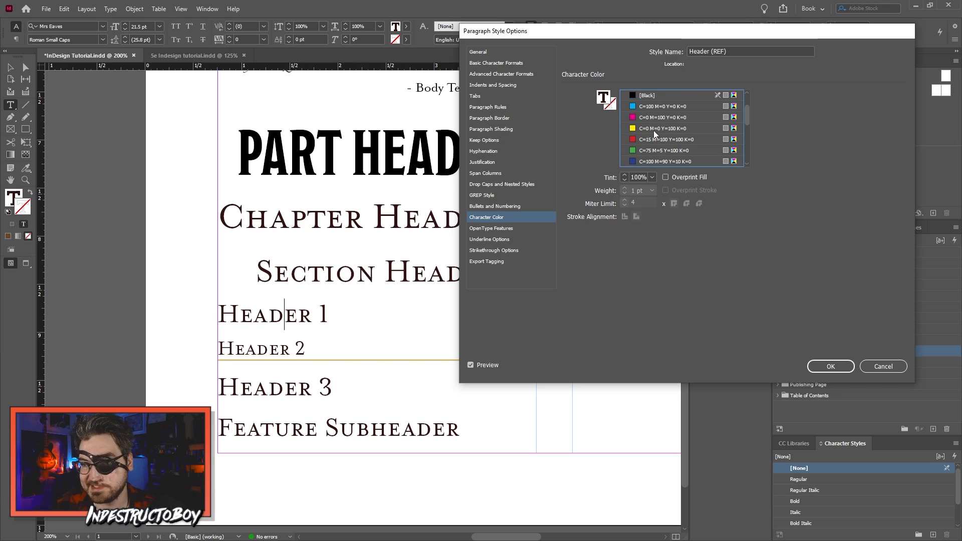
click(651, 118)
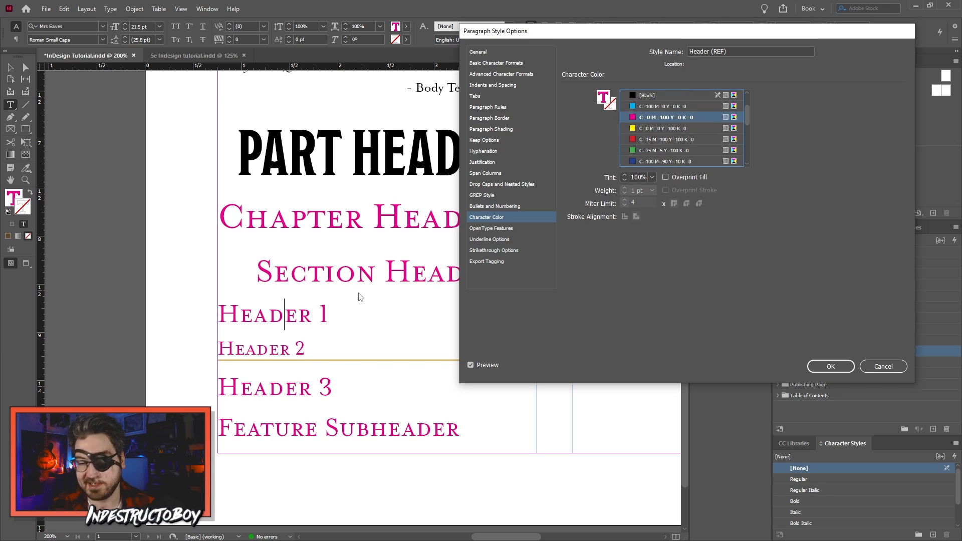
scroll(682, 129, down, 5)
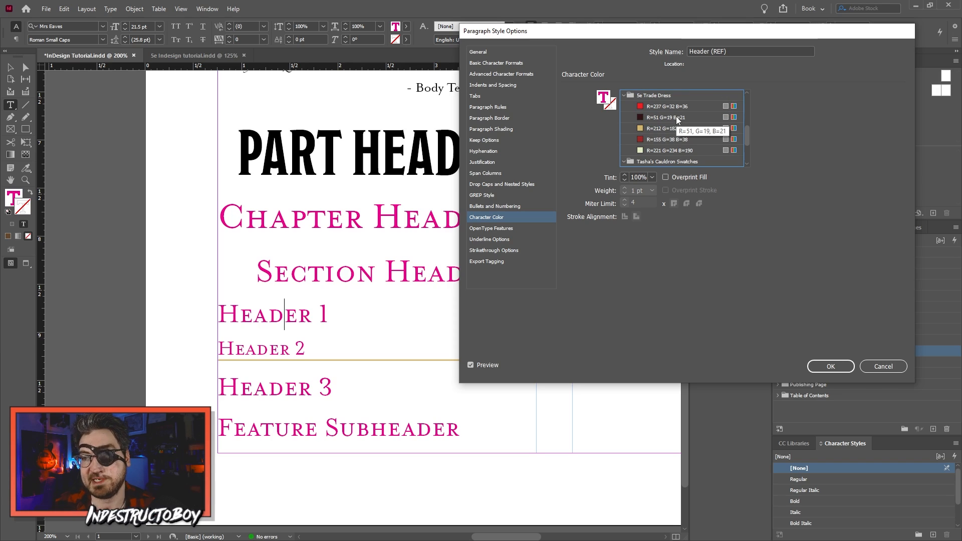
click(678, 119)
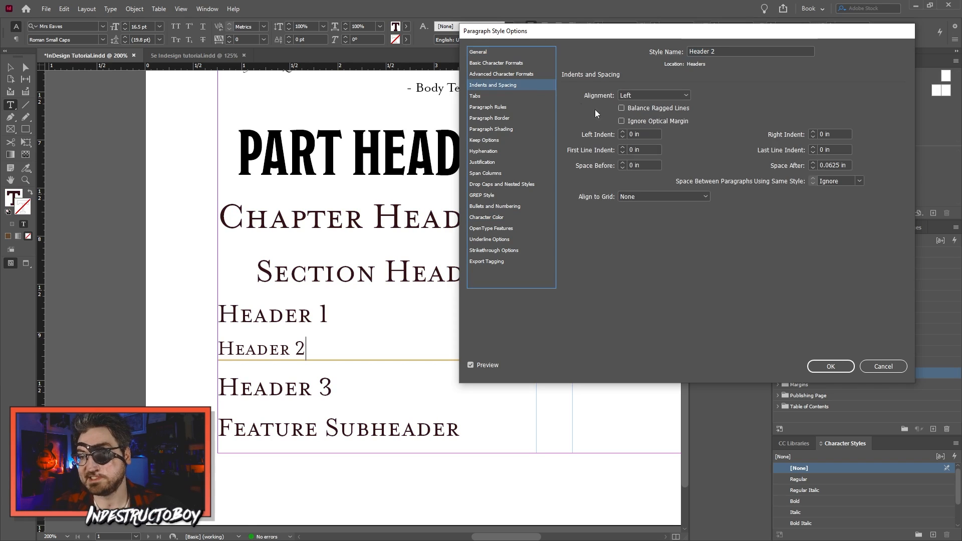
Step: Set the Header 2 style's space before to 0.0625 in and save it
click(623, 163)
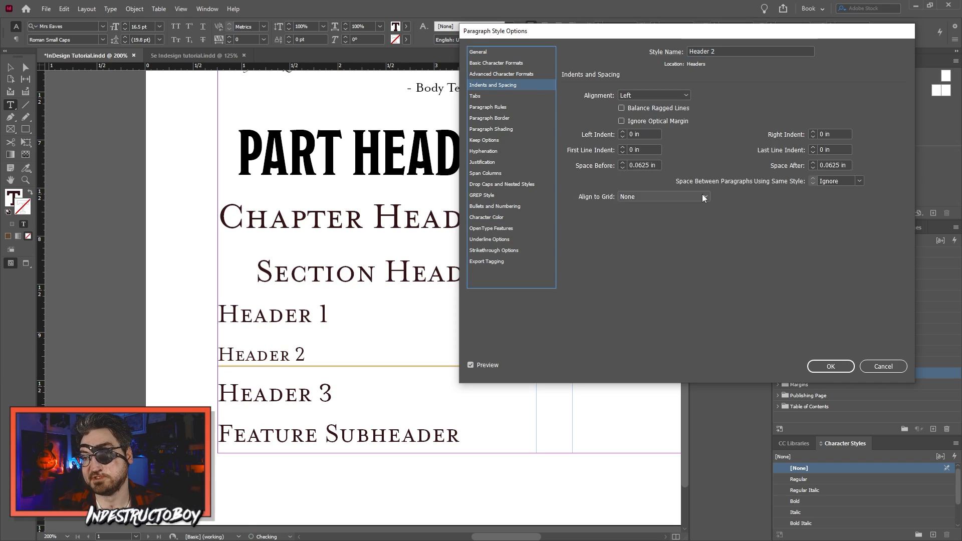
click(842, 366)
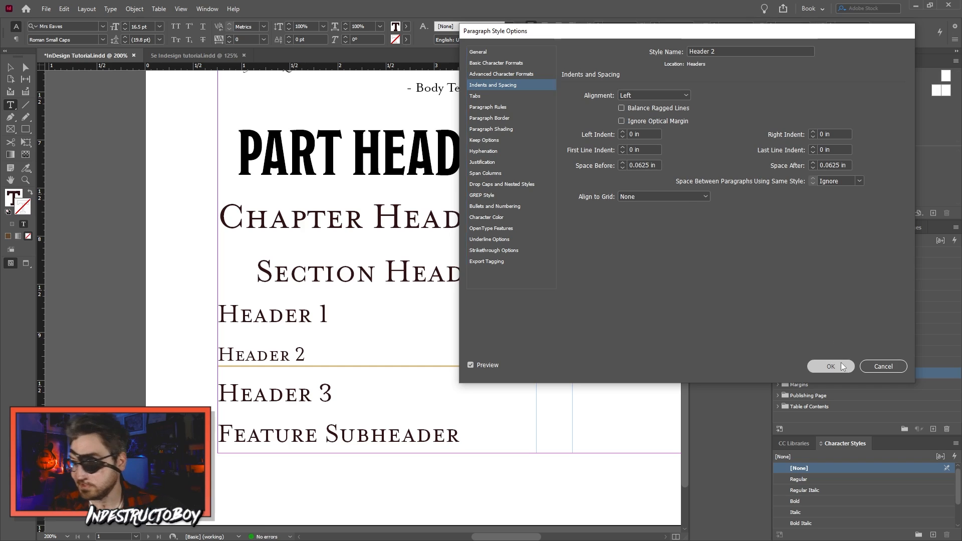
Step: Create a paragraph style named Header 3 based on Header 1 for the Header 3 line, with 0.0625 in space before
click(333, 389)
click(297, 364)
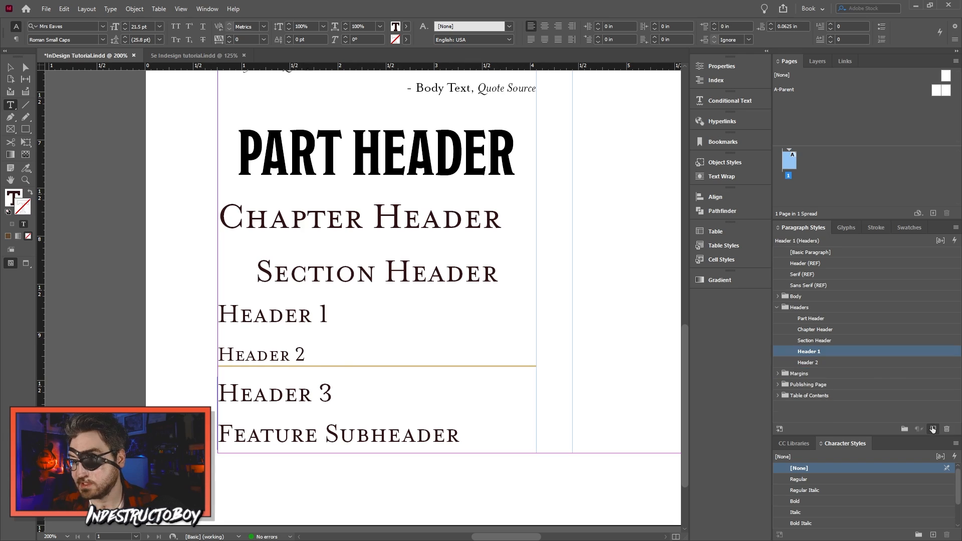
click(933, 429)
double_click(811, 363)
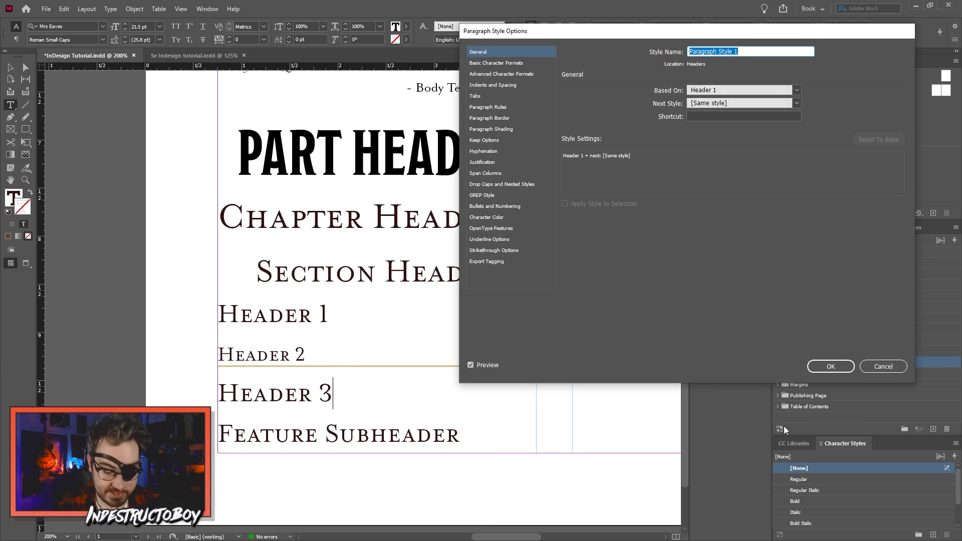
text(Header 3)
click(493, 85)
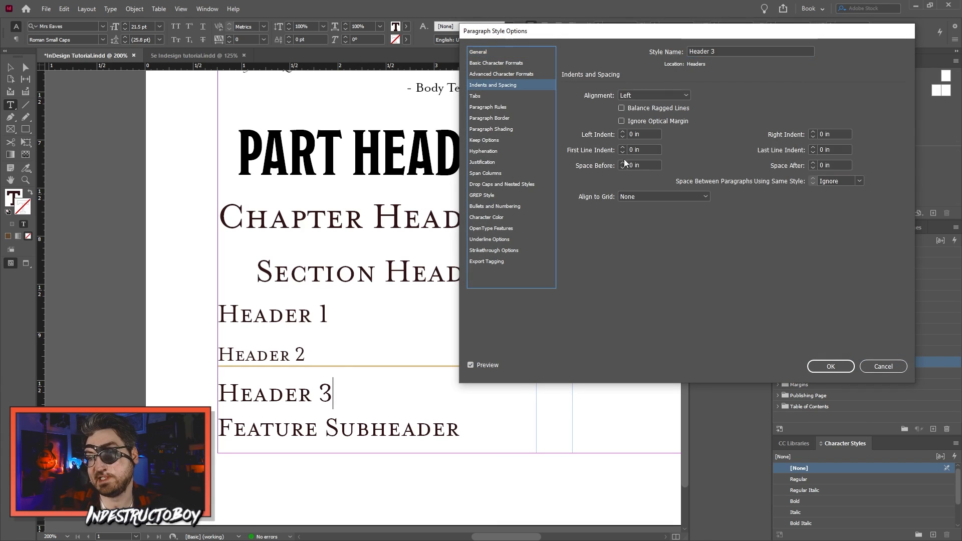
click(622, 162)
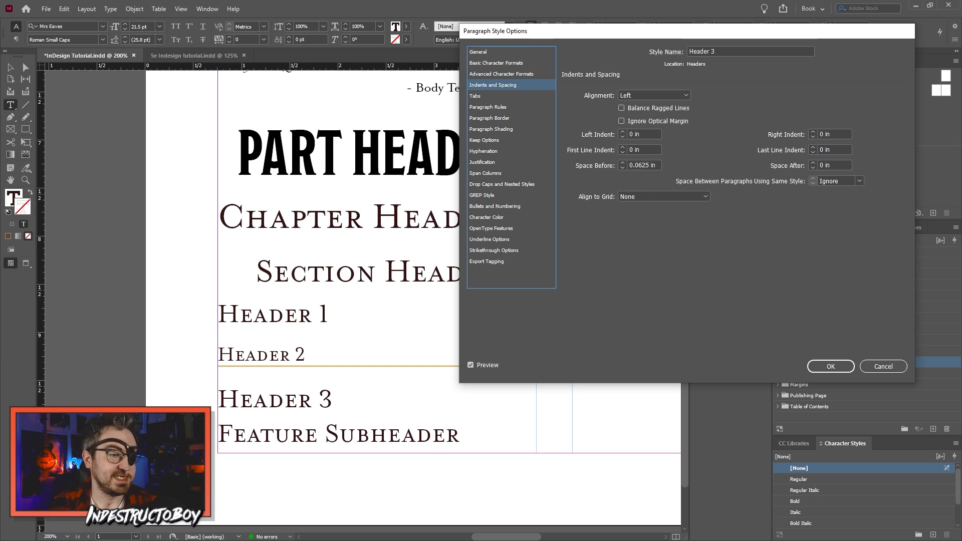
Step: Set the Header 3 style's font size to 13.5 pt and save the style
click(498, 64)
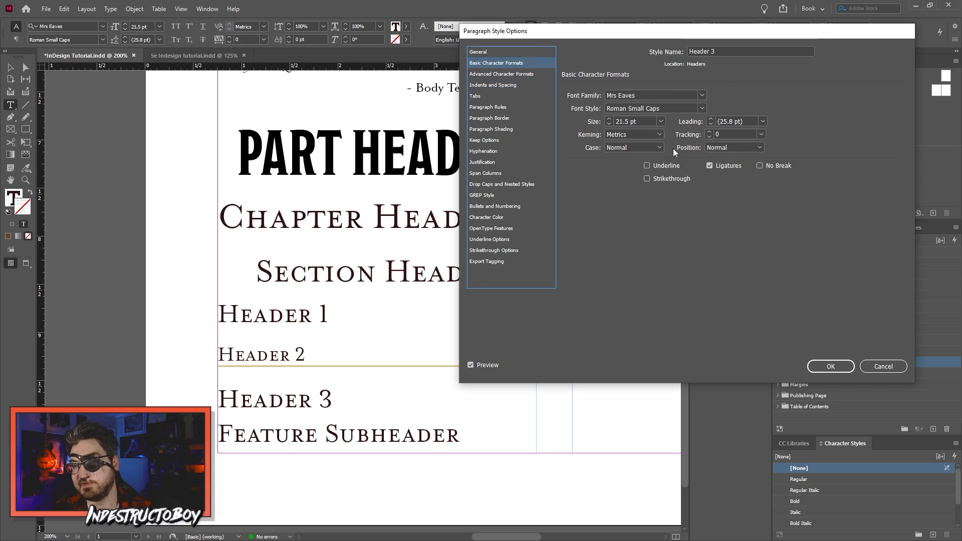
drag(643, 122, 548, 127)
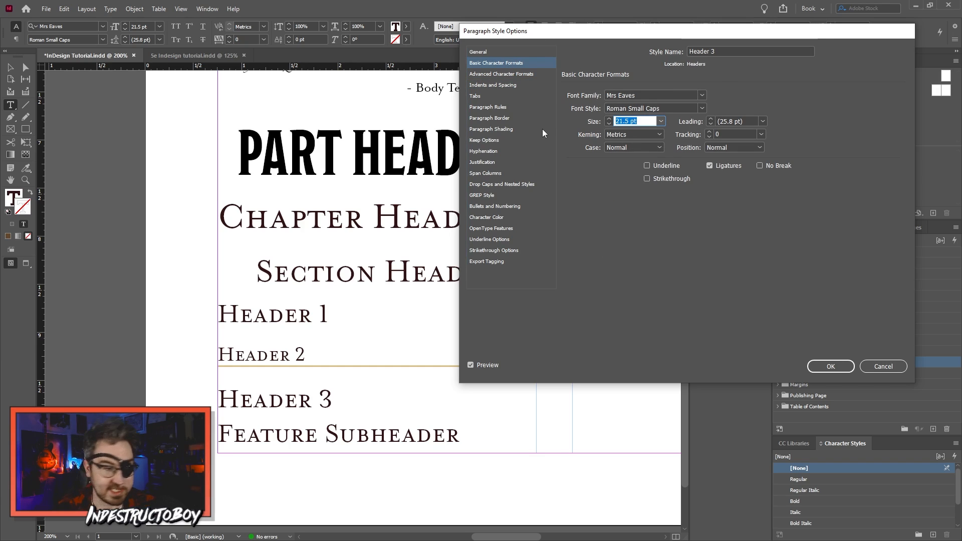
text(13.5)
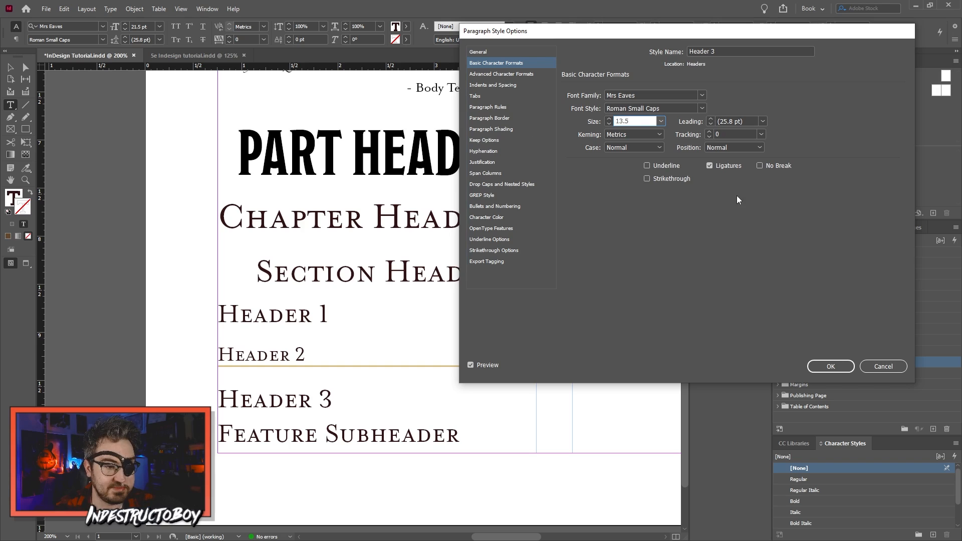
click(504, 108)
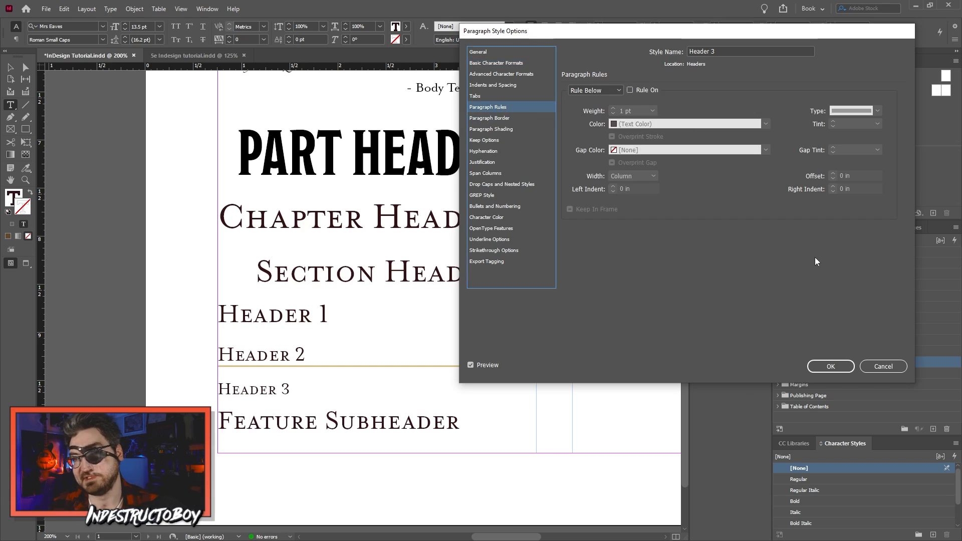
key(Return)
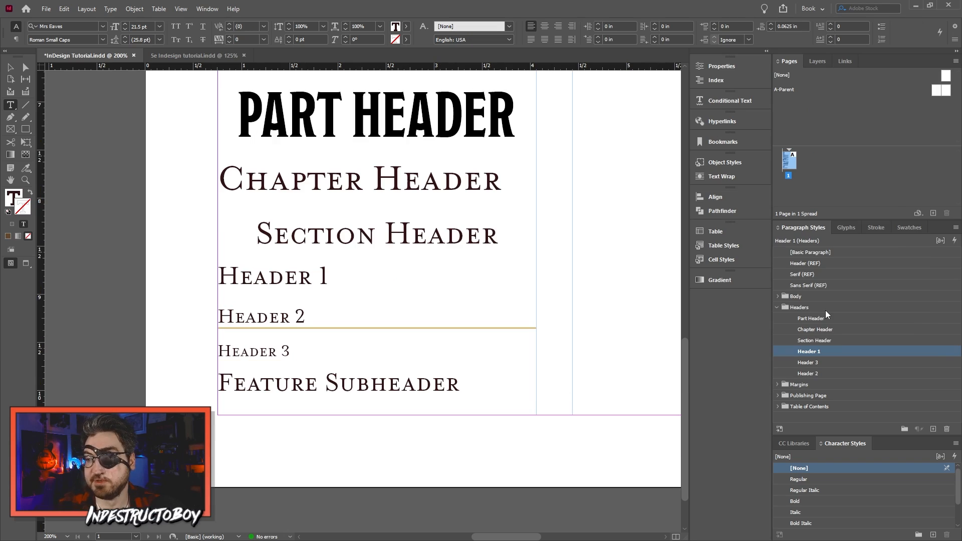
Step: Create a Feature Subheader style based on Serif (REF) for the Feature Subheader line, with the Regular Italic font style, and save it
click(812, 275)
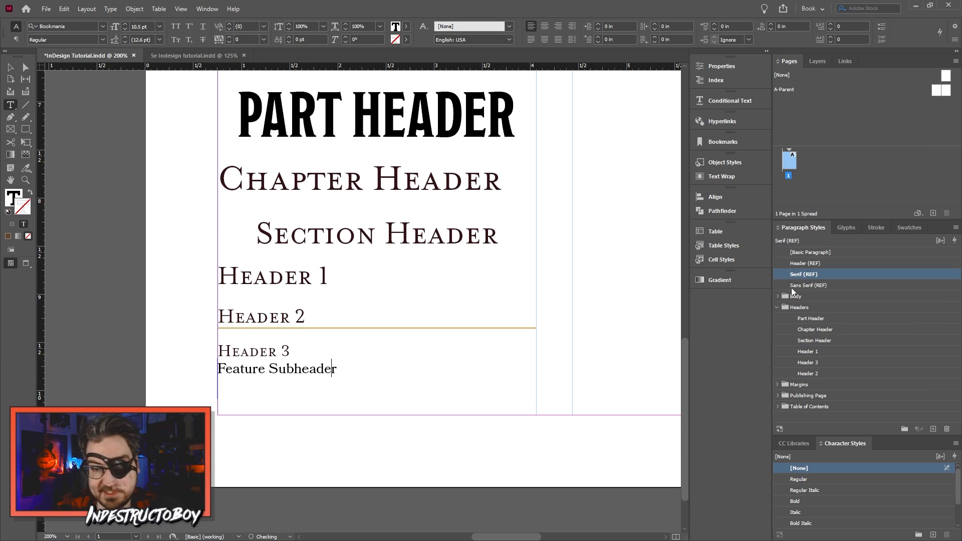
click(933, 429)
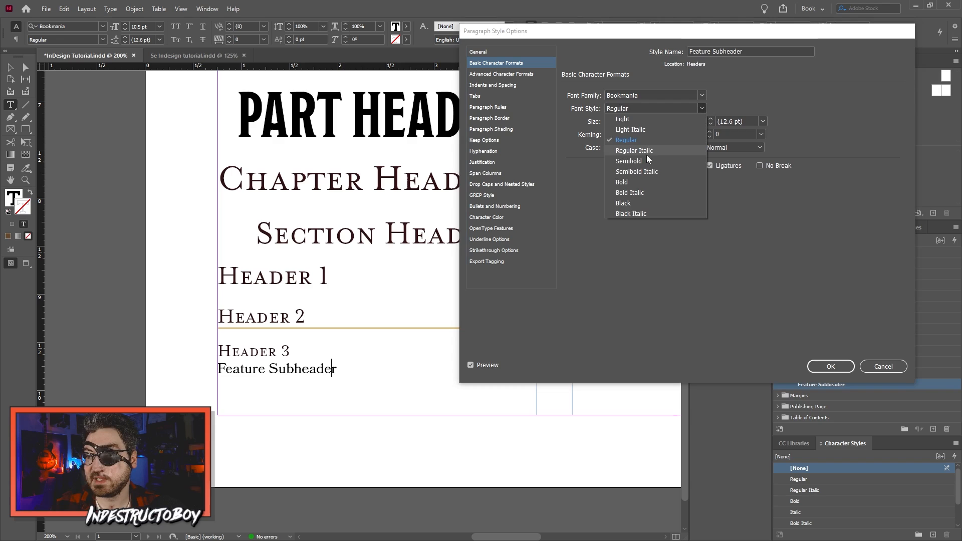
click(646, 154)
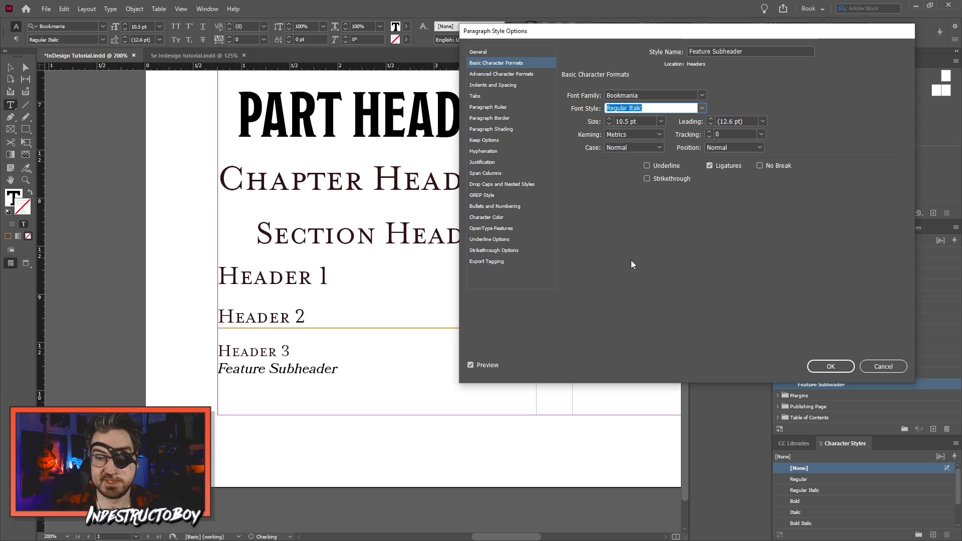
click(497, 108)
click(488, 87)
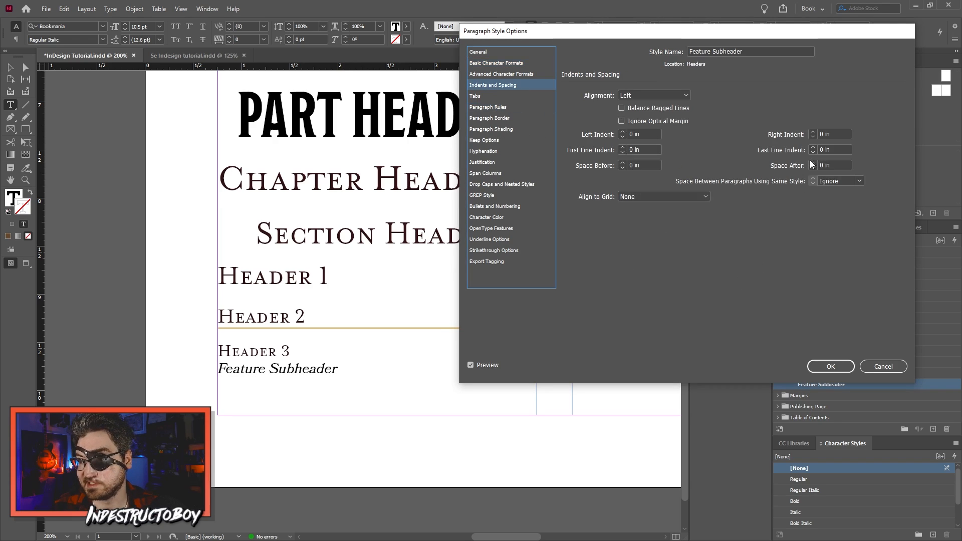
click(824, 363)
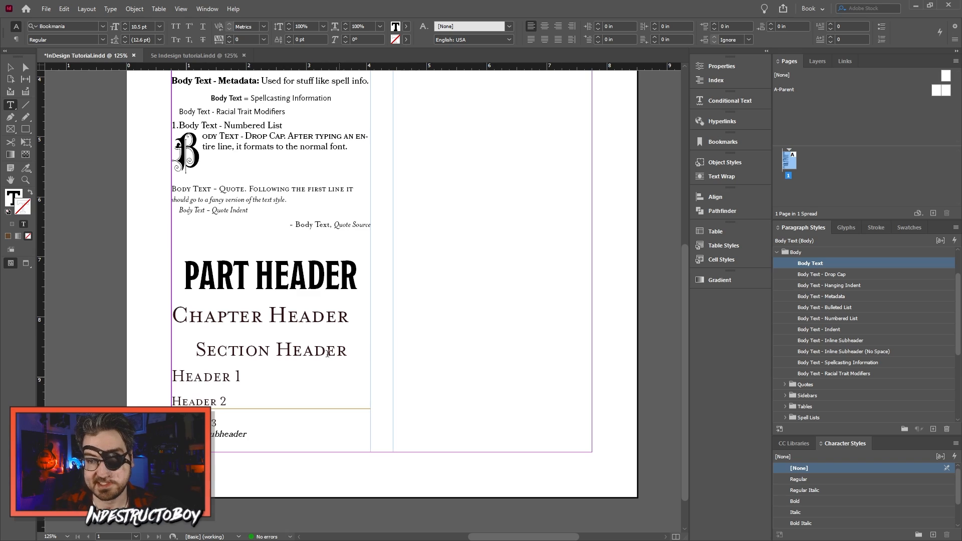
Step: Insert a column break before the Part Header line to move all the header samples into the second column
scroll(472, 206, up, 5)
scroll(472, 206, up, 4)
scroll(424, 251, down, 7)
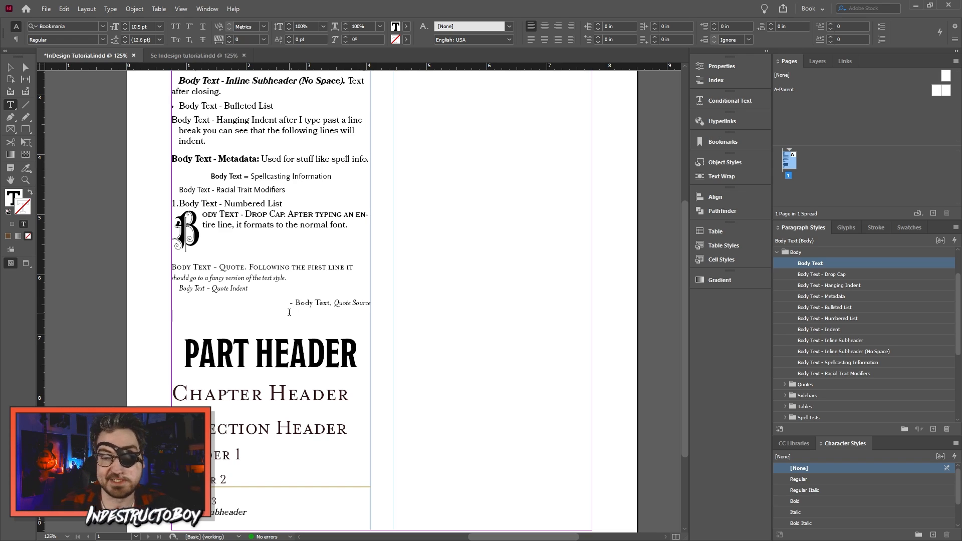
key(KP_Enter)
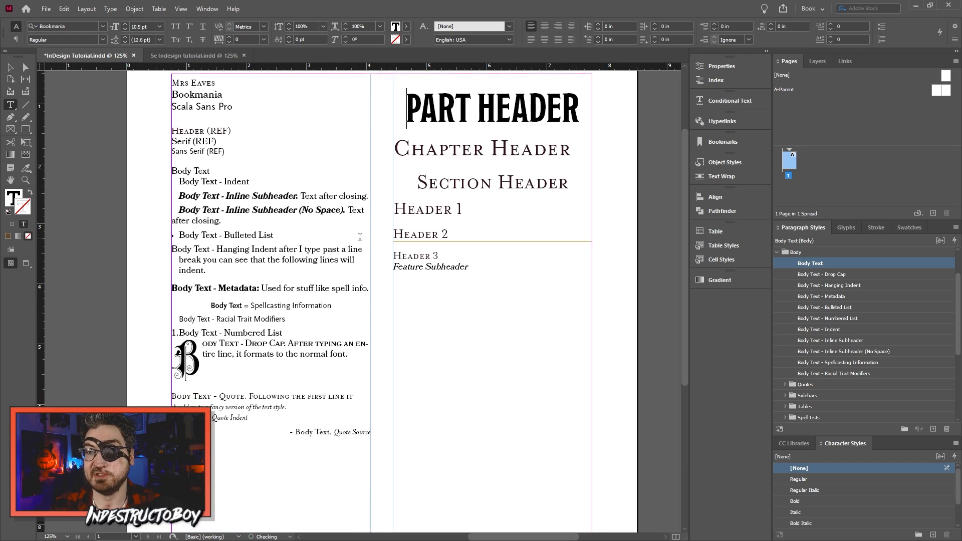
click(447, 133)
click(443, 110)
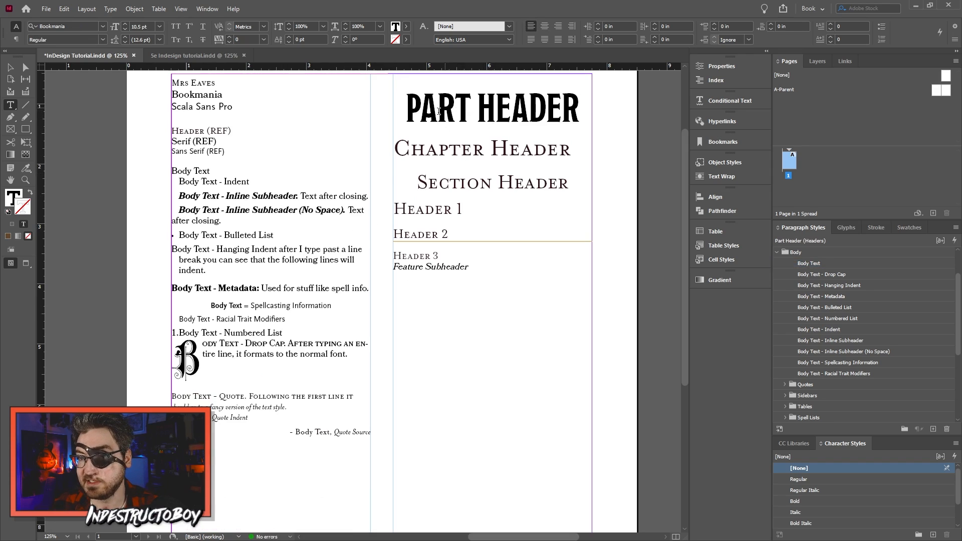
Step: Create a paragraph style named Sidebar Body based on Sans Serif (REF) for the empty line below the quote source
scroll(305, 313, down, 3)
click(236, 351)
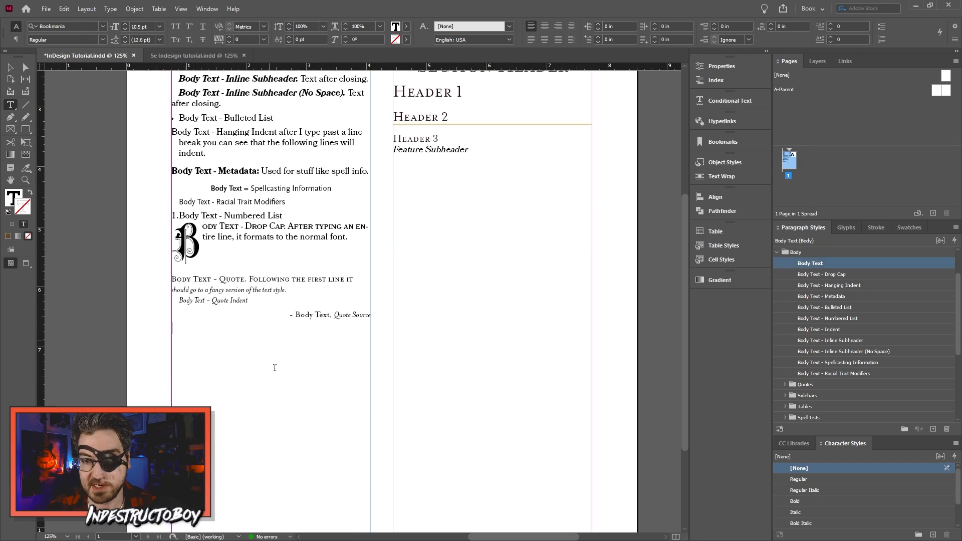
scroll(852, 325, up, 2)
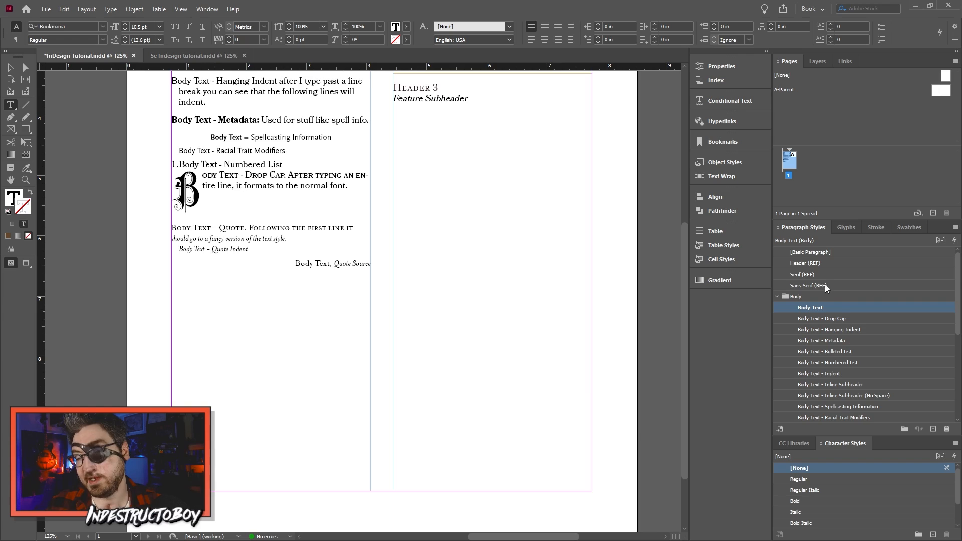
click(824, 284)
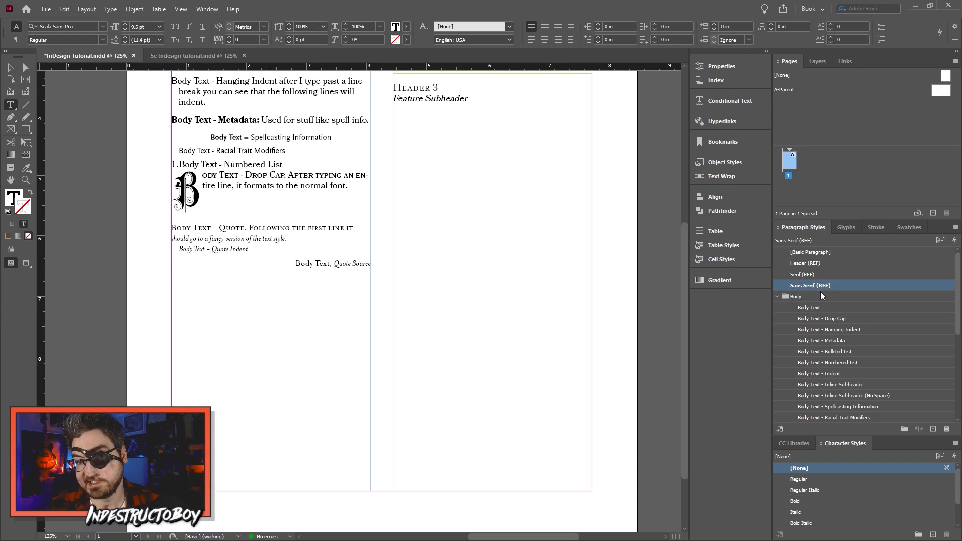
click(935, 430)
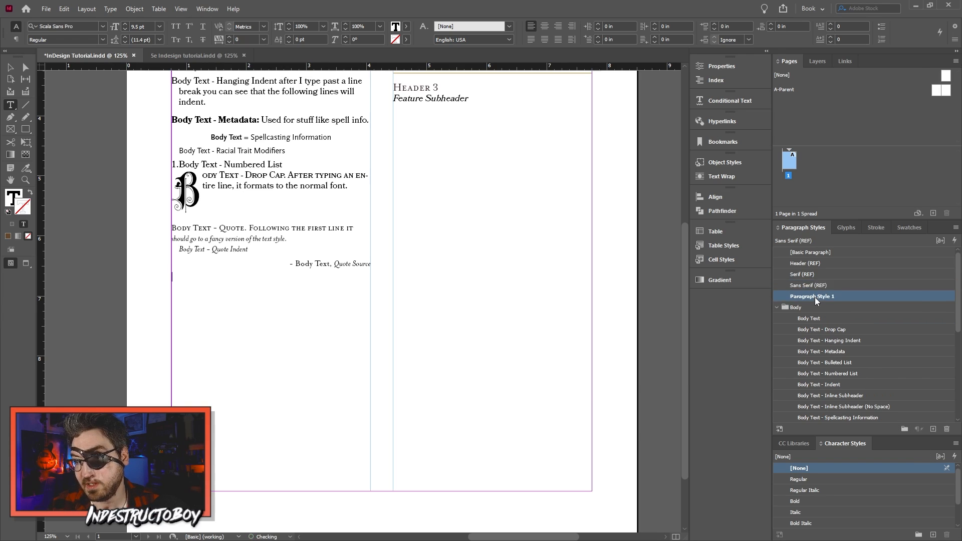
double_click(815, 297)
Step: Enable shading on Sidebar Body with the R=221 G=234 B=190 swatch, 100% tint, and 0.0625 in top and bottom offsets
click(571, 90)
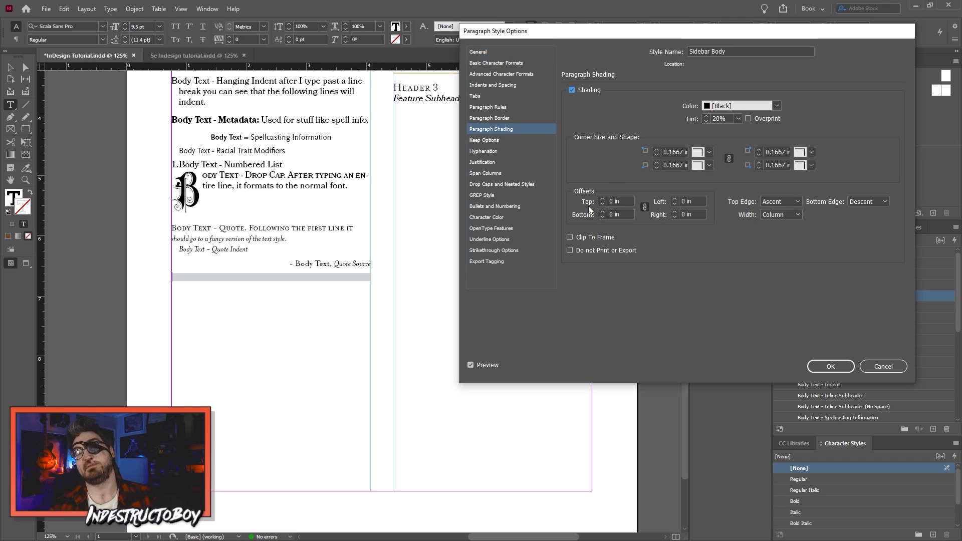
click(769, 109)
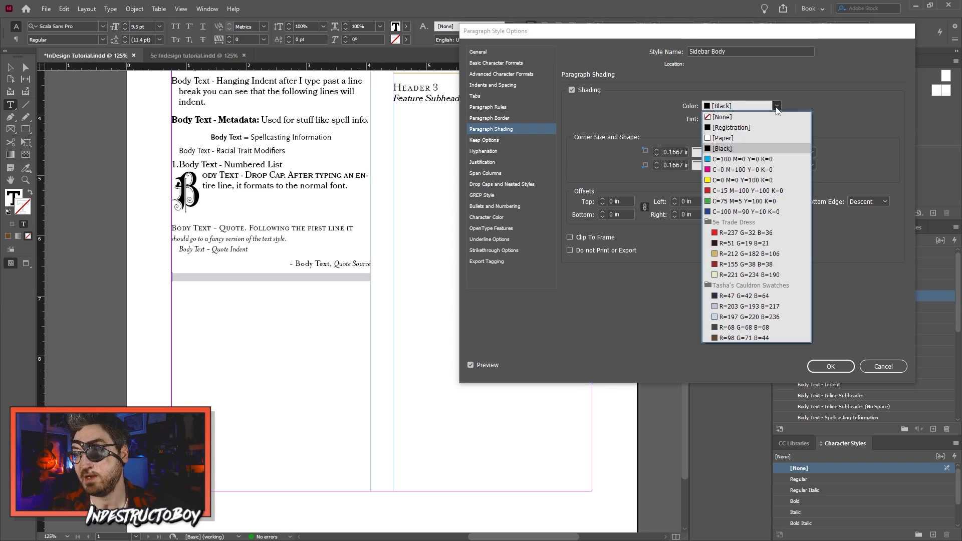
click(747, 274)
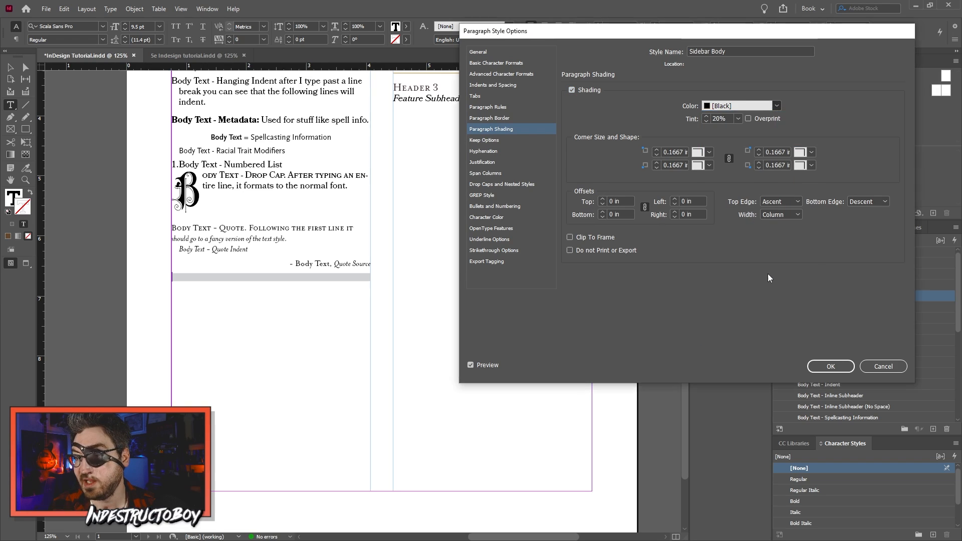
double_click(722, 119)
text(1000)
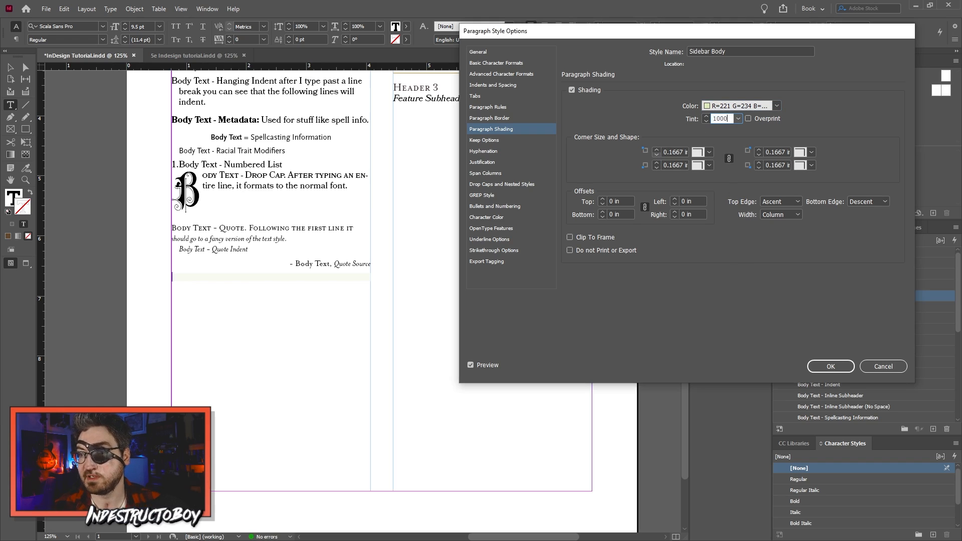
key(BackSpace)
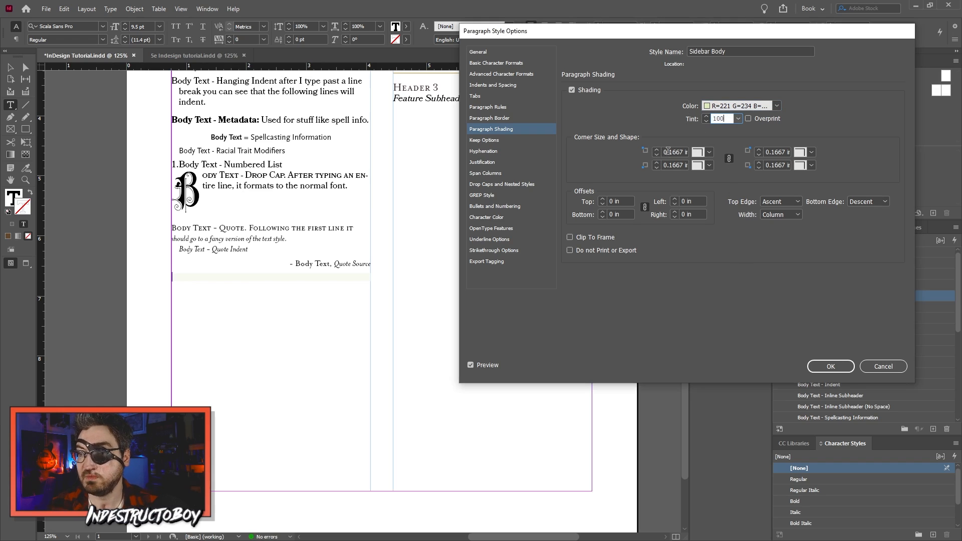
click(628, 202)
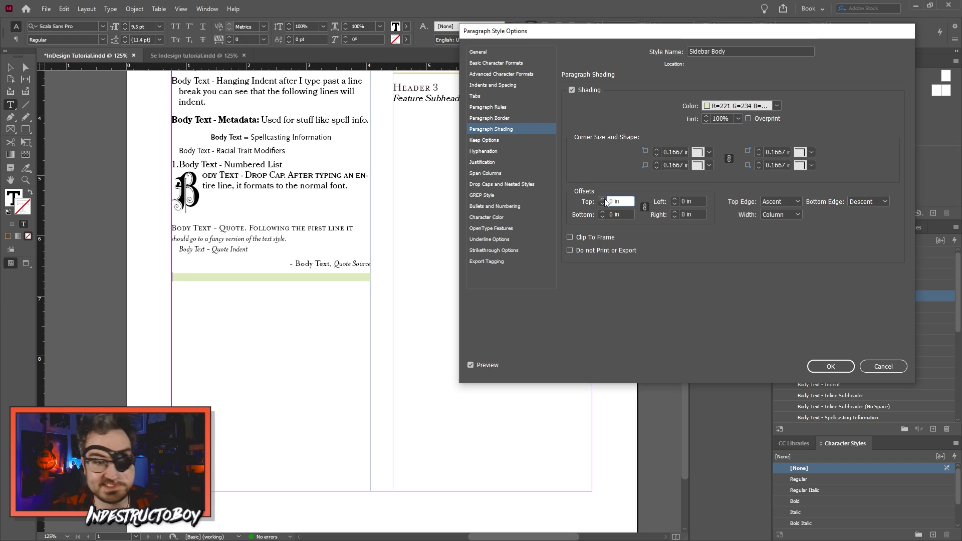
click(603, 199)
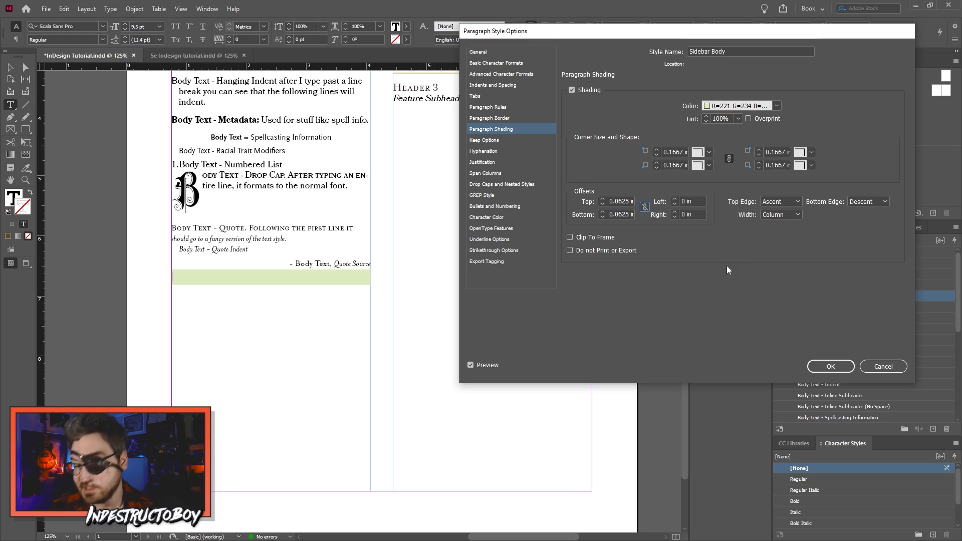
Step: Turn on the Sidebar Body paragraph border, unlink its stroke weights, and set the left and right strokes to 0 pt
click(507, 119)
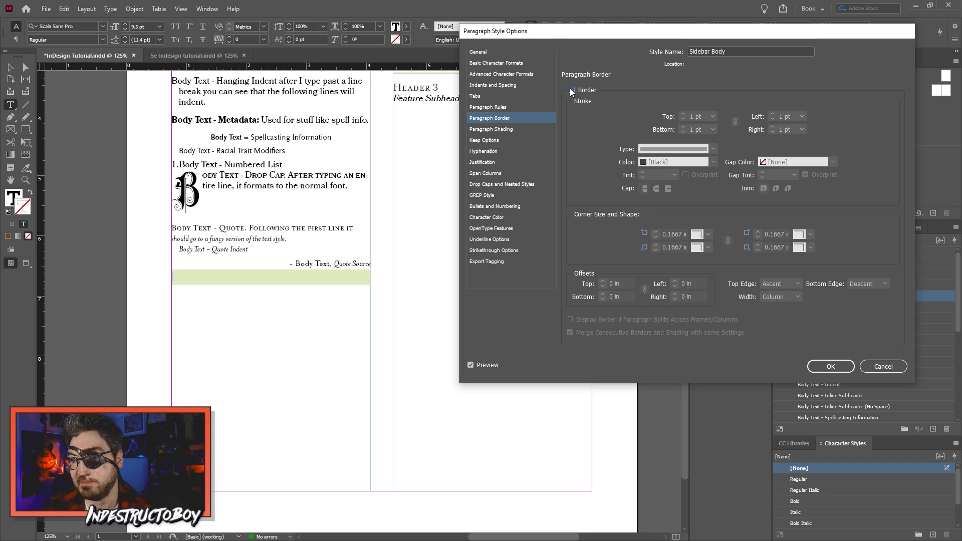
click(572, 89)
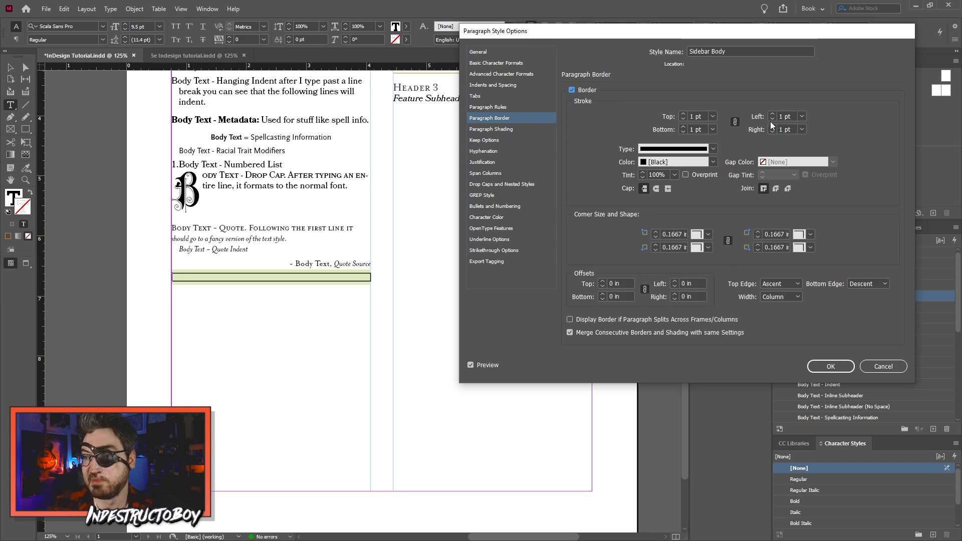
click(735, 121)
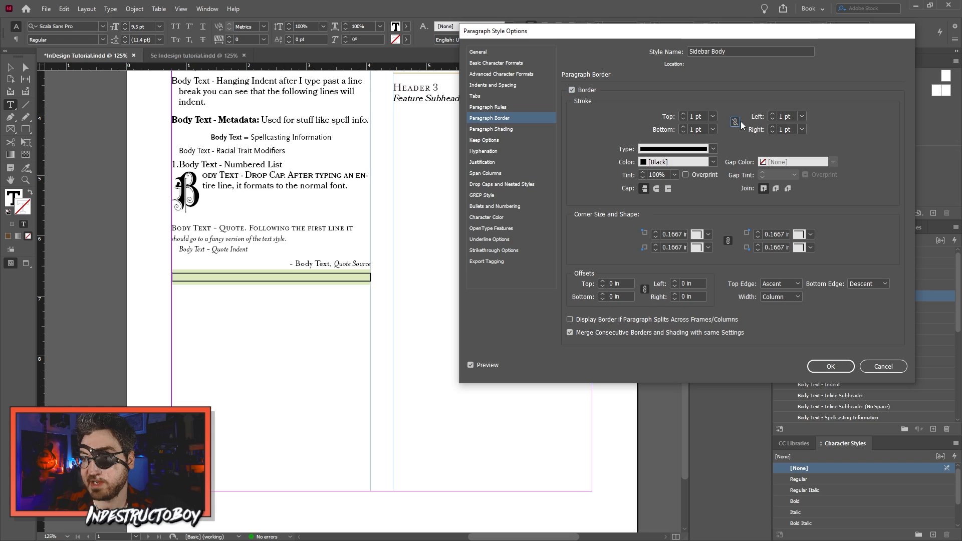
click(772, 133)
click(773, 119)
click(774, 116)
click(772, 120)
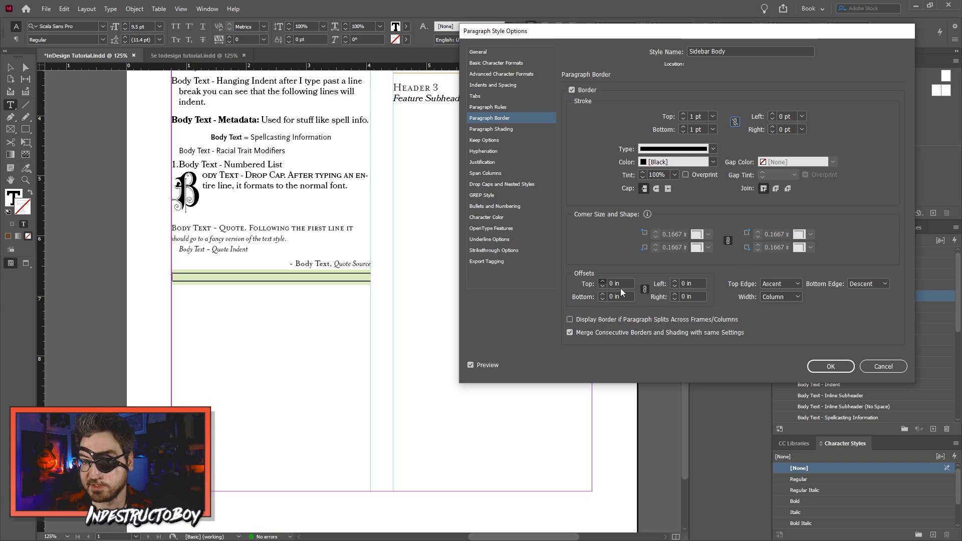
Step: Set the Sidebar Body border offsets to 0.0625 in for top and bottom and 0 in for left and right
click(603, 282)
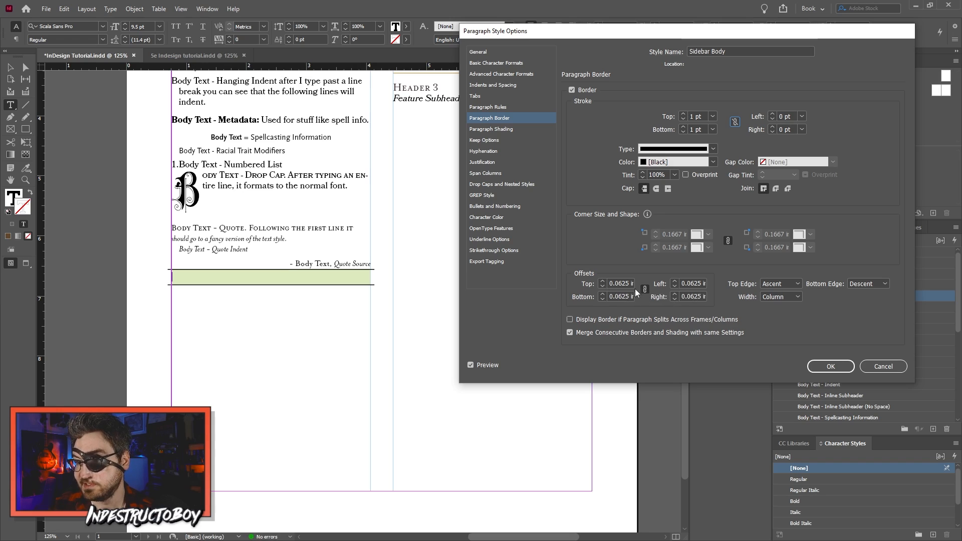
click(645, 289)
click(675, 287)
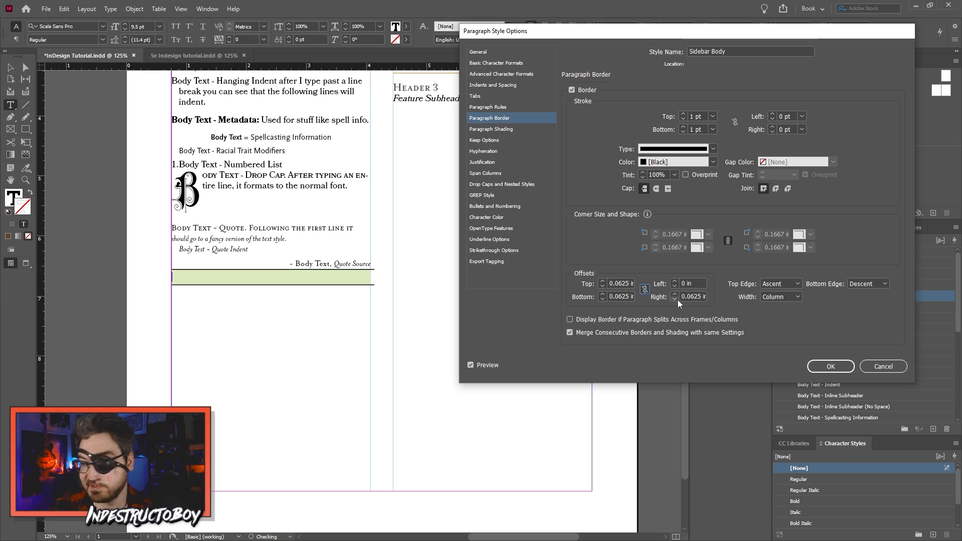
click(675, 299)
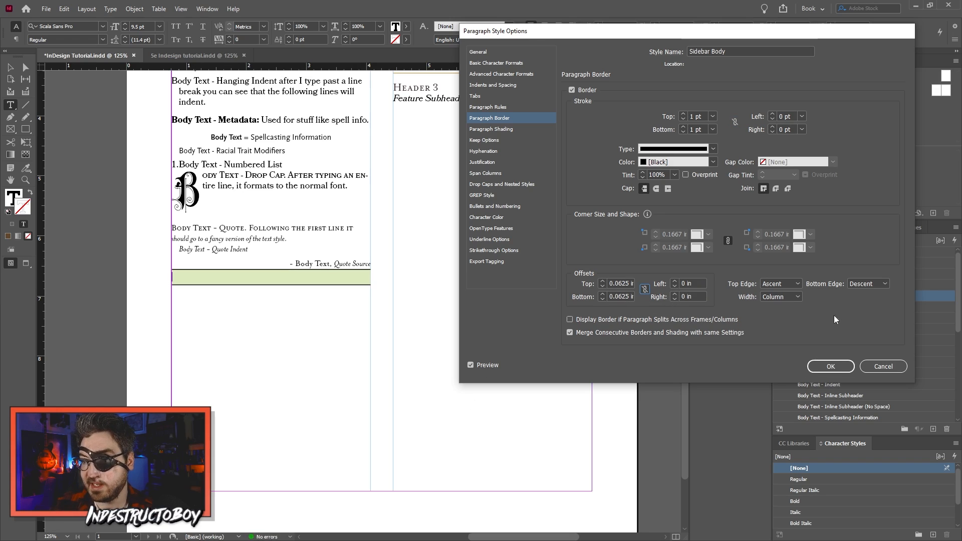
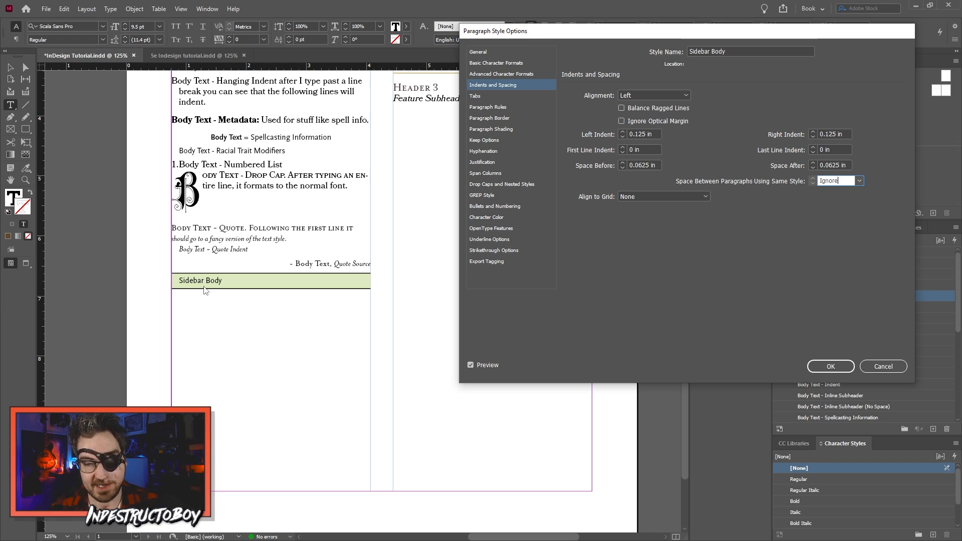
Step: Save the Sidebar Body style and file it in the Sidebars group
key(Return)
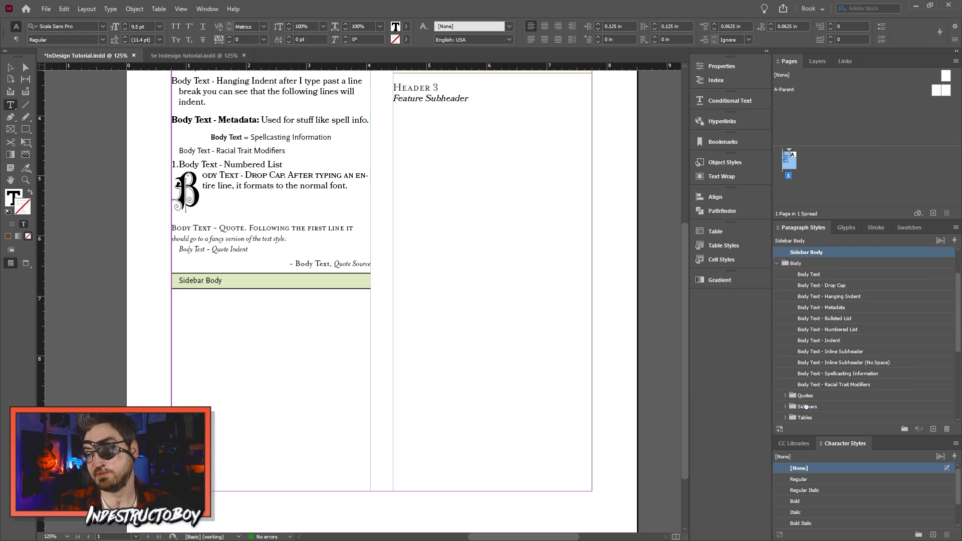
click(789, 395)
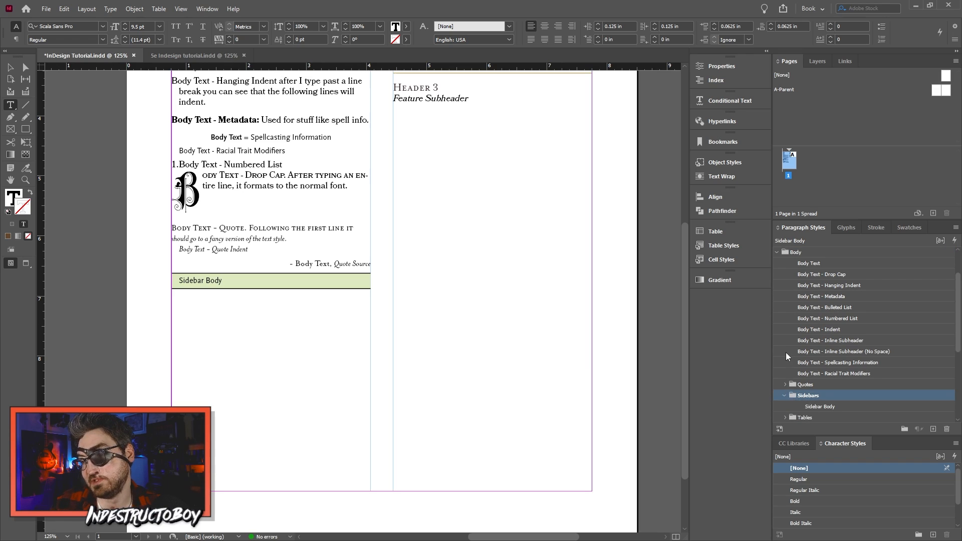
scroll(786, 353, down, 3)
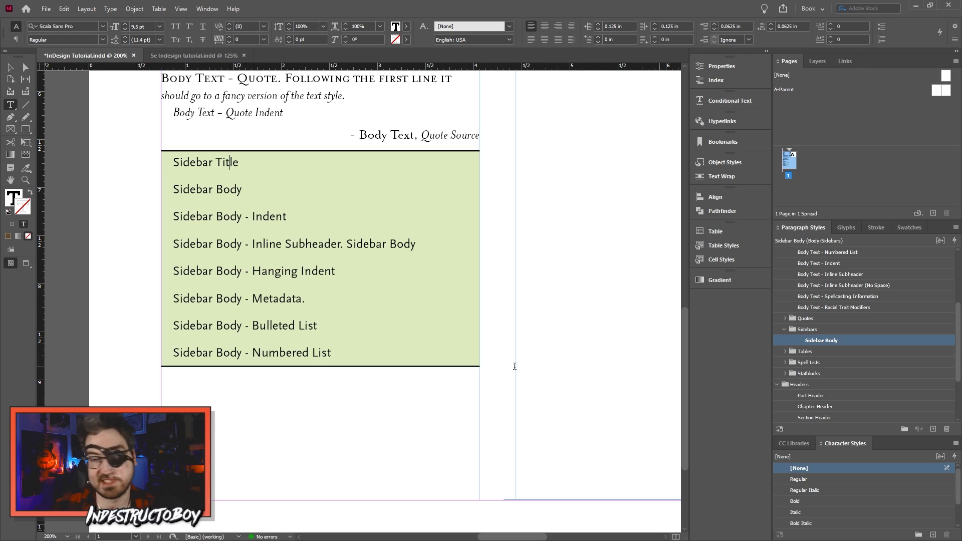
scroll(348, 304, up, 4)
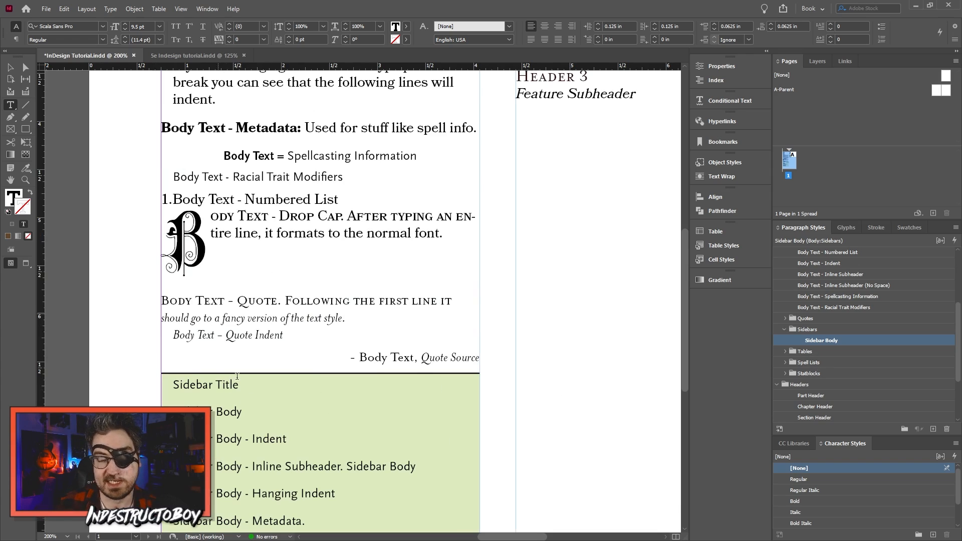
scroll(237, 376, down, 3)
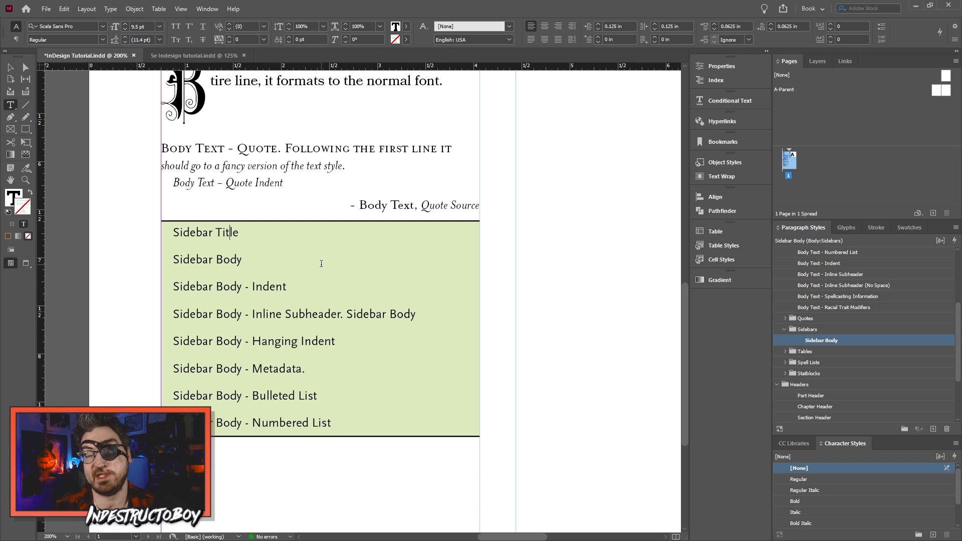
Step: Create a paragraph style named Sidebar - Title in the Sidebars group and apply it to the Sidebar Title line
triple_click(213, 232)
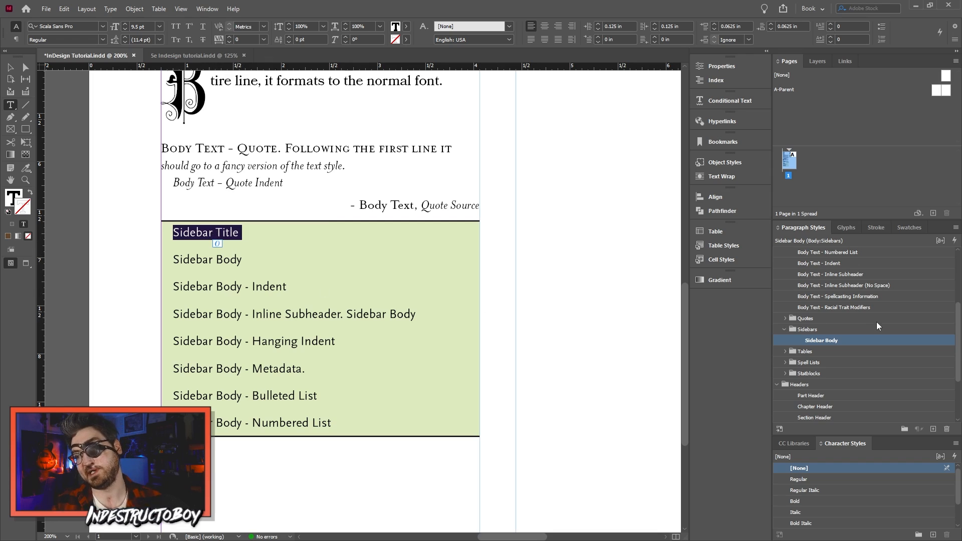
click(933, 430)
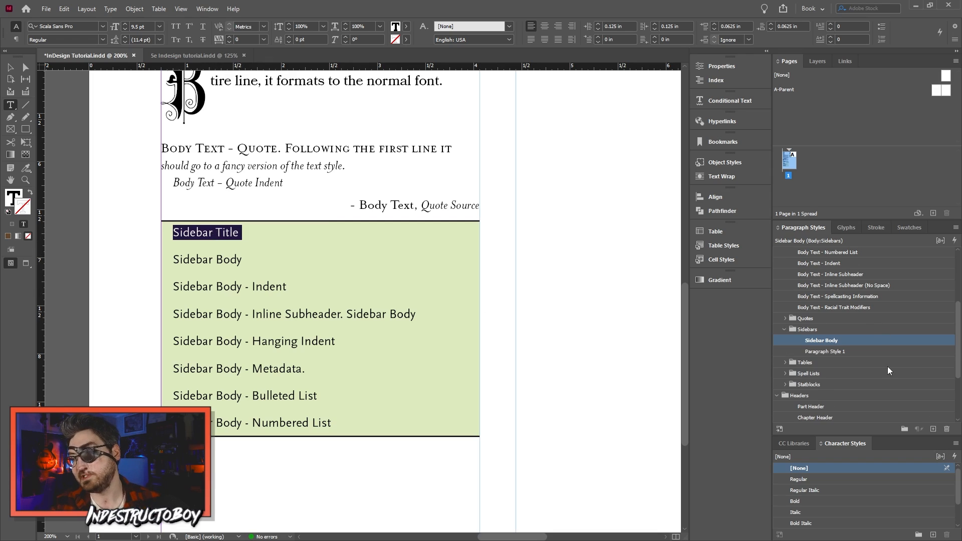
click(823, 354)
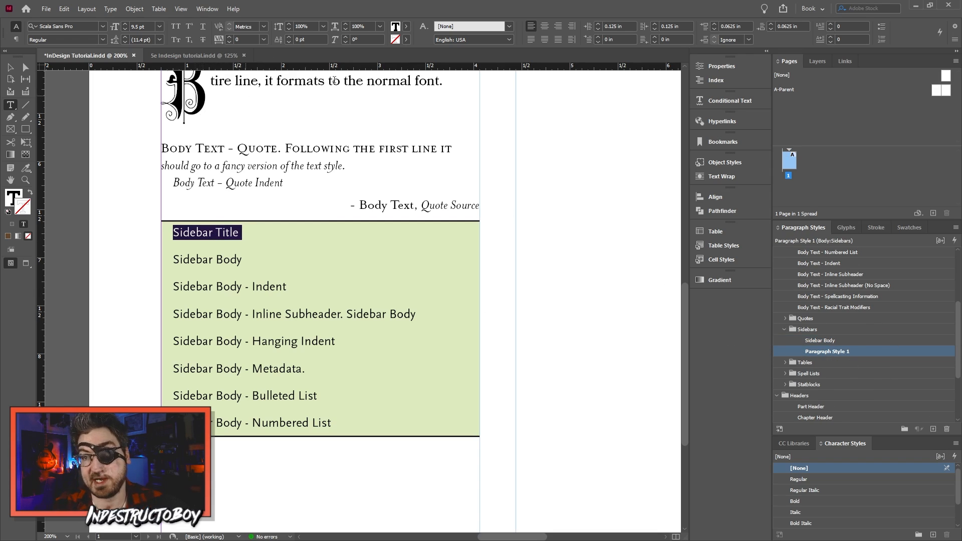
click(714, 23)
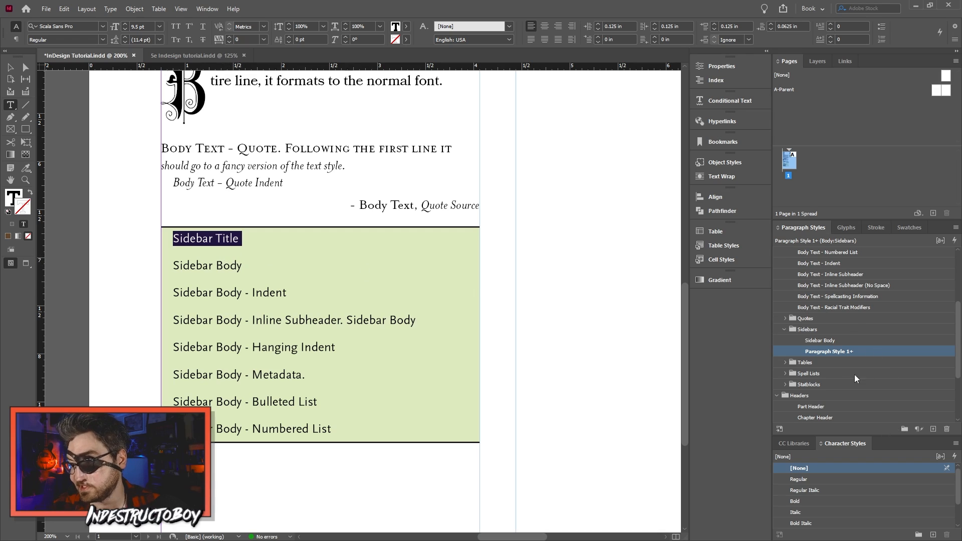
double_click(837, 354)
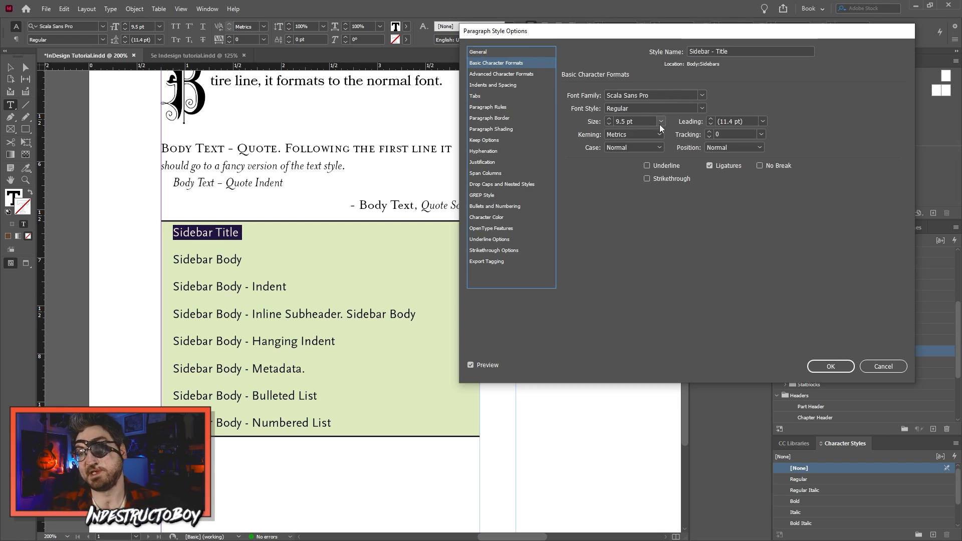
Step: Format the Sidebar - Title style as 11.5 pt Bold with Small Caps
click(643, 122)
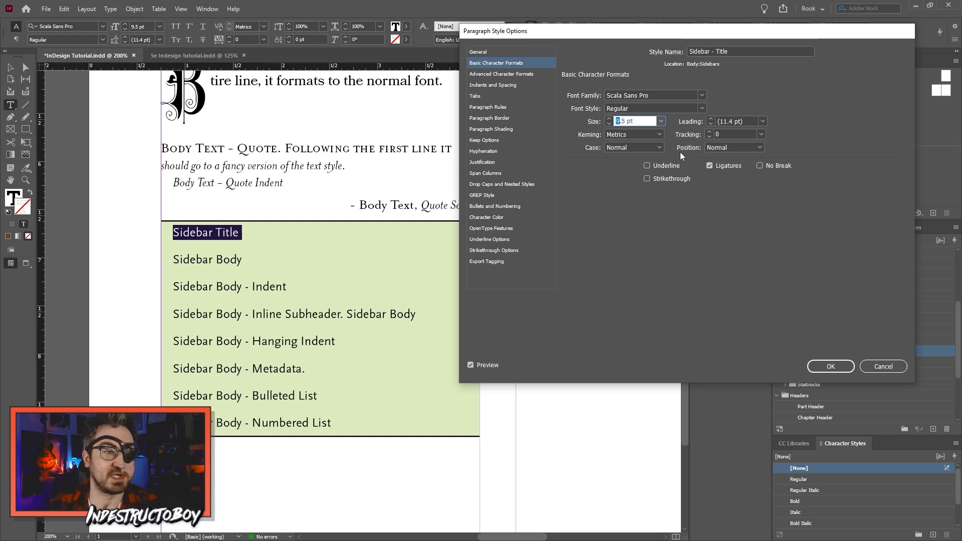
text(11)
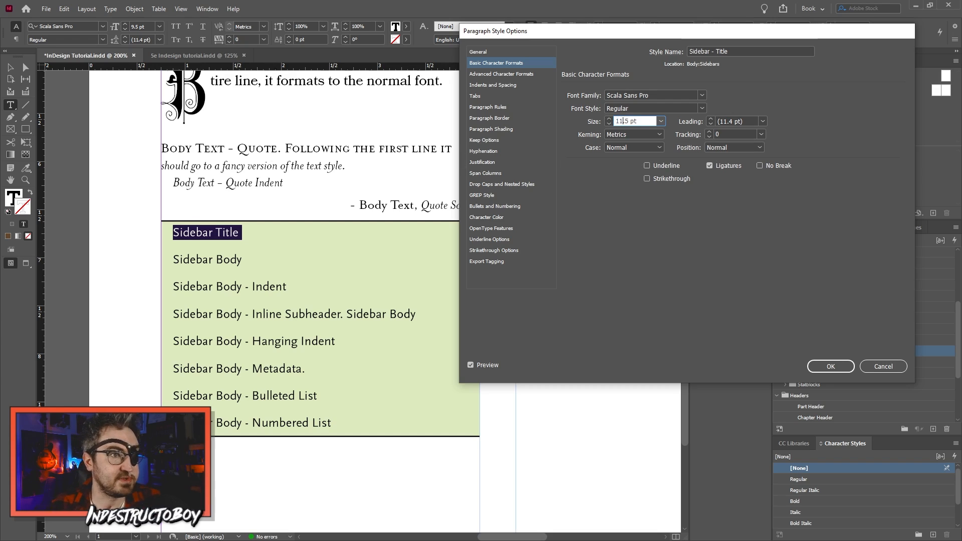
click(651, 108)
click(648, 185)
click(658, 148)
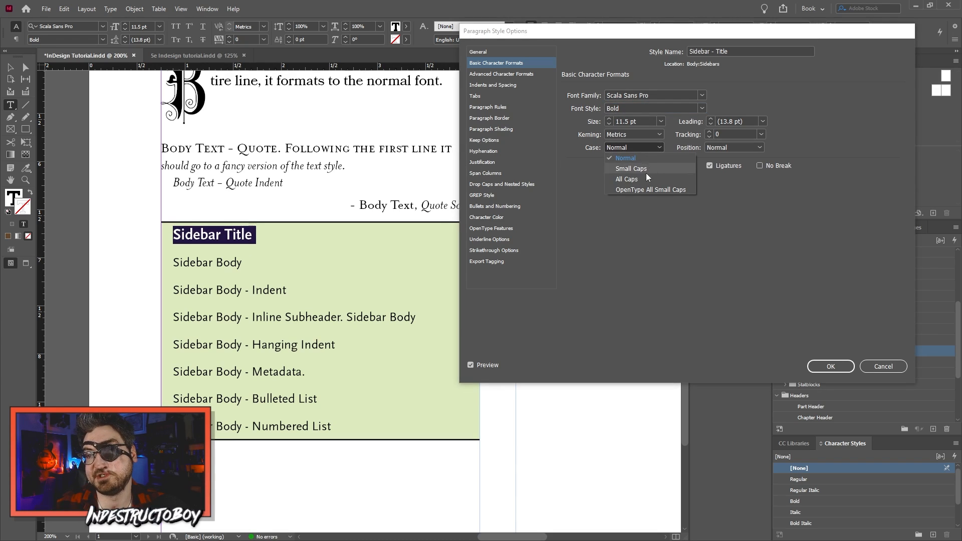
click(650, 170)
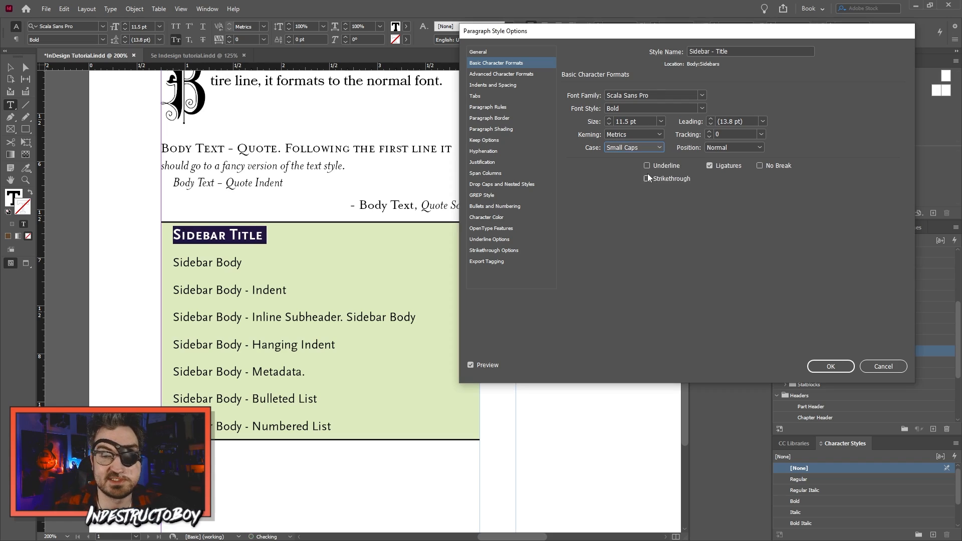
Step: Set the Sidebar - Title spacing to 0.125 in before and 0 in after, and save the style
click(493, 86)
click(622, 163)
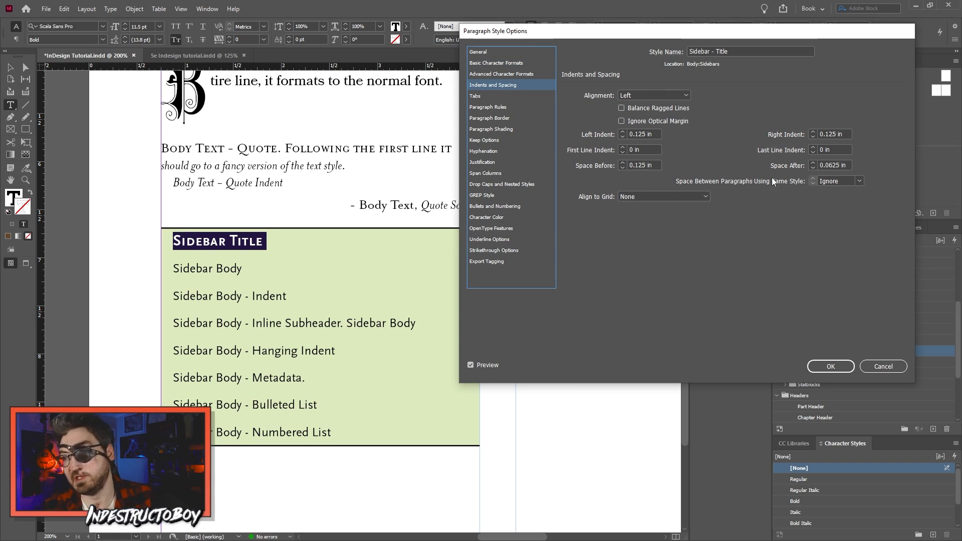
click(813, 168)
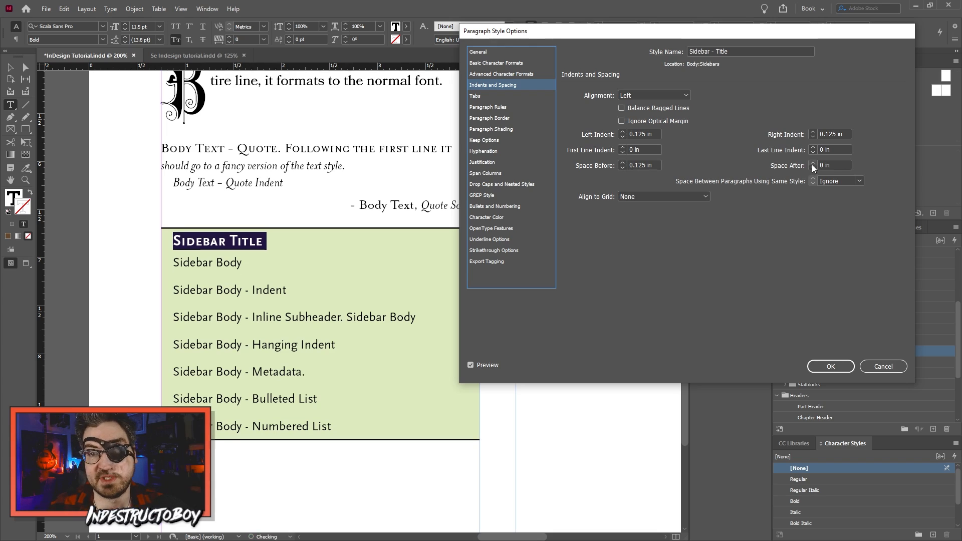
click(830, 367)
Step: Set the Sidebar Body style's space before and space after to 0 in
double_click(846, 344)
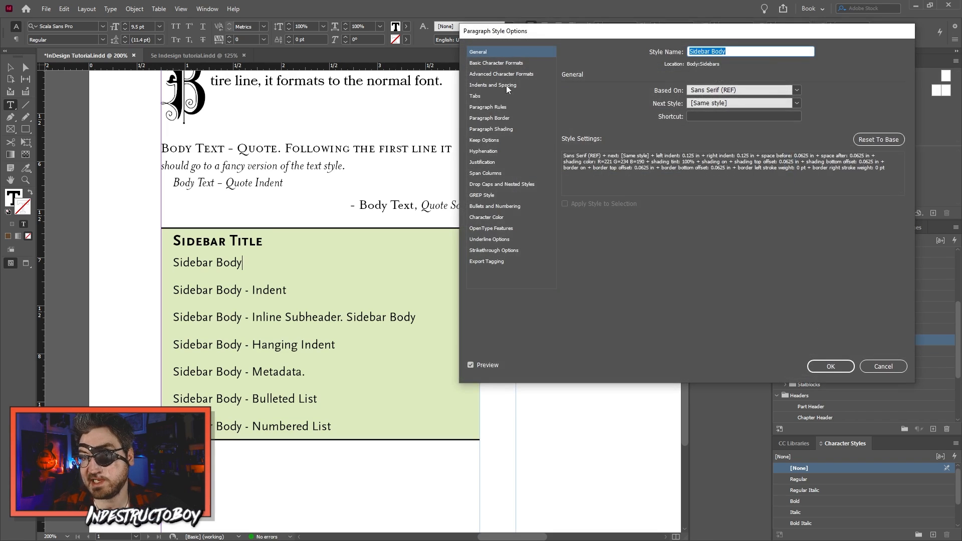
click(508, 86)
click(622, 168)
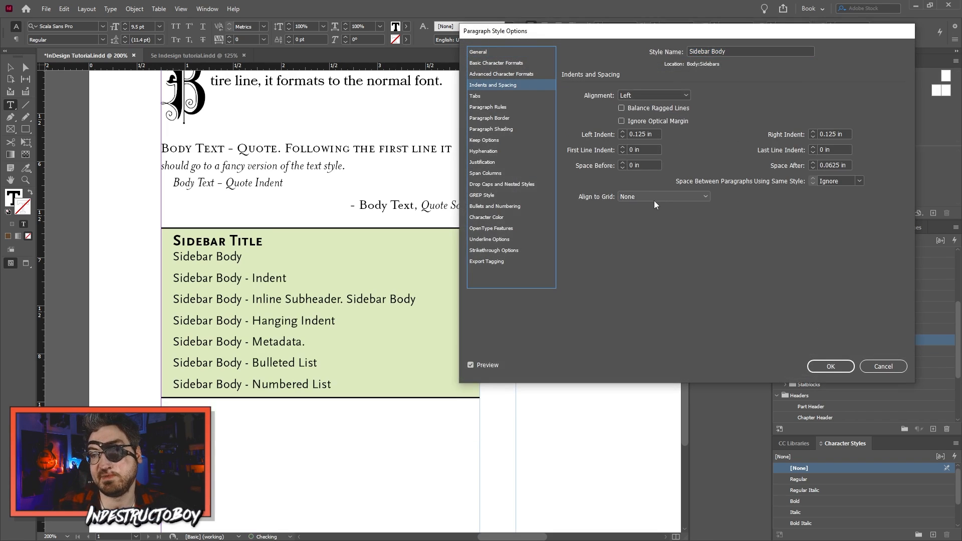
click(830, 366)
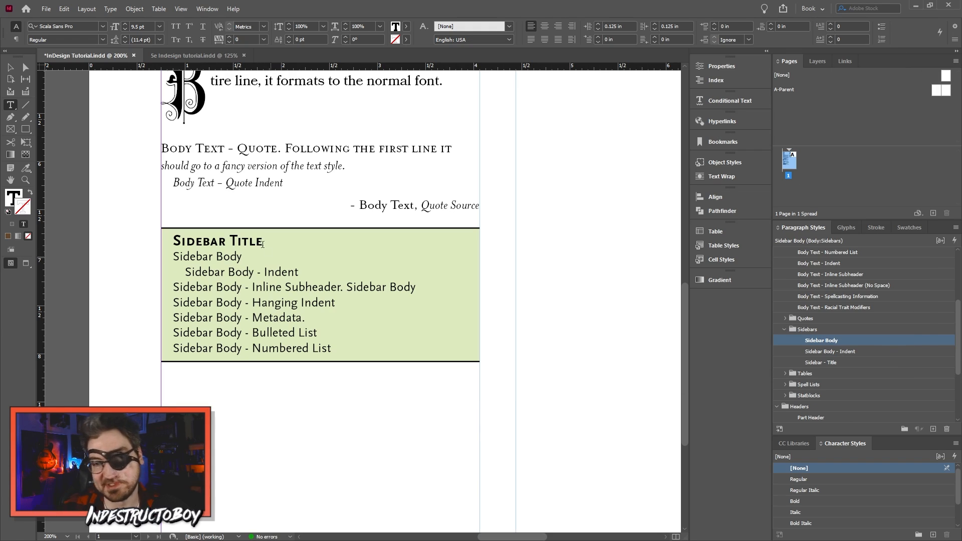
Step: Review the Sidebar Body - Indent style's base style and its indent and spacing settings
click(834, 351)
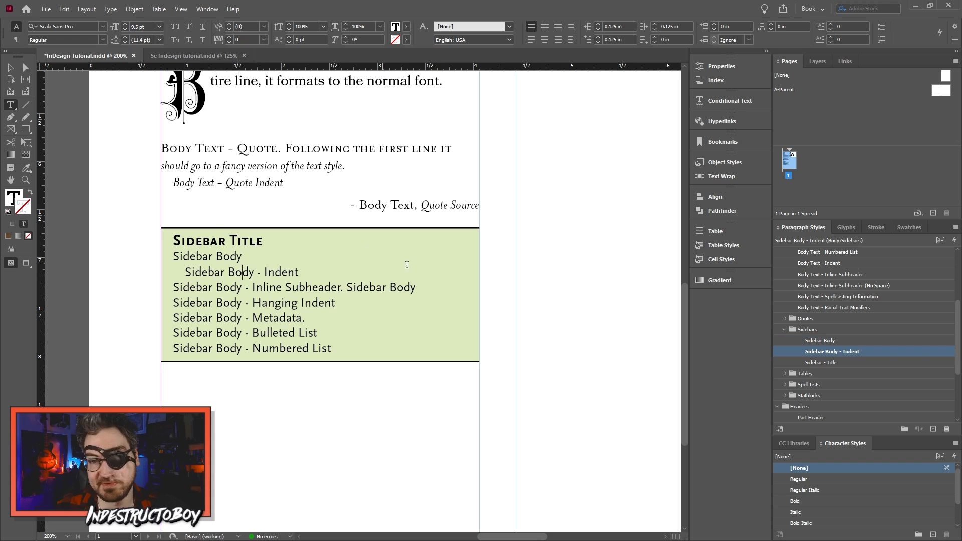
right_click(840, 356)
click(872, 359)
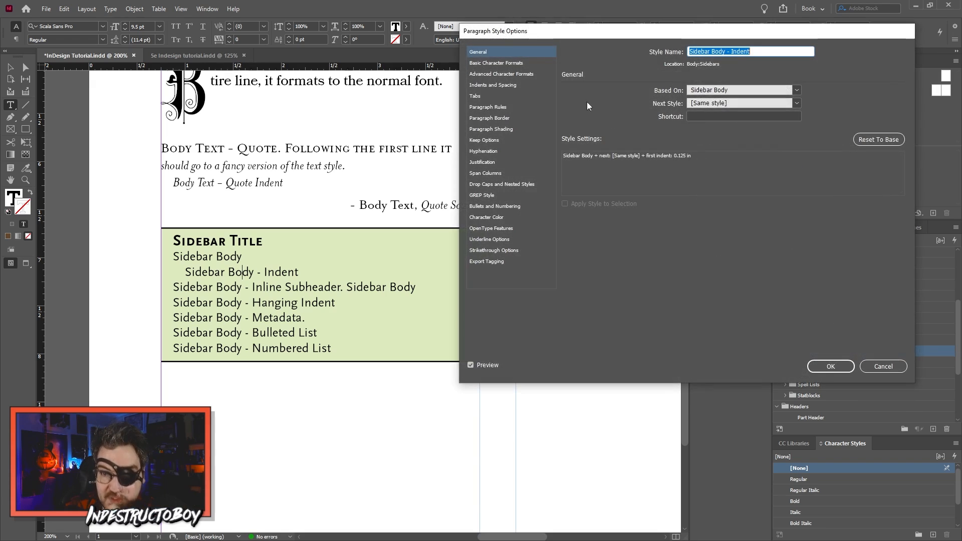
click(497, 84)
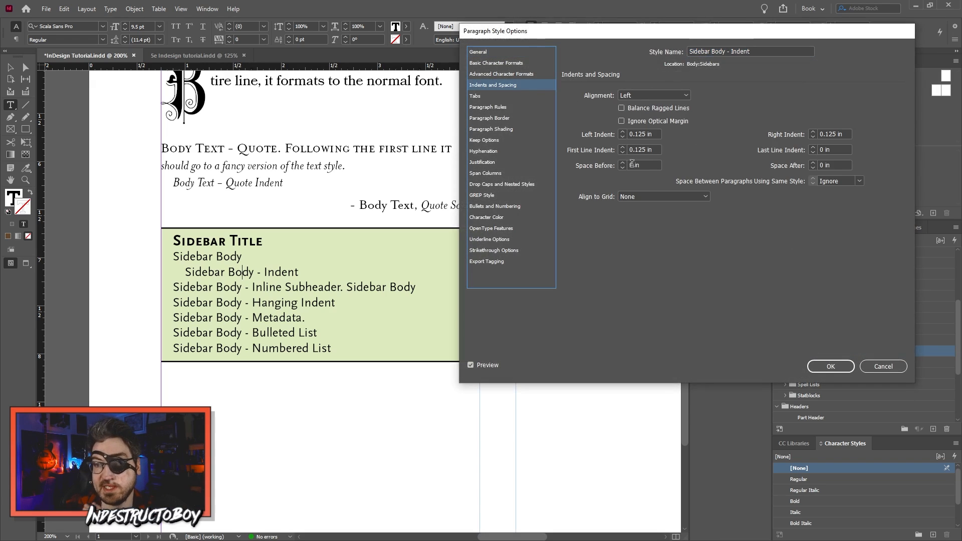
click(841, 363)
Step: Apply Sidebar Body - Indent to the inline subheader line and create a style based on it named Sidebar Body - Inline Subheader
click(398, 310)
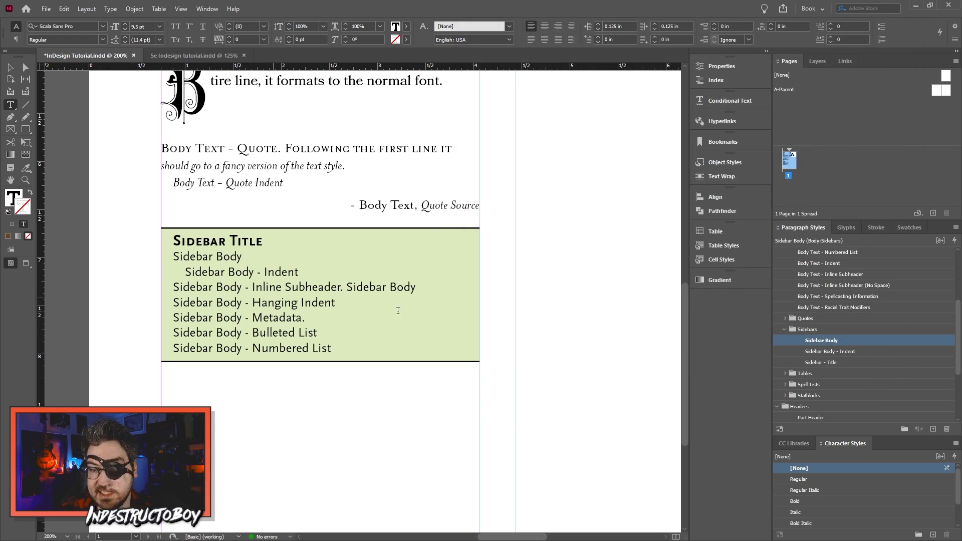
click(846, 352)
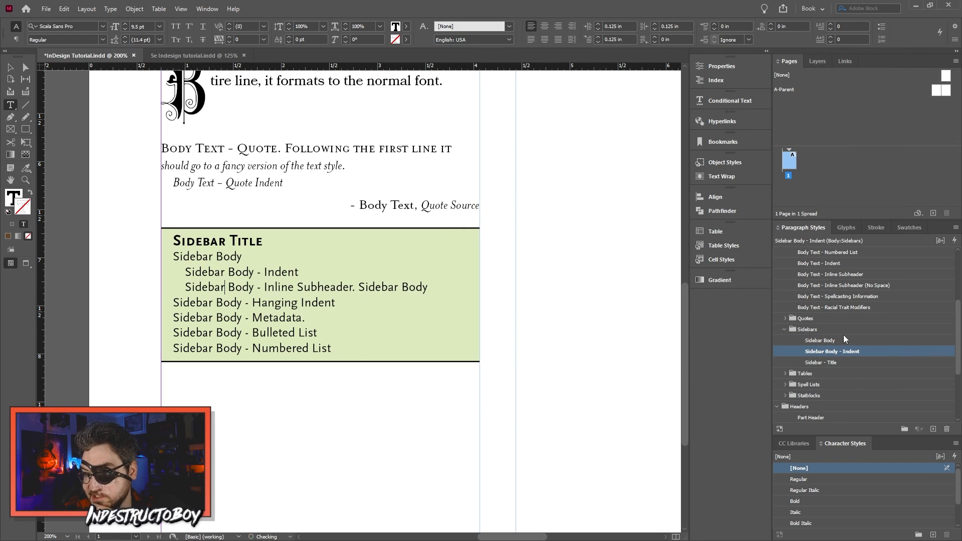
click(933, 430)
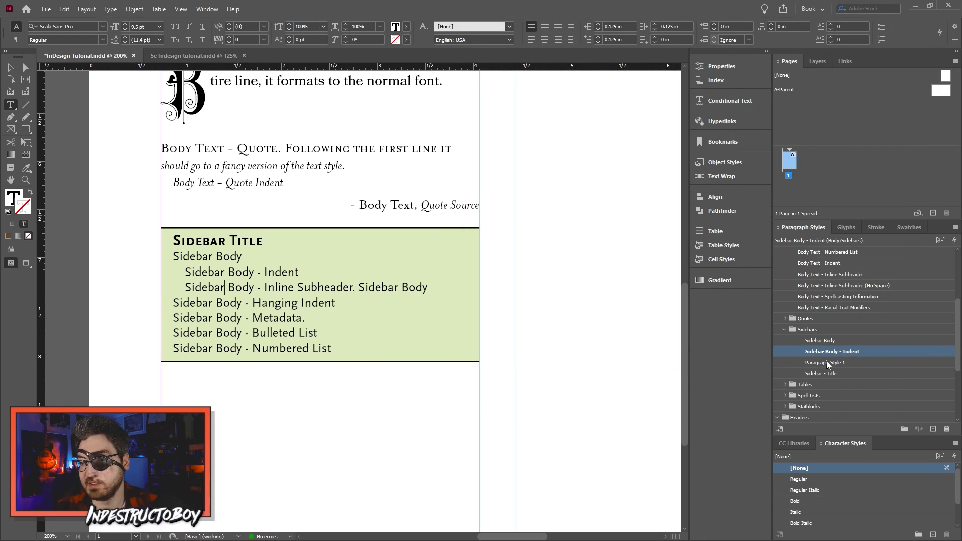
double_click(826, 361)
text(Sidebar Body - Inline Subheader)
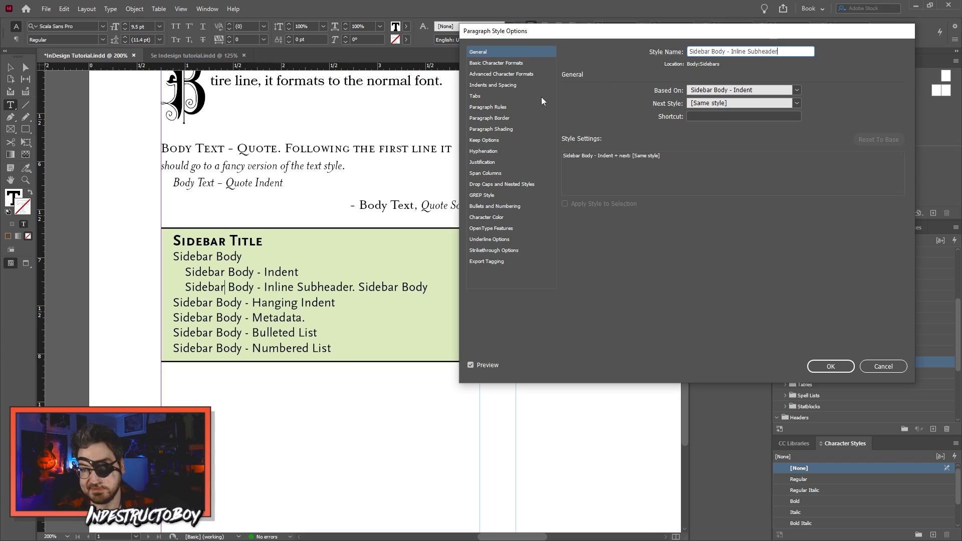
Step: Increase the space before and after in the Sidebar Body - Inline Subheader style by one increment
click(513, 85)
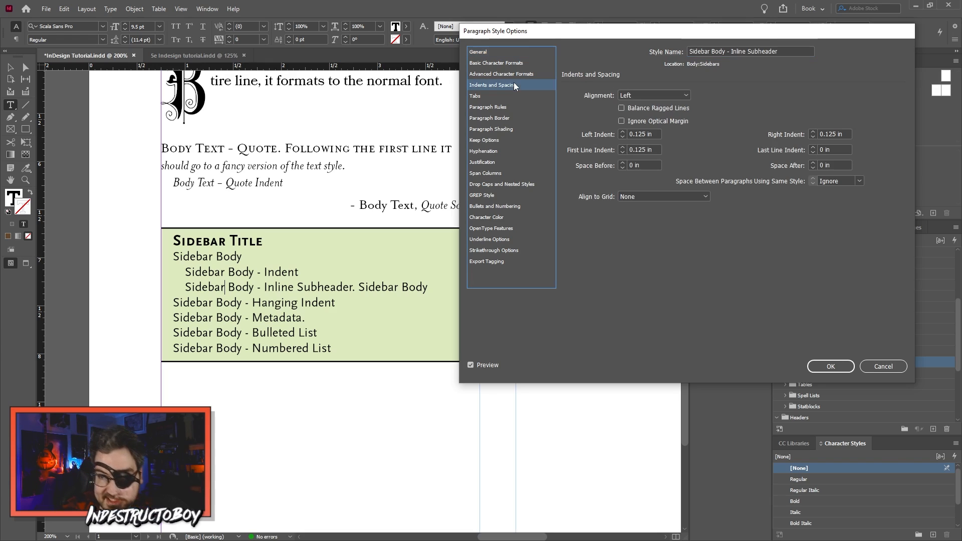
click(813, 163)
click(813, 179)
Step: Add a Bold Italic nested style to Sidebar Body - Inline Subheader, running through 1 period or colon, and save the style
click(485, 183)
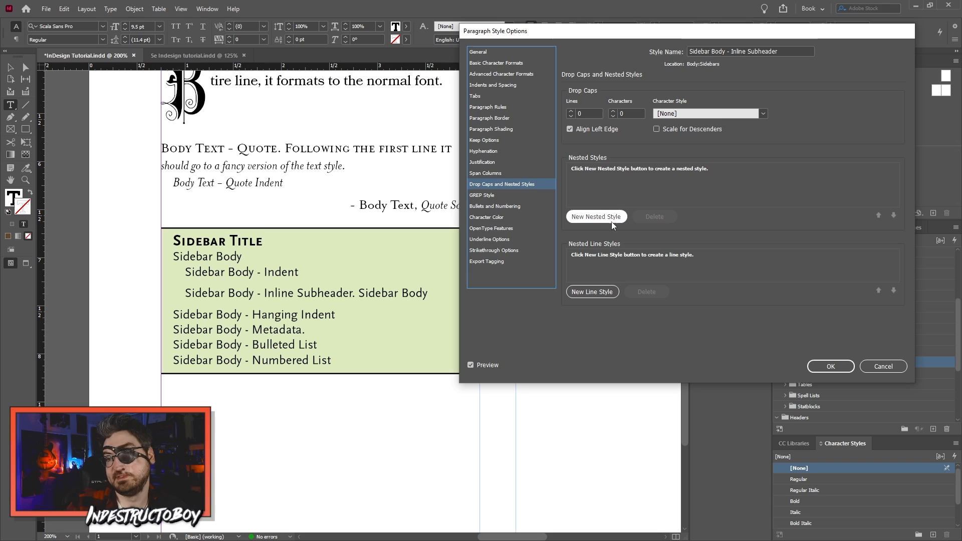
click(596, 217)
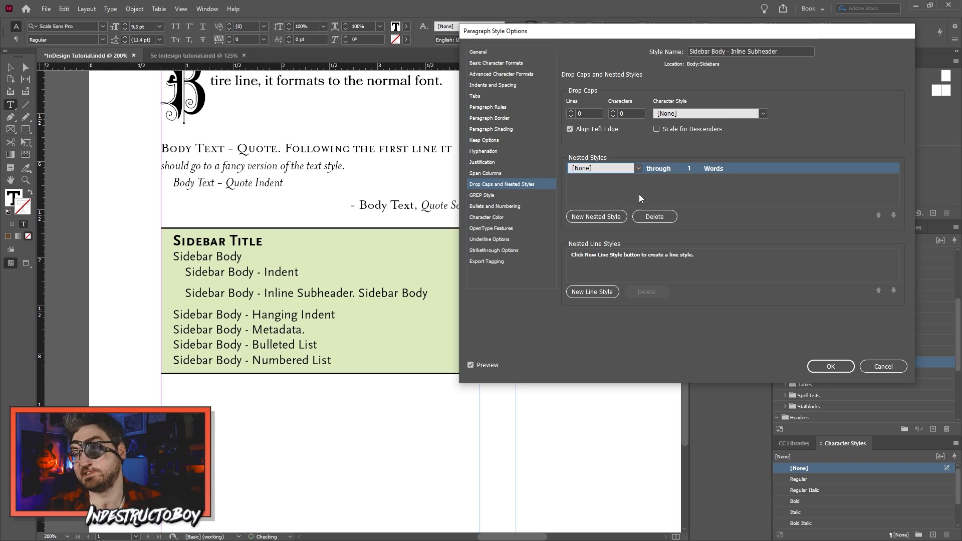
click(636, 169)
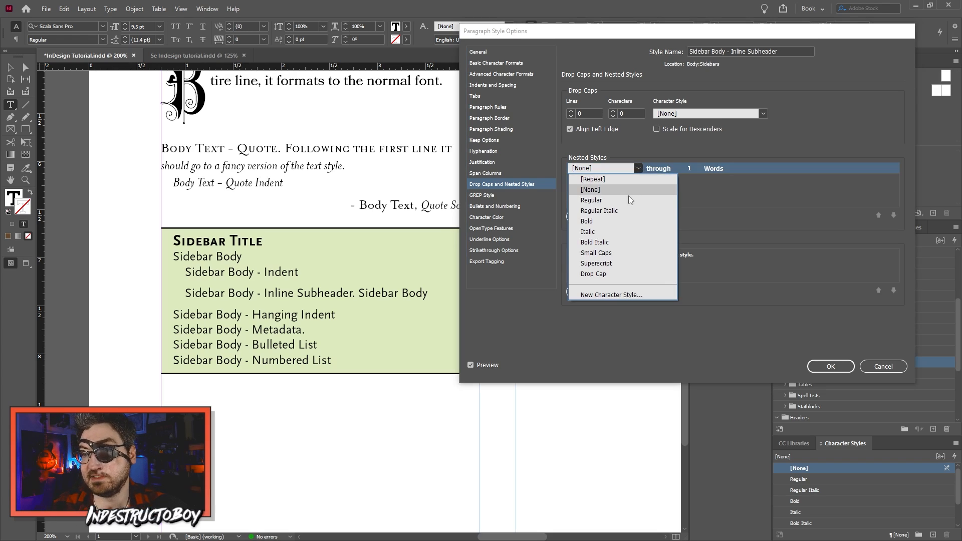
click(625, 242)
click(717, 169)
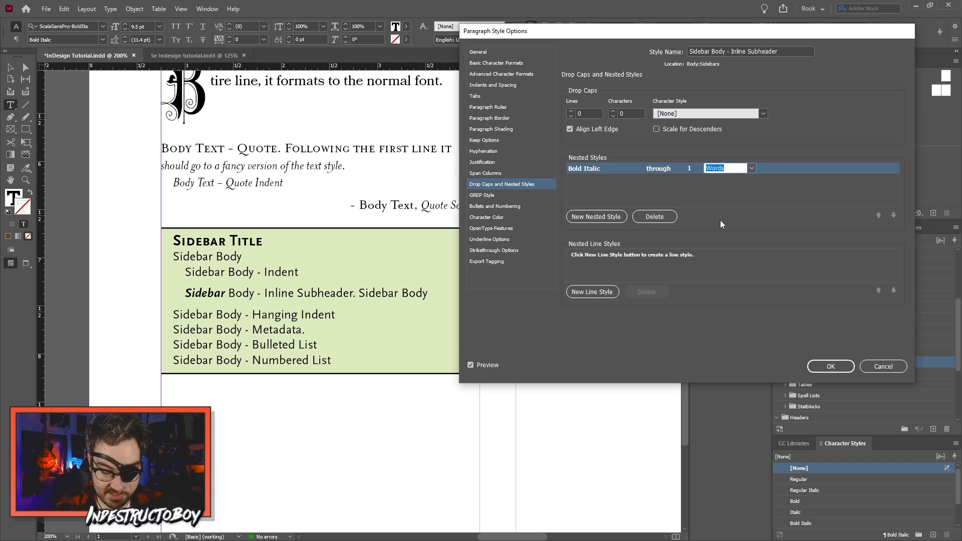
text(.:)
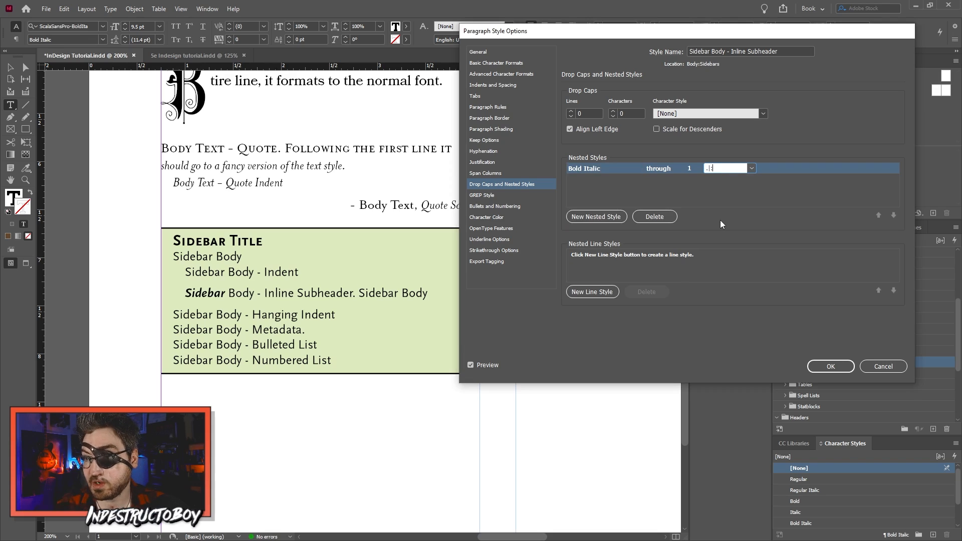
click(743, 184)
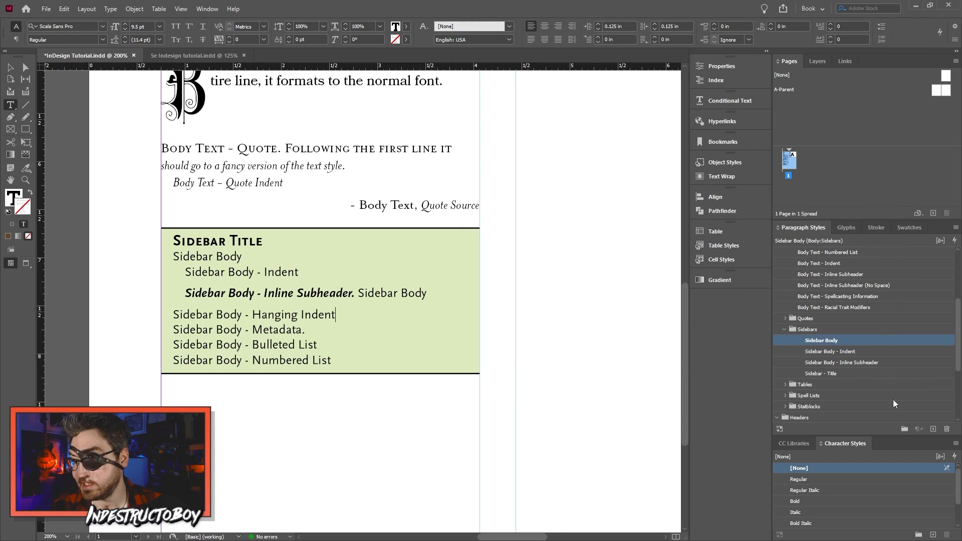
Step: Create a style named Sidebar Body - Hanging Indent with a 0.25 in left indent and a -0.125 in first line indent
click(934, 429)
click(826, 353)
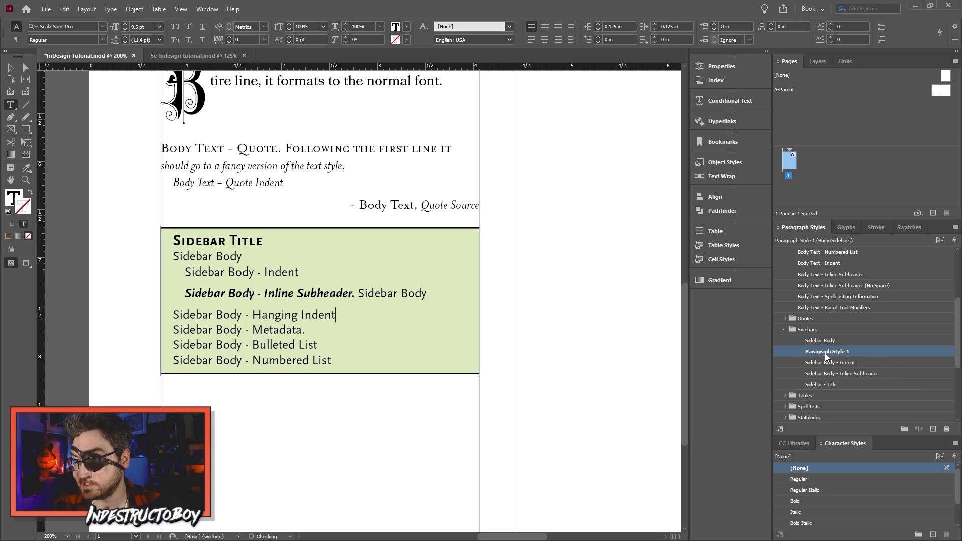
double_click(825, 354)
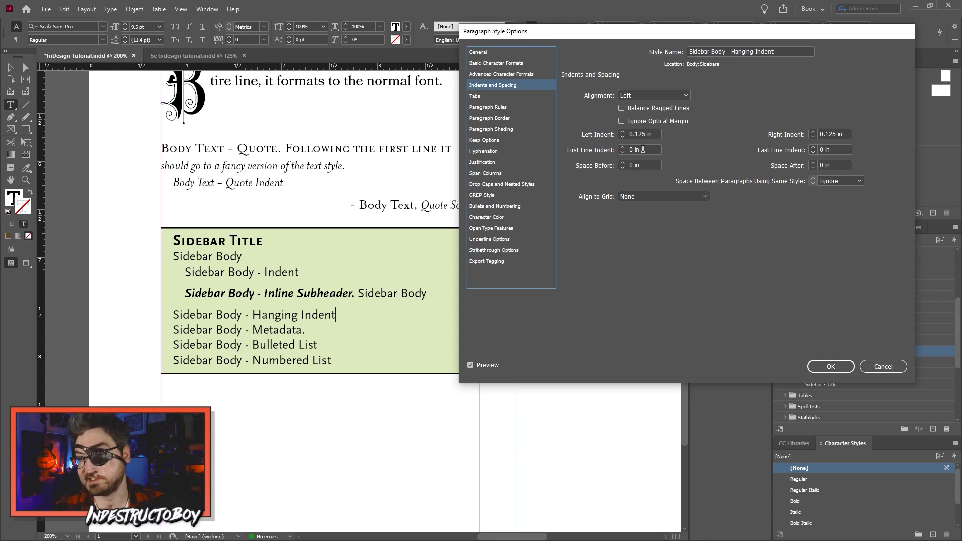
click(622, 133)
click(623, 132)
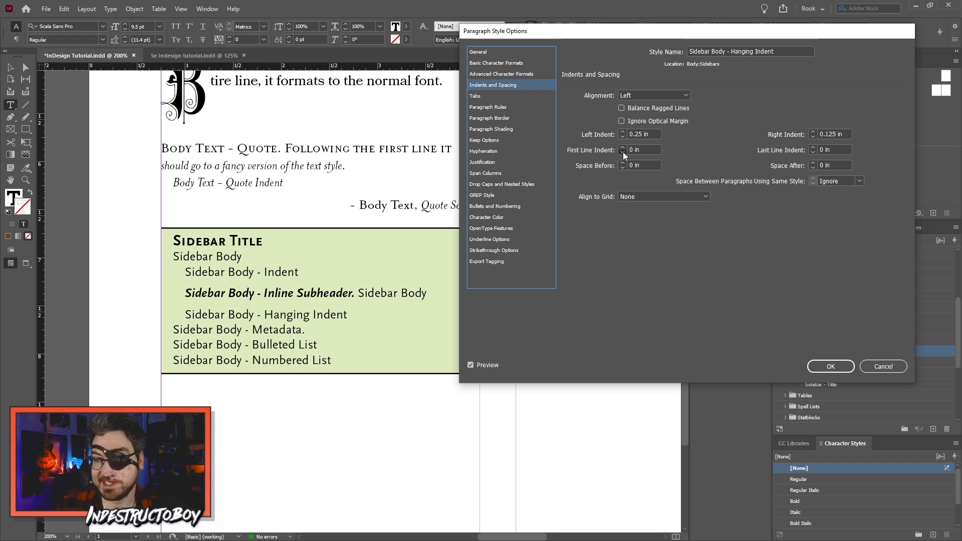
click(623, 153)
click(623, 152)
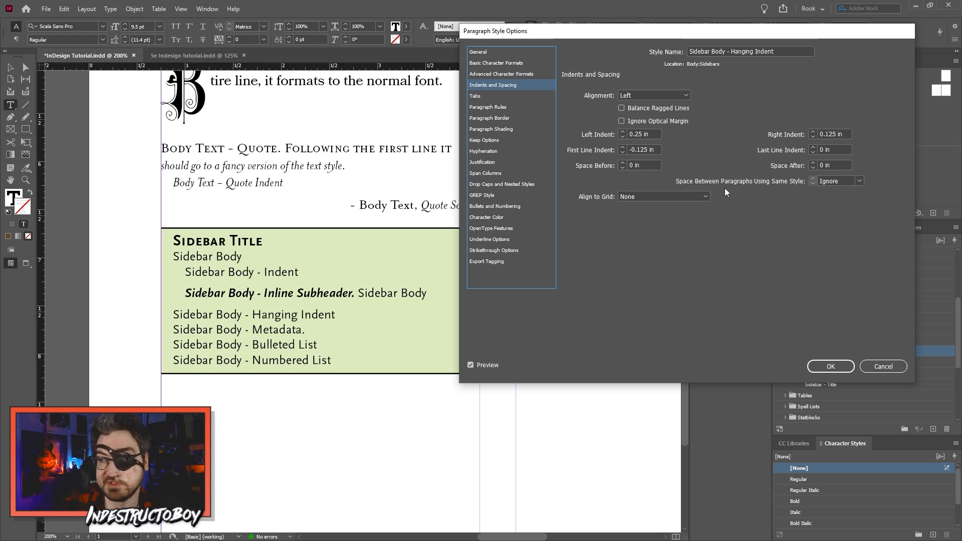
Step: Give Sidebar Body - Hanging Indent 0.0625 in space before and after, with 0 in between same-style paragraphs, and save the style
click(859, 181)
click(845, 202)
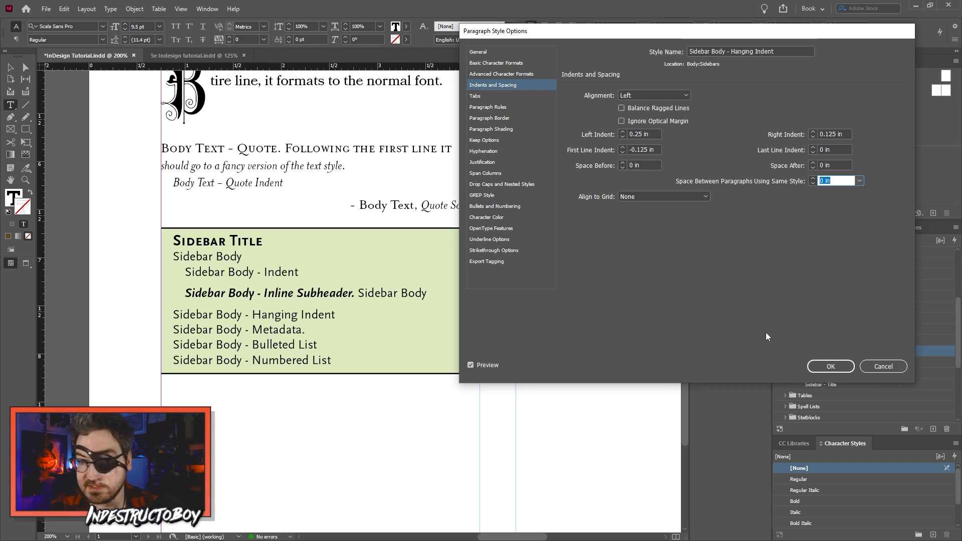
click(814, 162)
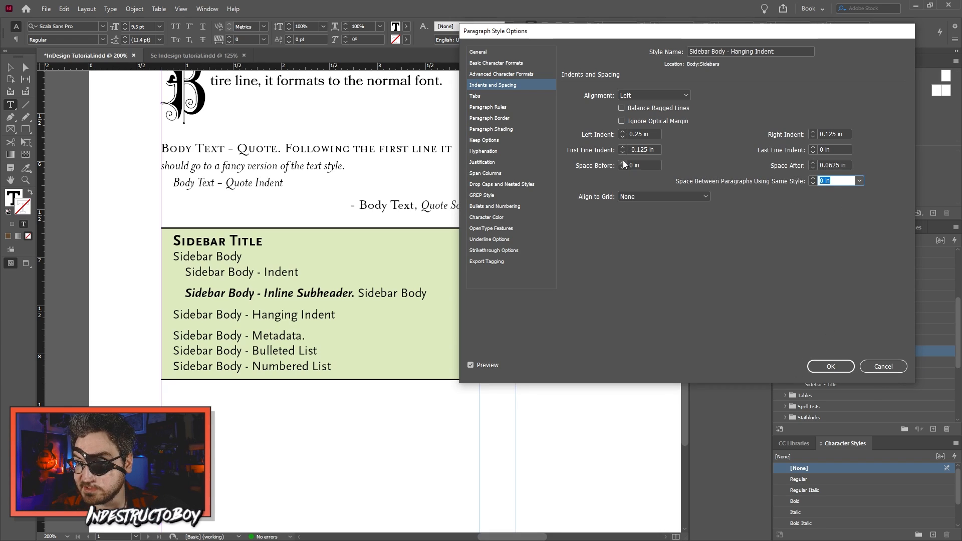
click(623, 162)
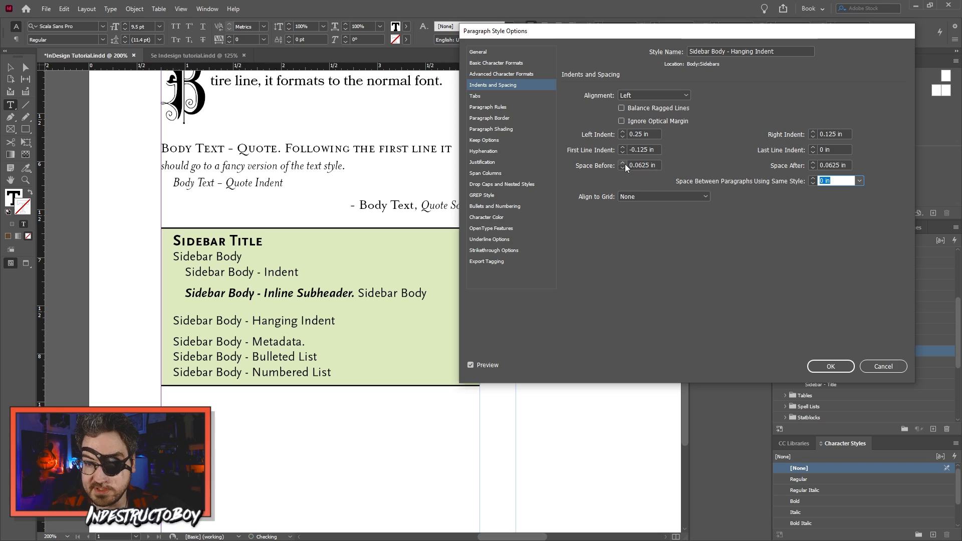
click(831, 366)
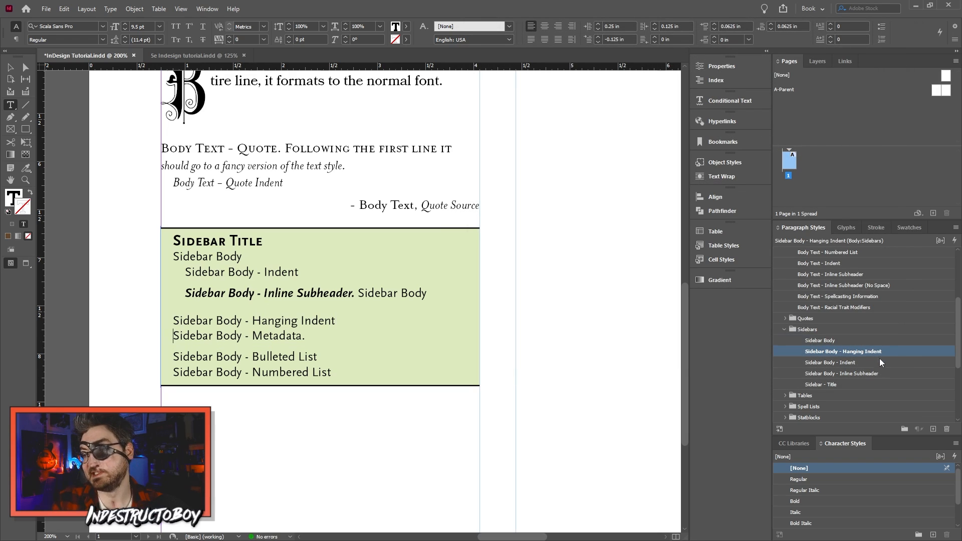
Step: Create a style from Sidebar Body - Hanging Indent for the metadata line and name it Sidebar Body - Metadata
click(934, 429)
click(835, 362)
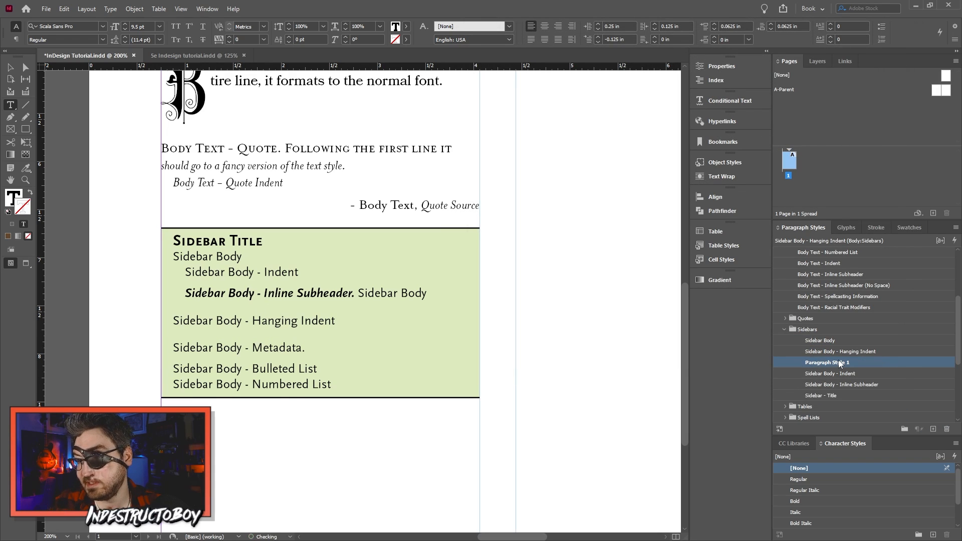
click(834, 362)
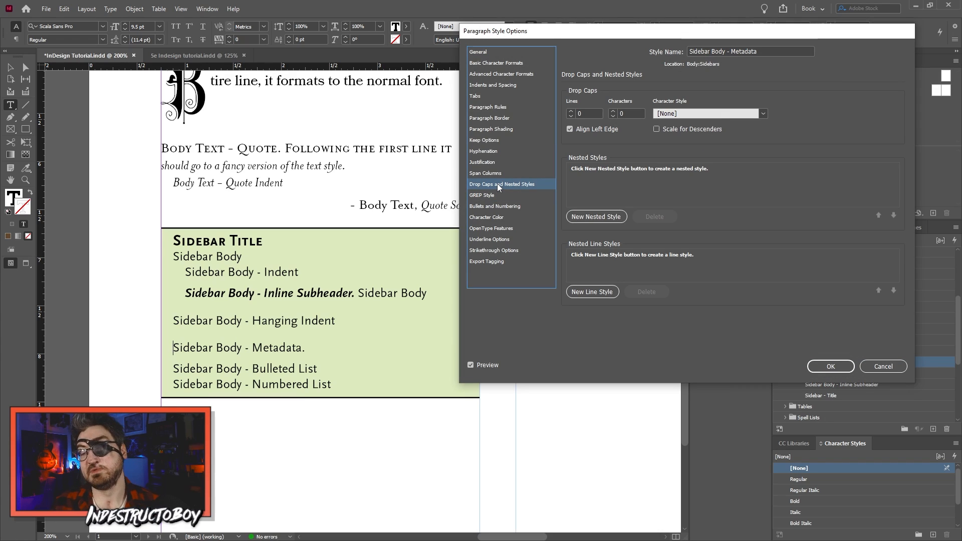
Step: Add a Bold nested style to Sidebar Body - Metadata, running through 1 period or colon, and save the style
click(614, 219)
click(638, 168)
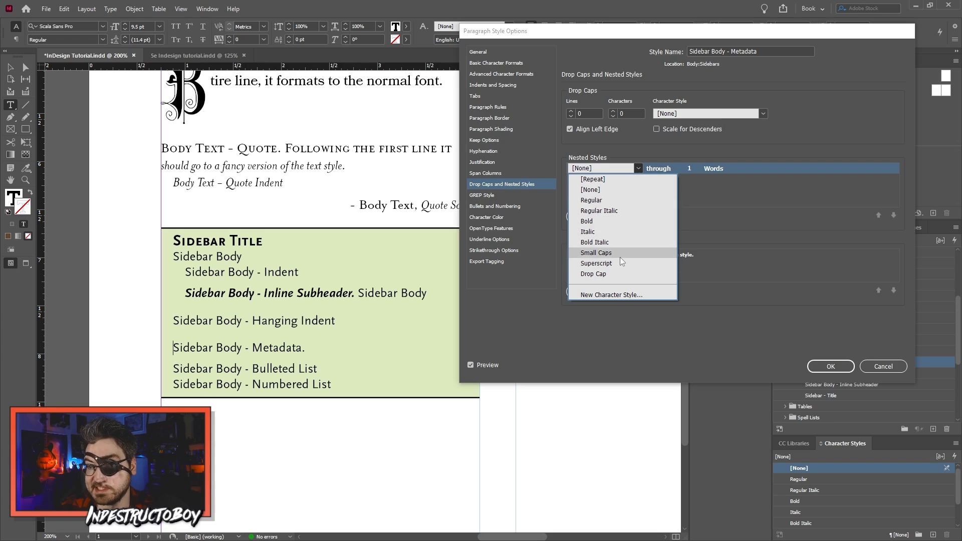
click(612, 222)
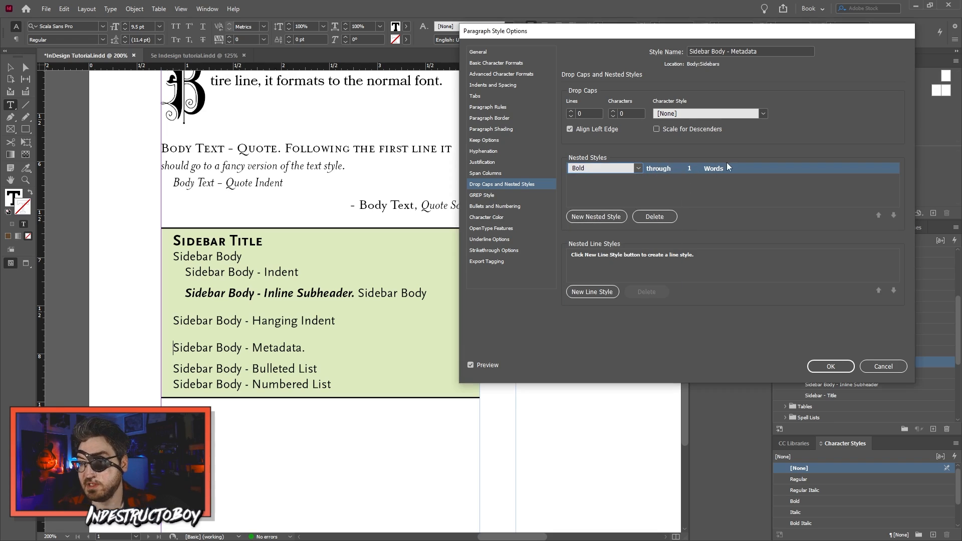
click(715, 168)
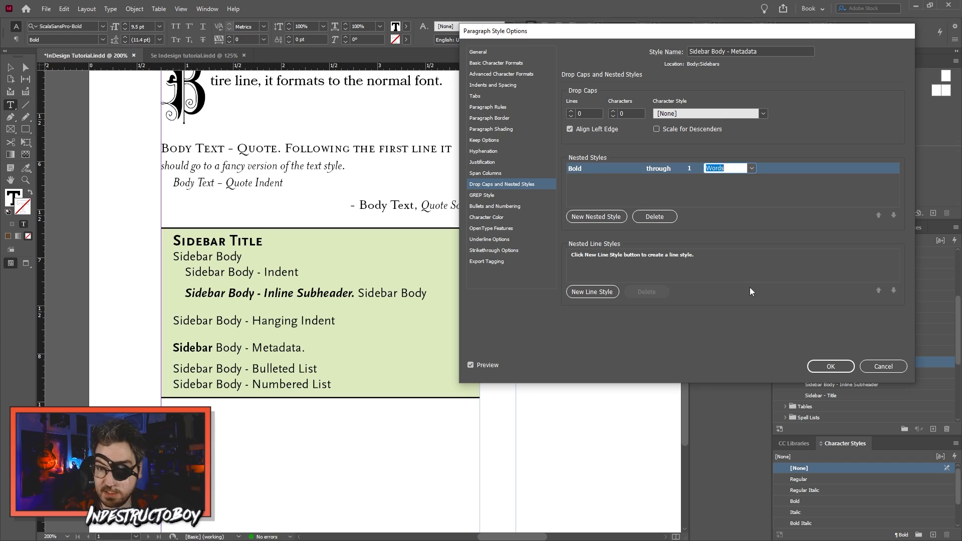
text(.|:)
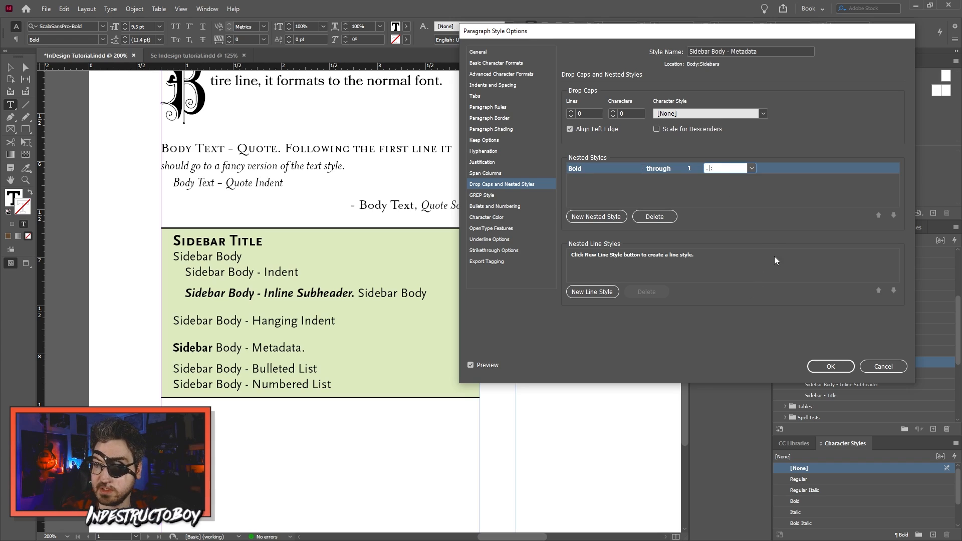
key(Return)
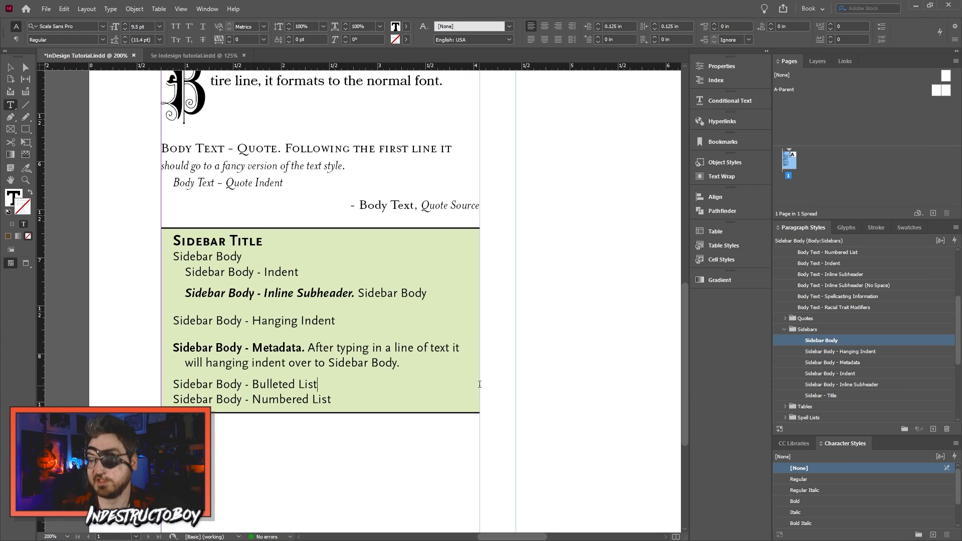
Step: Create a style based on Sidebar Body named Sidebar Body - Bulleted List and set its list type to Bullets
click(931, 430)
double_click(850, 352)
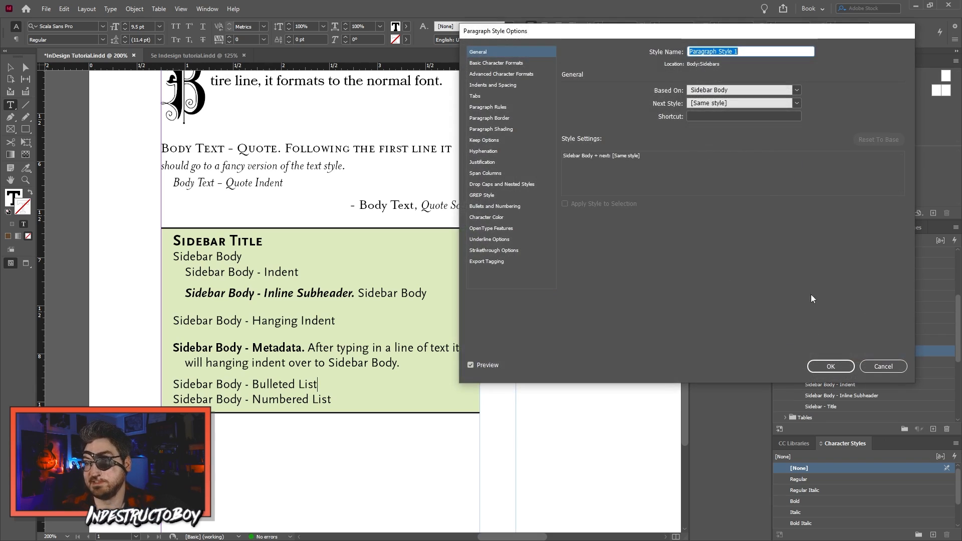
text(Sidebar Body - Bulleted List)
click(484, 207)
click(656, 97)
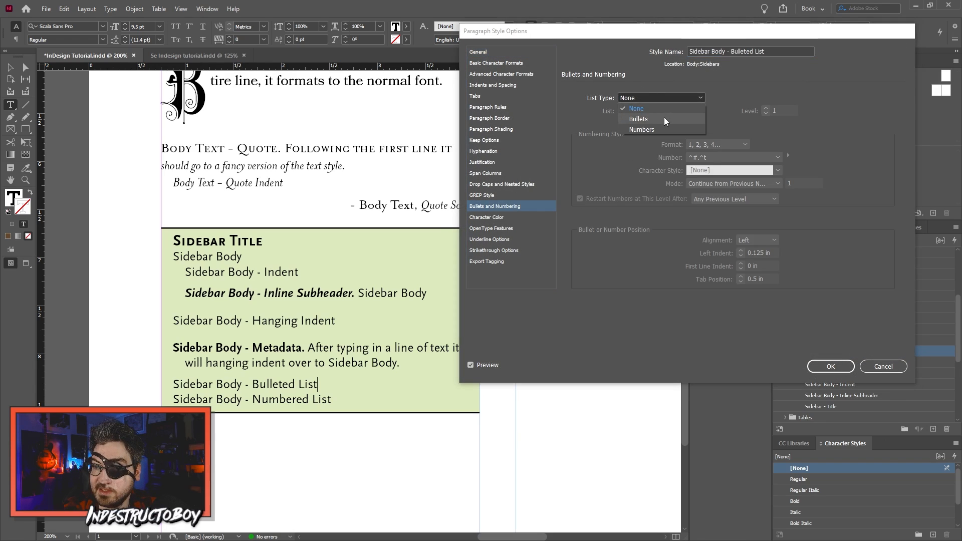
click(664, 117)
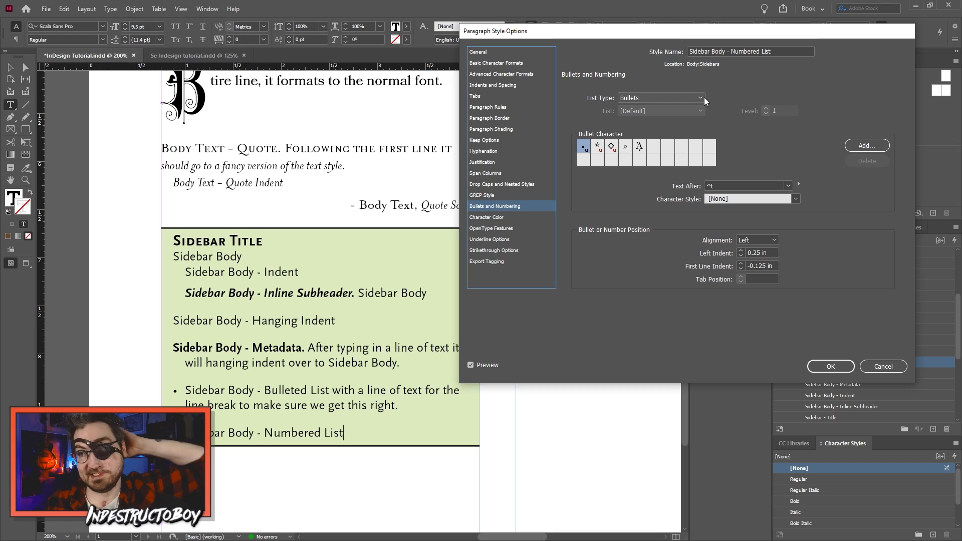
Step: Set the Sidebar Body - Numbered List style's list type to Numbers and raise its list level by one increment
click(699, 100)
click(684, 129)
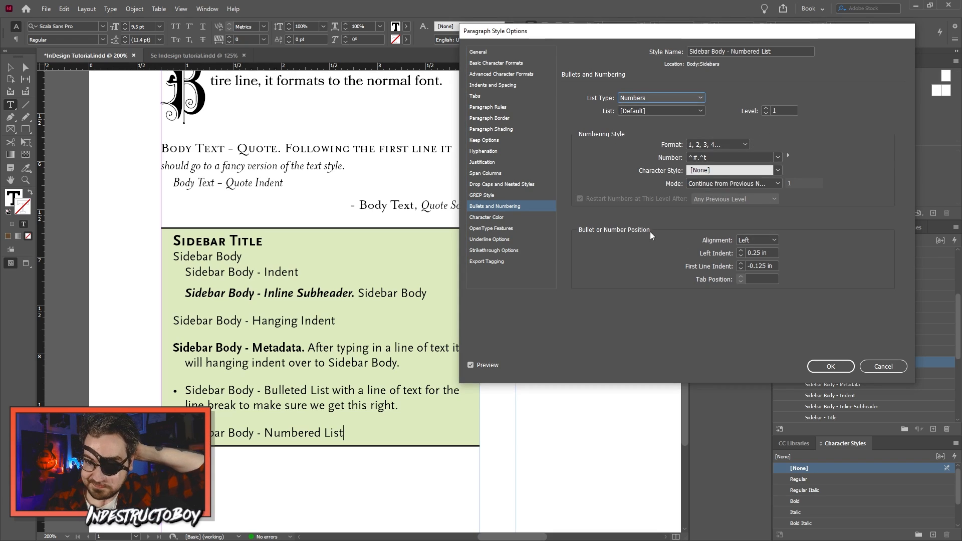
click(766, 108)
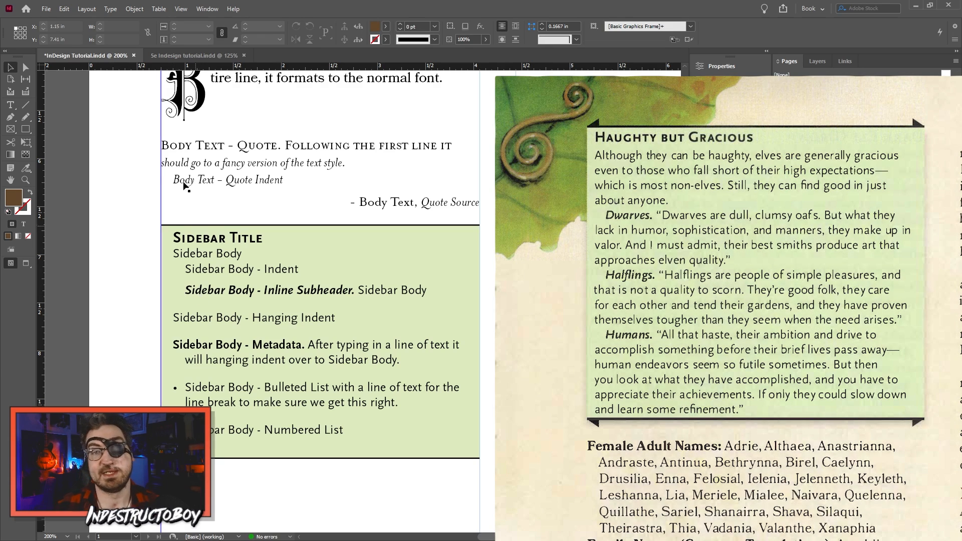
Step: Draw a horizontal line about 3.31 in long just above the green sidebar and give it a 2 pt stroke
click(27, 105)
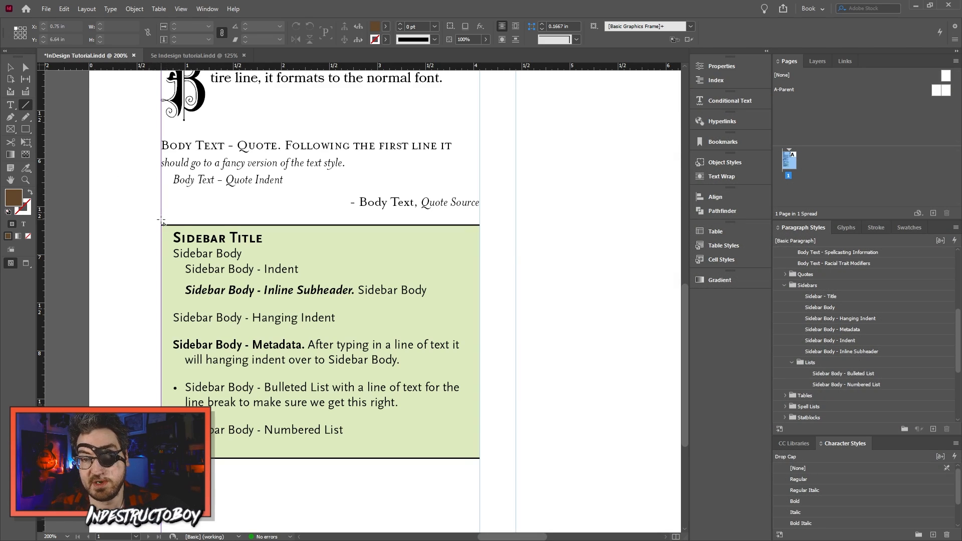
drag(162, 221, 479, 220)
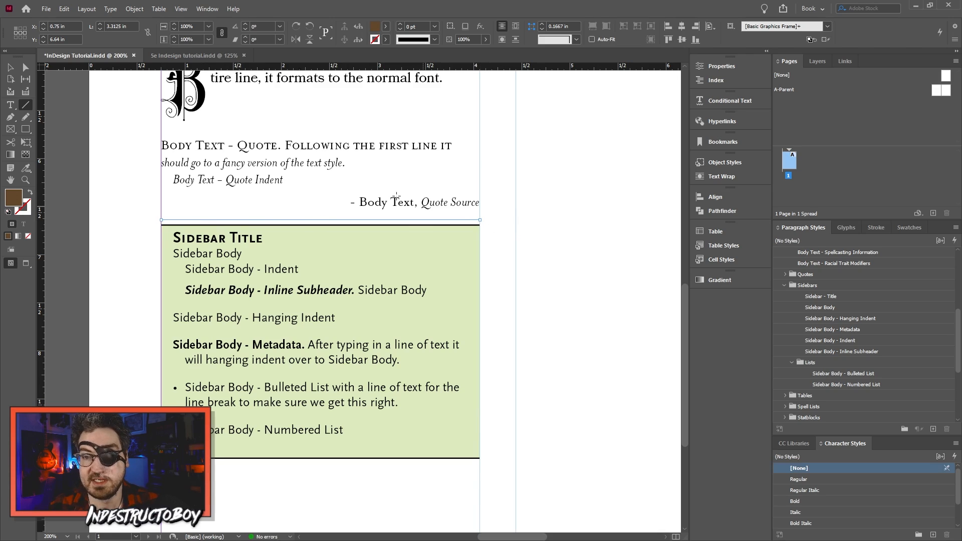
click(876, 228)
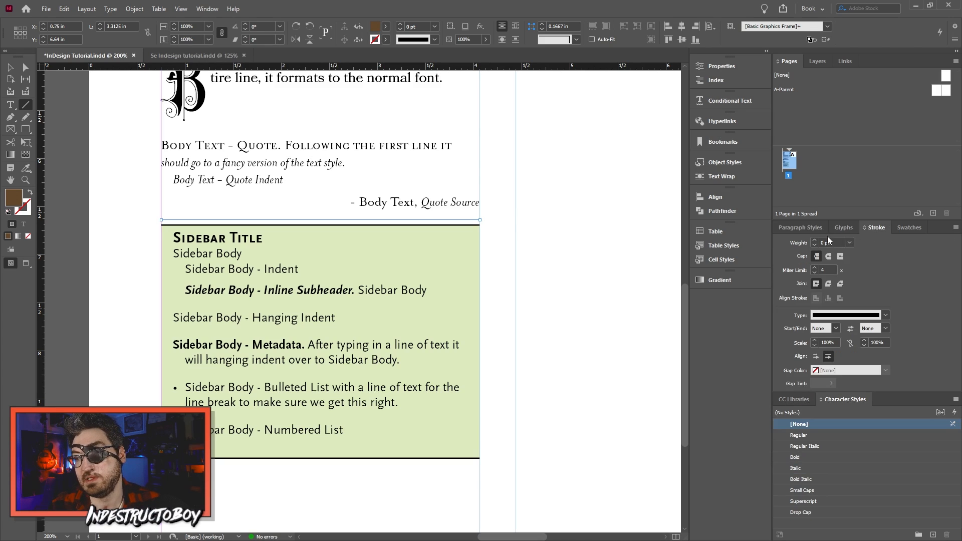
click(815, 240)
click(815, 240)
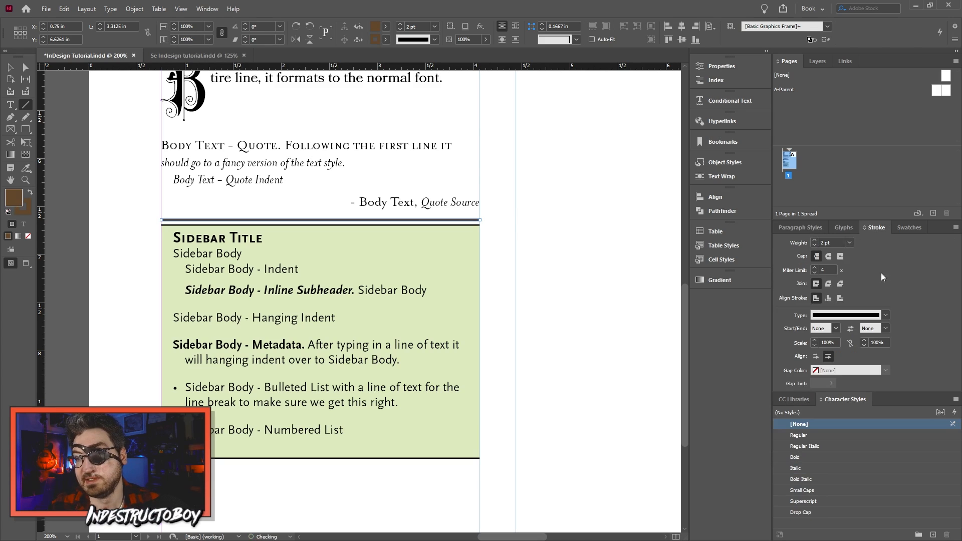
Step: Set the line's stroke color to Black and its fill to None
click(386, 39)
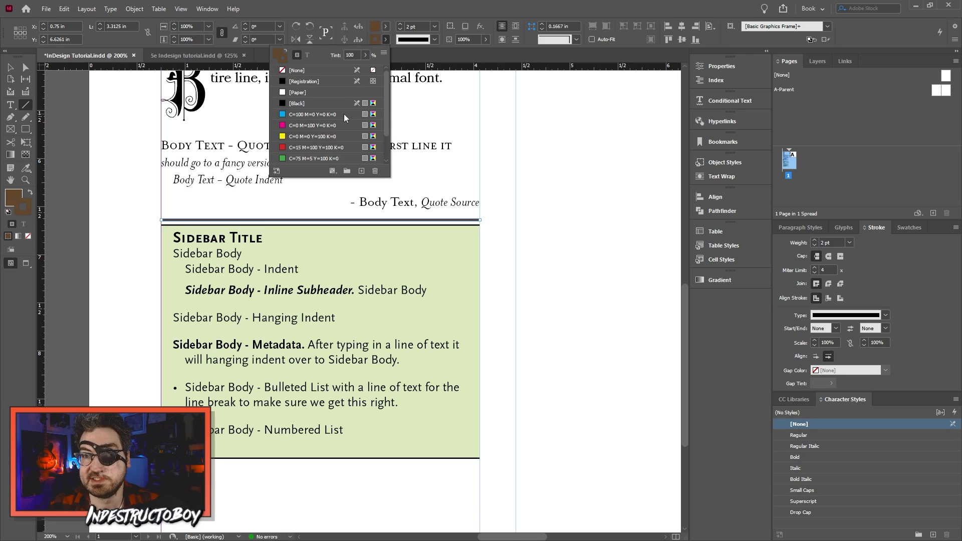
click(321, 103)
click(386, 26)
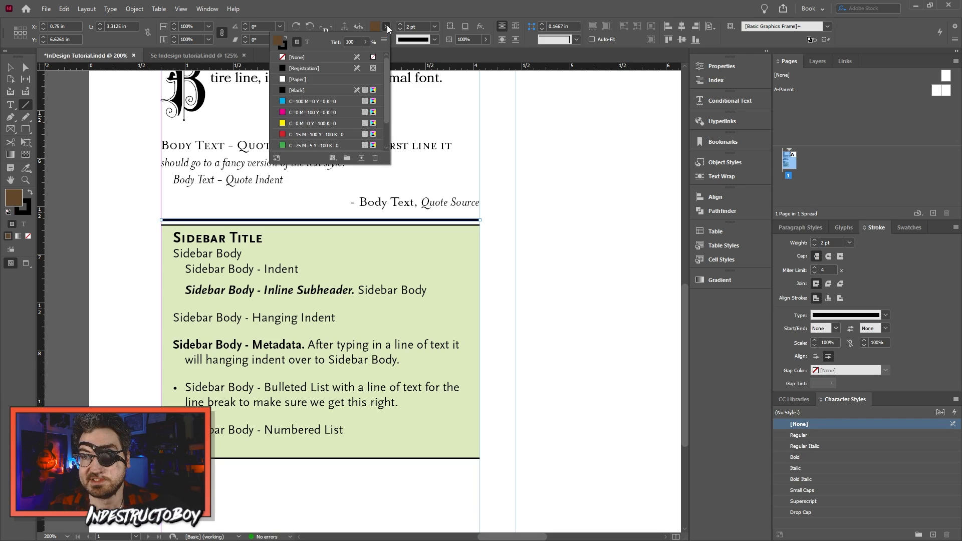
click(312, 56)
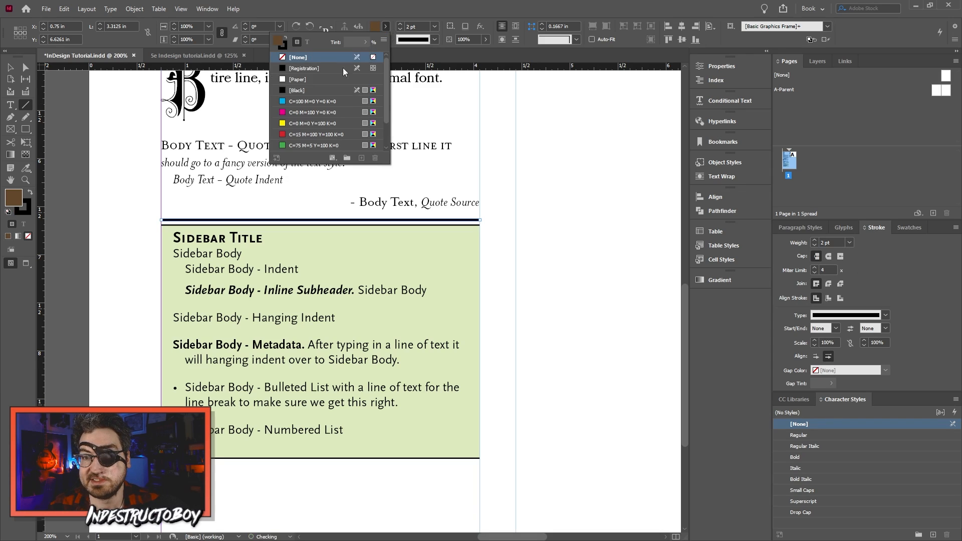
Step: Add Triangle arrowheads to the start and end of the line above the sidebar
click(838, 328)
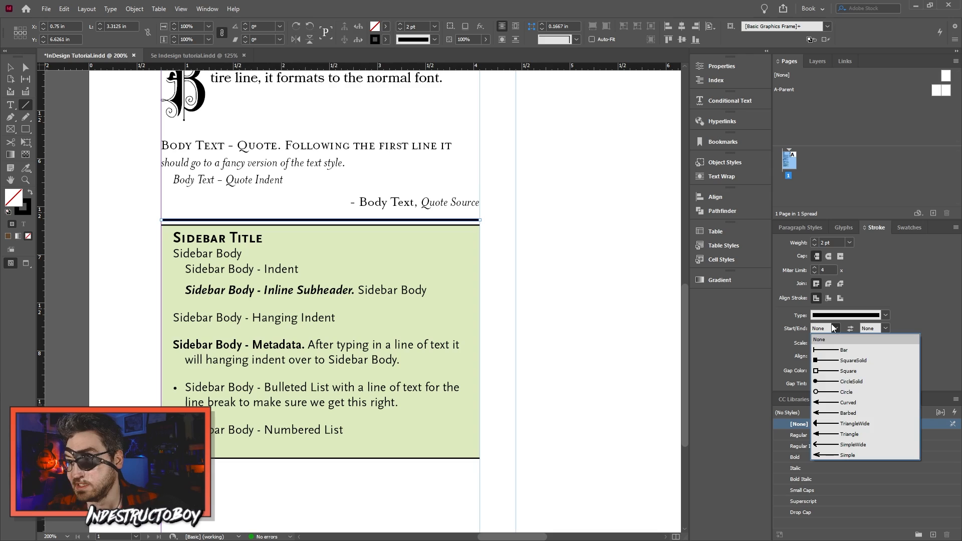
click(863, 435)
click(886, 328)
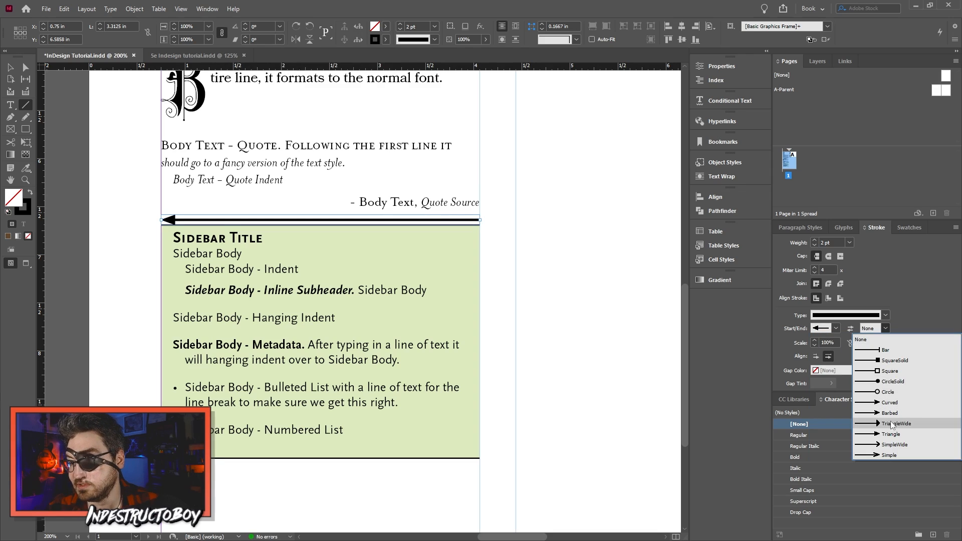
click(892, 424)
Step: Nudge the arrow line down onto the sidebar's upper edge and place a copy of it along the sidebar's lower edge
click(11, 66)
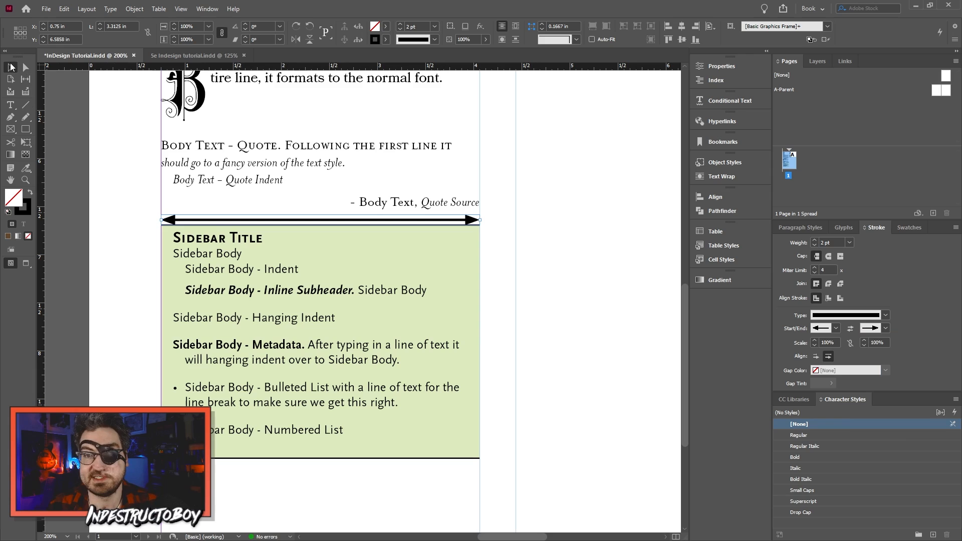
key(Down)
key(Down)
key(Down)
key(Down)
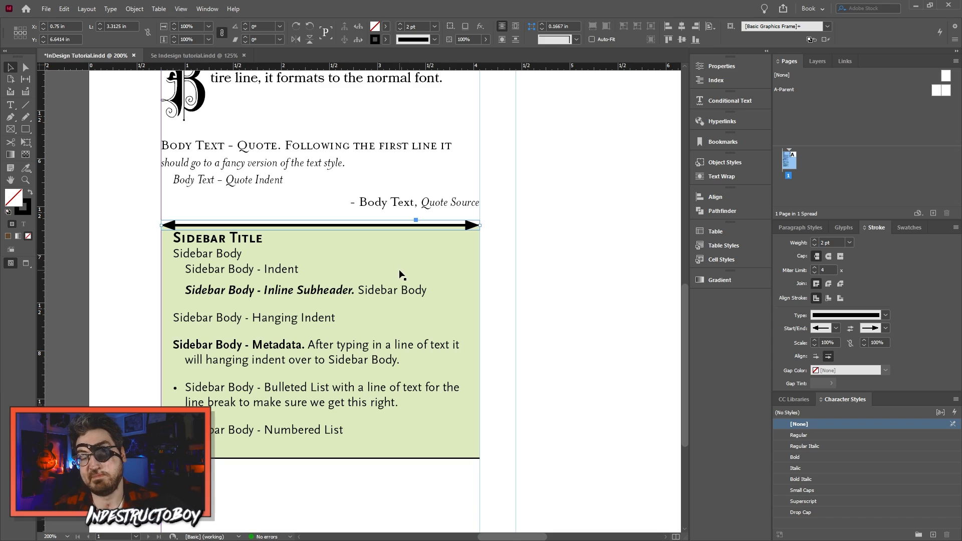
drag(347, 227, 357, 461)
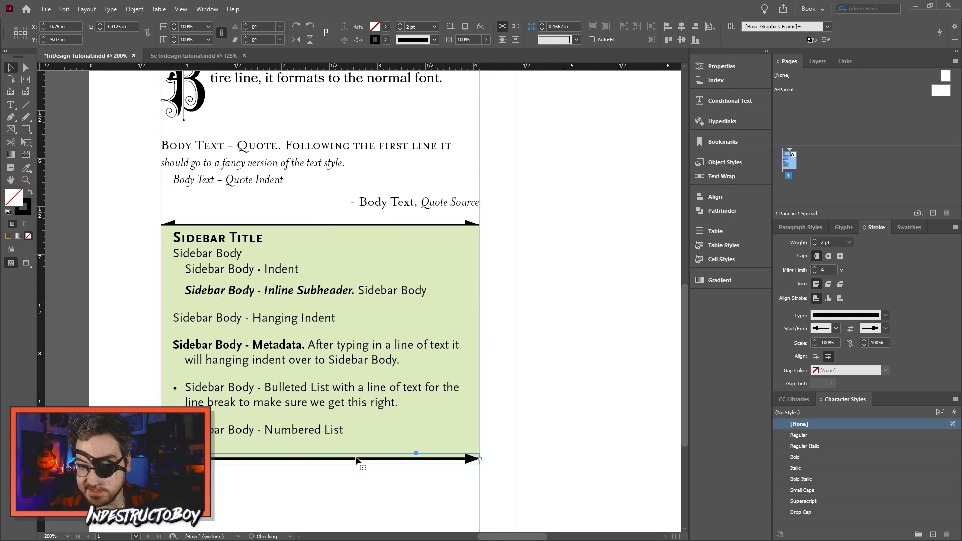
click(141, 451)
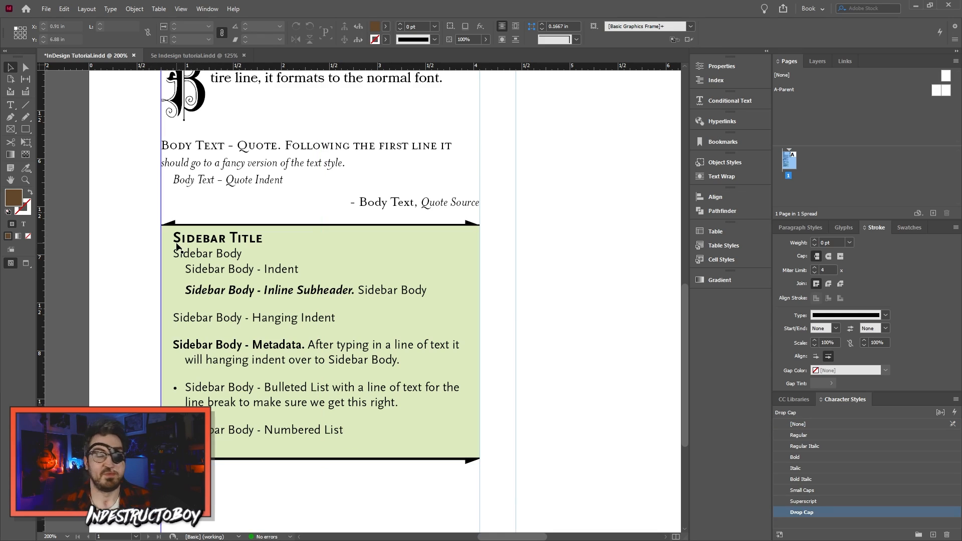
Step: Create an object style named Sidebar Decorations from the two arrow lines bordering the green sidebar
drag(131, 190, 381, 499)
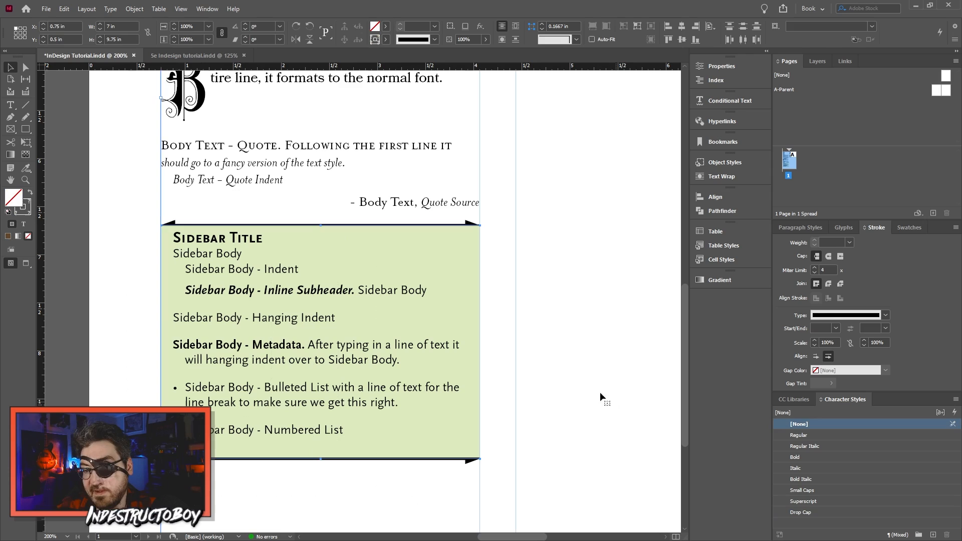
click(720, 164)
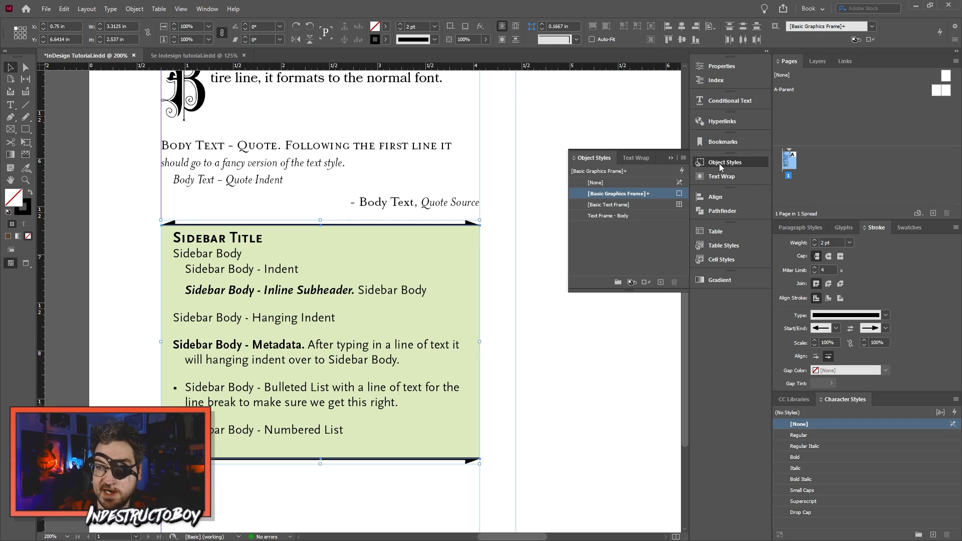
click(662, 283)
double_click(608, 216)
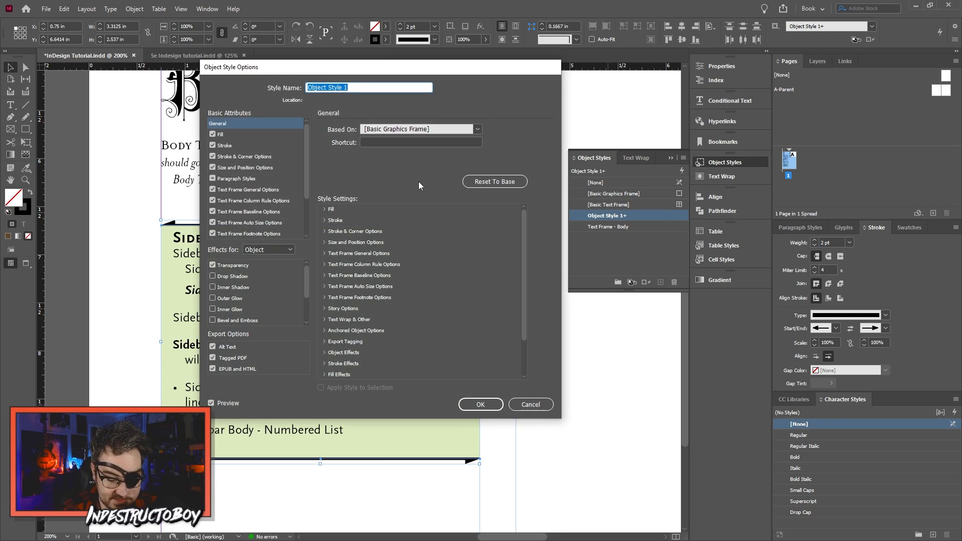
text(Sidebar De)
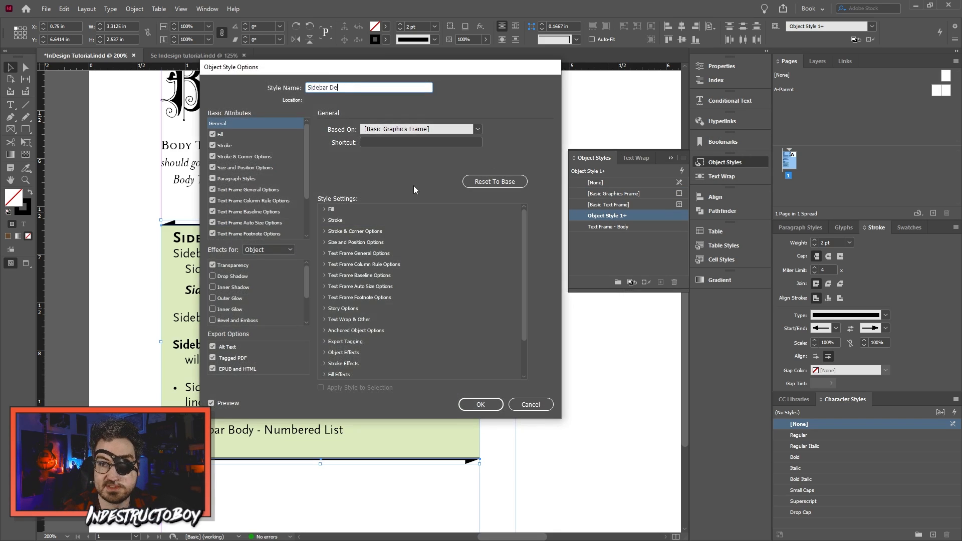
text(corations)
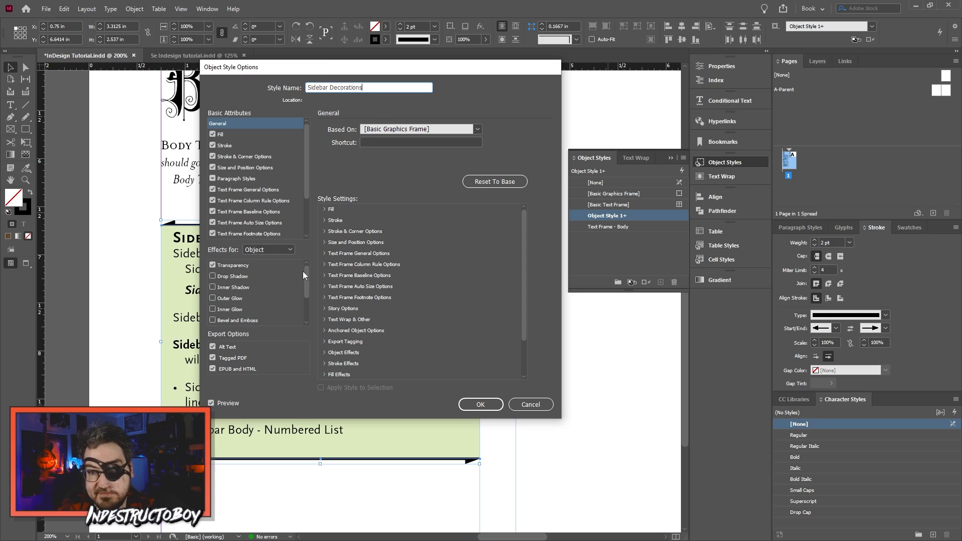
Step: Add a drop shadow with 0 in distance and 0.125 in size to the Sidebar Decorations object style
click(236, 276)
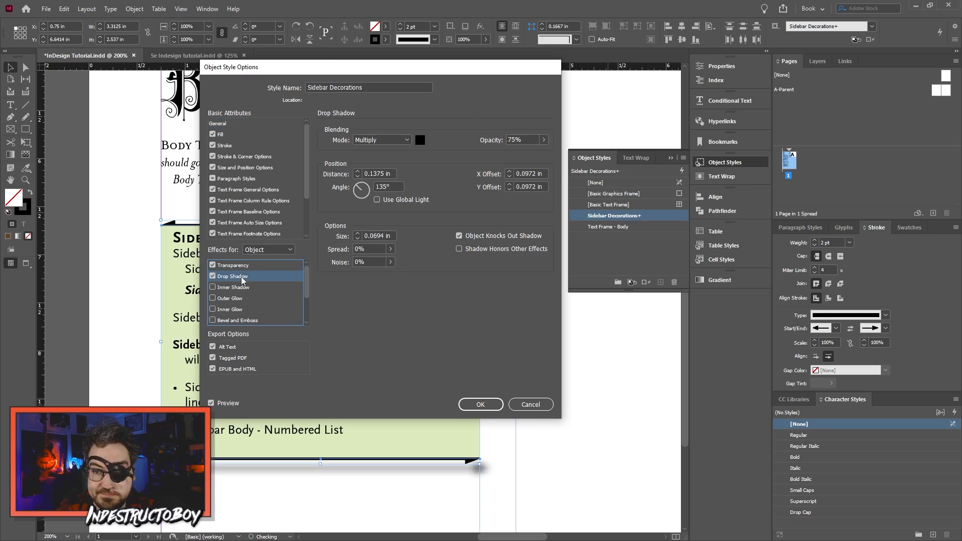
click(358, 176)
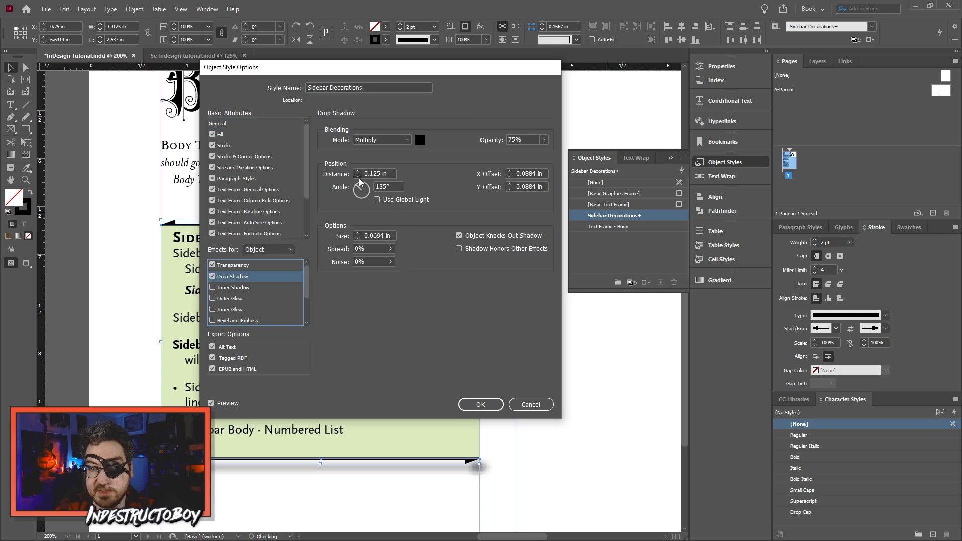
shift+click(358, 177)
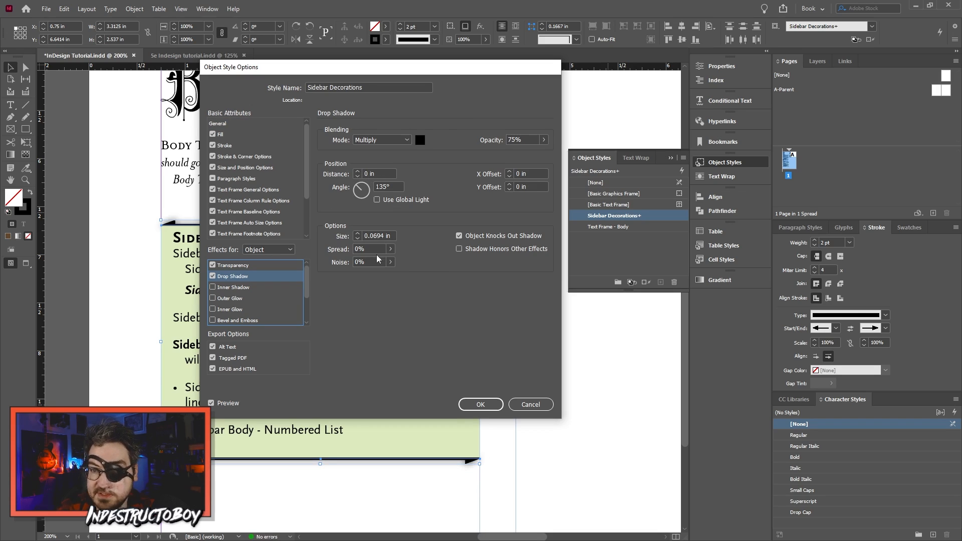
click(357, 233)
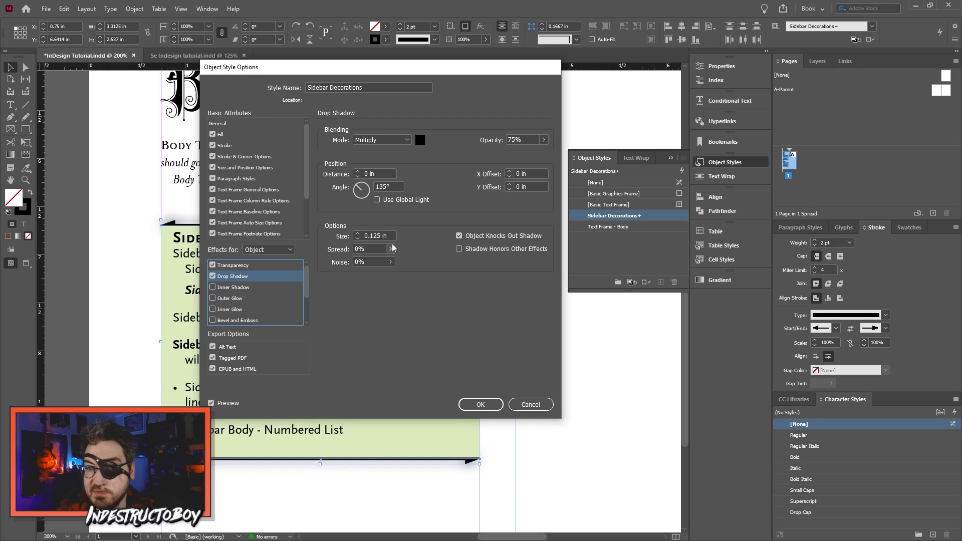
key(Return)
Step: Move the sidebar's lower edge and its arrow line up closer to the numbered list entry
click(174, 205)
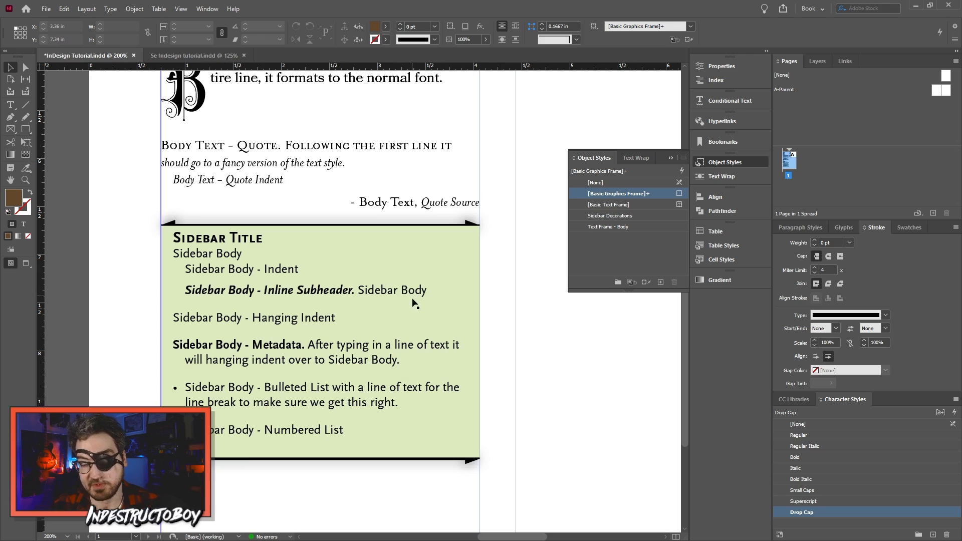
drag(221, 456, 215, 444)
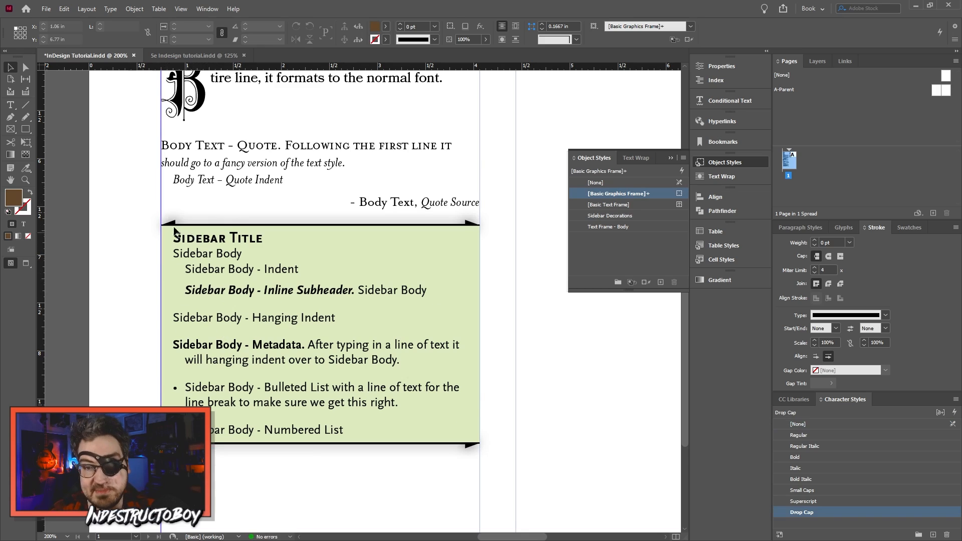
scroll(207, 255, down, 1)
key(ctrl+space)
alt+click(511, 351)
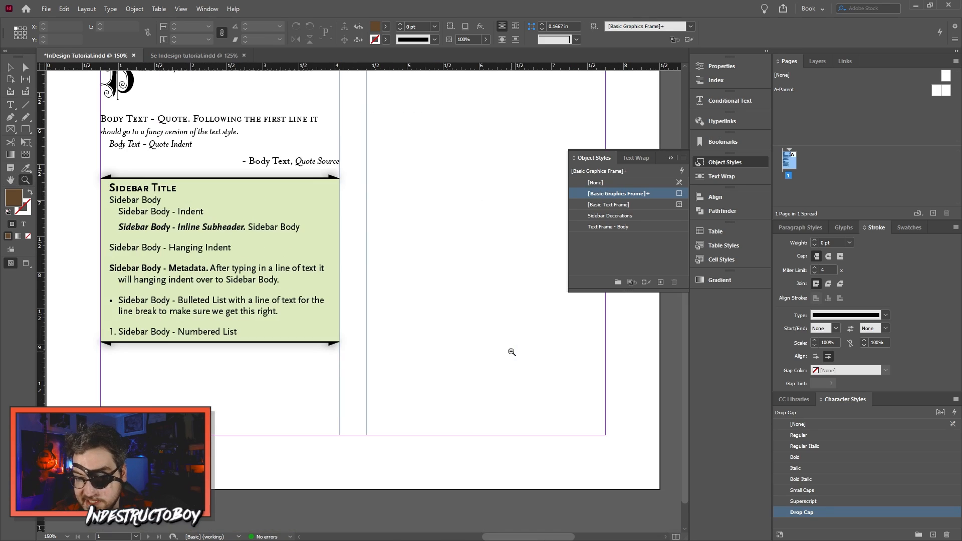
Step: Insert a table with 3 body rows, 2 columns and 1 header row below the Feature Subheader
scroll(389, 297, up, 7)
scroll(381, 319, down, 6)
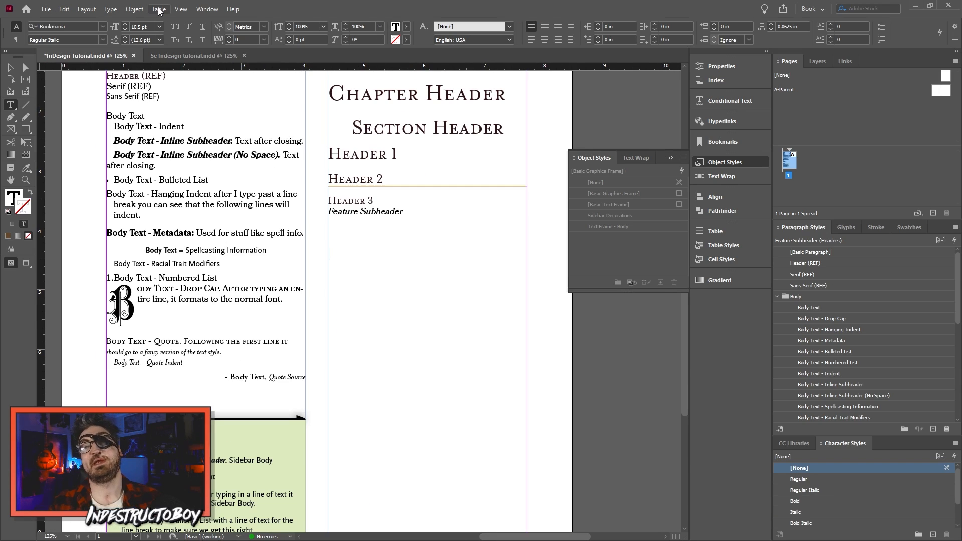
click(159, 9)
click(171, 18)
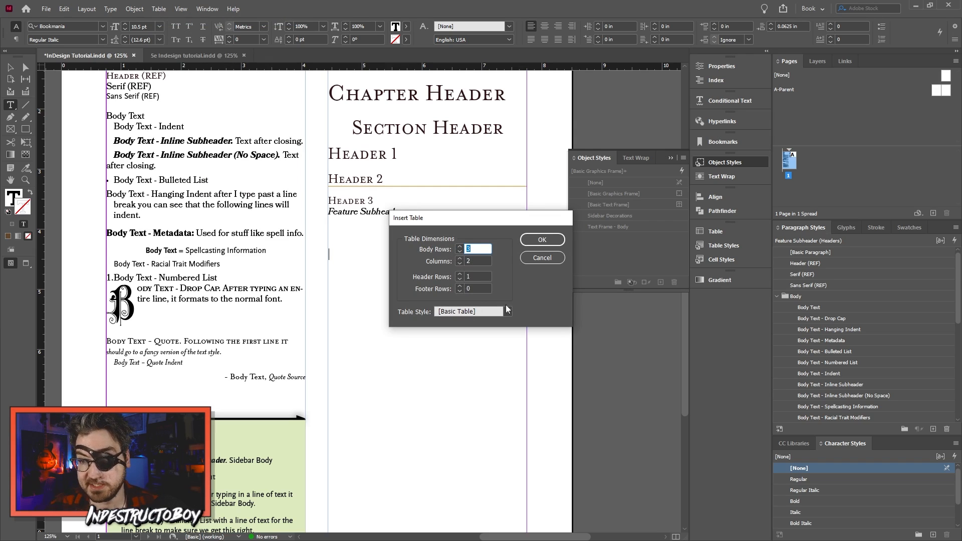
click(527, 239)
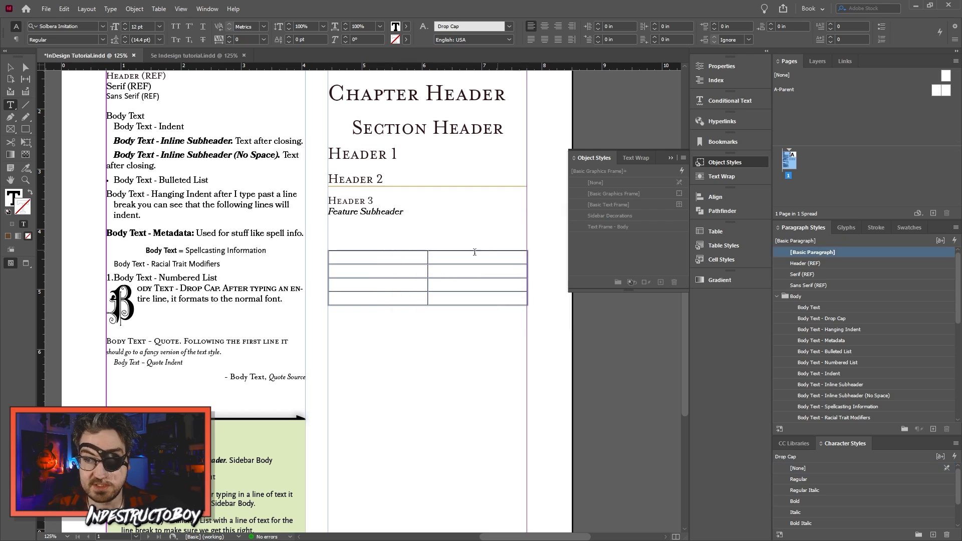
Step: Create a new cell style from the table's three body rows
drag(408, 269, 438, 306)
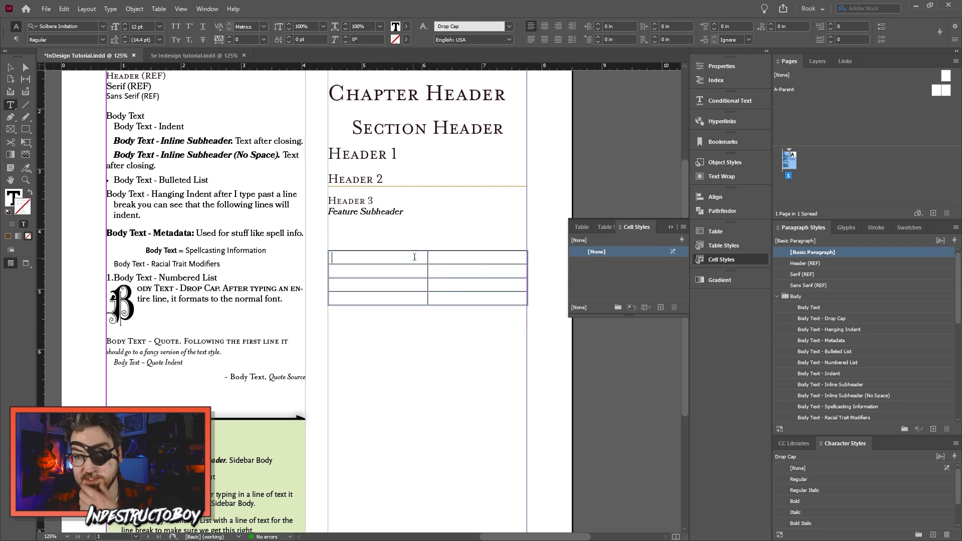
drag(351, 257, 519, 260)
drag(414, 271, 508, 304)
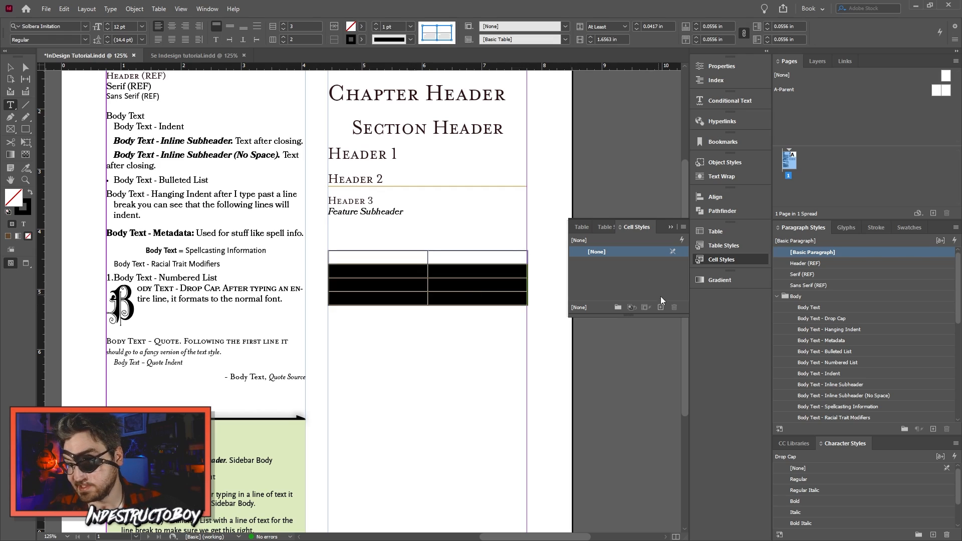
click(662, 309)
click(604, 263)
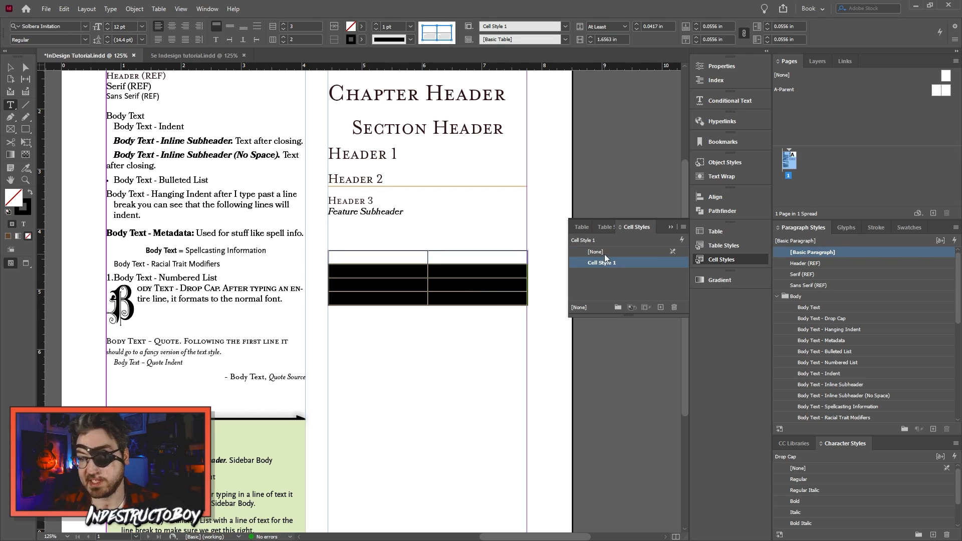
Step: Rename the new cell style to Table Cell Basic, leaving its paragraph style unset
right_click(609, 262)
click(627, 269)
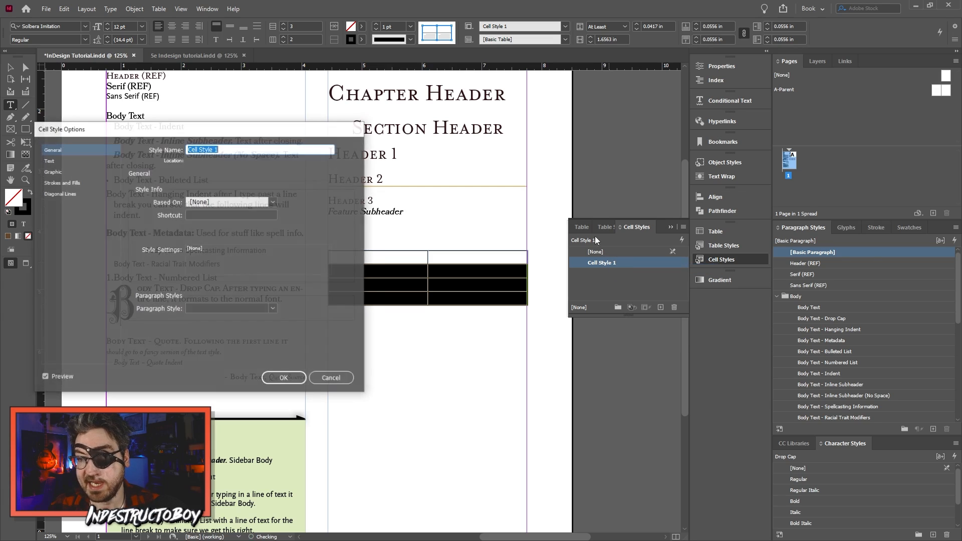
text(T)
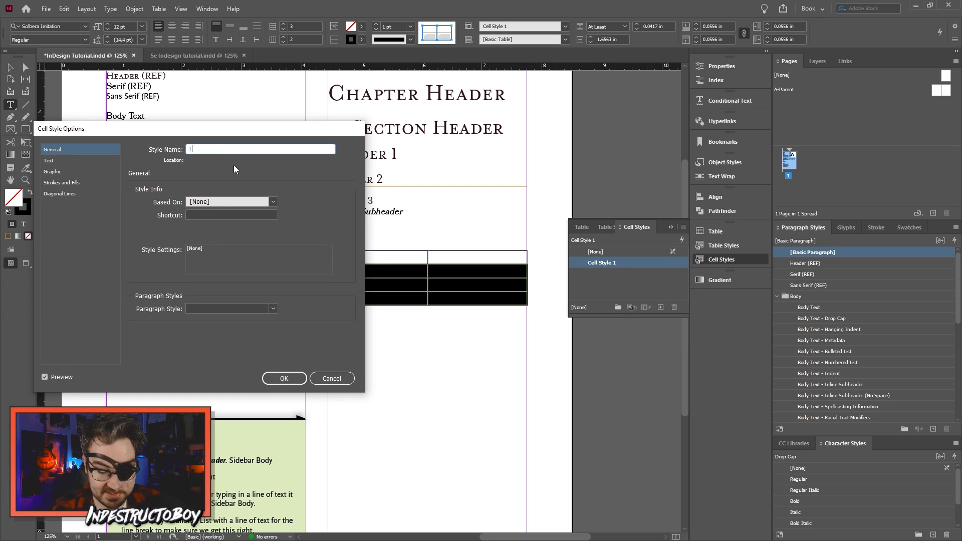
text(able cel)
key(BackSpace)
key(BackSpace)
key(BackSpace)
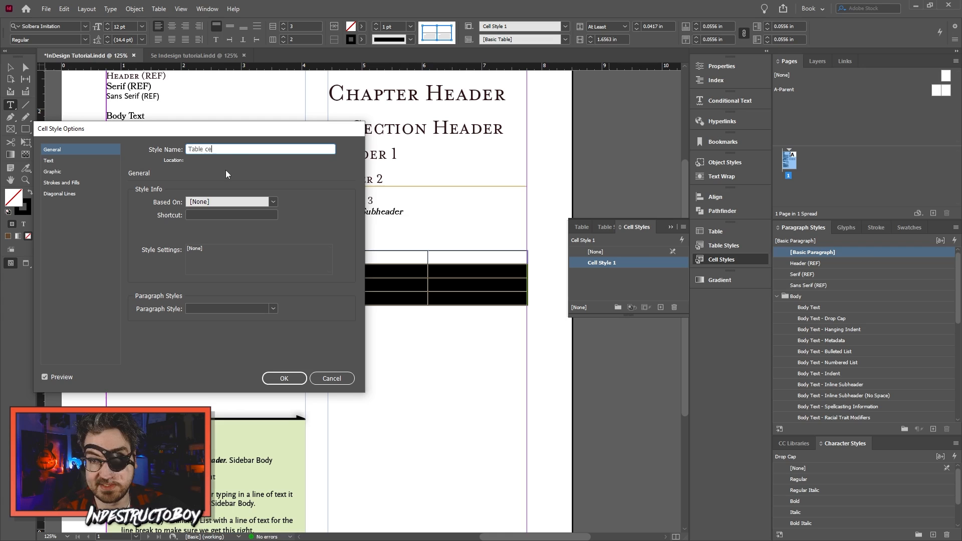
text(Cell Basi)
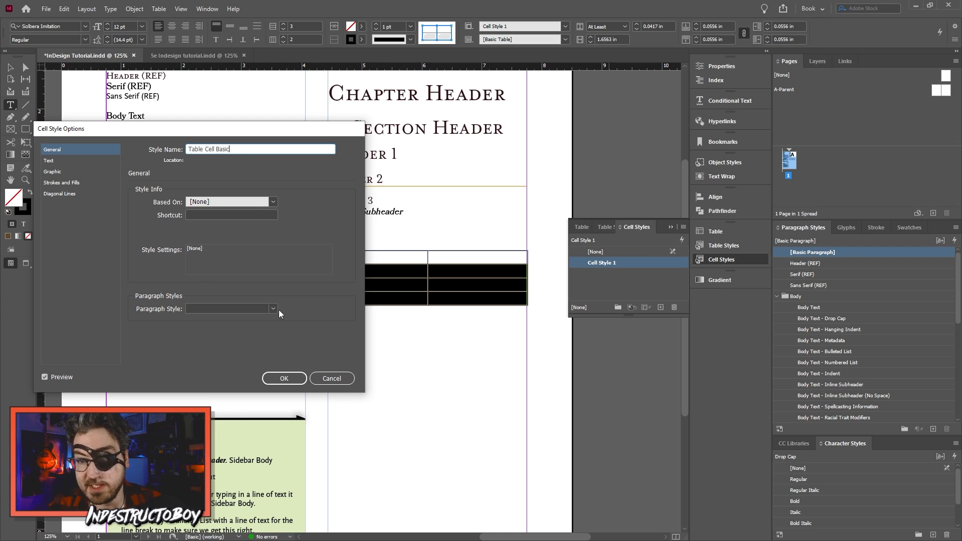
click(276, 308)
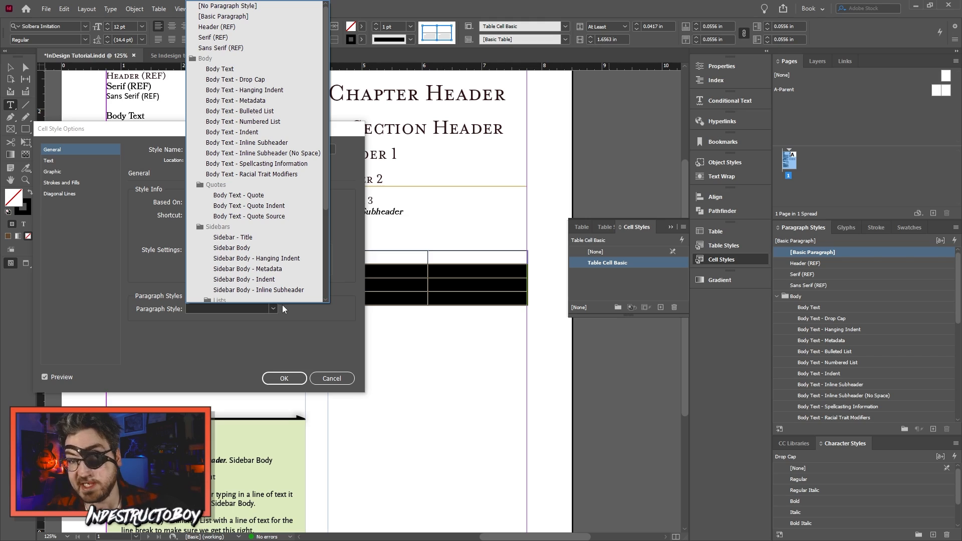
click(335, 307)
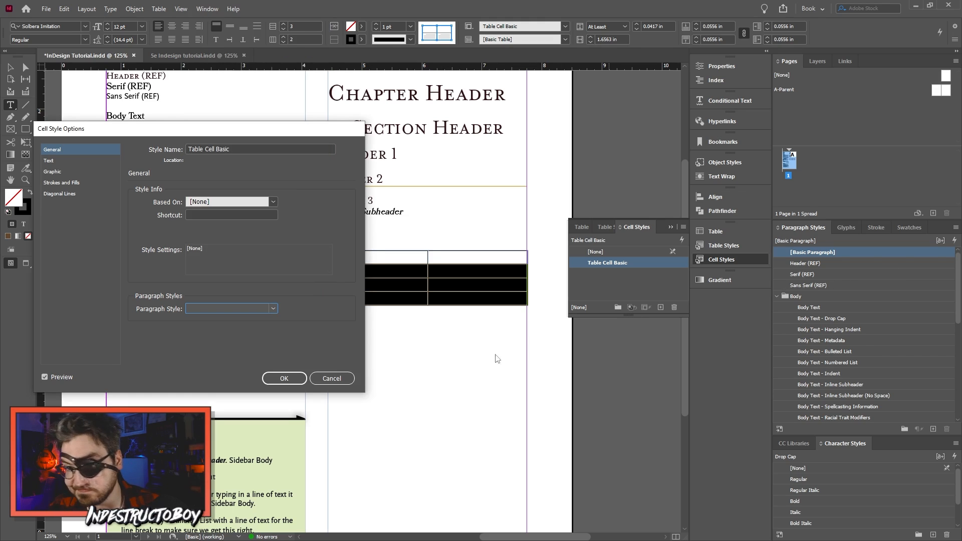
key(Return)
Step: Assign the Table Cell paragraph style to the Table Cell Basic cell style
scroll(822, 331, down, 5)
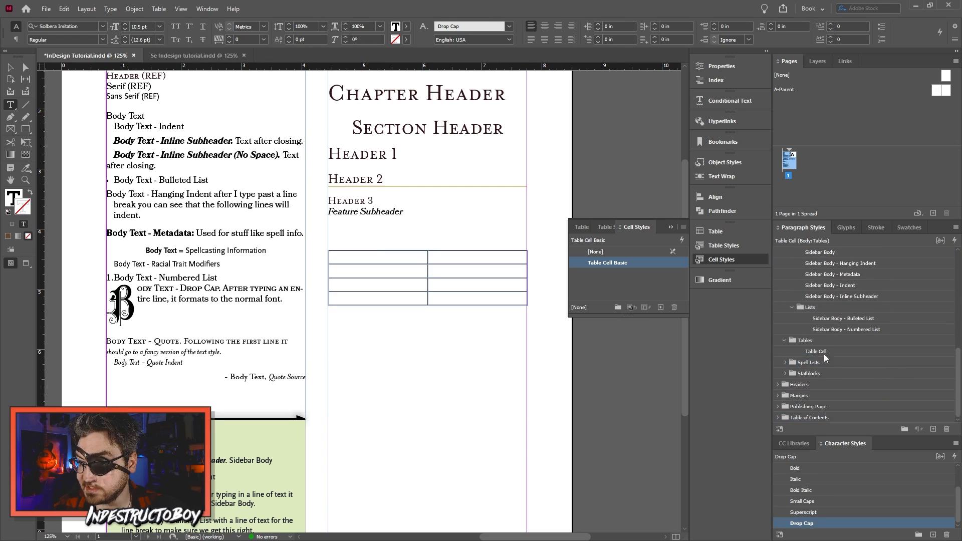
scroll(808, 311, up, 2)
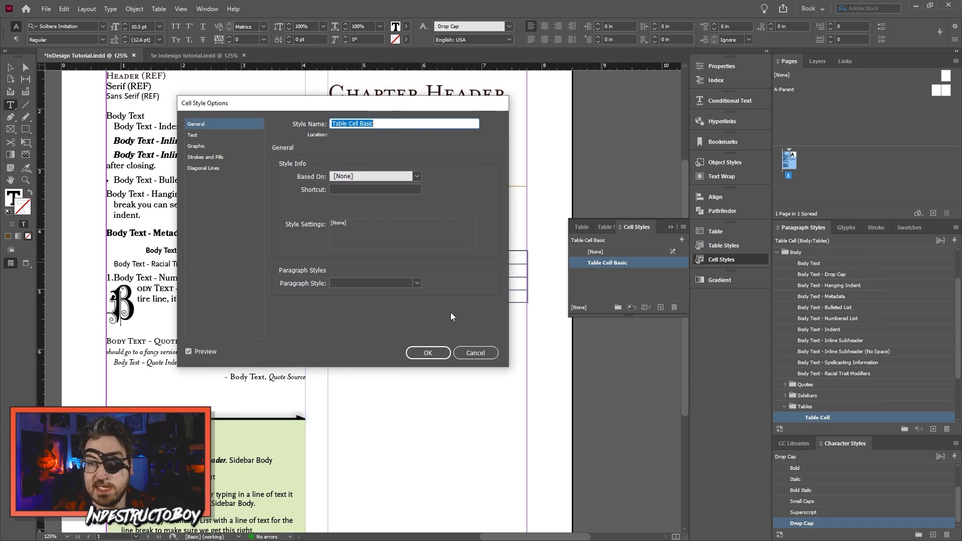
click(411, 284)
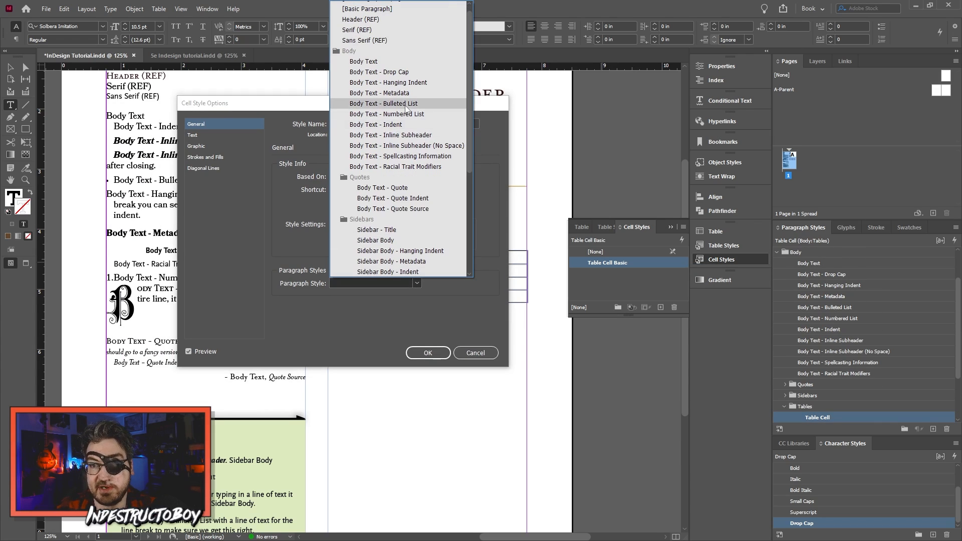
scroll(401, 145, down, 5)
click(368, 167)
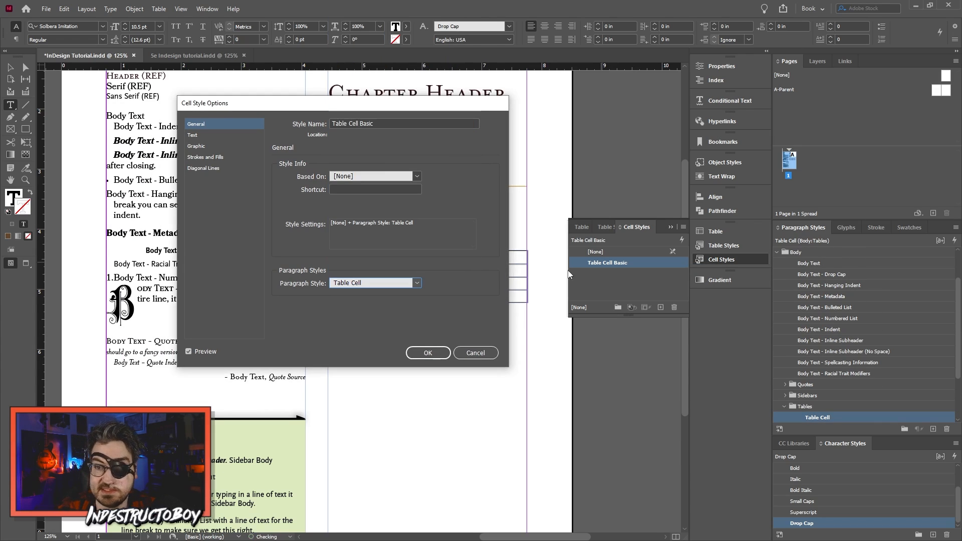
Step: Set the cell stroke weight of the Table Cell Basic style to 0 pt
click(206, 157)
click(360, 210)
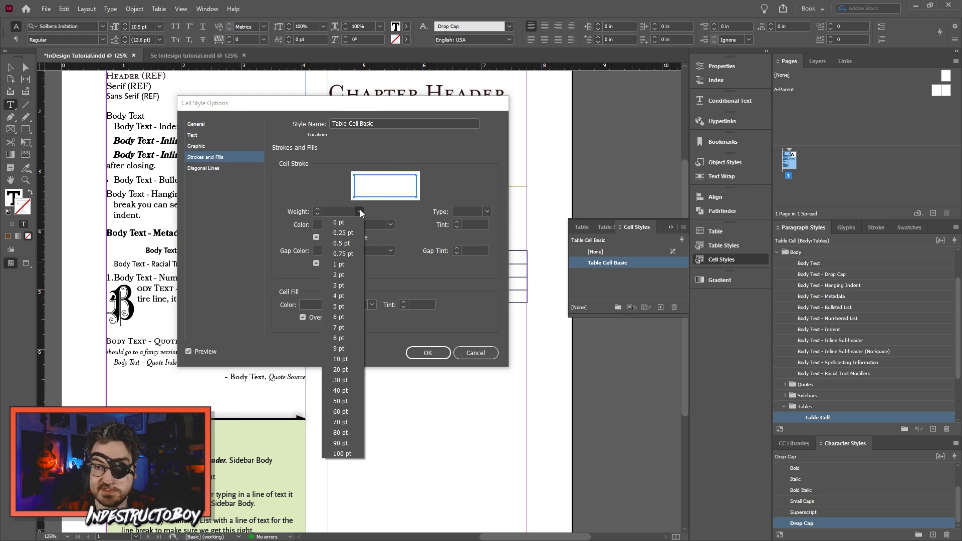
click(339, 222)
drag(393, 117, 247, 120)
click(51, 128)
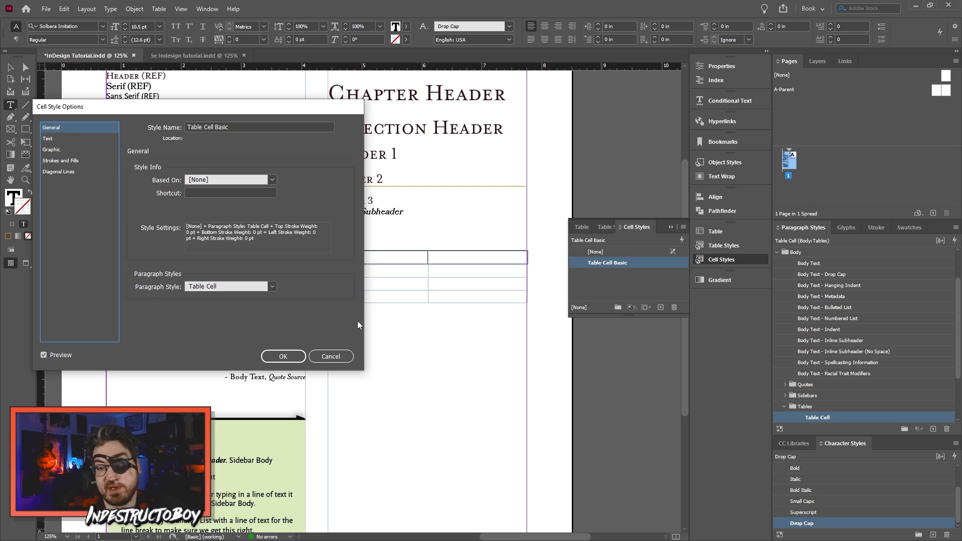
click(284, 356)
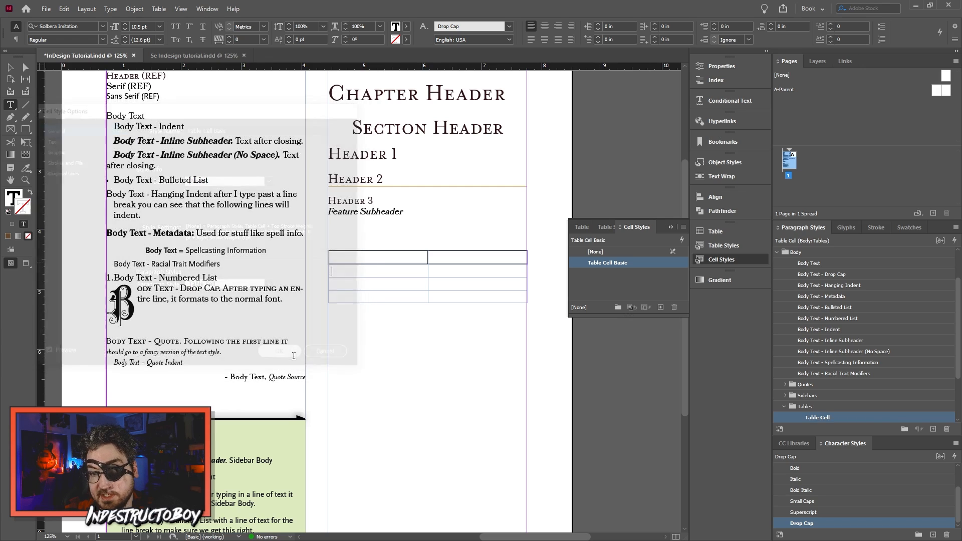
Step: Create a cell style named Table Cell - Header based on Table Cell Basic
click(661, 307)
double_click(607, 274)
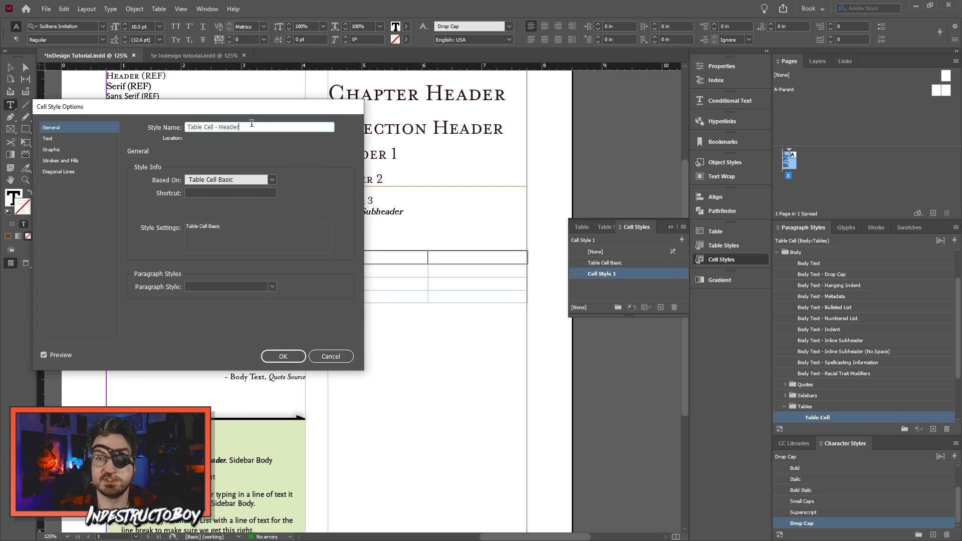
click(88, 138)
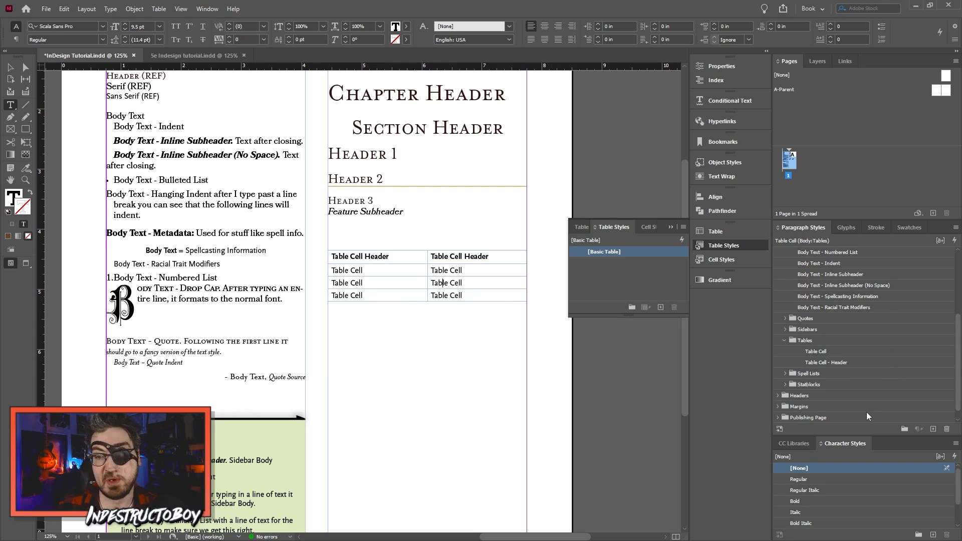
Step: Check which paragraph style the header cell in the table's second column uses
scroll(872, 361, up, 5)
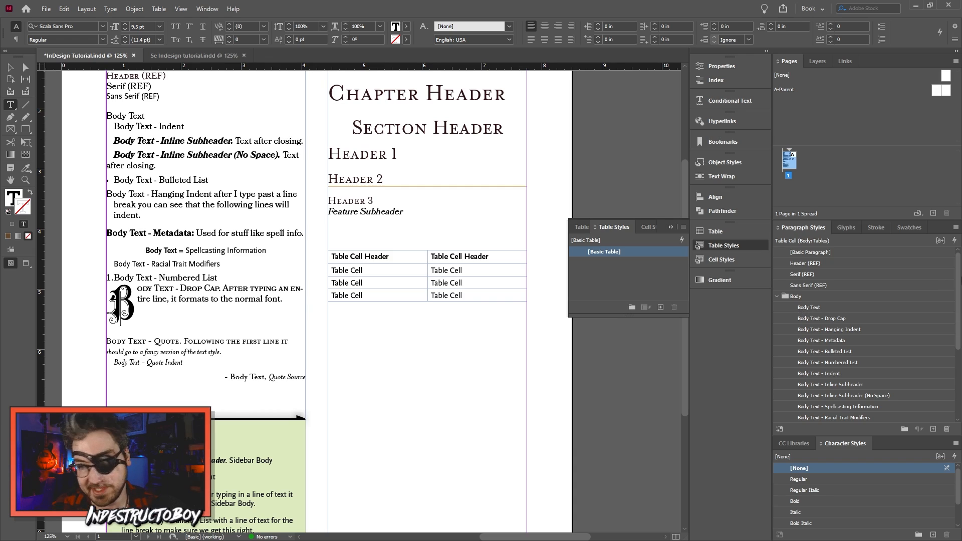
click(474, 256)
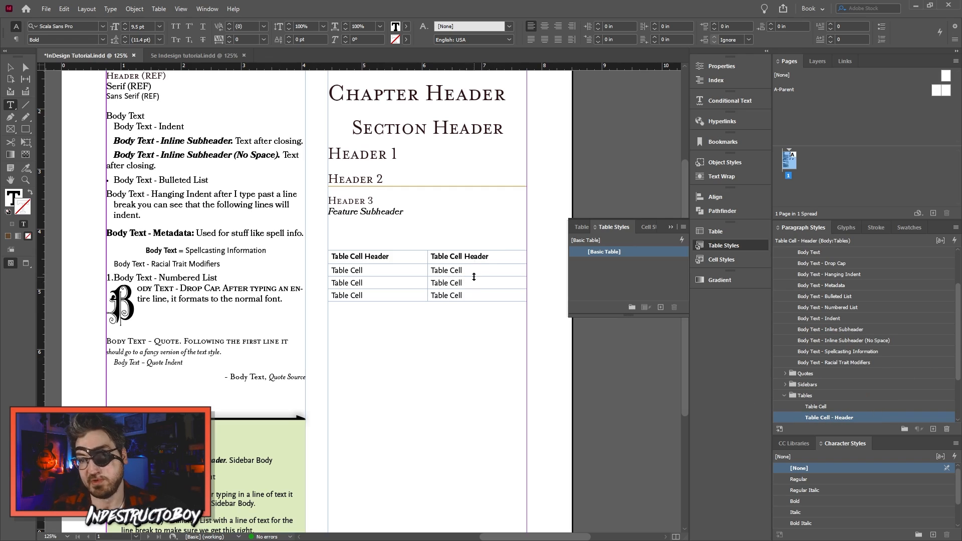
Step: Create a cell style named Table Cell - Centered based on Table Cell Basic
click(468, 268)
click(644, 227)
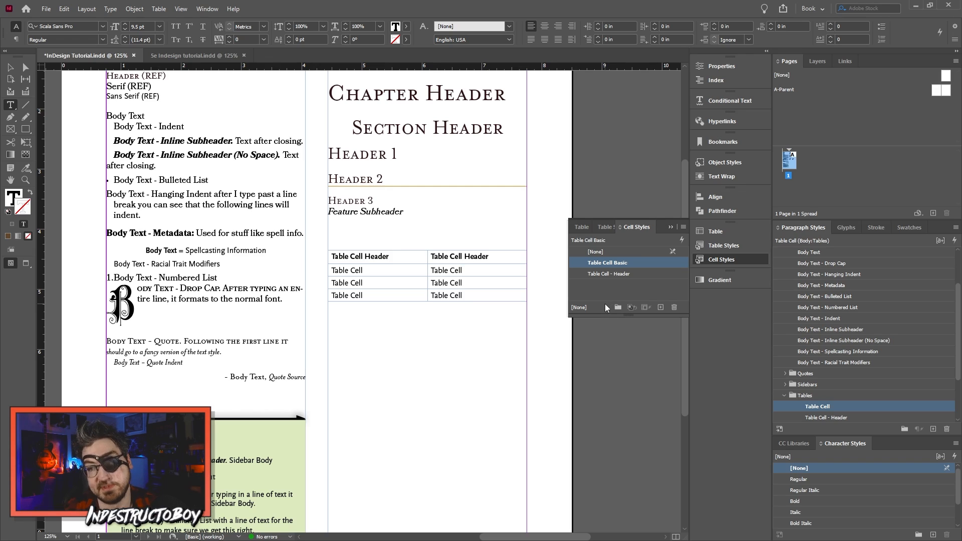
double_click(635, 270)
text(Tabl)
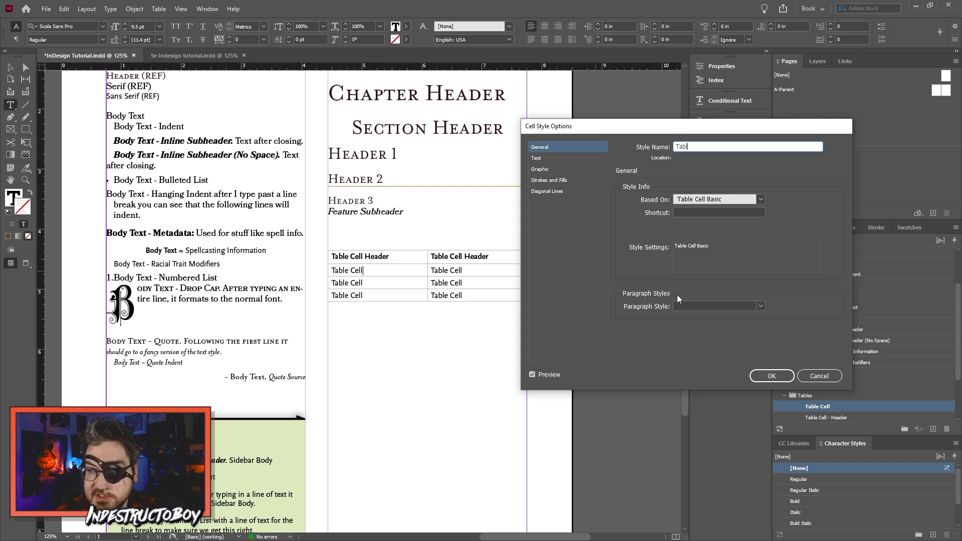
text(e Cell - Centered)
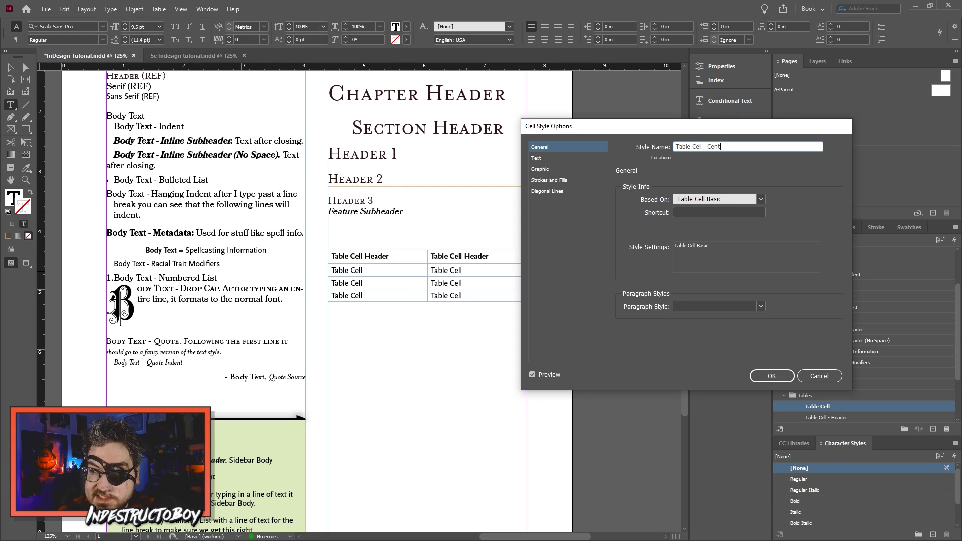
Step: Create a center-aligned paragraph style named Table Cell - Centered based on Table Cell
text(Table )
text(Cell)
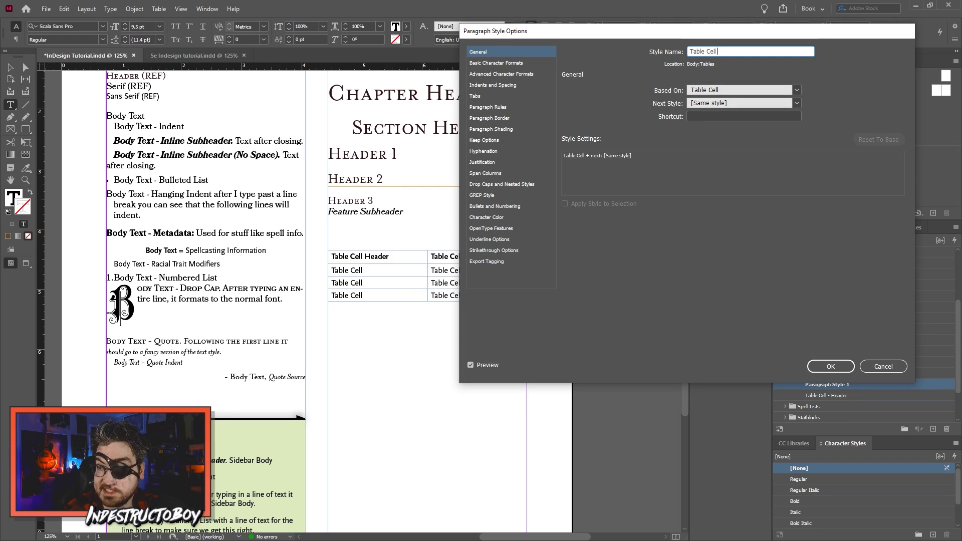
text( - Centered)
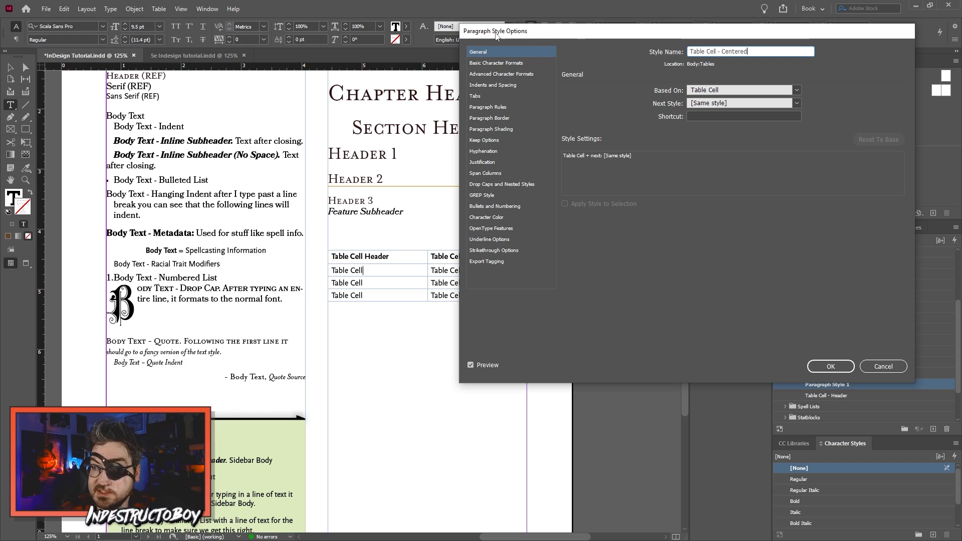
key(Return)
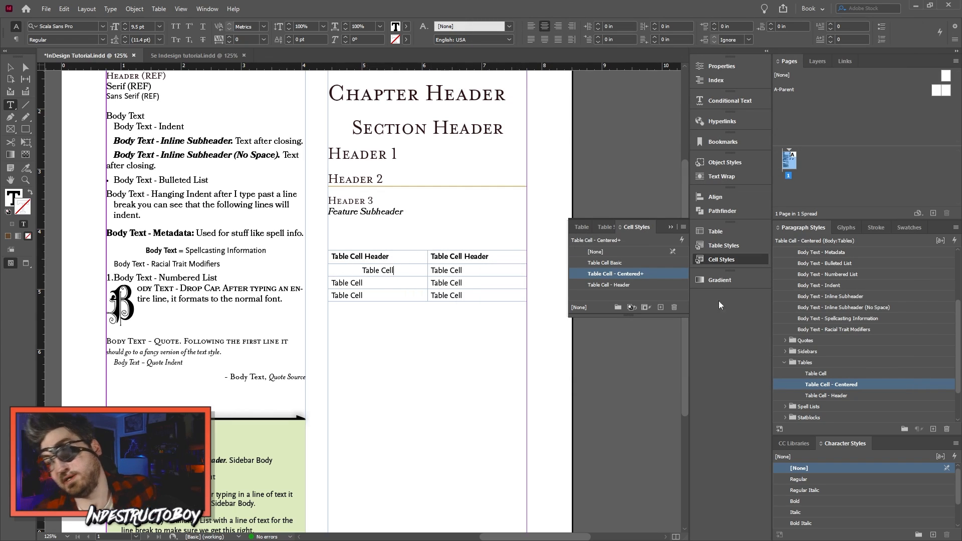
Step: Assign the Table Cell - Centered paragraph style to the Table Cell - Centered cell style
right_click(630, 277)
click(648, 279)
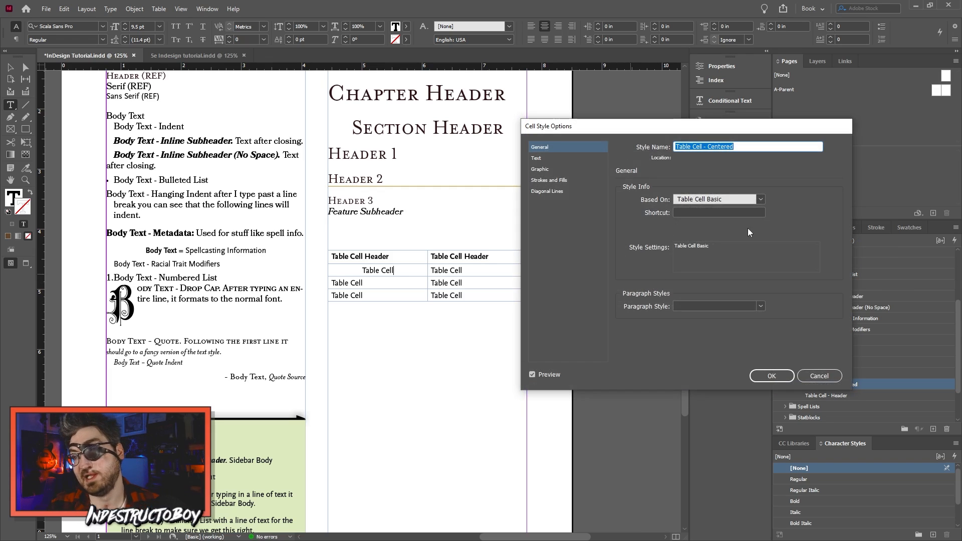
click(761, 306)
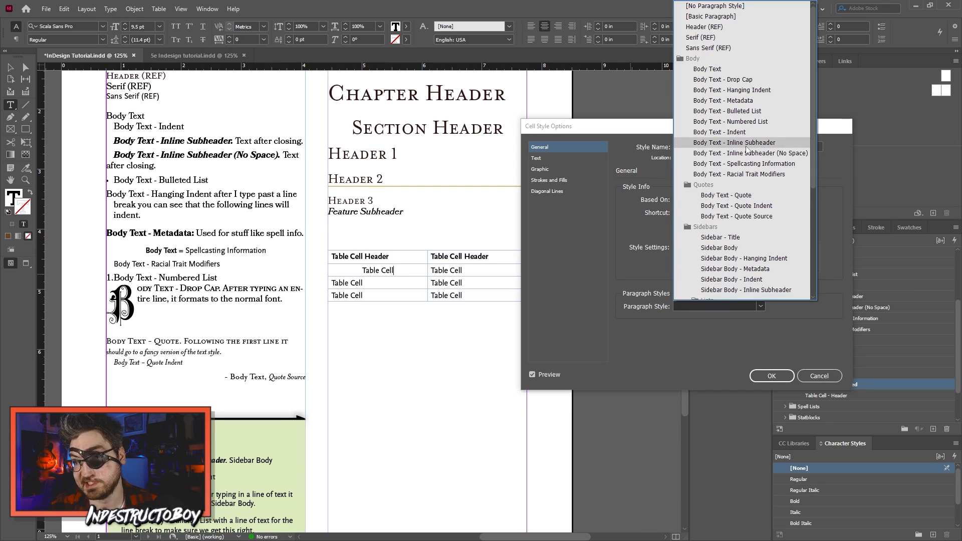
scroll(747, 149, down, 5)
click(722, 179)
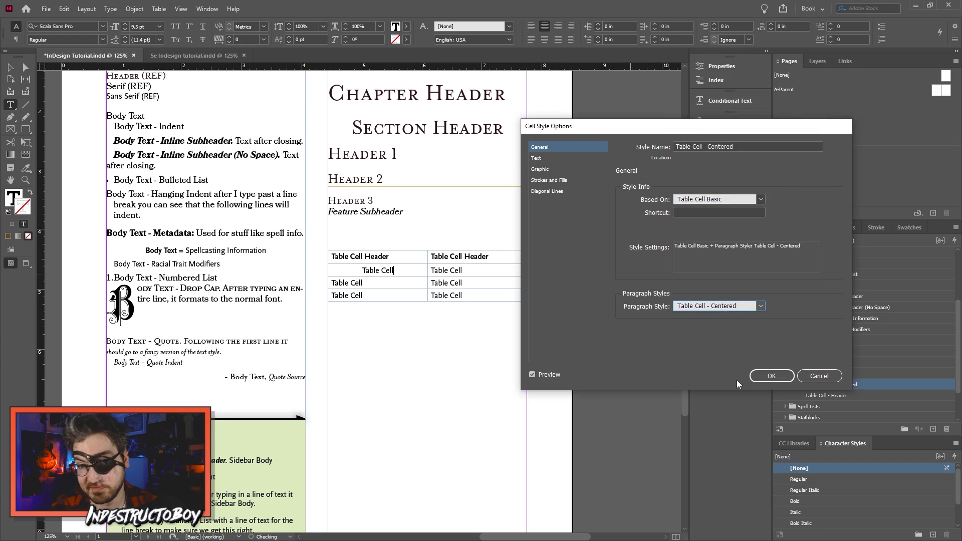
click(772, 376)
Step: Create a paragraph style named Table Cell - Spells based on Table Cell, with the Italic font style
click(822, 384)
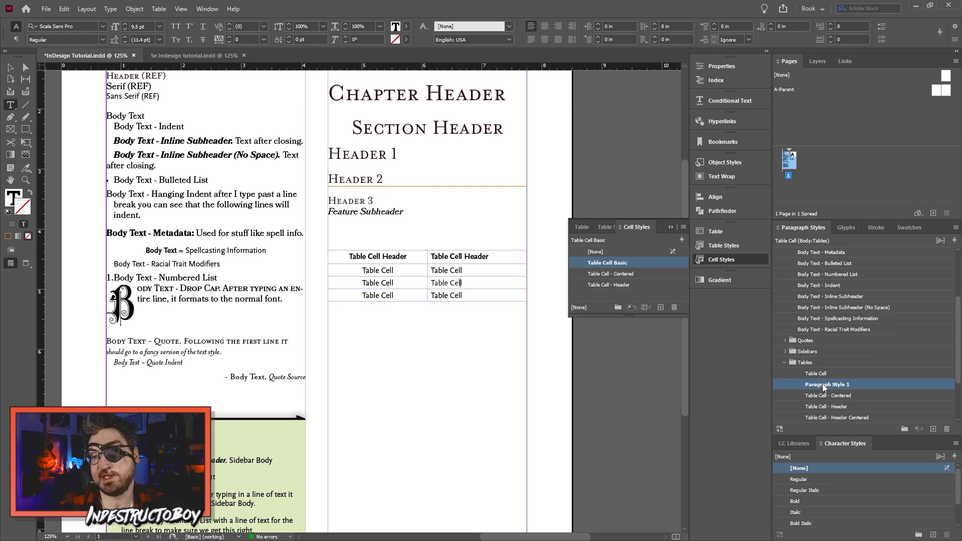
double_click(822, 384)
text(Tab)
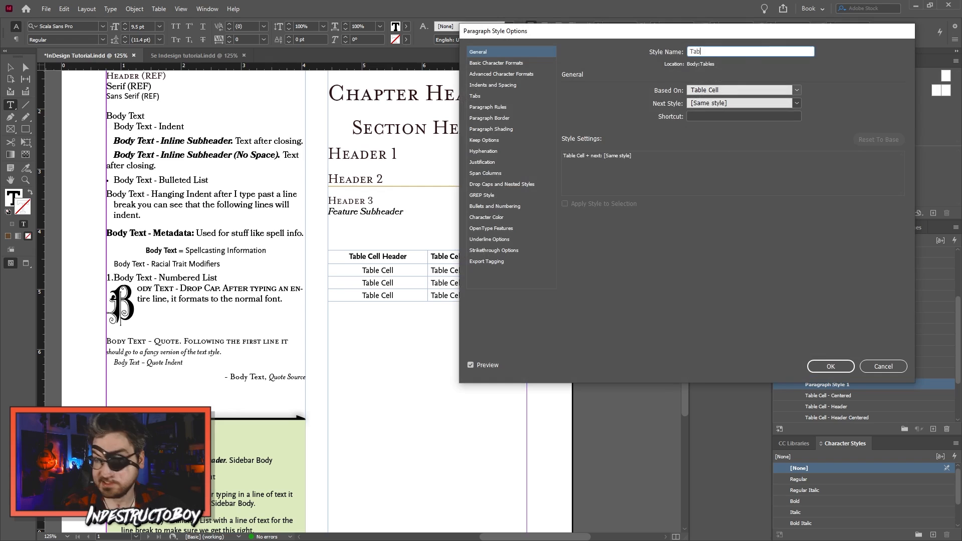
text(le Cell - Spells)
click(502, 63)
click(701, 107)
click(647, 171)
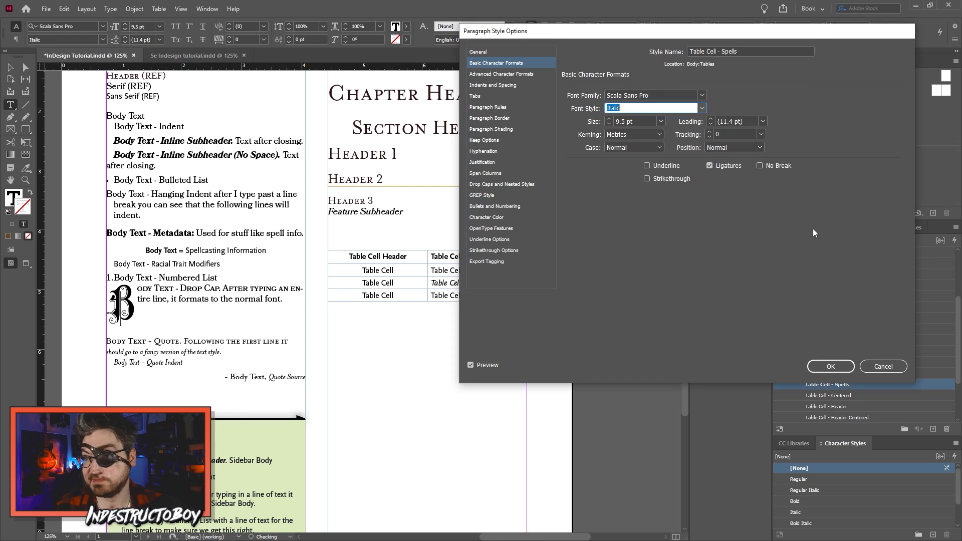
click(831, 366)
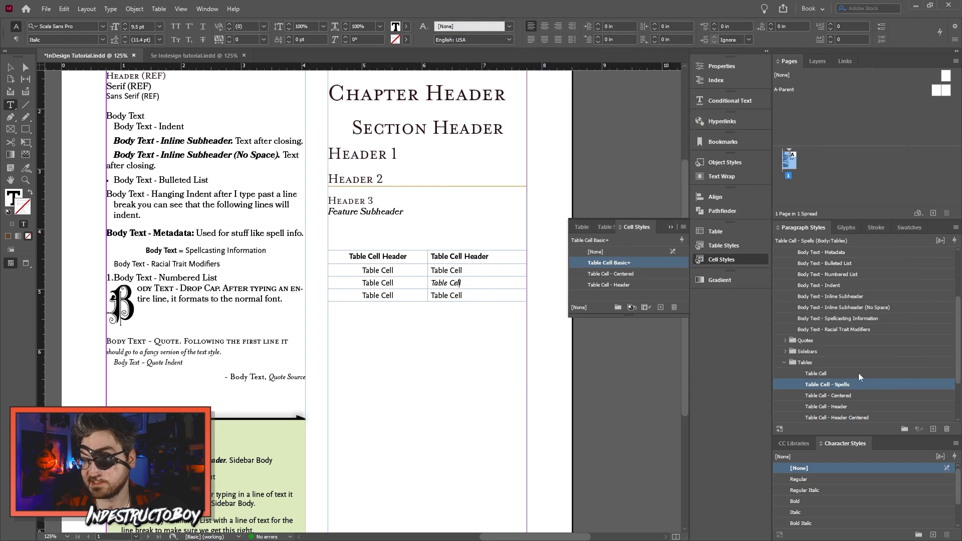
Step: Create a paragraph style named Table Cell - Inline Subheader in the Tables group
click(452, 271)
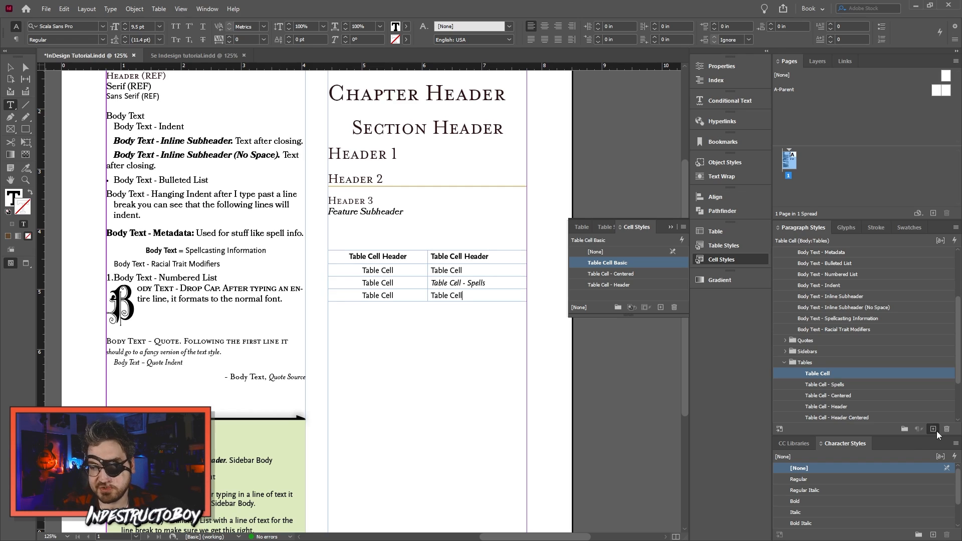
click(934, 429)
click(847, 384)
click(847, 384)
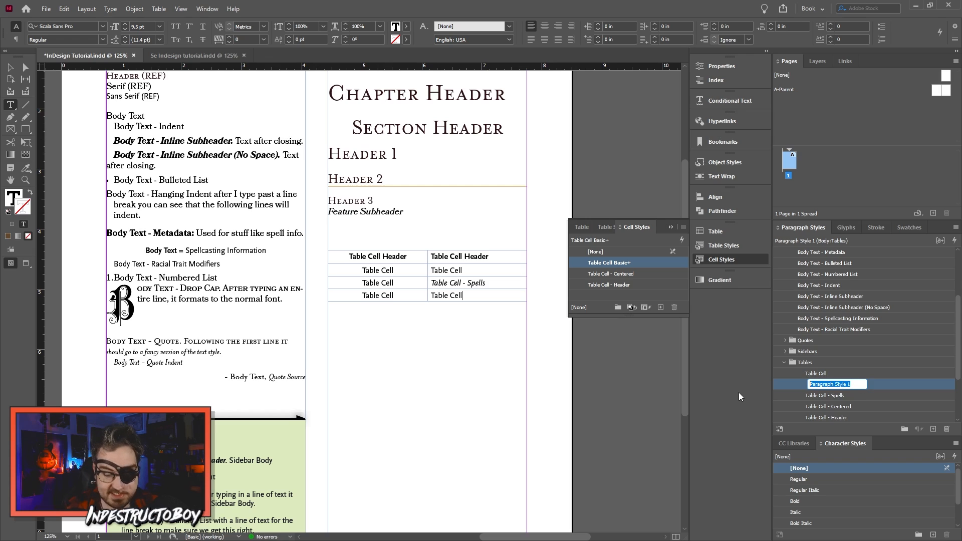
text(Table Cell - Inline Subheader)
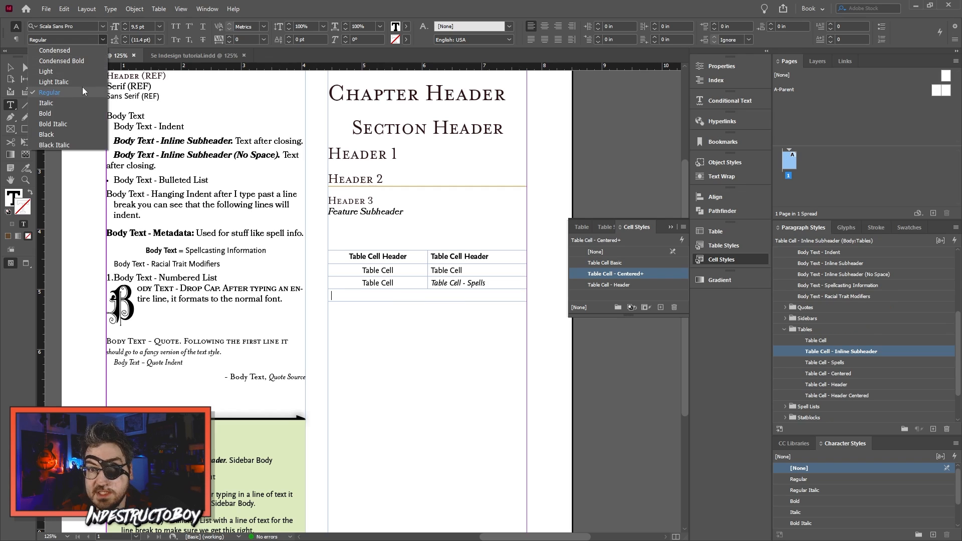
Step: Make the text of the merged last table row Italic and redefine the Table Cell - Inline Subheader style from it
click(76, 102)
right_click(865, 356)
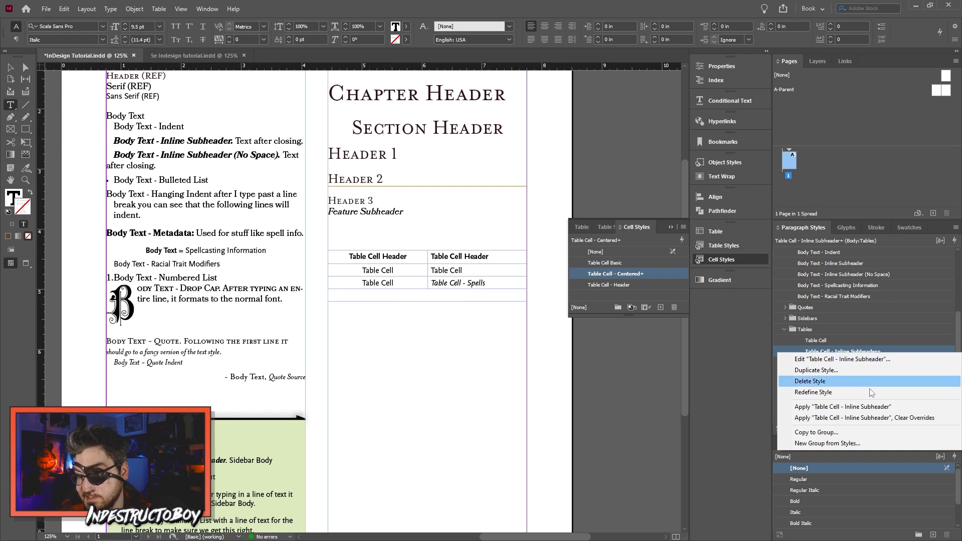
click(851, 394)
click(409, 293)
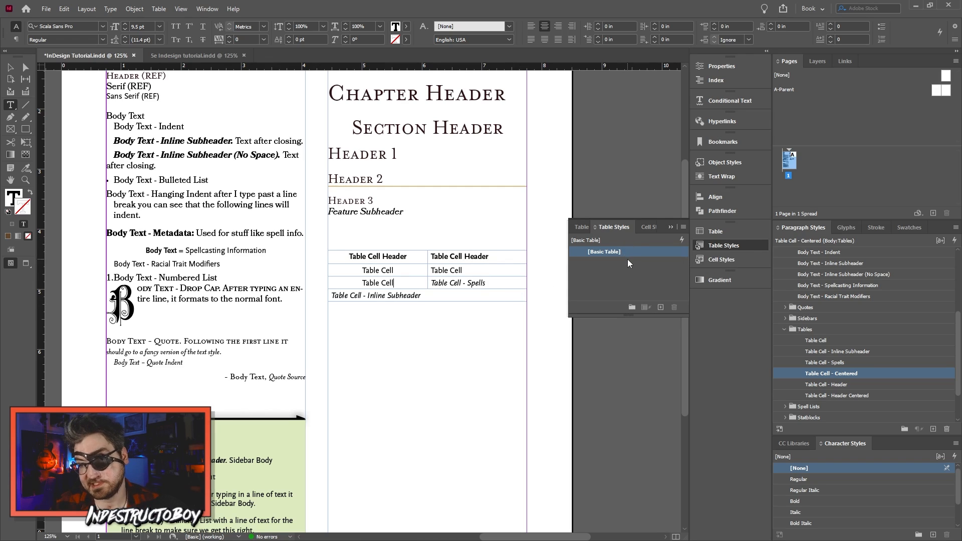
Step: Create a table style named Basic 5e Table and apply it to the sample table
click(643, 227)
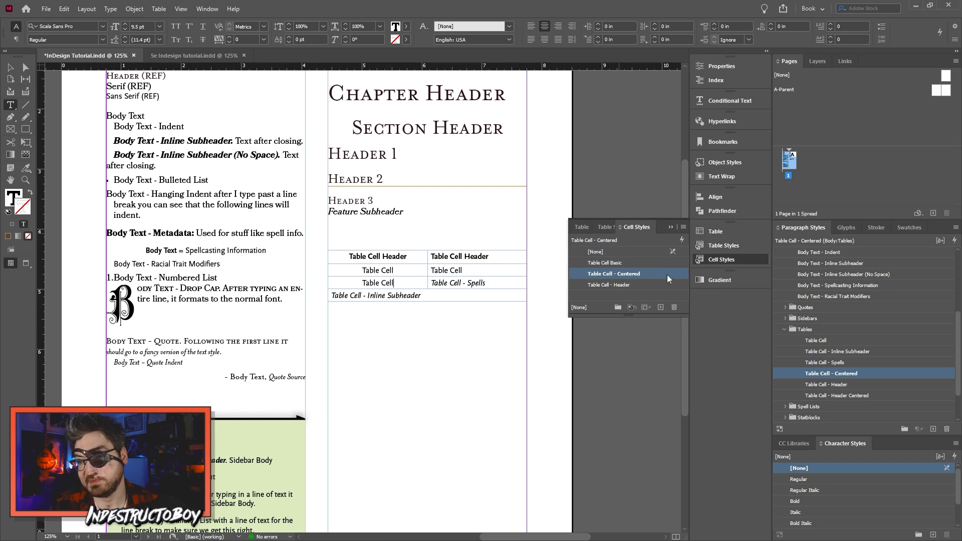
click(723, 245)
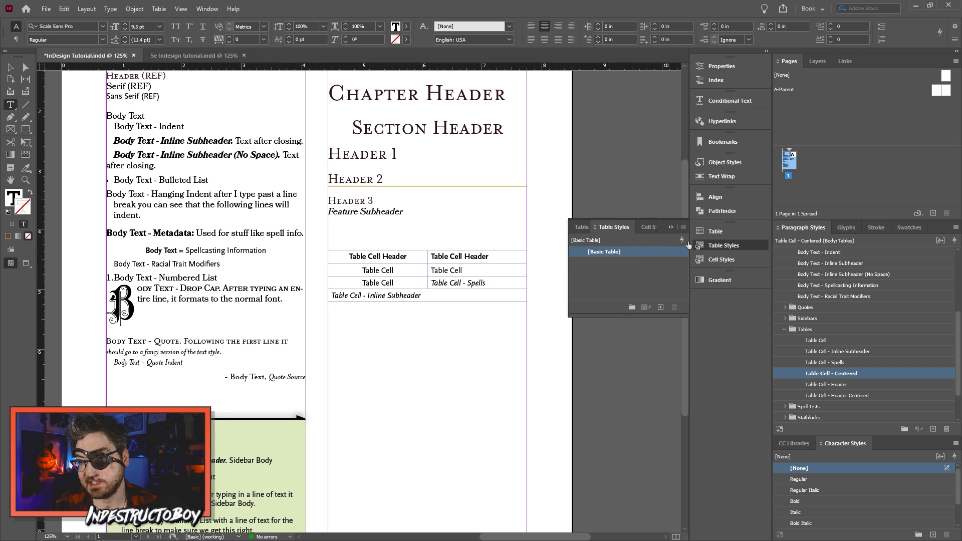
click(661, 308)
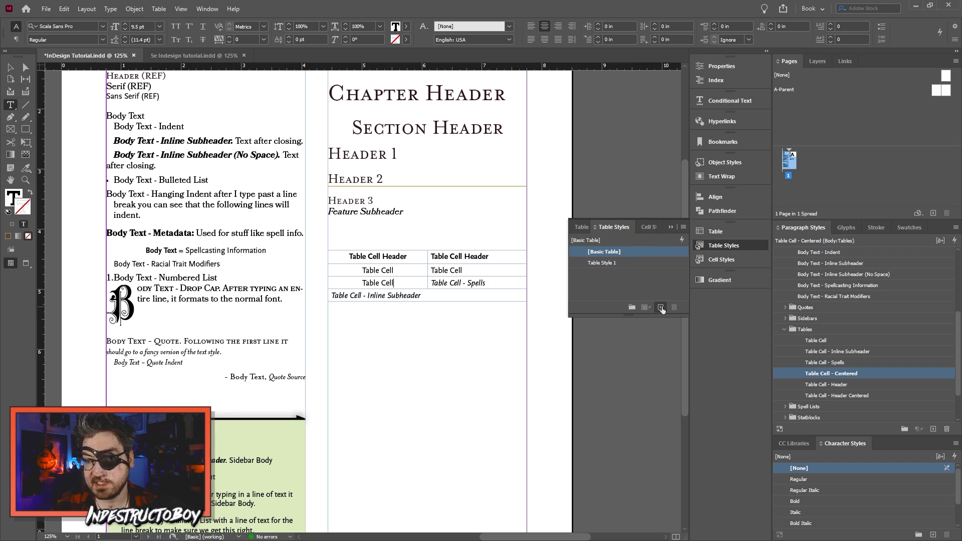
click(608, 262)
right_click(612, 263)
click(647, 270)
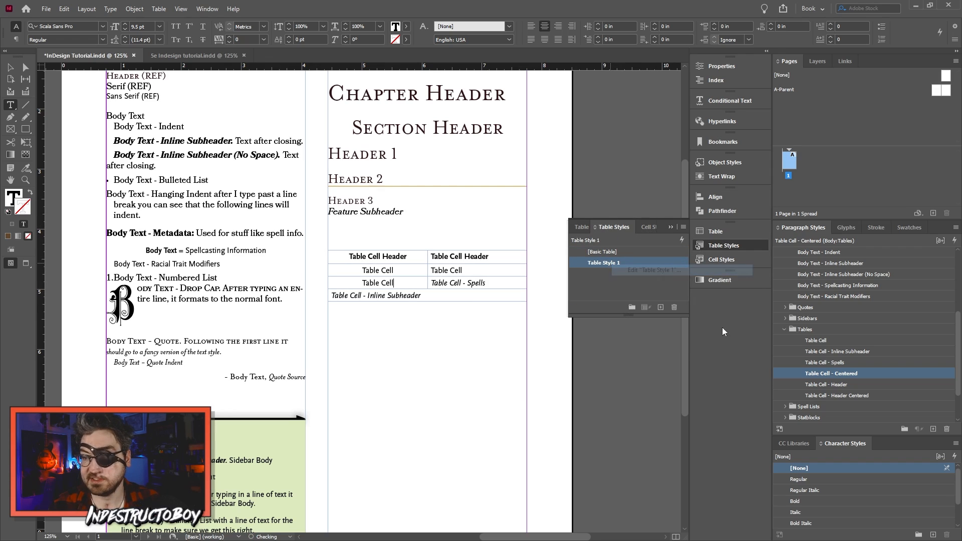
text(Bas)
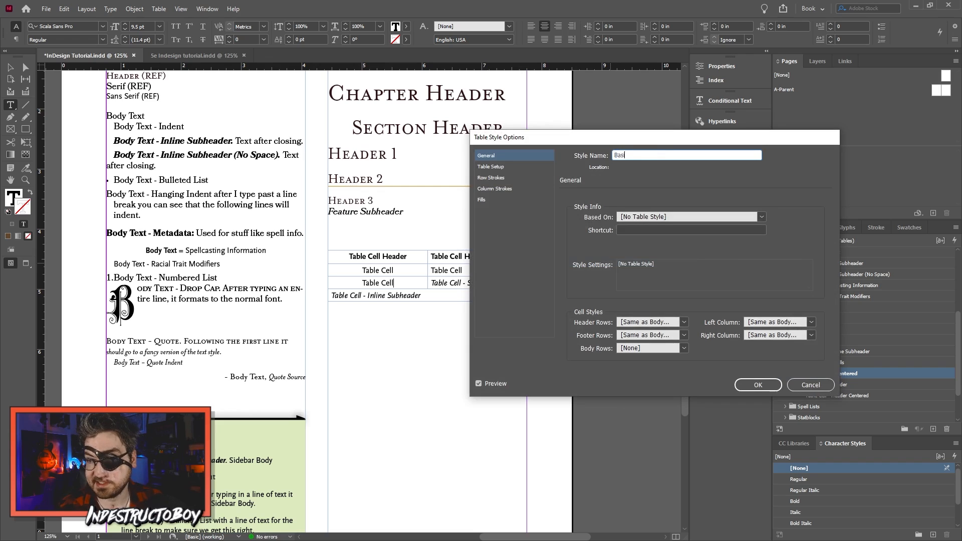
text(ic 5e Table)
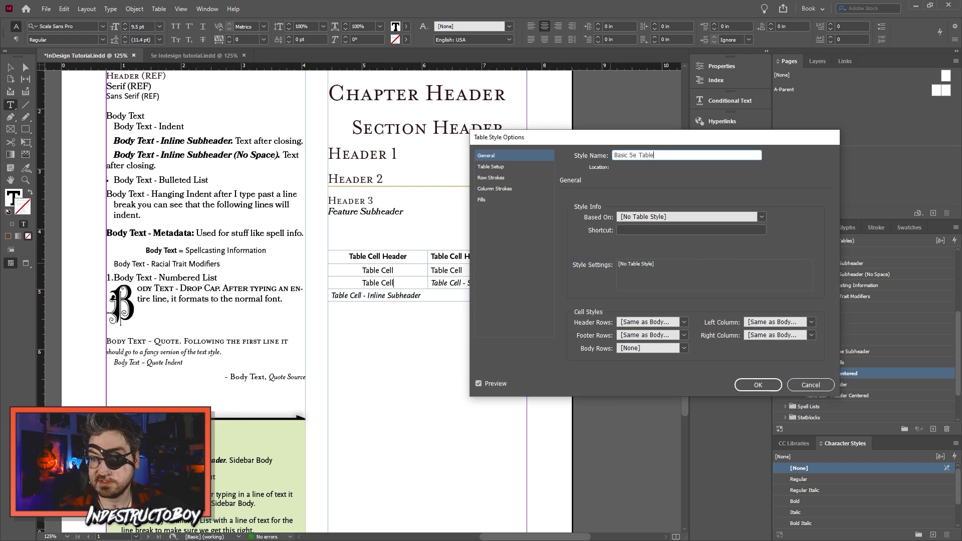
Step: Assign the Table Cell - Header cell style to the table style's header rows and Table Cell Basic to its body rows
click(685, 322)
click(692, 375)
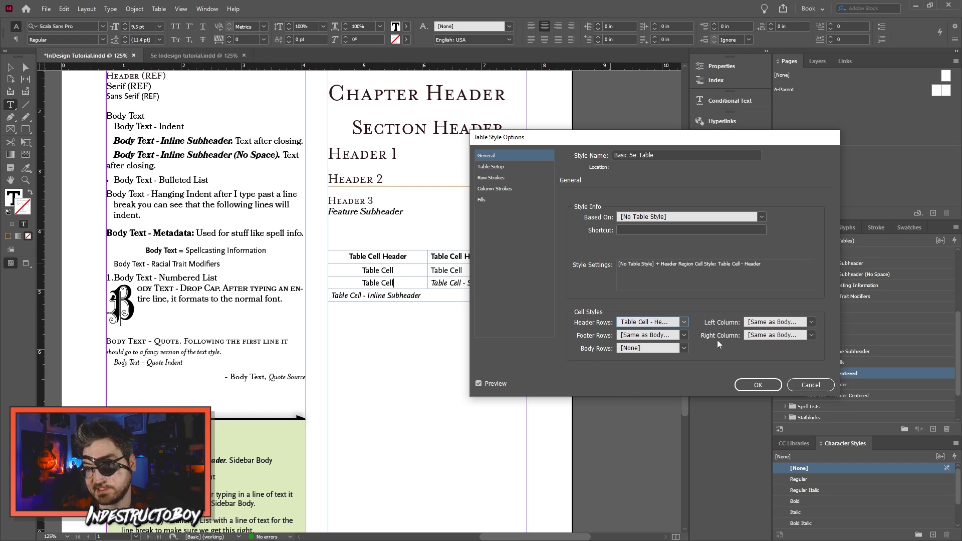
click(687, 349)
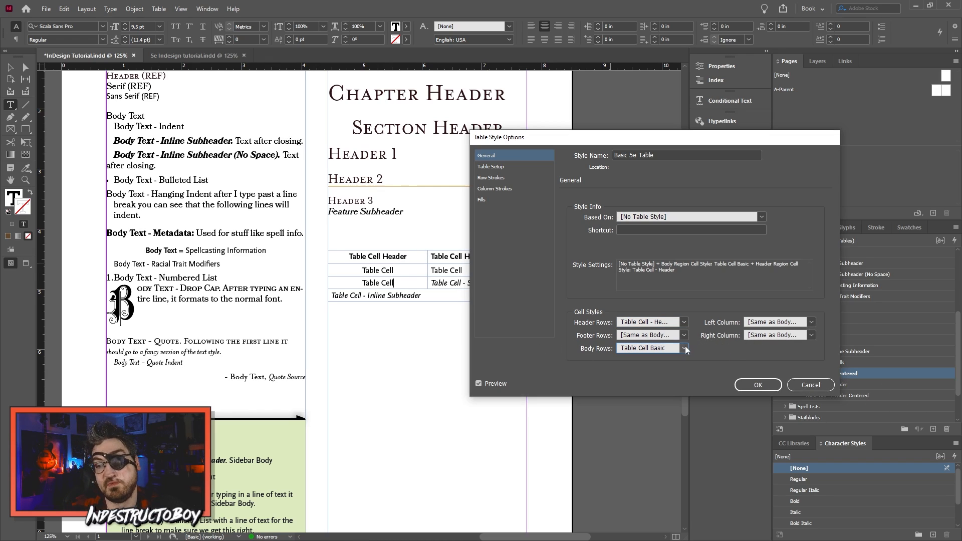
click(685, 346)
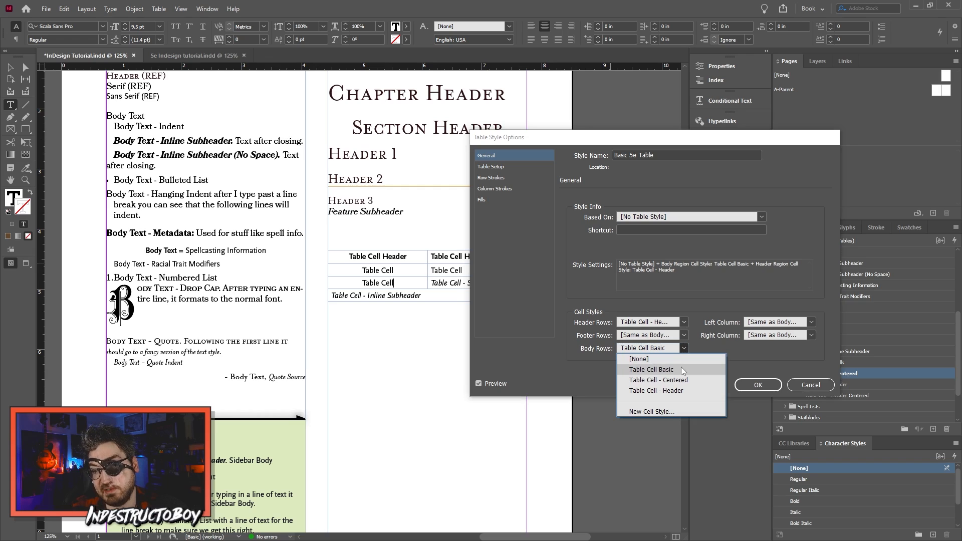
click(681, 367)
Step: Assign the Table Cell - Centered cell style to the table style's left column and Table Cell Basic to its right column
drag(563, 144, 637, 147)
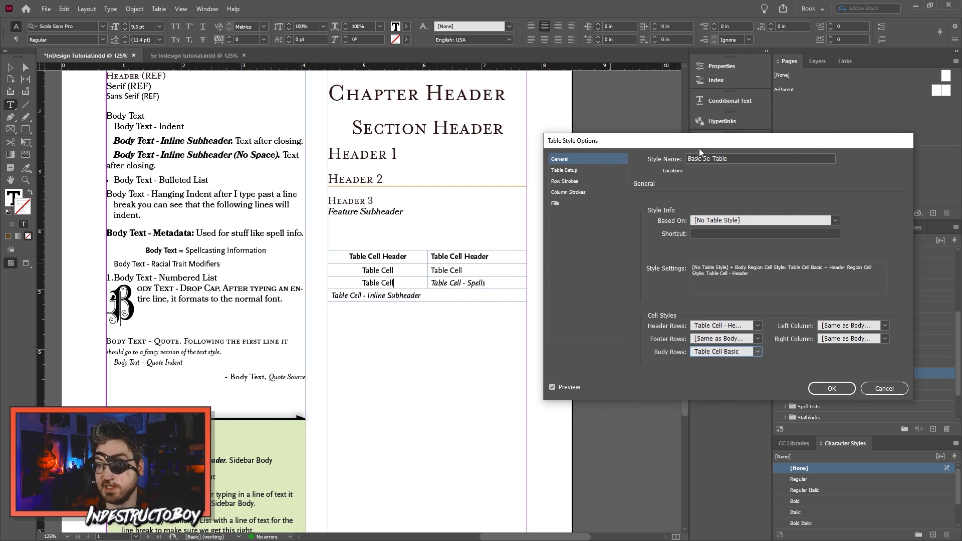
drag(691, 141, 550, 125)
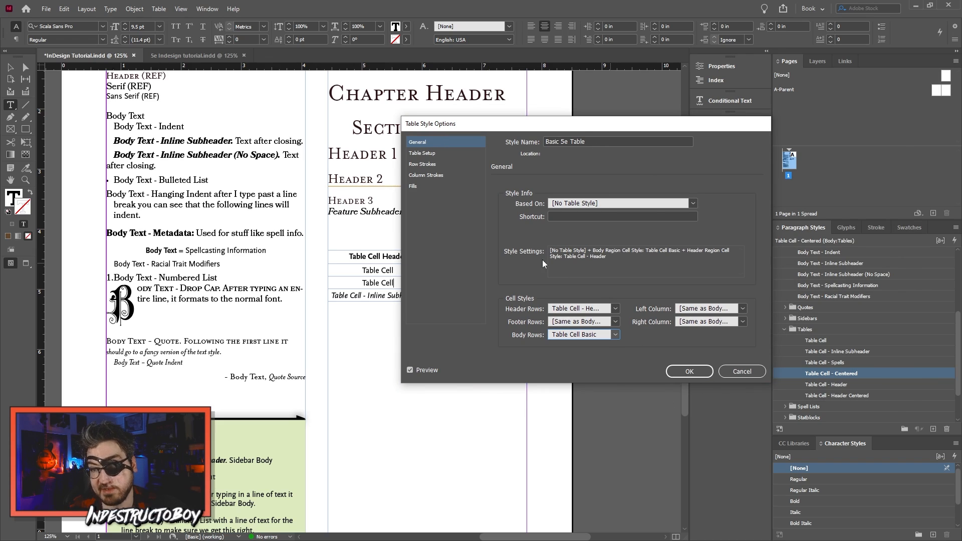
drag(451, 124, 432, 116)
click(724, 301)
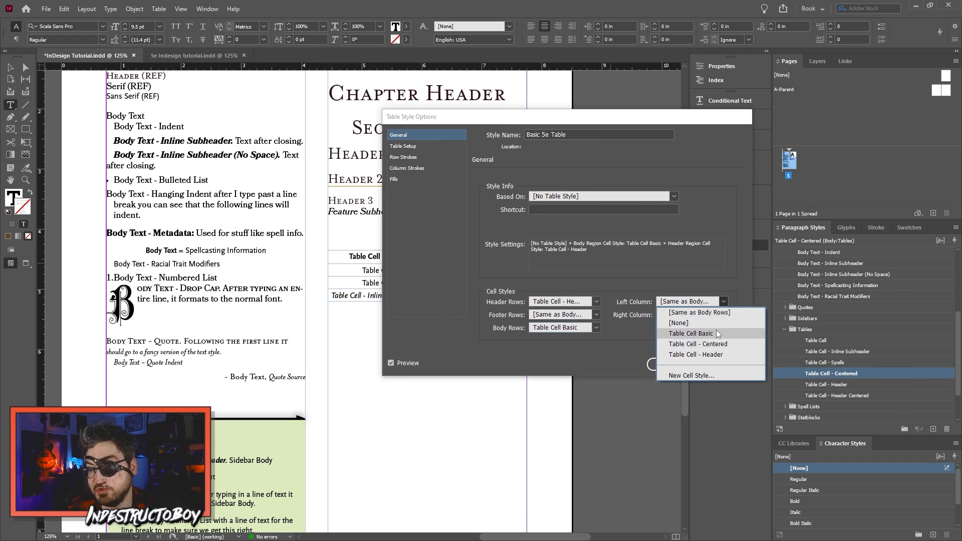
click(722, 345)
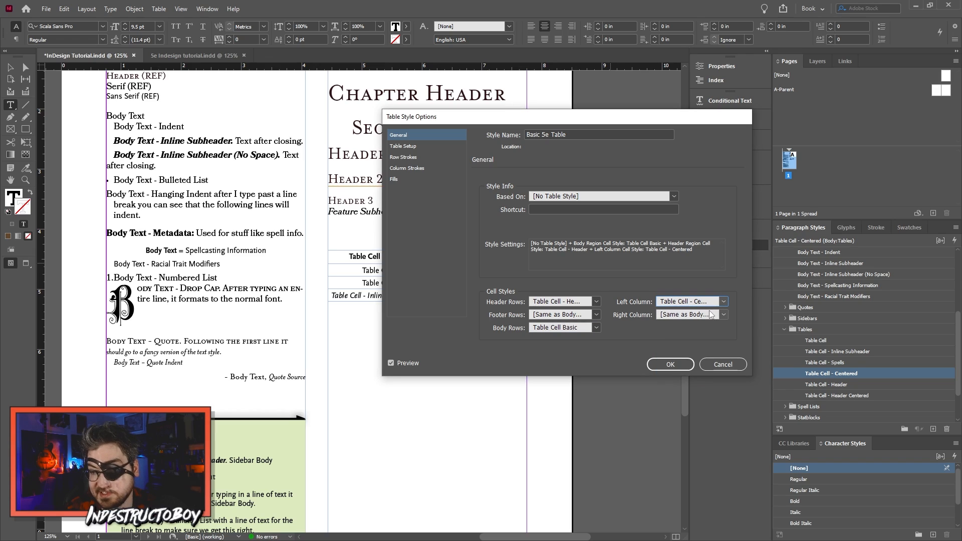
click(723, 315)
click(712, 347)
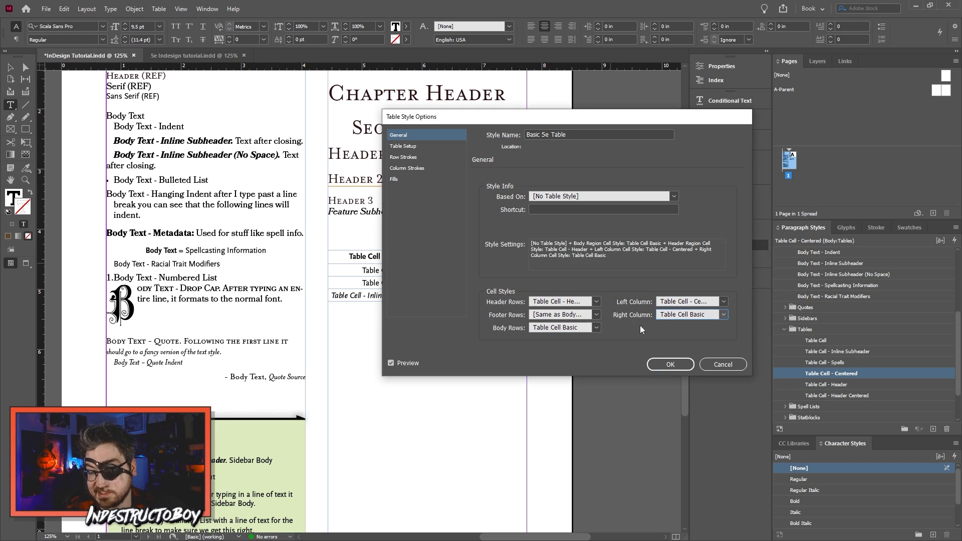
Step: Give the table style alternating fills on every other row with the R=221 G=234 B=190 color at 100% tint, and save it
drag(556, 120, 673, 94)
click(510, 152)
click(731, 158)
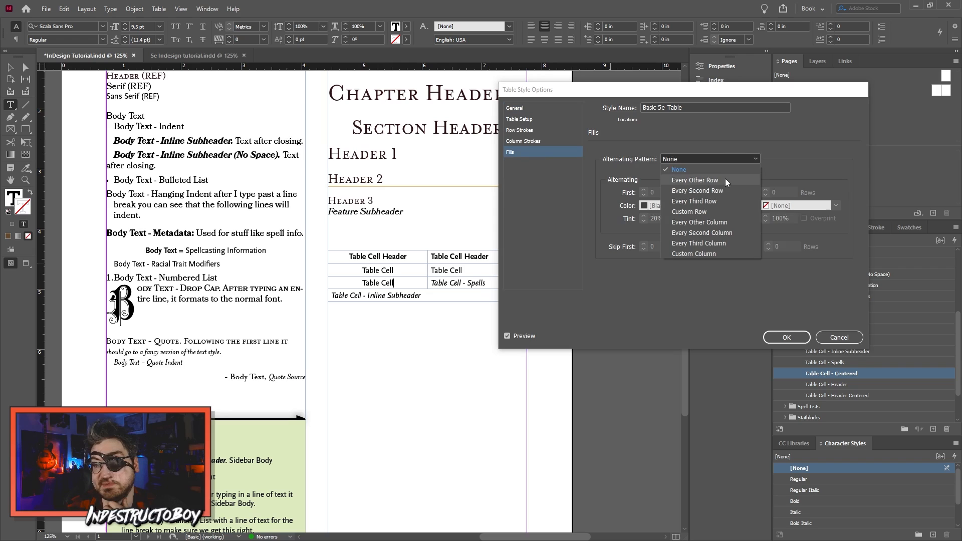
click(726, 179)
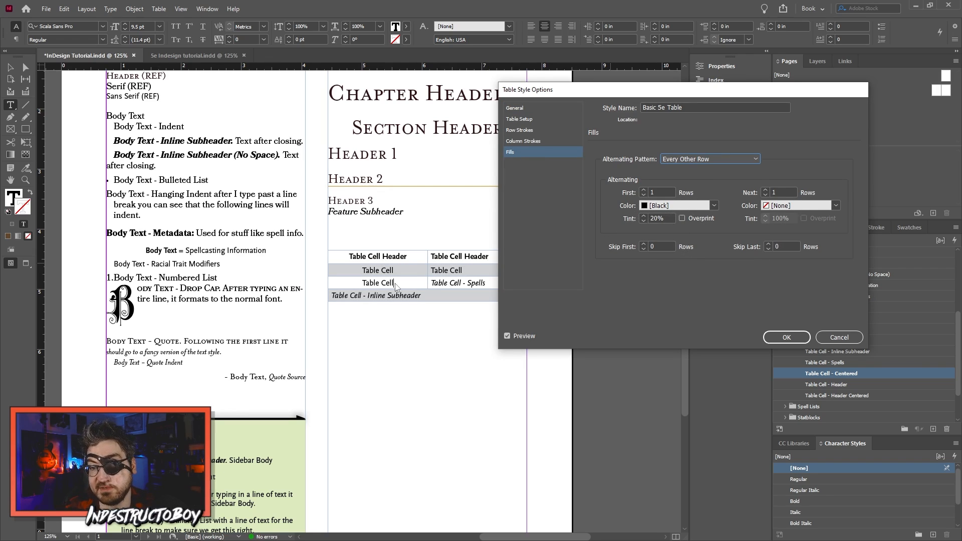
click(715, 205)
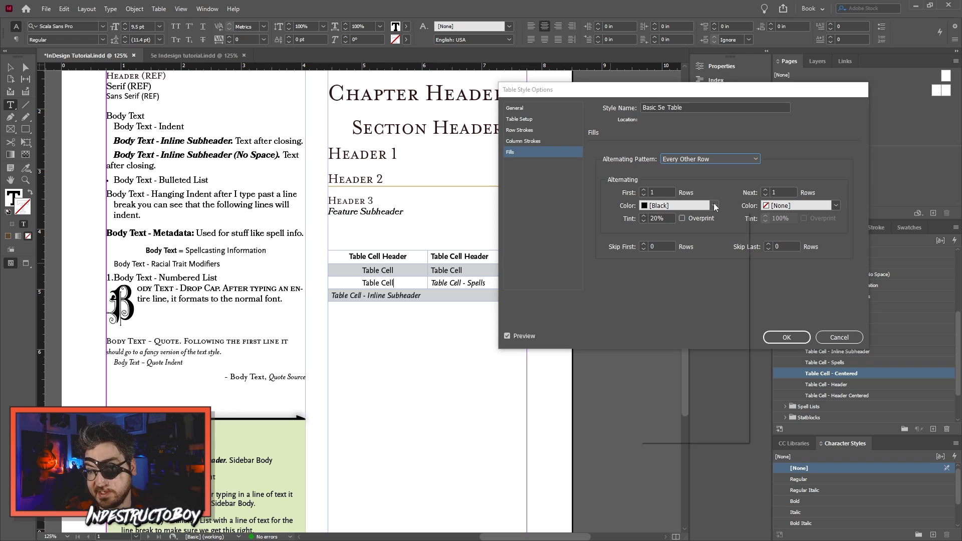
click(697, 374)
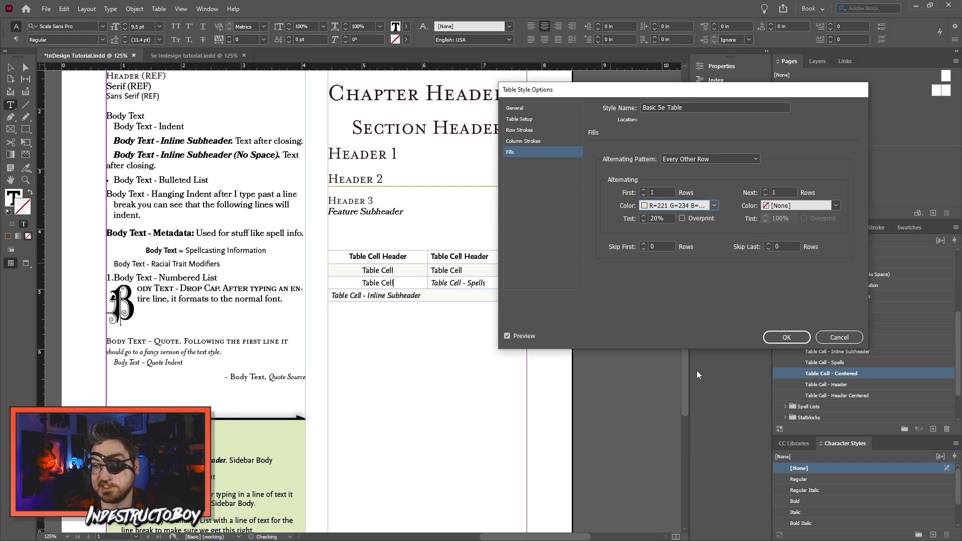
double_click(661, 219)
text(100)
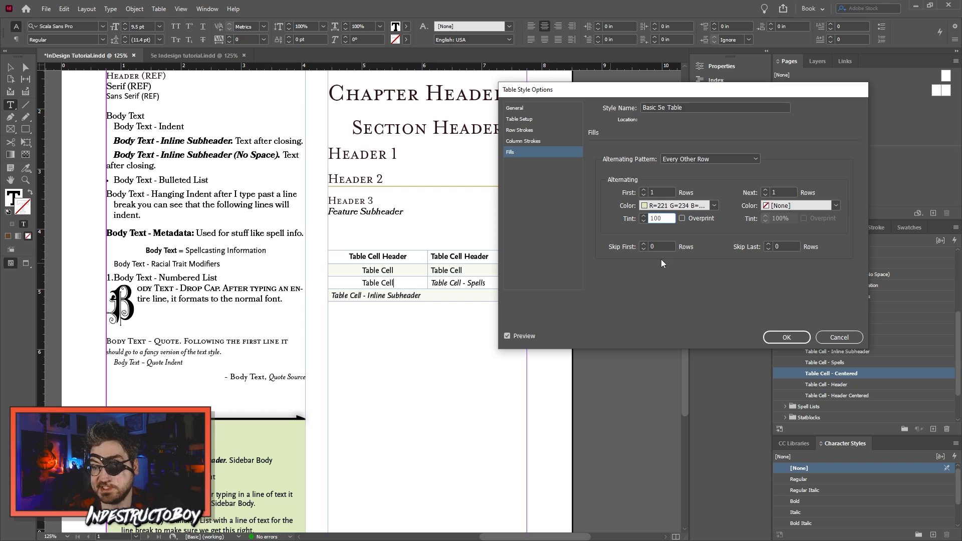
key(Return)
Step: Insert a test table with 3 body rows, 2 columns and 1 header row in the Basic 5e Table style, and enter CLERIC LEVEL
click(159, 8)
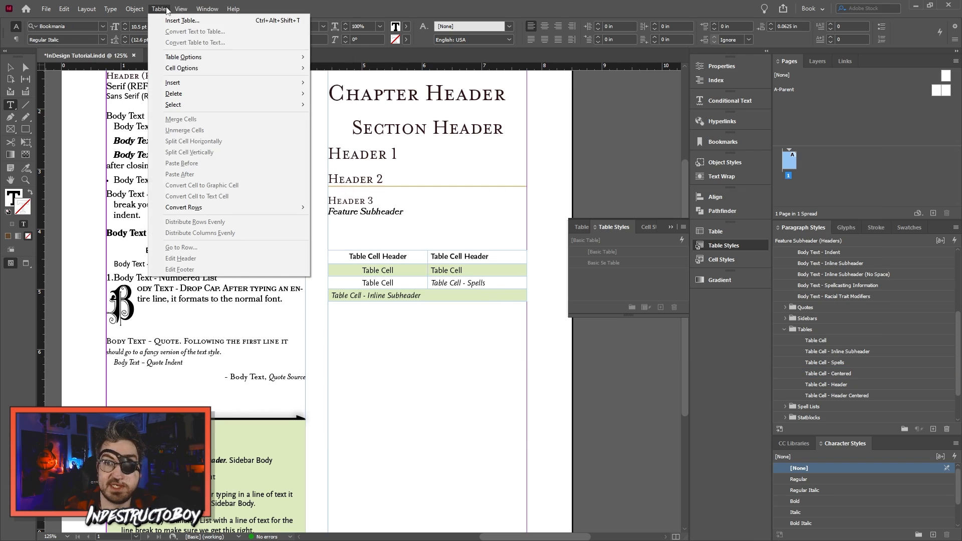
click(183, 21)
click(508, 311)
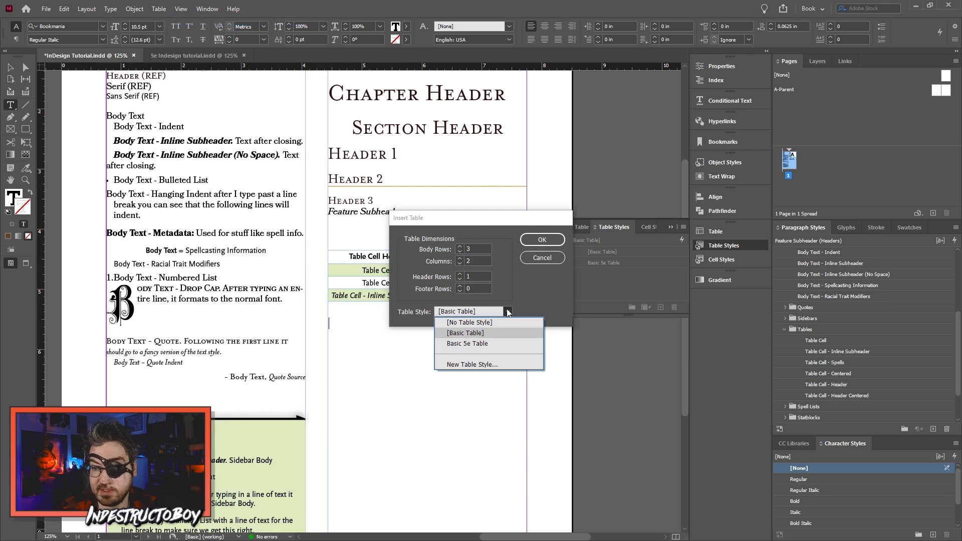
click(494, 344)
click(542, 240)
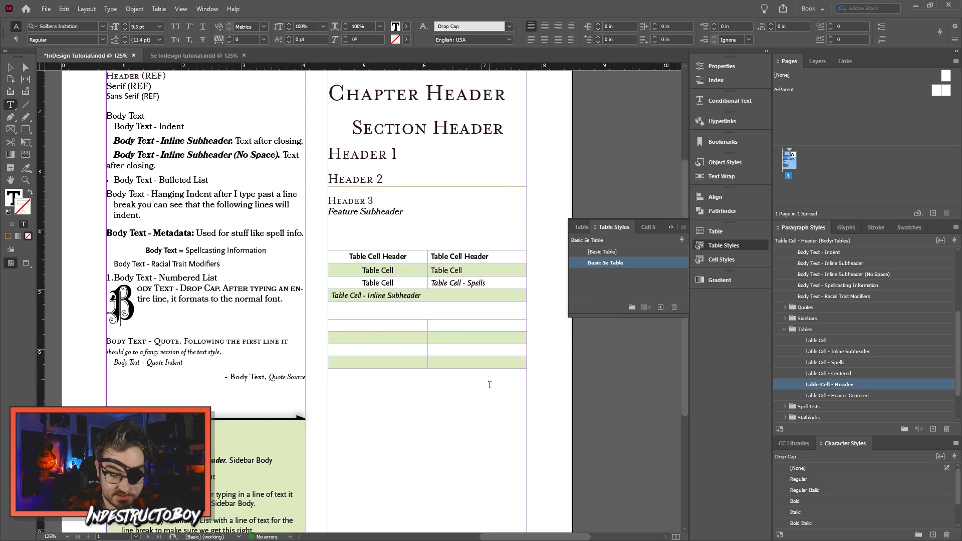
text(CLERIC LEVEL)
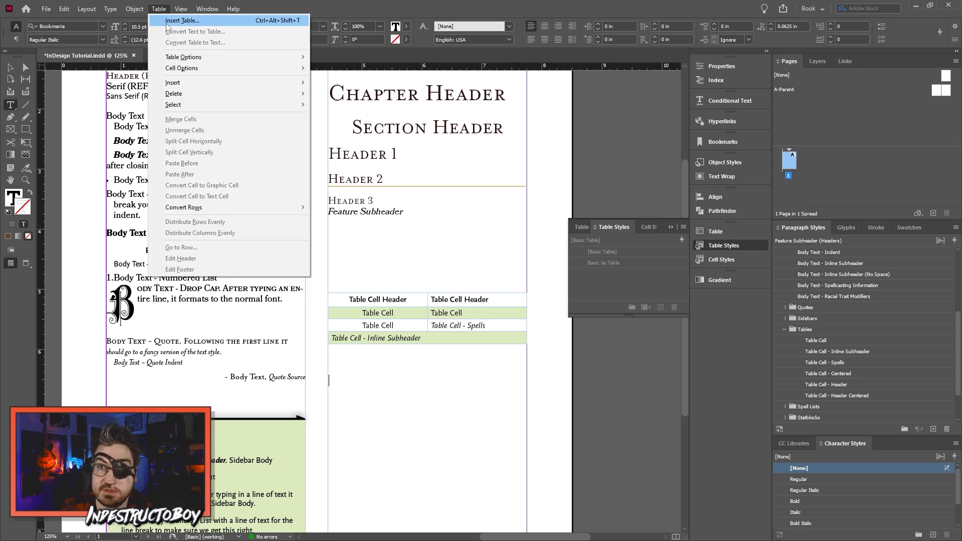
Step: Insert another table in the Basic 5e Table style on the empty line below the sample table
click(170, 19)
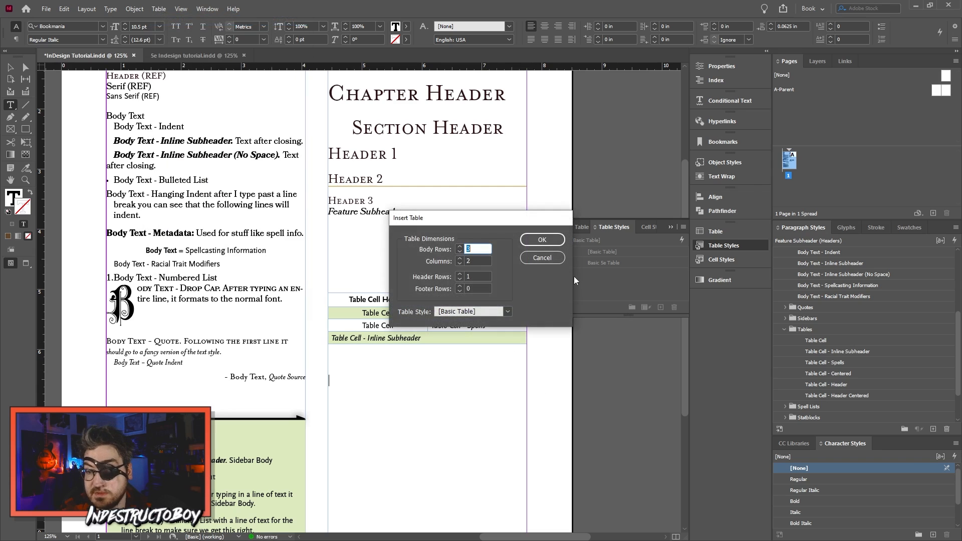
click(507, 311)
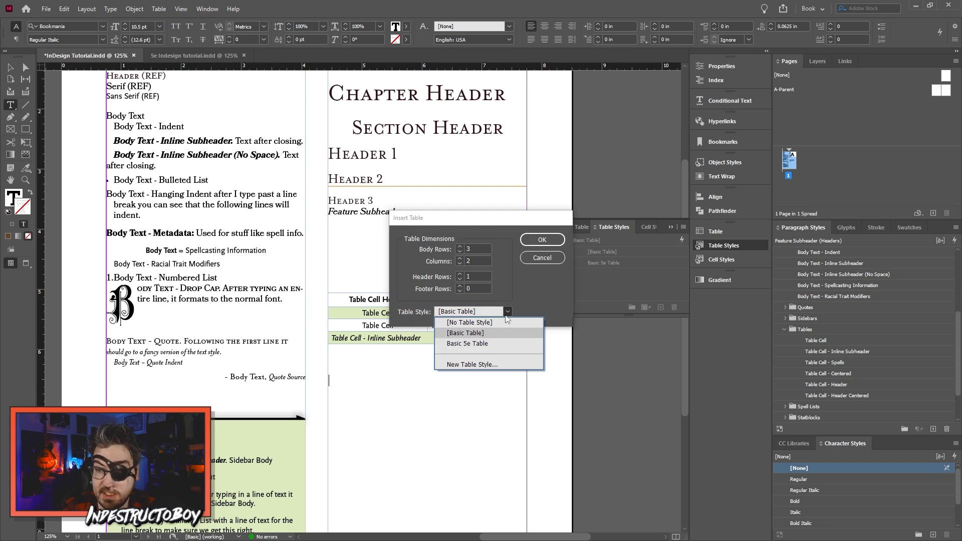
click(498, 342)
click(543, 240)
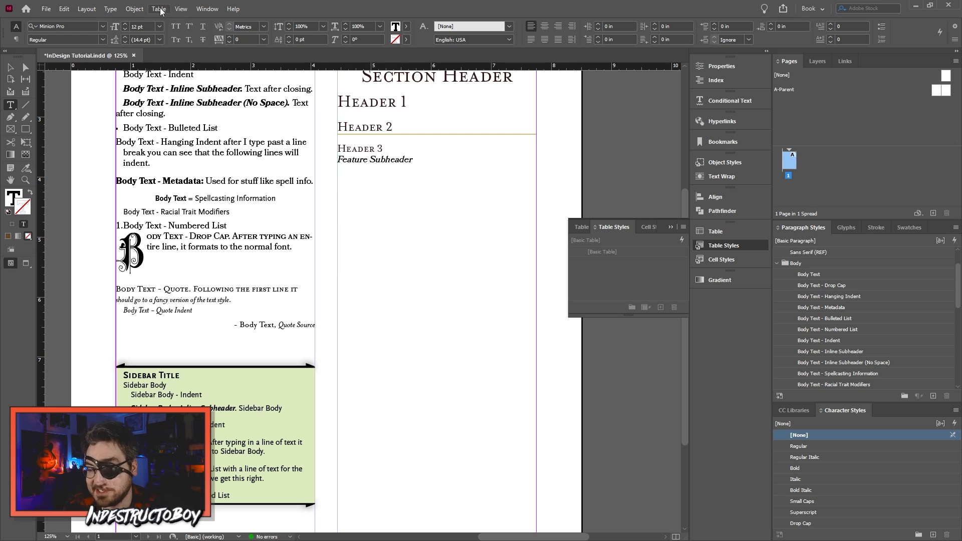
Step: Insert a table with 3 body rows, 2 columns and 1 header row in the [Basic Table] style below the Feature Subheader
click(158, 9)
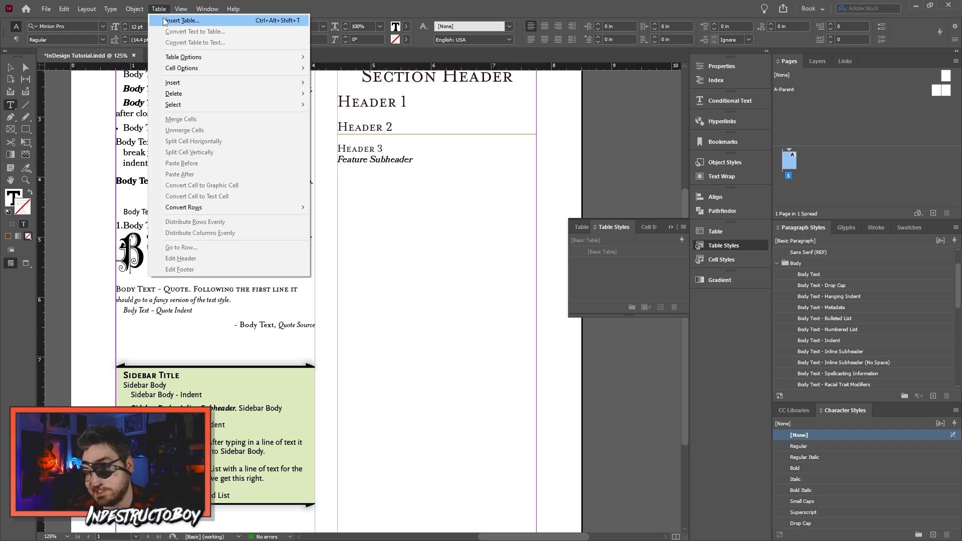
click(166, 21)
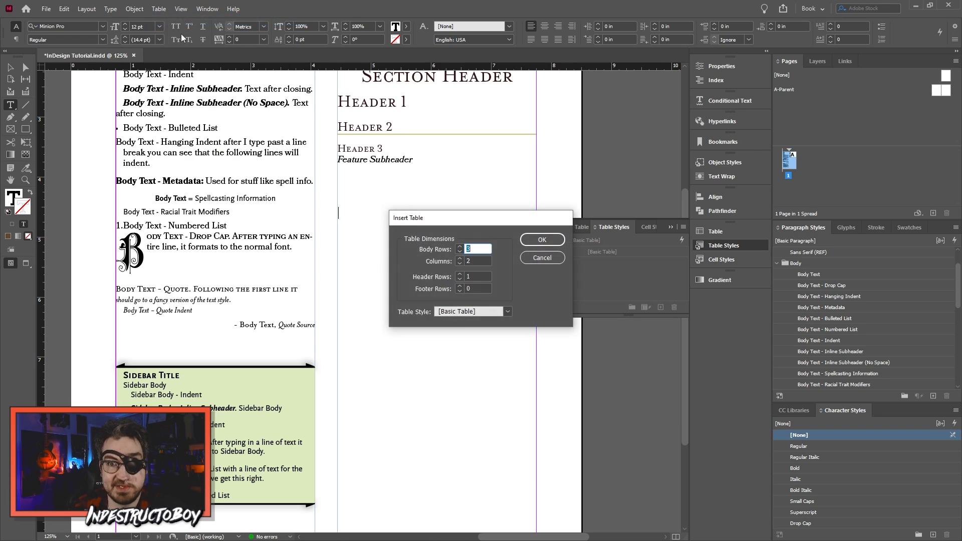
click(549, 241)
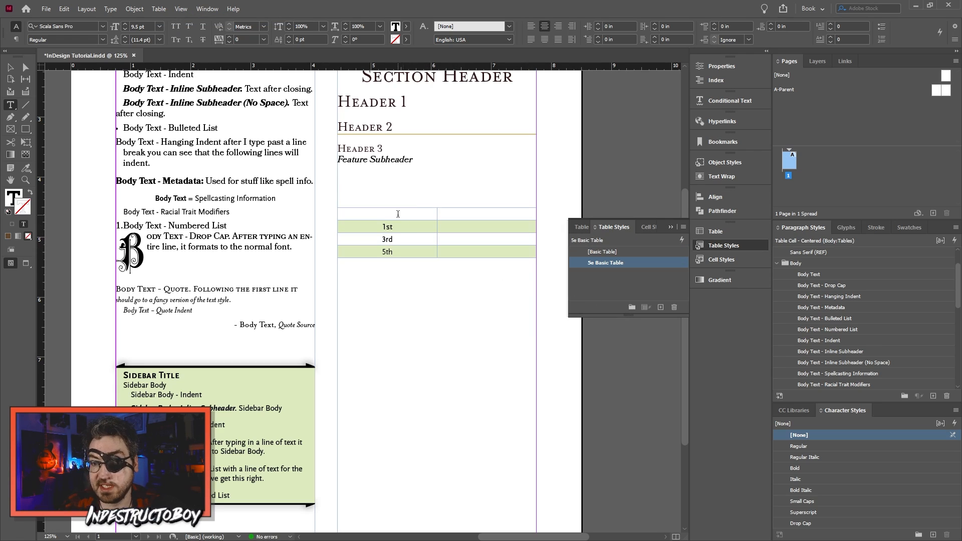
Step: Review the cell style assignments and table setup options of the 5e Basic Table style
click(399, 213)
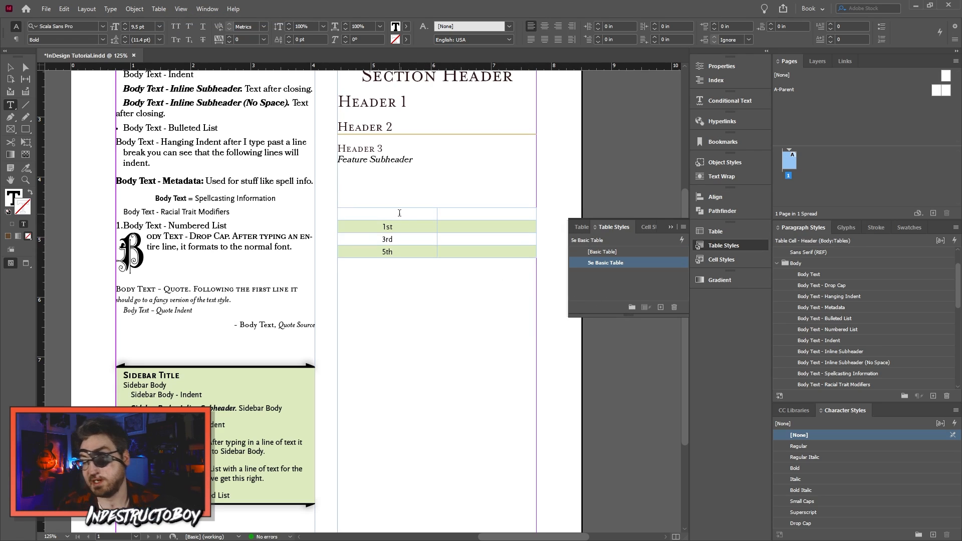
right_click(609, 262)
click(627, 268)
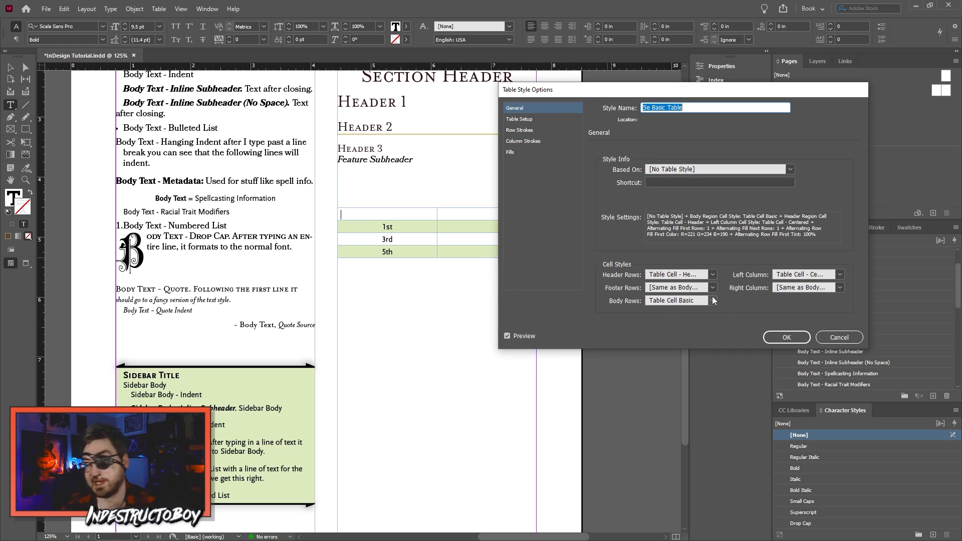
click(539, 120)
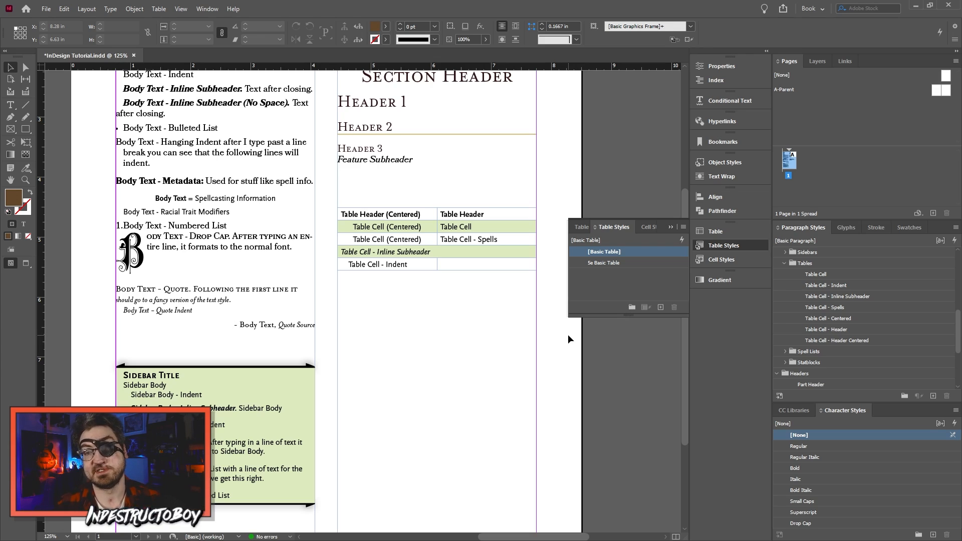
Step: Apply the Table Cell - Header Centered paragraph style to the first header cell and Table Cell - Spells to the spells cell
double_click(422, 211)
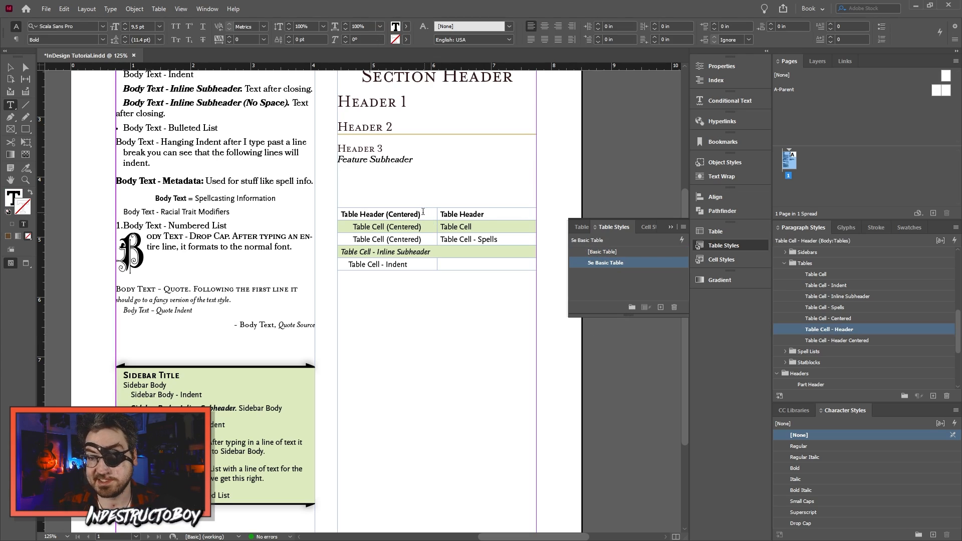
click(851, 342)
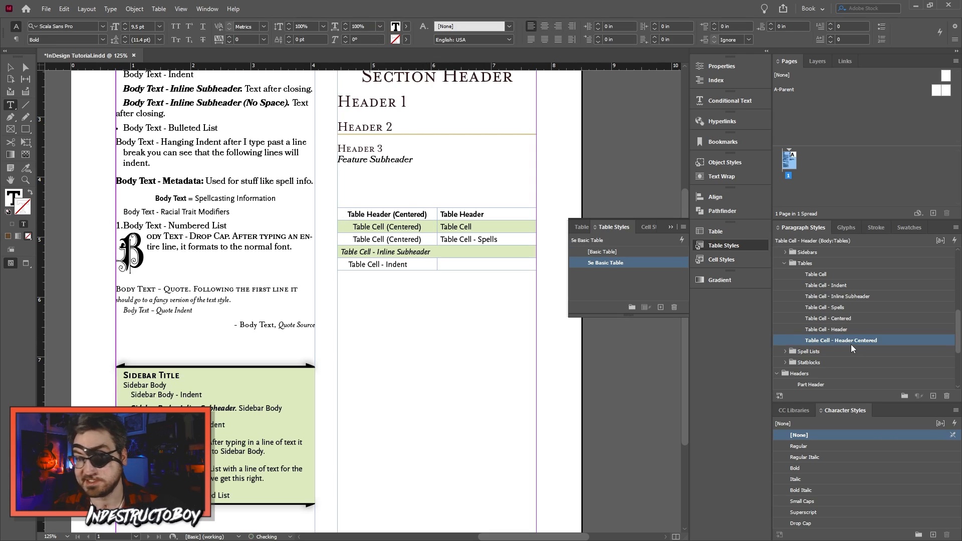
click(474, 242)
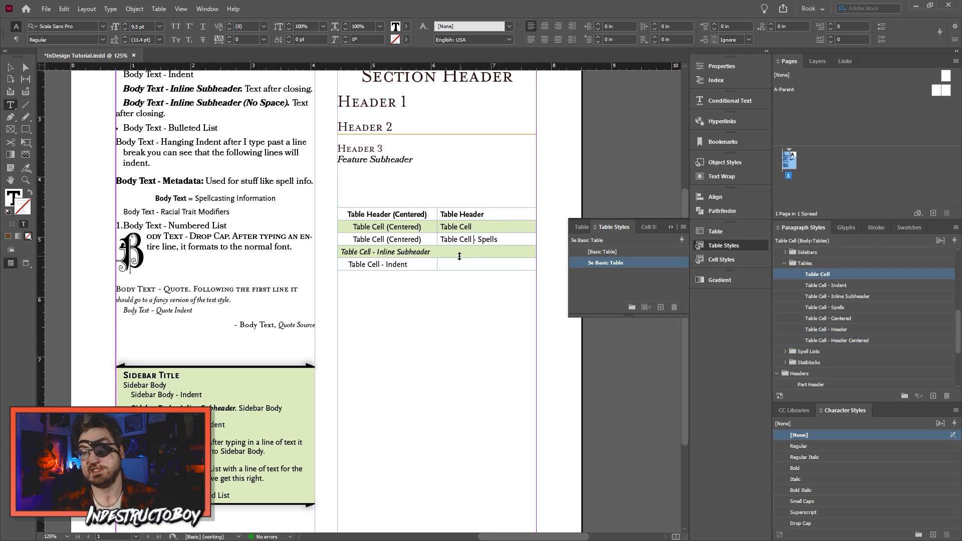
click(840, 308)
click(424, 266)
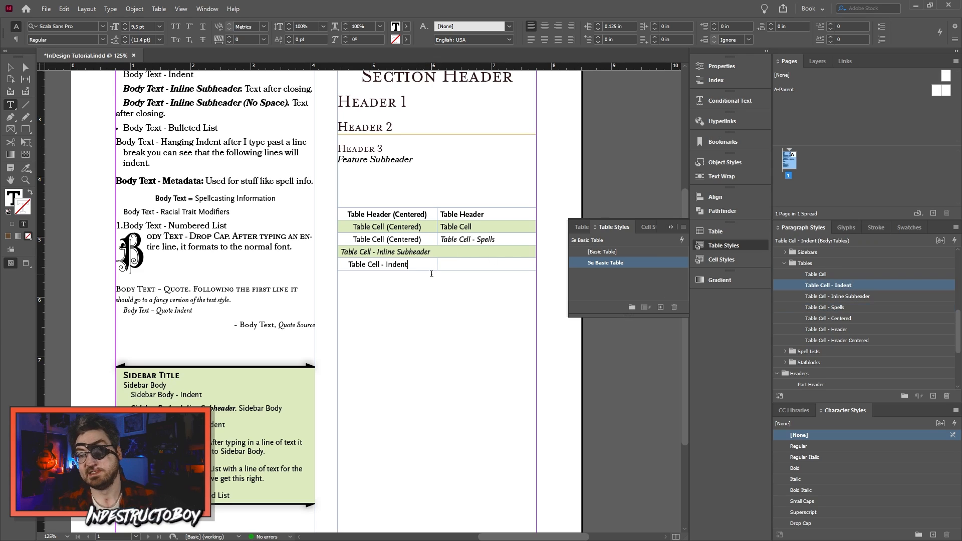
key(Escape)
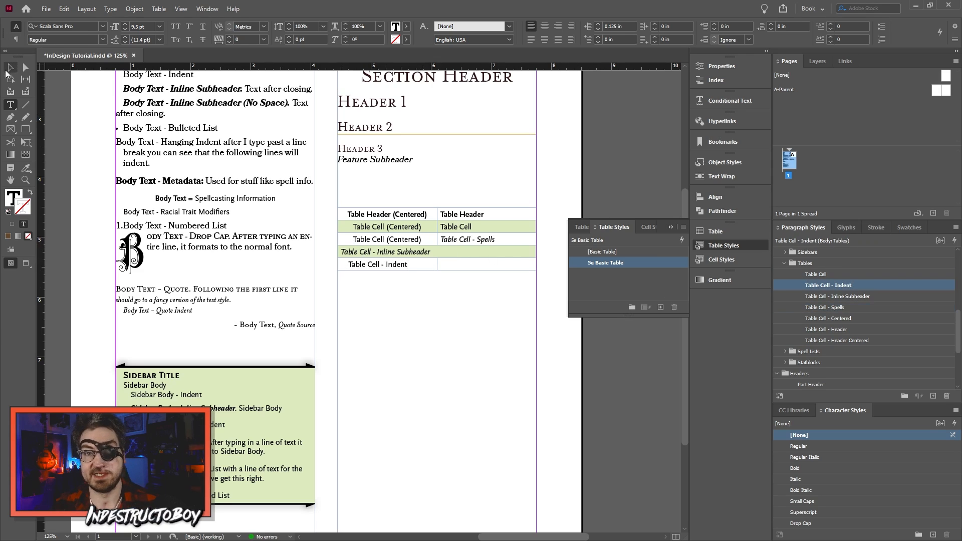
Step: Delete the empty lines between the Feature Subheader and the table
double_click(386, 187)
key(BackSpace)
key(BackSpace)
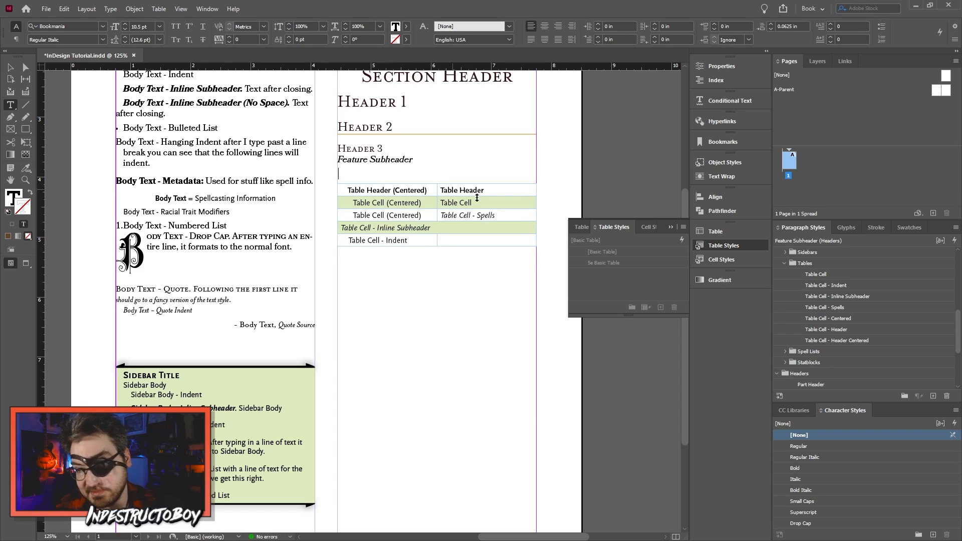
key(BackSpace)
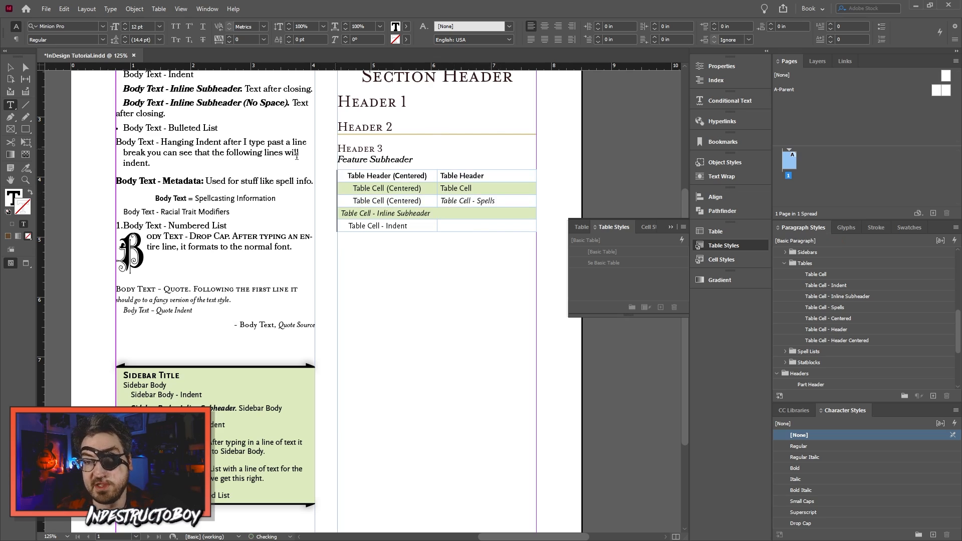
key(Escape)
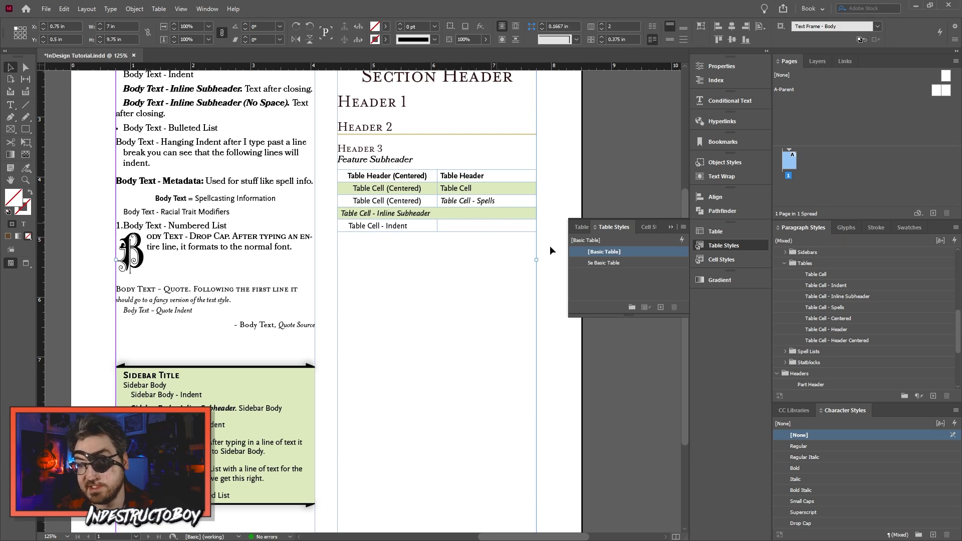
Step: Set the 5e Basic Table style's space before and space after to 0.0625 in
right_click(625, 266)
click(670, 268)
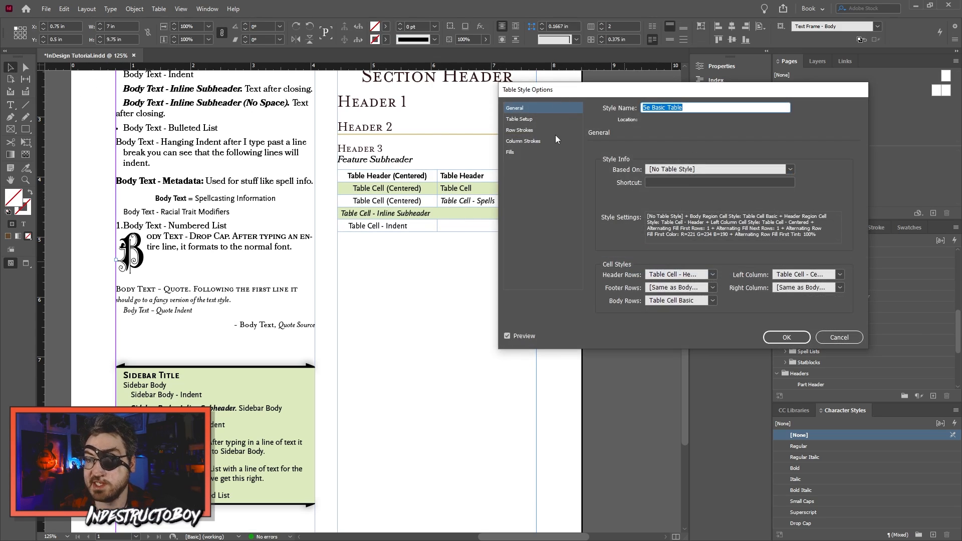
click(521, 119)
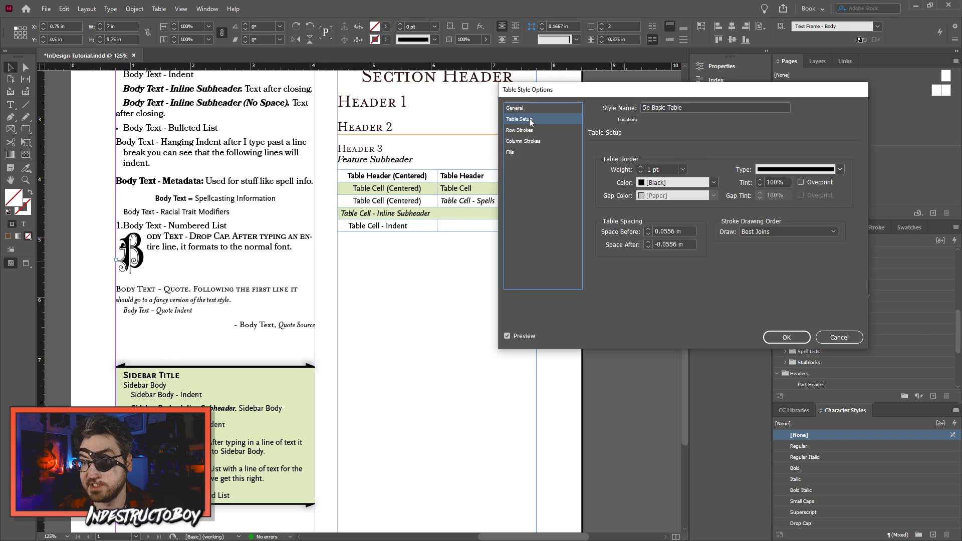
click(649, 229)
click(649, 230)
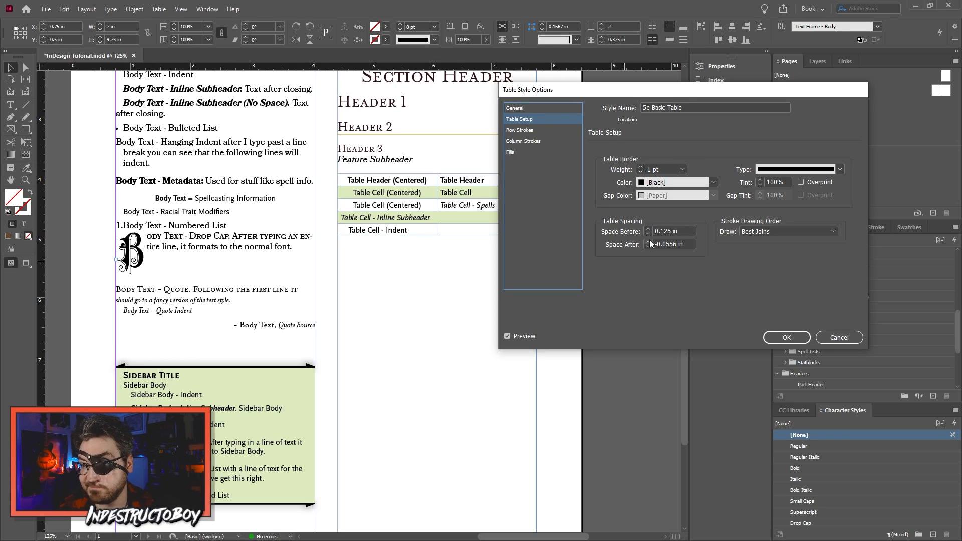
click(649, 241)
click(648, 234)
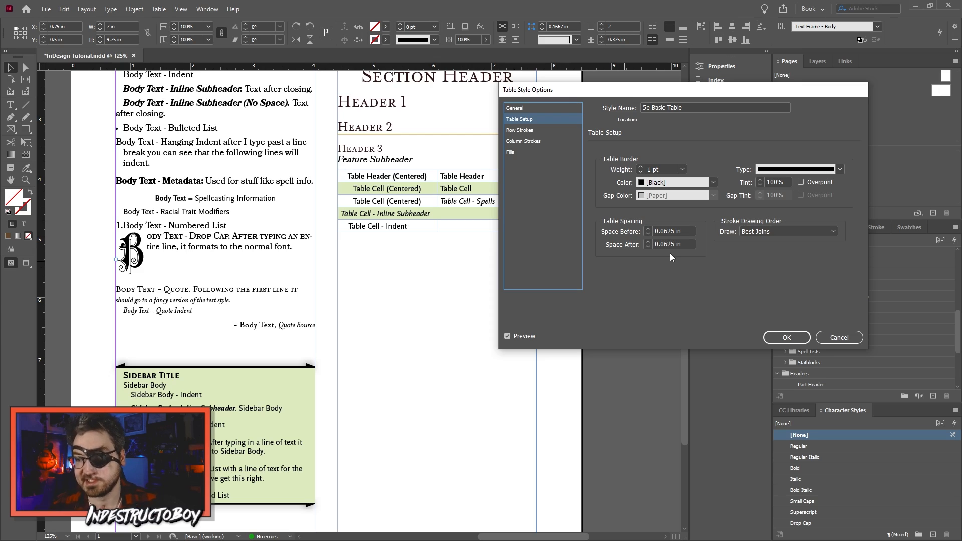
click(807, 337)
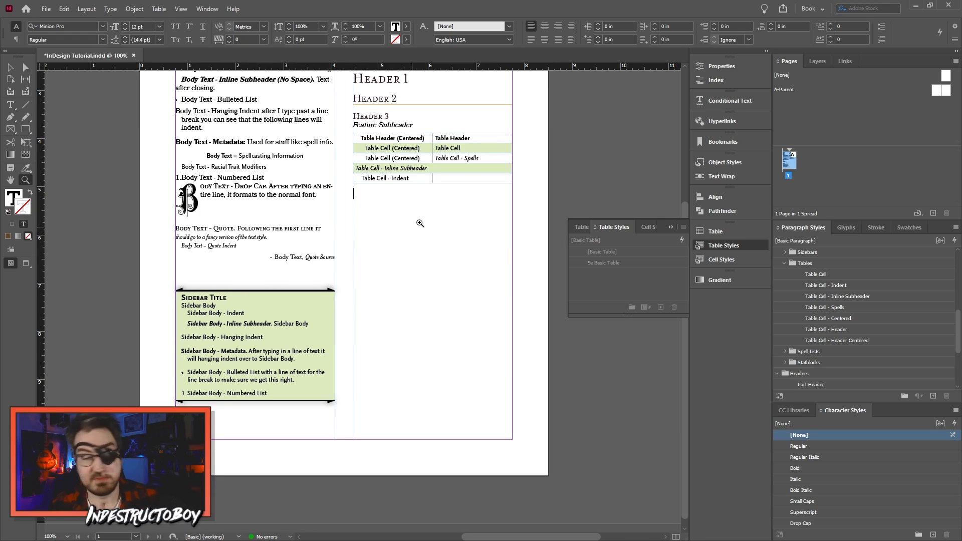
Step: Apply the Sans Serif (REF) paragraph style to the empty line below the table
click(412, 248)
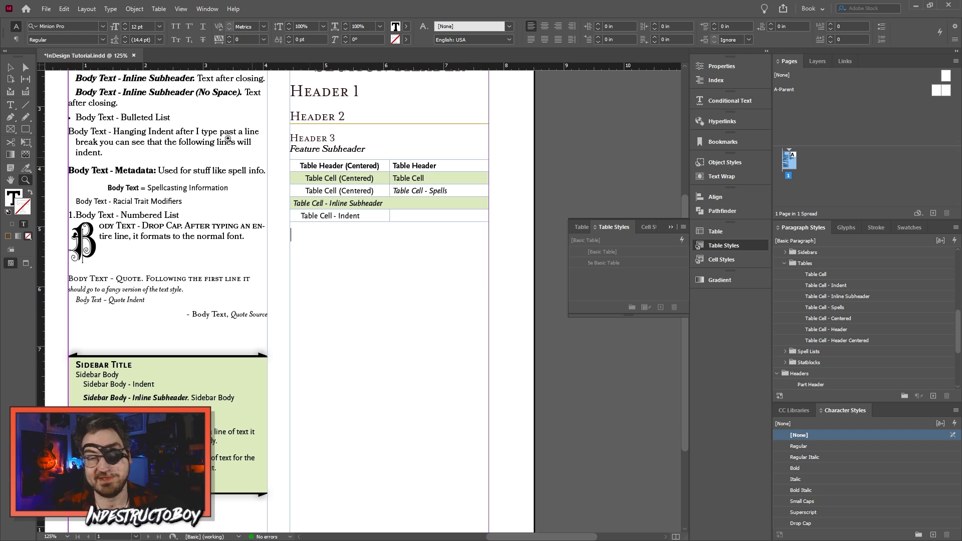
click(10, 68)
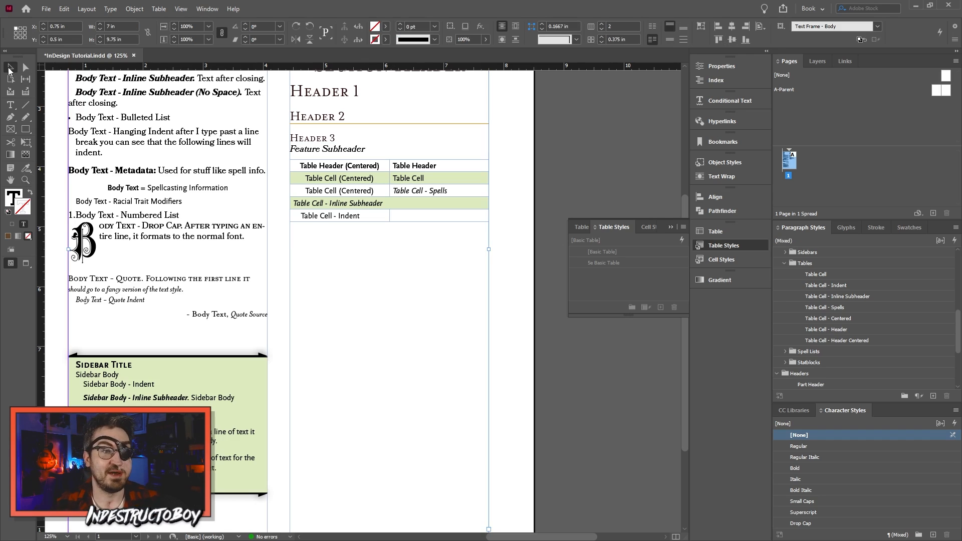
double_click(325, 262)
scroll(835, 320, up, 5)
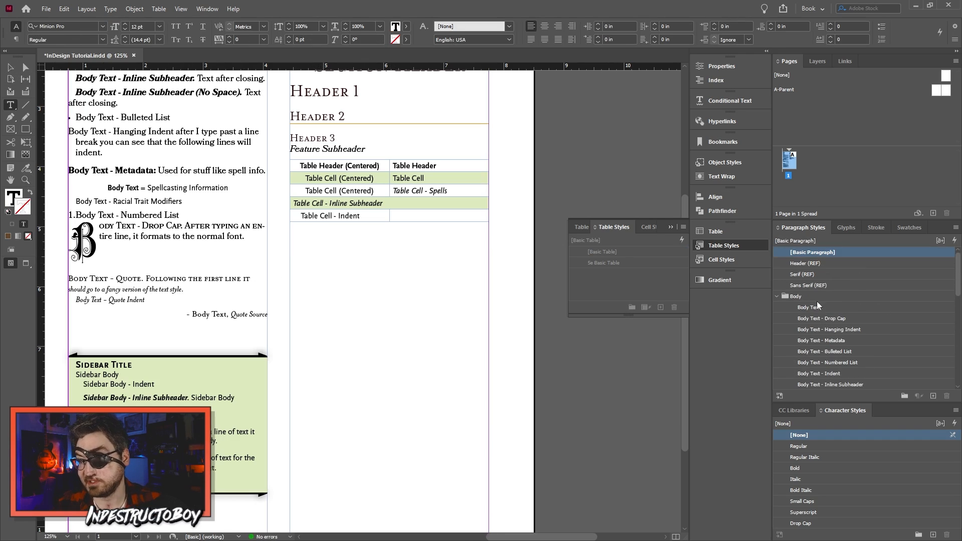
click(820, 285)
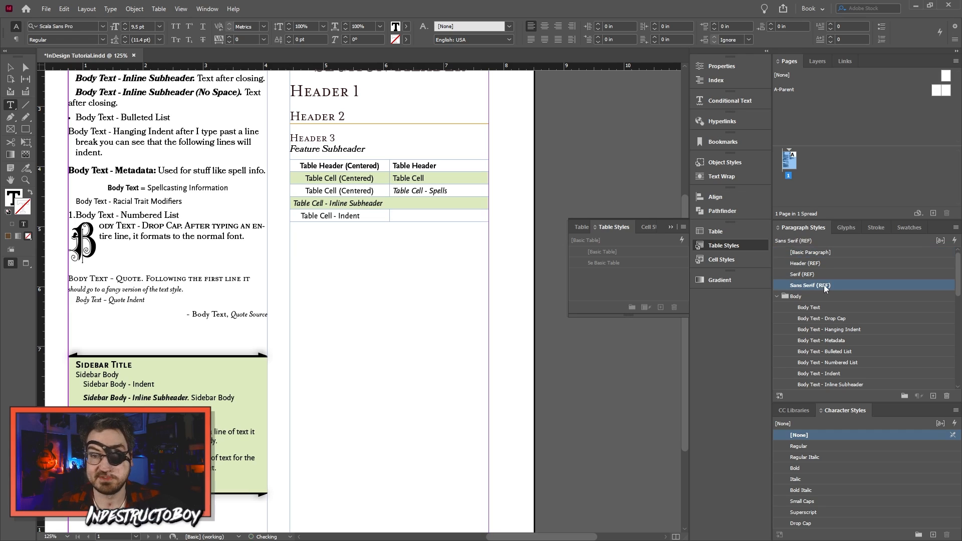
Step: Enter three sample lines below the table: "Spell List - Level", "Spell List - Name" and "Spell List - Name (In-Body)"
text(Spell)
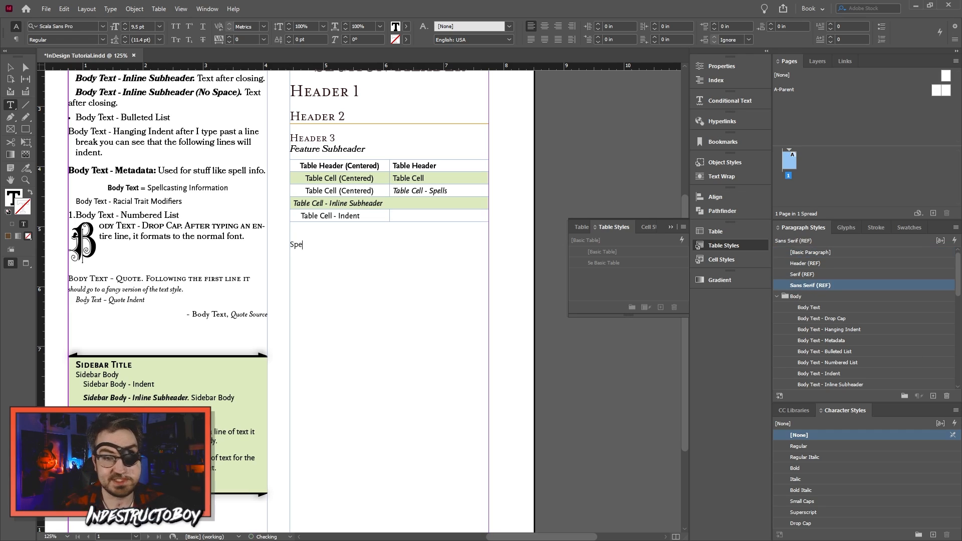
key(BackSpace)
key(BackSpace)
key(BackSpace)
key(BackSpace)
key(BackSpace)
text(Spe)
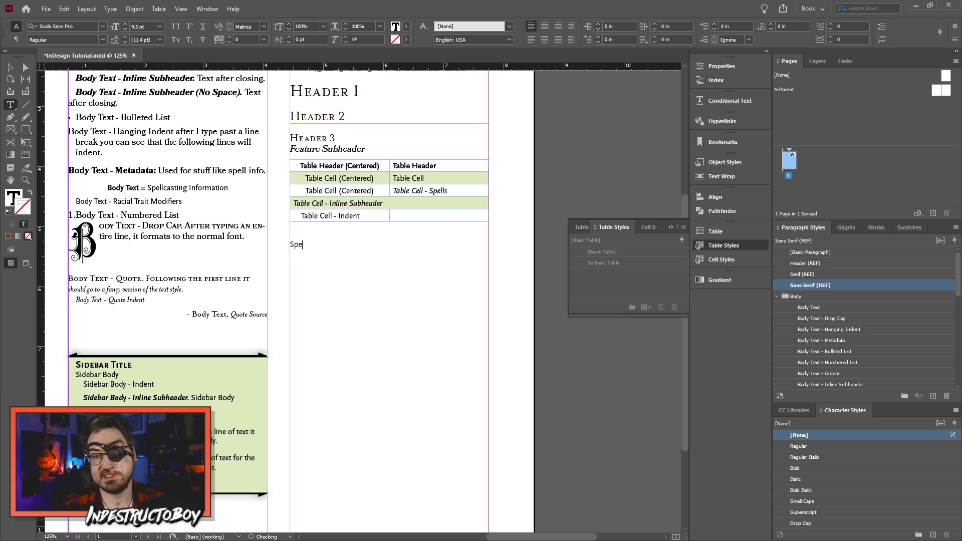
text(ll List - Level)
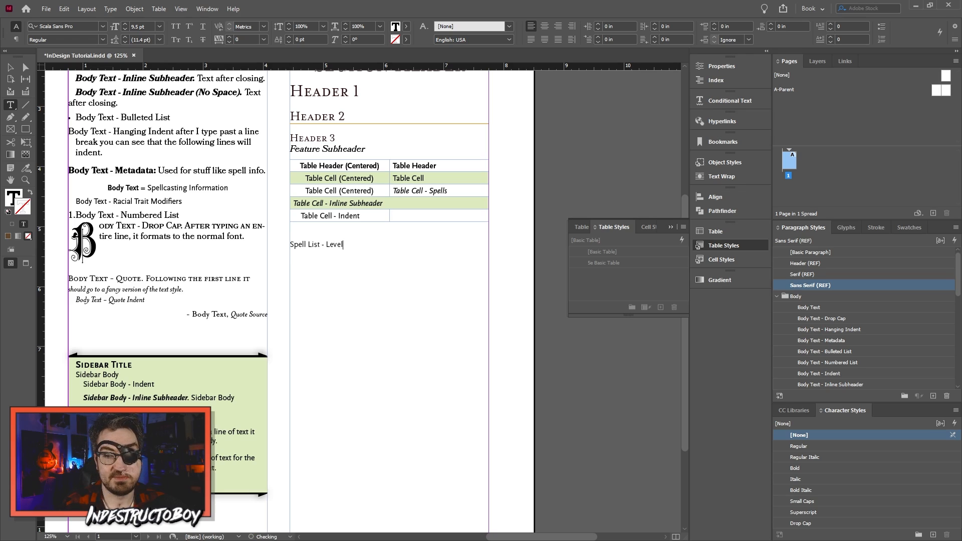
text(Spell List)
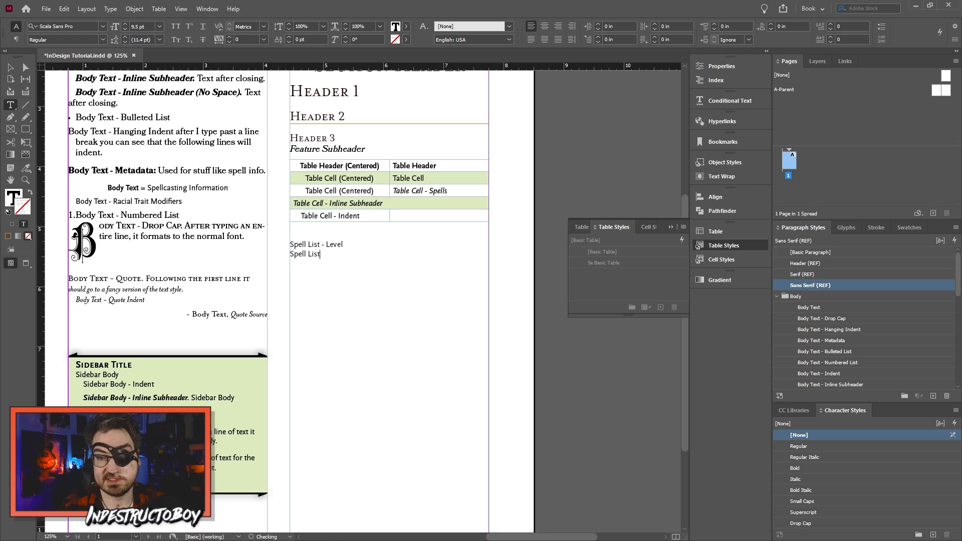
text( - Name )
text(S)
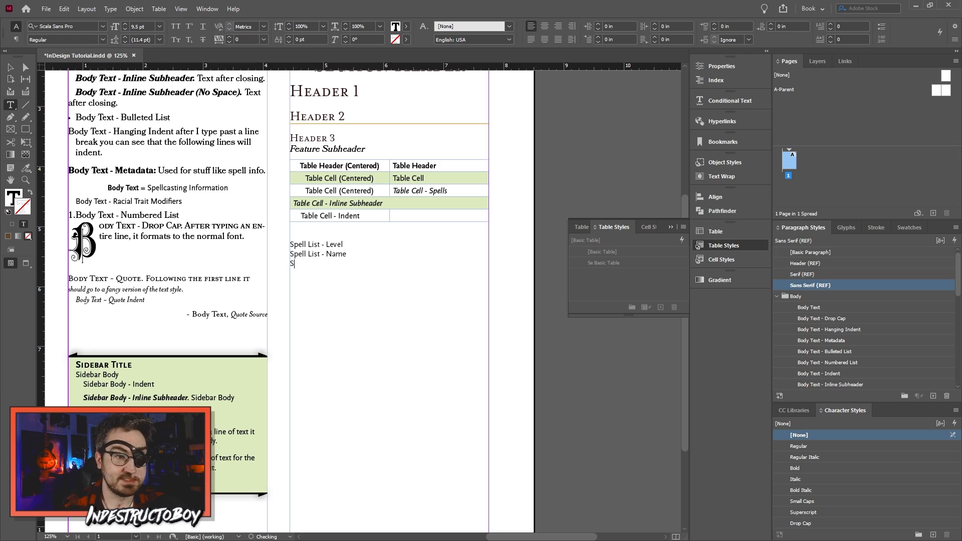
text(pell List - )
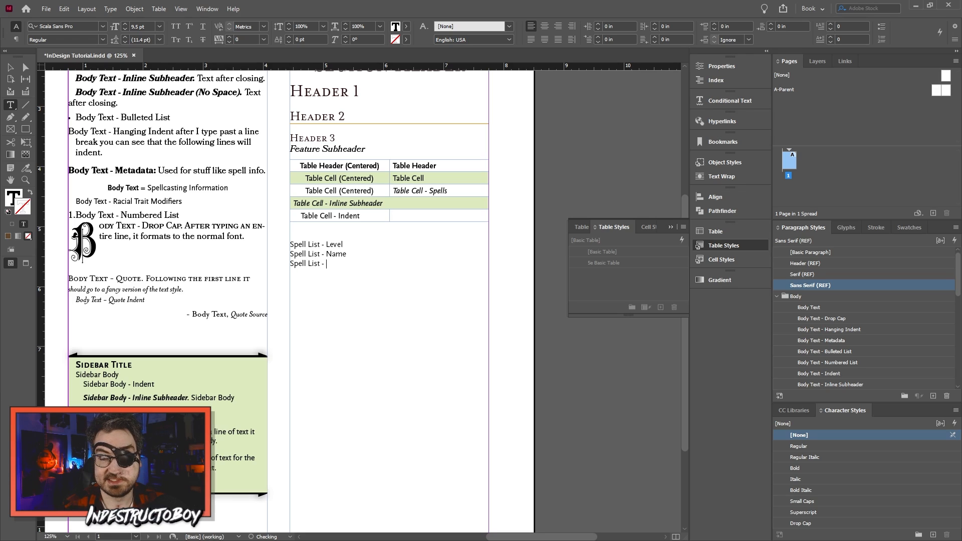
text(Name (In-)
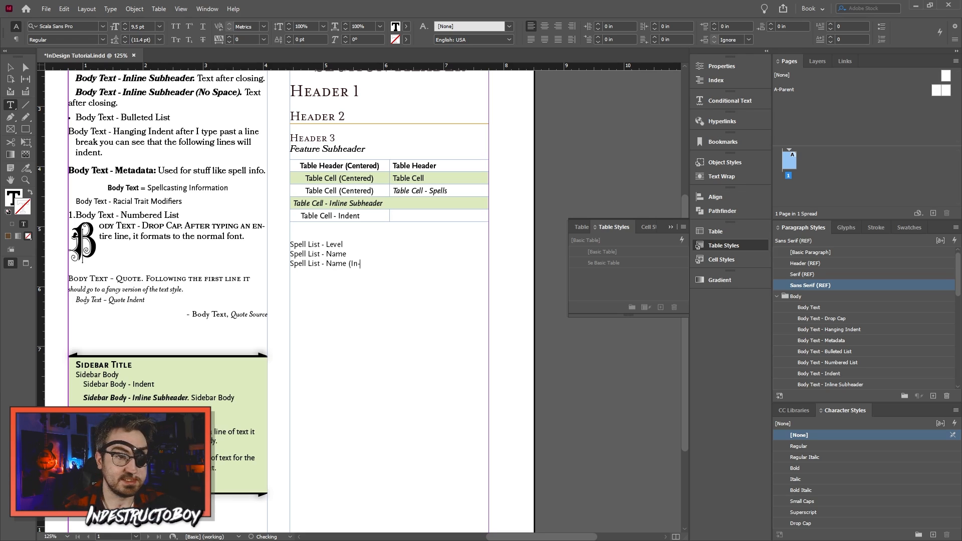
text(Body))
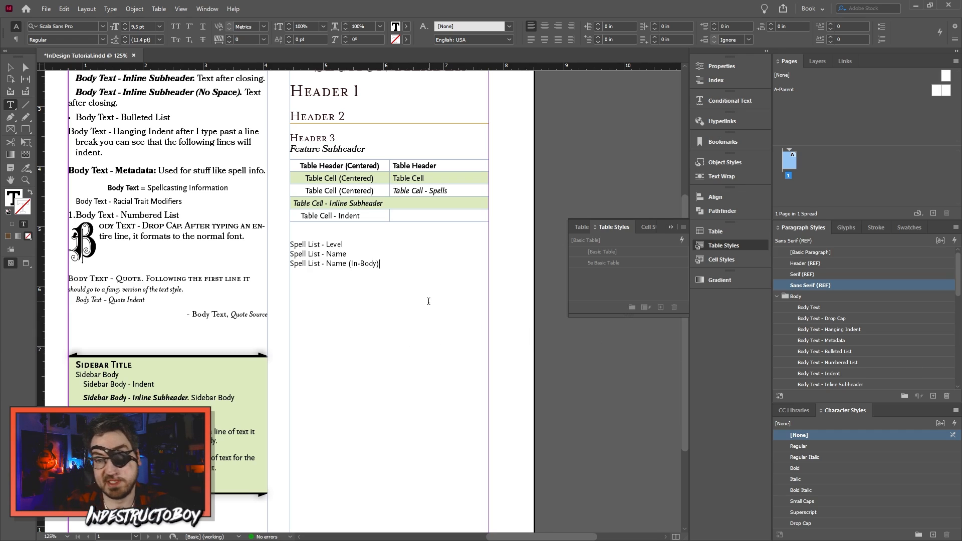
Step: Create a Spell List - Name paragraph style in the Spell Lists folder and apply it to the three spell list lines
drag(397, 265, 291, 245)
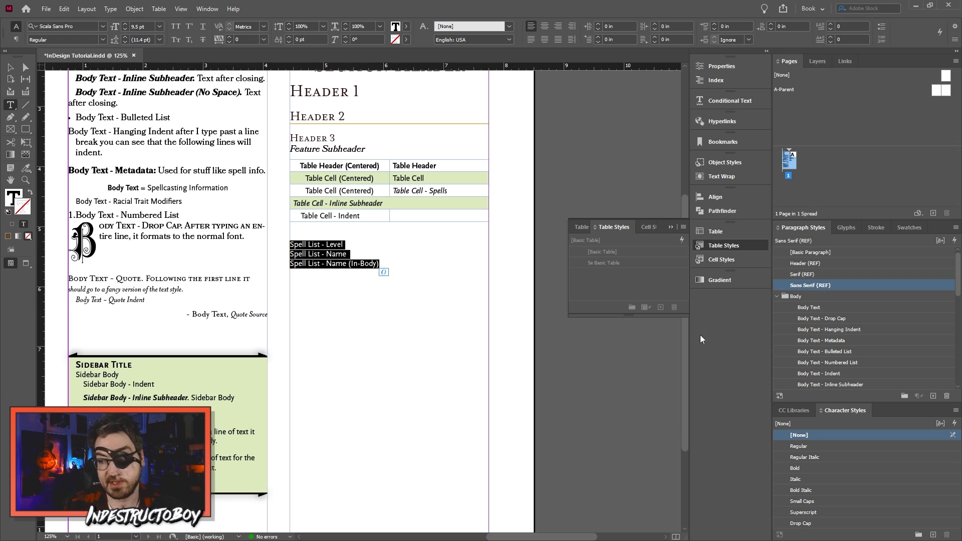
click(934, 396)
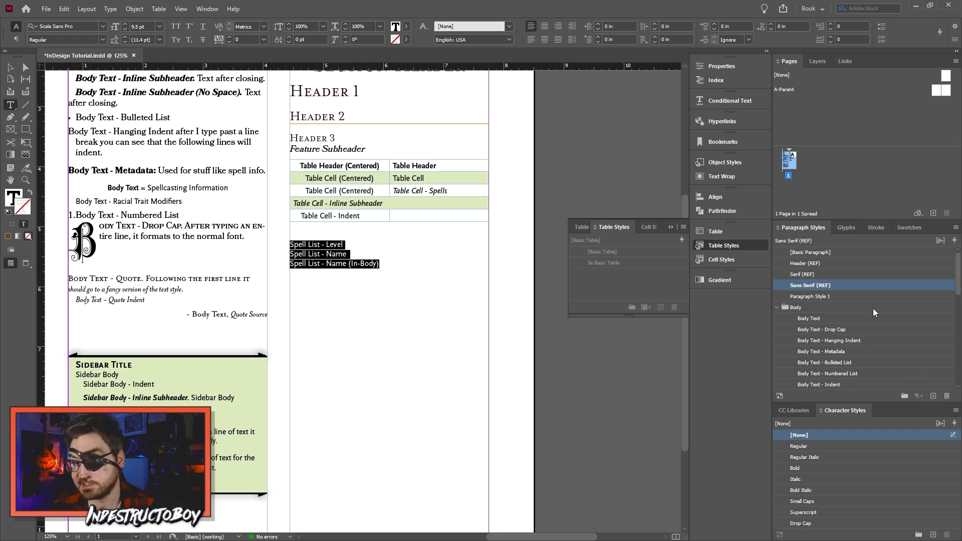
click(825, 296)
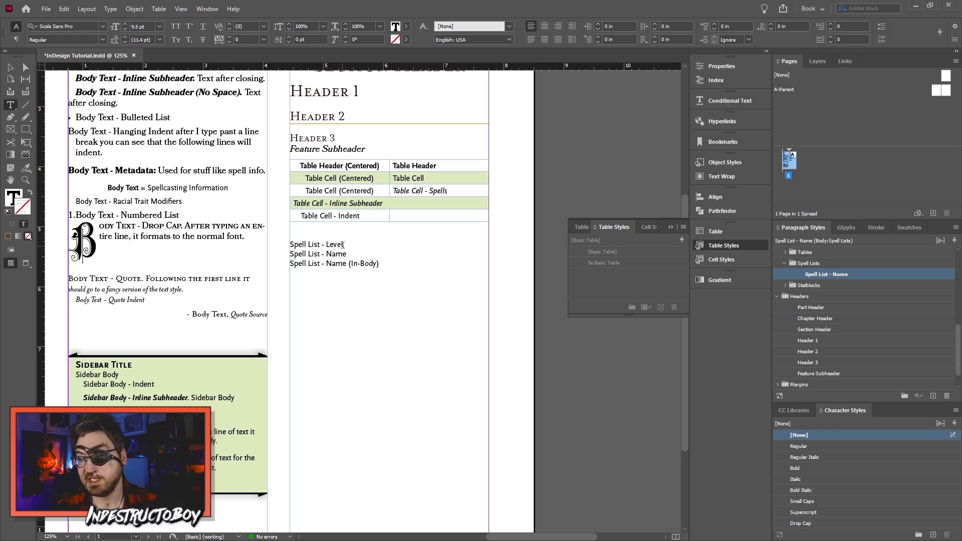
Step: Create a Spell List - Level paragraph style based on Spell List - Name, using 10.5 pt Bold, Small Caps and proportional oldstyle figures
click(933, 396)
double_click(812, 287)
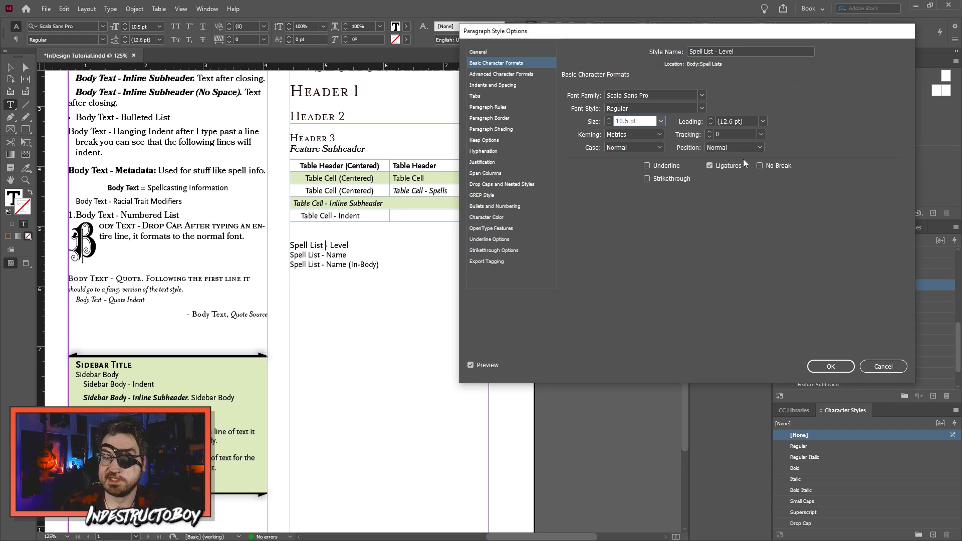
click(649, 148)
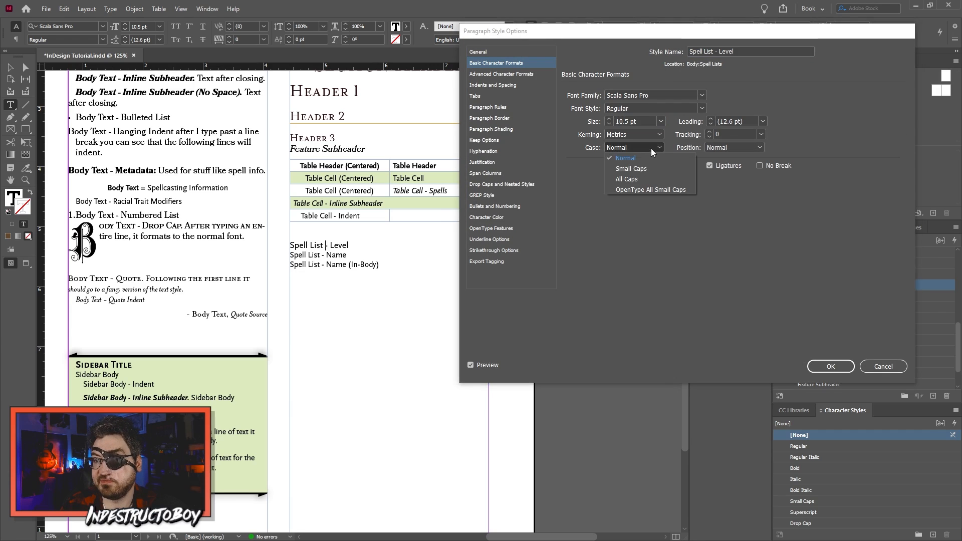
click(655, 170)
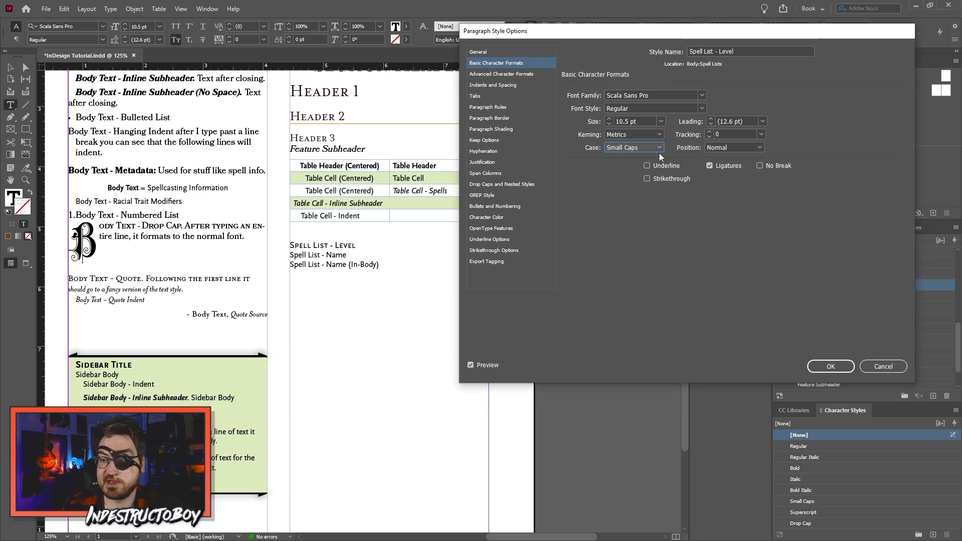
click(702, 109)
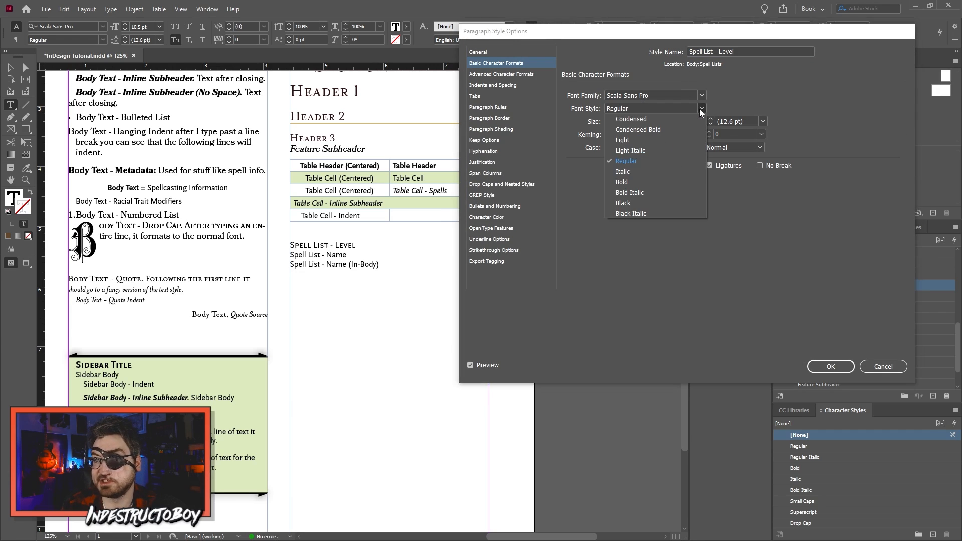
click(672, 183)
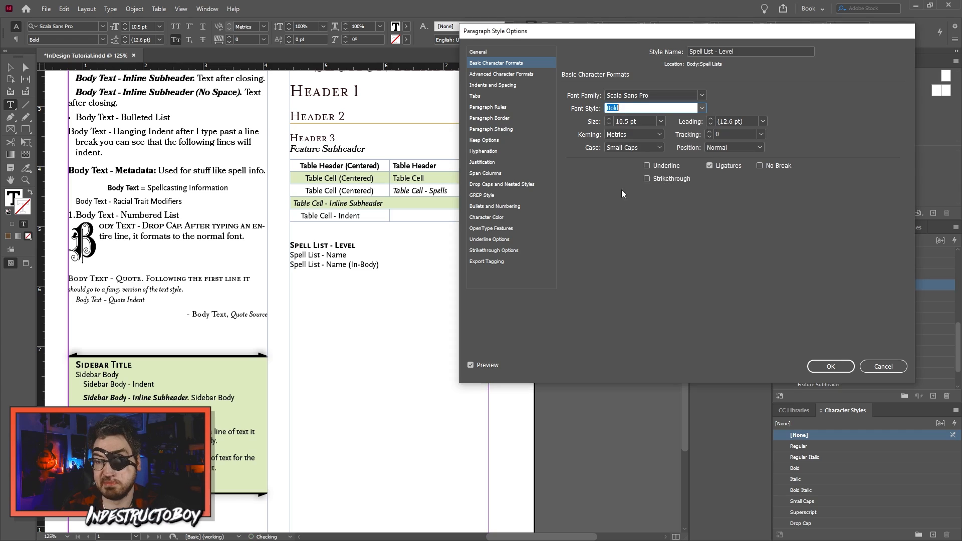
click(512, 229)
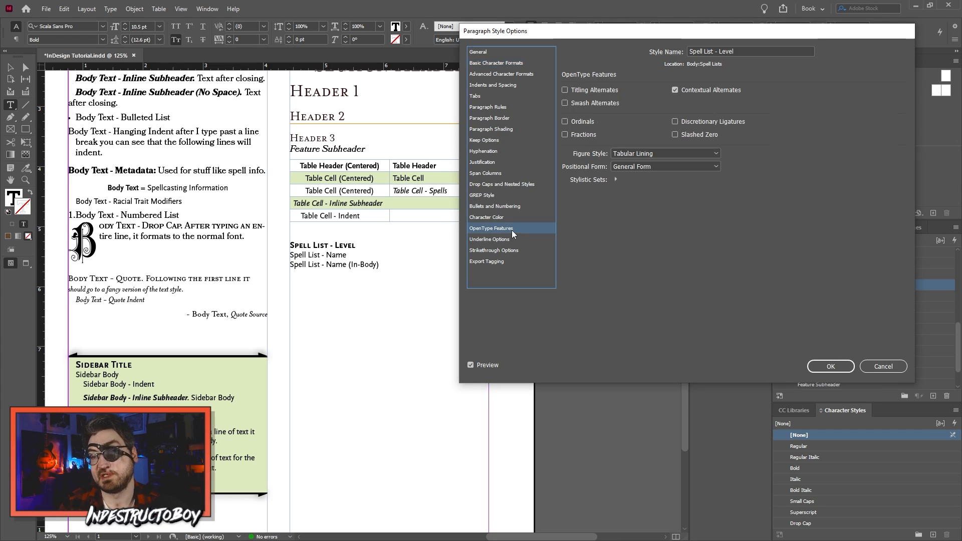
click(719, 152)
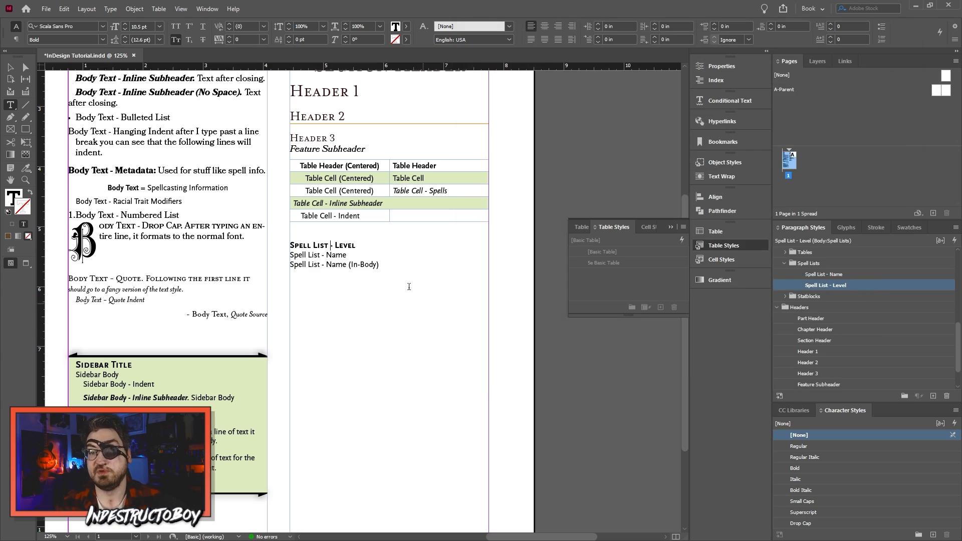
Step: Add "(1st Level Spell)" to the end of the Spell List - Level line to test how numerals look
click(375, 245)
text(()
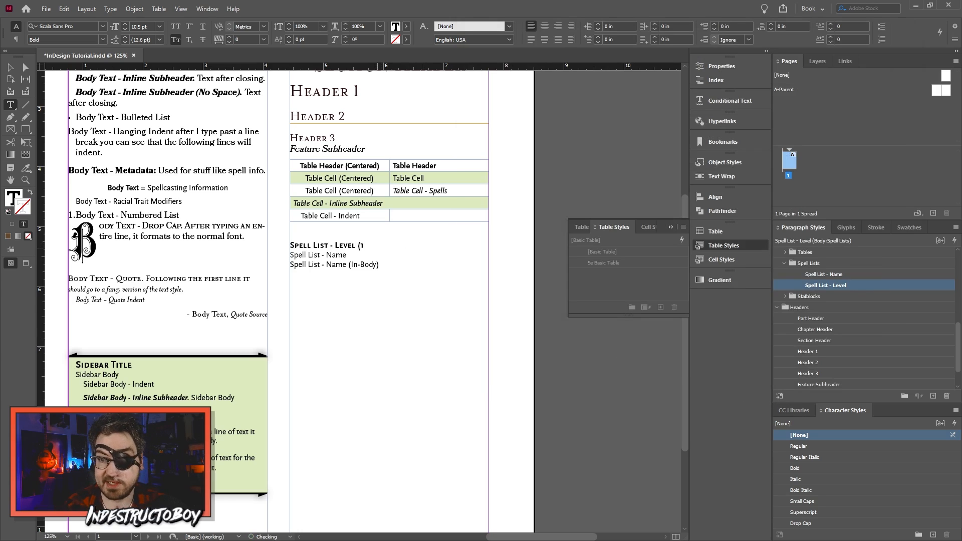
text(1st Level Spell))
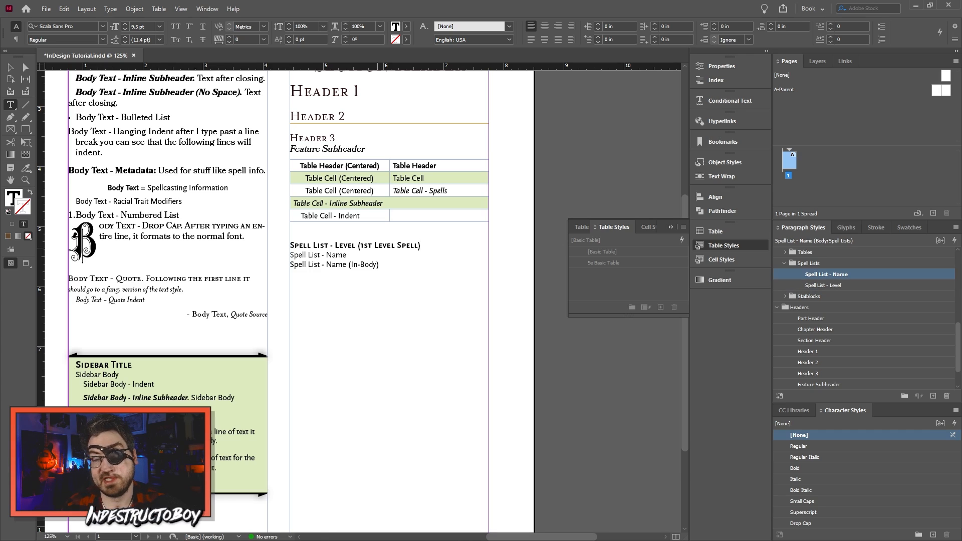
text(1)
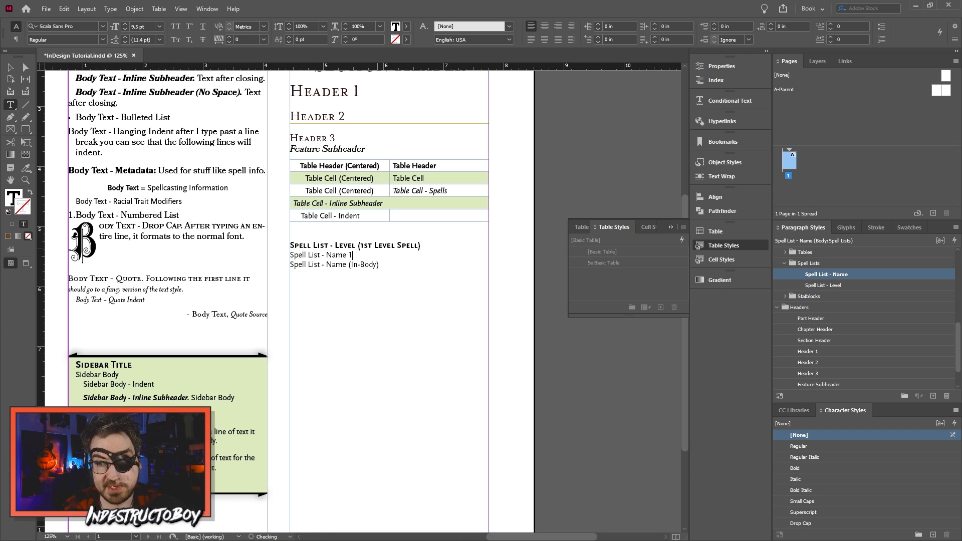
key(BackSpace)
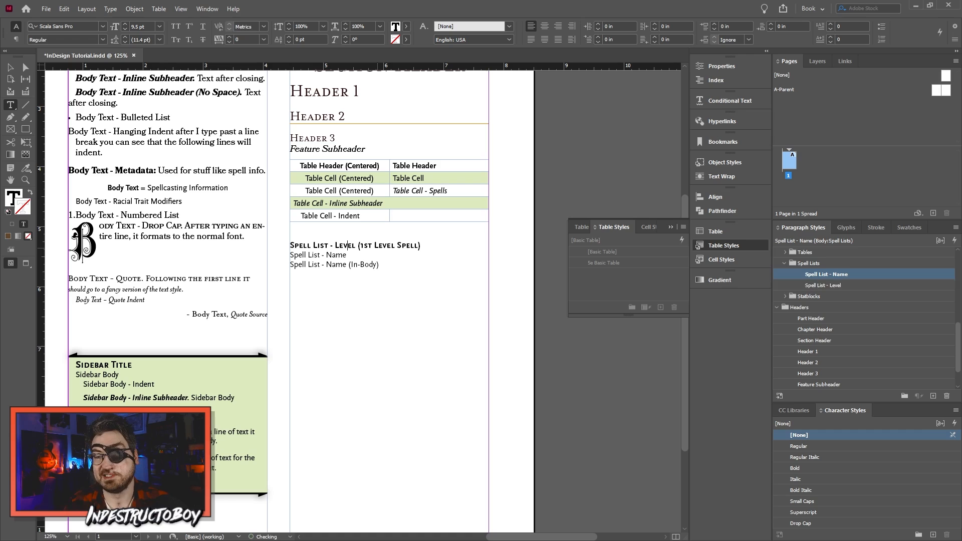
Step: Remove the "(1st Level Spell)" test text from the Spell List - Level line
key(Right)
key(Right)
key(Delete)
key(Delete)
key(Delete)
key(Delete)
key(Delete)
key(Delete)
key(Delete)
key(Delete)
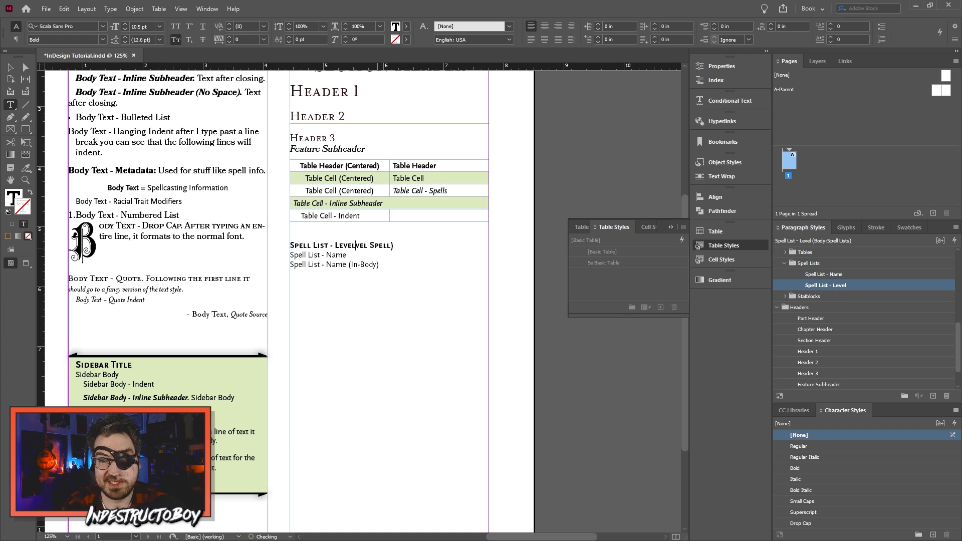
key(Delete)
key(Delete)
key(Delete)
key(Delete)
key(Delete)
key(Delete)
key(Delete)
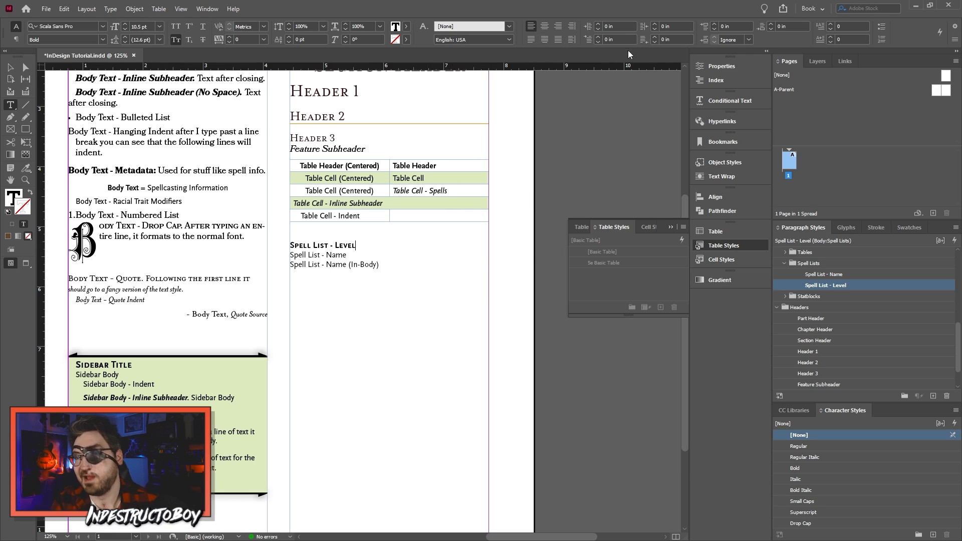
Step: Set the space before the Spell List - Level line to 0.0625 in and redefine its paragraph style to match
click(714, 23)
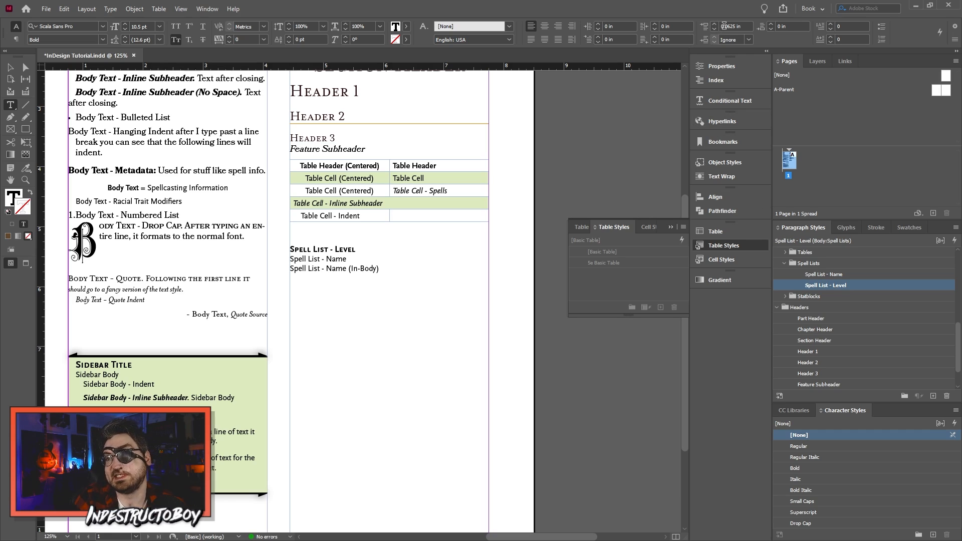
right_click(835, 286)
click(883, 295)
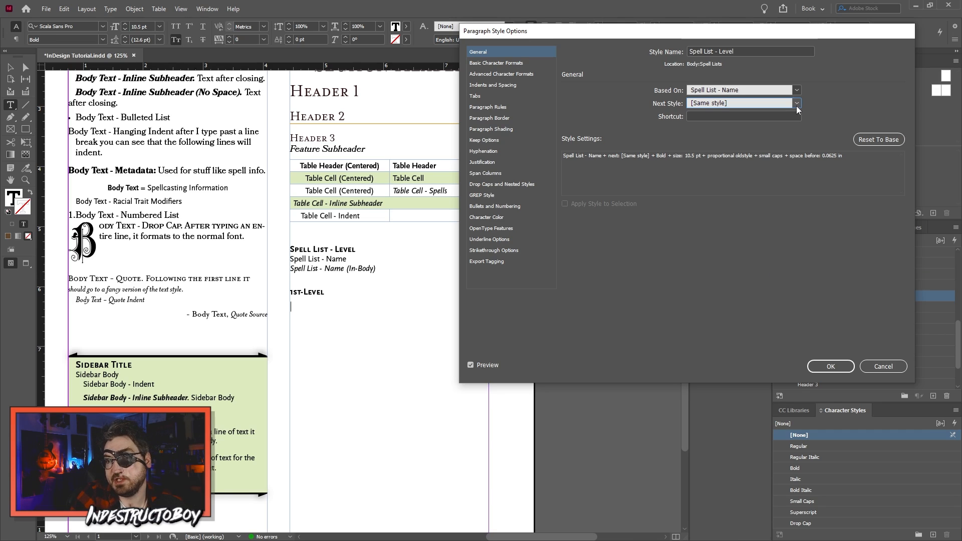
Step: Set the Next Style of the Spell List - Level paragraph style to Spell List - Name
click(797, 103)
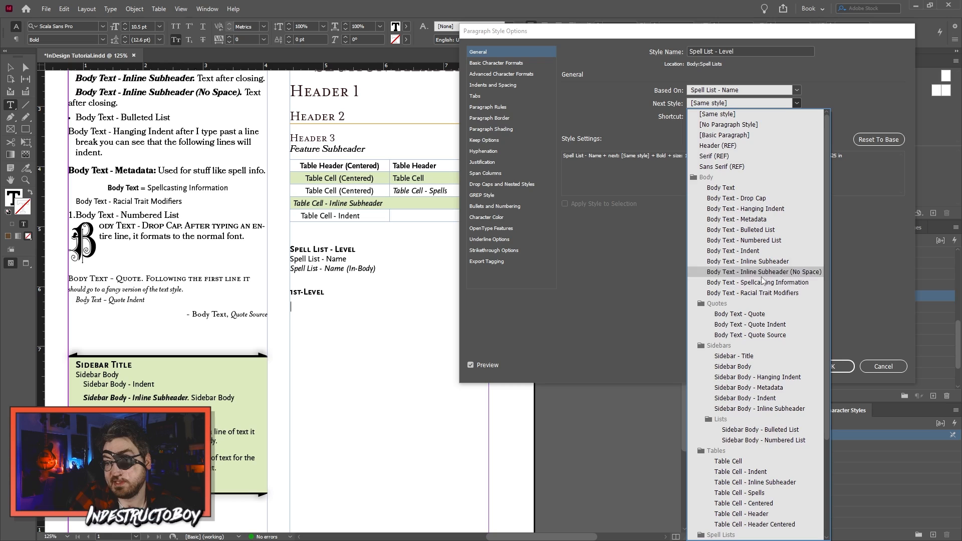
scroll(762, 280, down, 3)
click(765, 420)
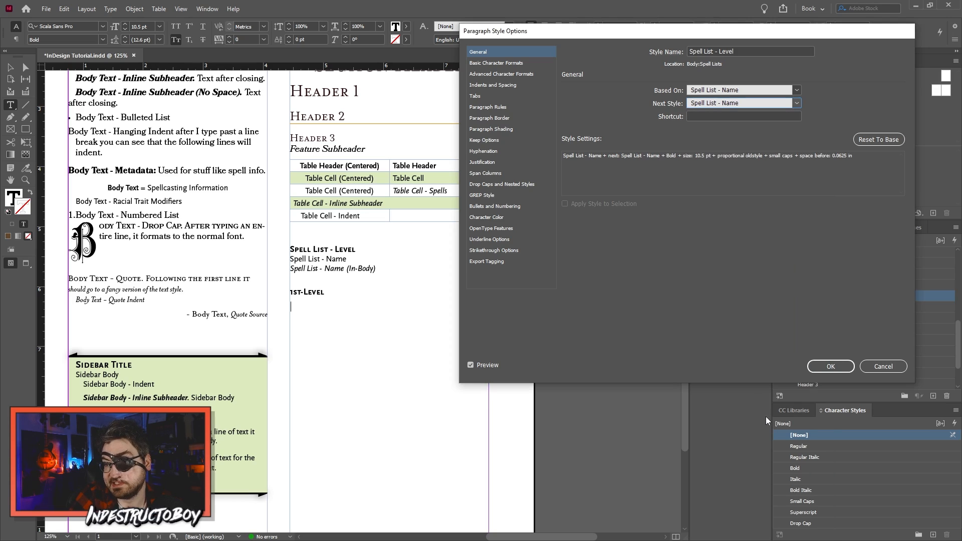
click(797, 104)
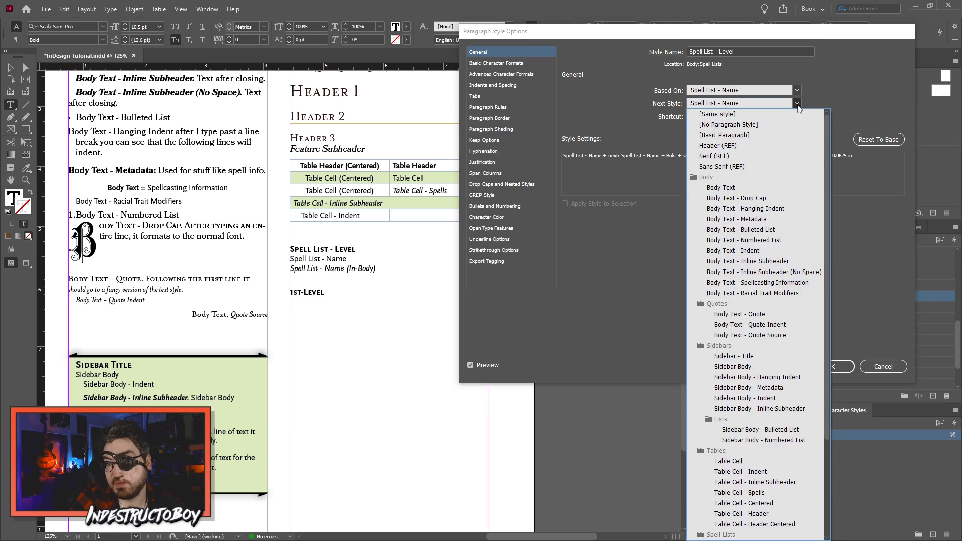
scroll(785, 404, down, 4)
click(899, 323)
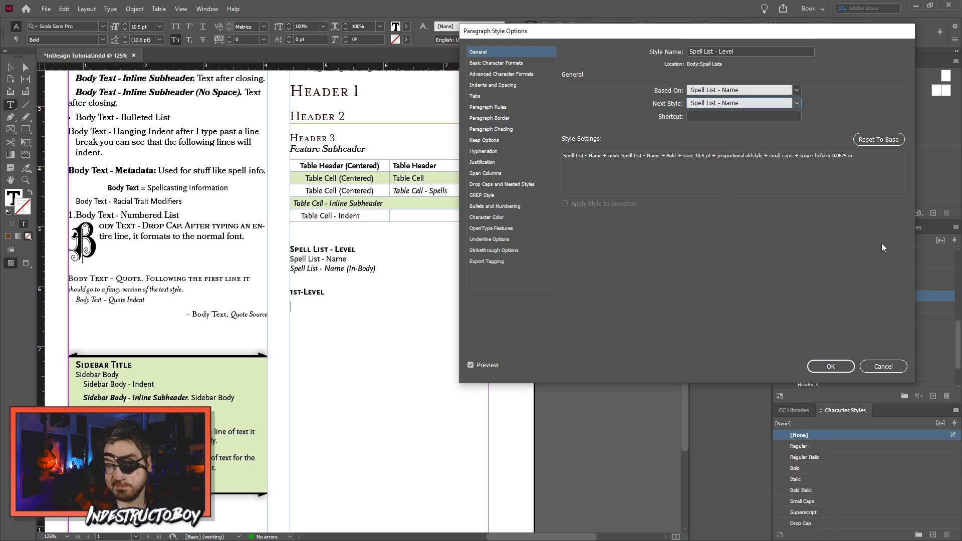
click(831, 367)
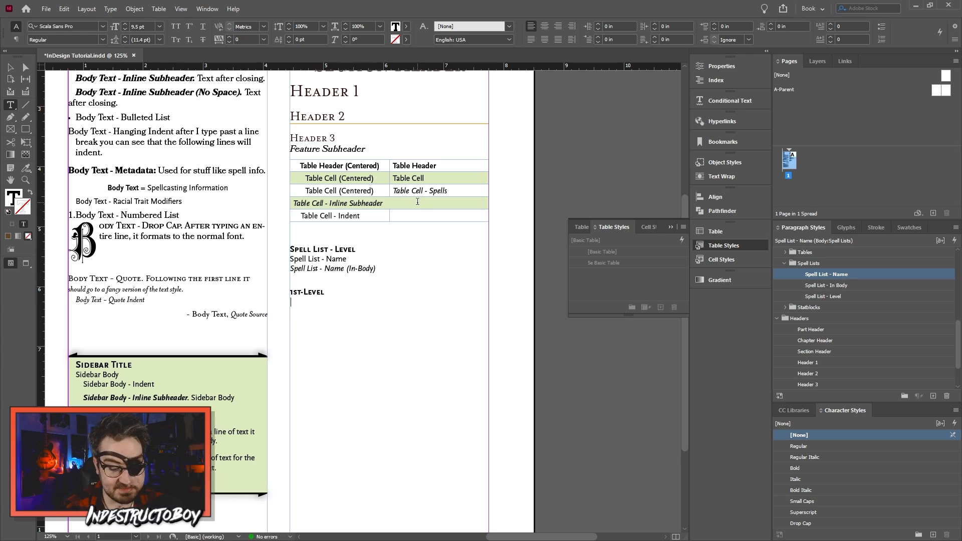
Step: Enter "Shield of Faith" below the 1st-Level line and "Shield of faith" beneath it in the Spell List - In Body style
text(Shield of Faith)
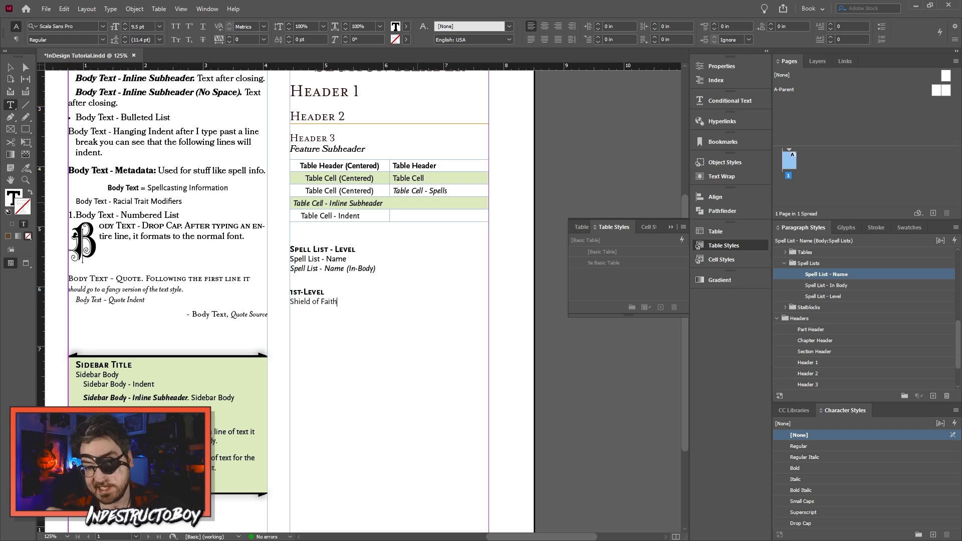
key(Return)
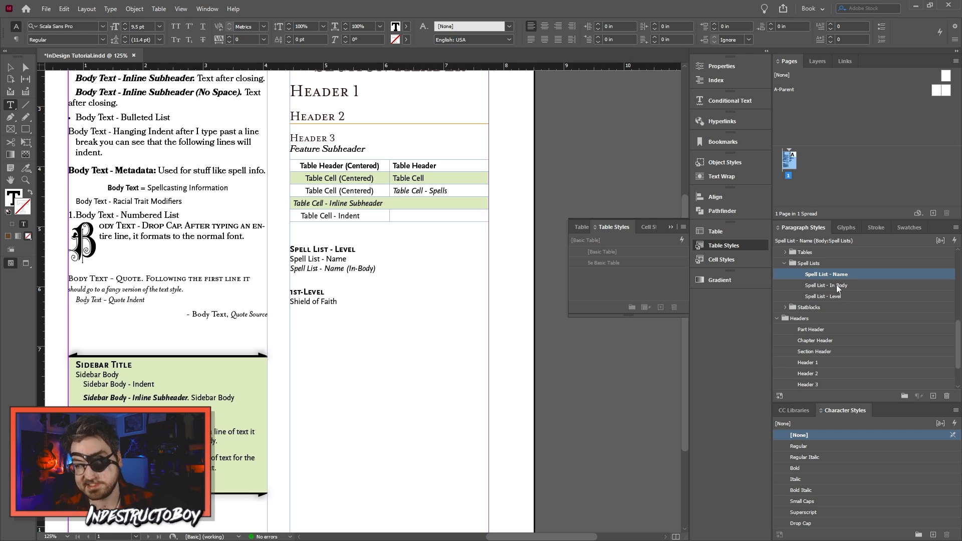
click(836, 286)
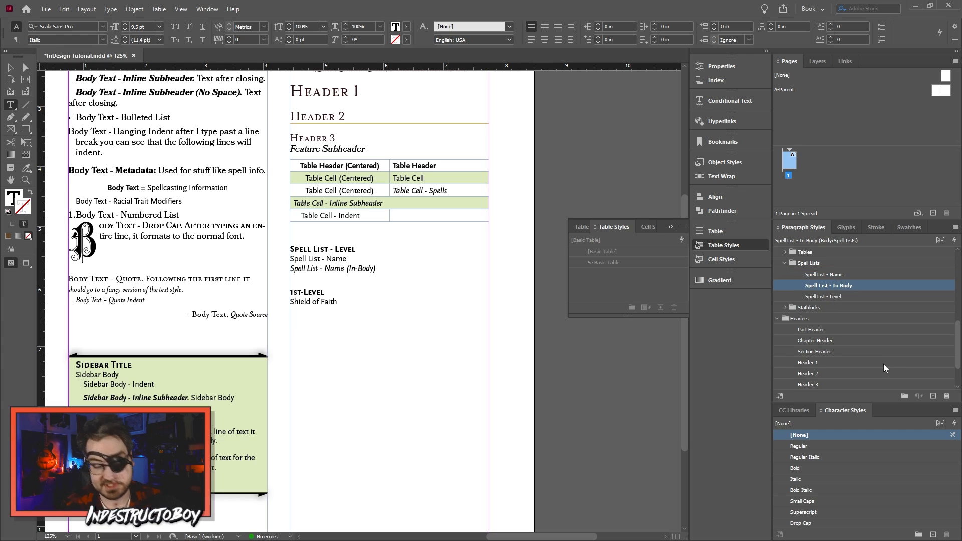
text(Sh)
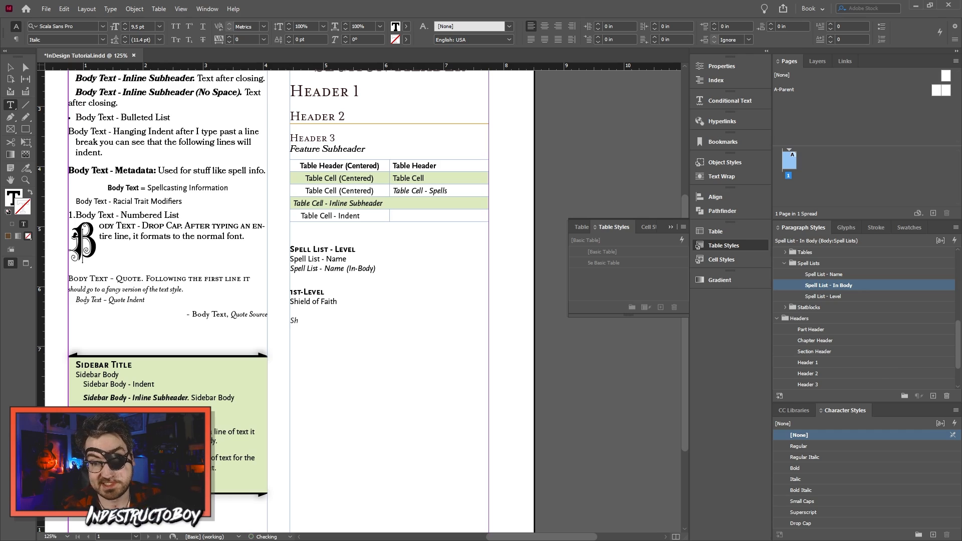
text(ield of fa)
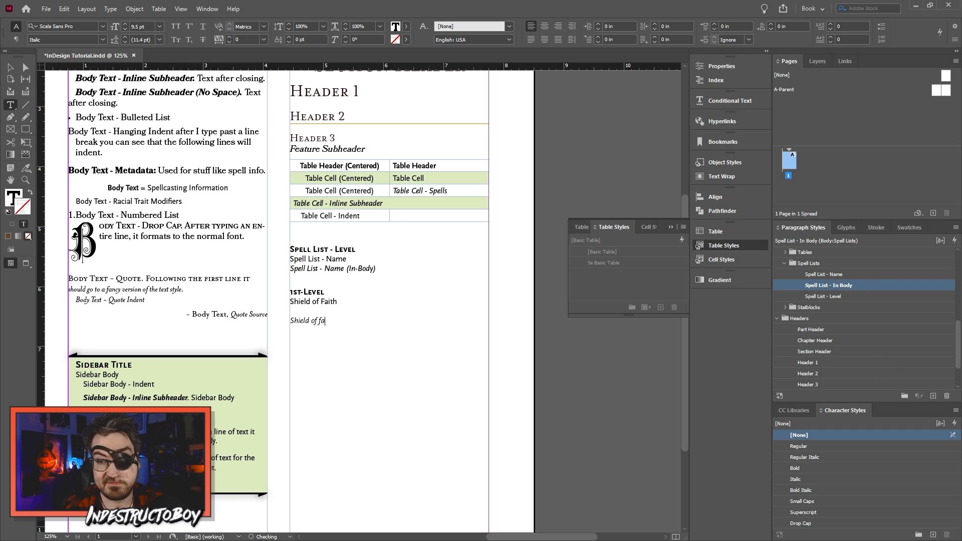
text(ith)
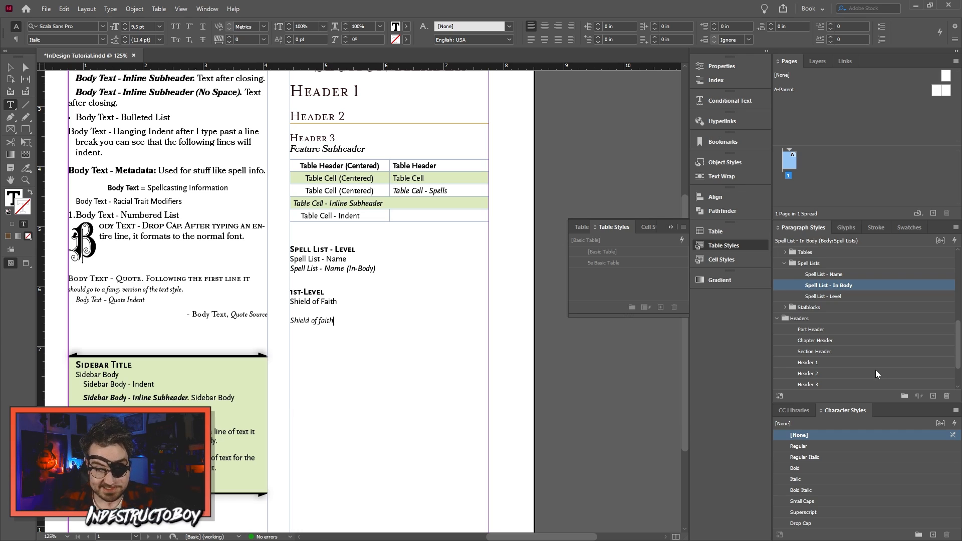
Step: Delete the 1st-Level and Shield of Faith test lines below the spell list style samples
key(Up)
key(BackSpace)
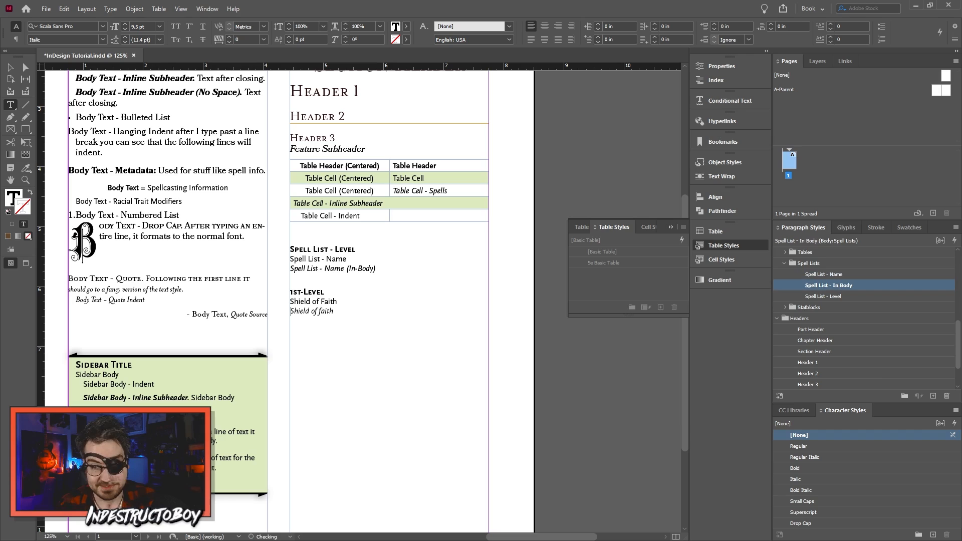
key(BackSpace)
key(BackSpace)
key(BackSpace)
key(BackSpace)
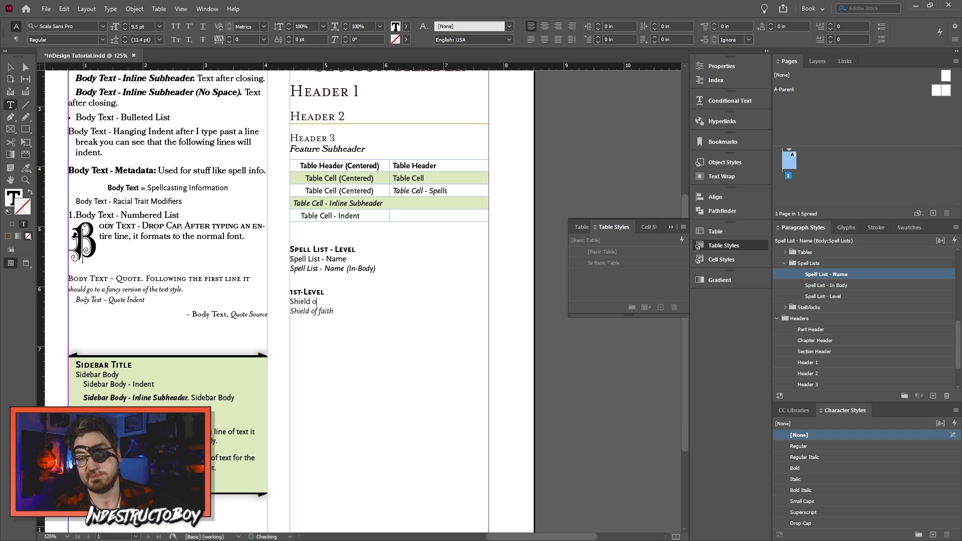
key(BackSpace)
key(BackSpace)
key(BackSpace)
key(Delete)
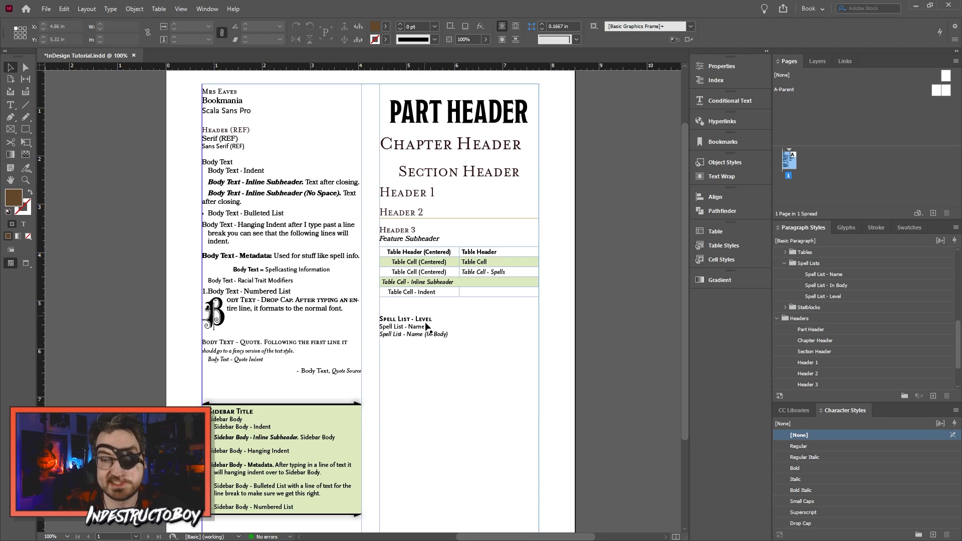
Step: Edit the 5e Basic Table style and try R=197 G=220 B=236 as its first alternating row fill color
click(733, 245)
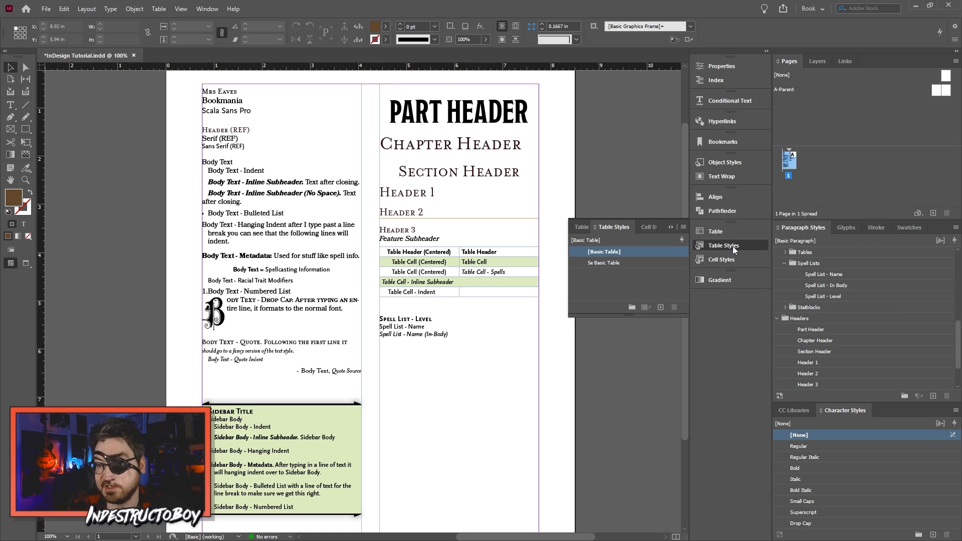
right_click(620, 263)
click(645, 271)
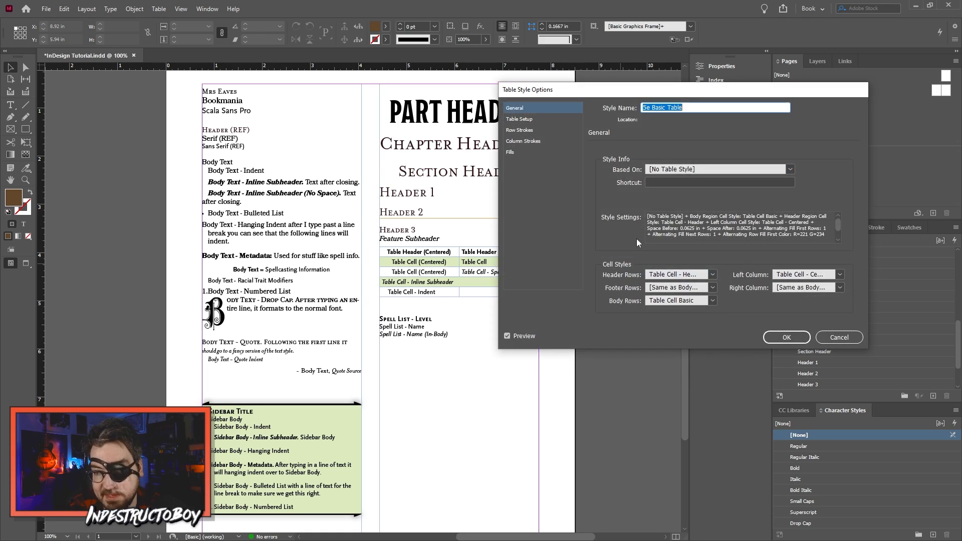
click(534, 149)
click(714, 206)
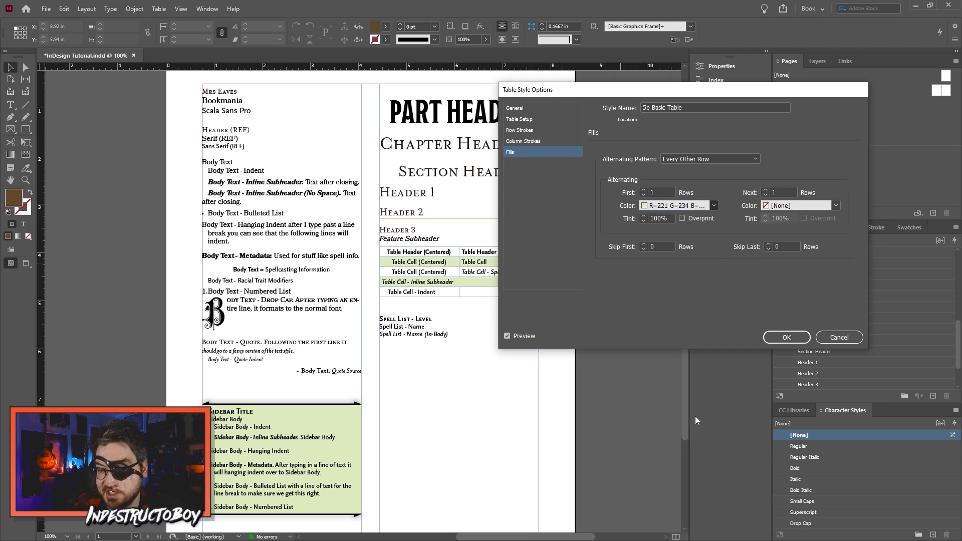
click(696, 416)
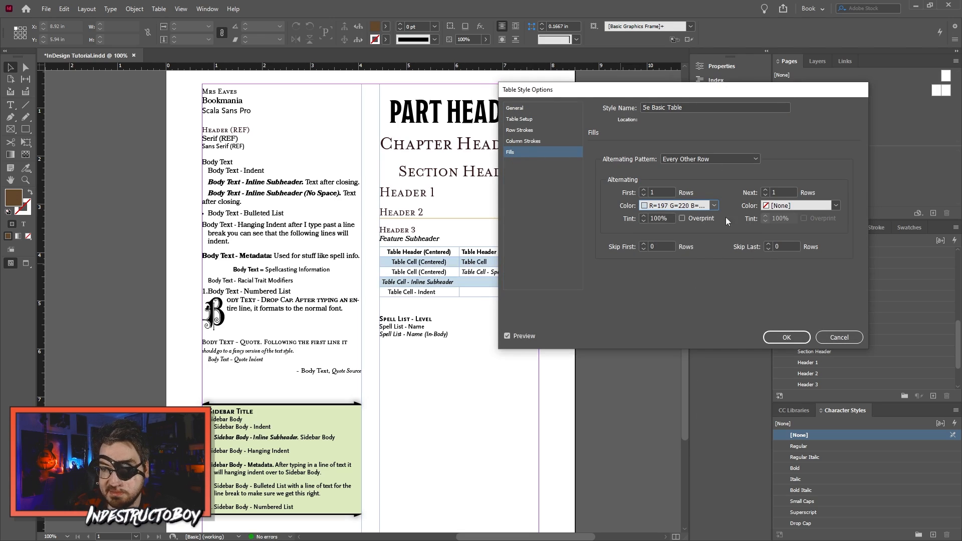
Step: Try yellow C=0 M=0 Y=100 K=0 and dark red R=155 G=38 B=38 as the table style's alternating row fill
click(714, 206)
click(705, 281)
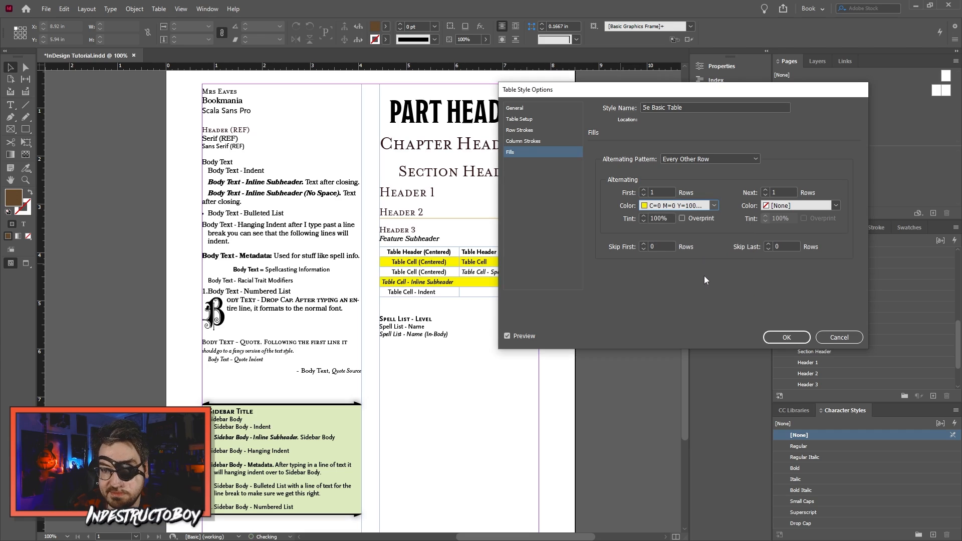
click(715, 206)
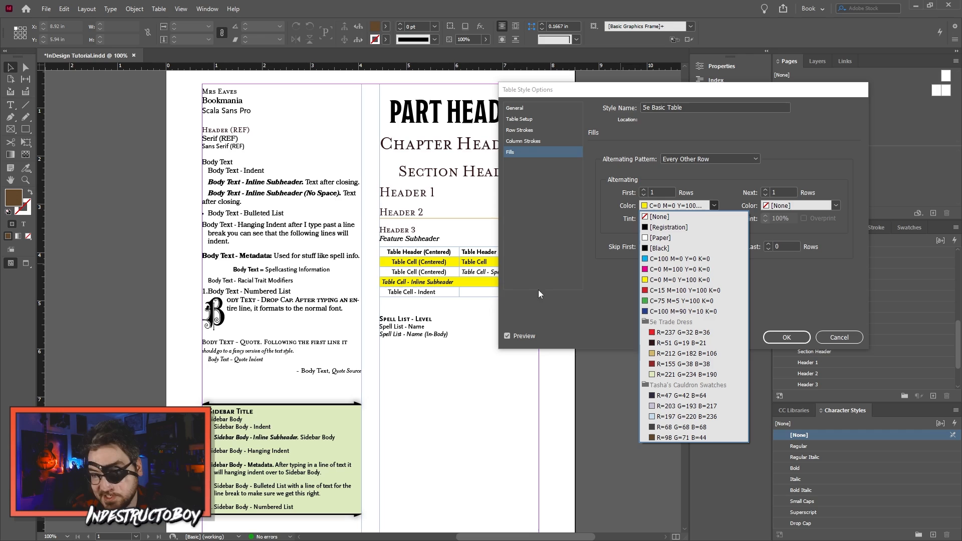
click(693, 365)
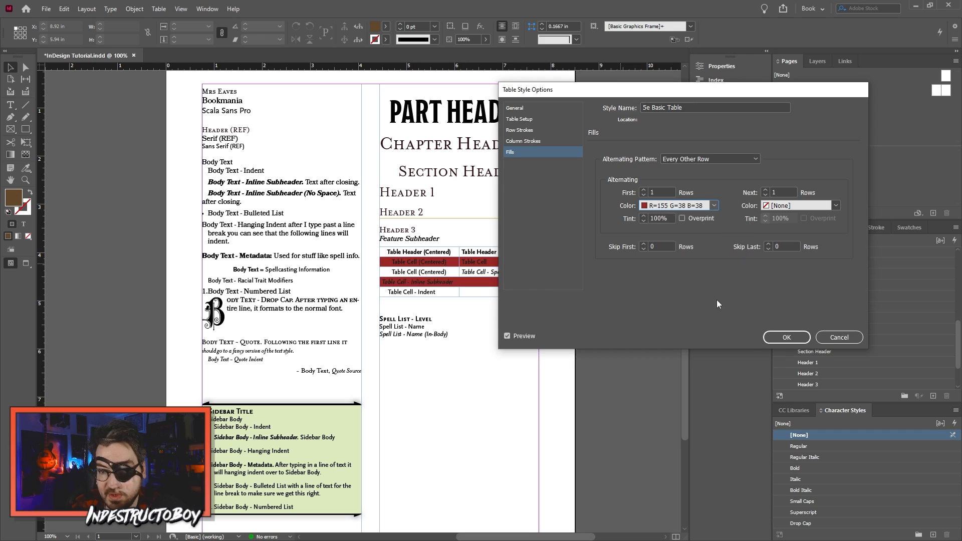
Step: Restore the table style's alternating row fill color to R=221 G=234 B=190 and apply the style options
click(715, 206)
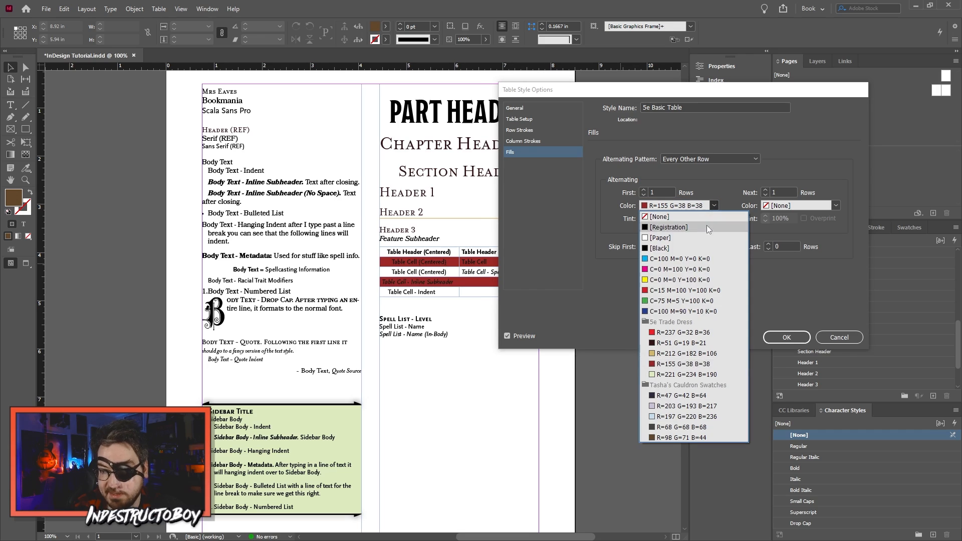
click(705, 373)
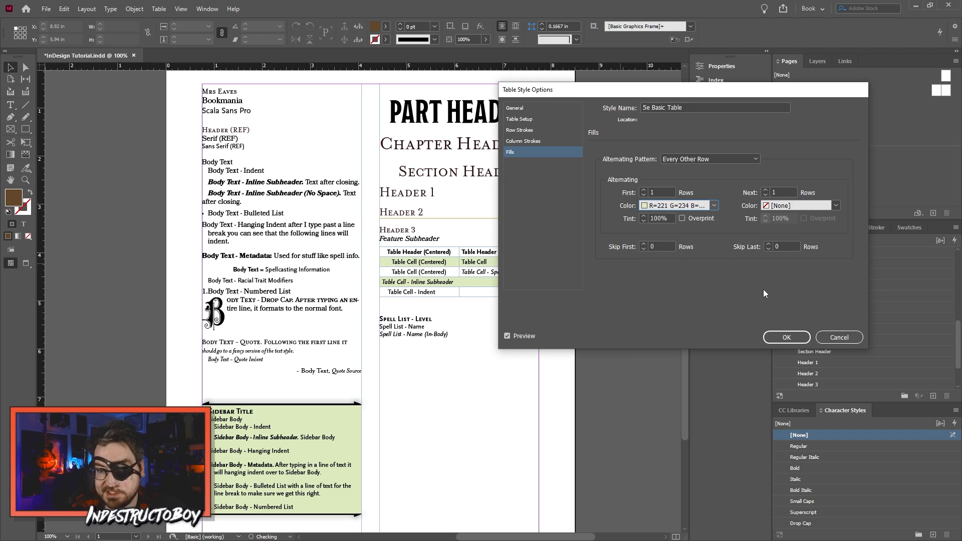
click(787, 337)
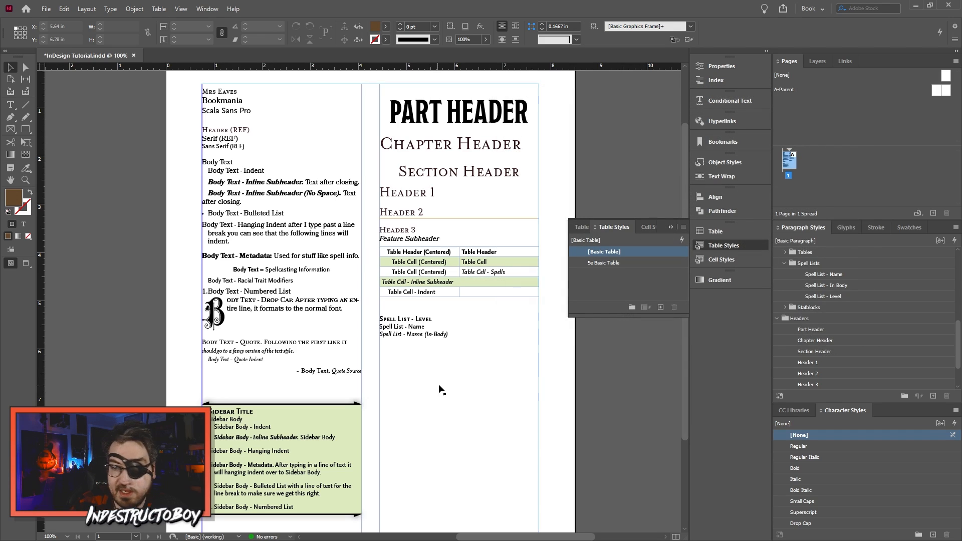
Step: Edit the Sidebar Body paragraph style and set its paragraph shading color to R=203 G=193 B=217
scroll(837, 299, up, 10)
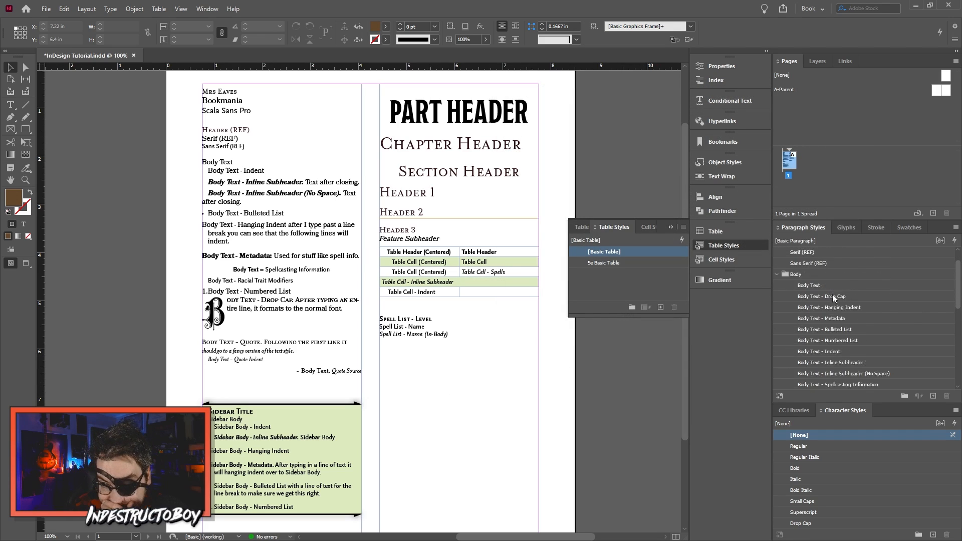
scroll(835, 294, down, 5)
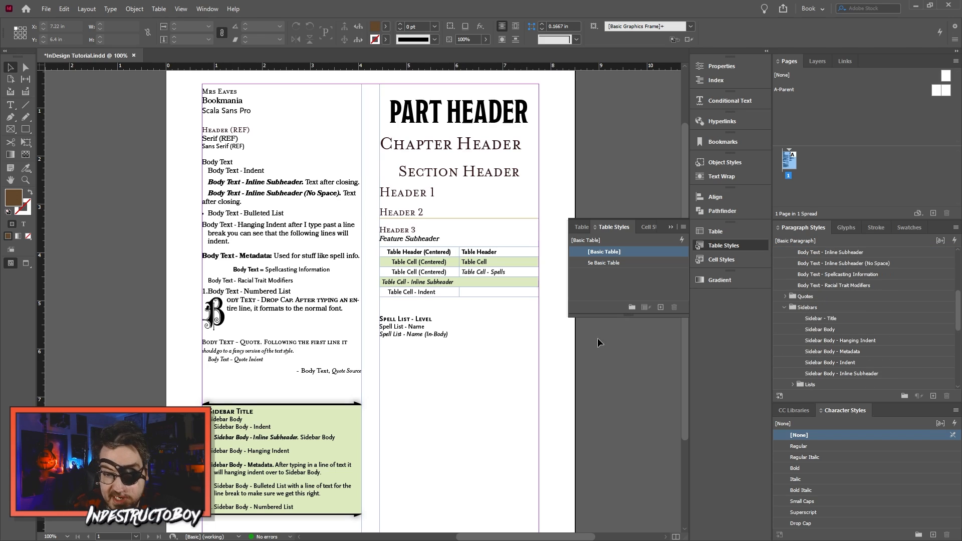
scroll(597, 338, down, 5)
right_click(836, 330)
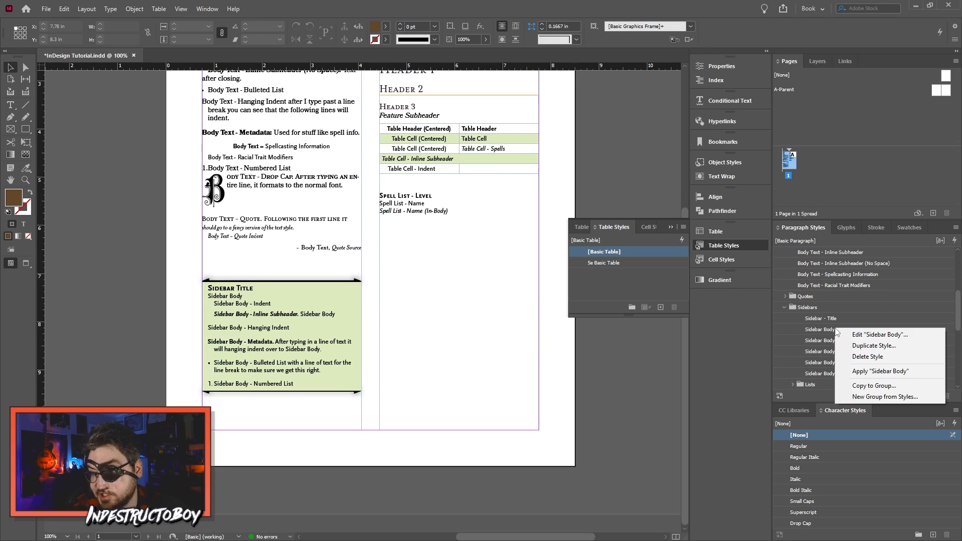
click(880, 335)
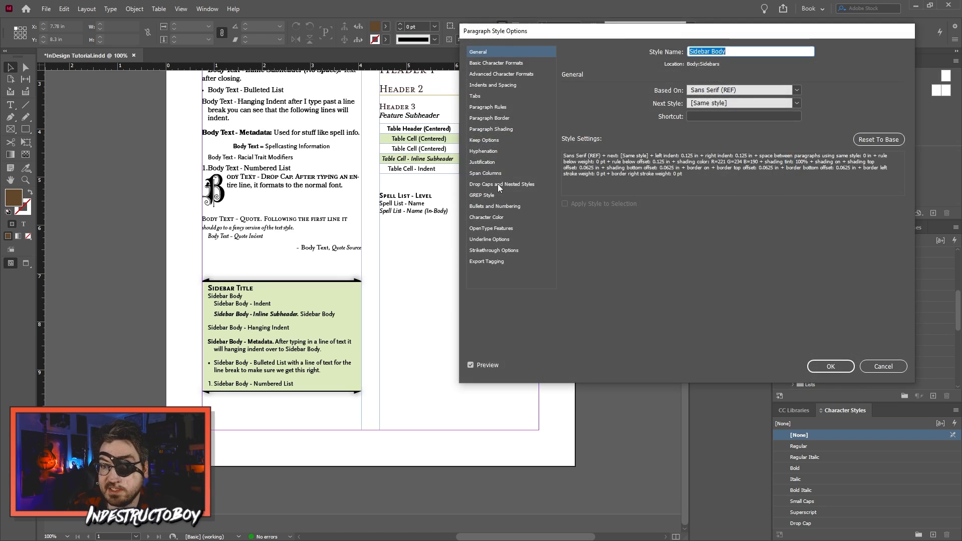
click(499, 126)
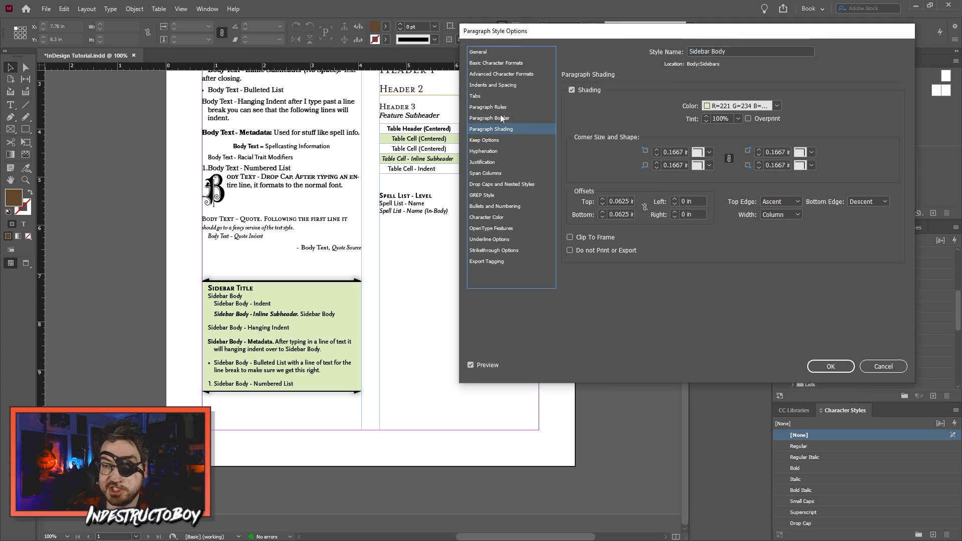
click(777, 106)
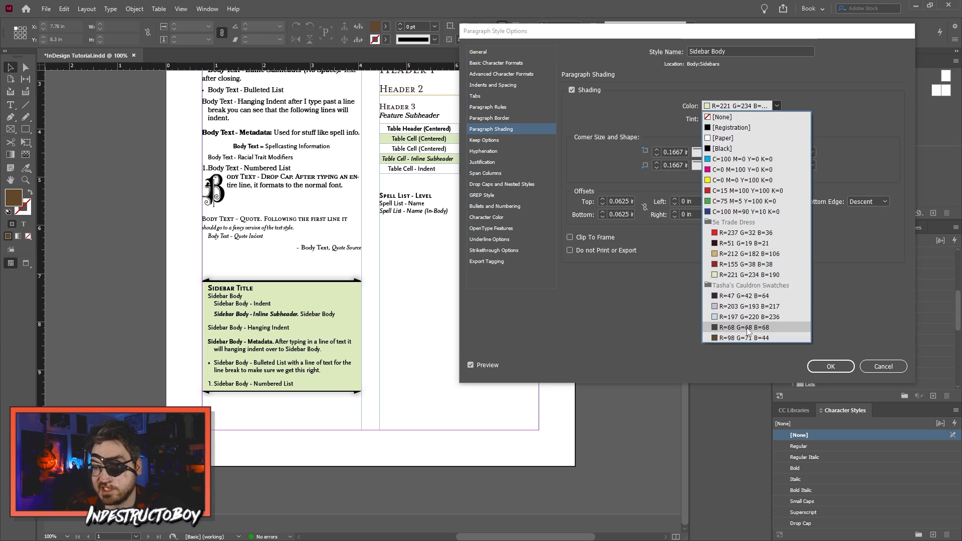
click(748, 307)
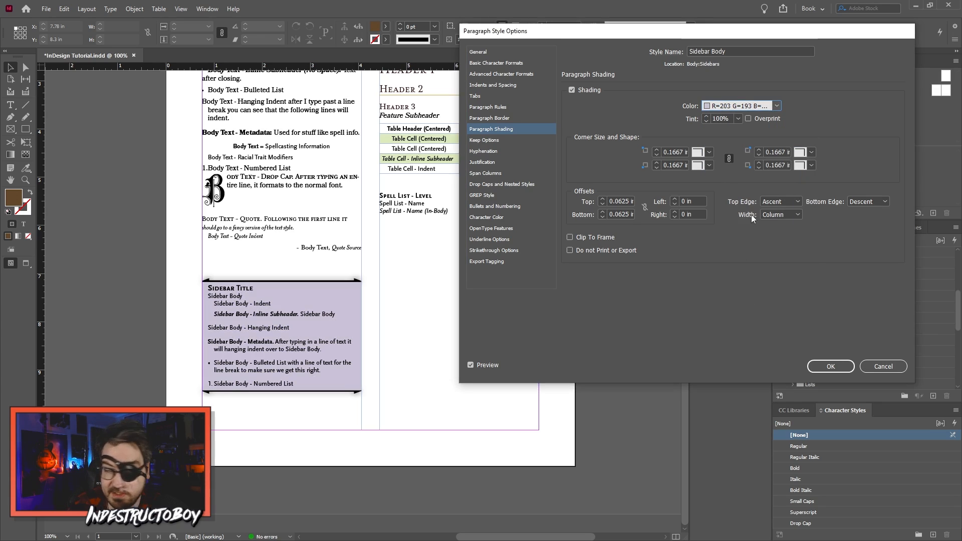
Step: Try R=237 G=32 B=36, R=212 G=182 B=106 and R=98 G=71 B=44 as the Sidebar Body shading color
click(749, 107)
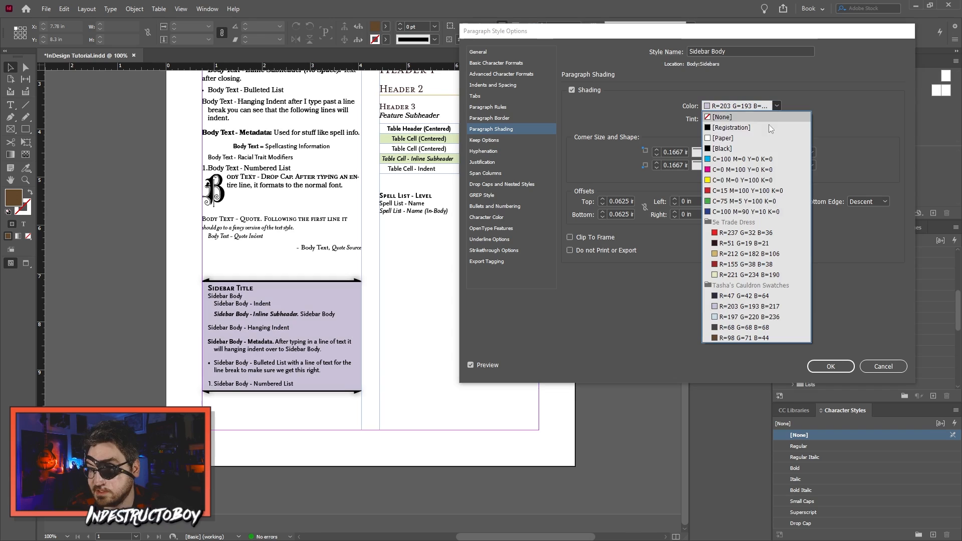
click(749, 234)
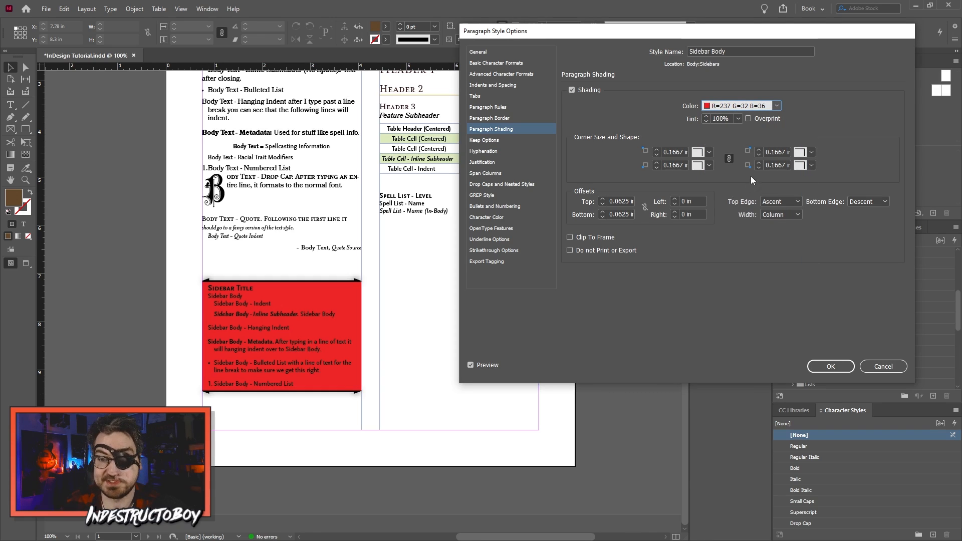
click(777, 107)
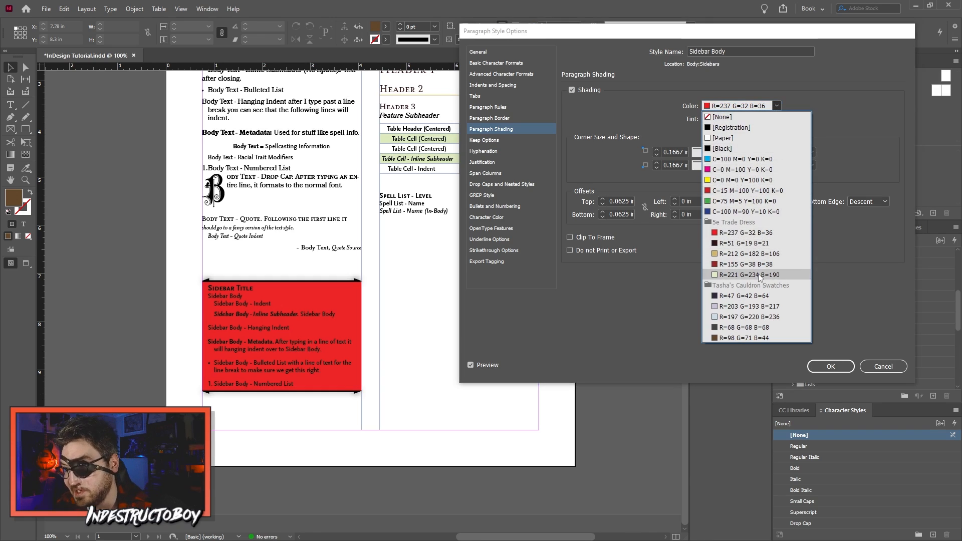
click(752, 254)
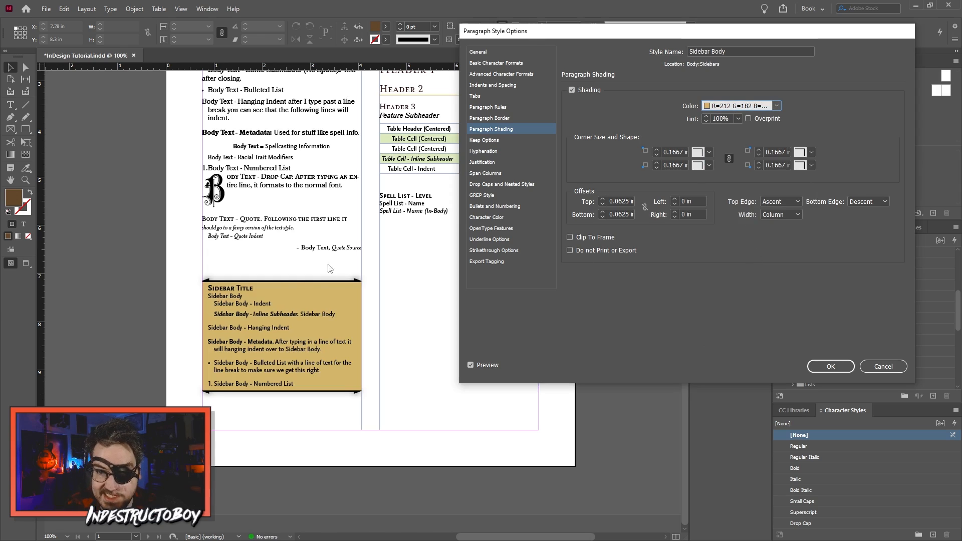
click(772, 107)
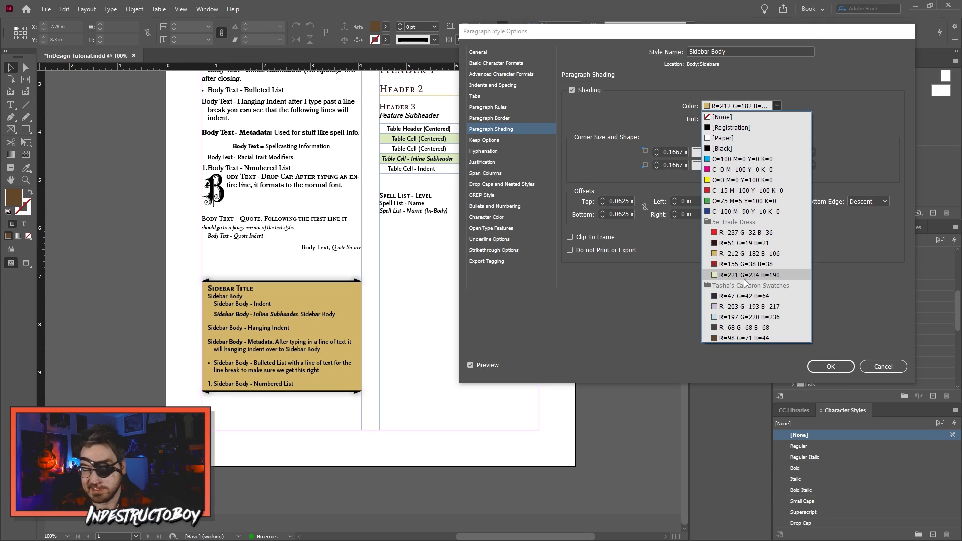
click(746, 337)
Step: Return the Sidebar Body shading color to R=203 G=193 B=217, apply the style change and hide the table styles list
click(777, 106)
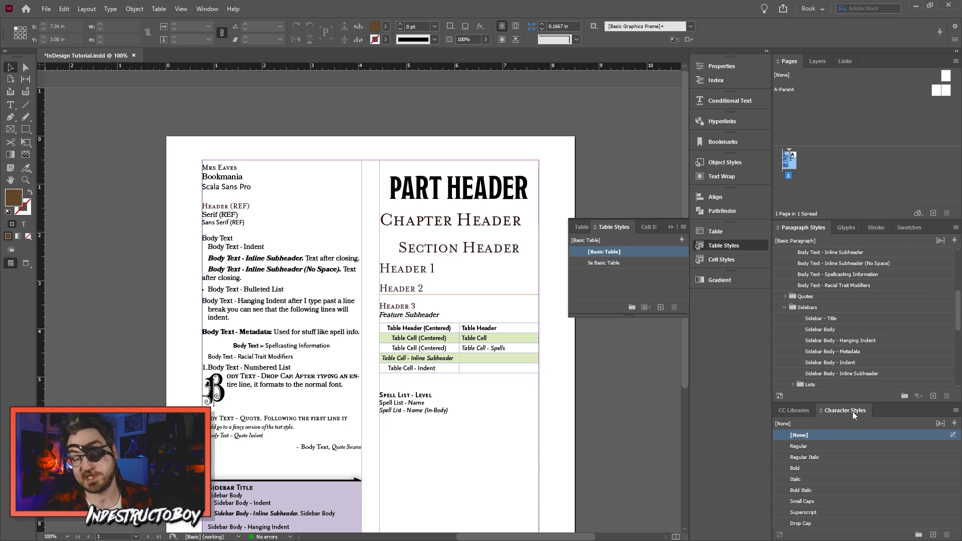
scroll(280, 200, down, 4)
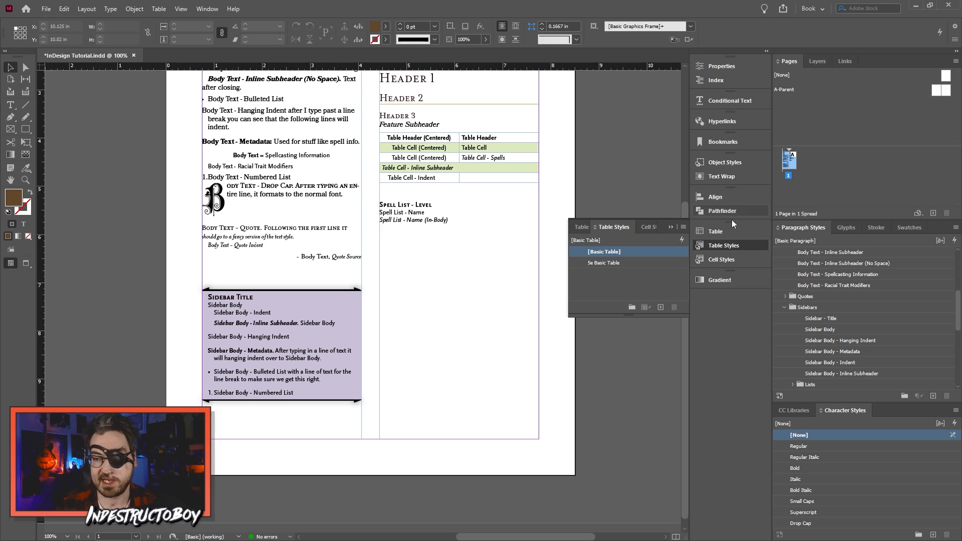
click(672, 228)
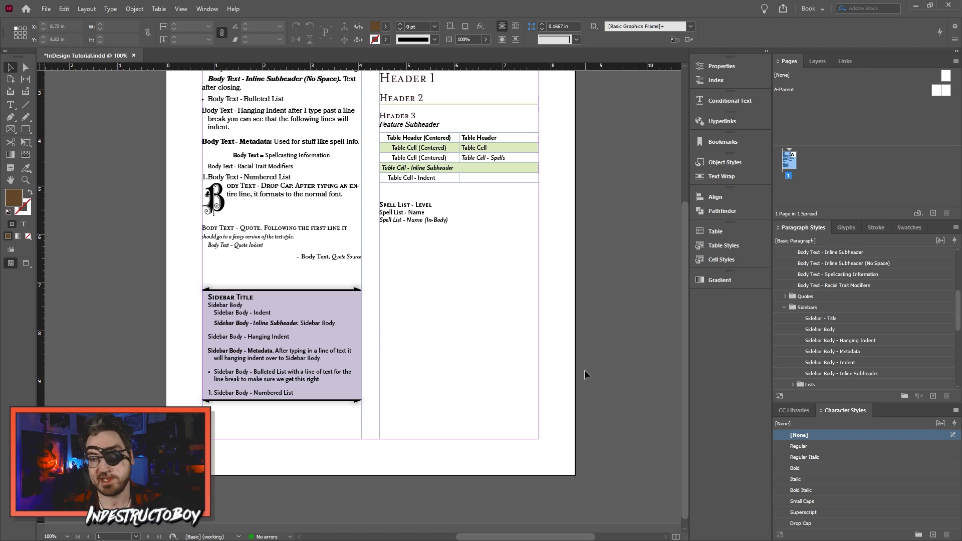
scroll(537, 404, up, 5)
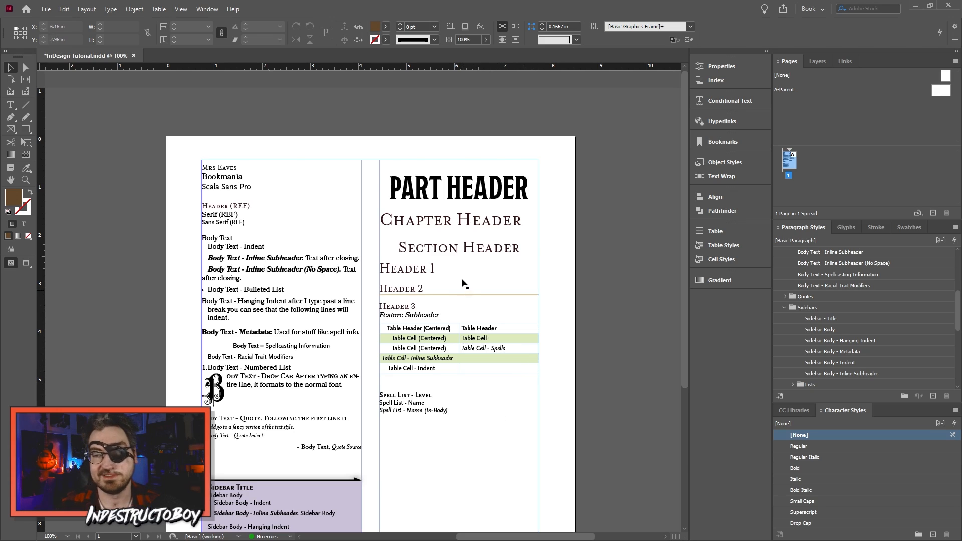
scroll(463, 284, down, 3)
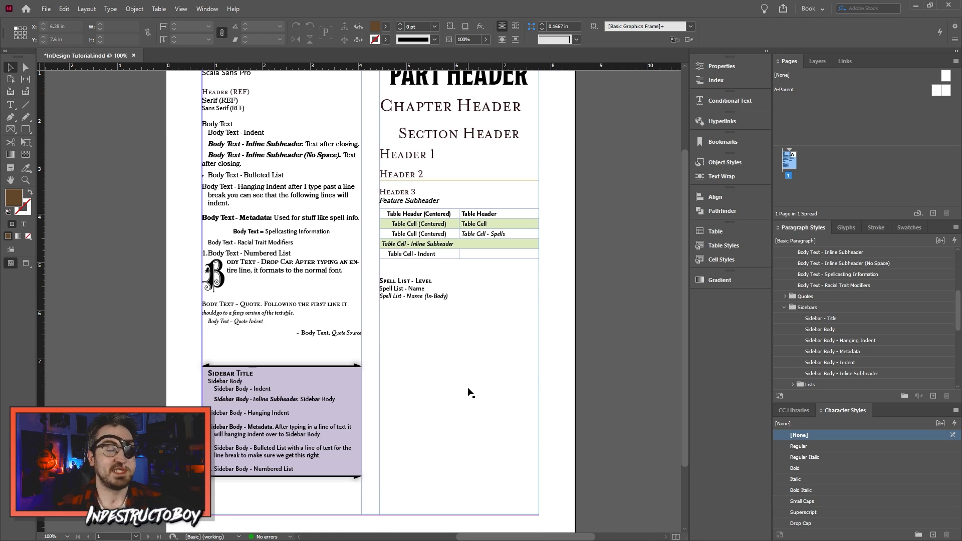